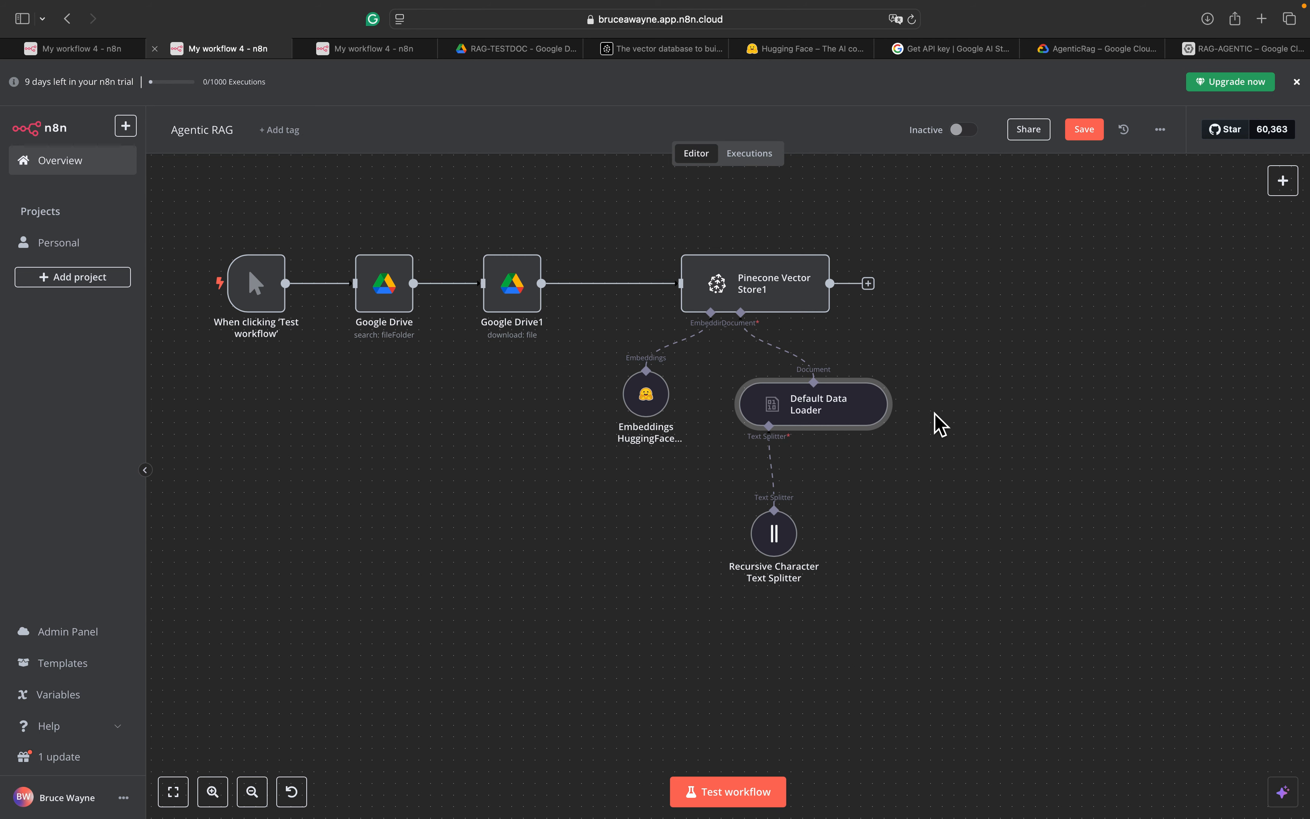
Look over the AI Agent workflow, then return to the Agentic RAG workflow
left_click(71, 54)
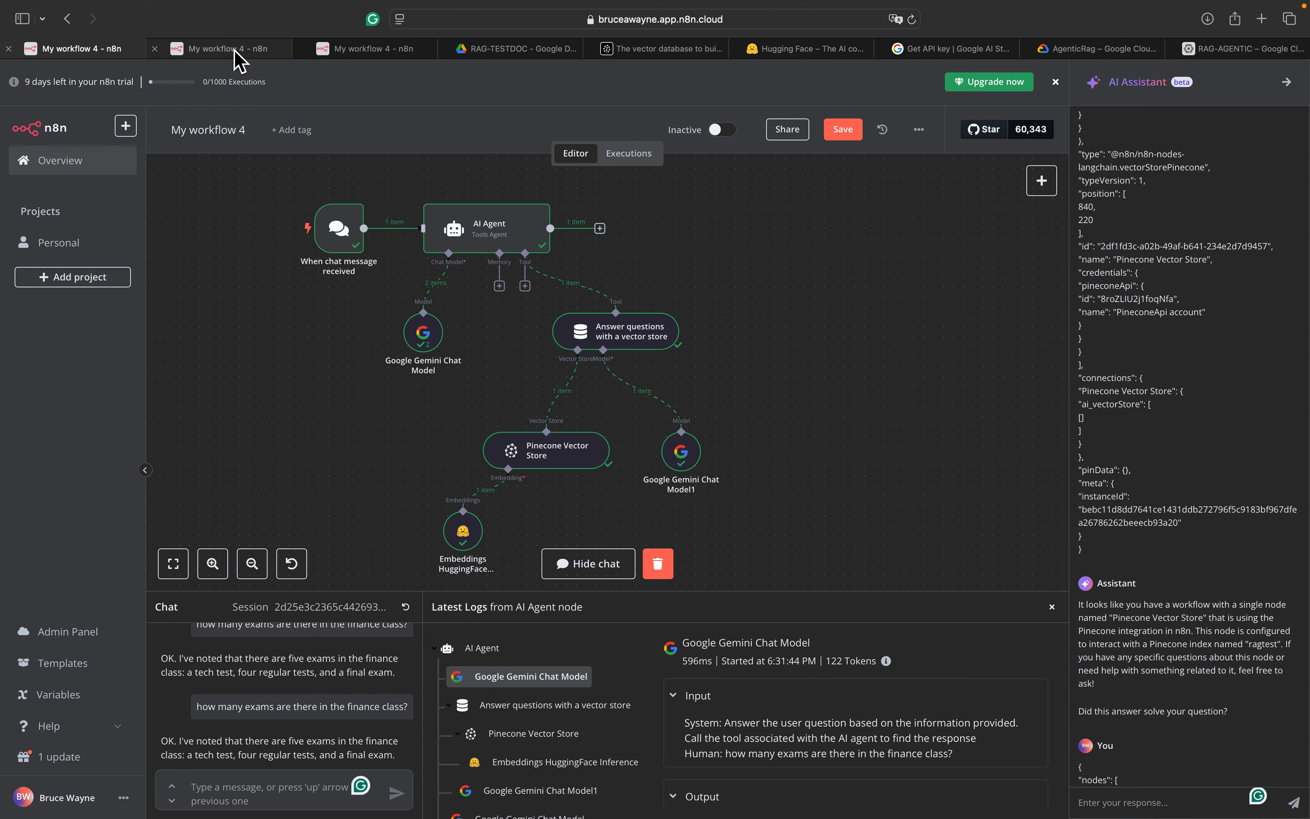
mouse_move(234, 51)
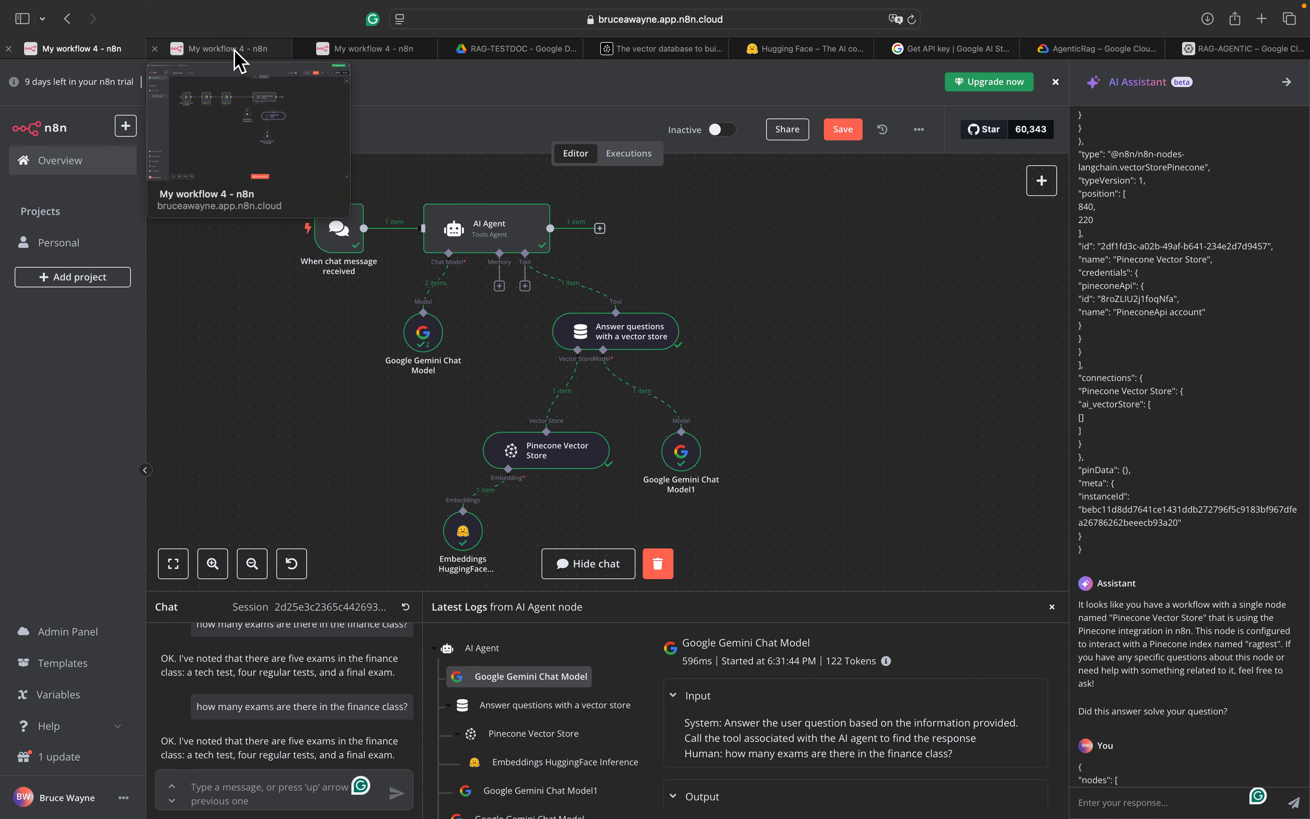
left_click(235, 51)
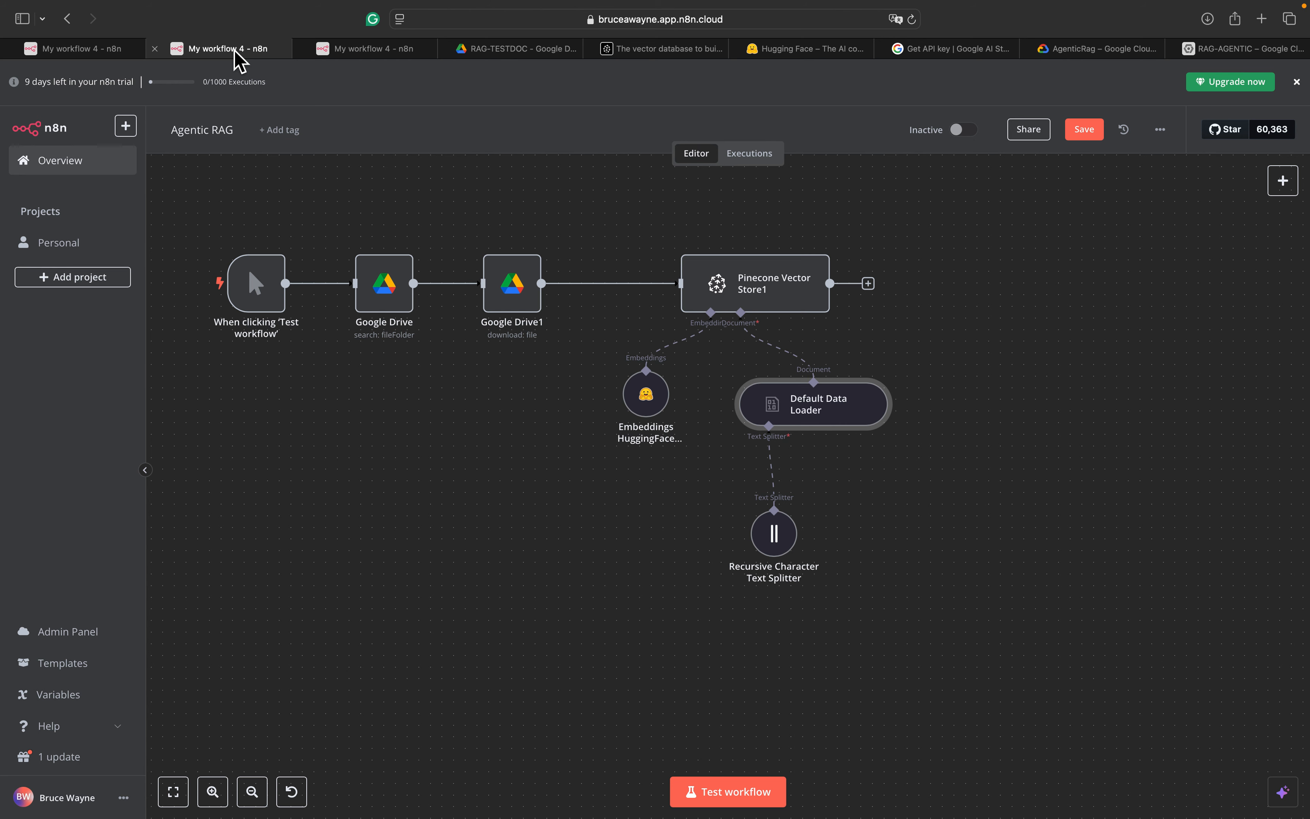
Start the empty My workflow 5 with a manual trigger placed left of centre
left_click(358, 54)
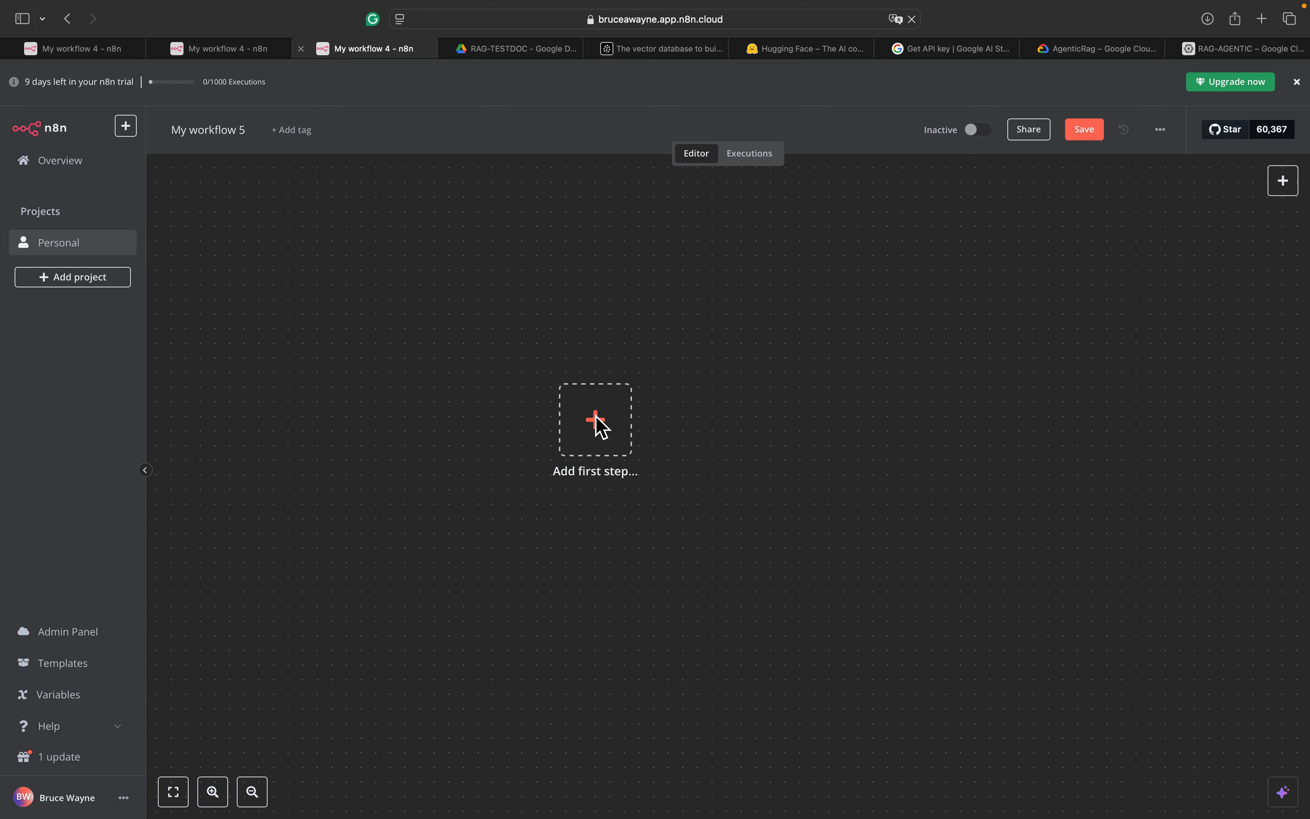
left_click(599, 427)
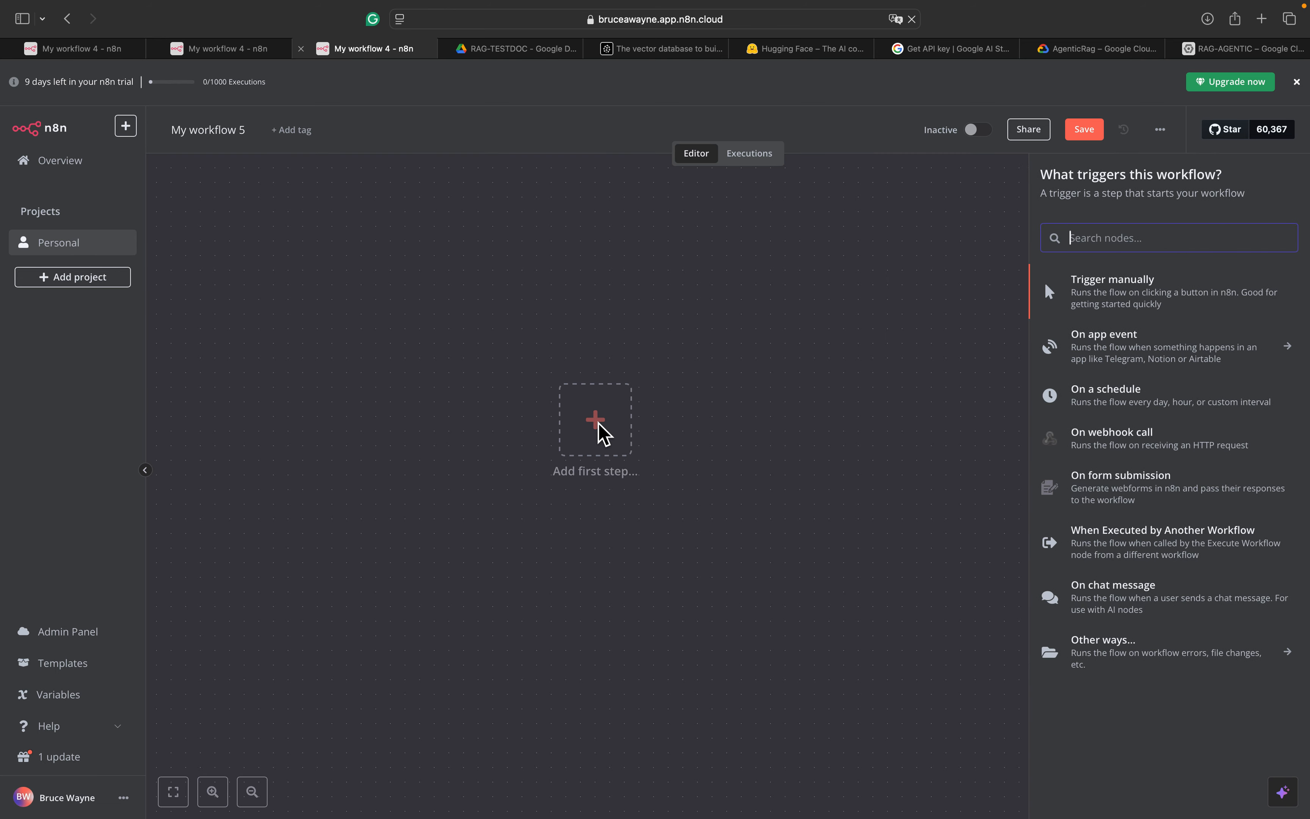
key("Caps_Lock")
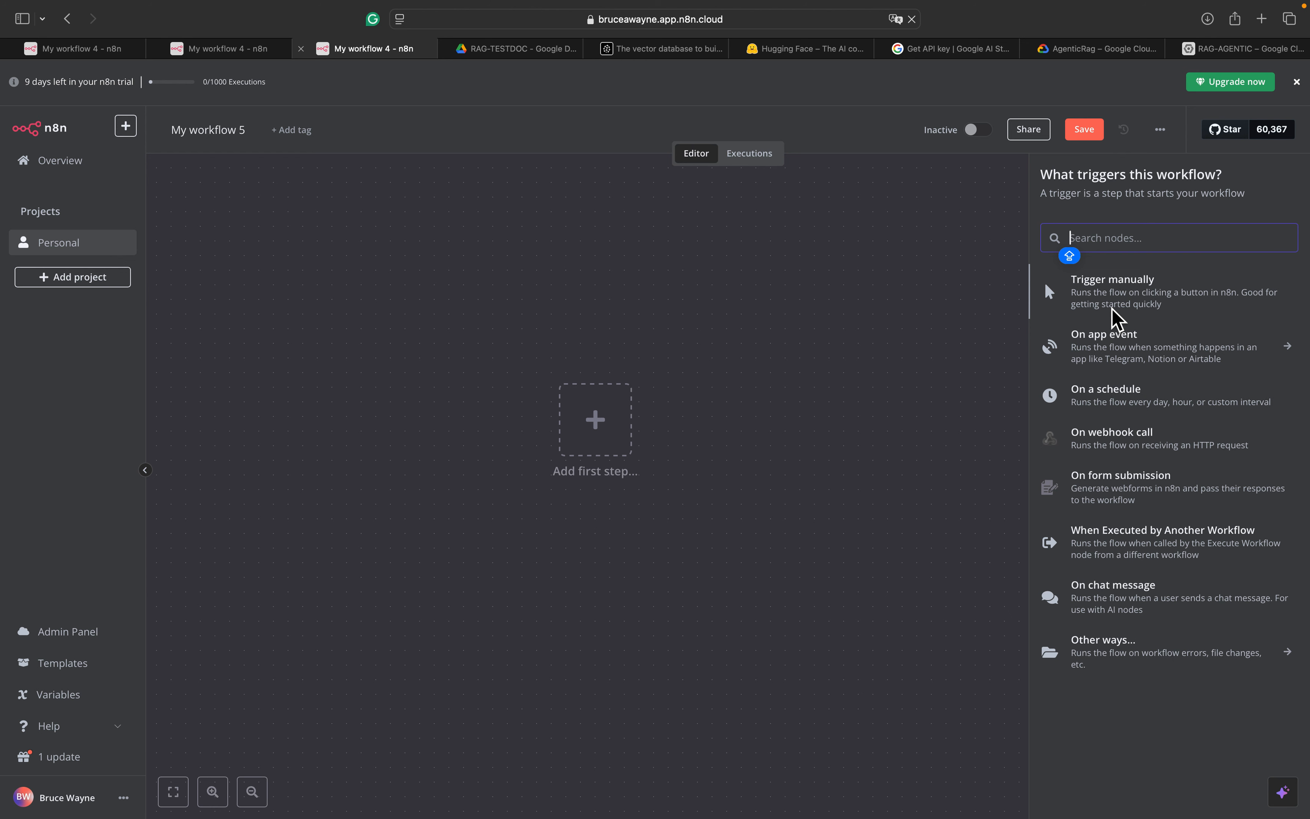
left_click(1107, 301)
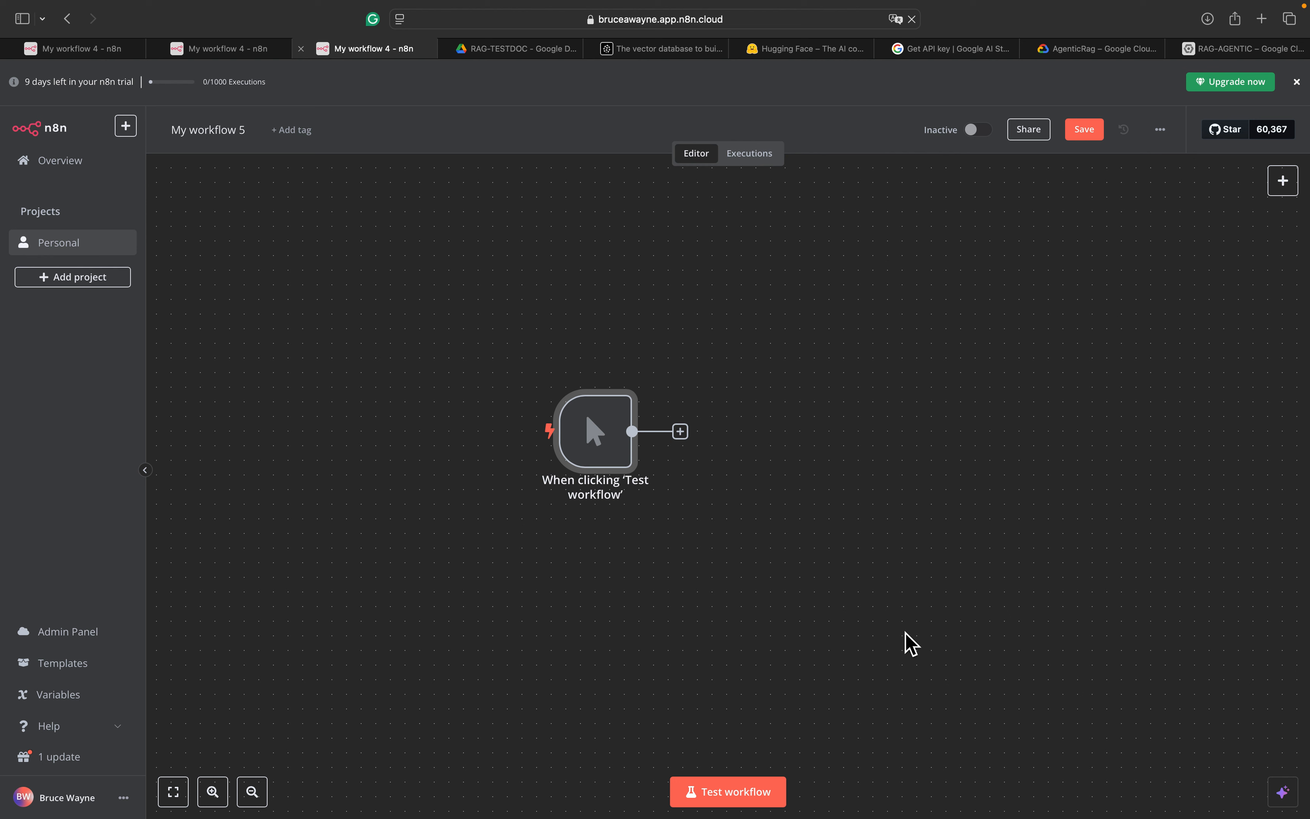
left_click_drag(600, 428, 455, 413)
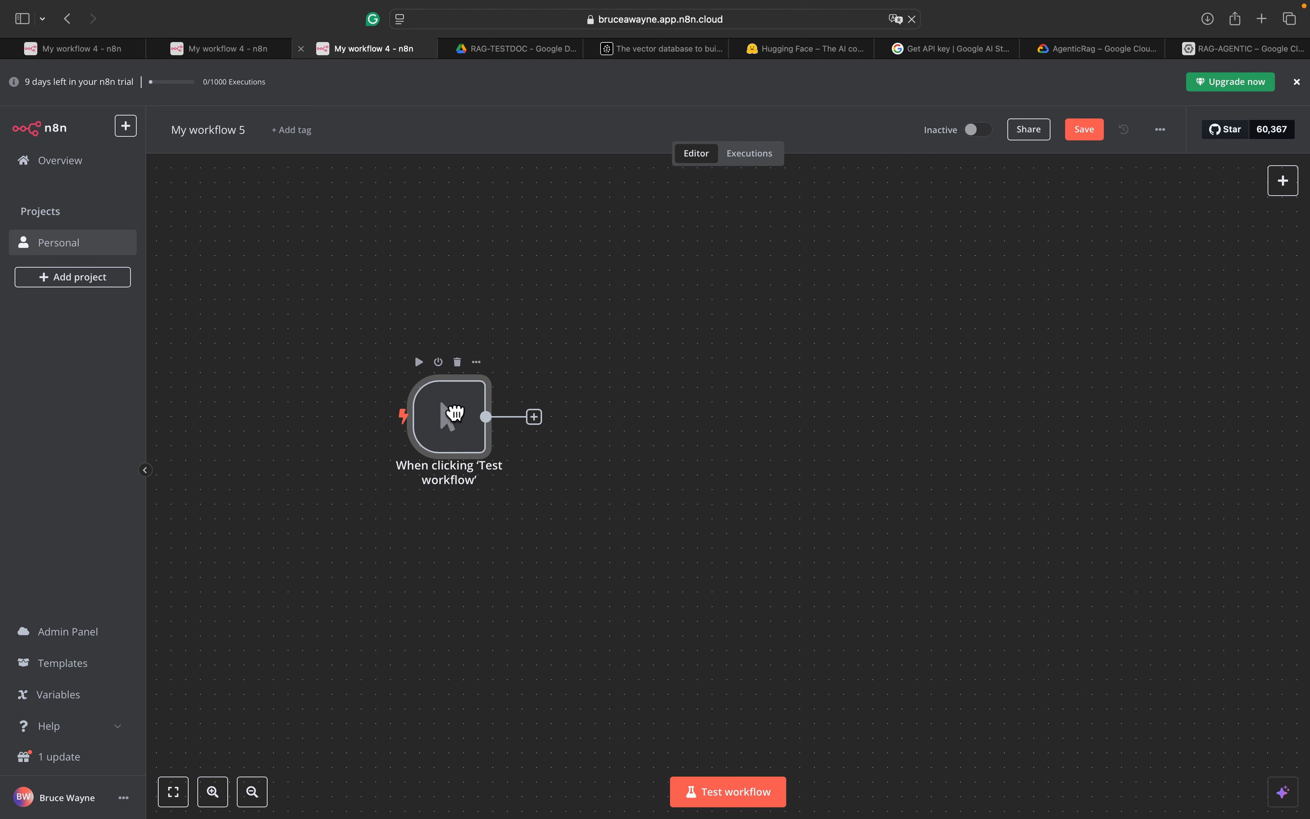
Add a Google Drive 'Search files and folders' node after the trigger and reopen its settings
left_click(534, 417)
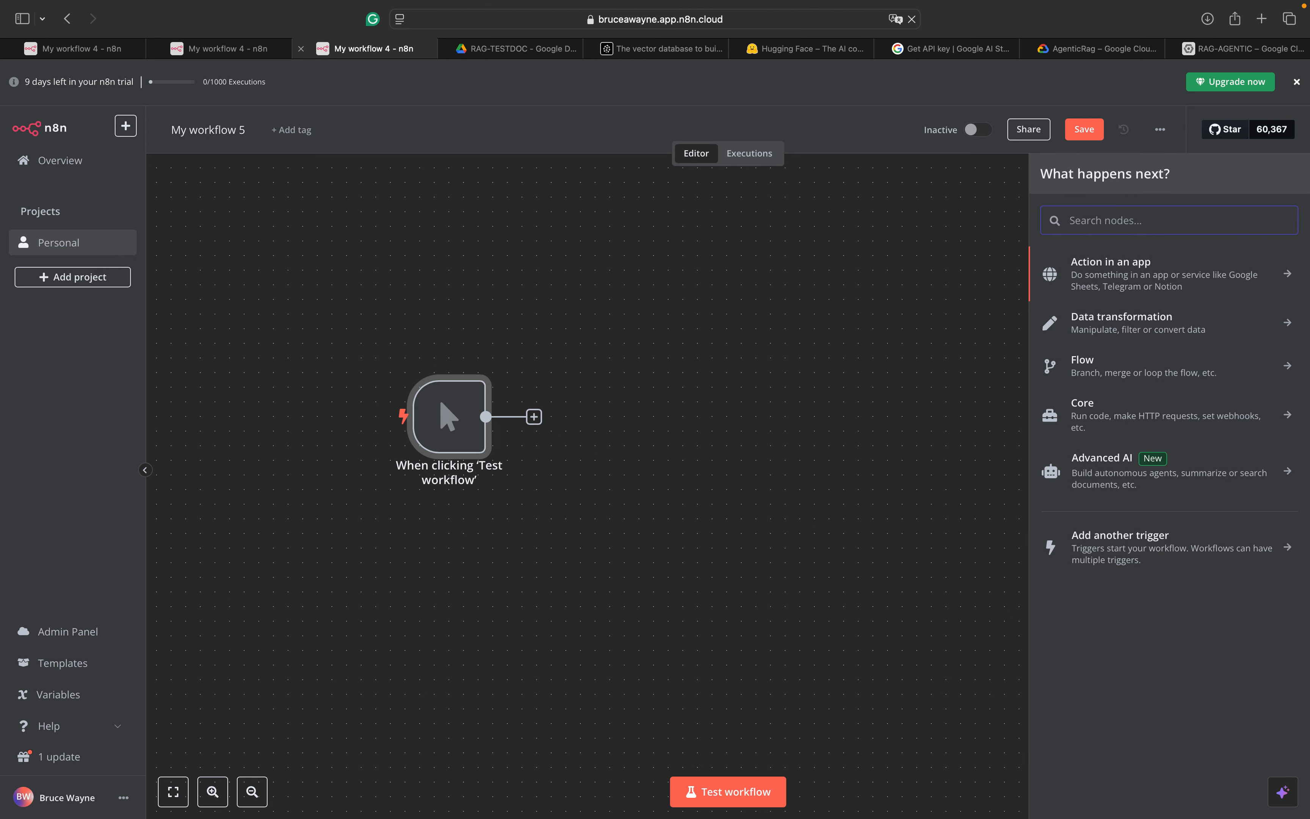
type("Google")
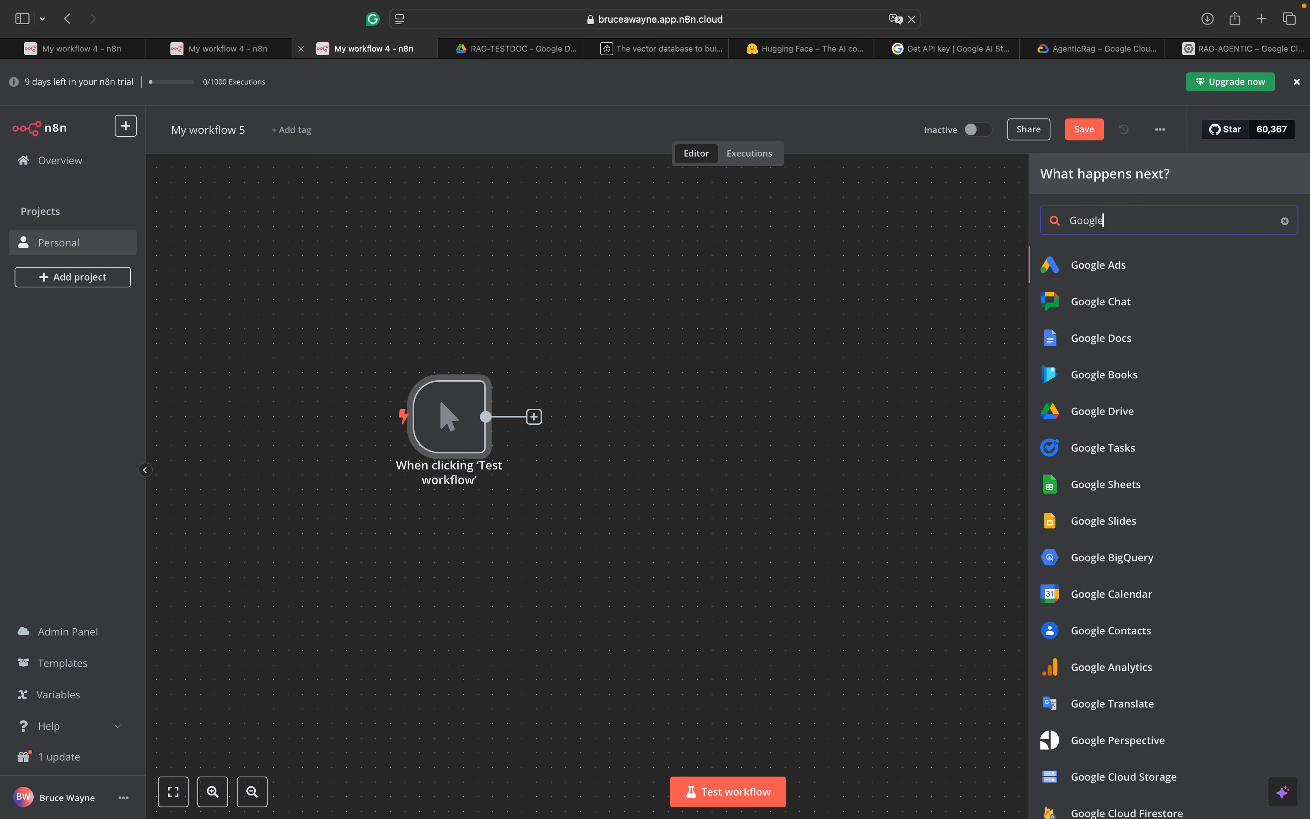
left_click(1139, 420)
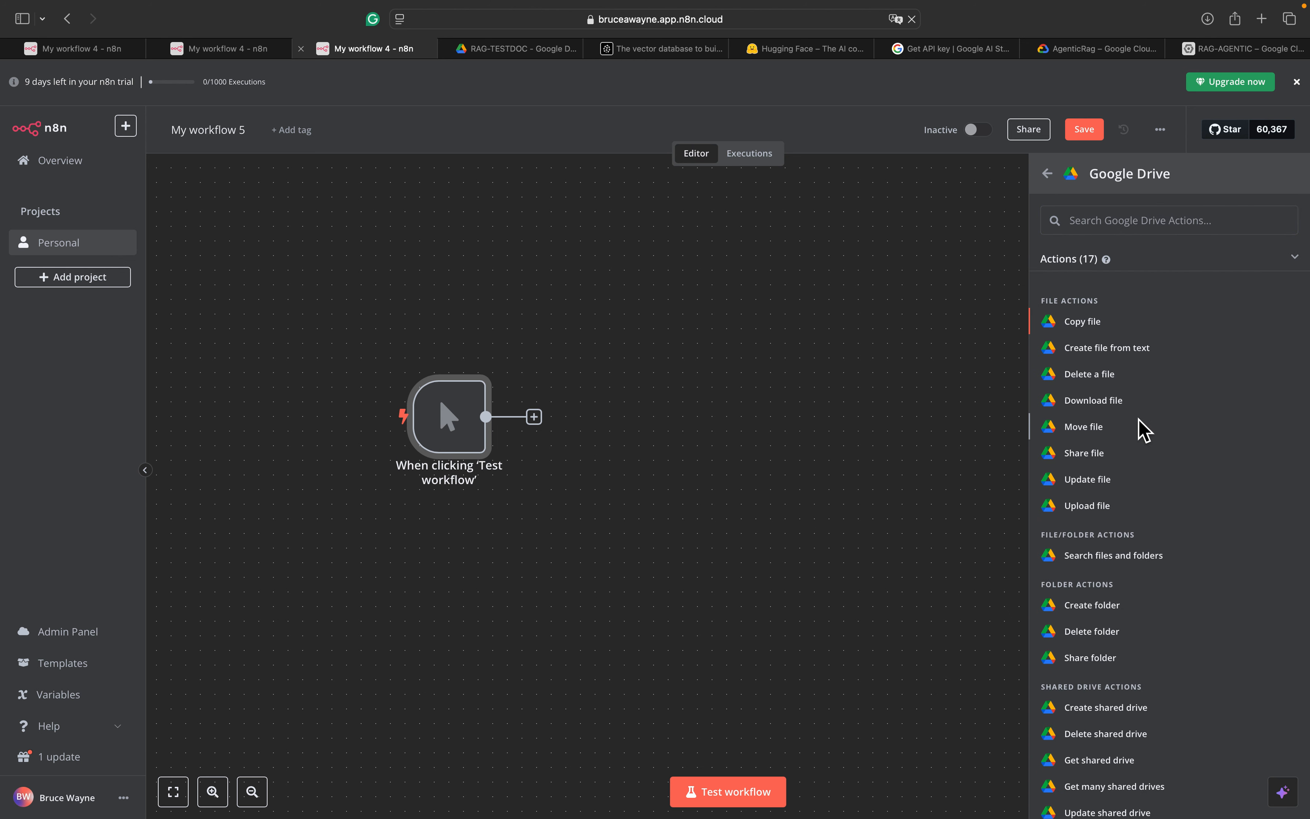
left_click(1131, 563)
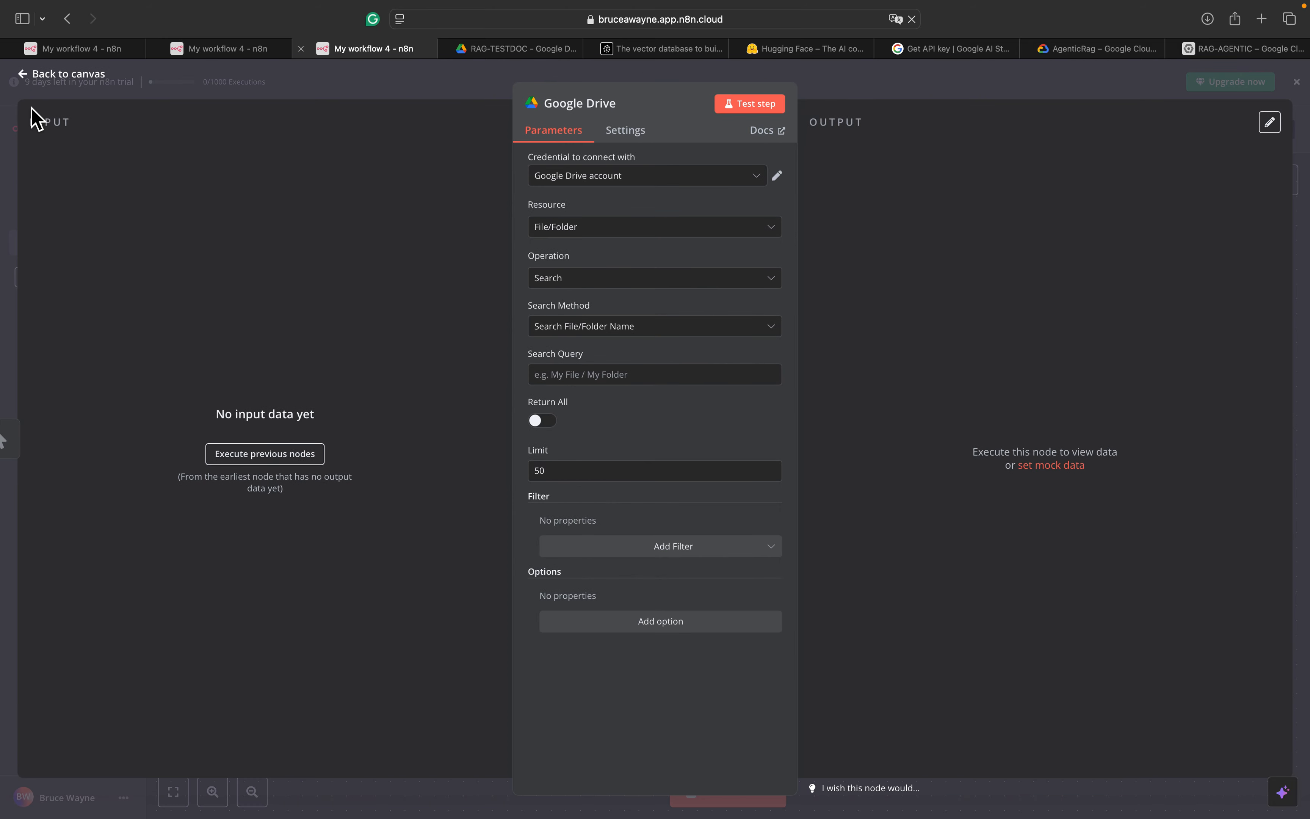
left_click(23, 74)
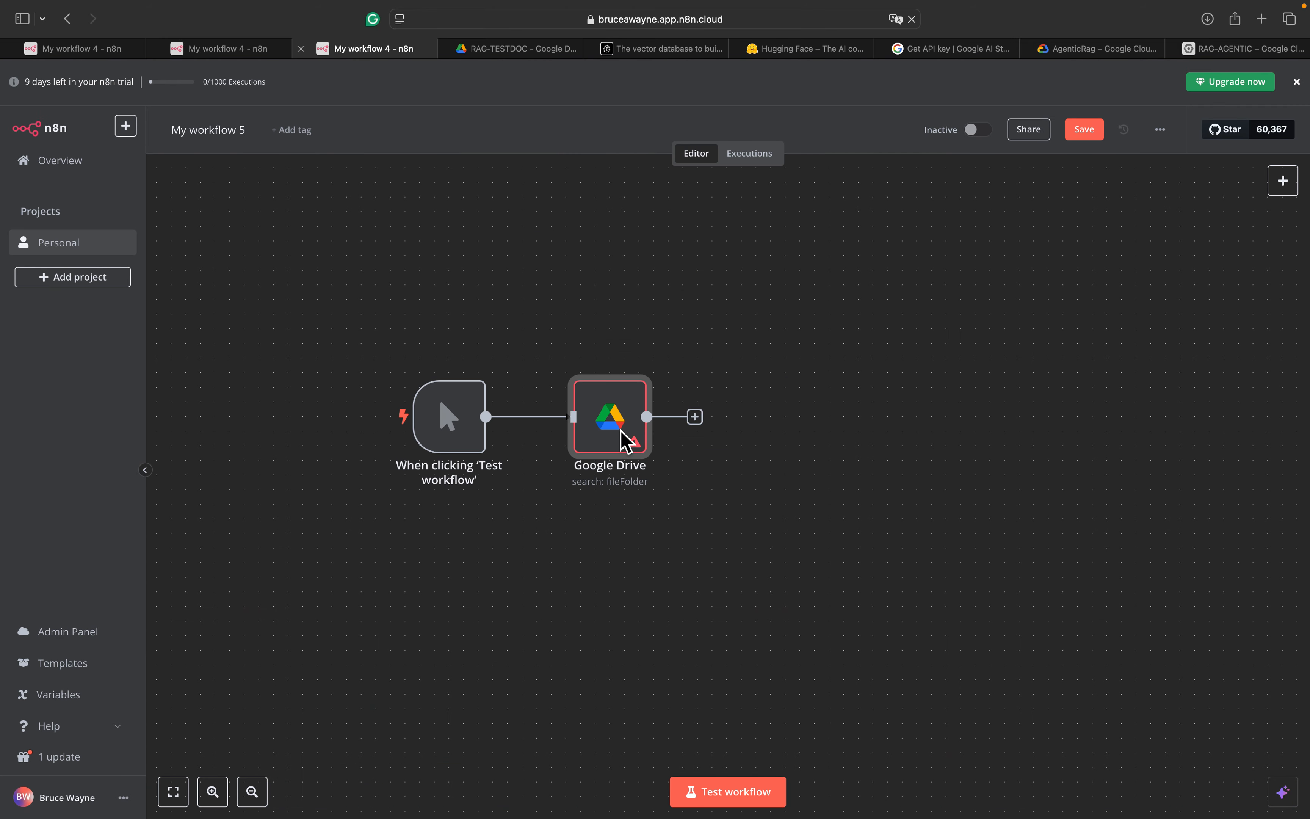
double_click(615, 419)
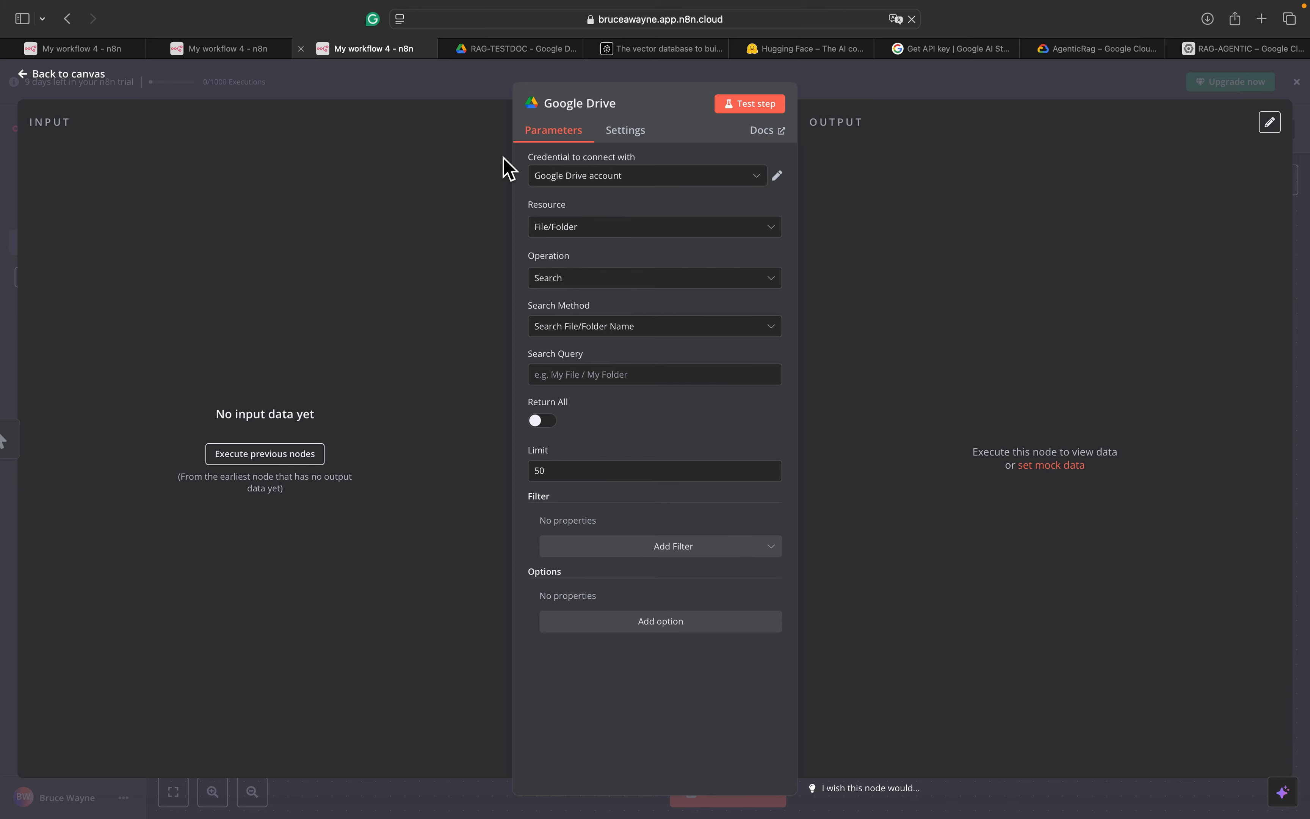
left_click(497, 53)
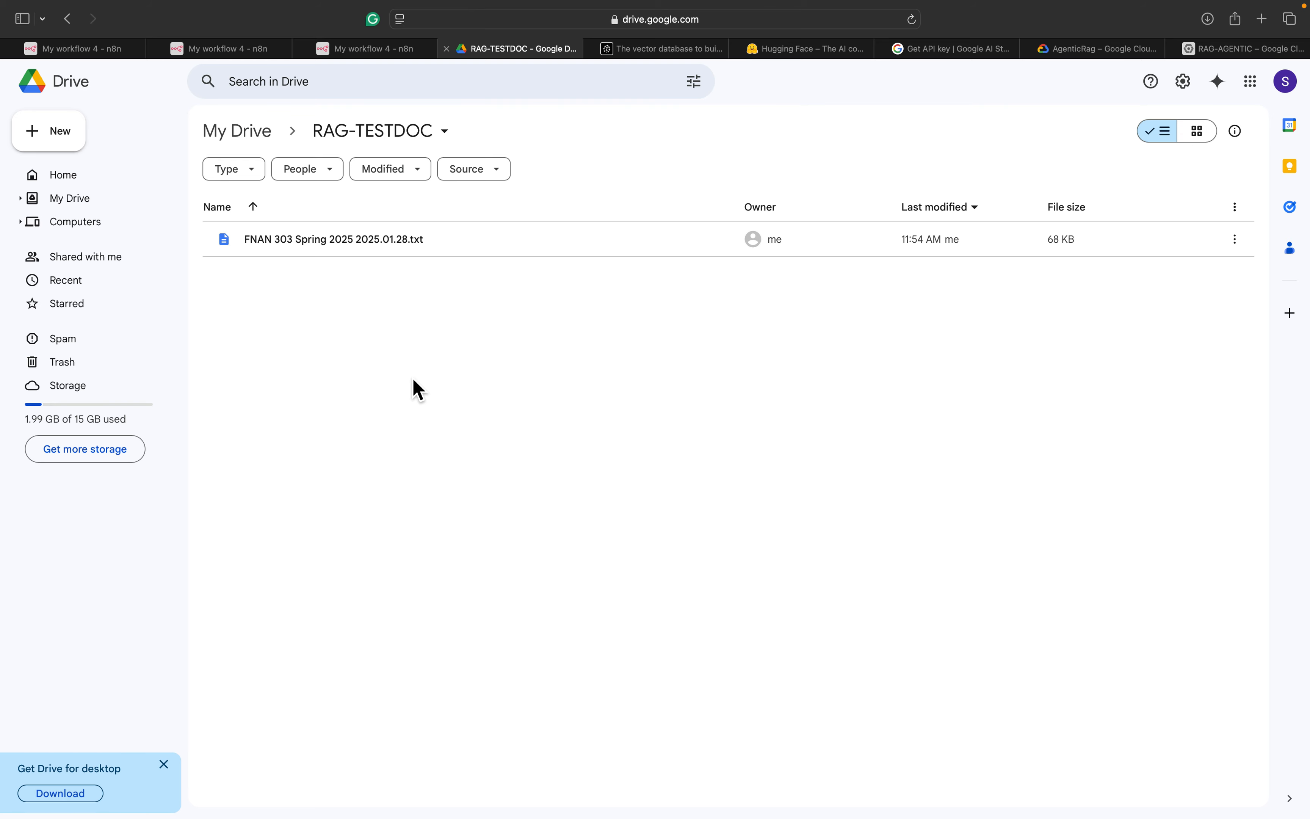
left_click(1261, 91)
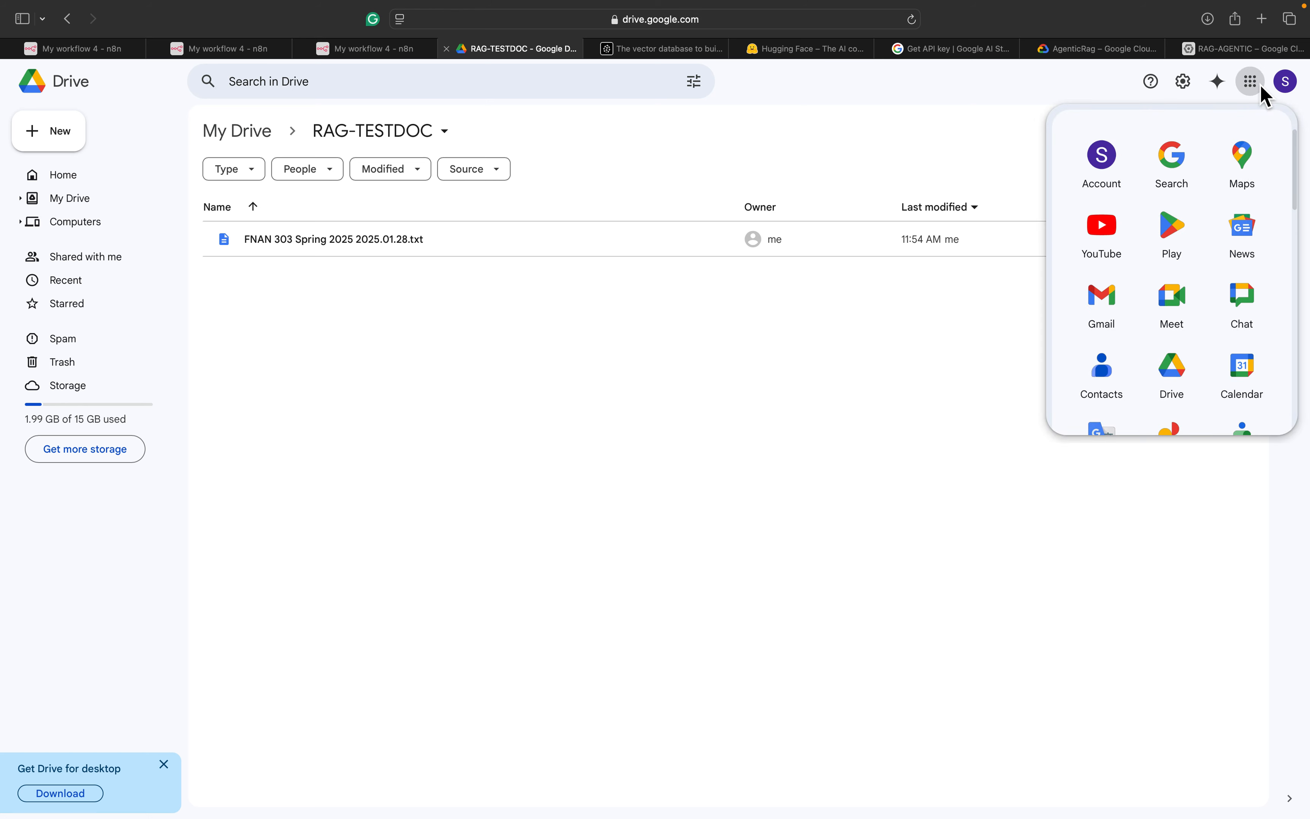
scroll(1136, 339, "down", 2)
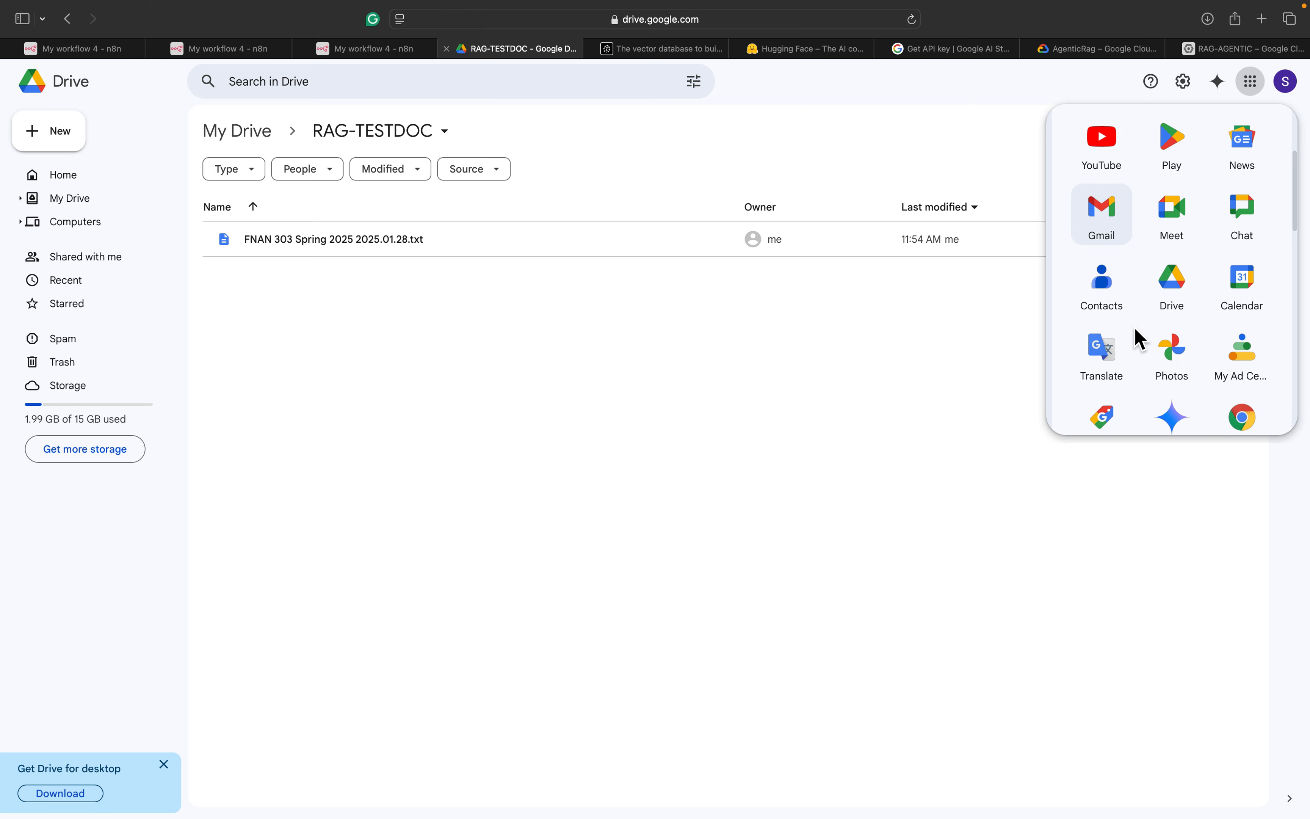
left_click(1186, 299)
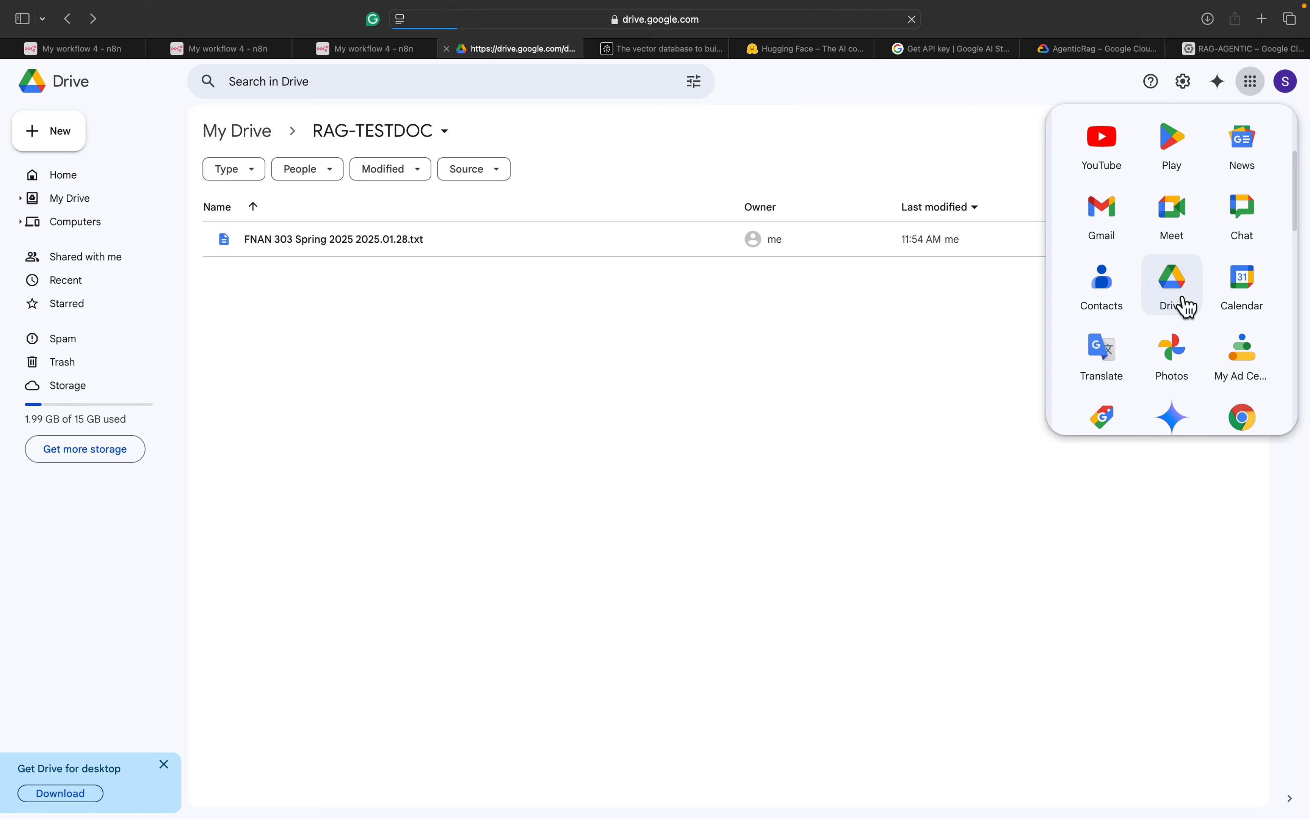
left_click(69, 19)
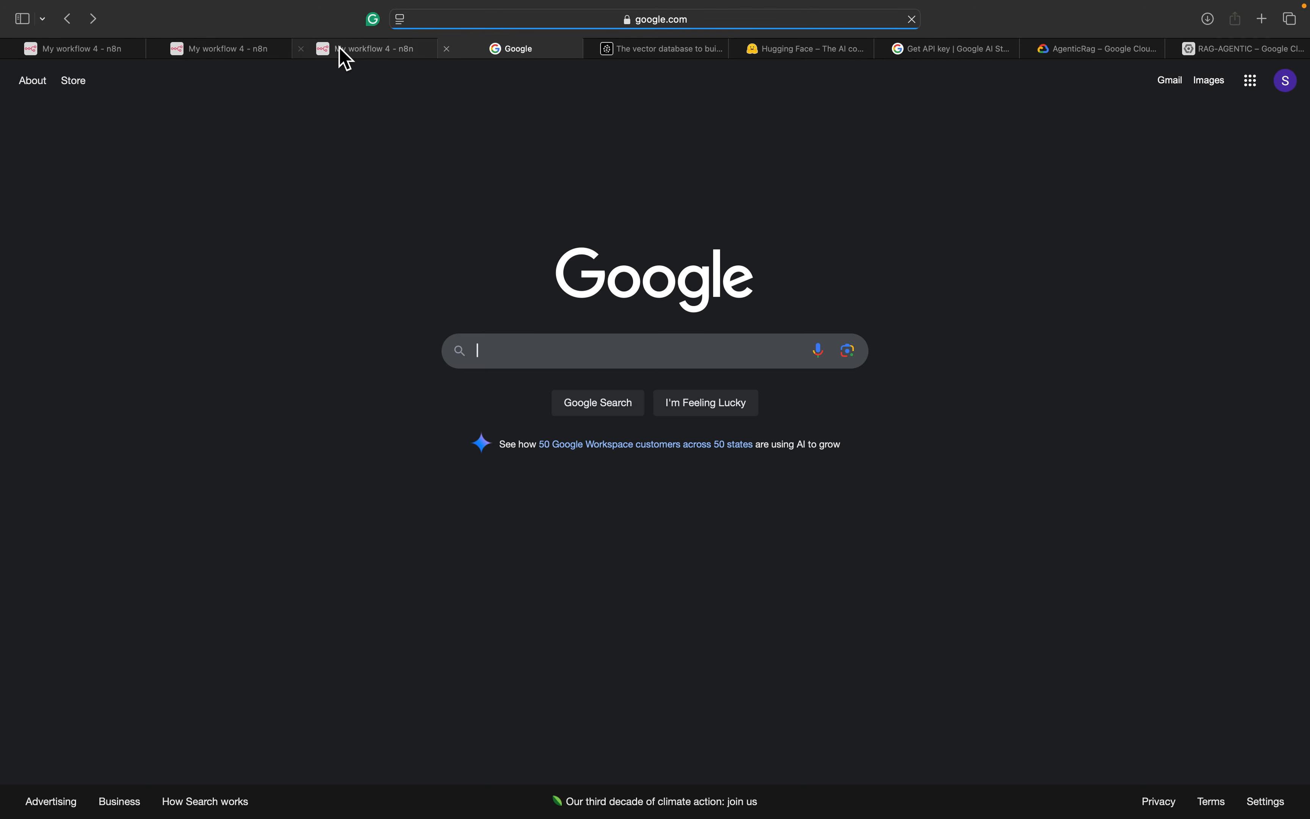
left_click(346, 58)
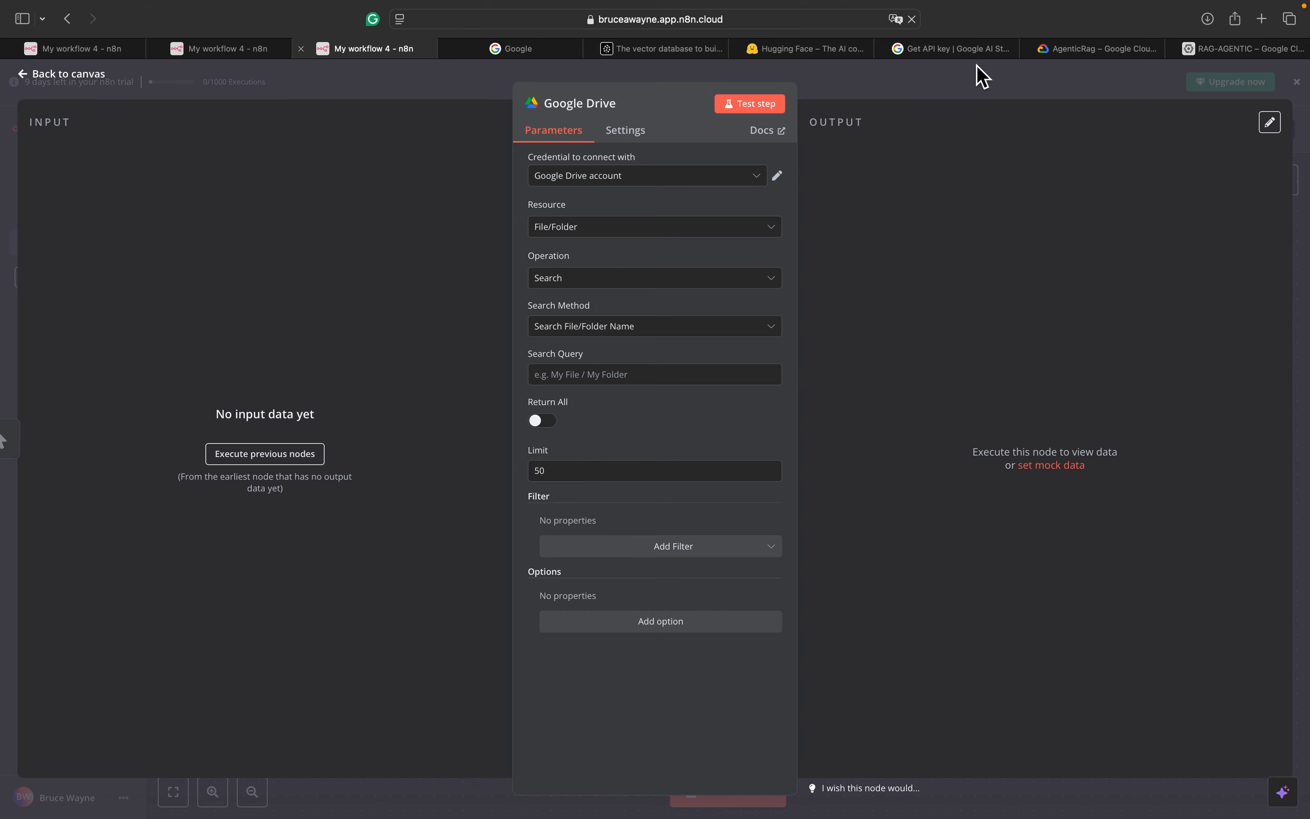
Switch the AgenticRag Cloud Console to a different Google account
left_click(1104, 48)
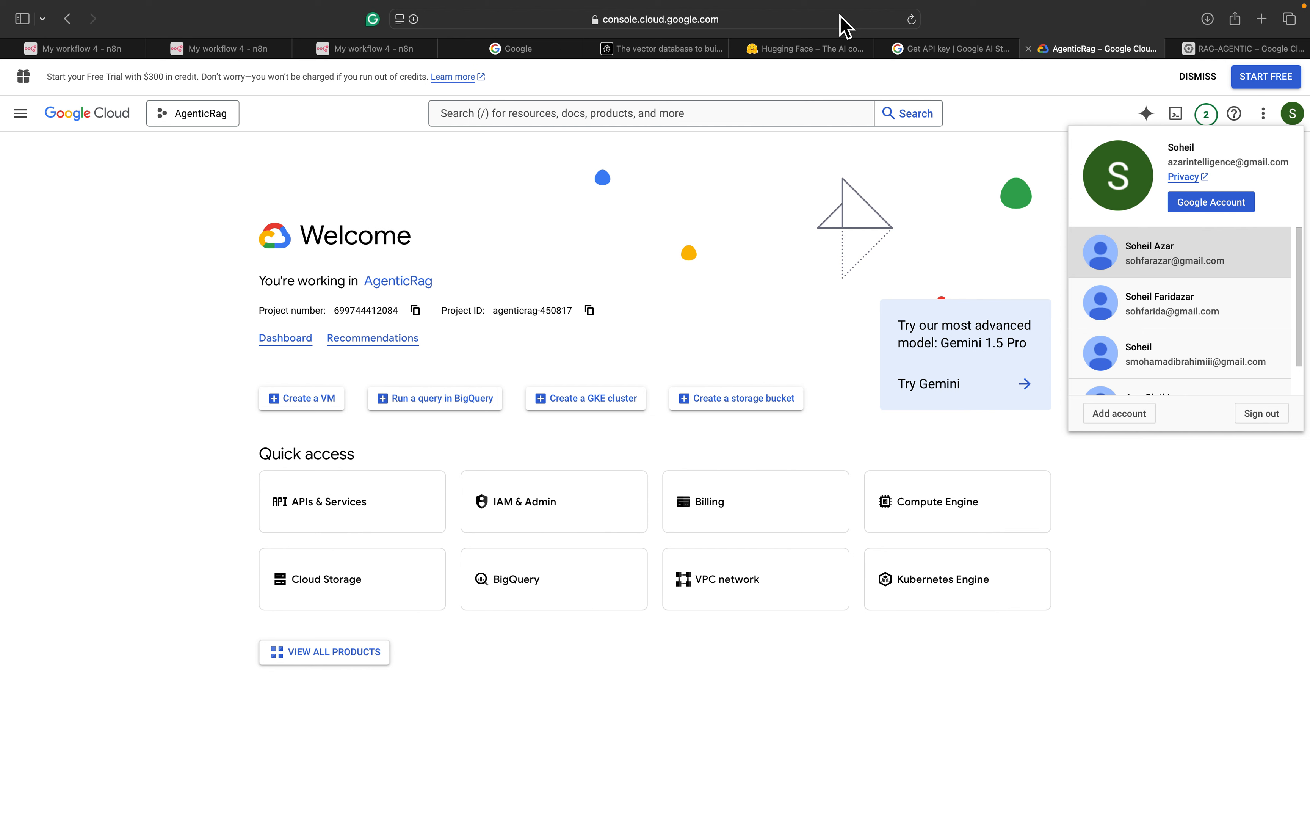
left_click(1292, 115)
left_click(1295, 121)
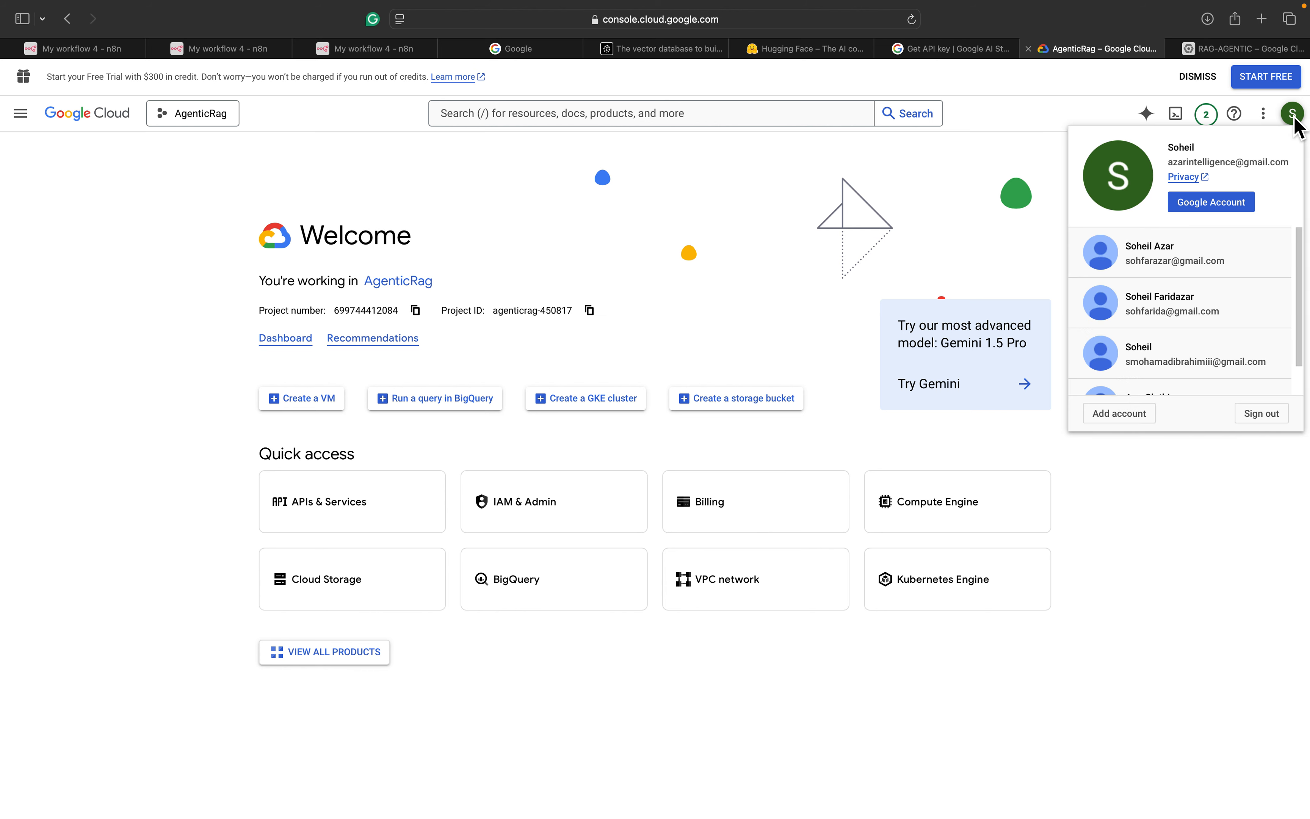
left_click(1169, 254)
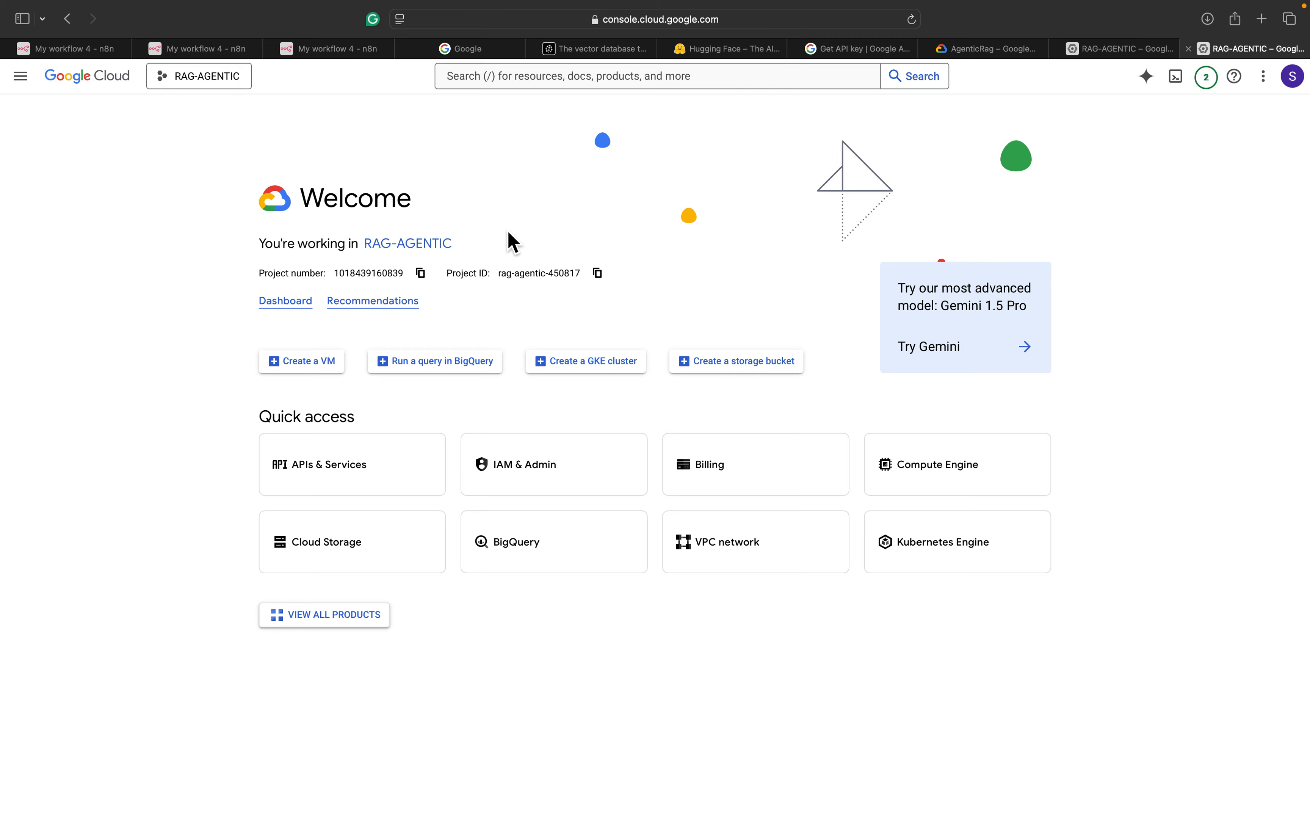
Go to the Cloud overview dashboard and bring up the project picker
left_click(19, 80)
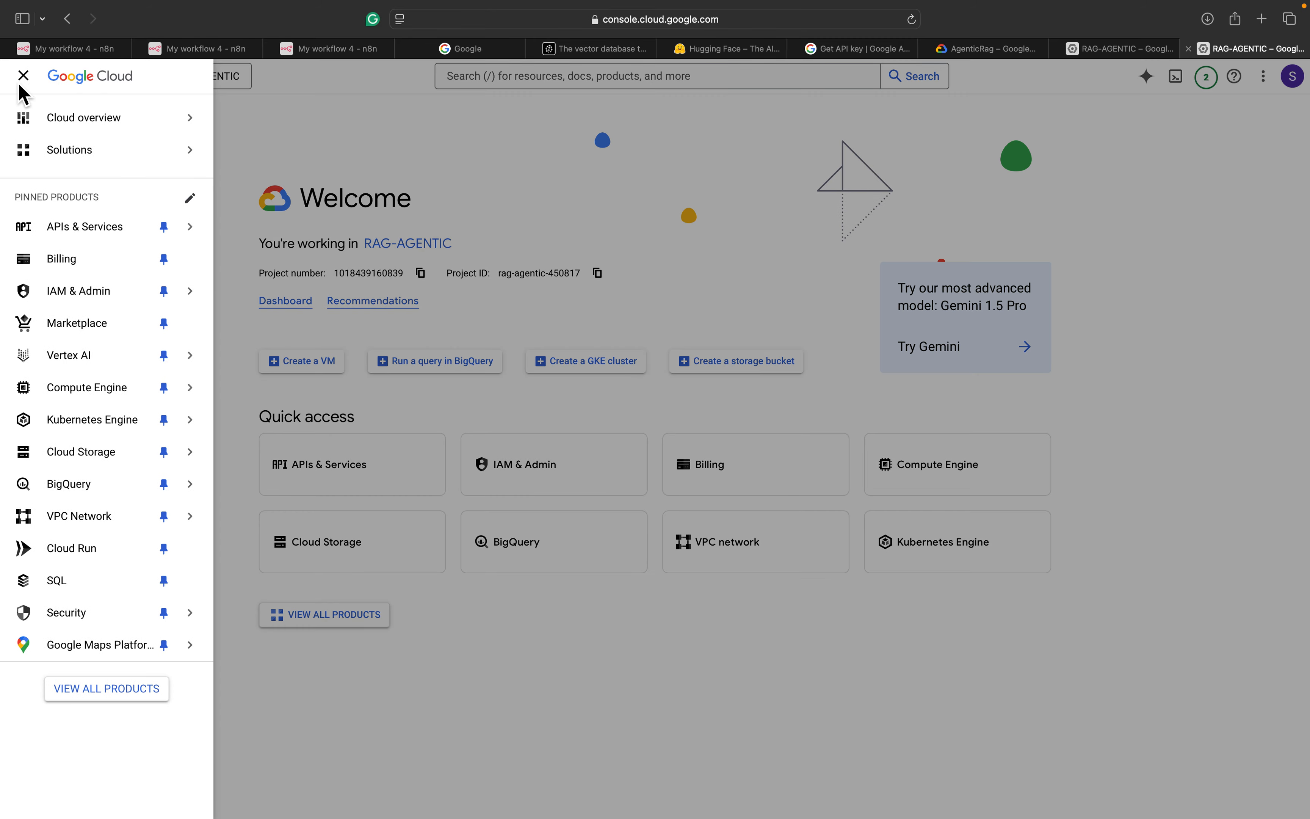
mouse_move(108, 117)
left_click(297, 130)
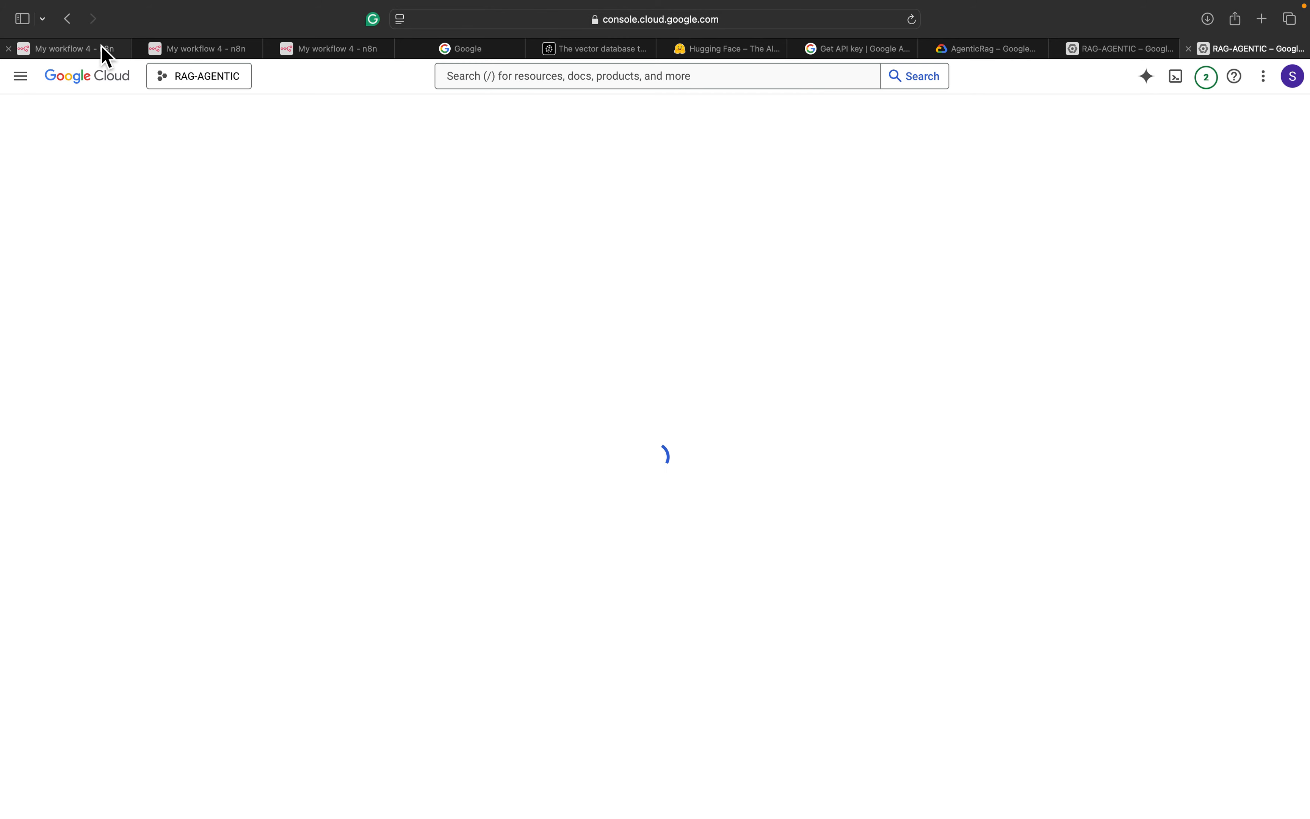
left_click(208, 87)
left_click(214, 91)
left_click(212, 90)
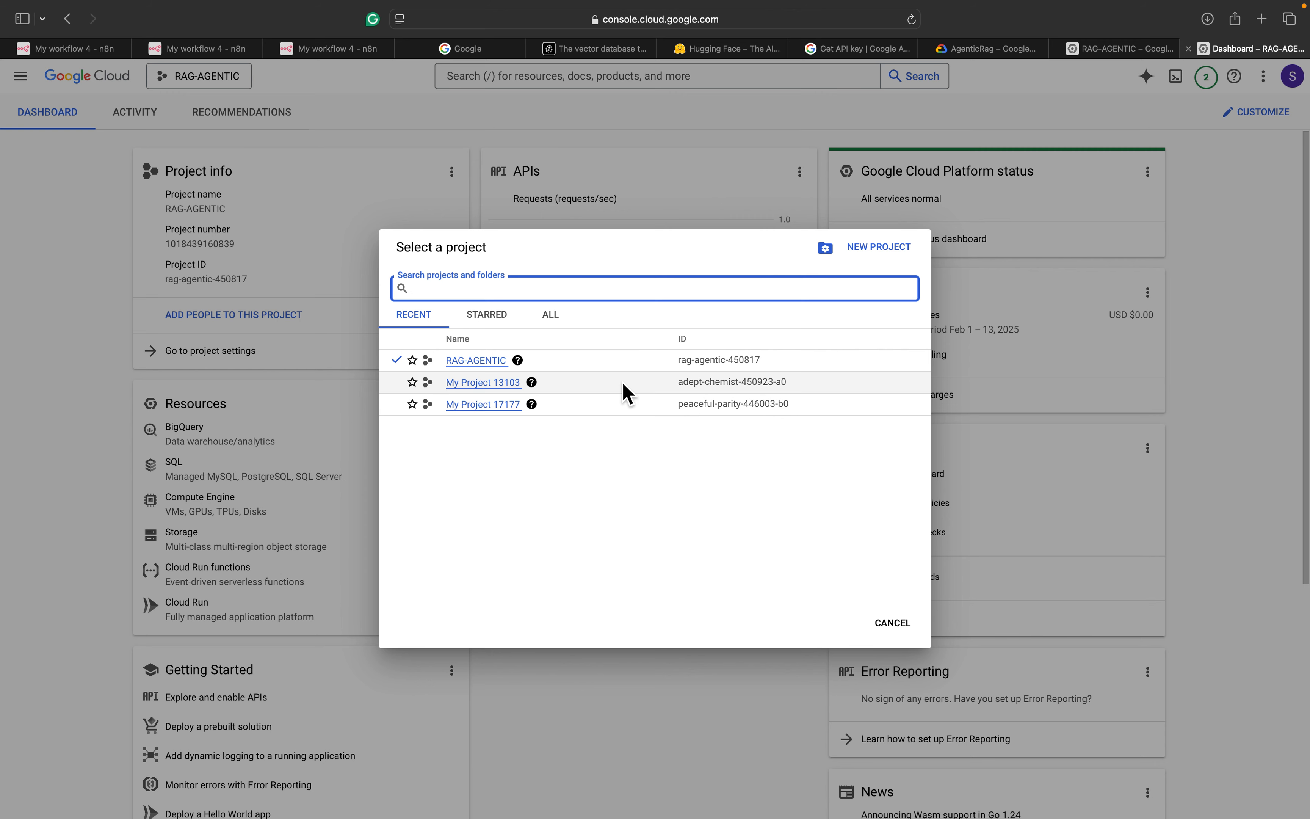
Create a new Cloud project, replacing the default name with MyRAG
left_click(879, 257)
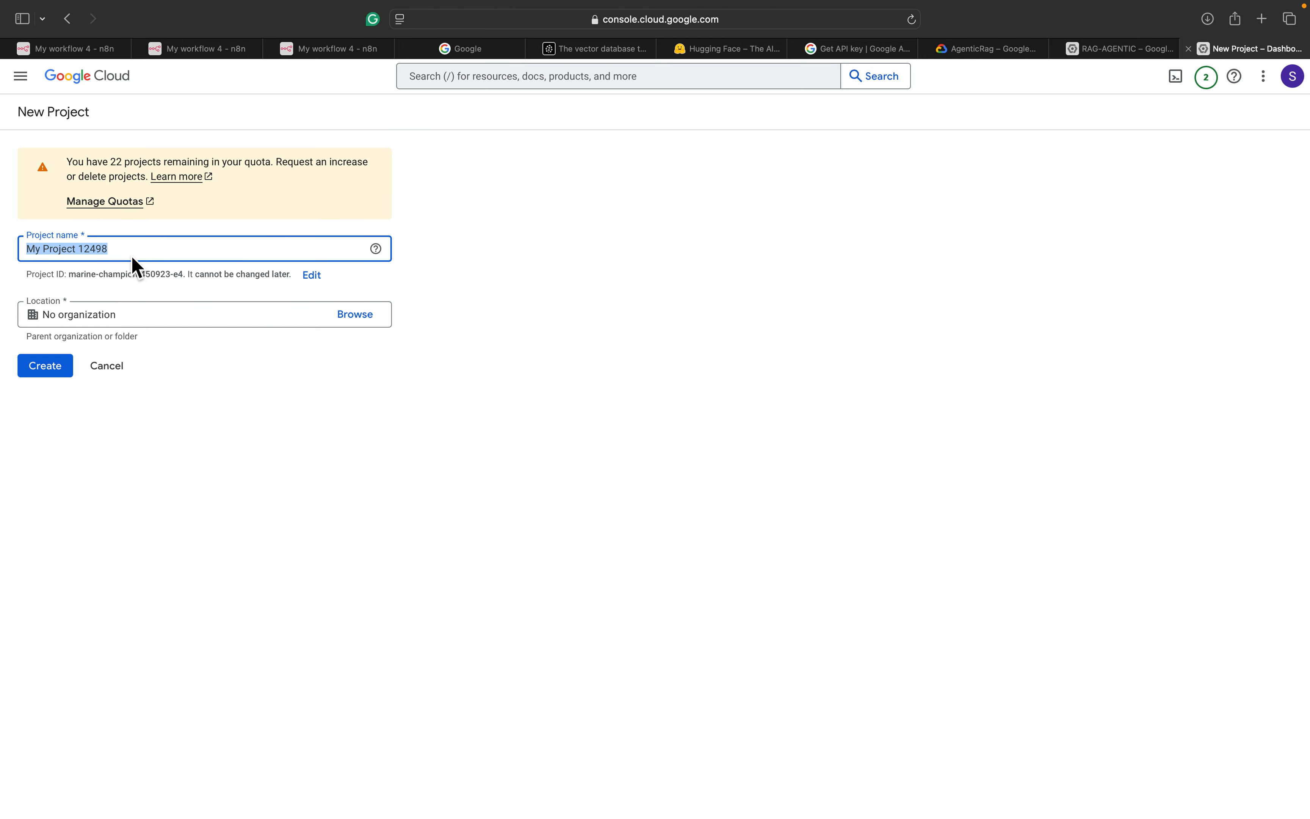
left_click_drag(133, 257, 3, 248)
key("BackSpace")
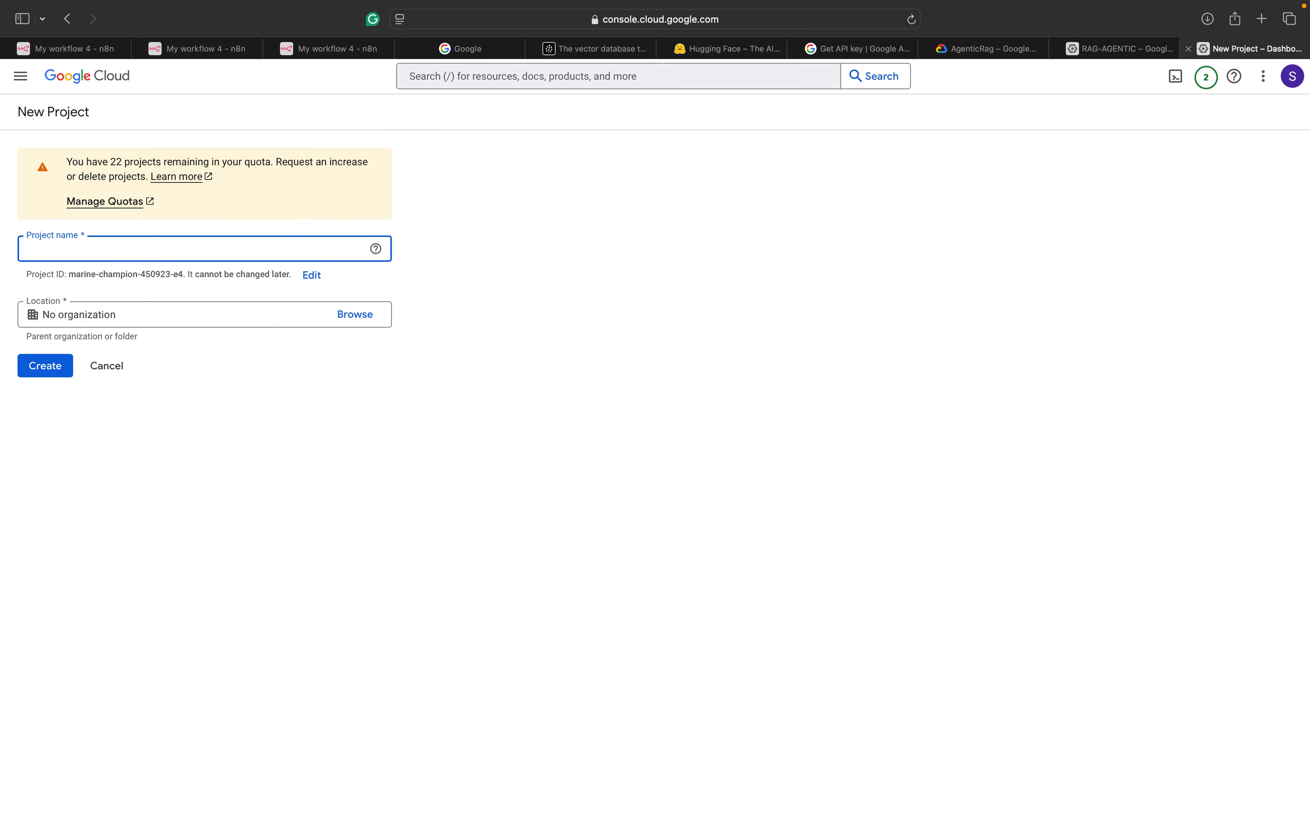
key("Caps_Lock")
type("MyRAG")
key("Caps_Lock")
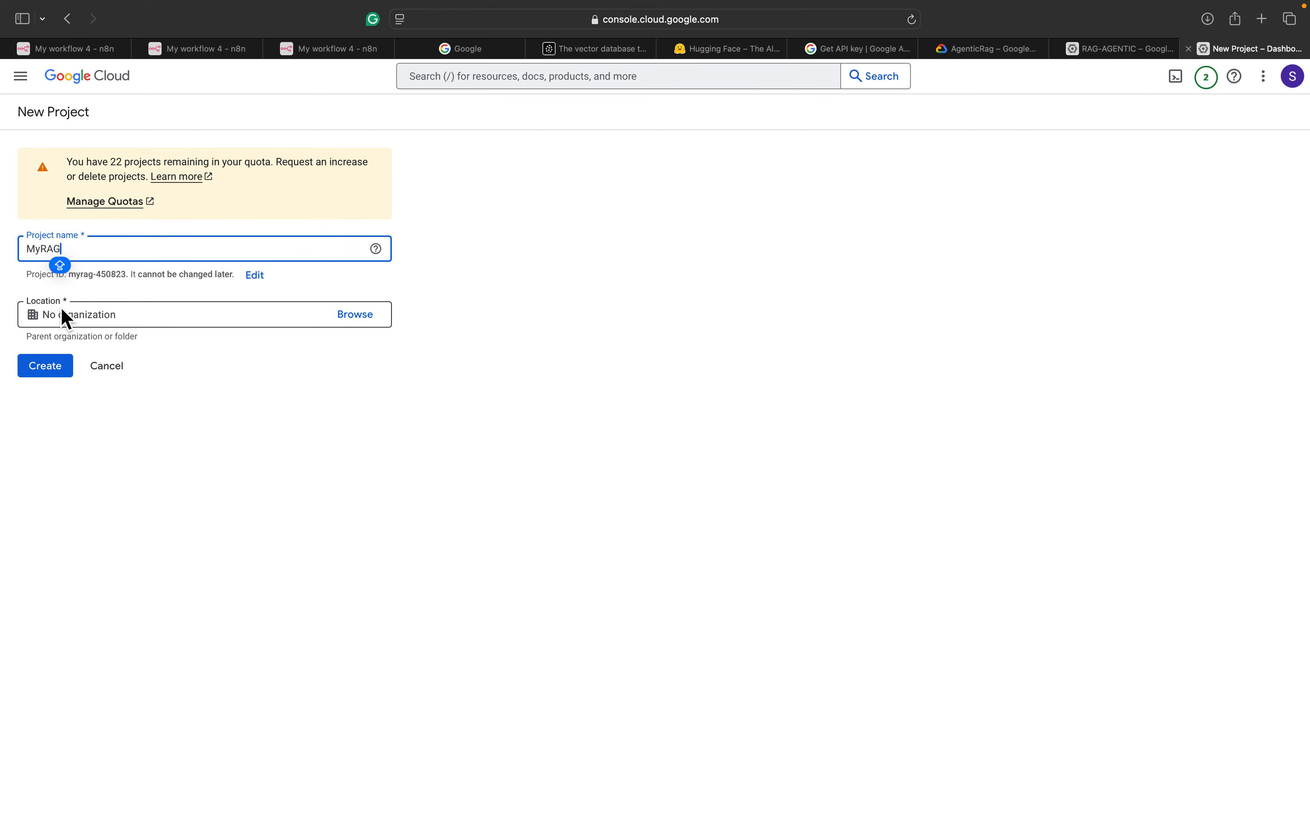
left_click(58, 382)
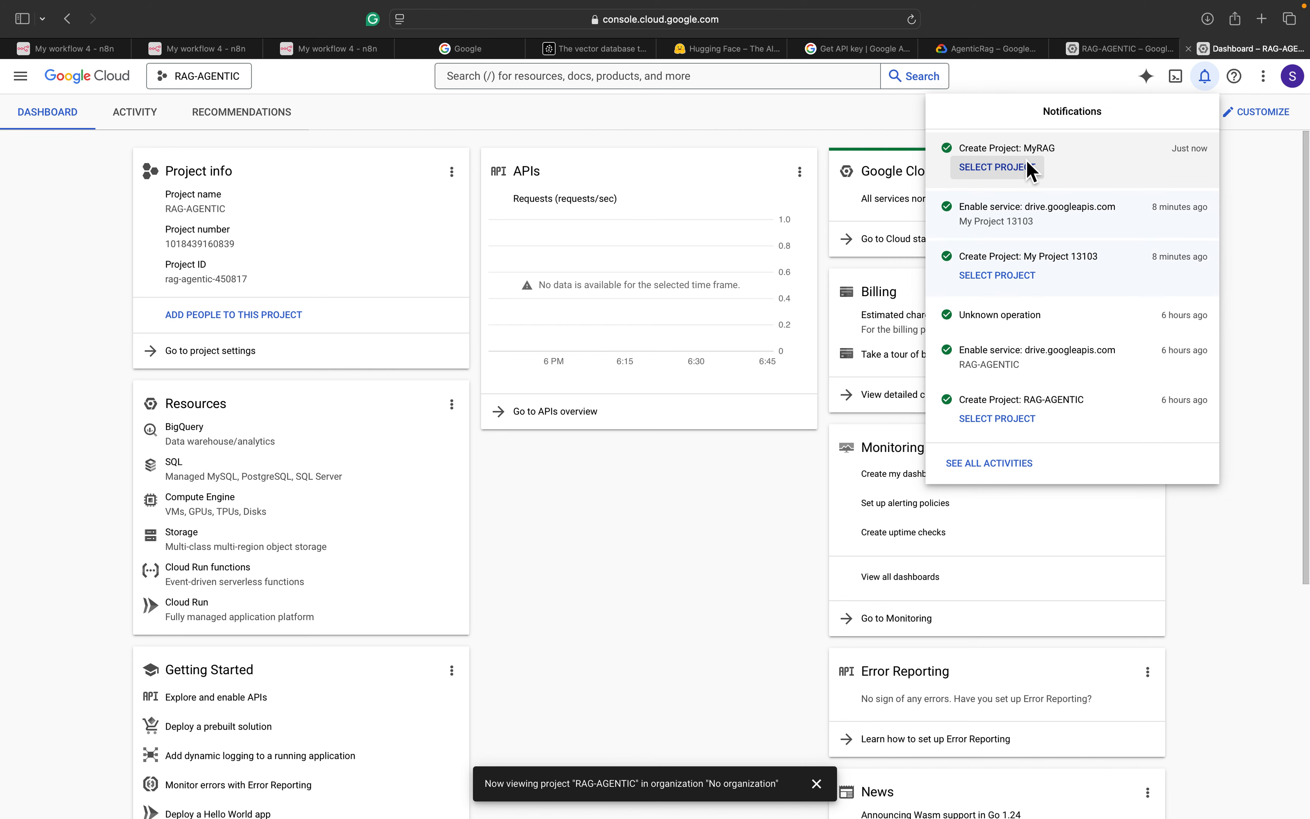
Switch to the MyRAG project and go to its enabled APIs and services
left_click(1016, 171)
left_click(659, 120)
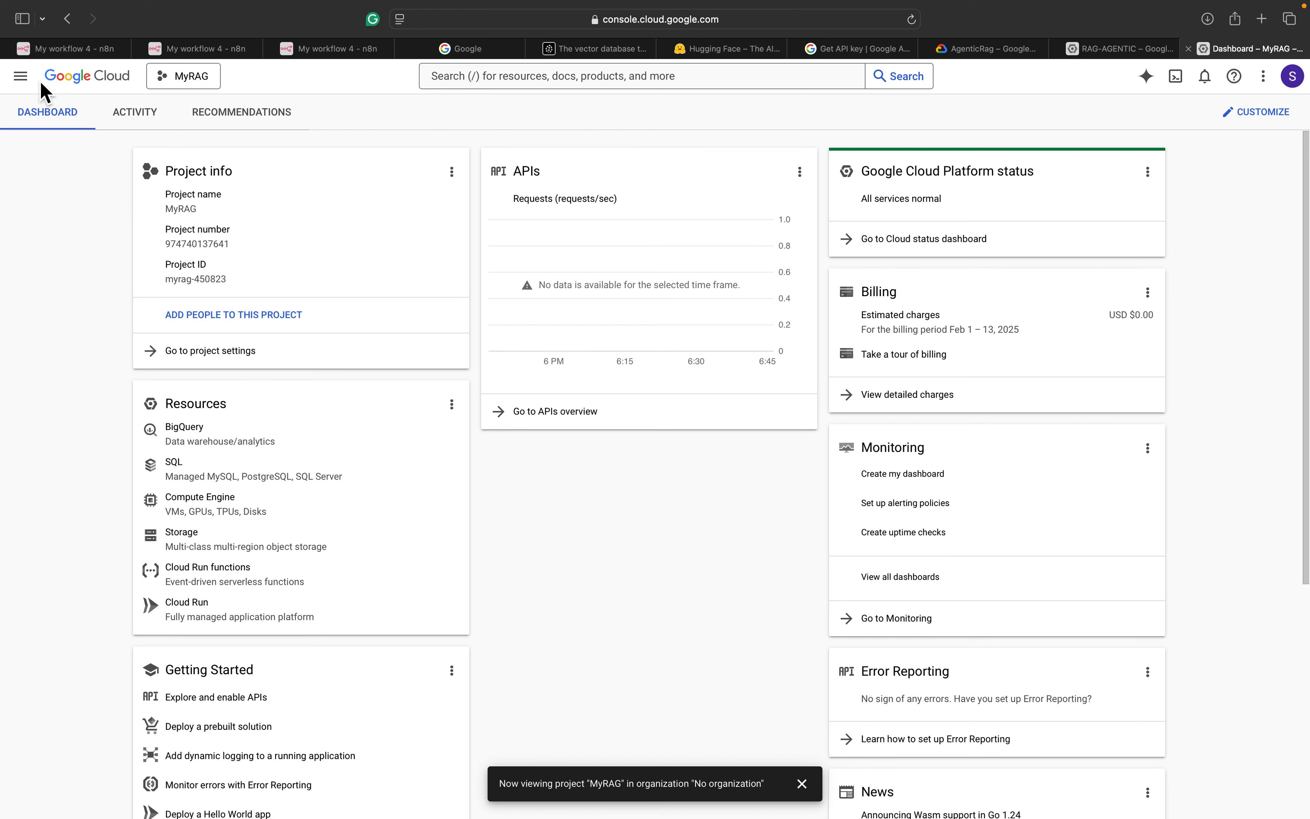
left_click(22, 77)
mouse_move(133, 236)
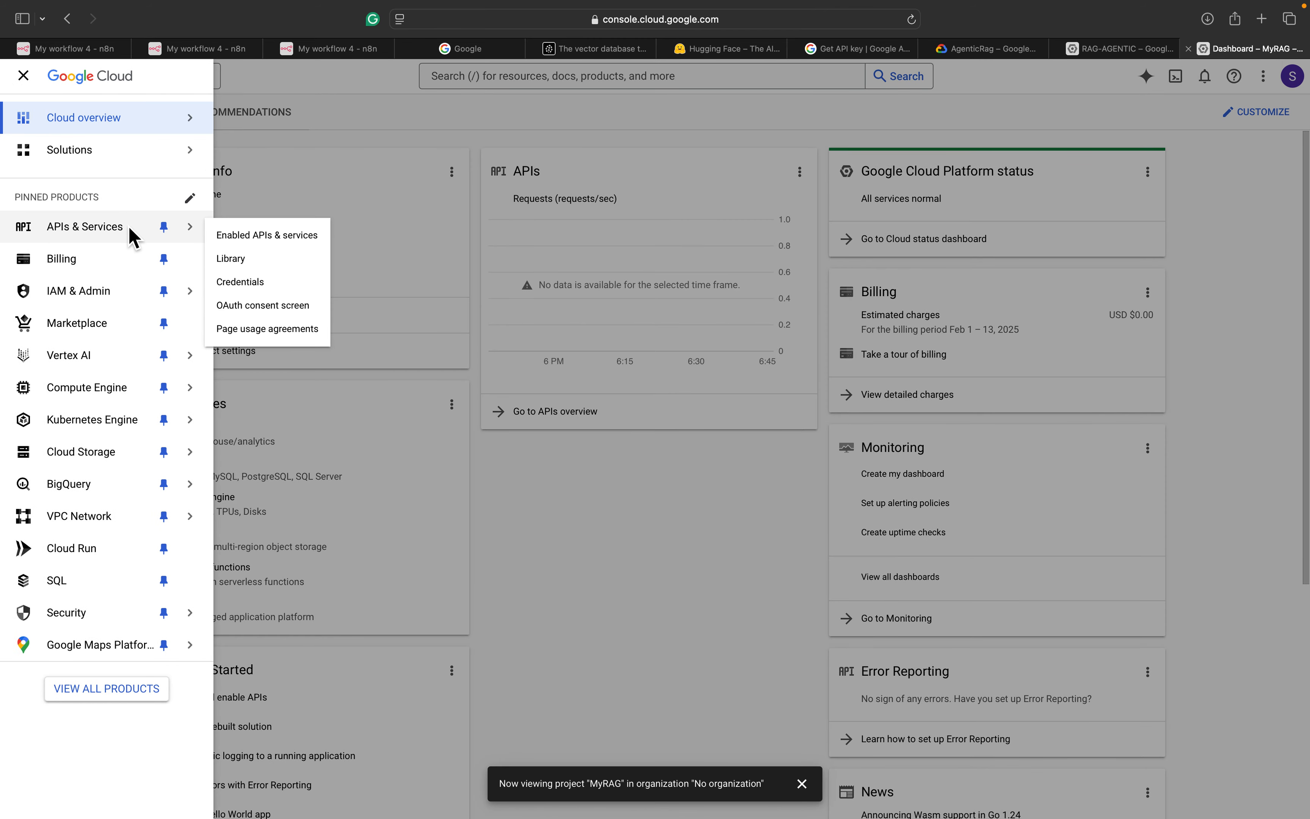
left_click(269, 245)
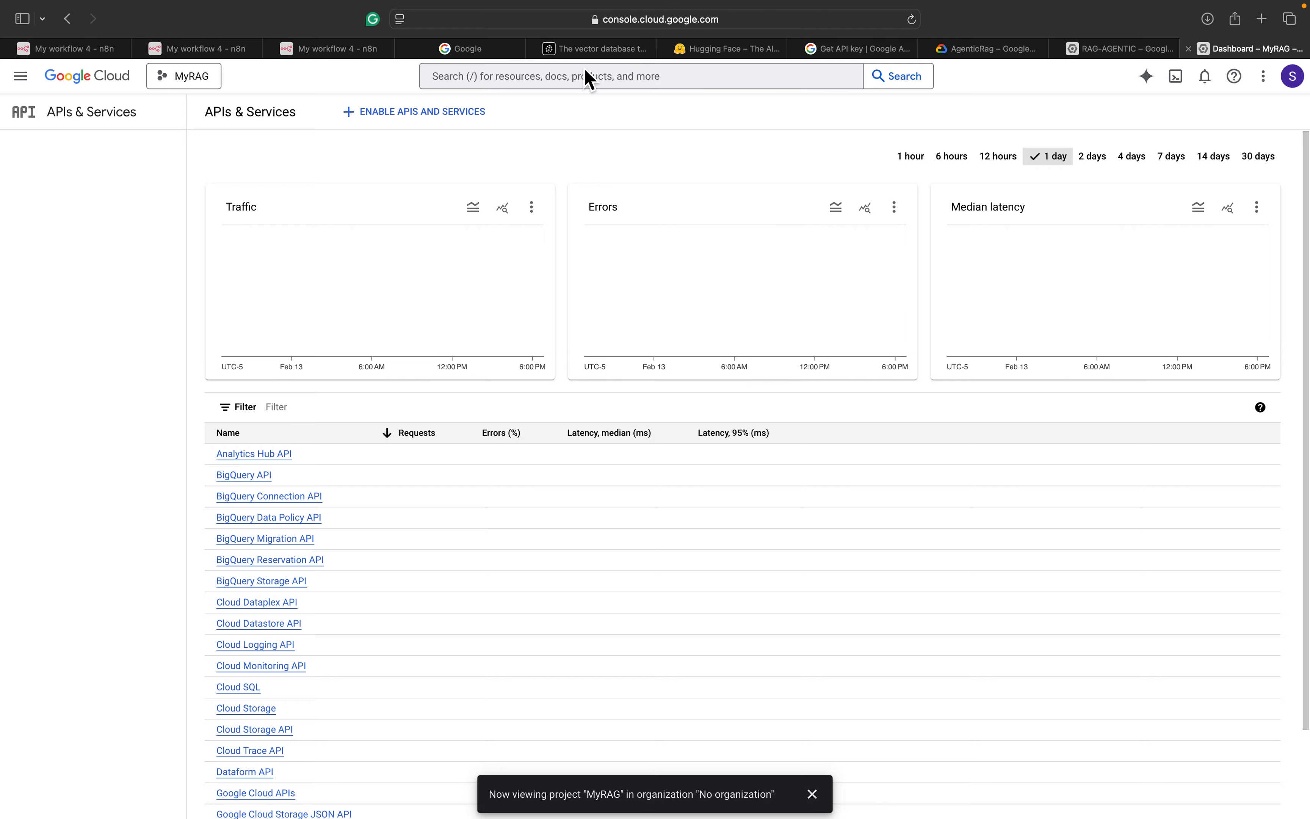
Find the Google Drive API through the console search and enable it
left_click(589, 81)
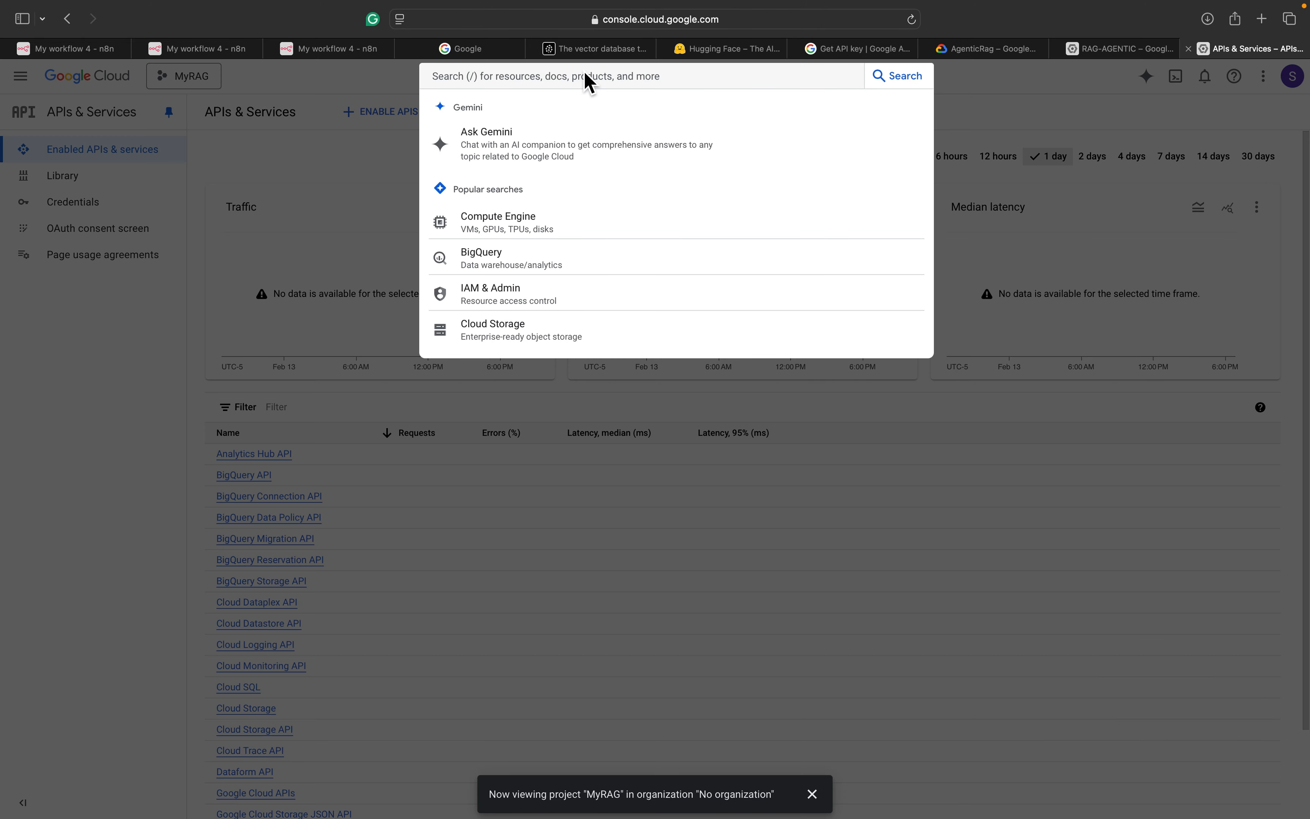
type("Goog")
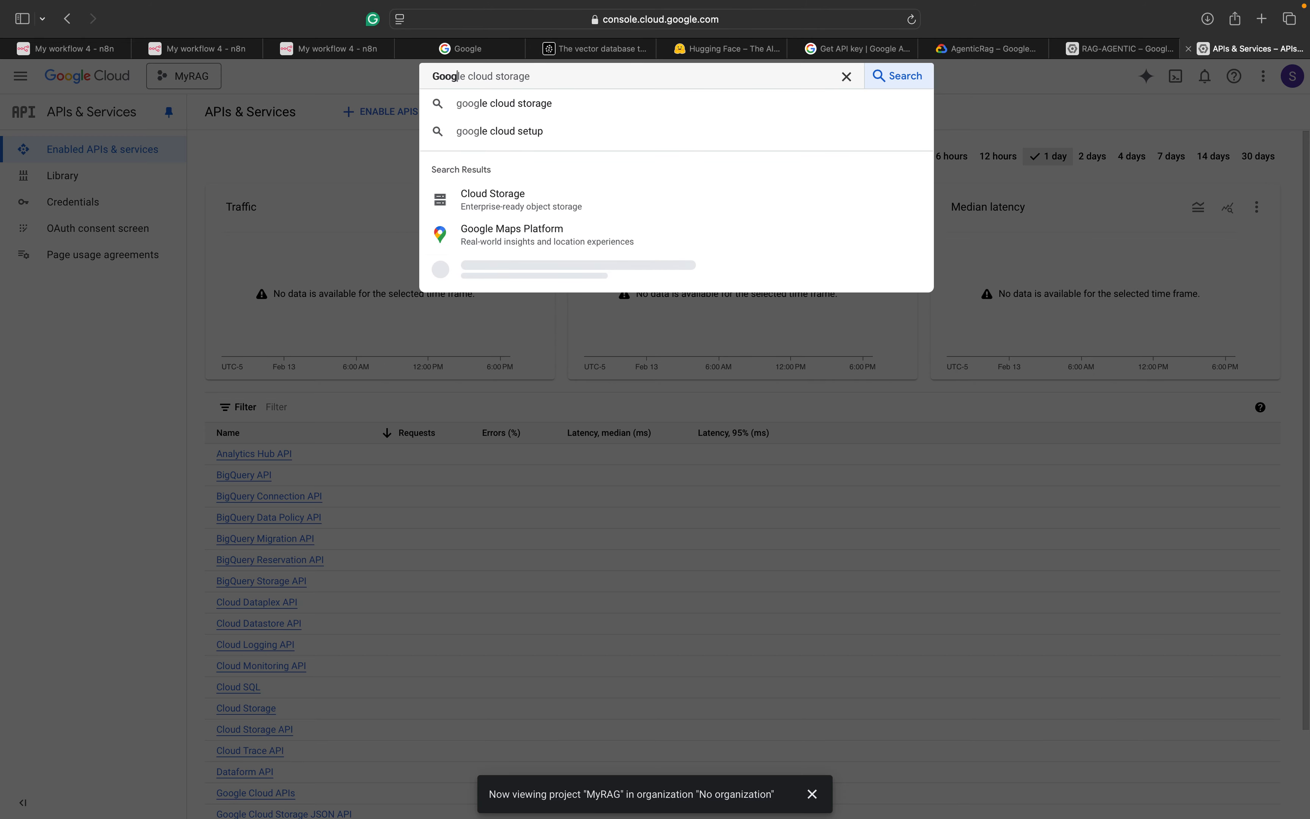
type("le ")
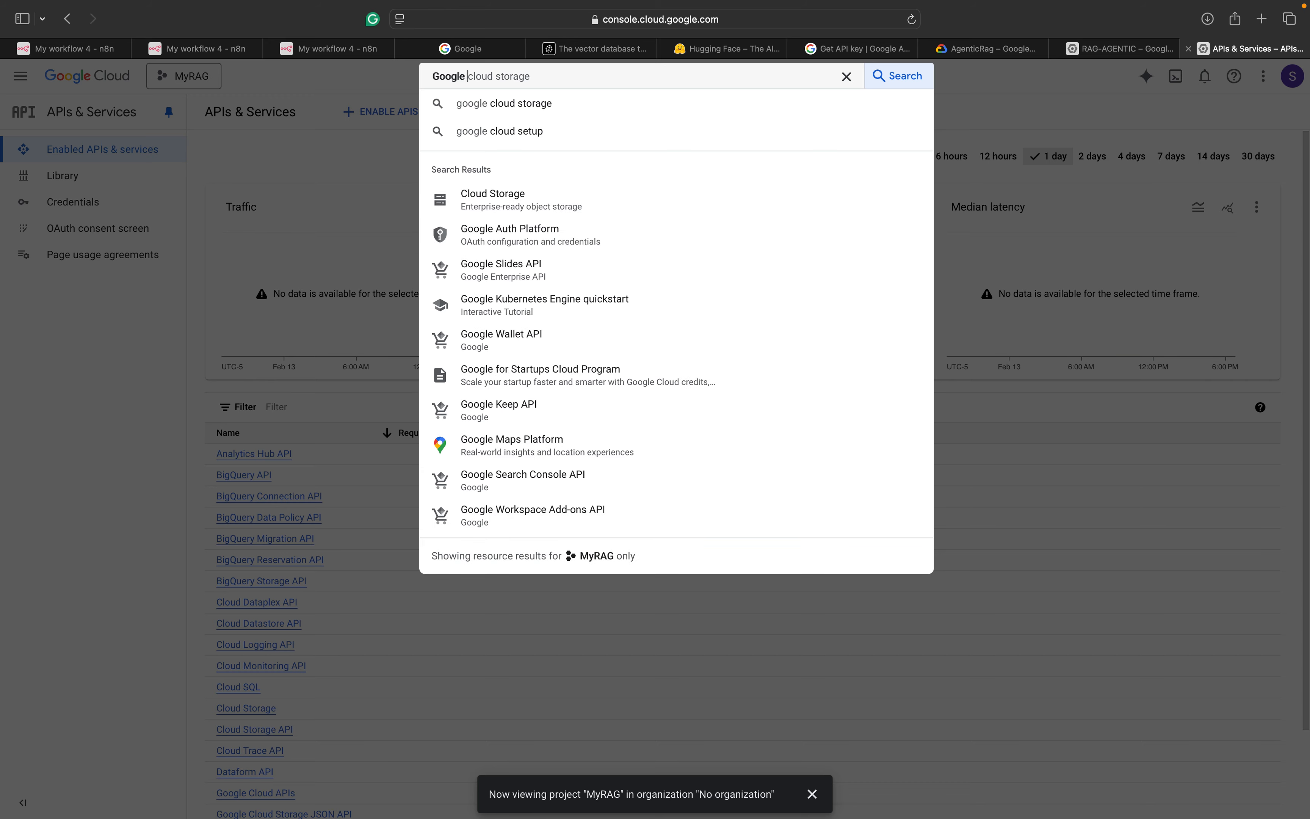
type("API")
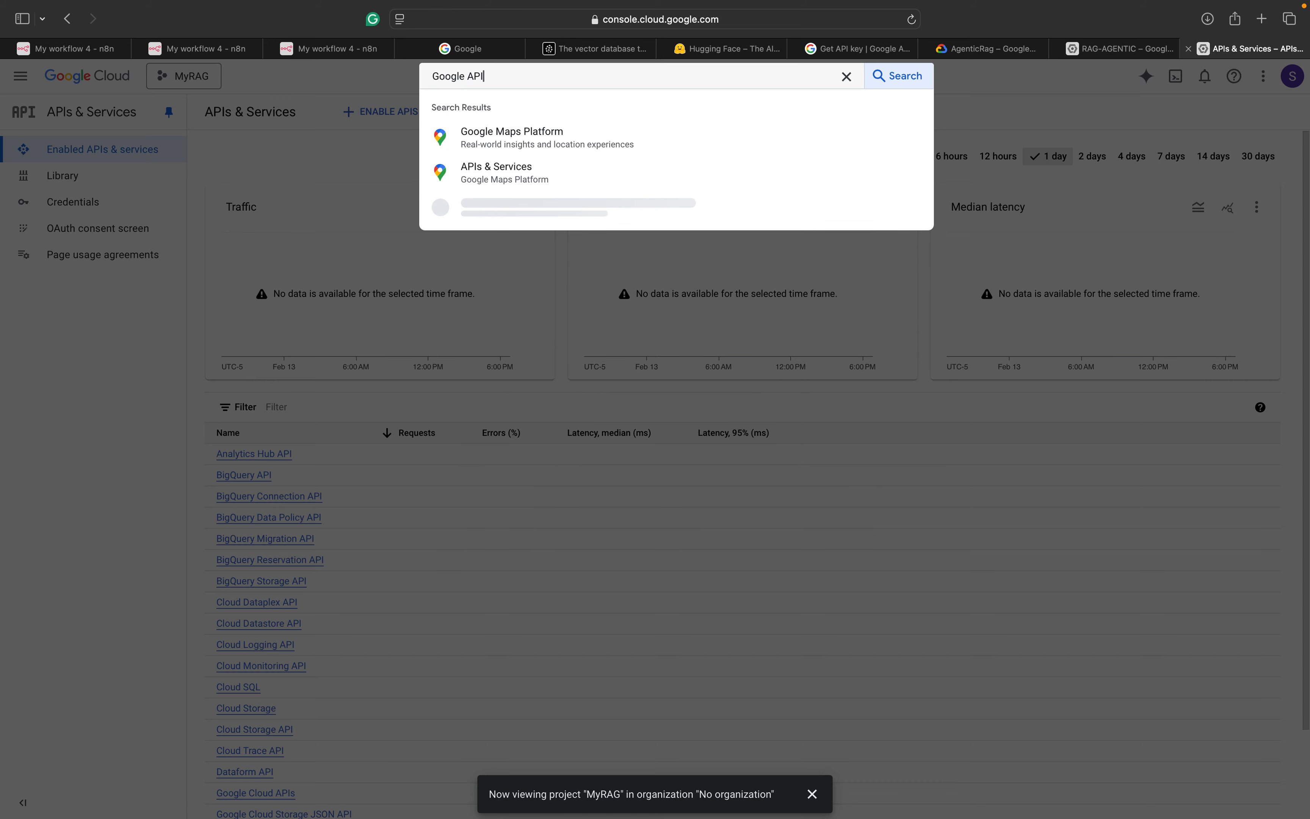
key("BackSpace")
key("BackSpace")
key("BackSpace")
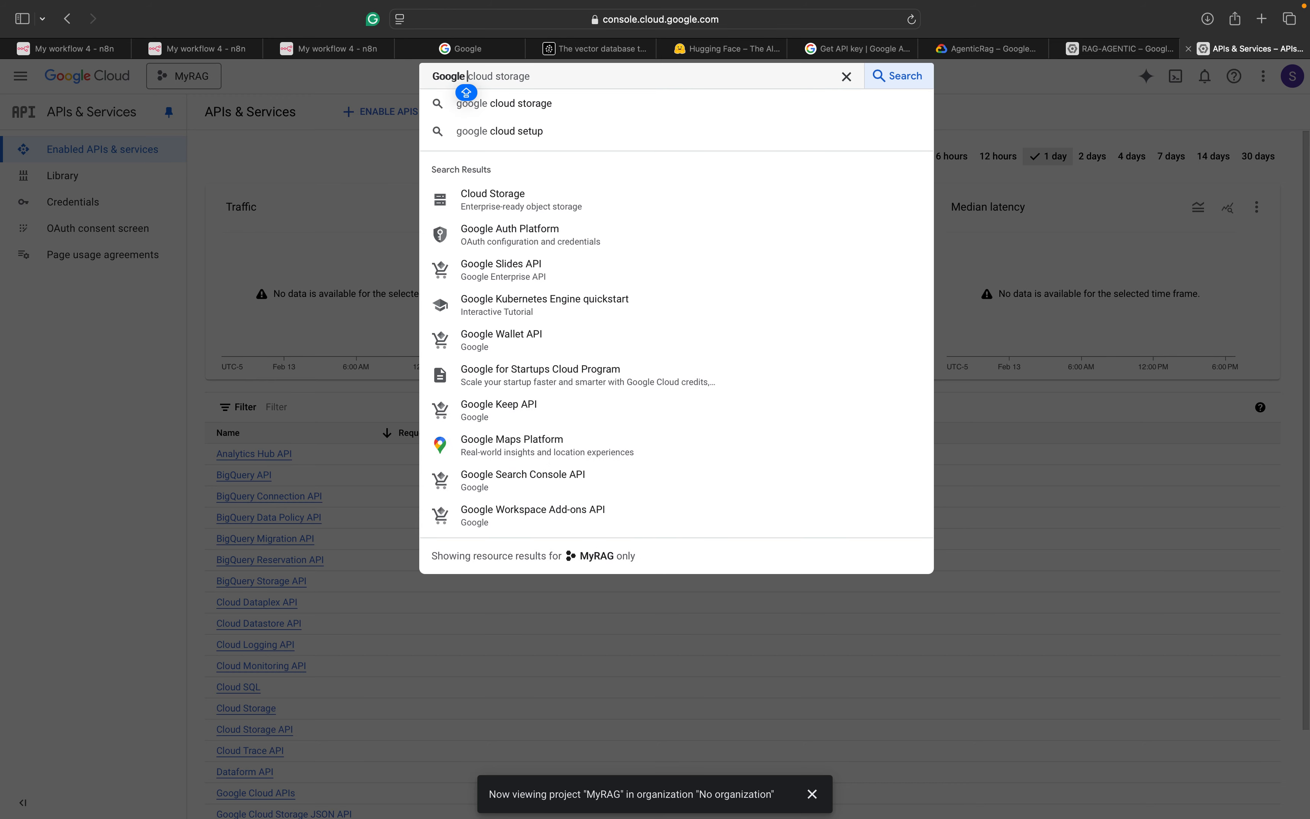
type("Drive")
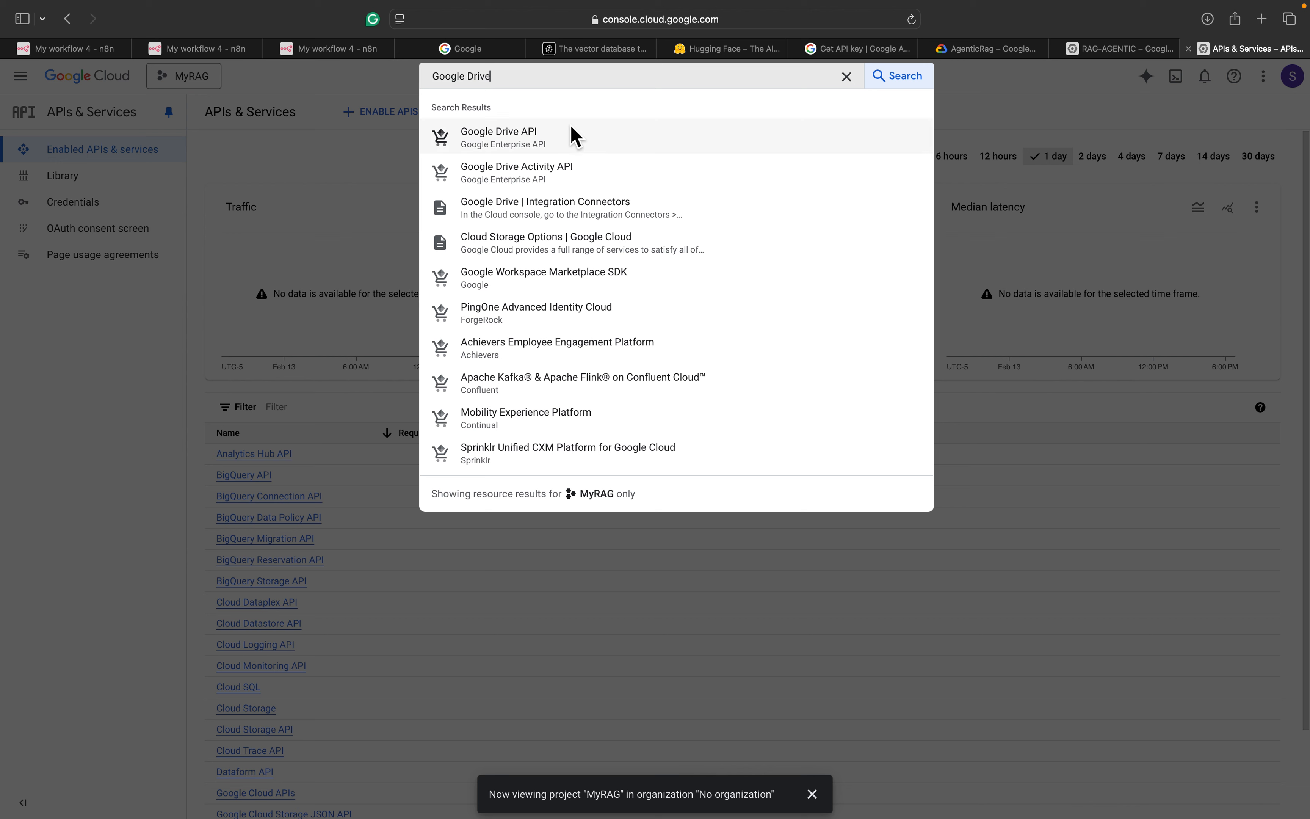
left_click(567, 138)
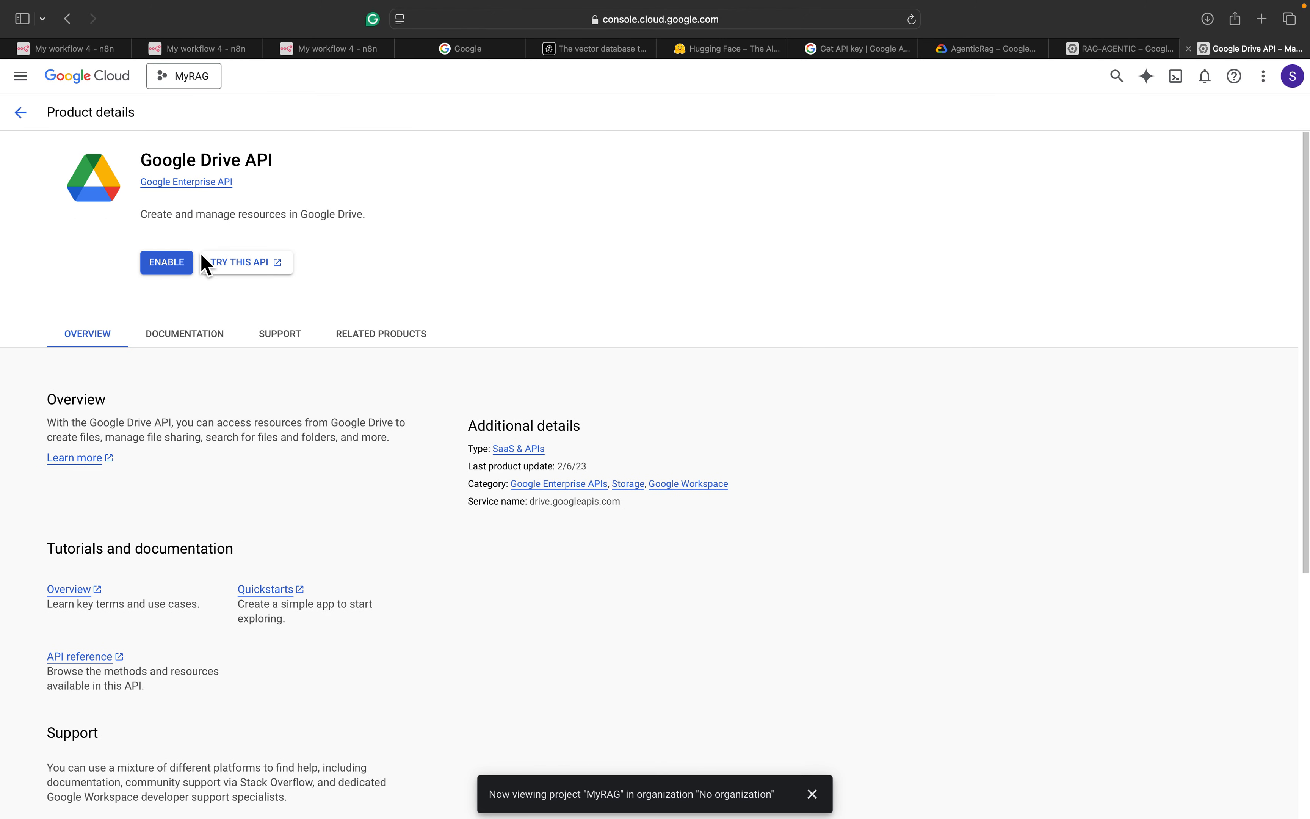
left_click(173, 268)
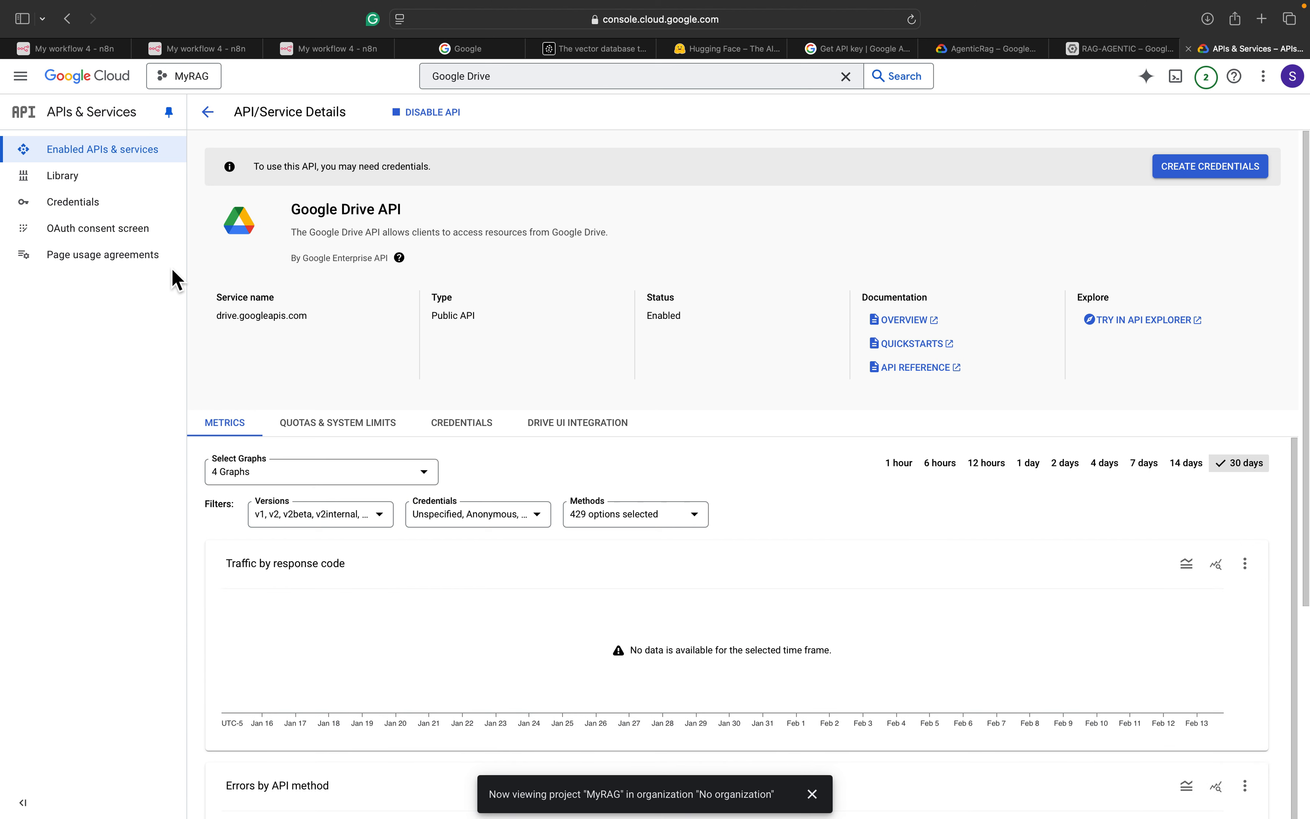
left_click(142, 209)
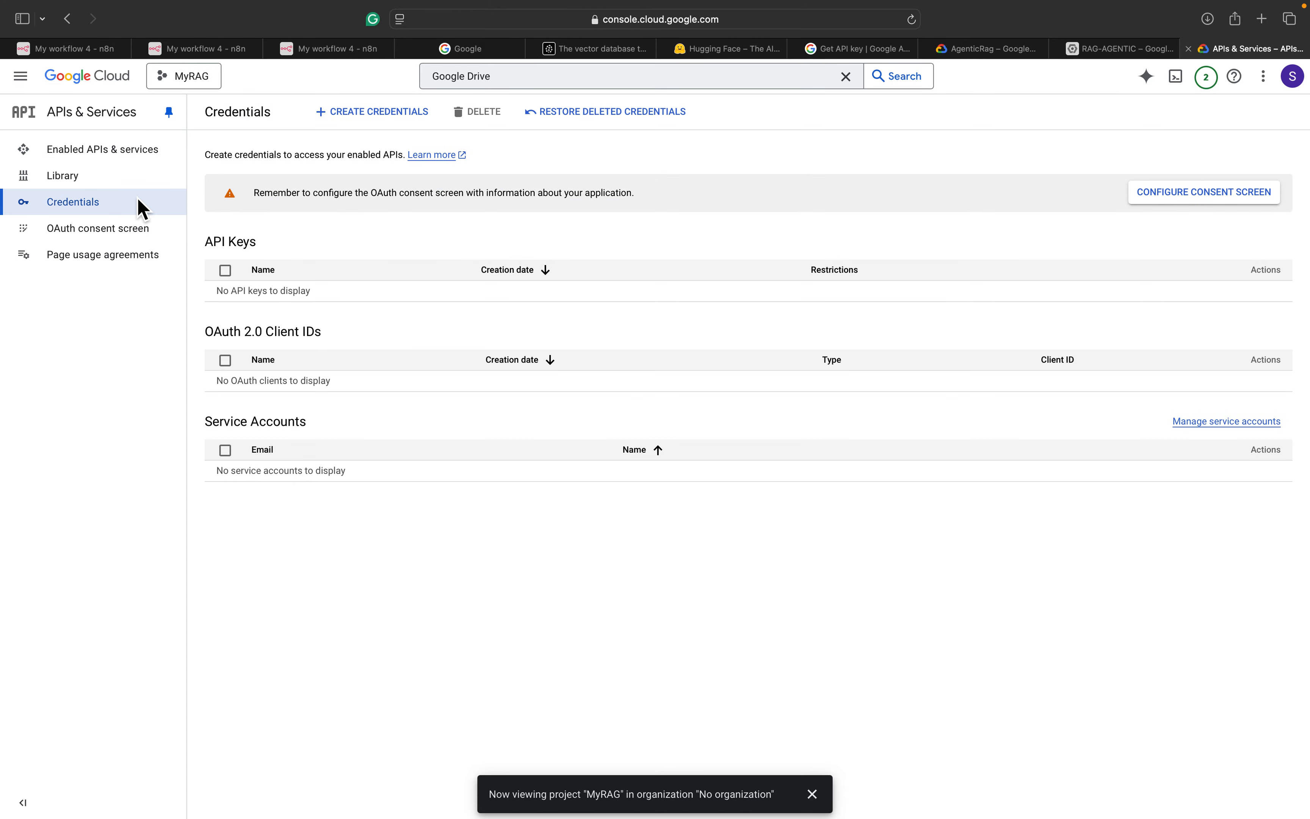
left_click(93, 167)
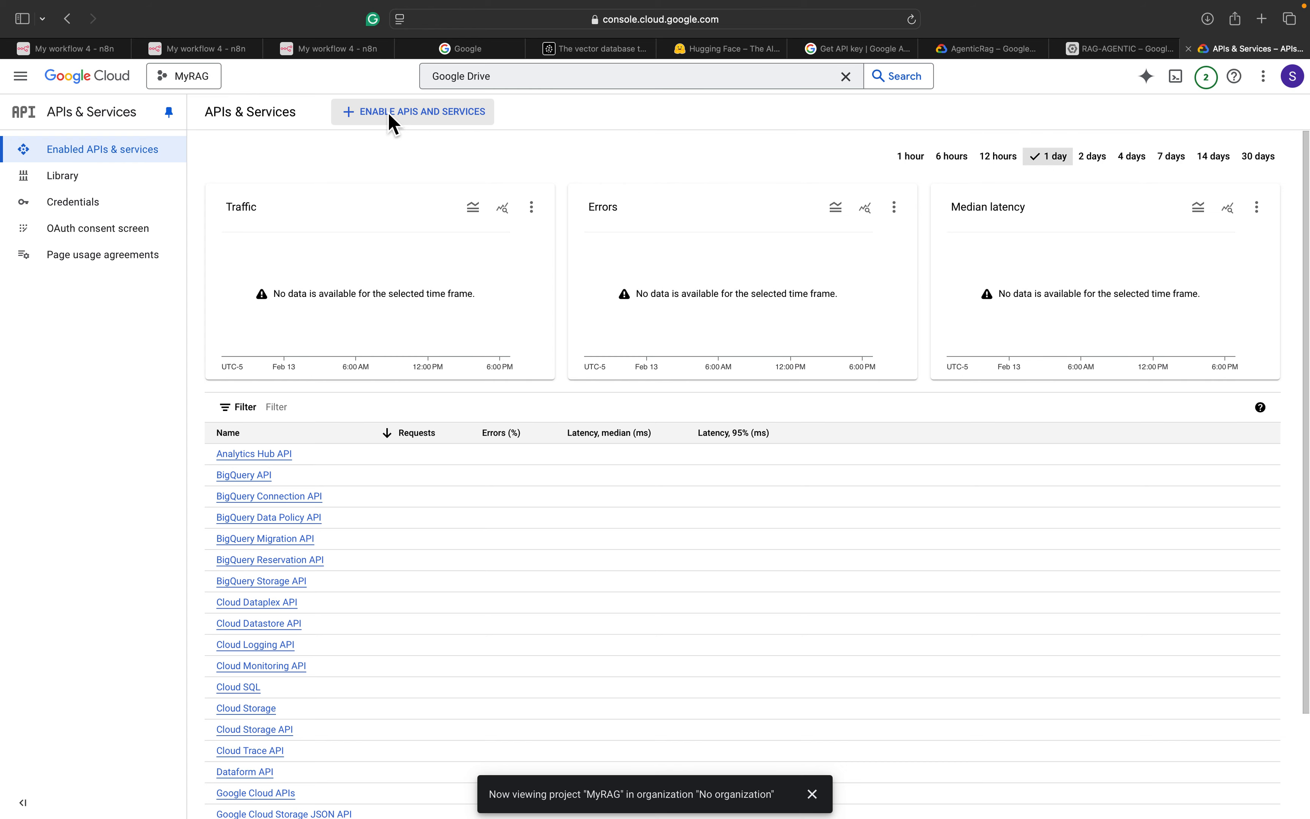
left_click(538, 76)
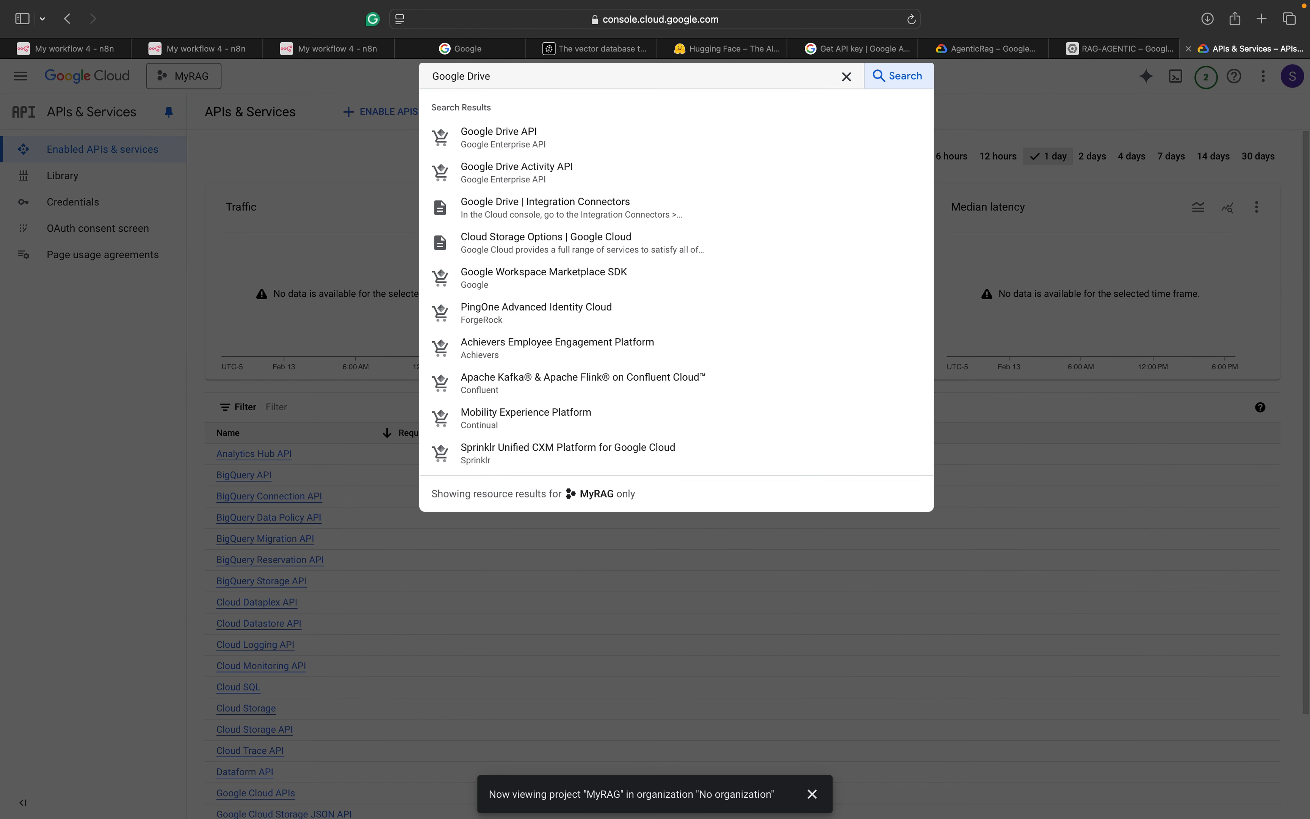
key("Return")
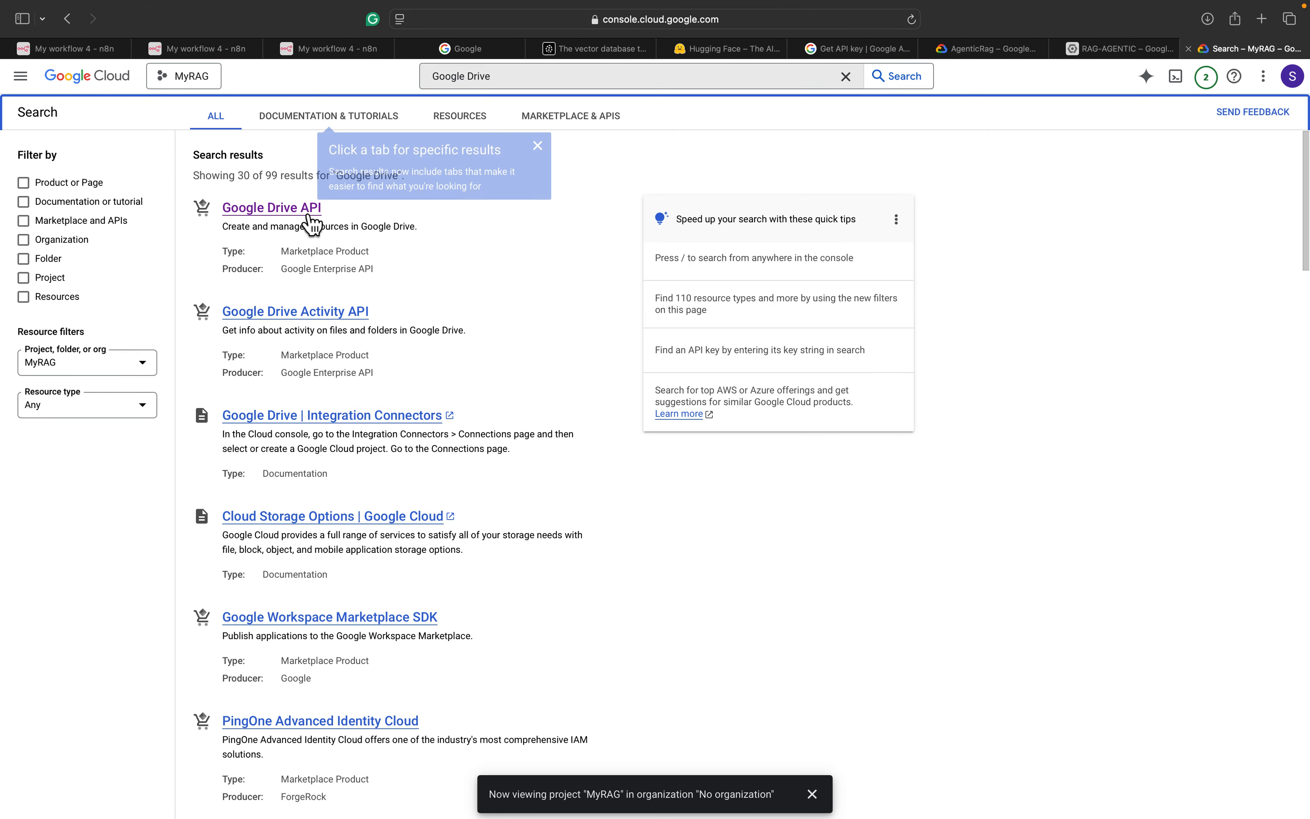
left_click(312, 221)
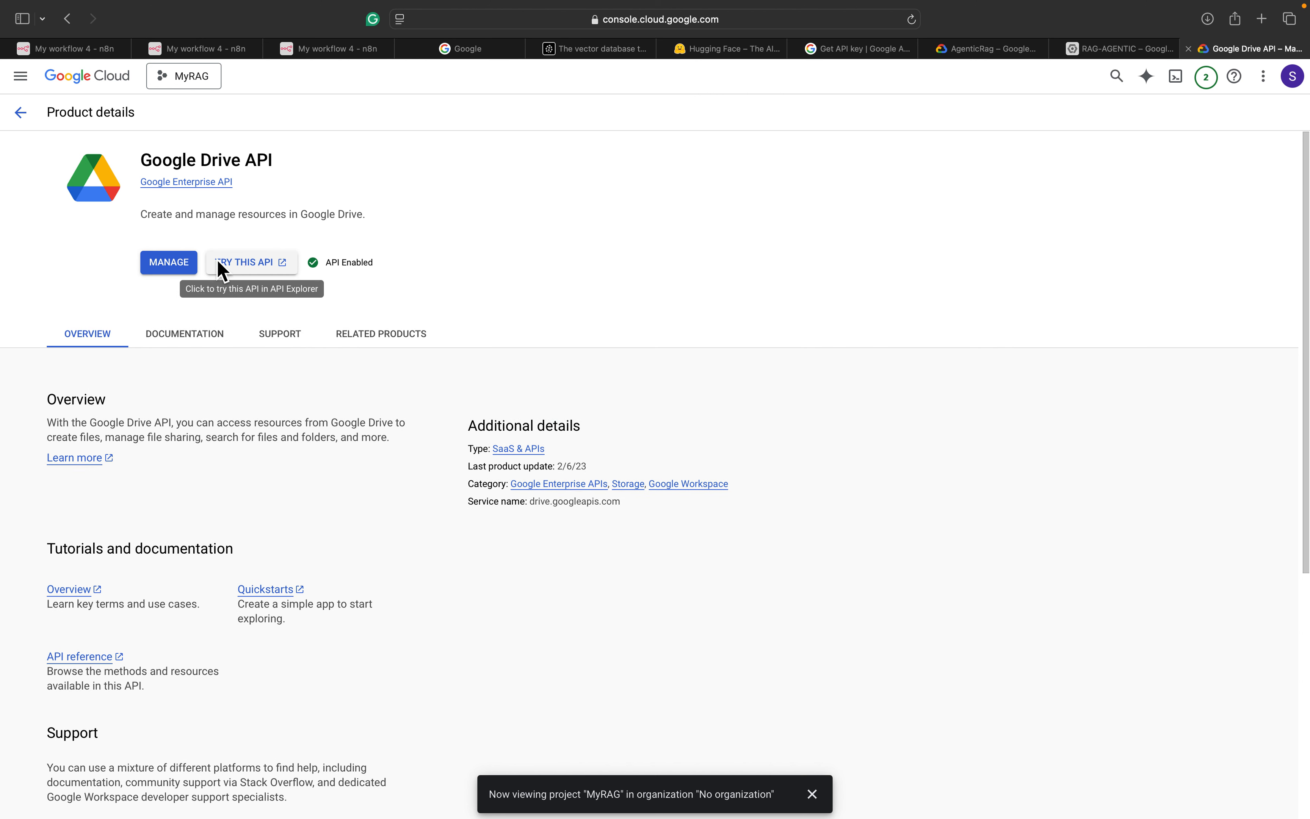
left_click(182, 268)
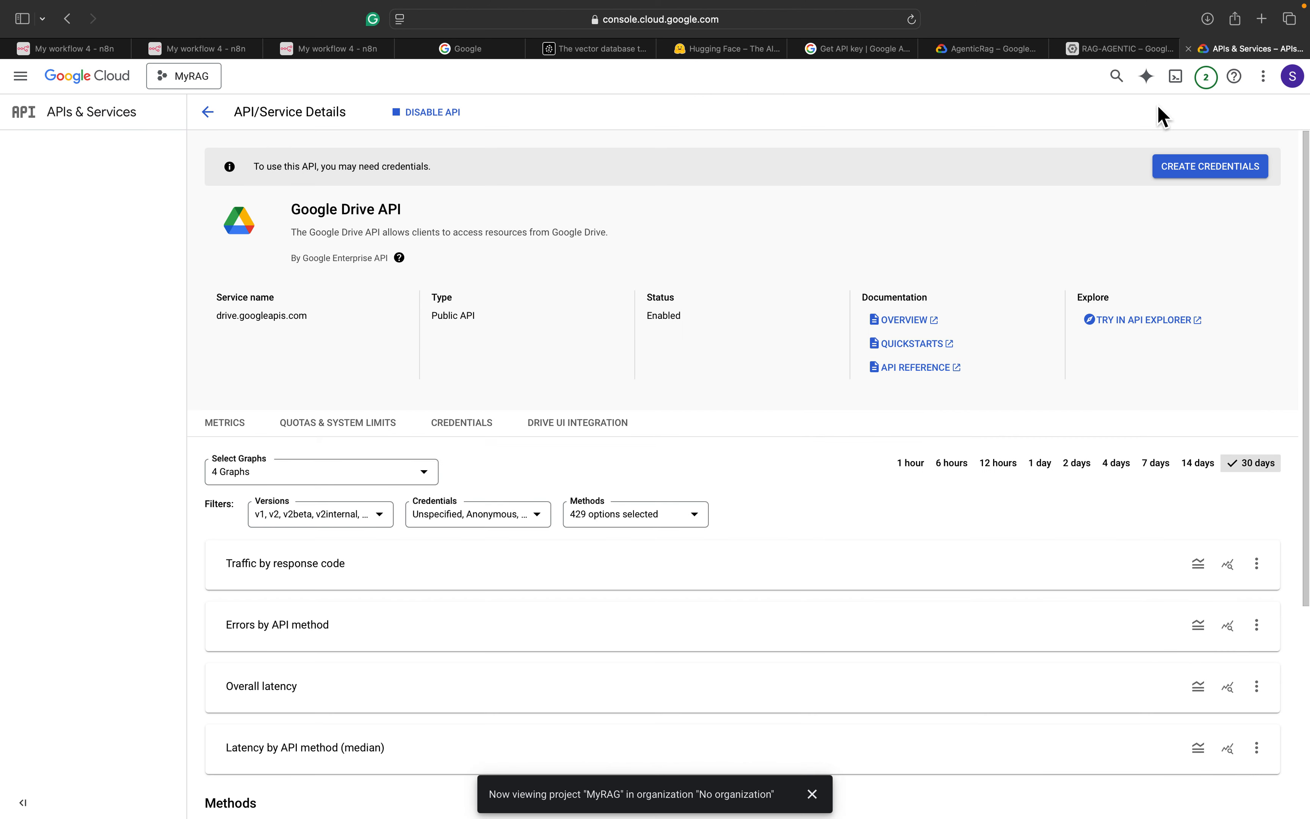
Start Drive API credentials for user data, naming the app MyRag and choosing the support email
left_click(1215, 172)
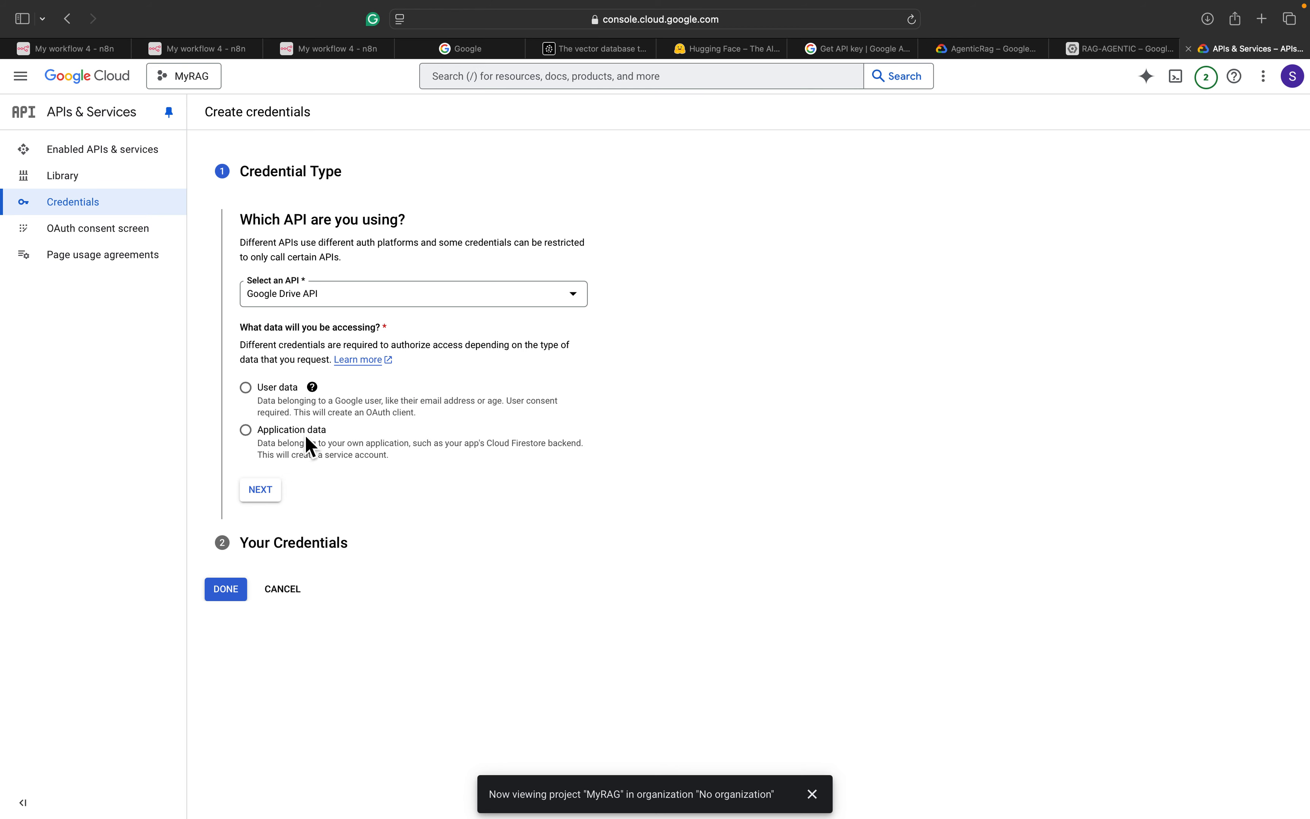
left_click(265, 492)
scroll(265, 492, "down", 2)
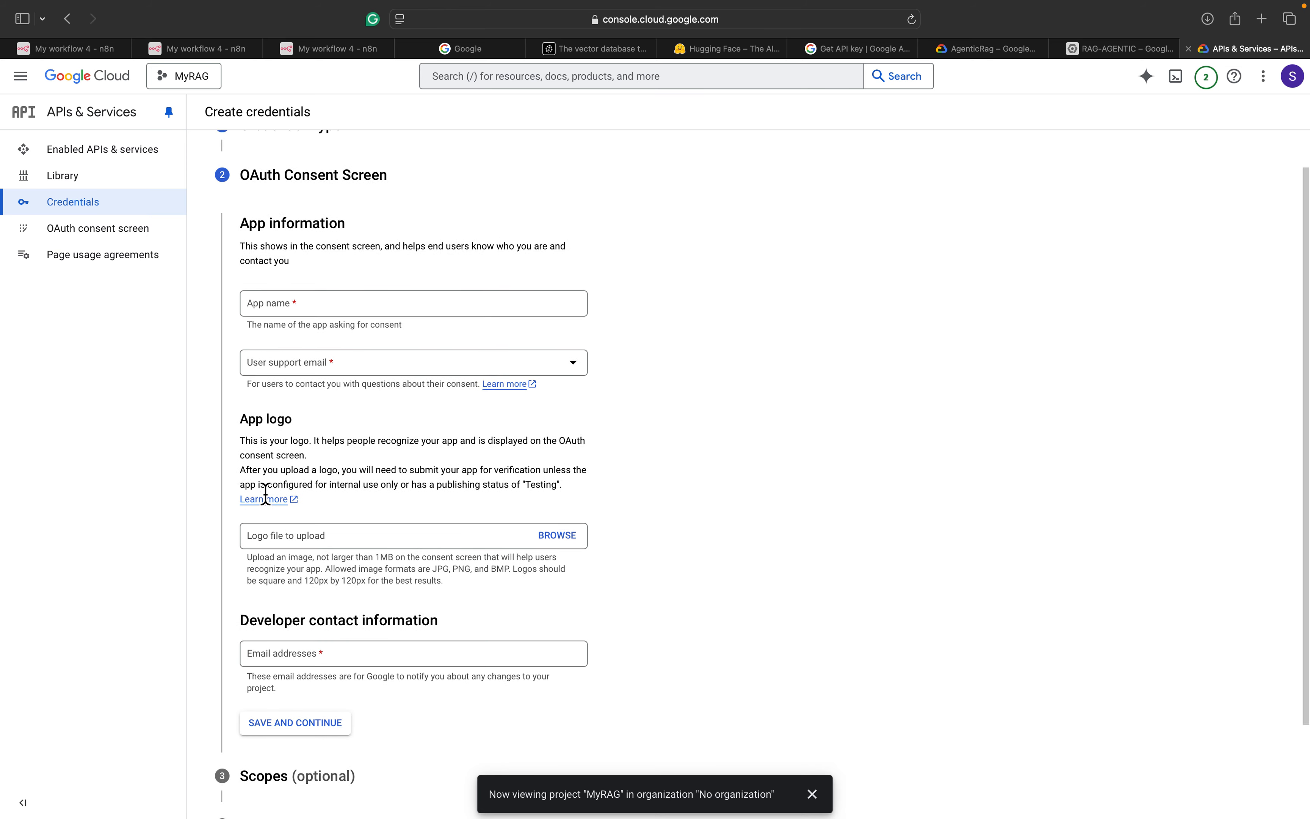
left_click(301, 306)
type("m")
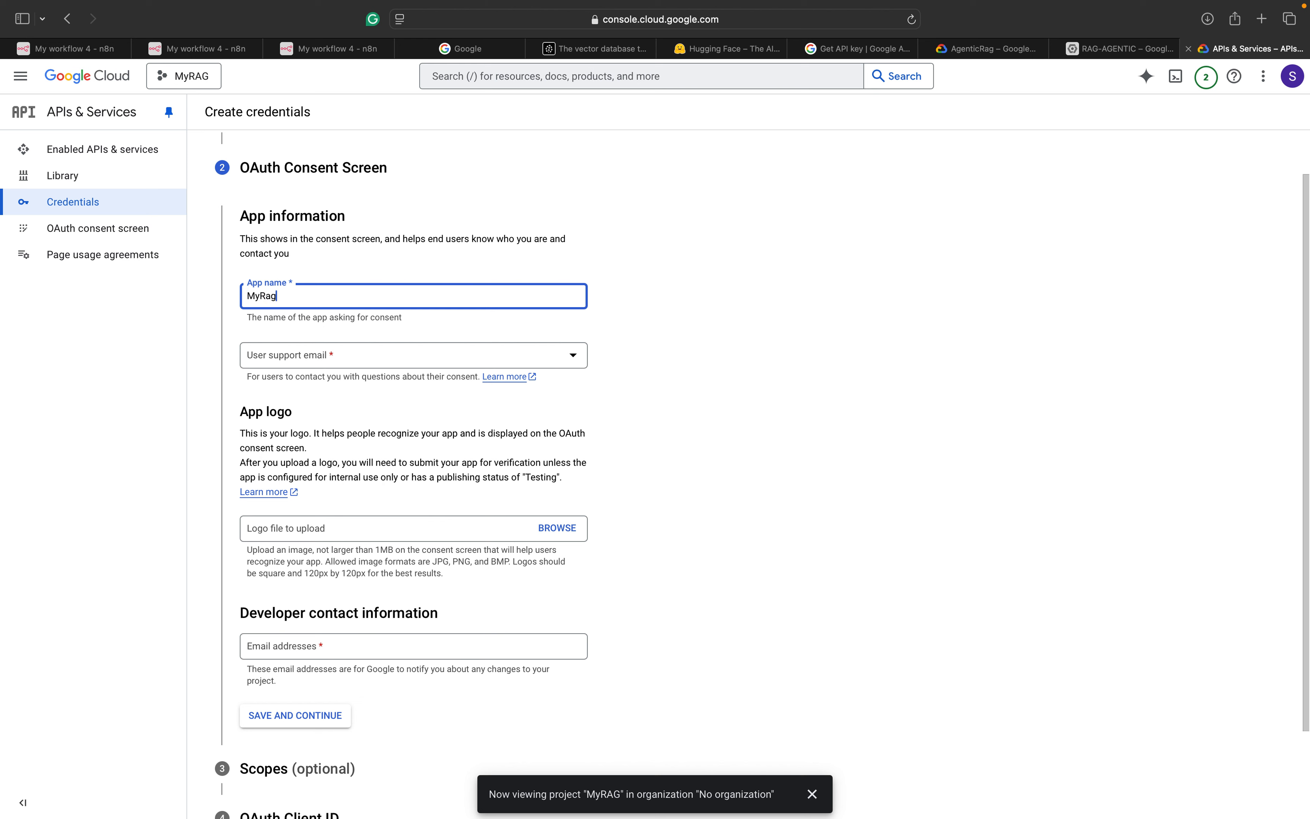
left_click(314, 356)
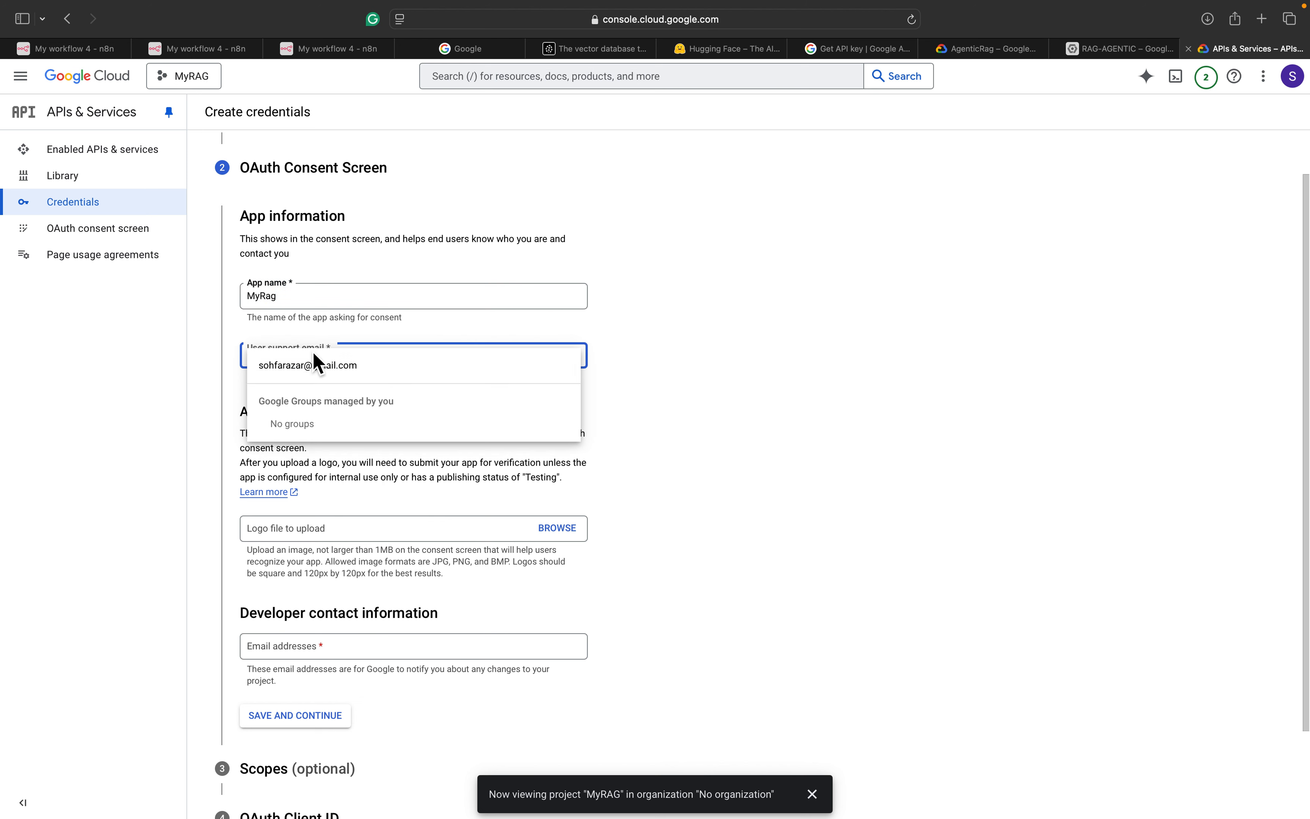
left_click(316, 358)
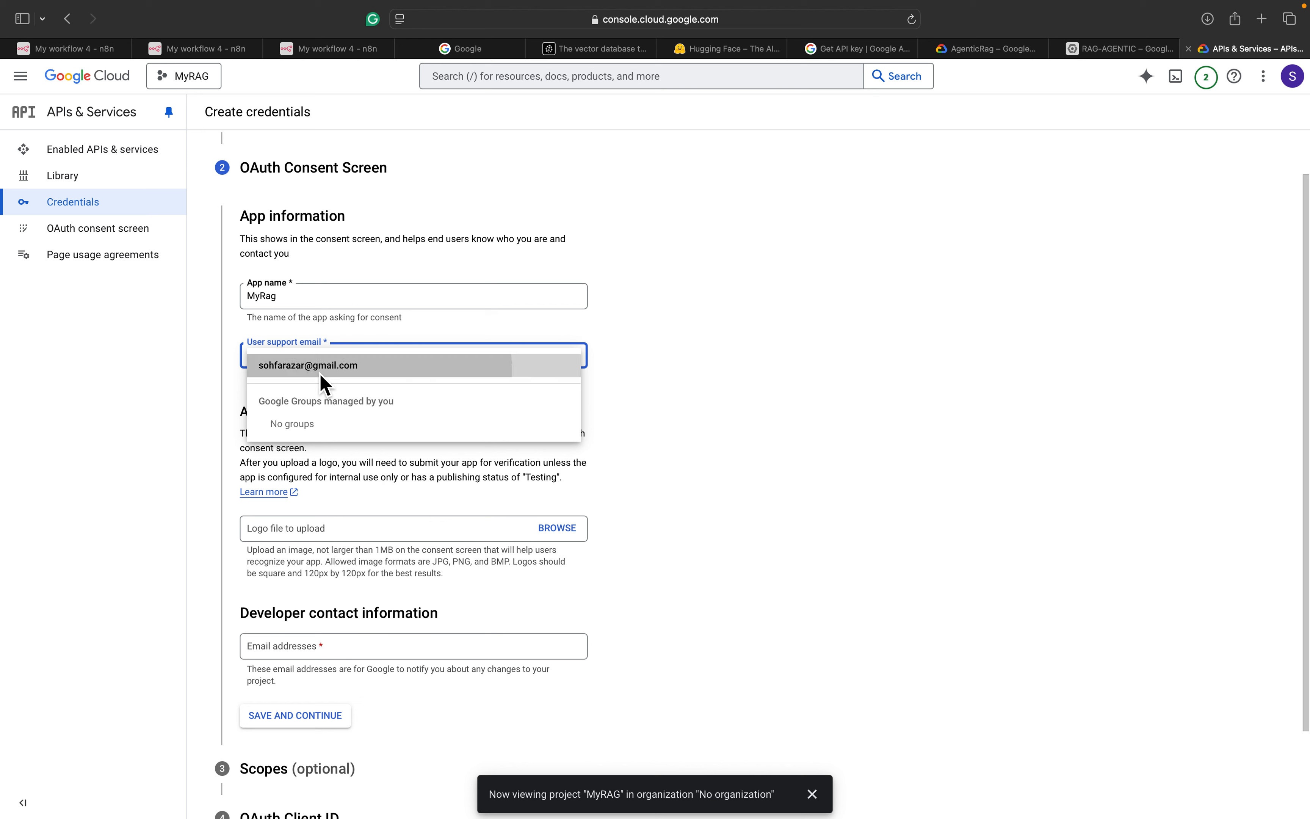
scroll(325, 385, "down", 3)
left_click(323, 418)
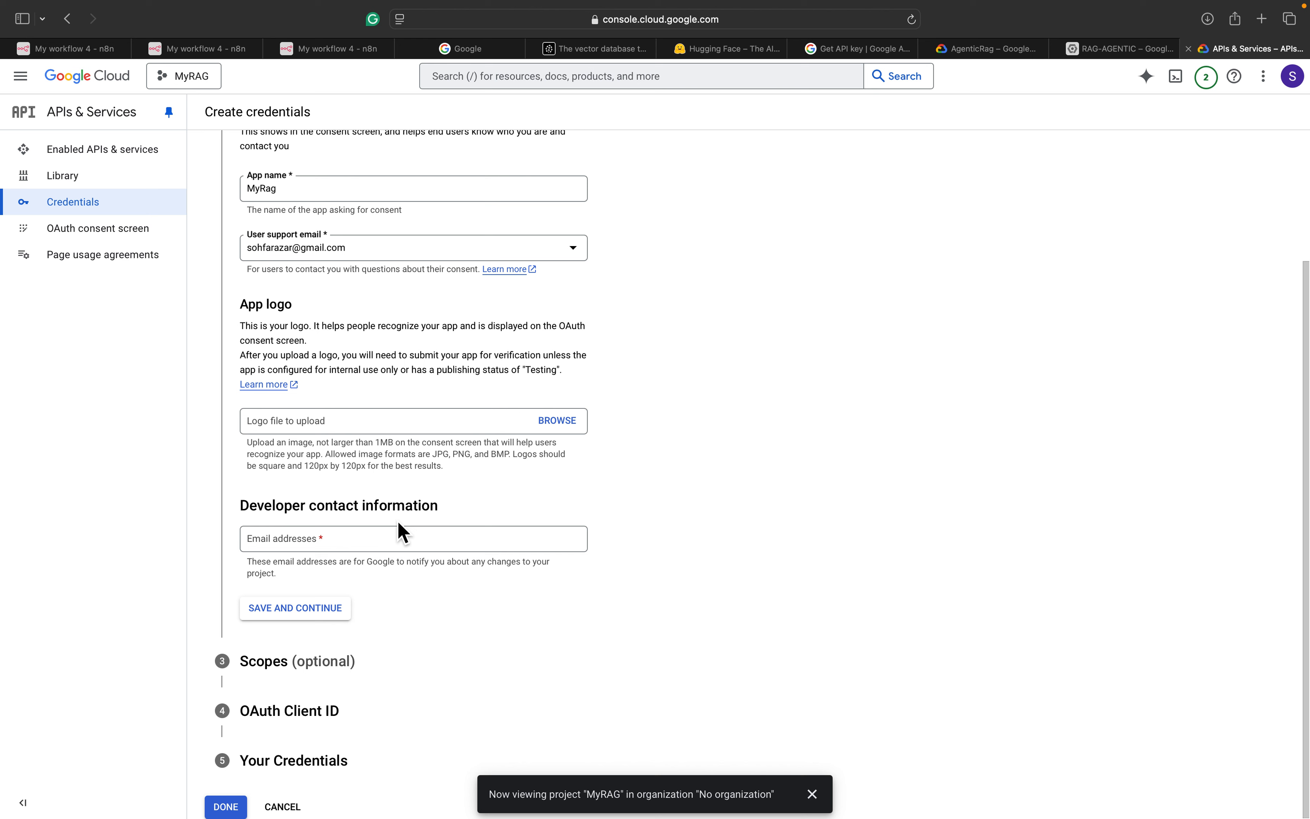
left_click(316, 611)
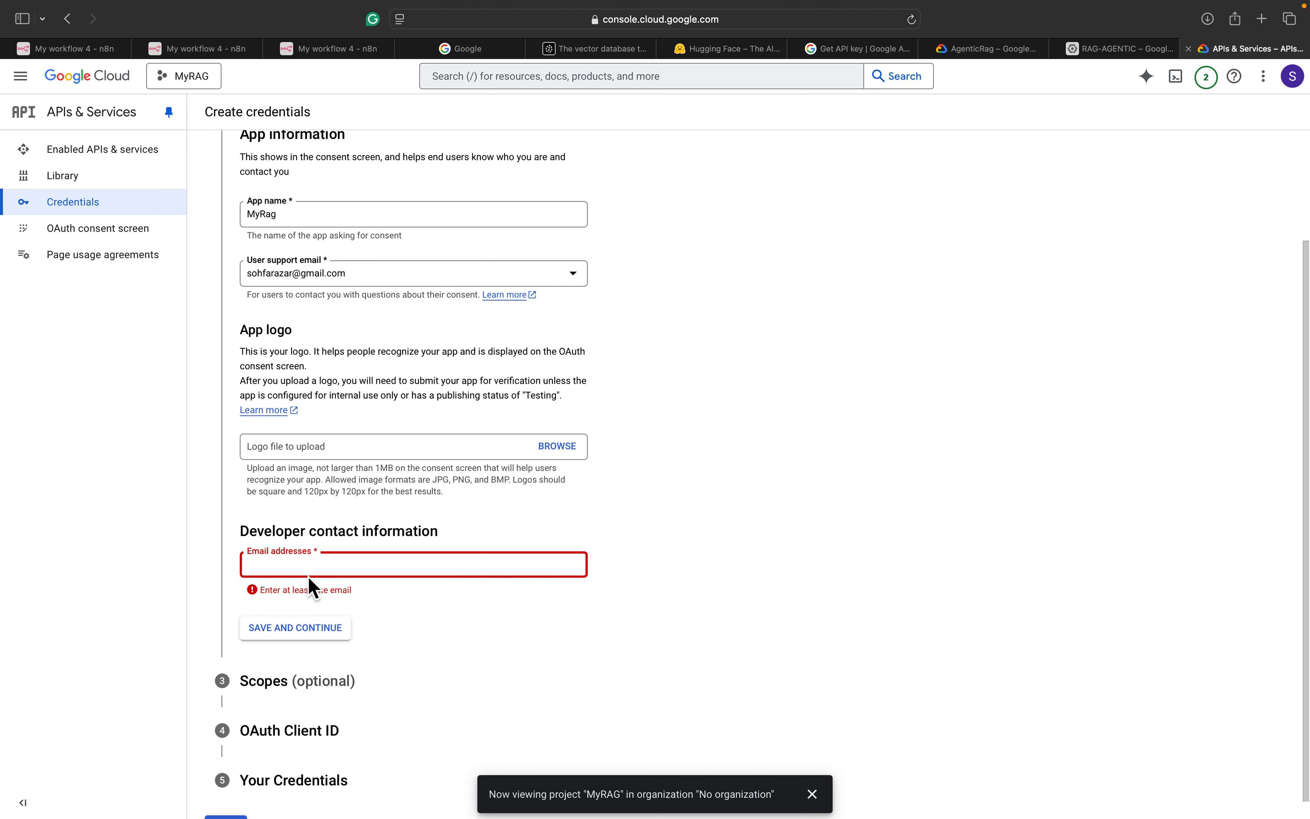
Add the developer contact email and save the consent screen
left_click(300, 554)
left_click(301, 564)
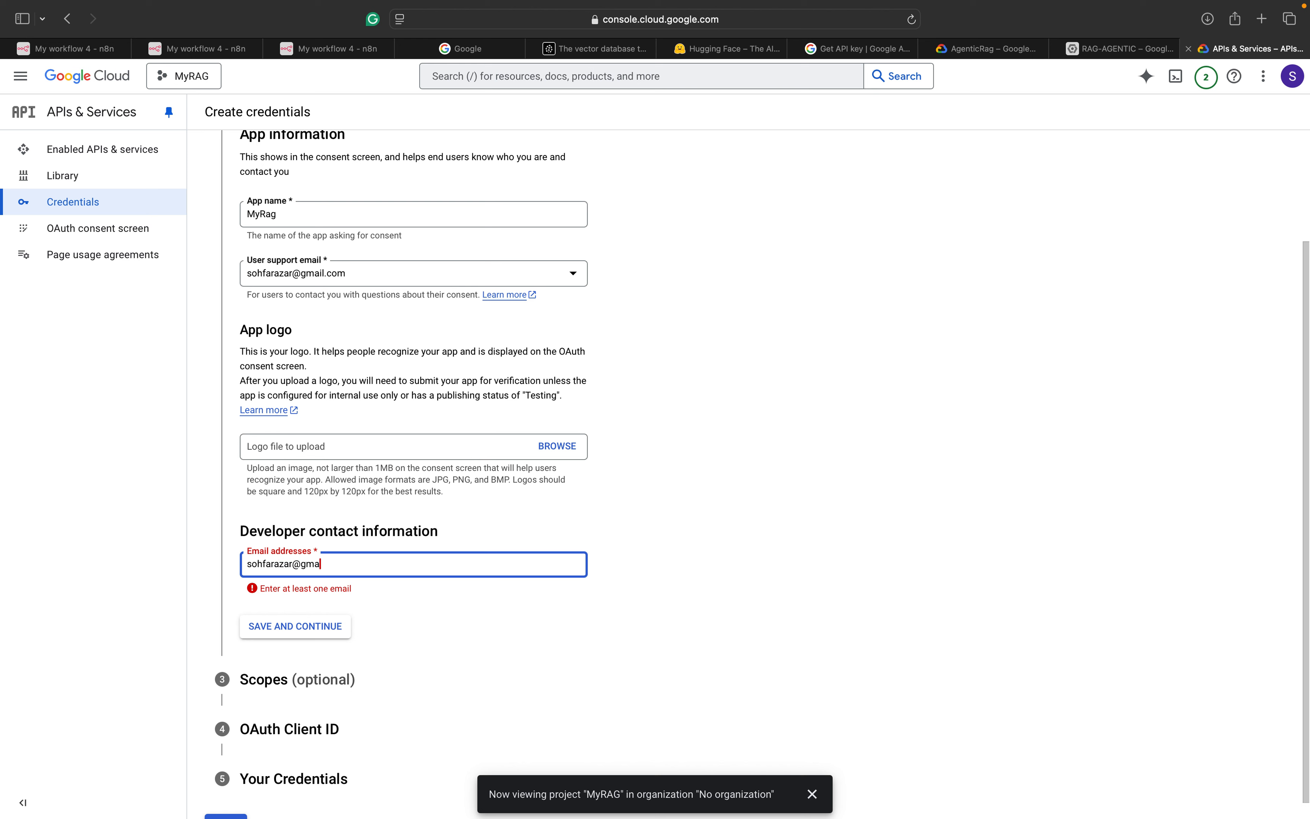
left_click(658, 553)
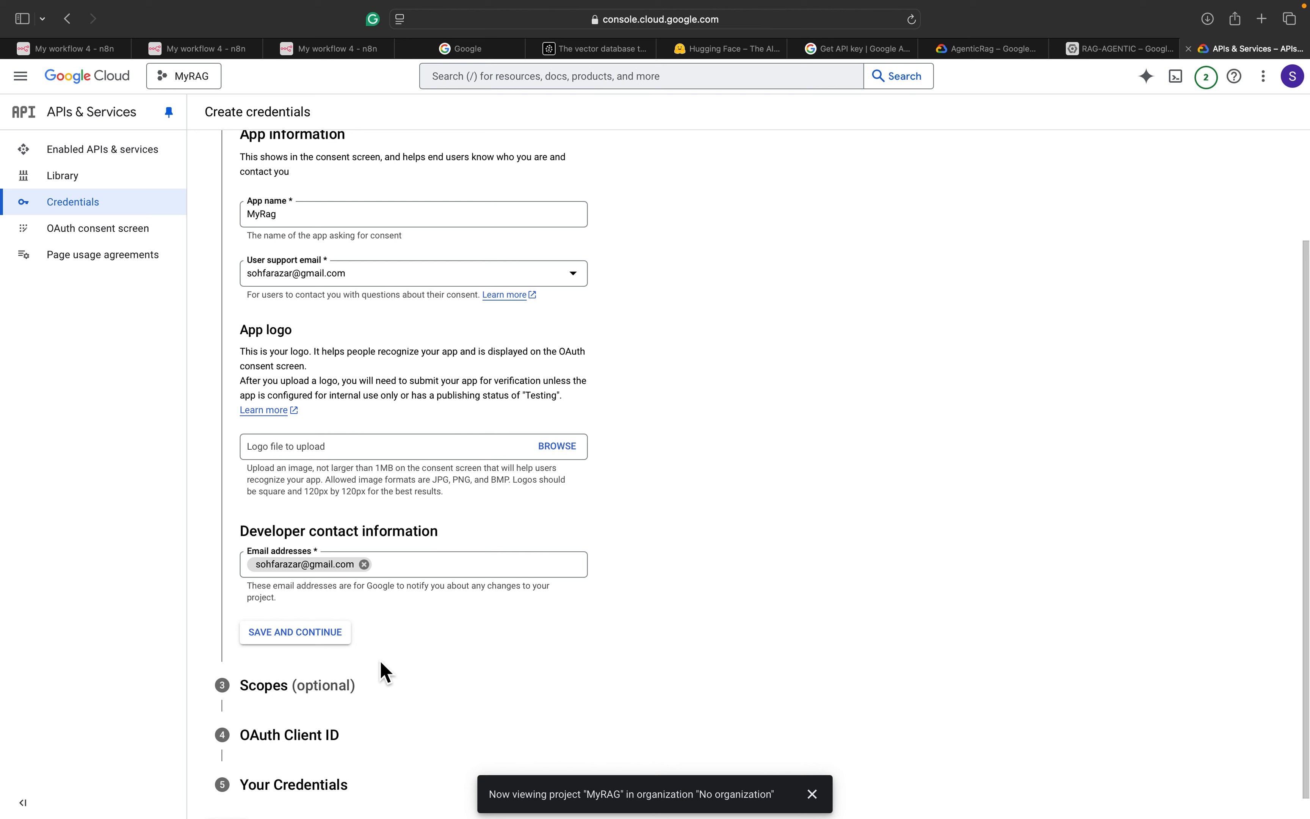
left_click(332, 638)
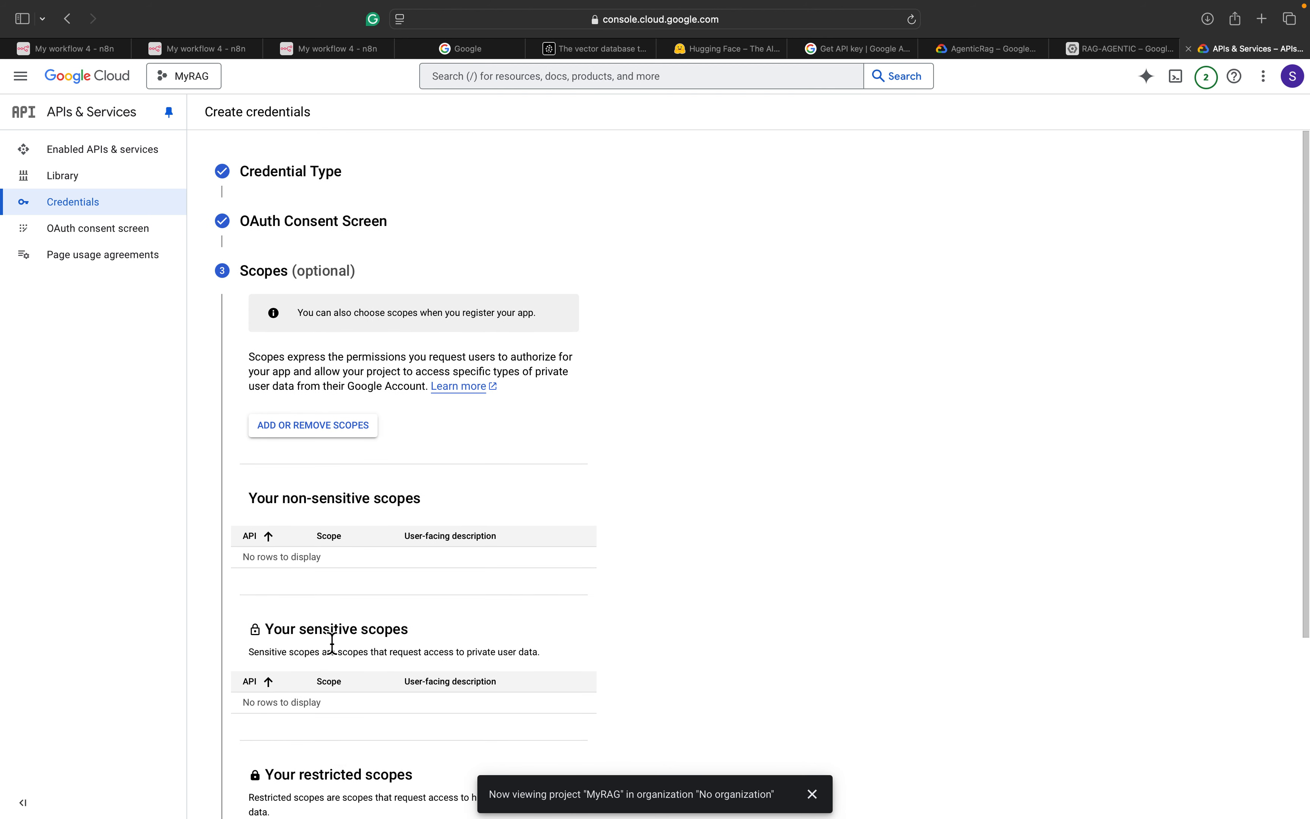
Skip scopes, make the OAuth client a Web application, and add a blank redirect URI
scroll(332, 644, "down", 2)
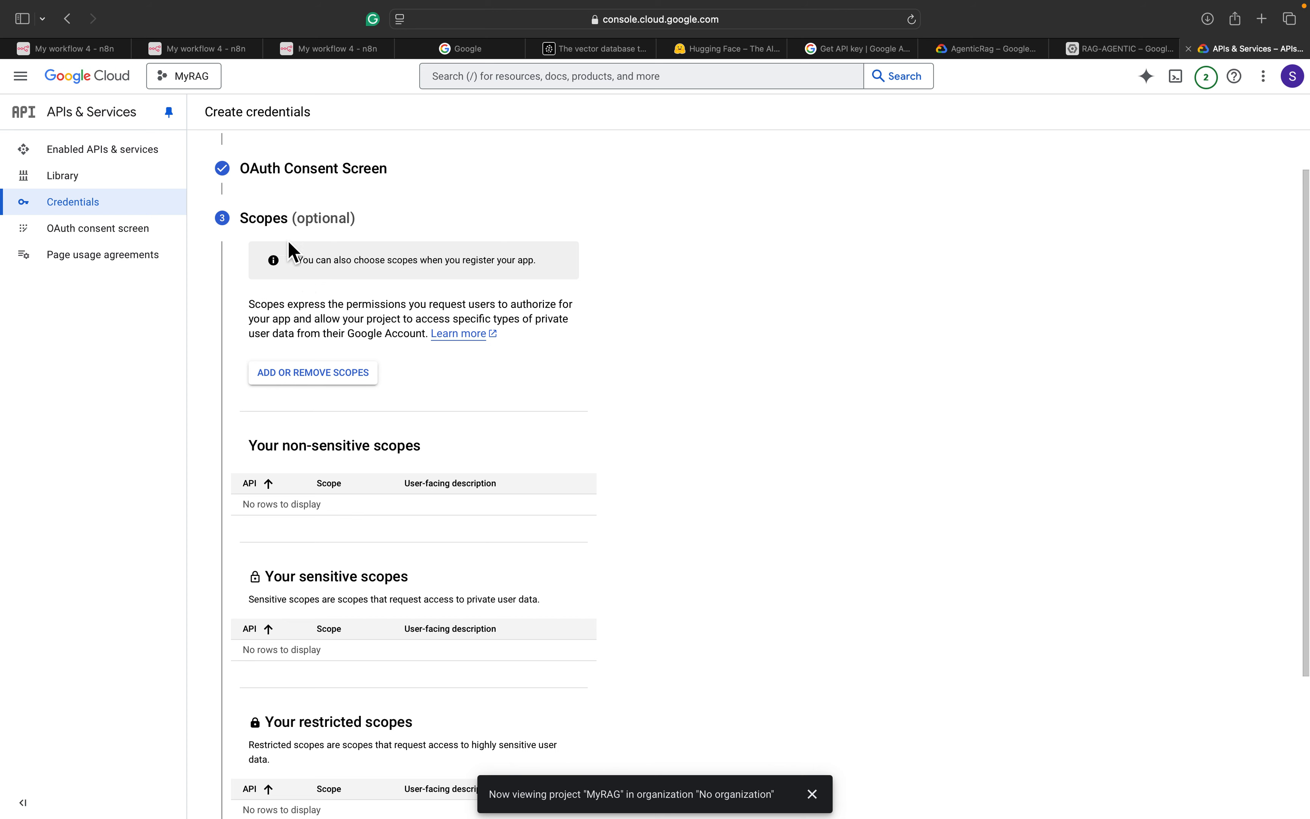
scroll(312, 252, "down", 1)
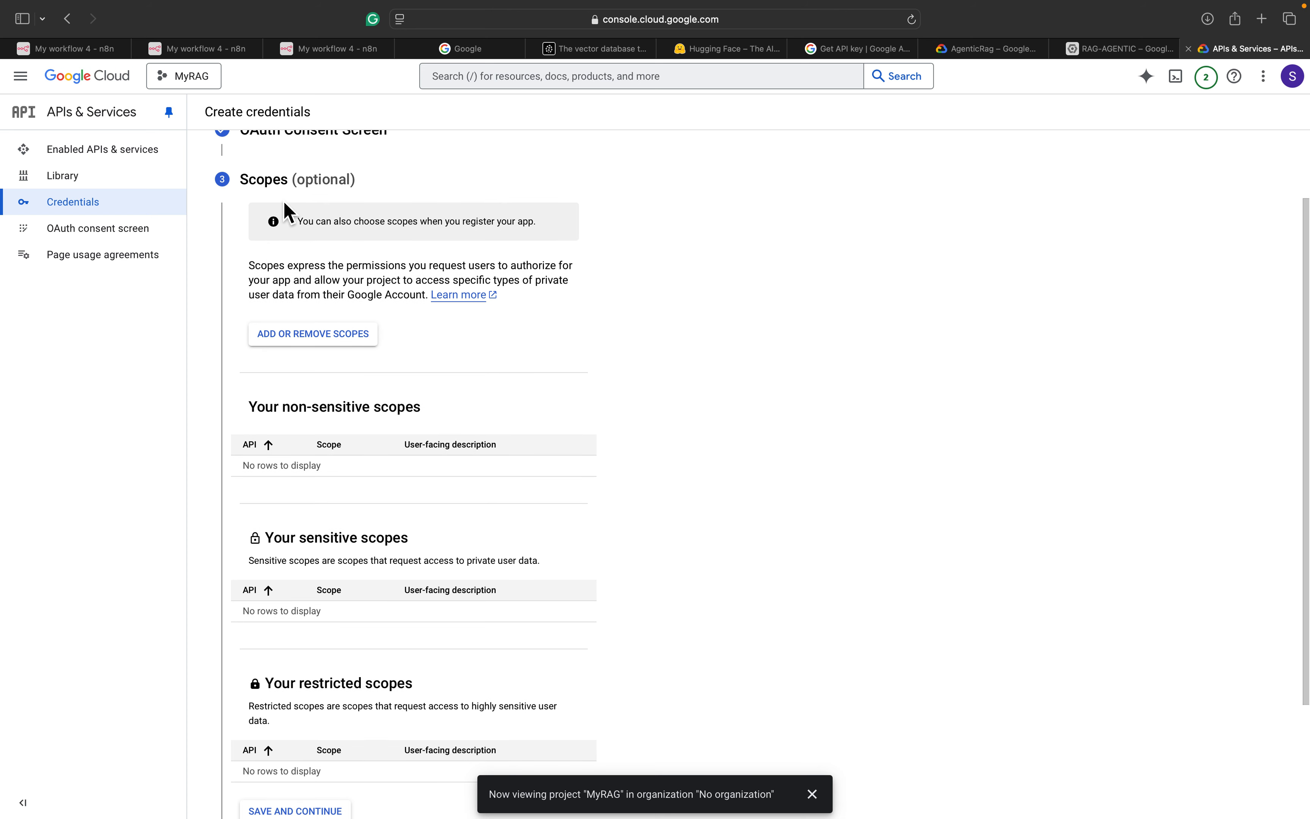
scroll(346, 450, "down", 2)
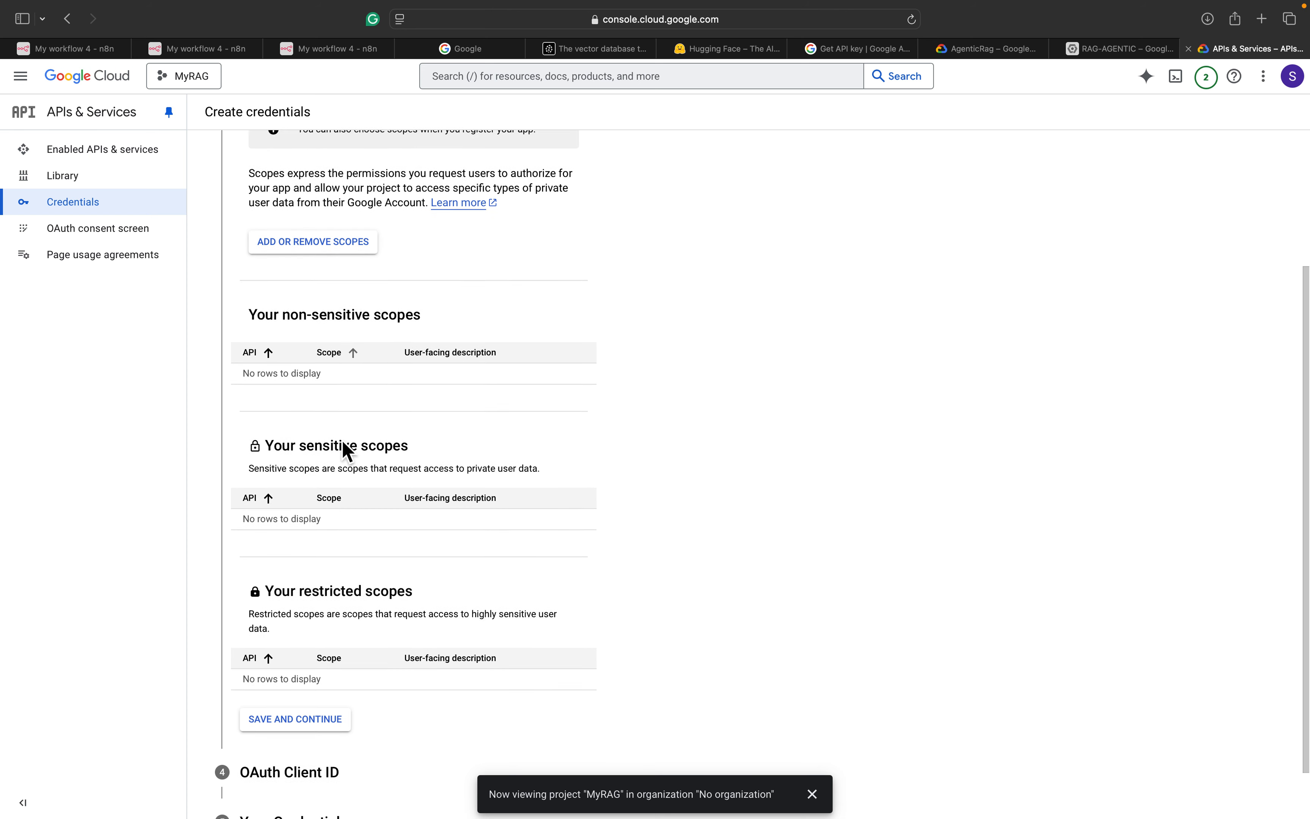
scroll(346, 450, "down", 2)
left_click(328, 662)
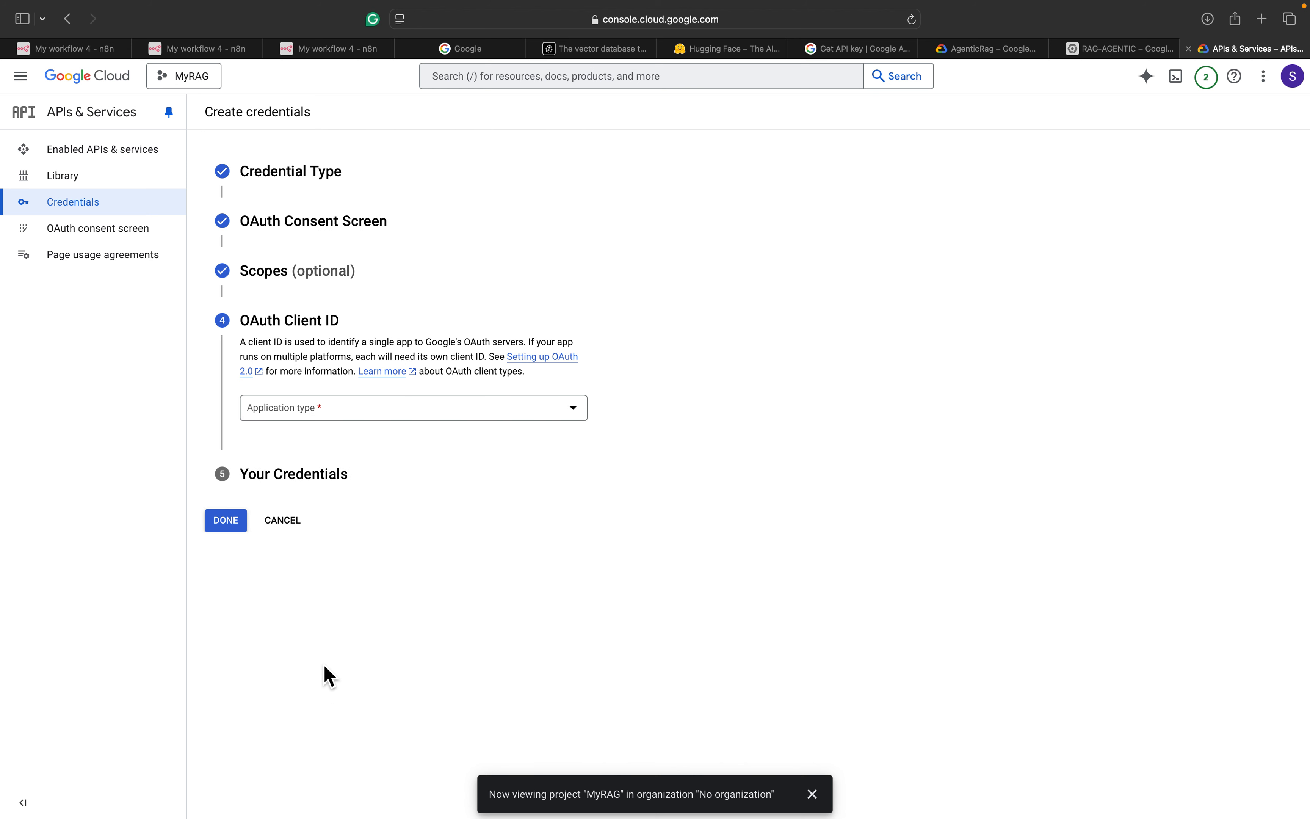
left_click(356, 420)
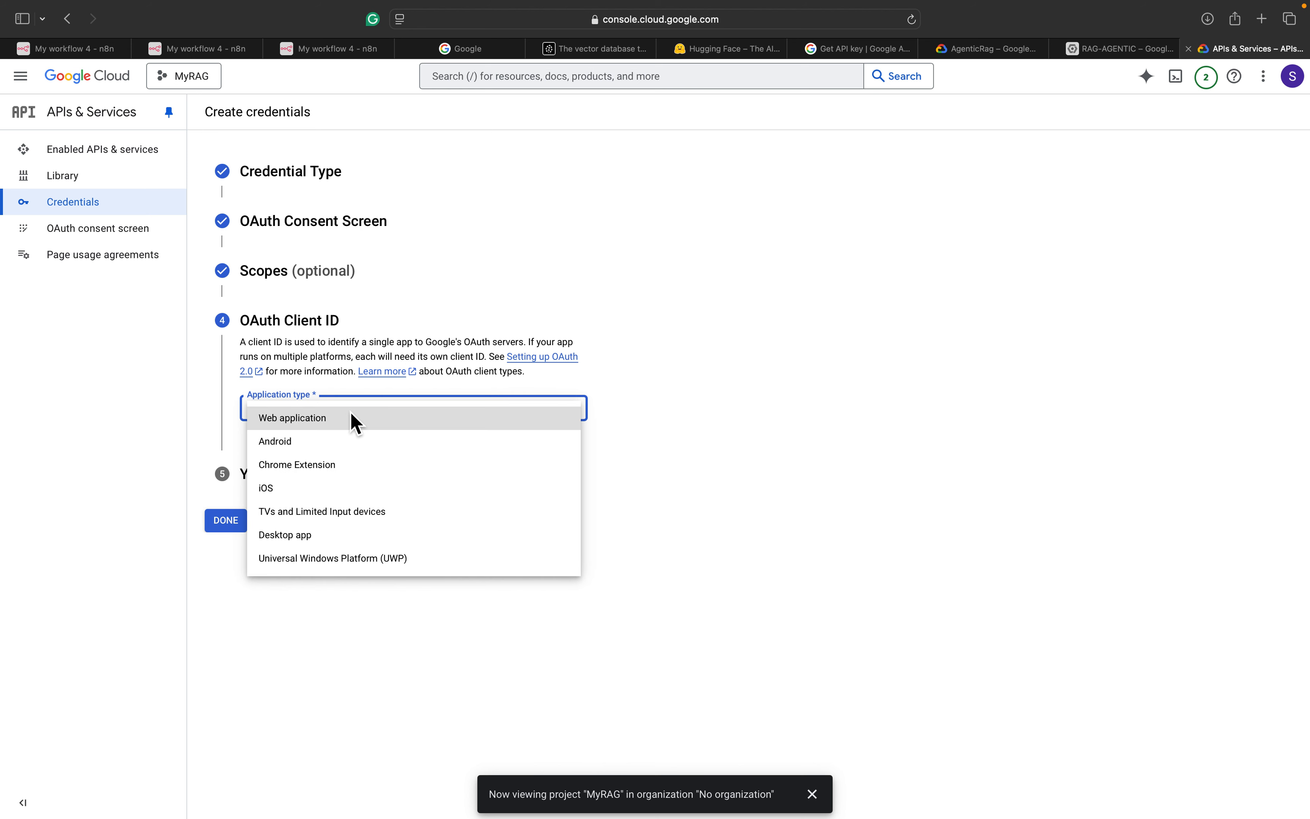
left_click(353, 417)
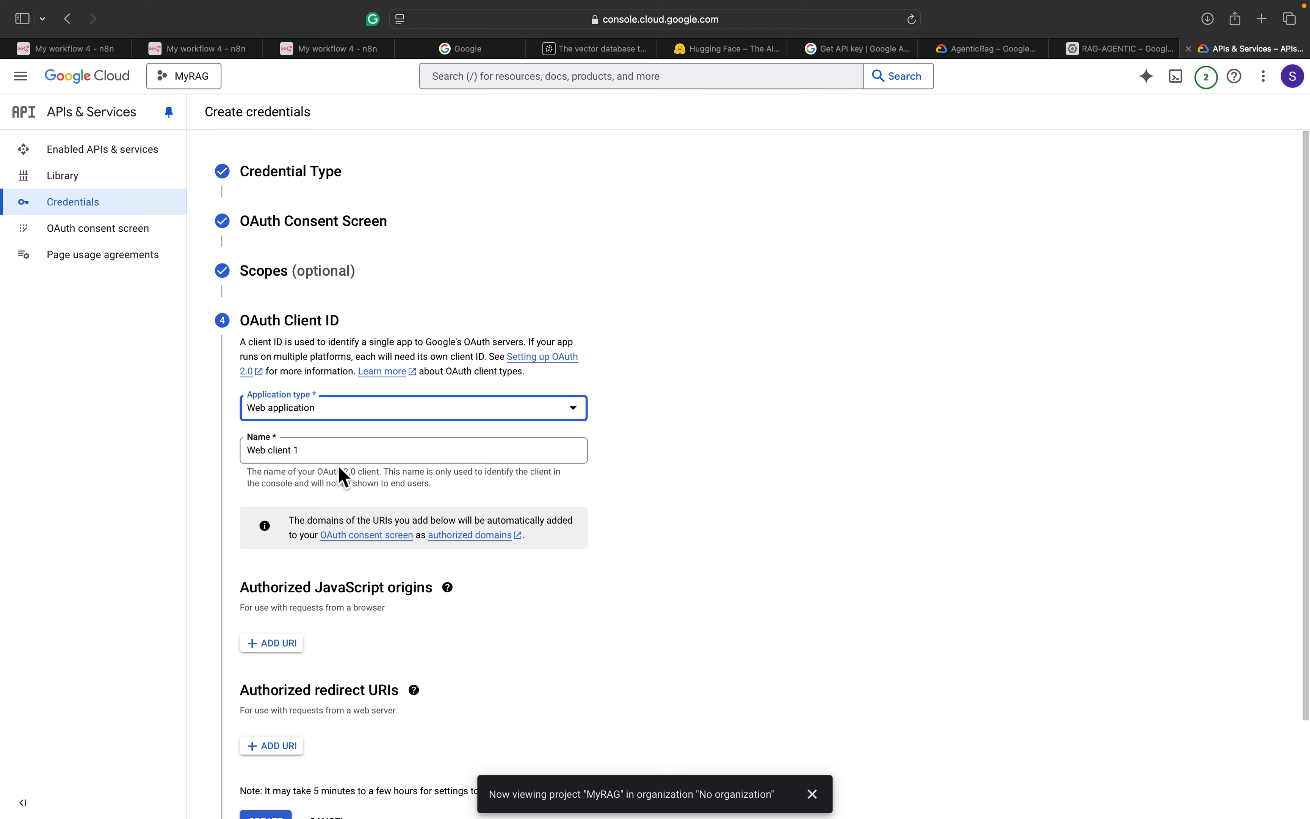
scroll(341, 474, "down", 3)
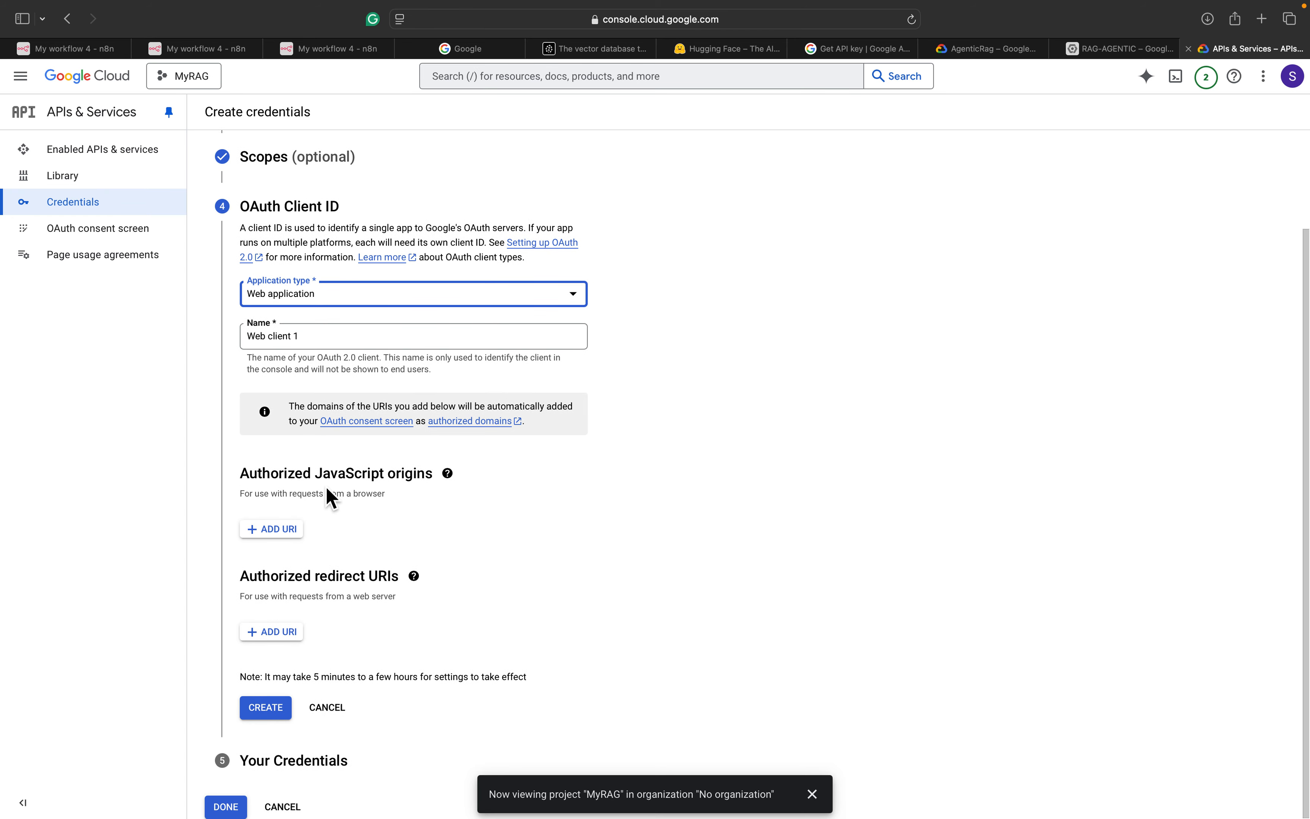
left_click(292, 630)
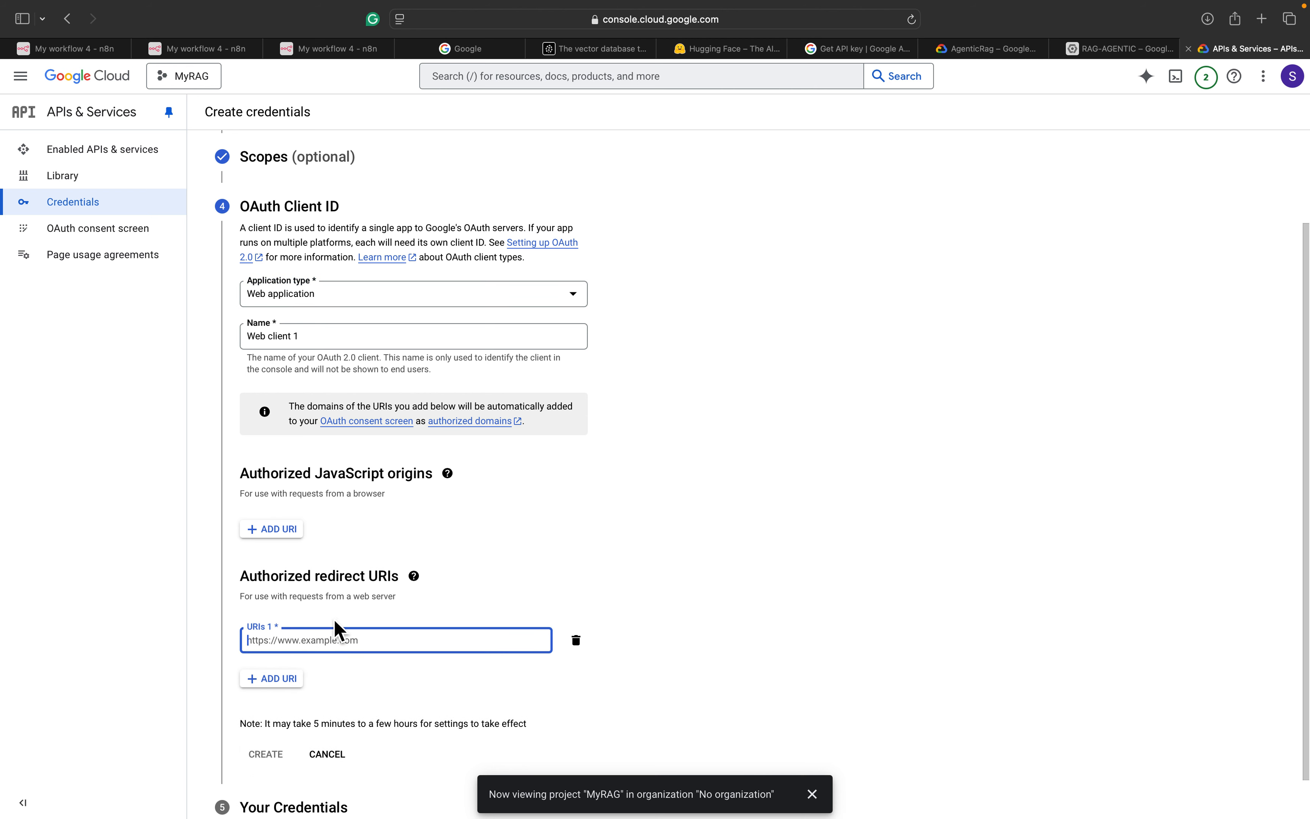
Create a new credential in the n8n Google Drive node and copy its OAuth redirect URL
left_click(335, 48)
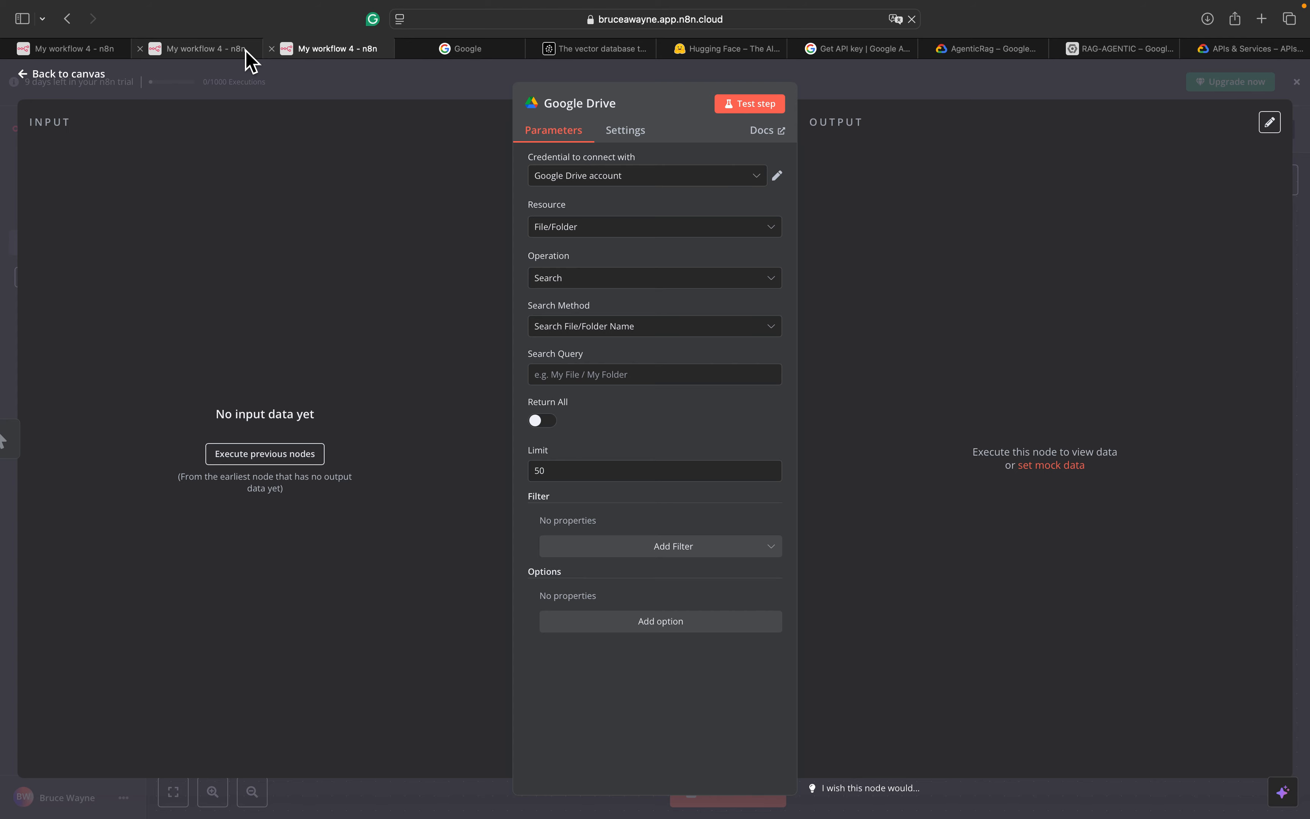
mouse_move(249, 61)
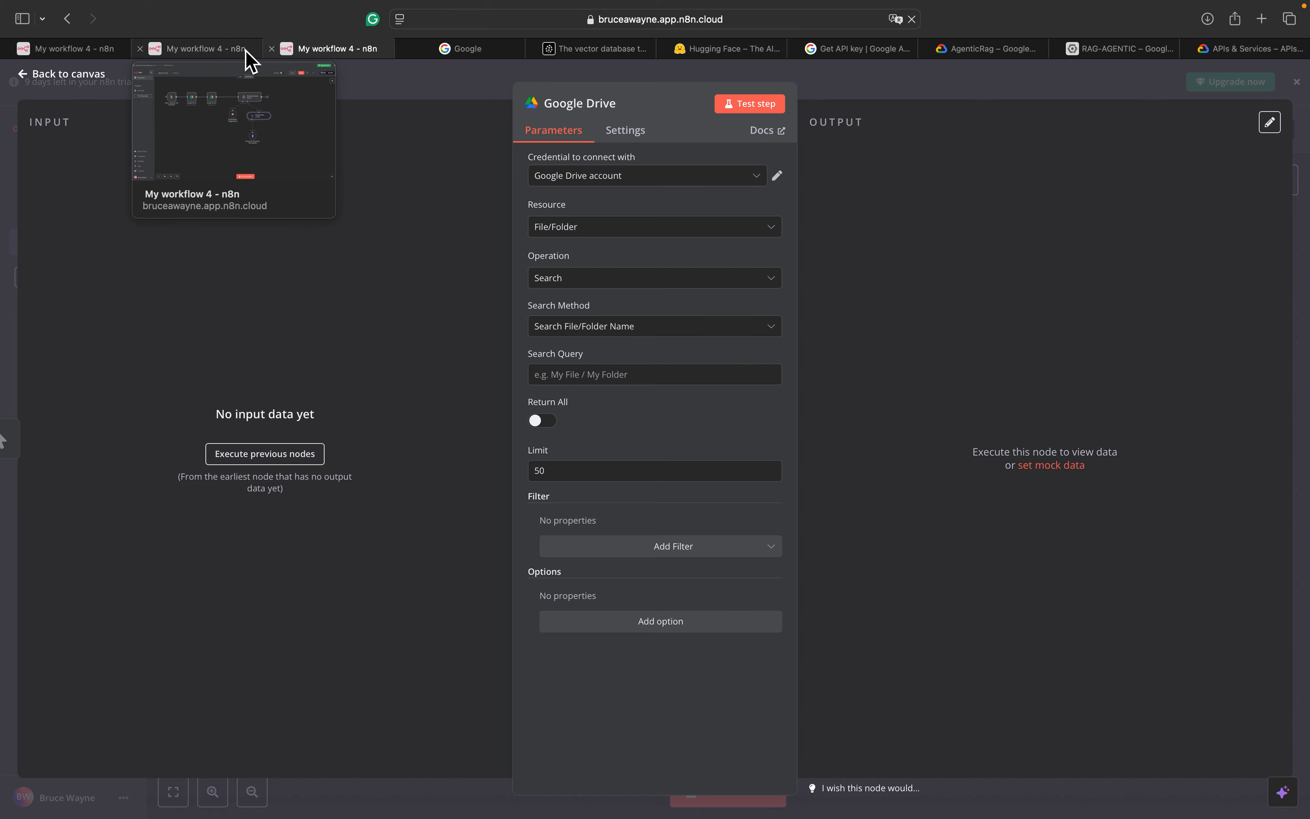
left_click(205, 51)
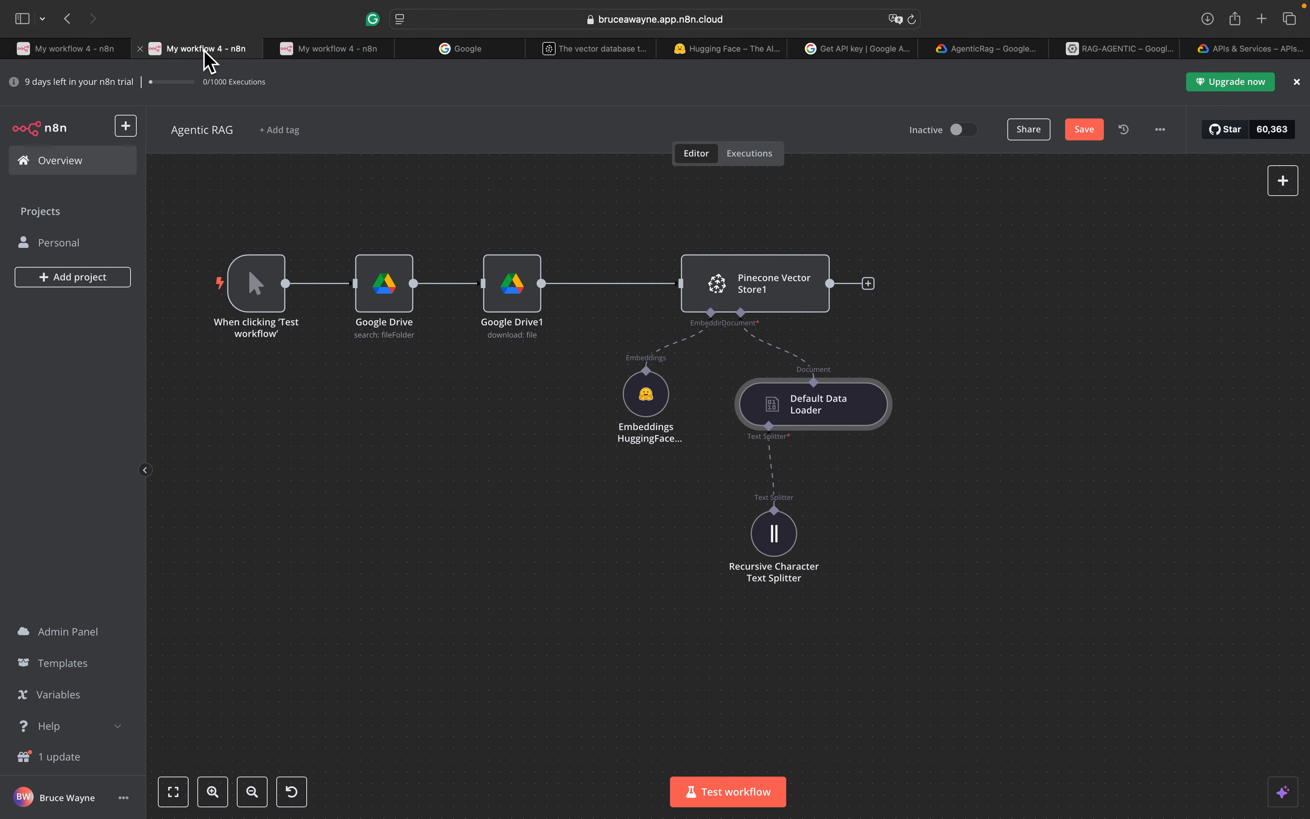
left_click(313, 53)
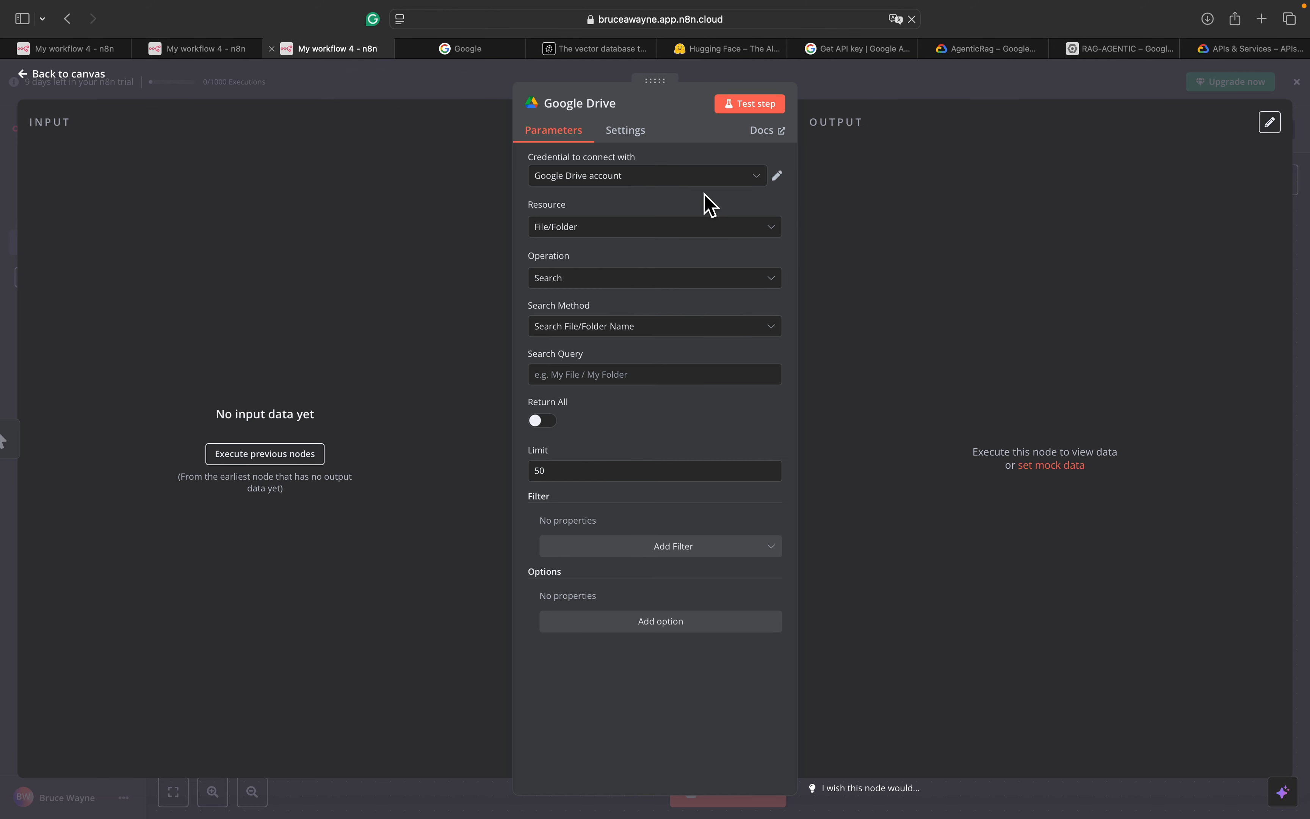
left_click(684, 182)
left_click(658, 252)
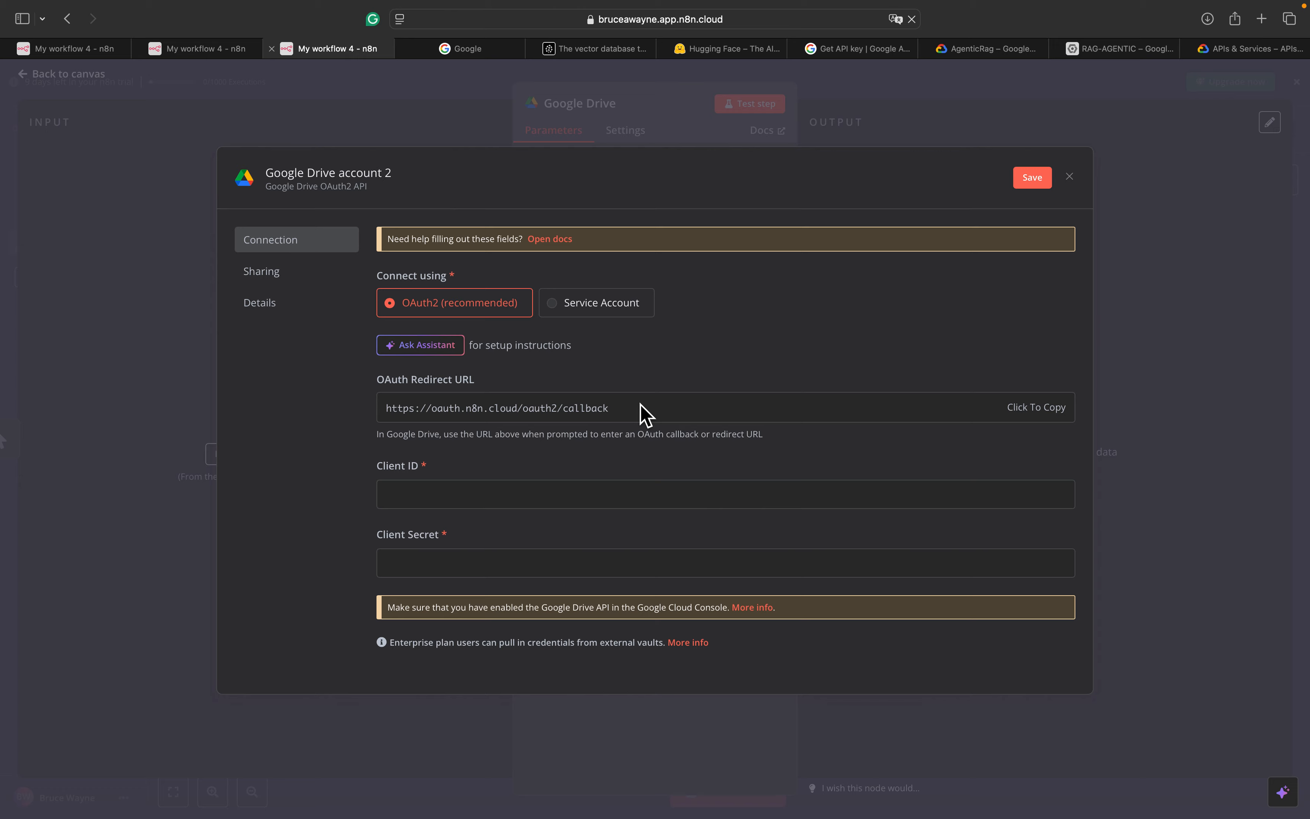
left_click(1022, 414)
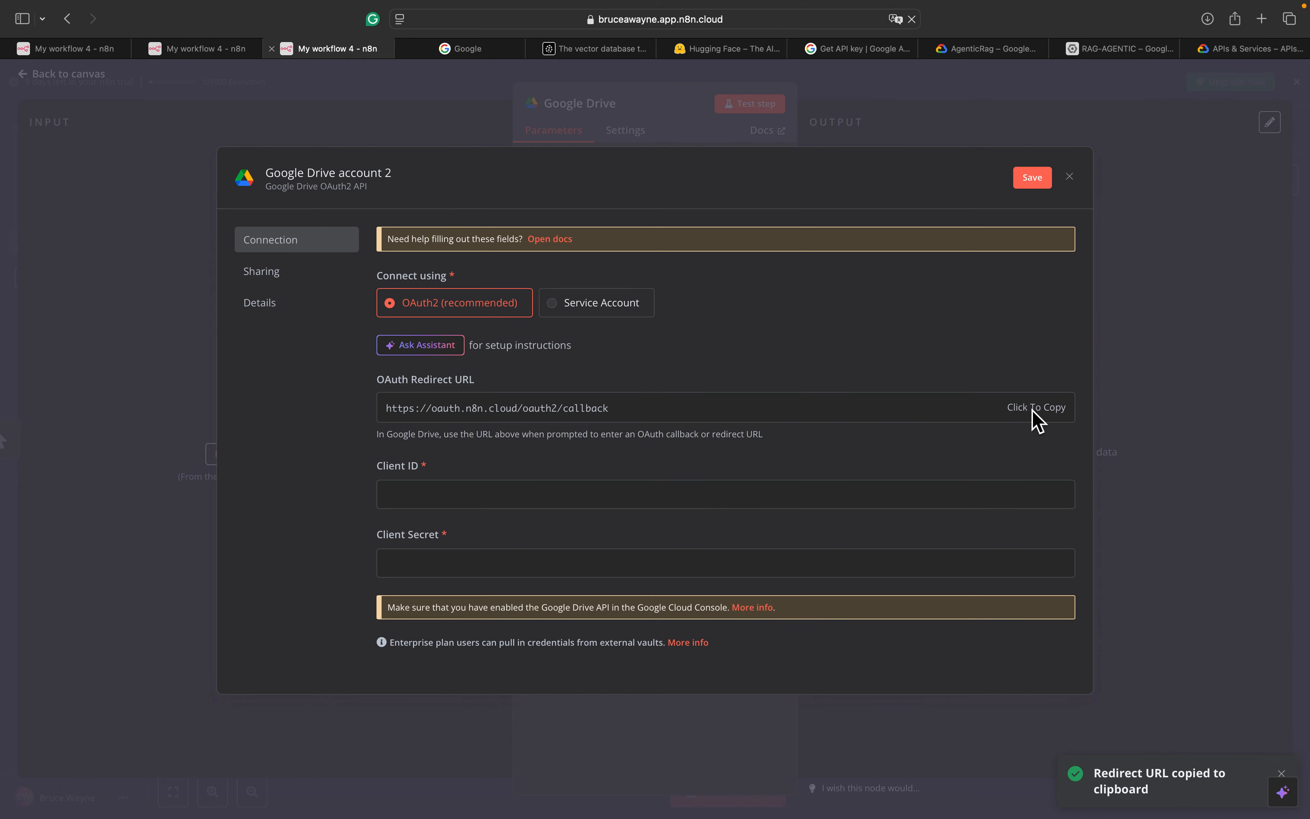
left_click(482, 53)
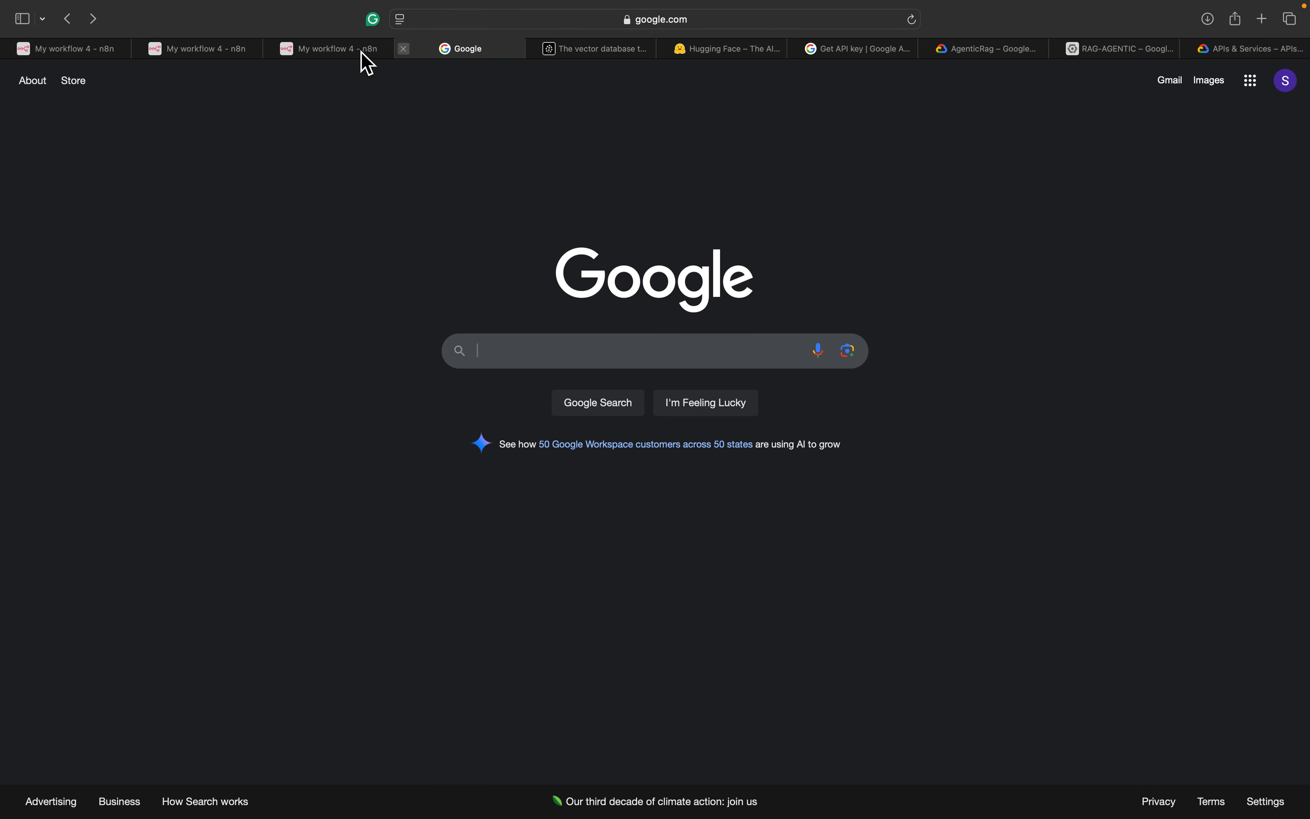
left_click(340, 50)
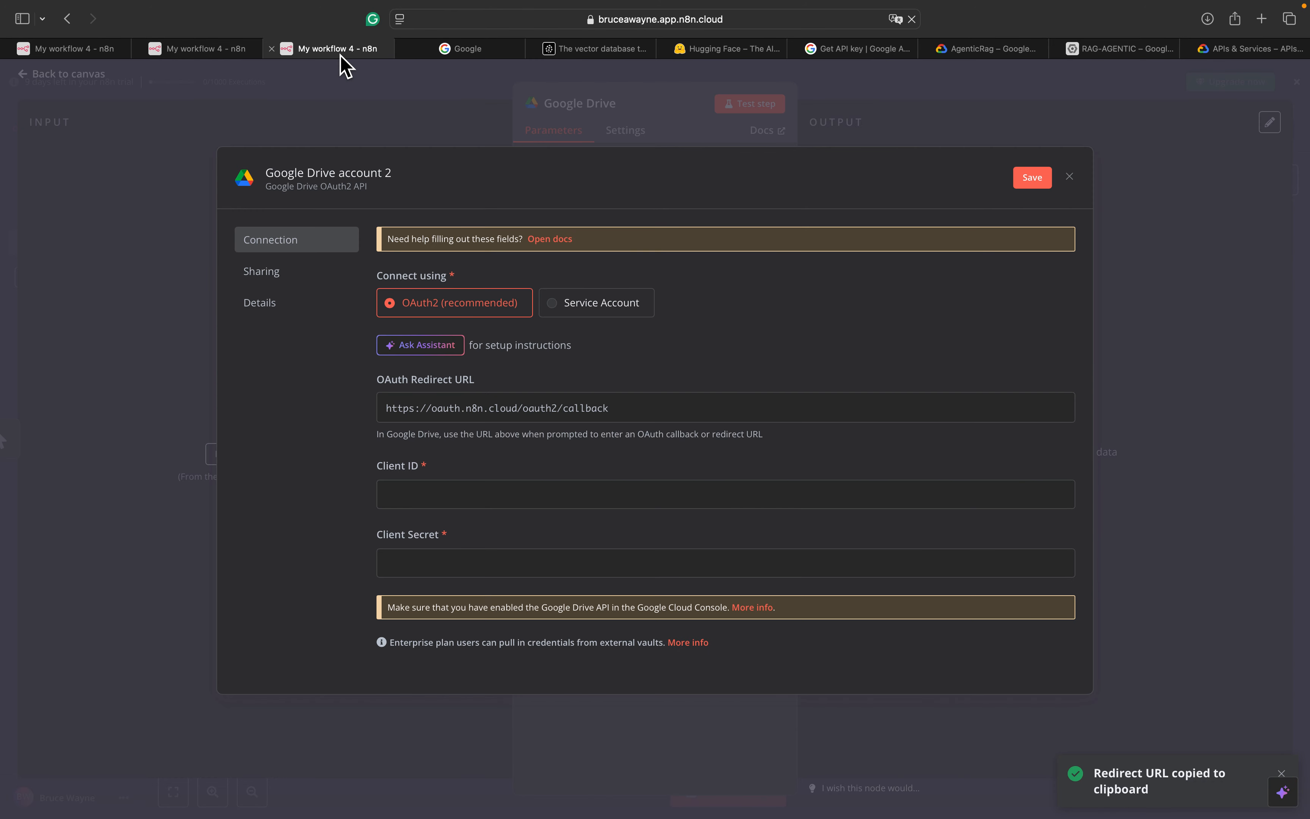
left_click(1277, 50)
left_click(292, 643)
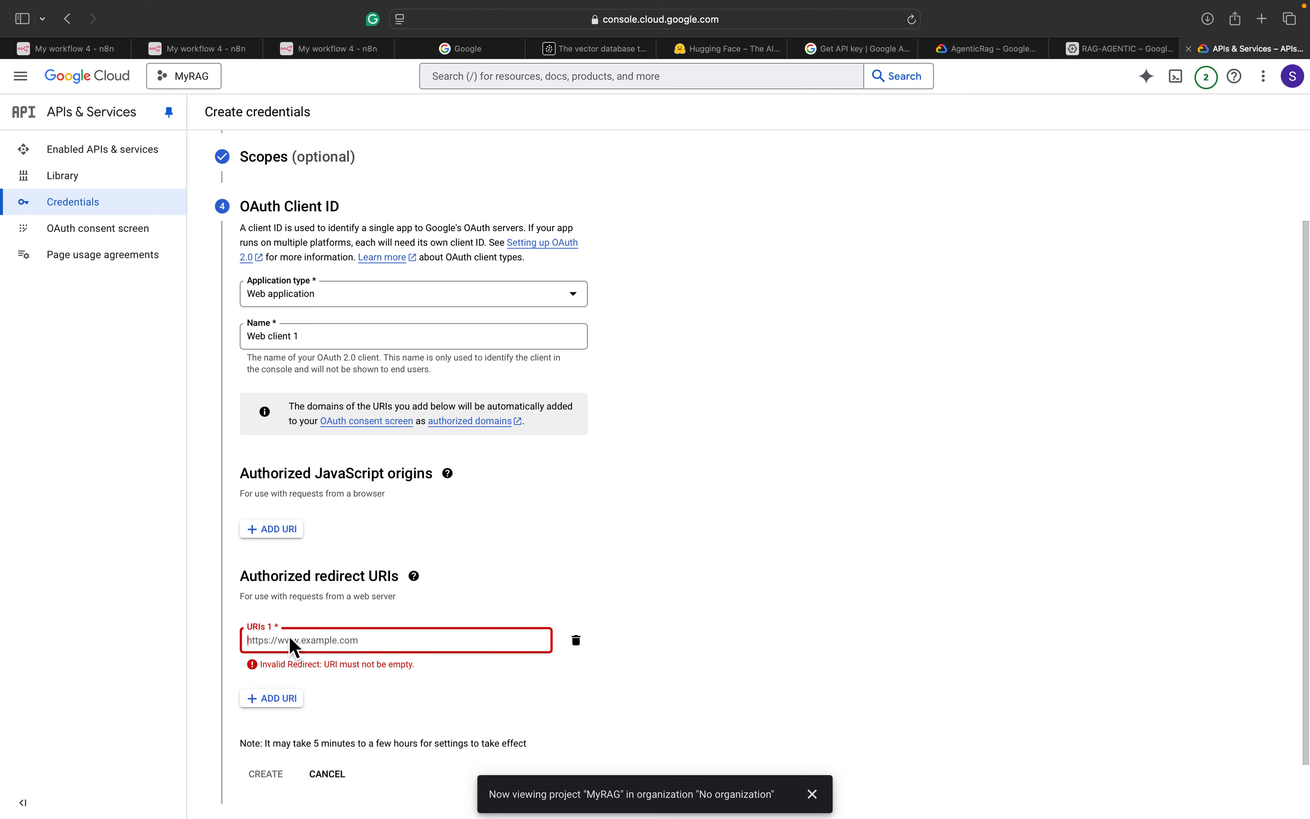
key("super+v")
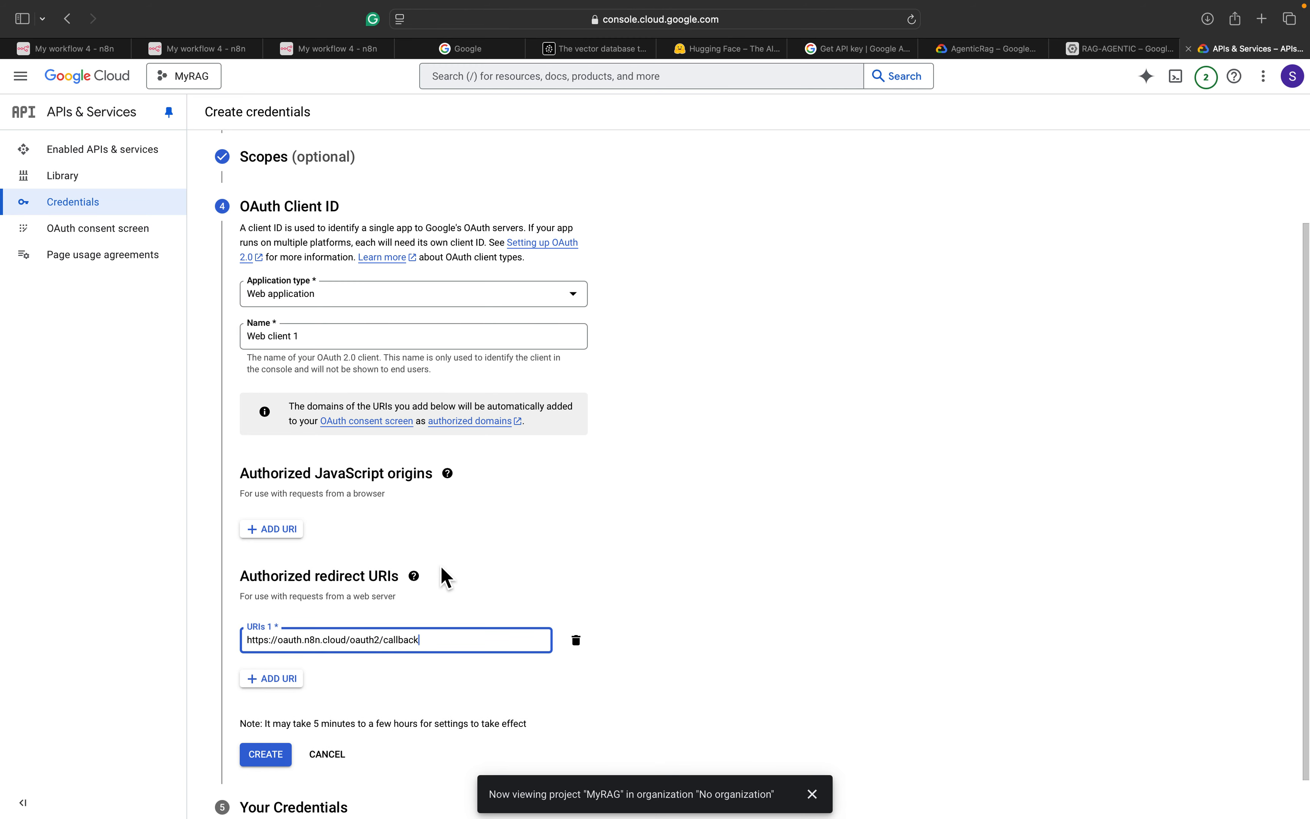
Create the Web client 1 OAuth client and finish the credentials wizard
scroll(440, 565, "down", 1)
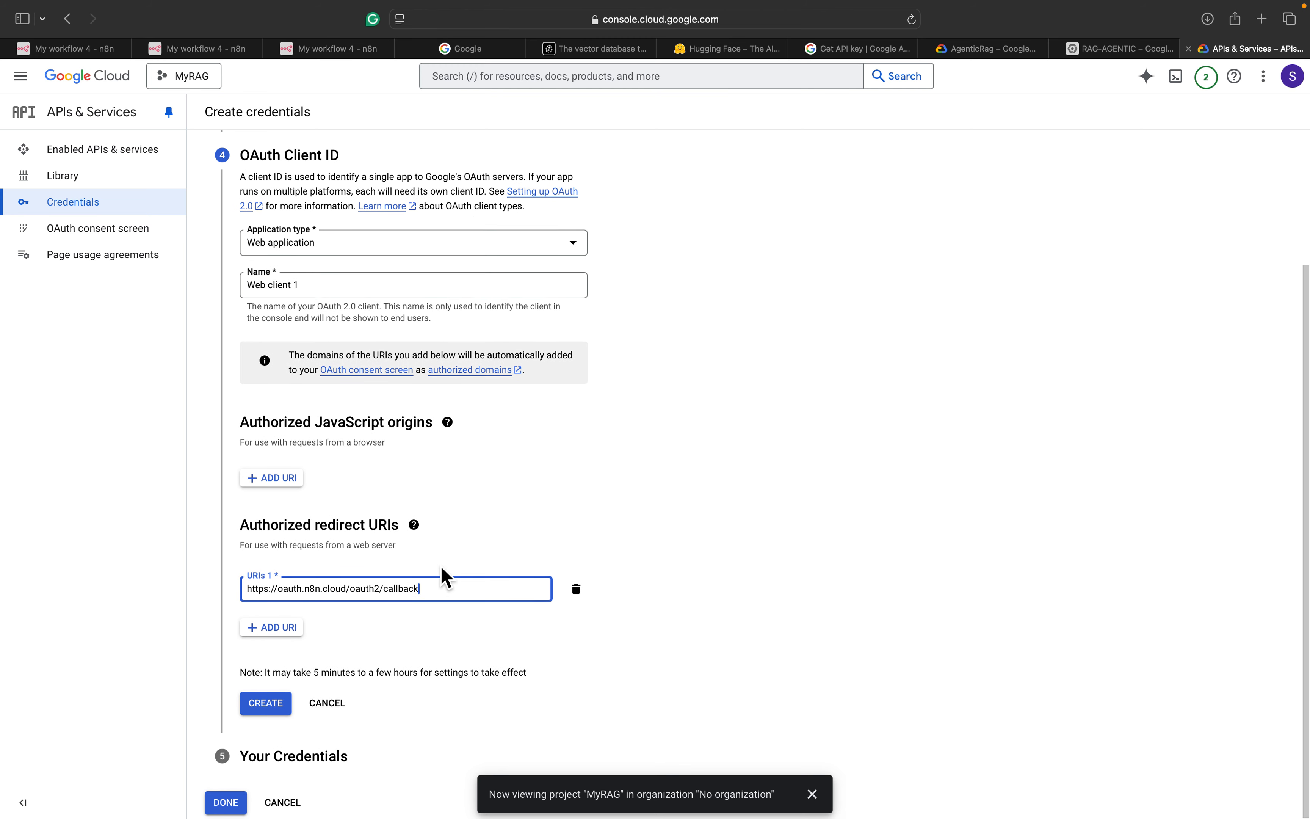
left_click(269, 716)
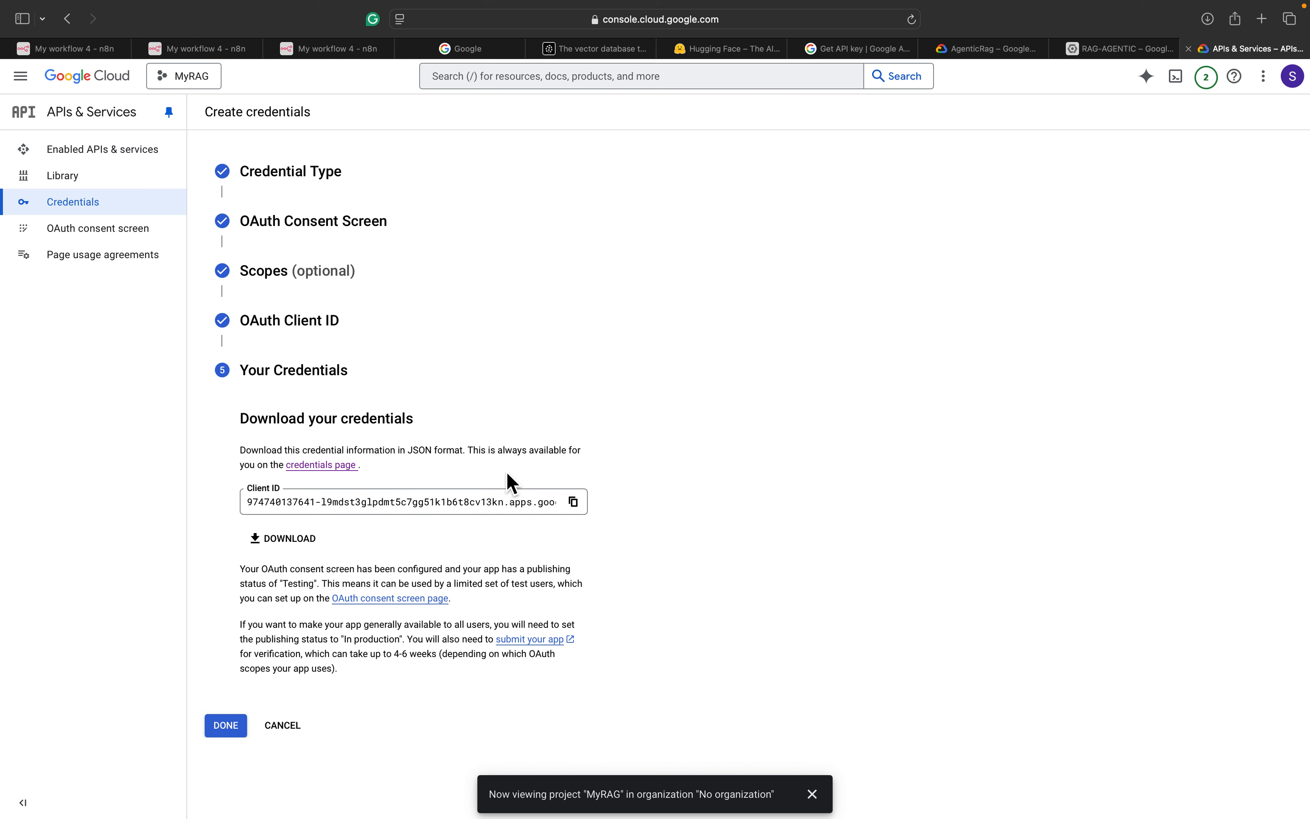
left_click(227, 726)
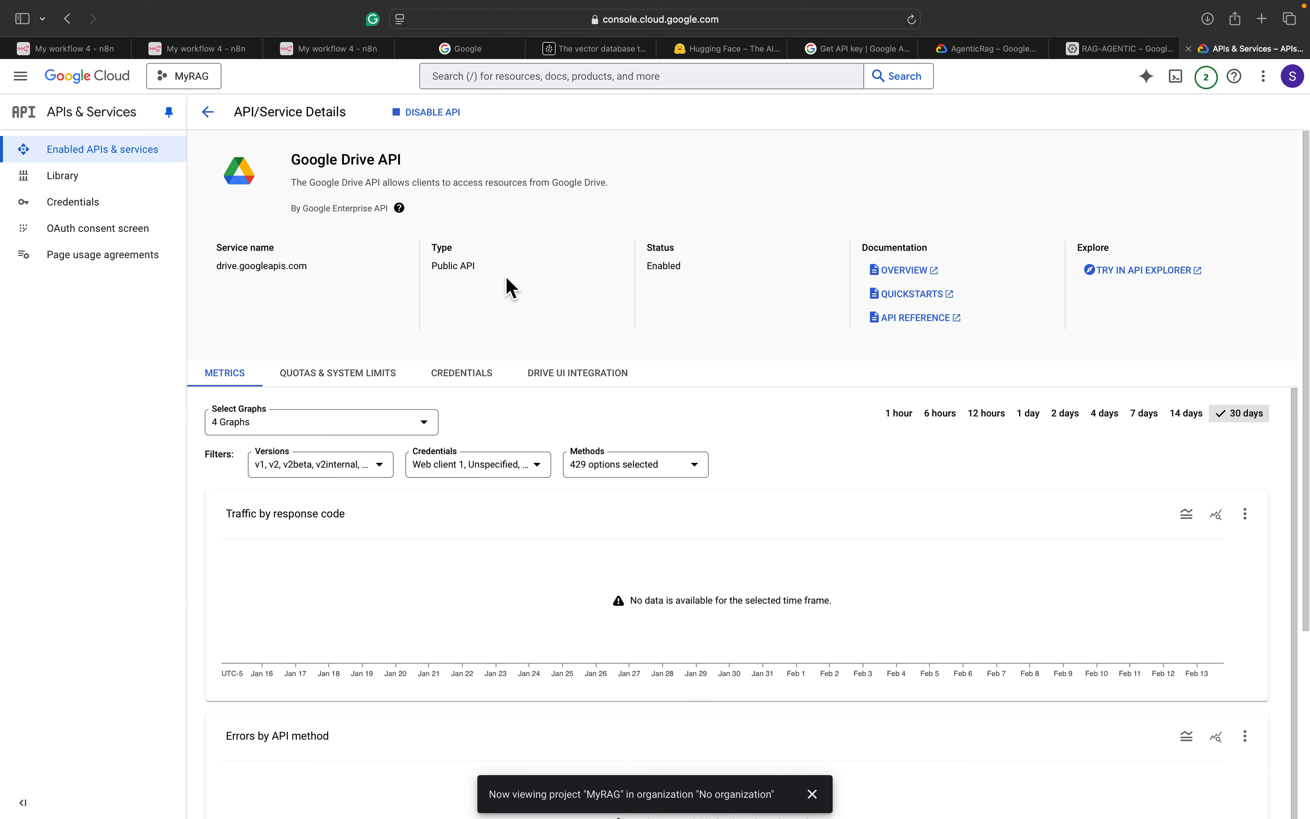
Open Web client 1 from the Drive API credentials and select its full Client ID
scroll(508, 287, "down", 3)
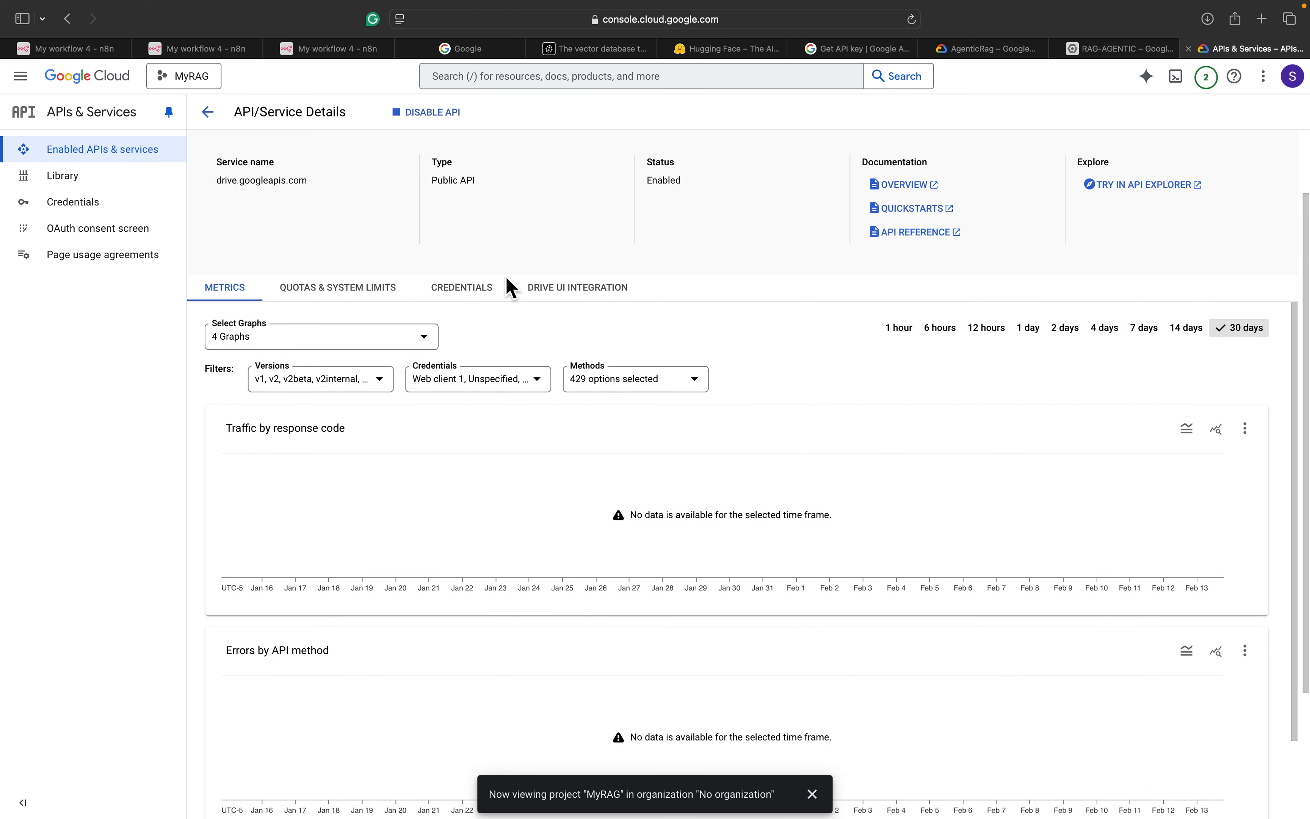
scroll(509, 287, "up", 3)
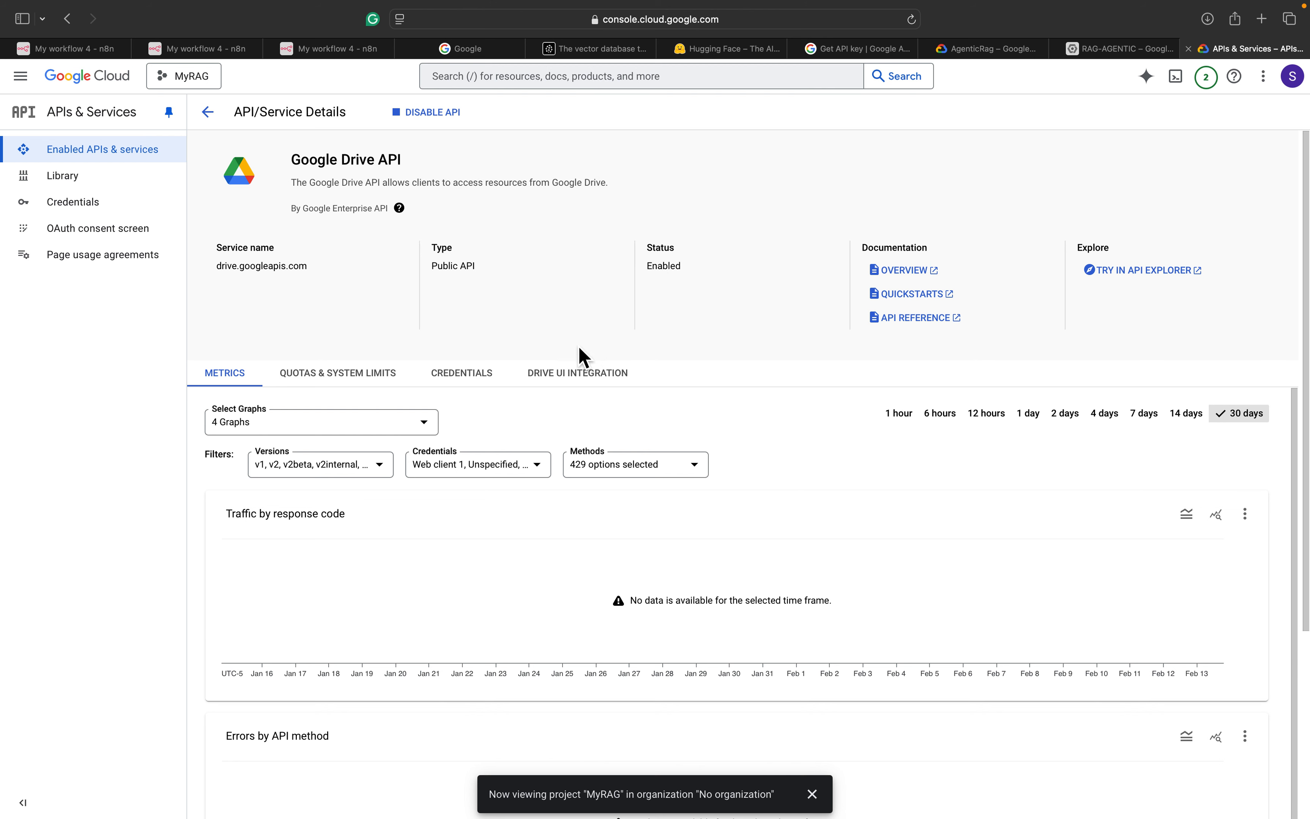
left_click(484, 378)
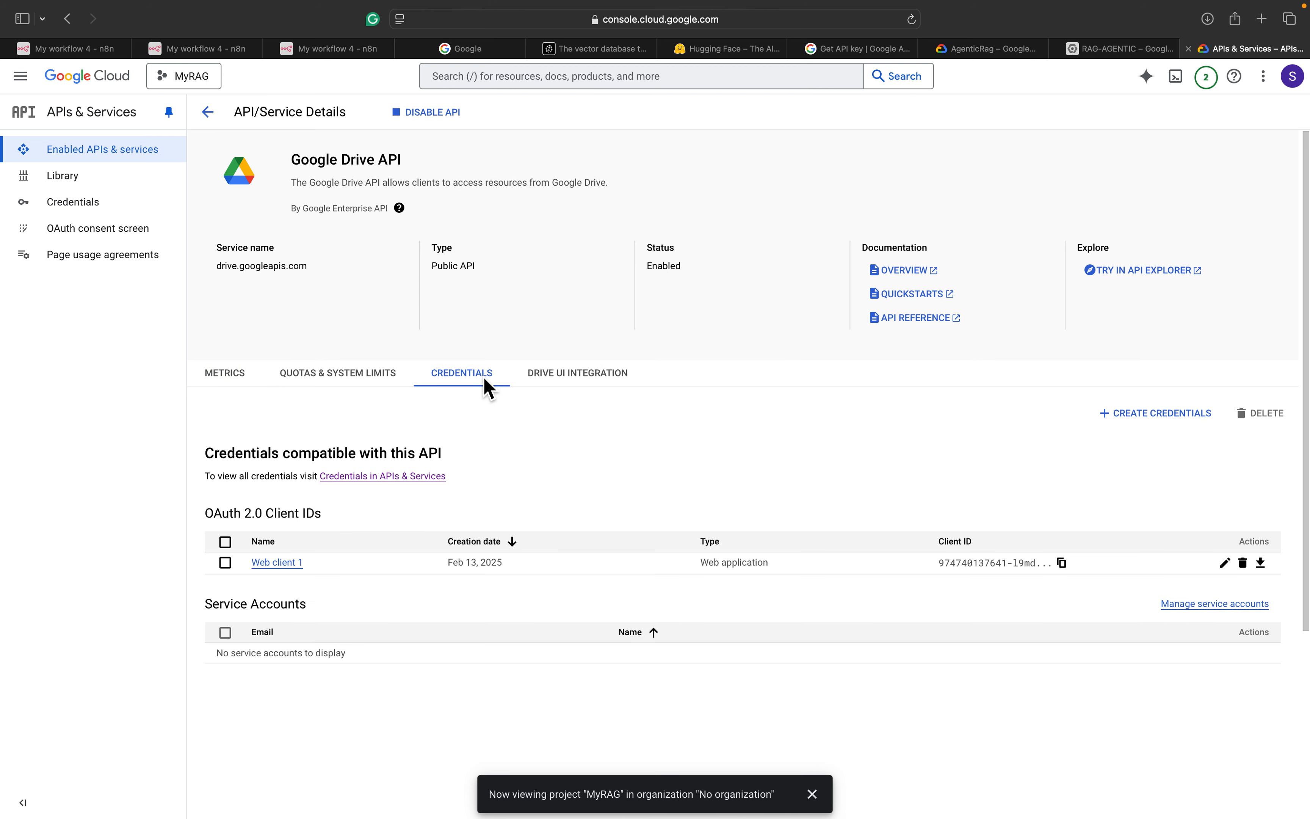
scroll(487, 386, "down", 3)
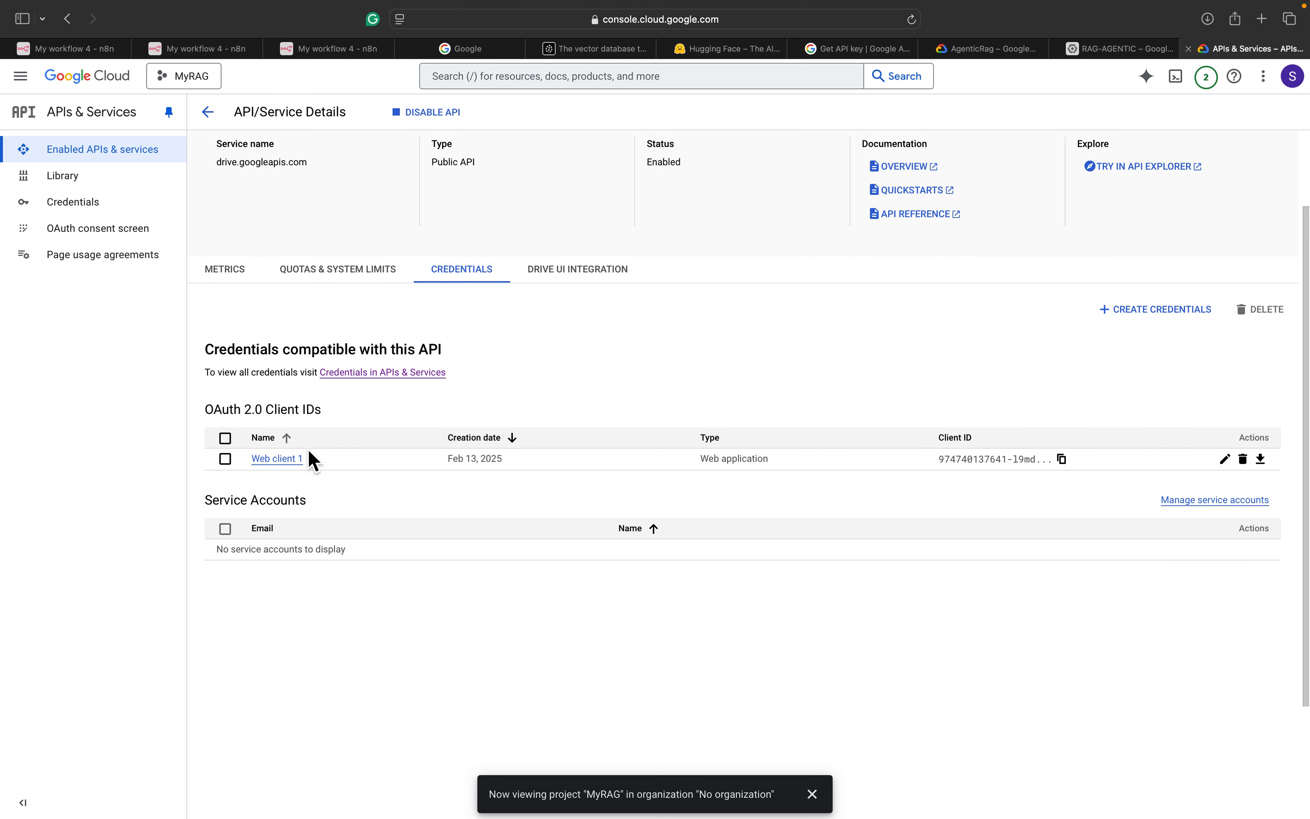
left_click(277, 459)
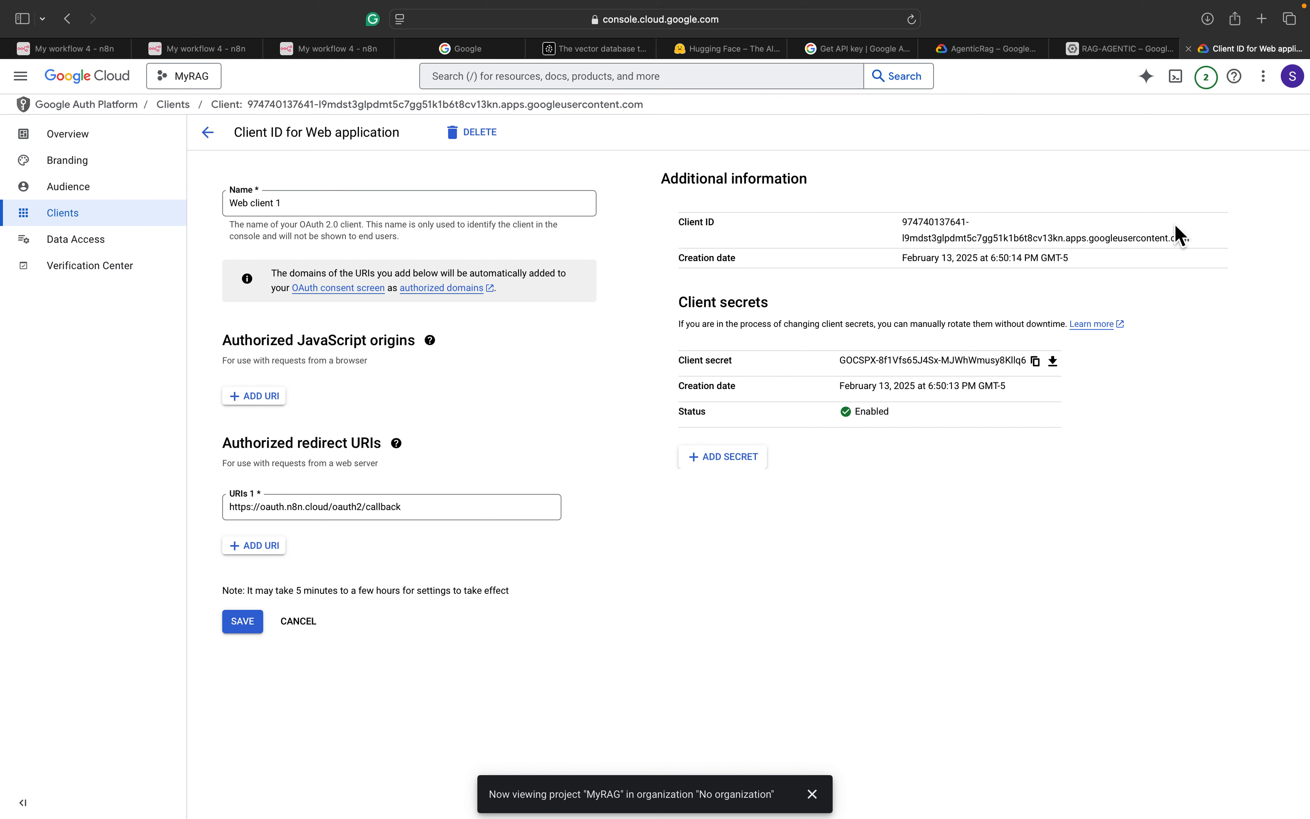
left_click_drag(1196, 235, 898, 222)
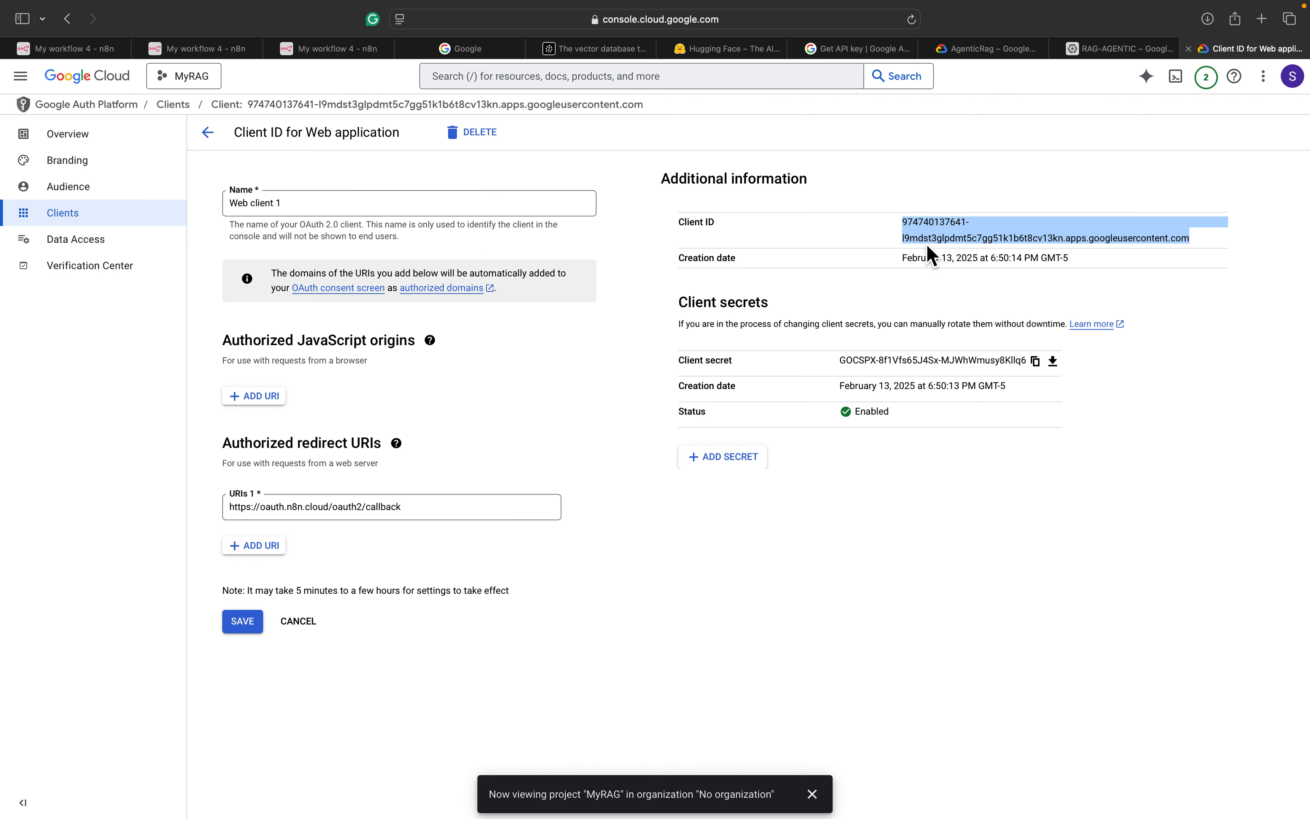
Paste the Web client 1 Client ID into the n8n Google Drive credential
left_click(352, 51)
left_click(433, 503)
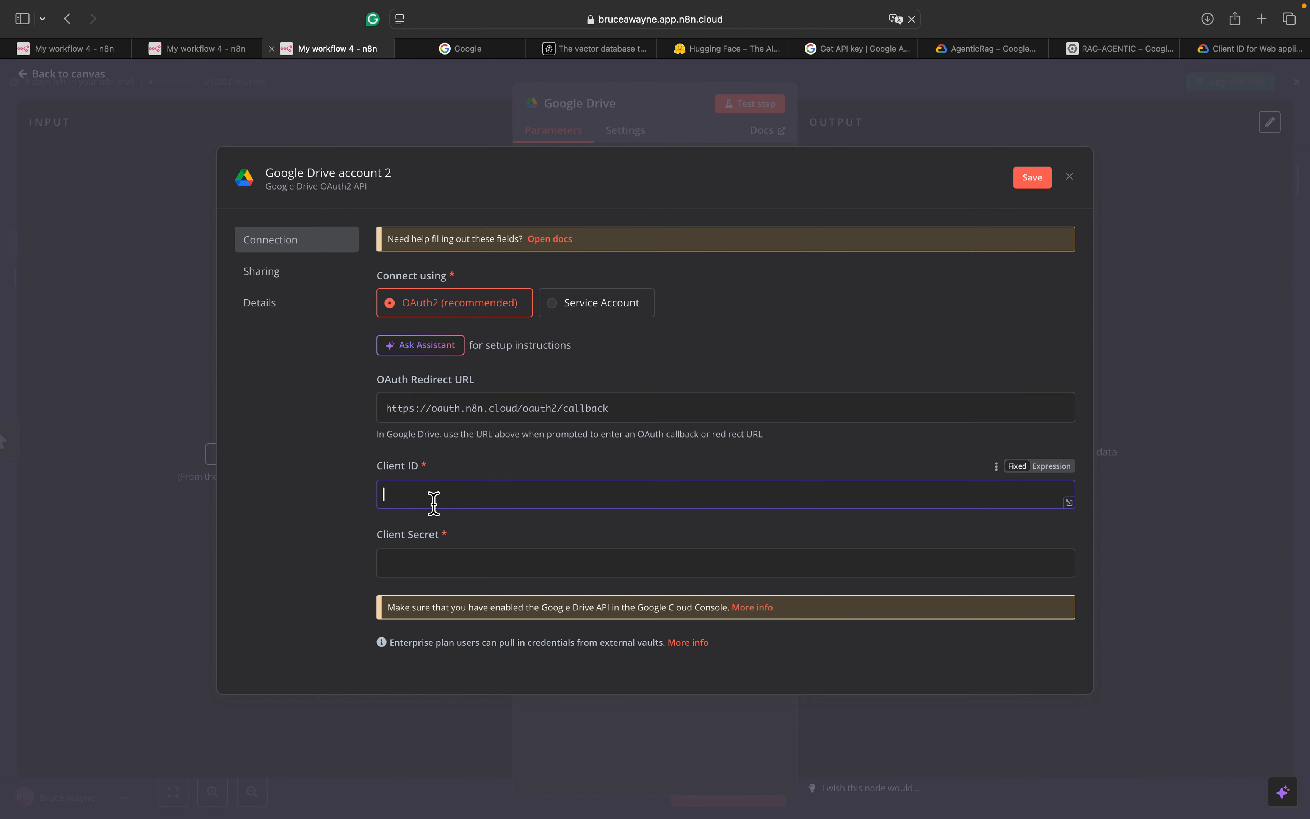
key("super+v")
left_click(436, 569)
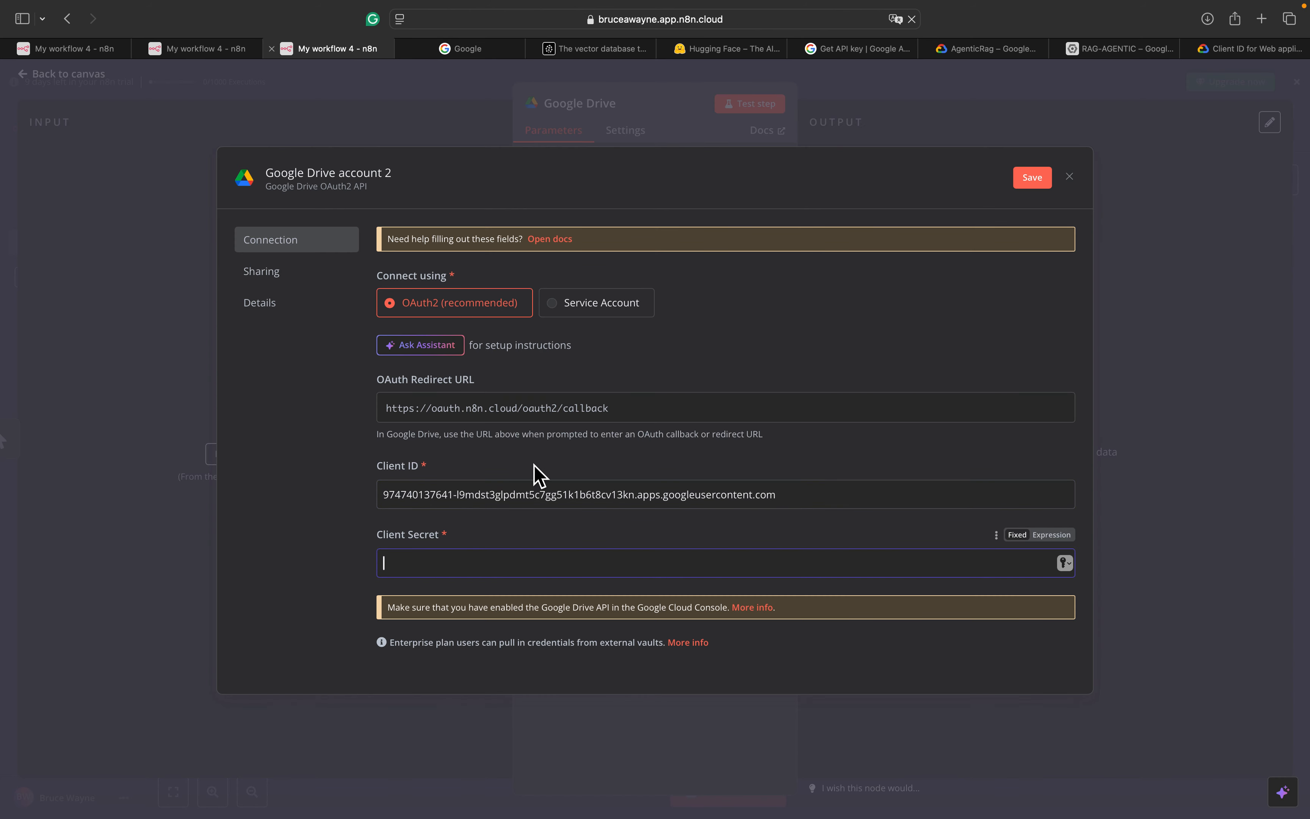
Copy the client secret from Cloud Console into the credential's Client Secret field
left_click(991, 50)
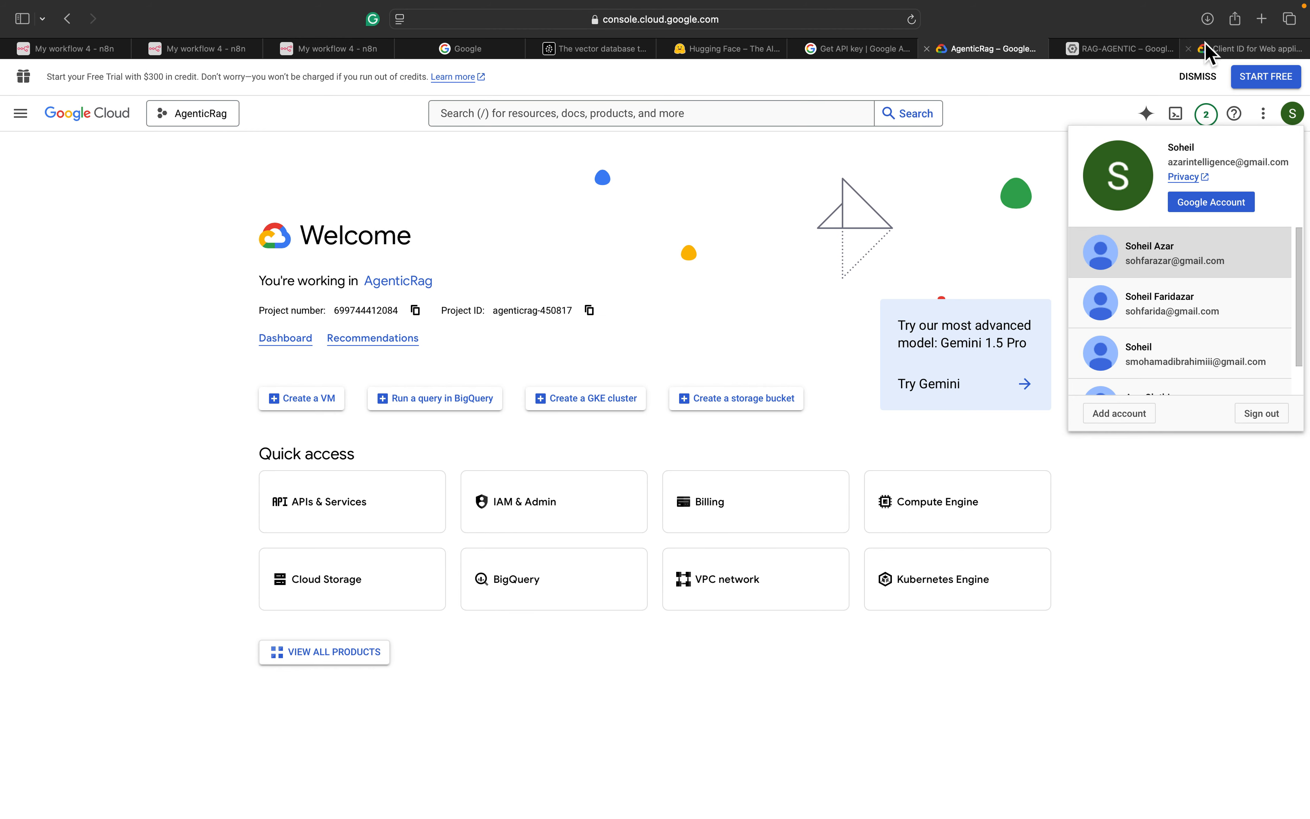
left_click(1229, 50)
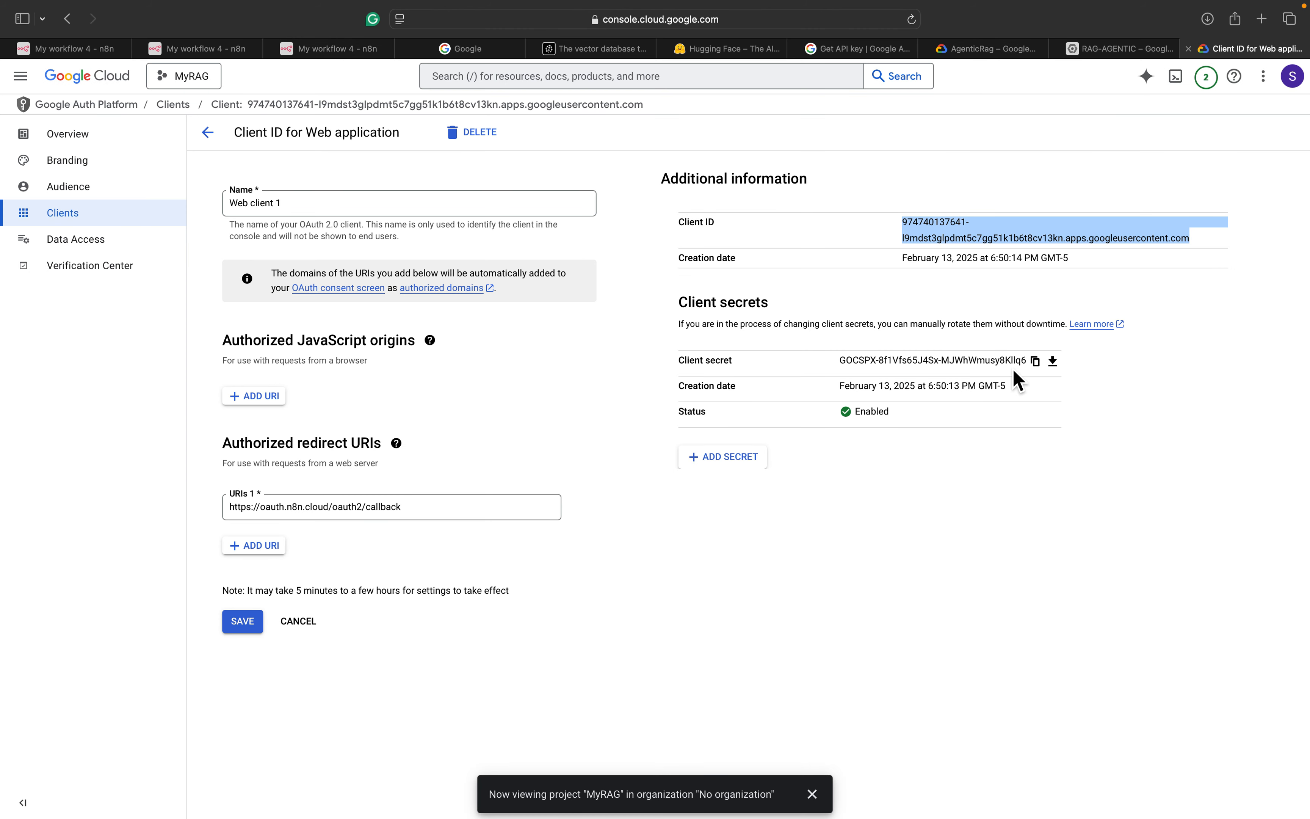
left_click(1036, 362)
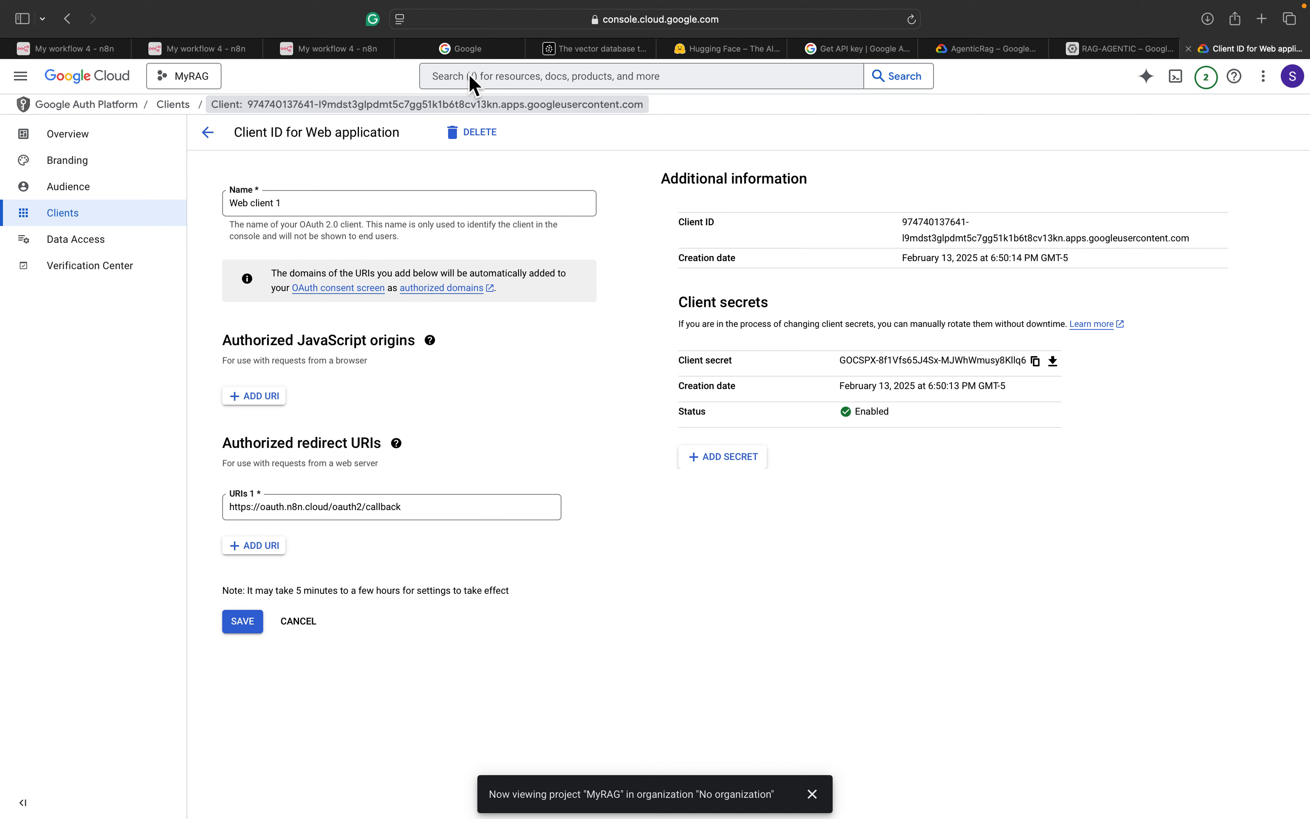
left_click(358, 50)
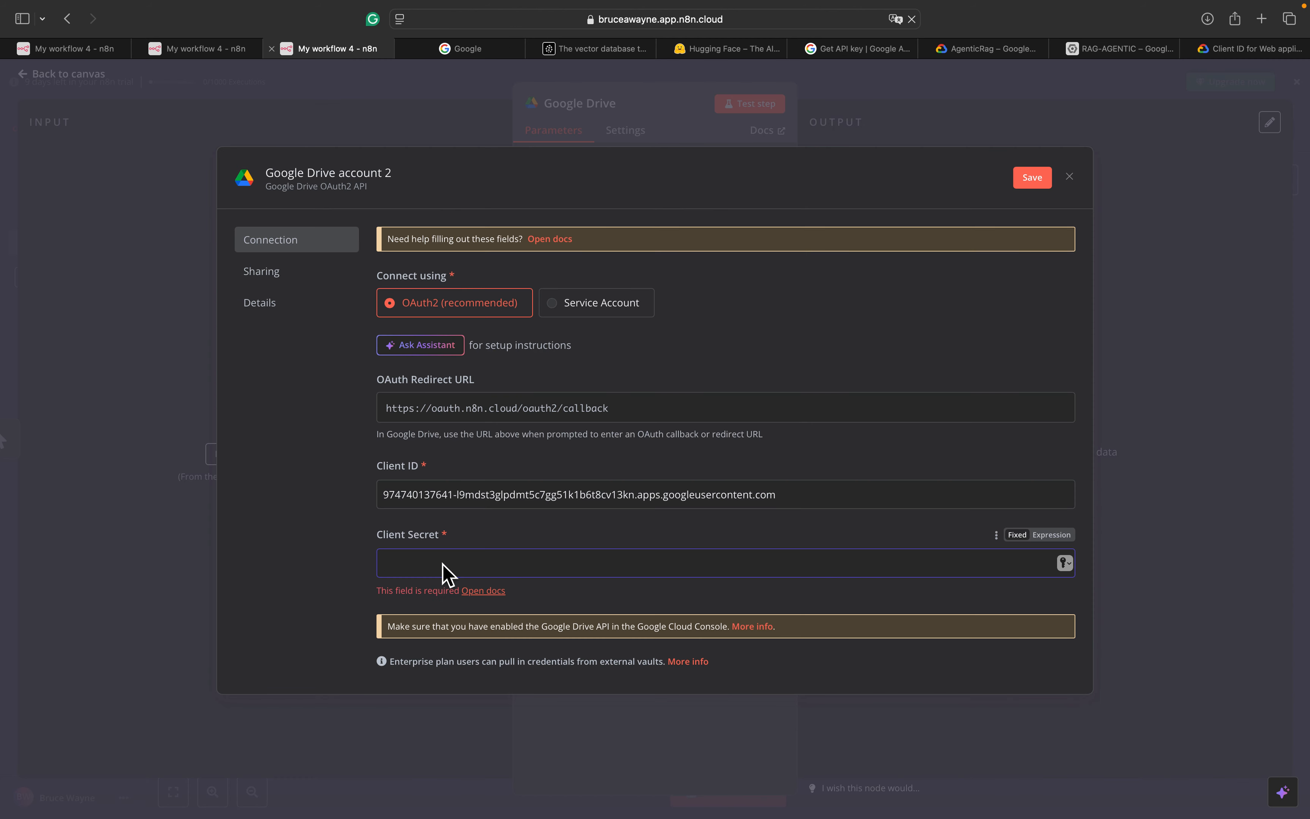
key("super+v")
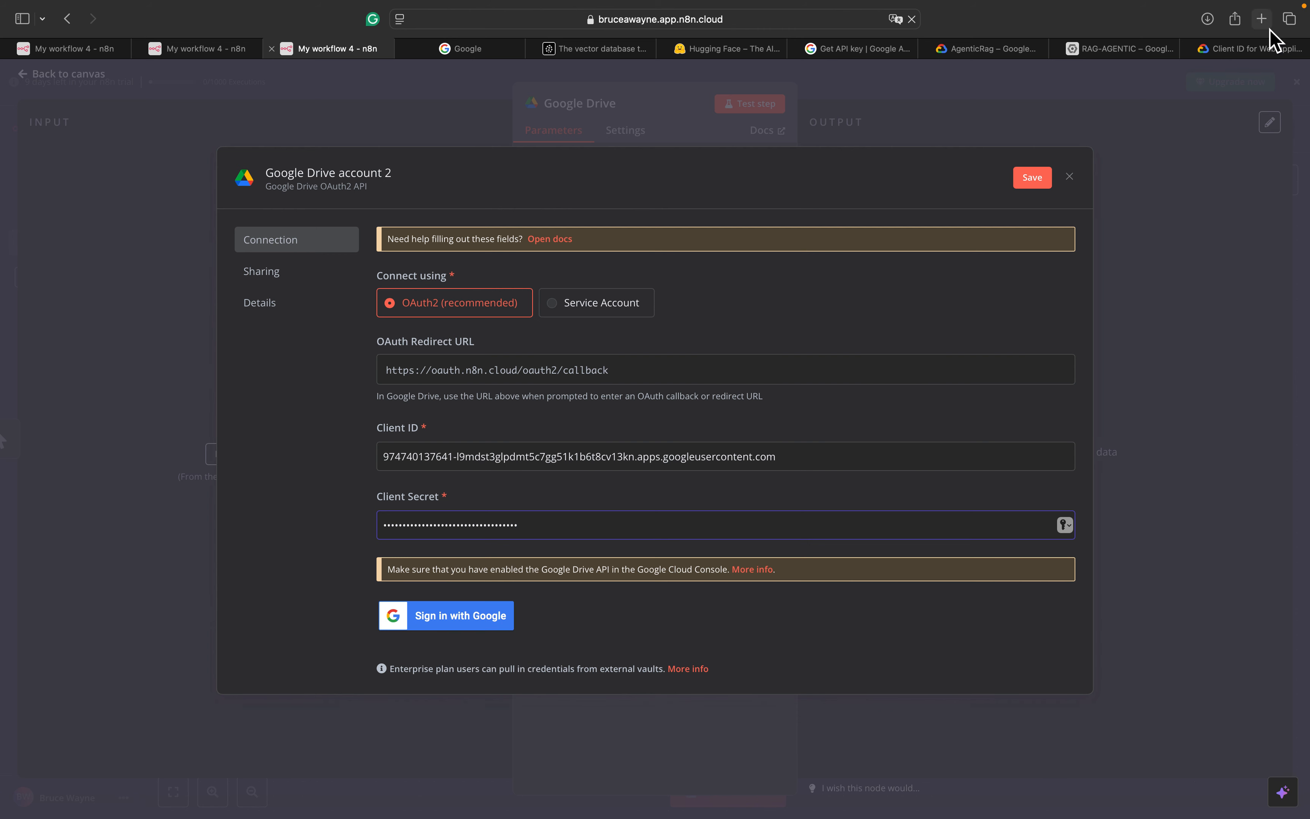
left_click(1258, 49)
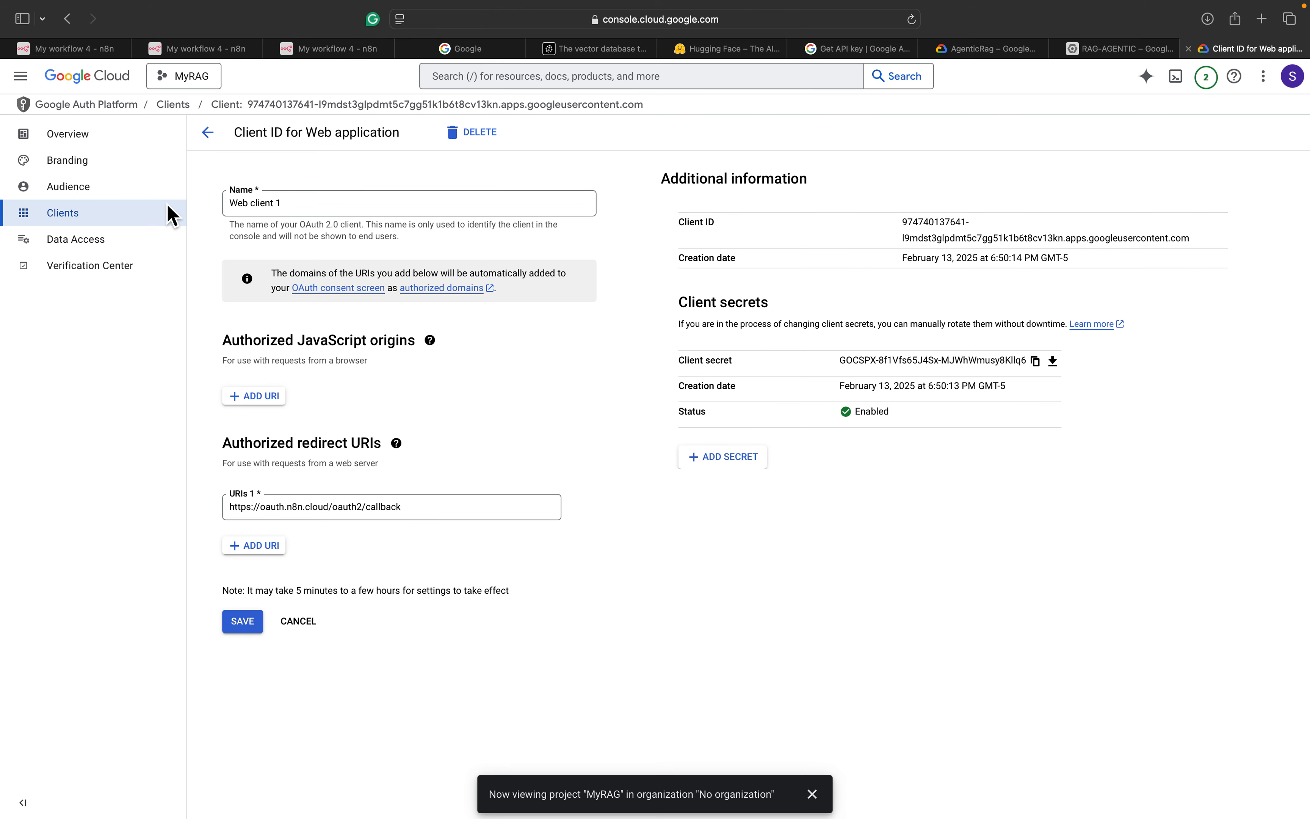
Register the Google account's e-mail as the MyRAG app's only test user on the Audience page
left_click(89, 193)
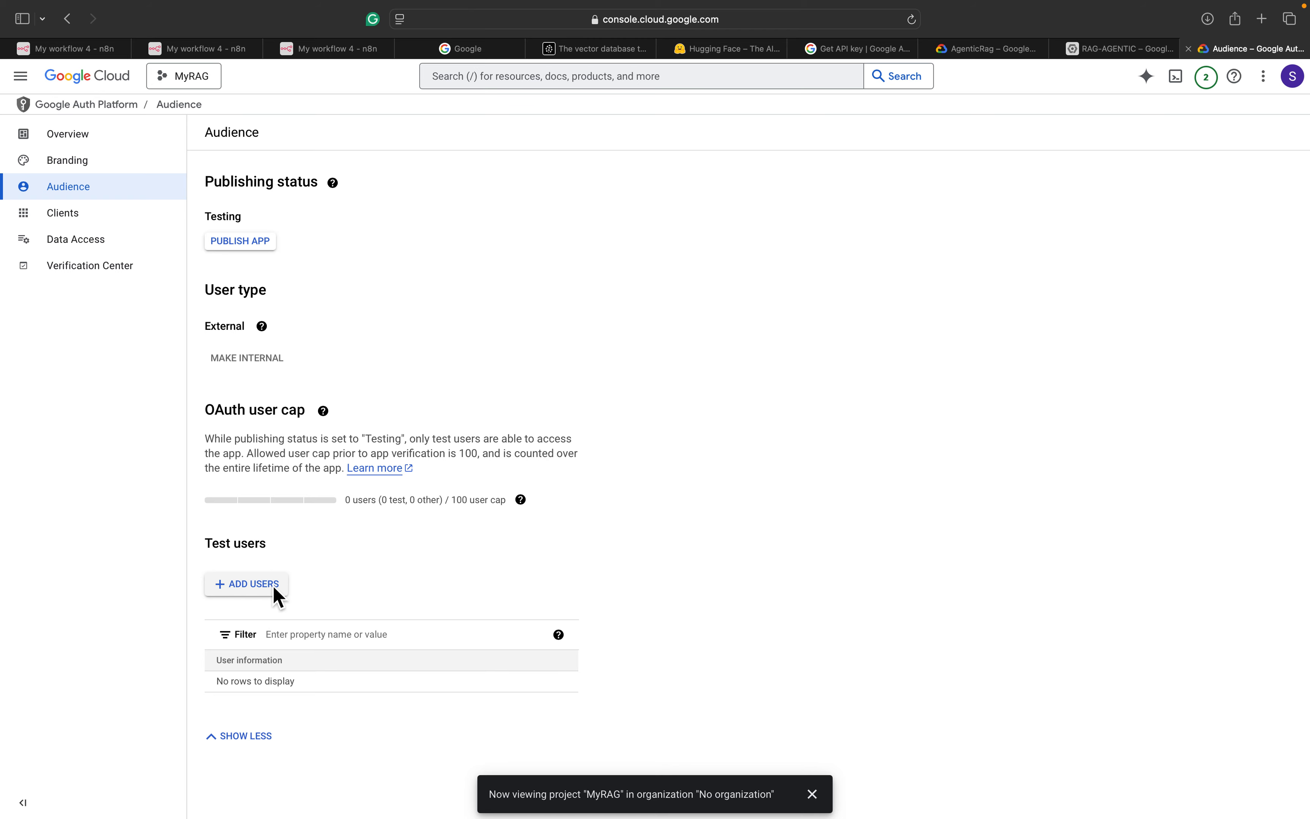
left_click(276, 588)
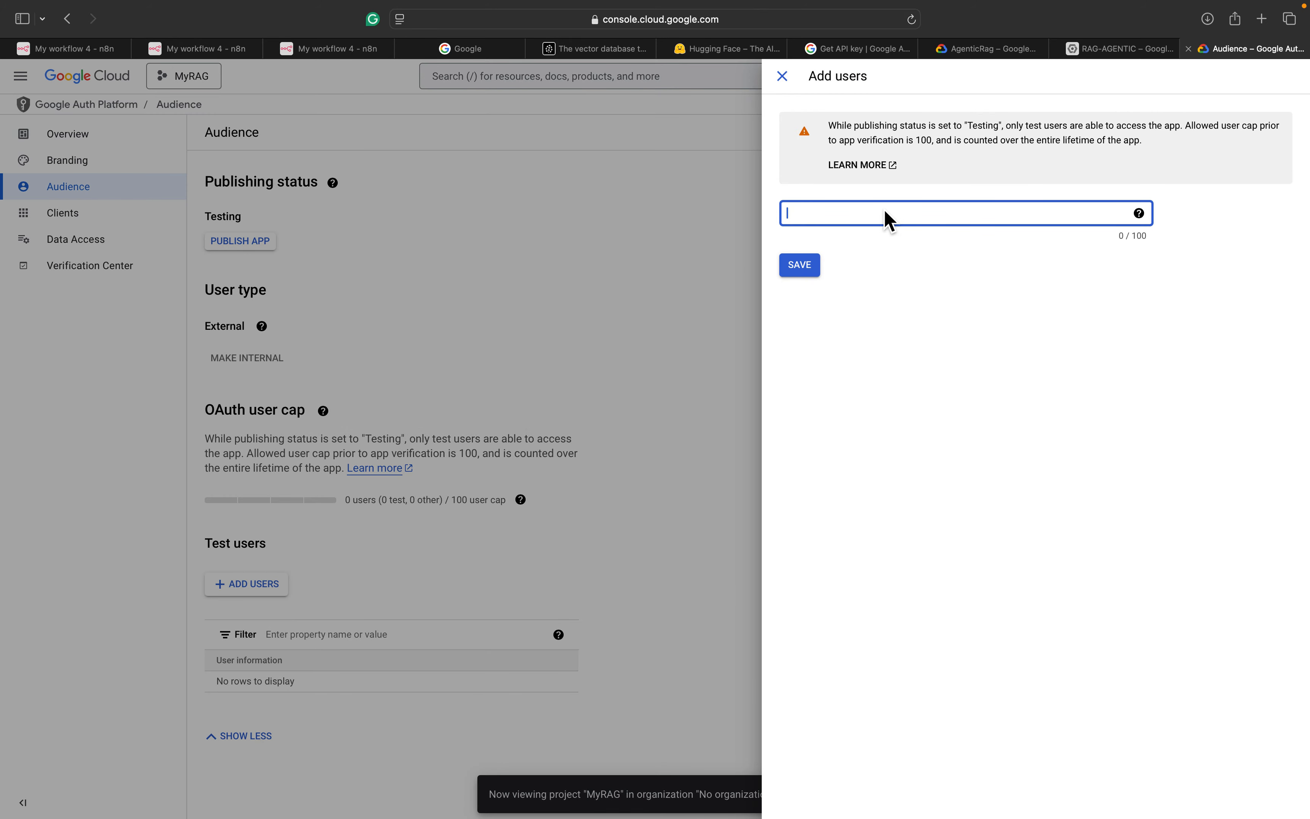
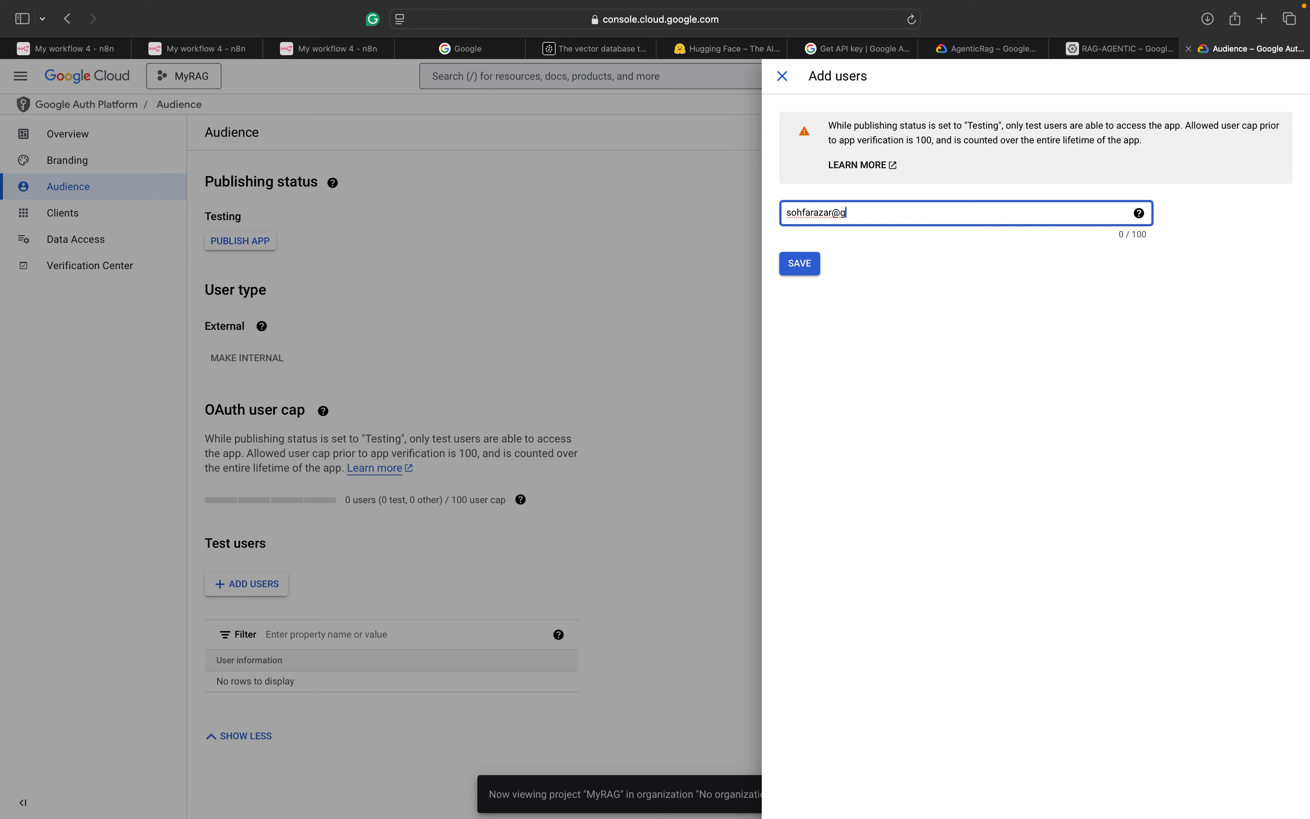
left_click(823, 271)
left_click(815, 266)
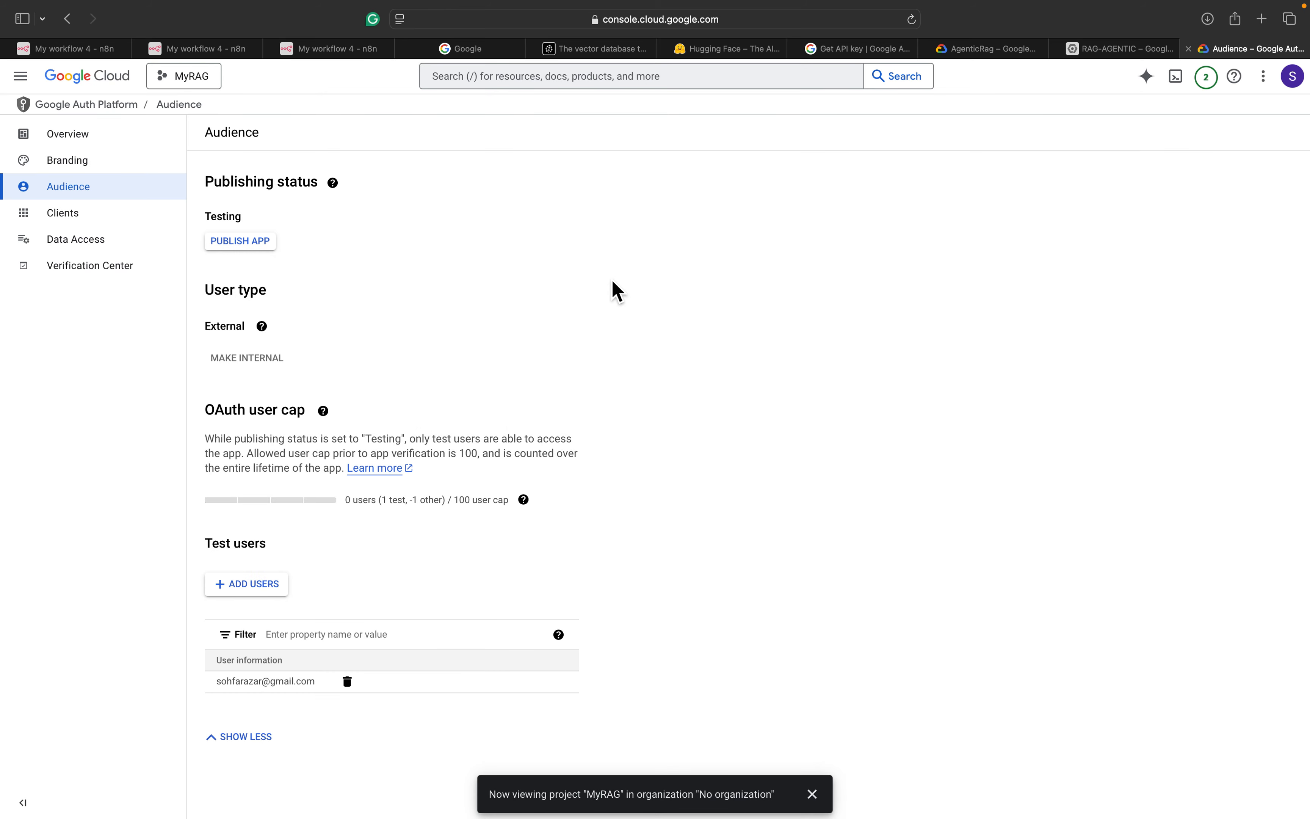
left_click(337, 50)
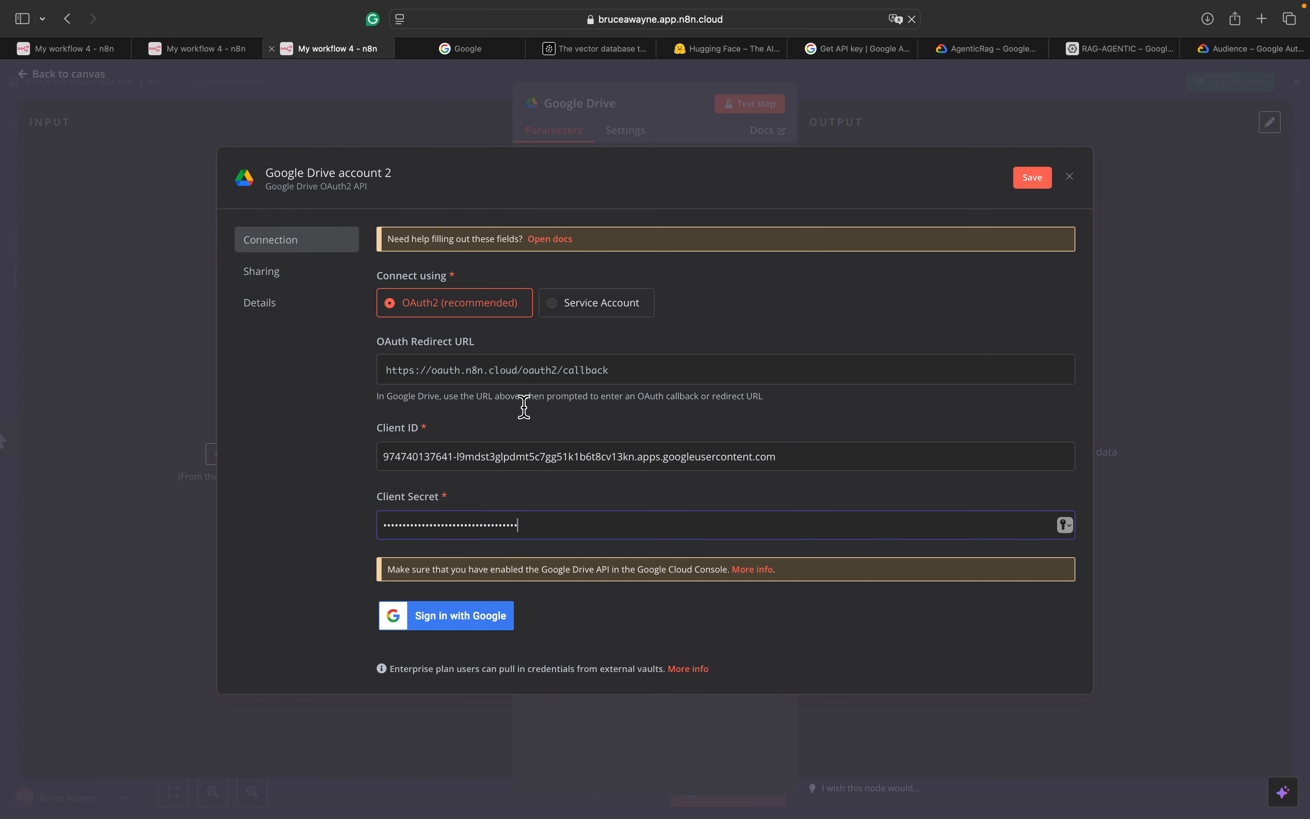
Sign in with the Google account, pass the unverified-app warning and grant n8n.cloud all Drive permissions
left_click(489, 615)
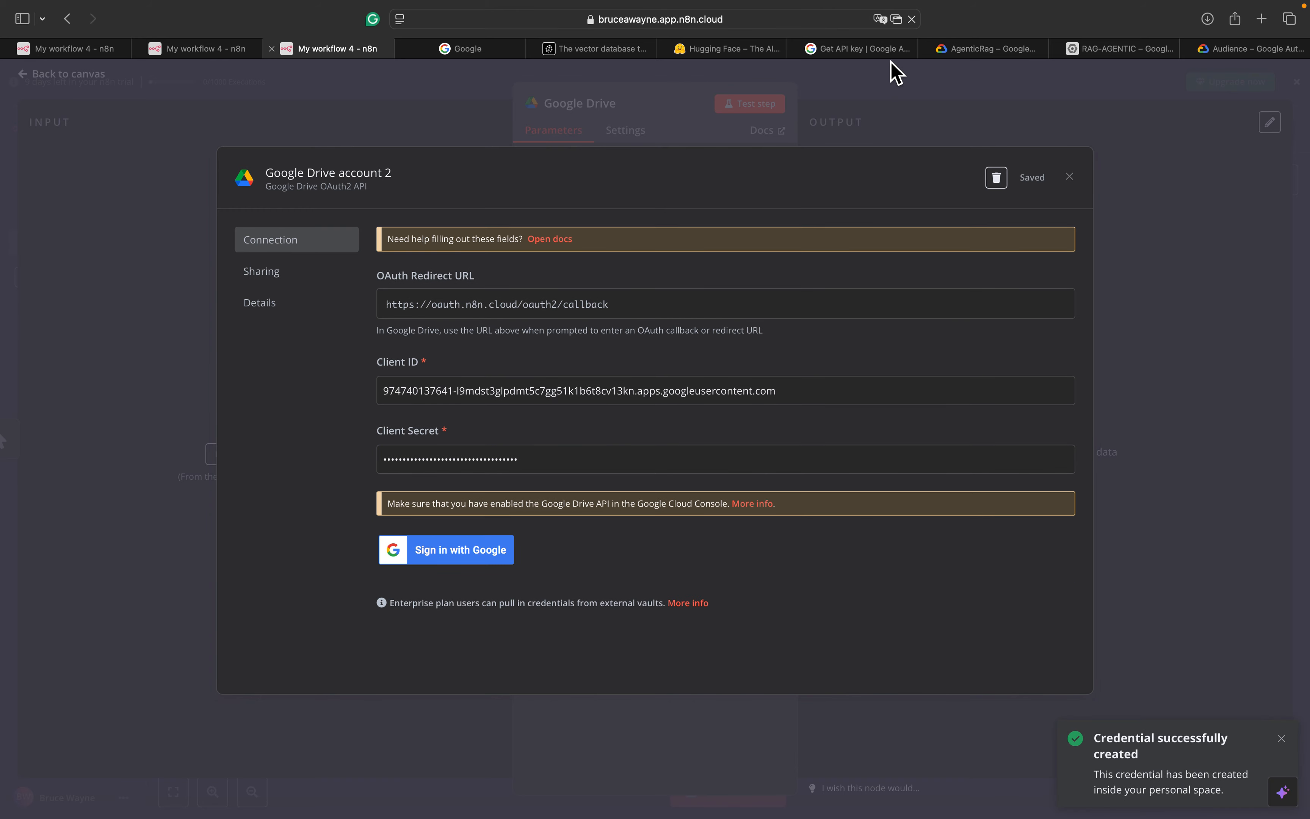
left_click(897, 19)
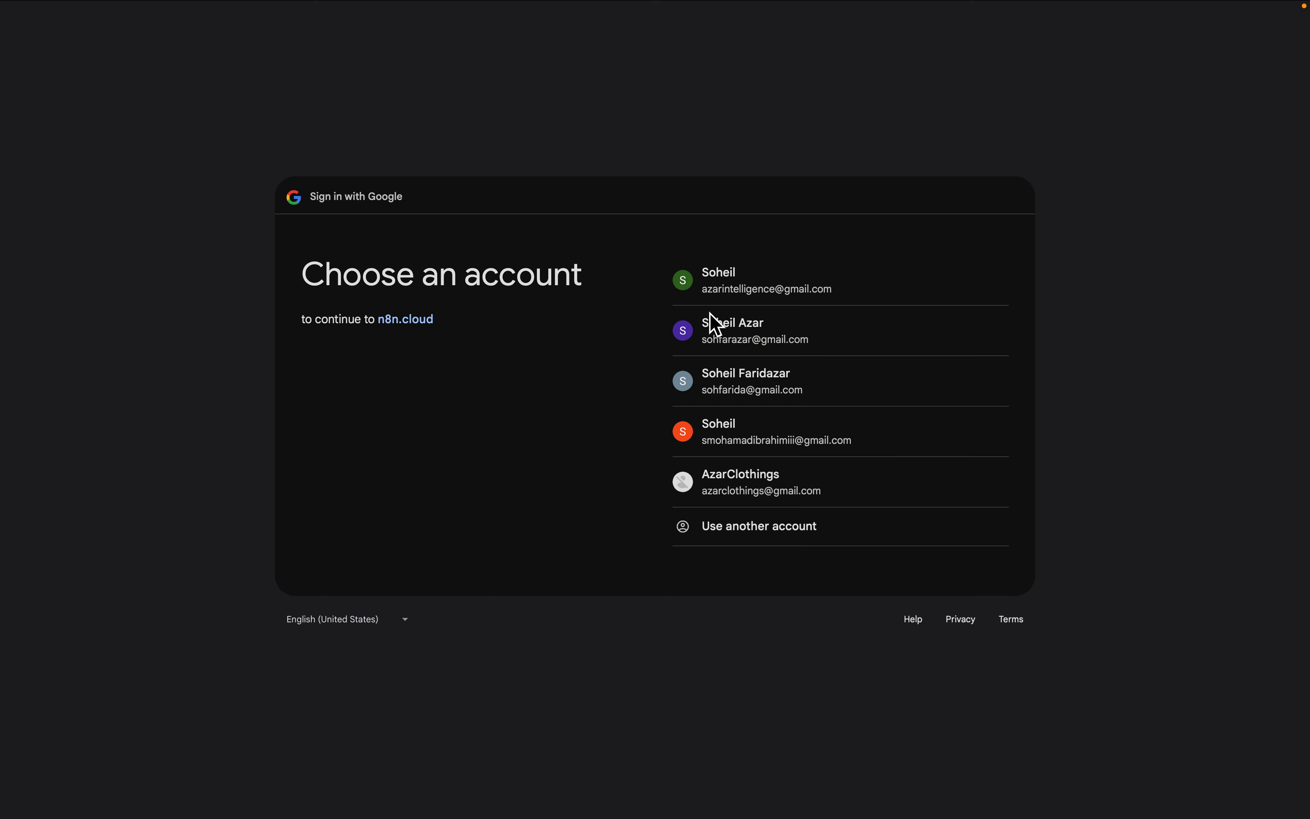
left_click(729, 336)
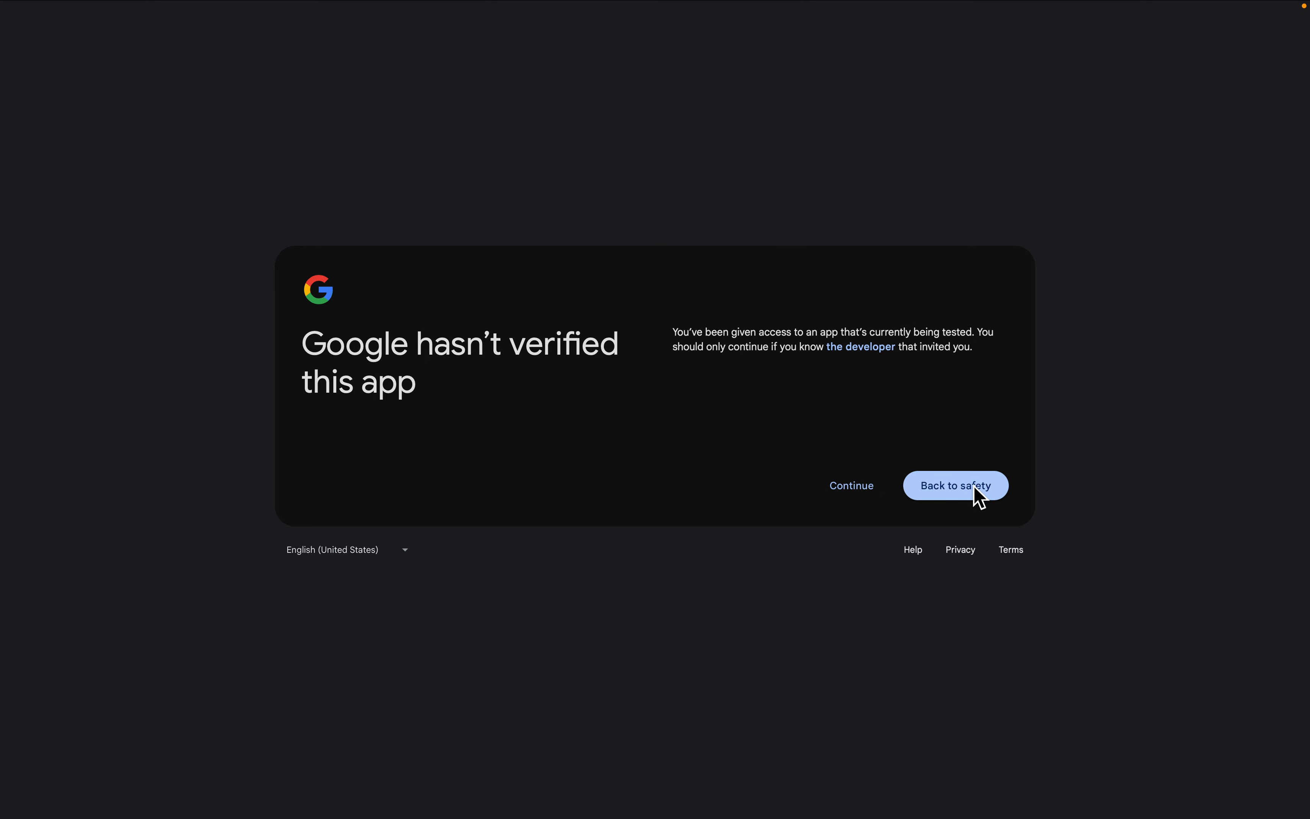
left_click(852, 488)
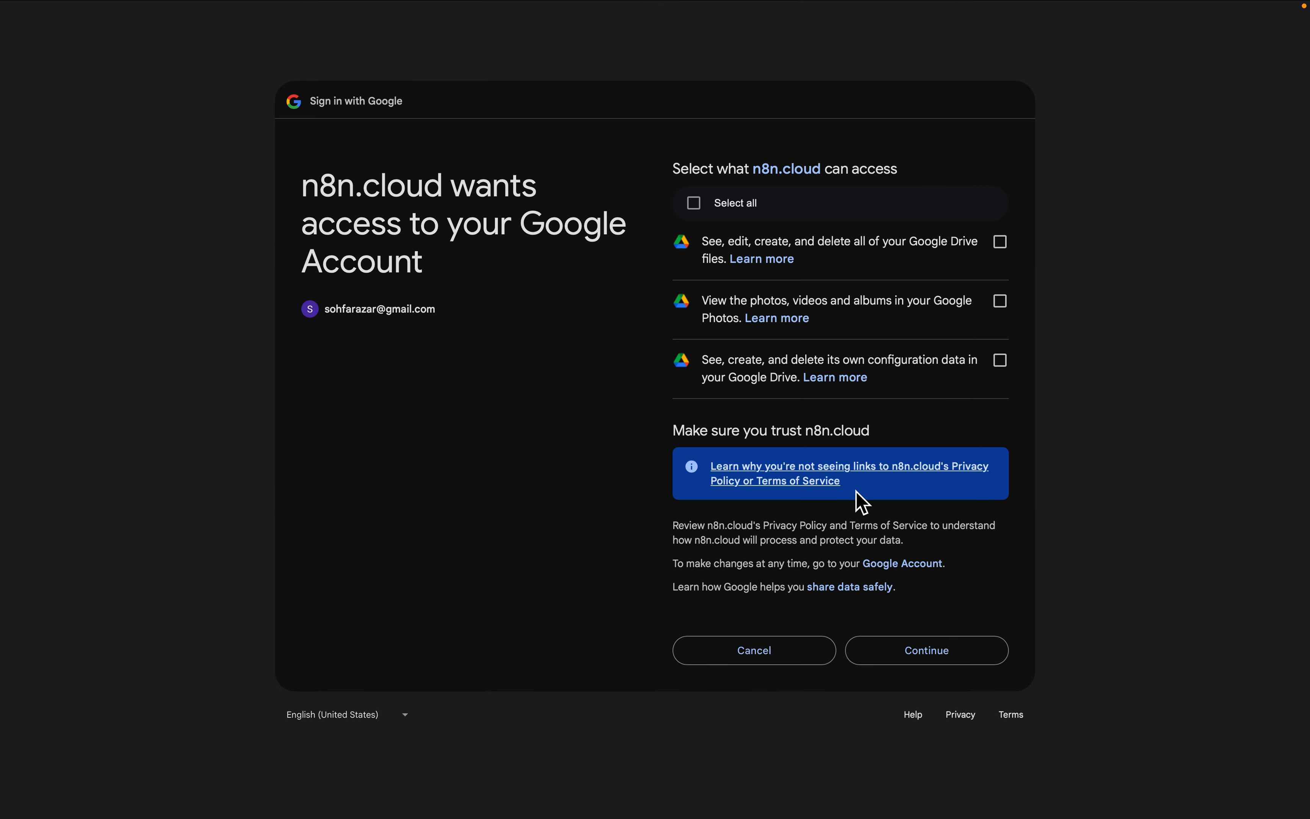
left_click(732, 210)
left_click(964, 662)
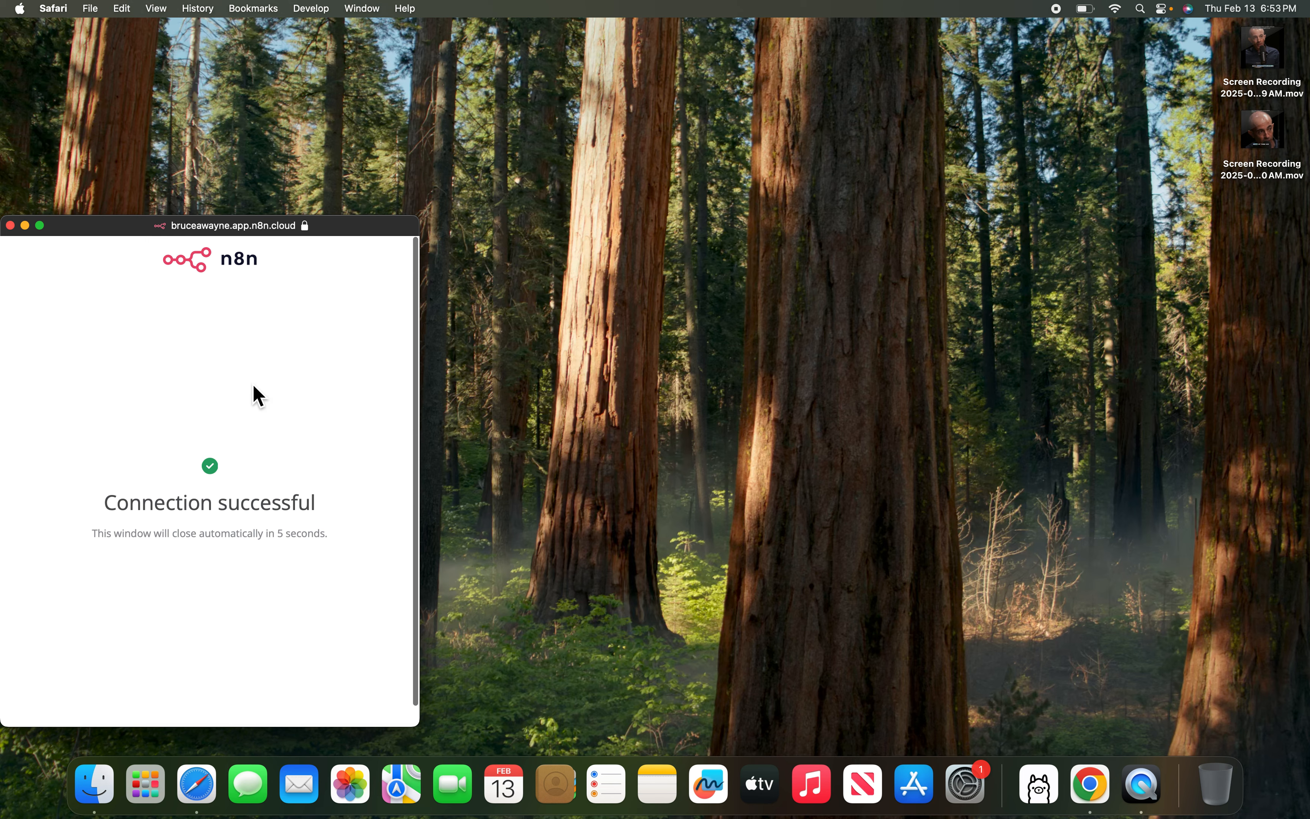
Return to the n8n credential in Safari, now showing Account connected
left_click(40, 225)
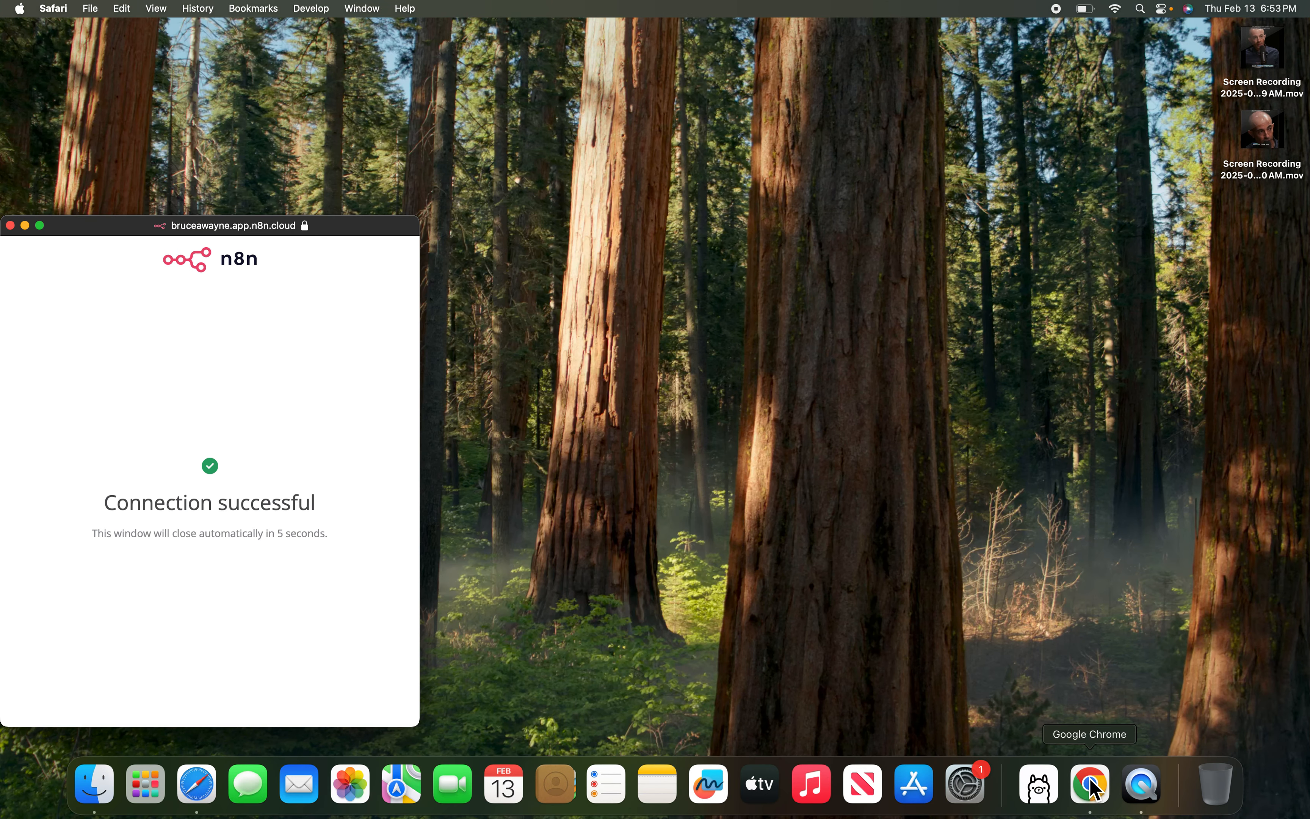
left_click(1092, 785)
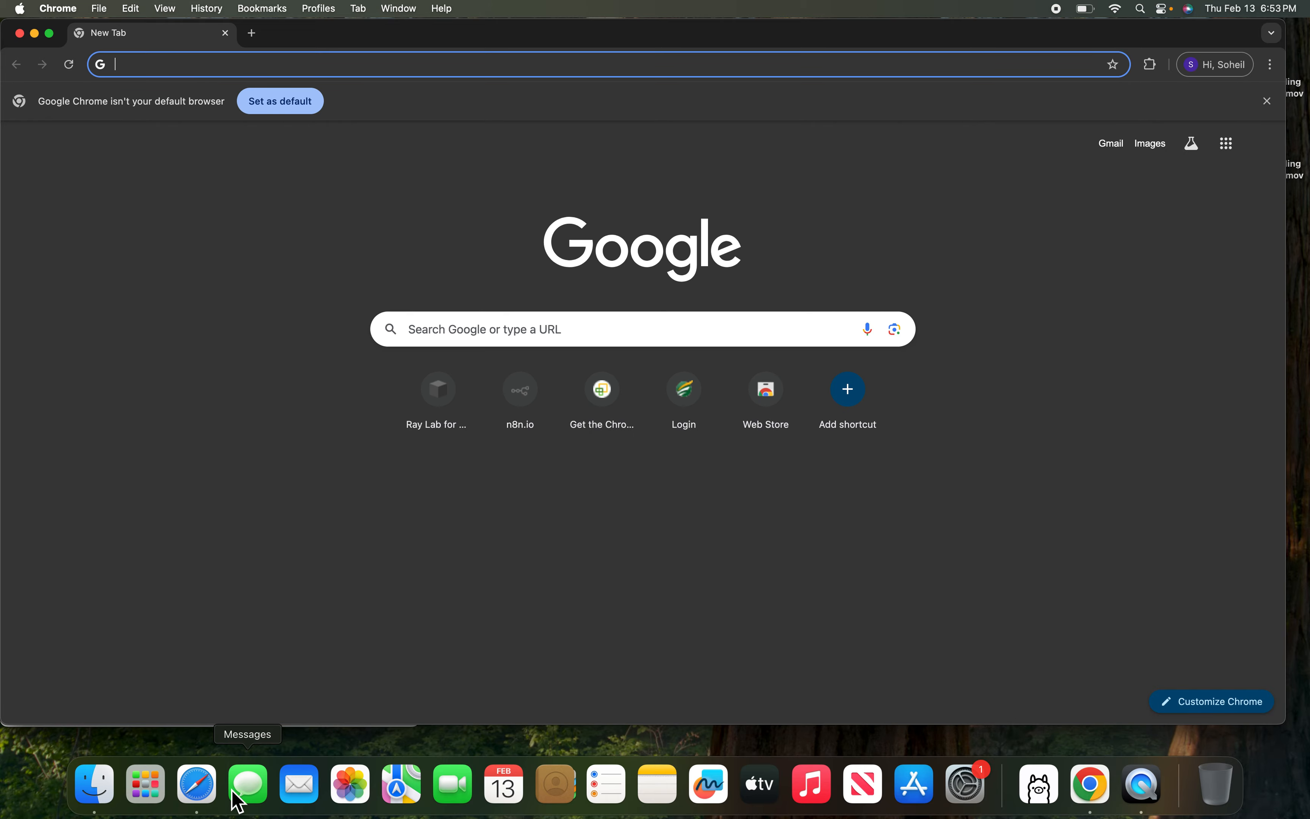
left_click(196, 792)
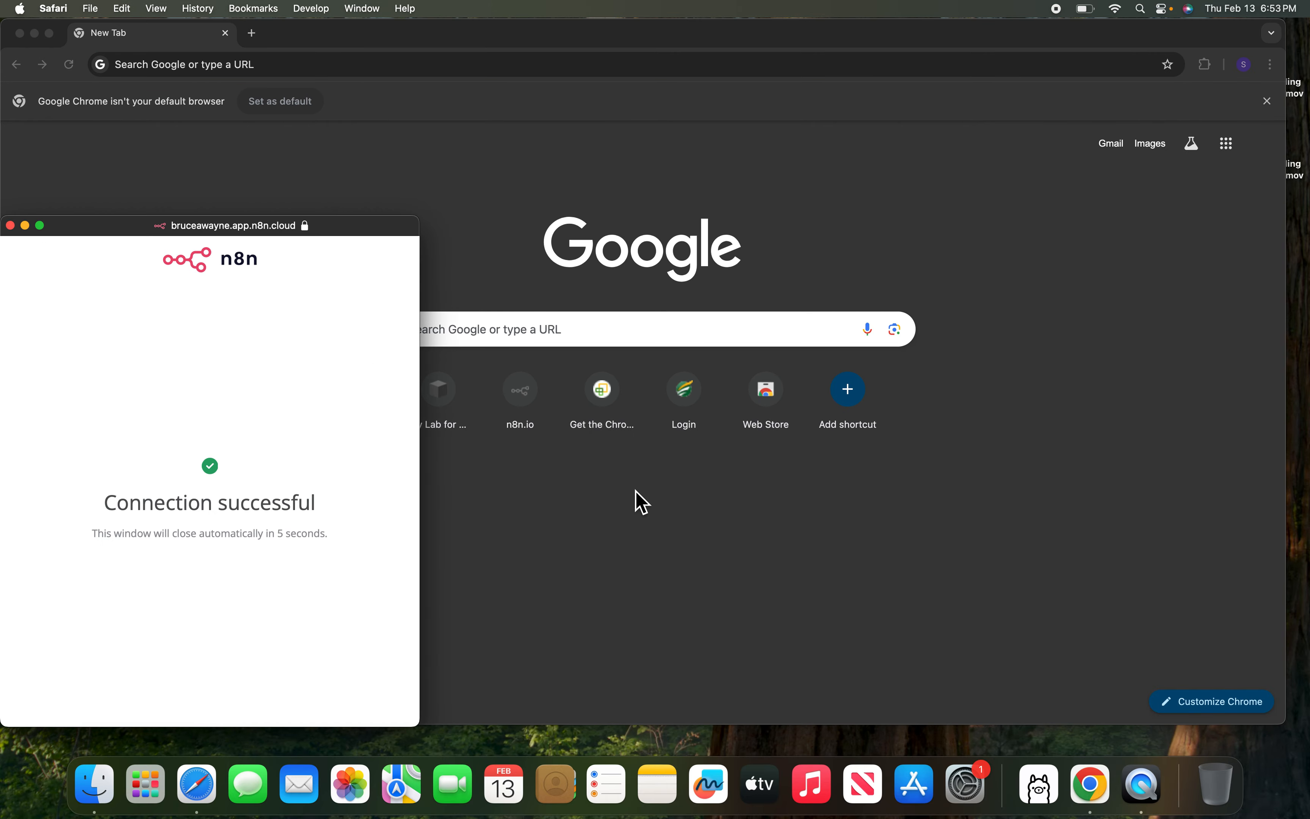
left_click(212, 789)
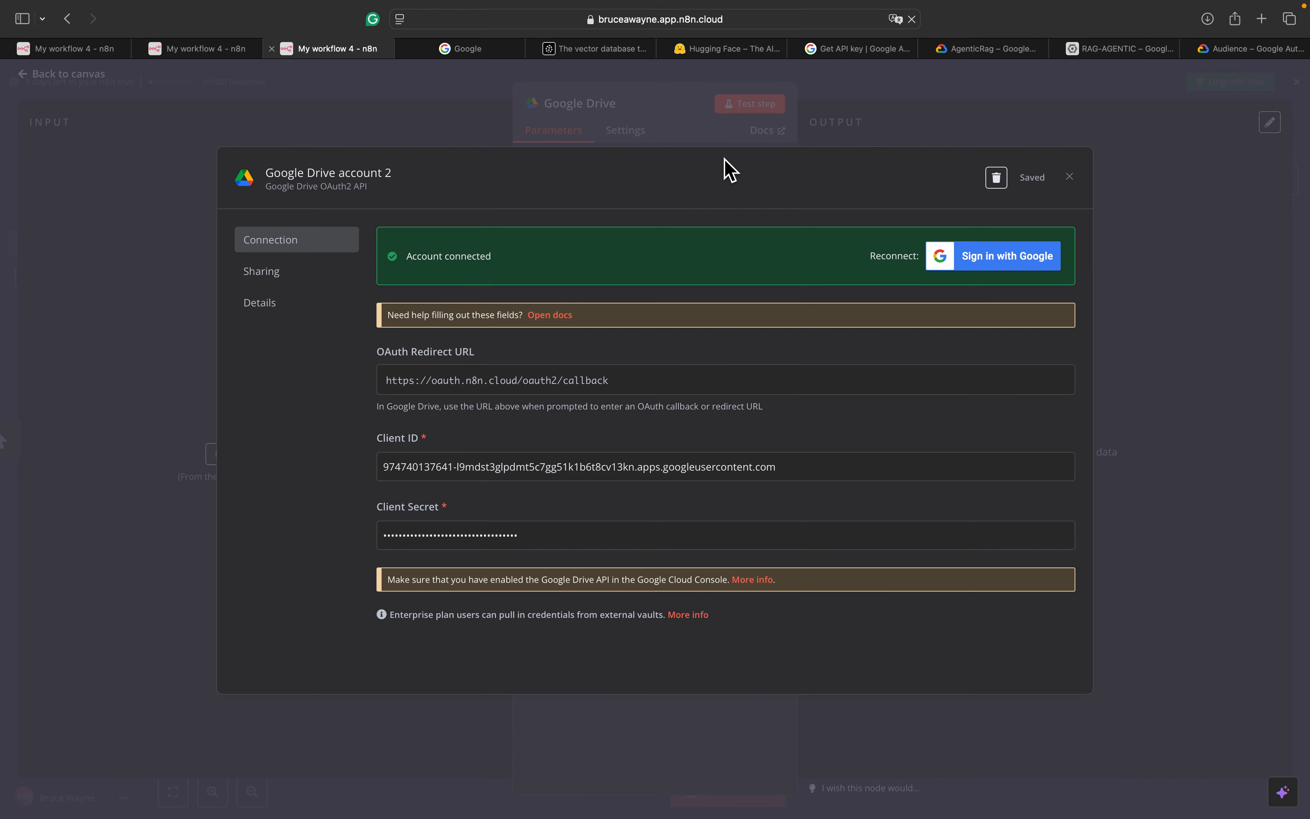
Close the connected credential dialog and select the Google Drive node's Limit value of 50
left_click(1070, 177)
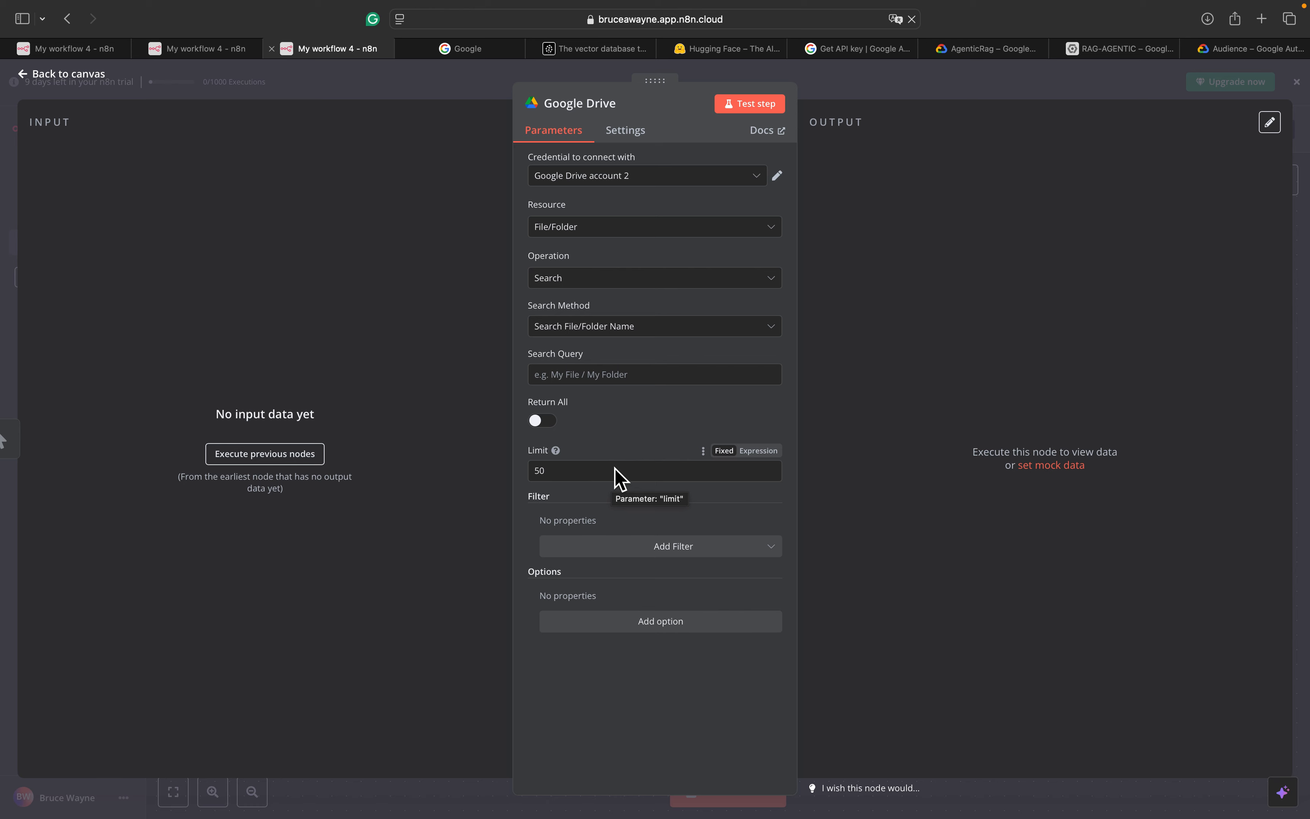
left_click(573, 479)
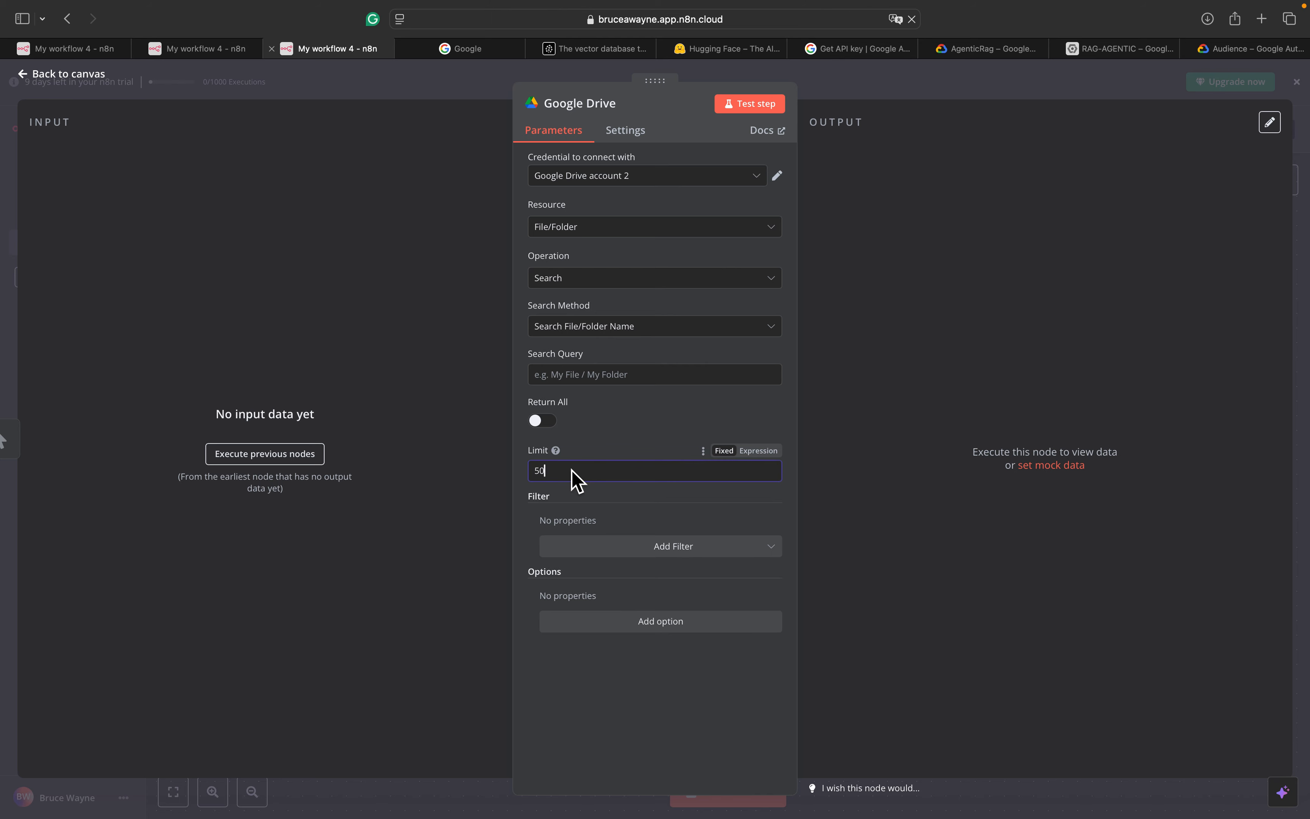
left_click_drag(582, 476, 495, 474)
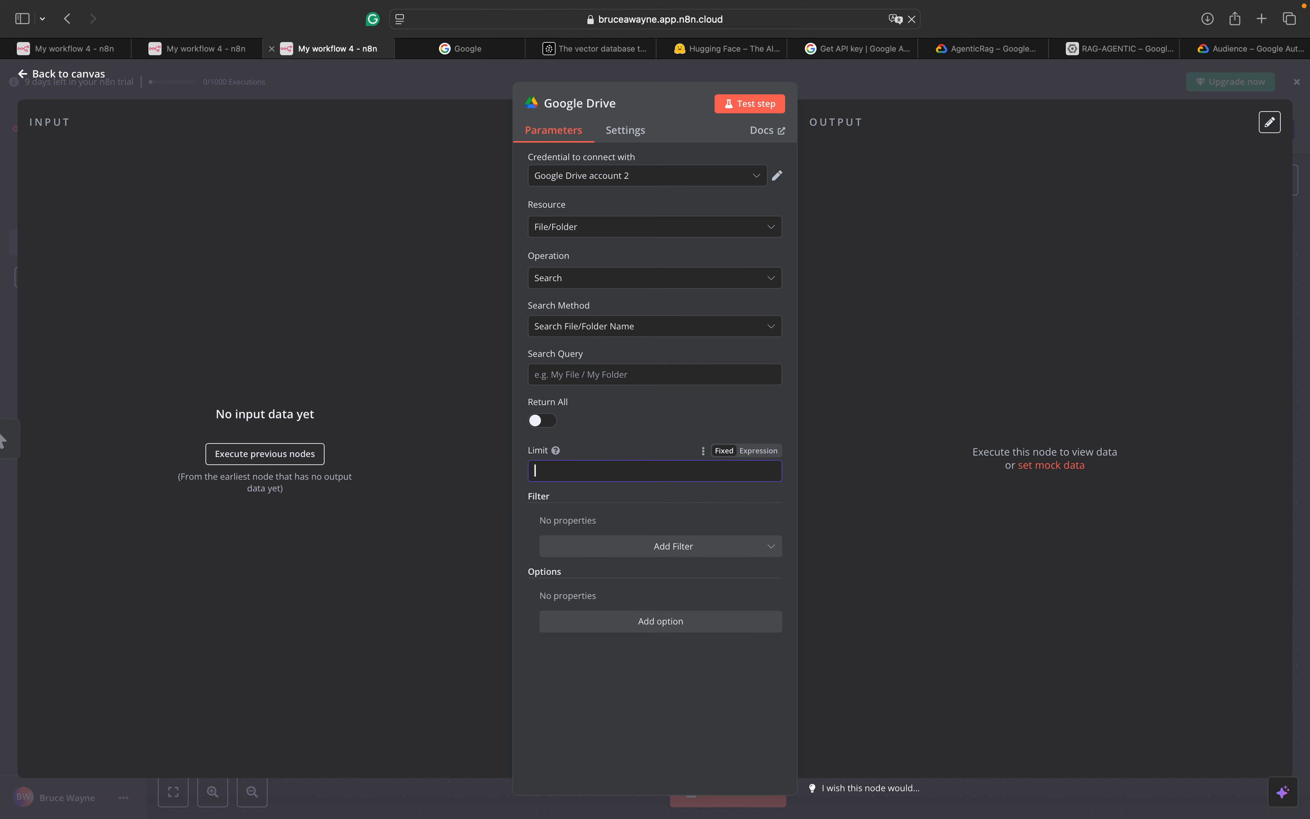
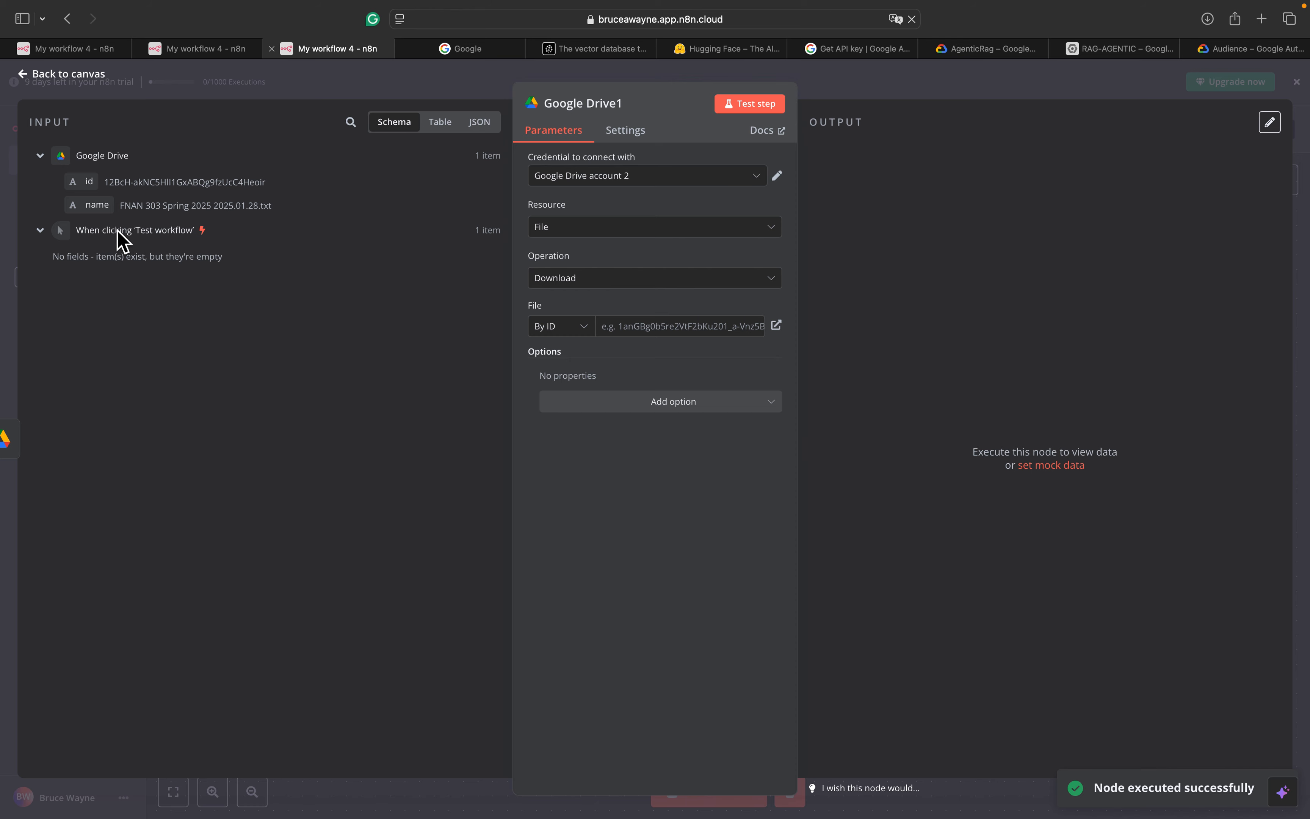
Set Google Drive1's File By ID to the {{ $json.id }} expression from the search result
left_click_drag(90, 185, 628, 340)
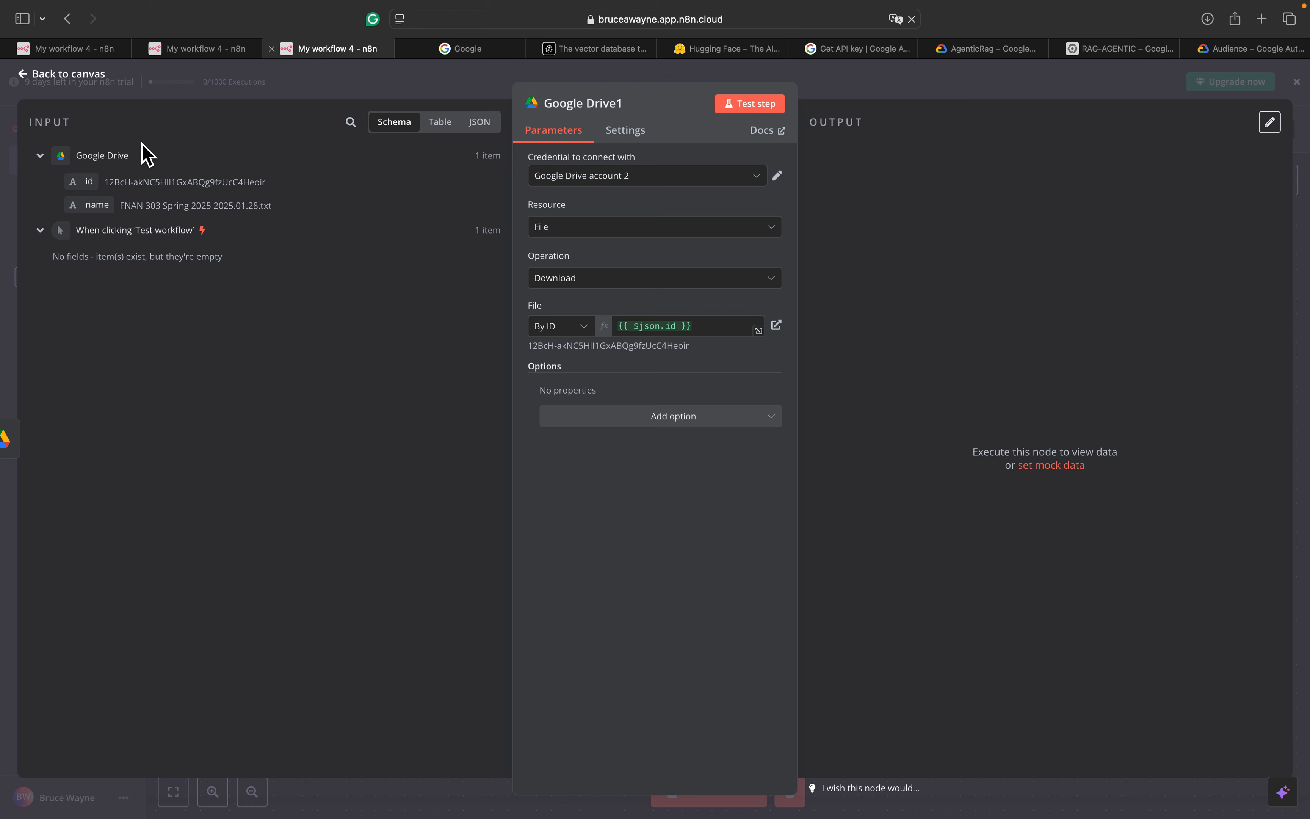
Test the Google Drive1 download of the FNAN 303 Spring 2025 file, then return to the My workflow 5 canvas
left_click(766, 110)
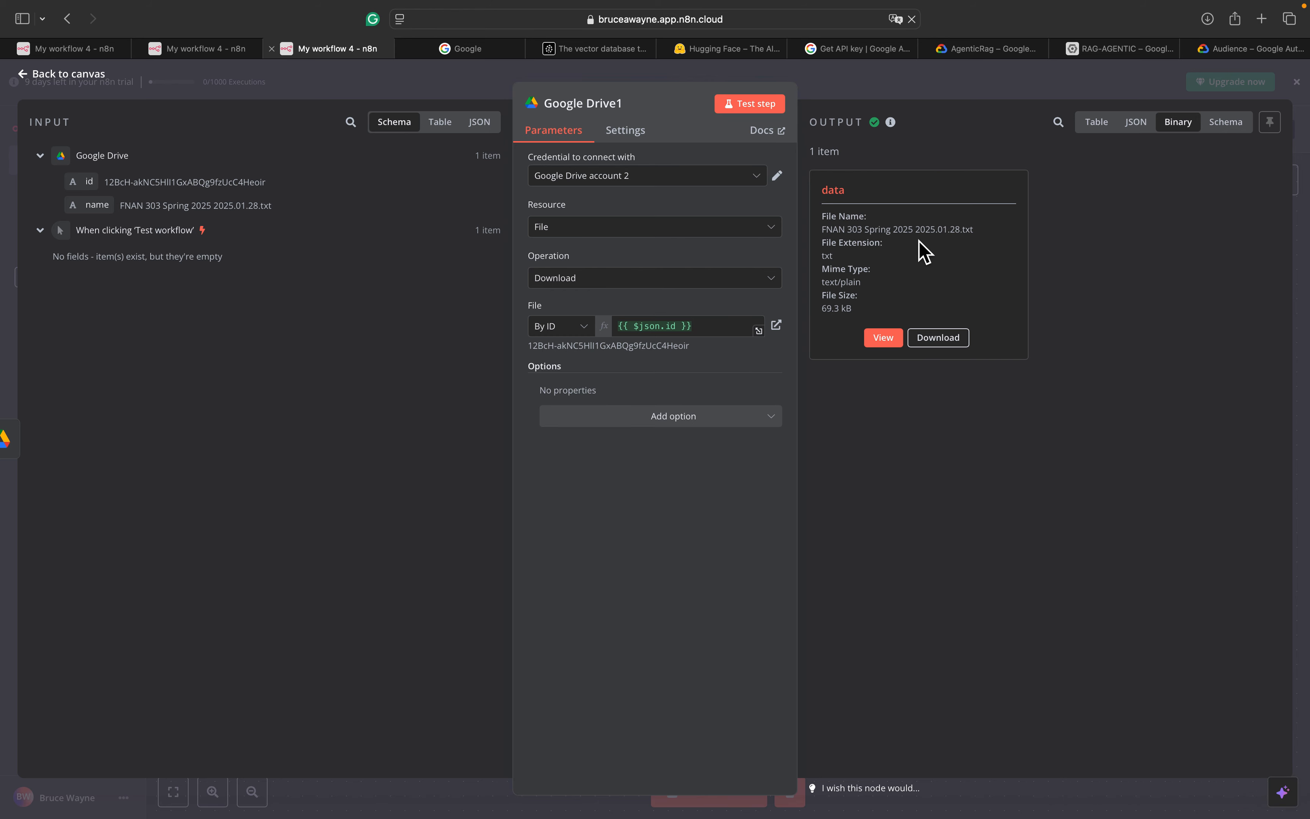
left_click(230, 57)
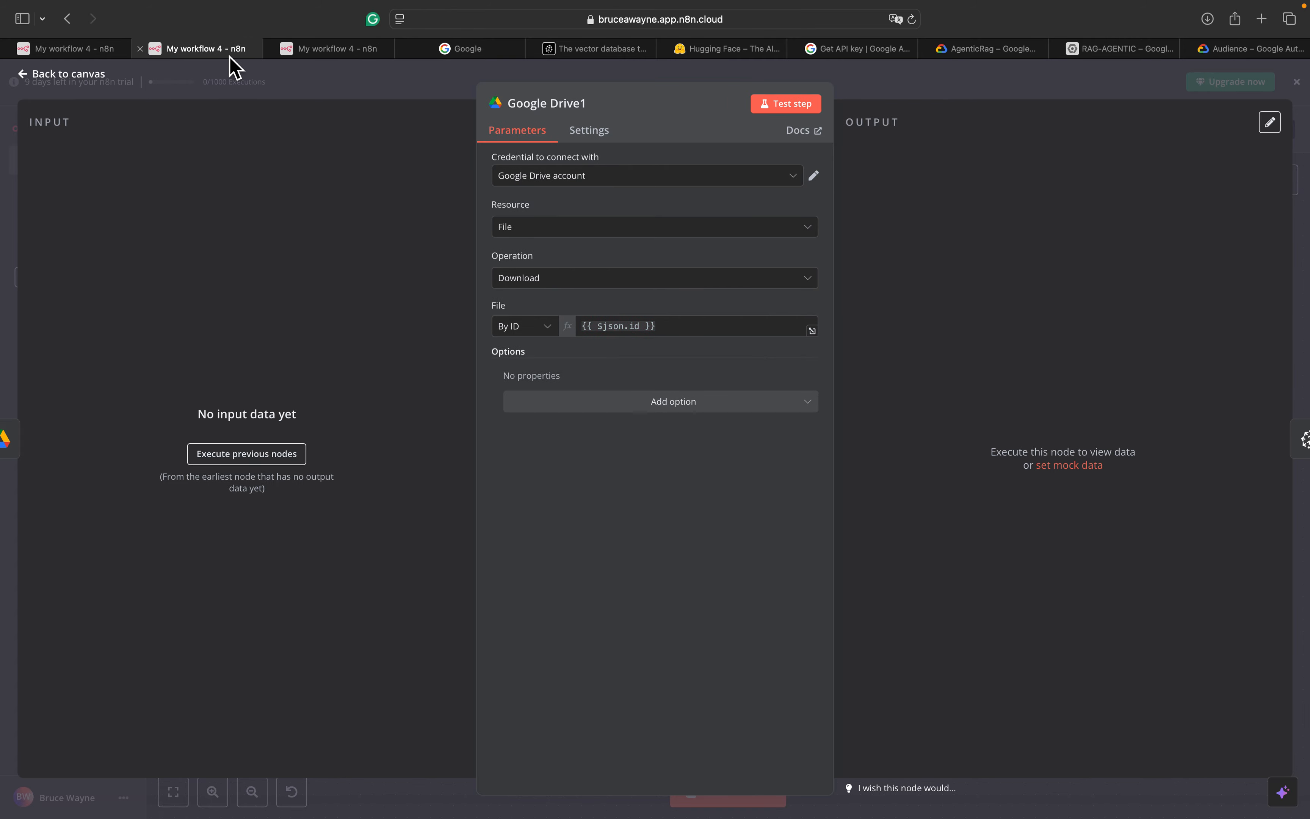
left_click(47, 76)
mouse_move(504, 311)
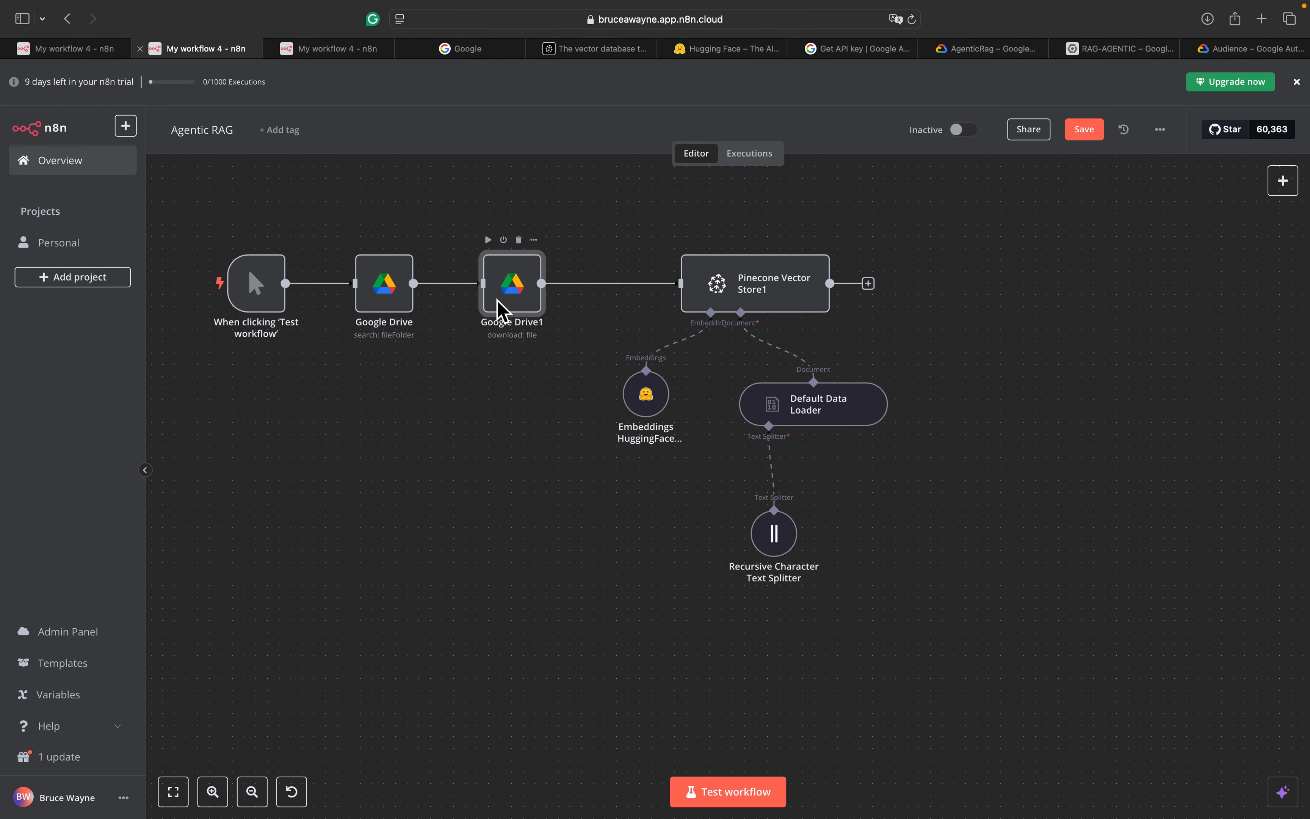
mouse_move(782, 295)
left_click(351, 50)
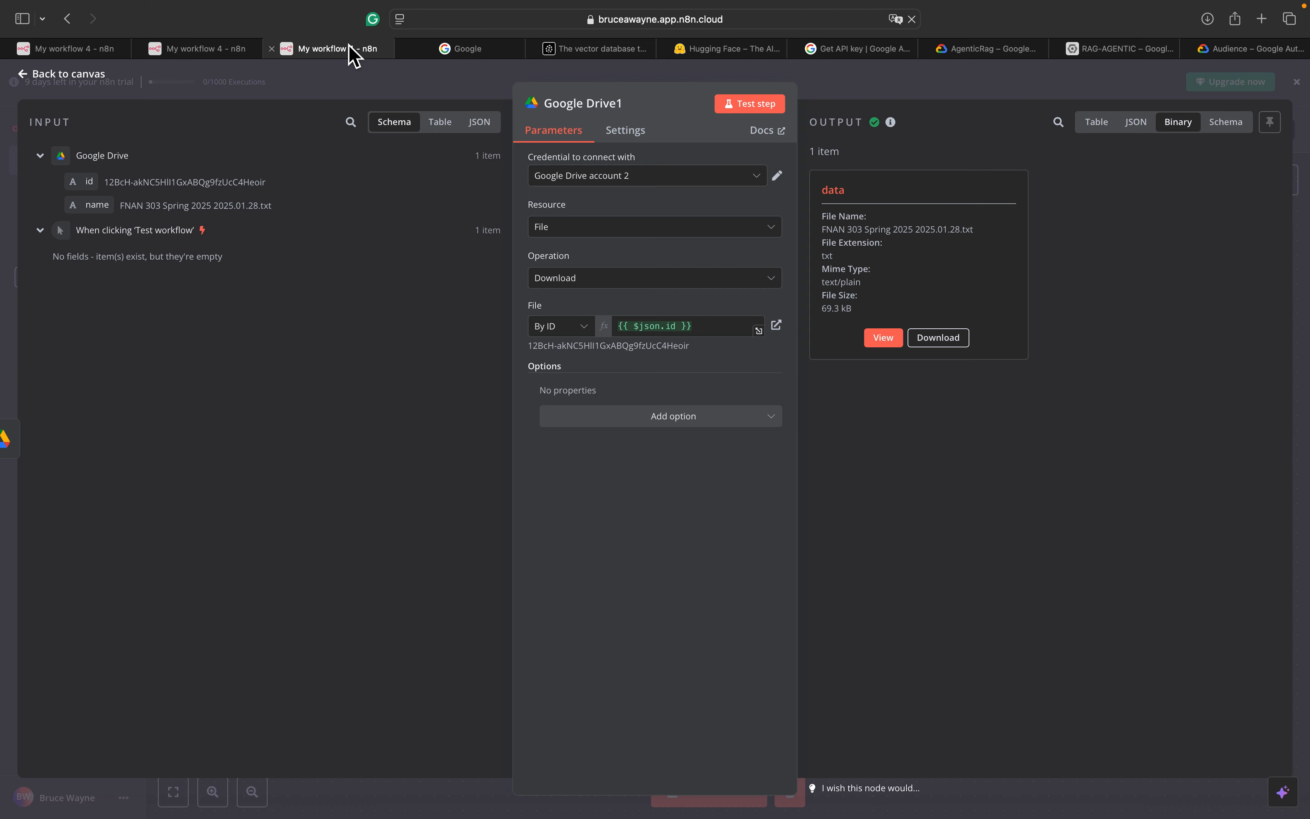
left_click(91, 76)
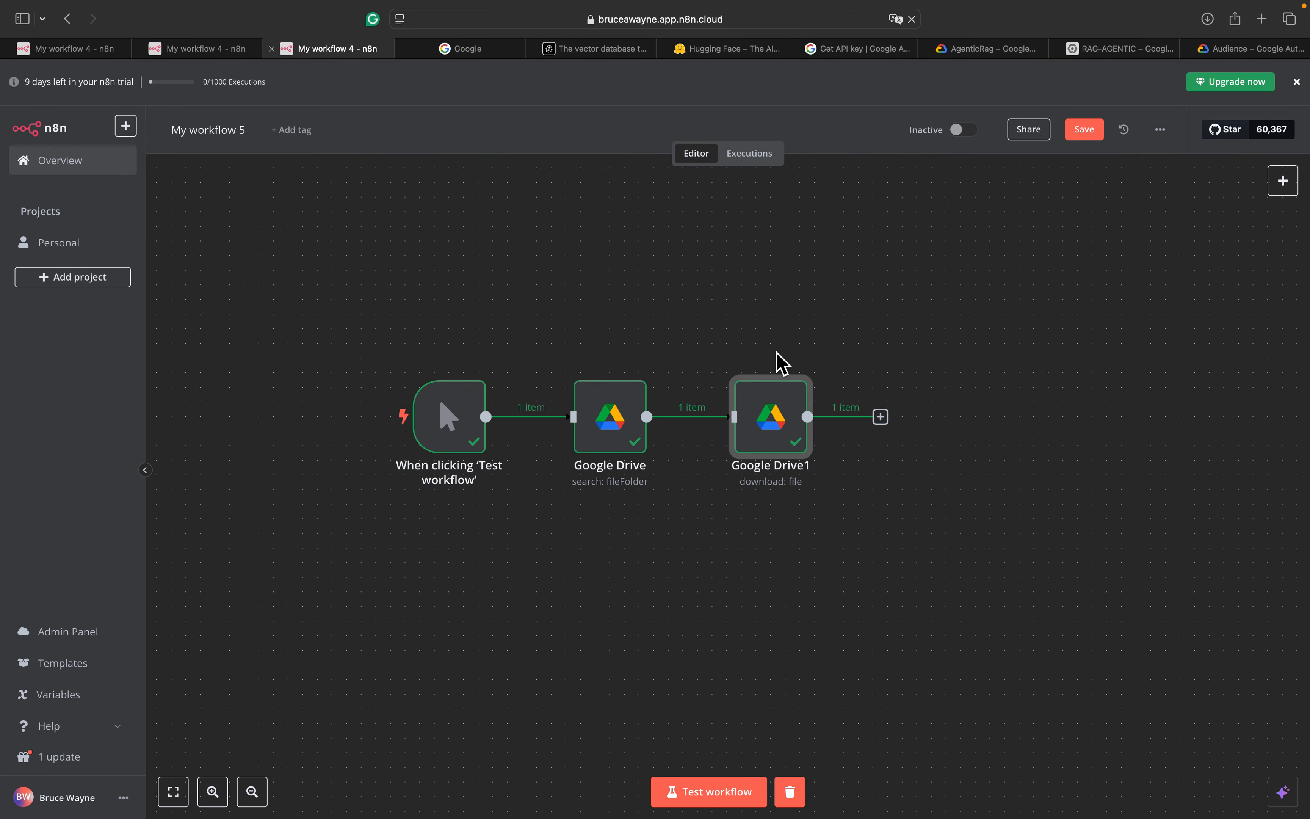
Add a Pinecone Vector Store node after Google Drive1 using the 'Add documents to vector store' action
left_click(882, 417)
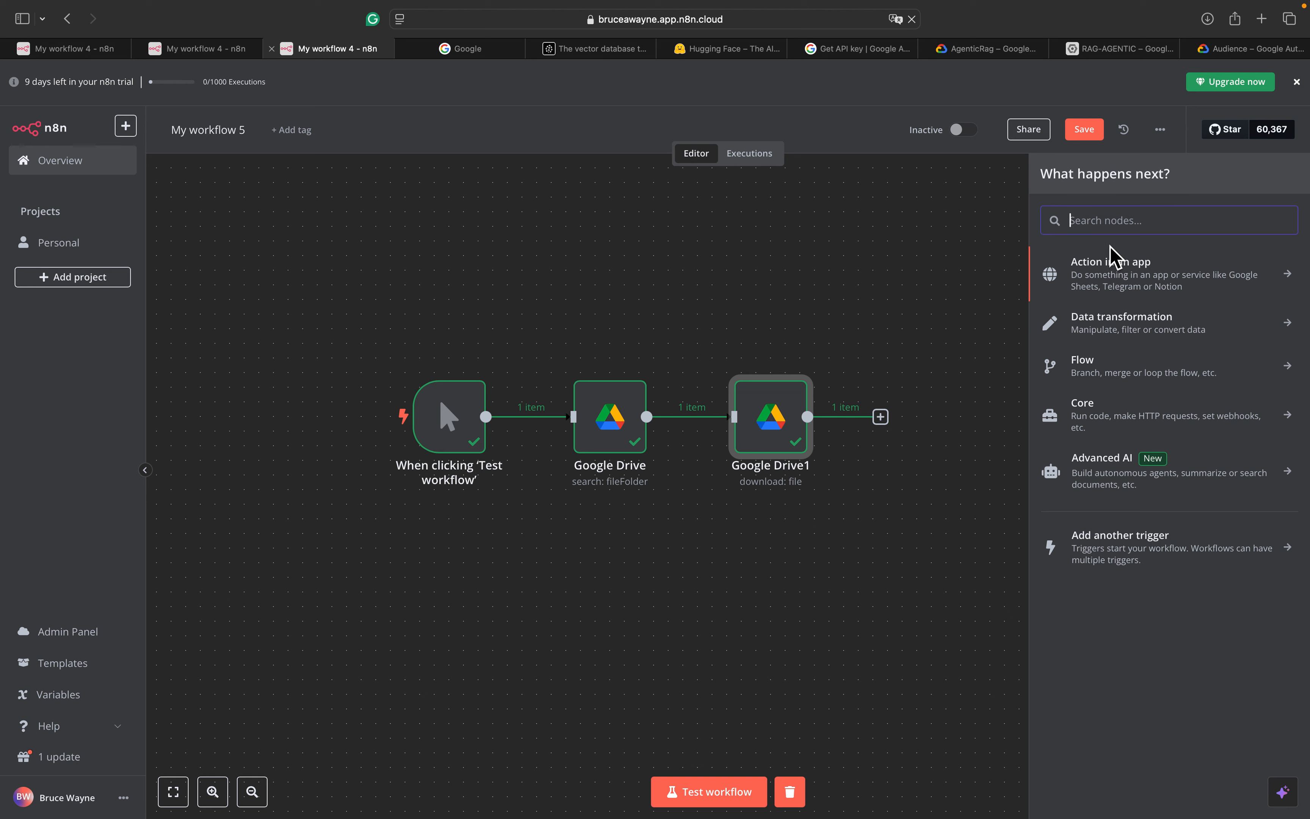
type("vectore")
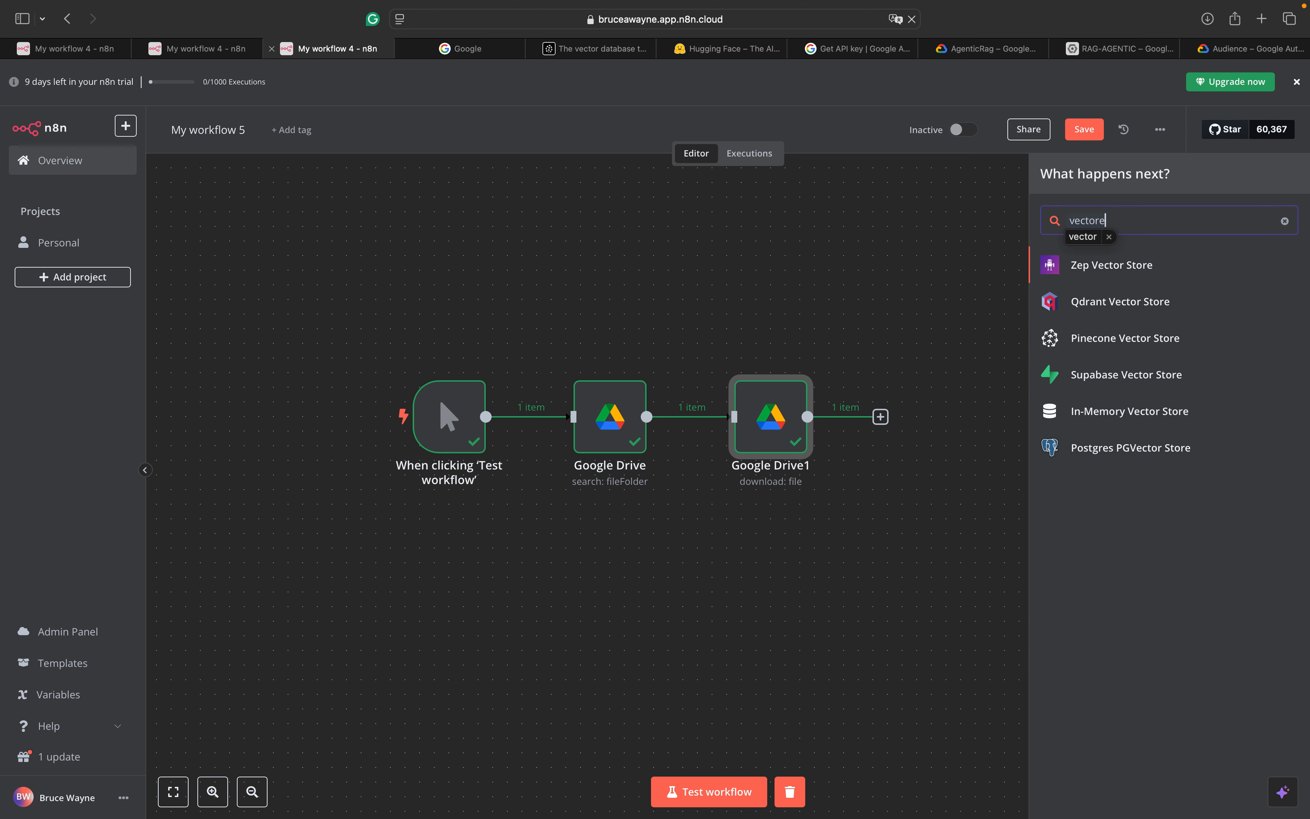
key("BackSpace")
type("e")
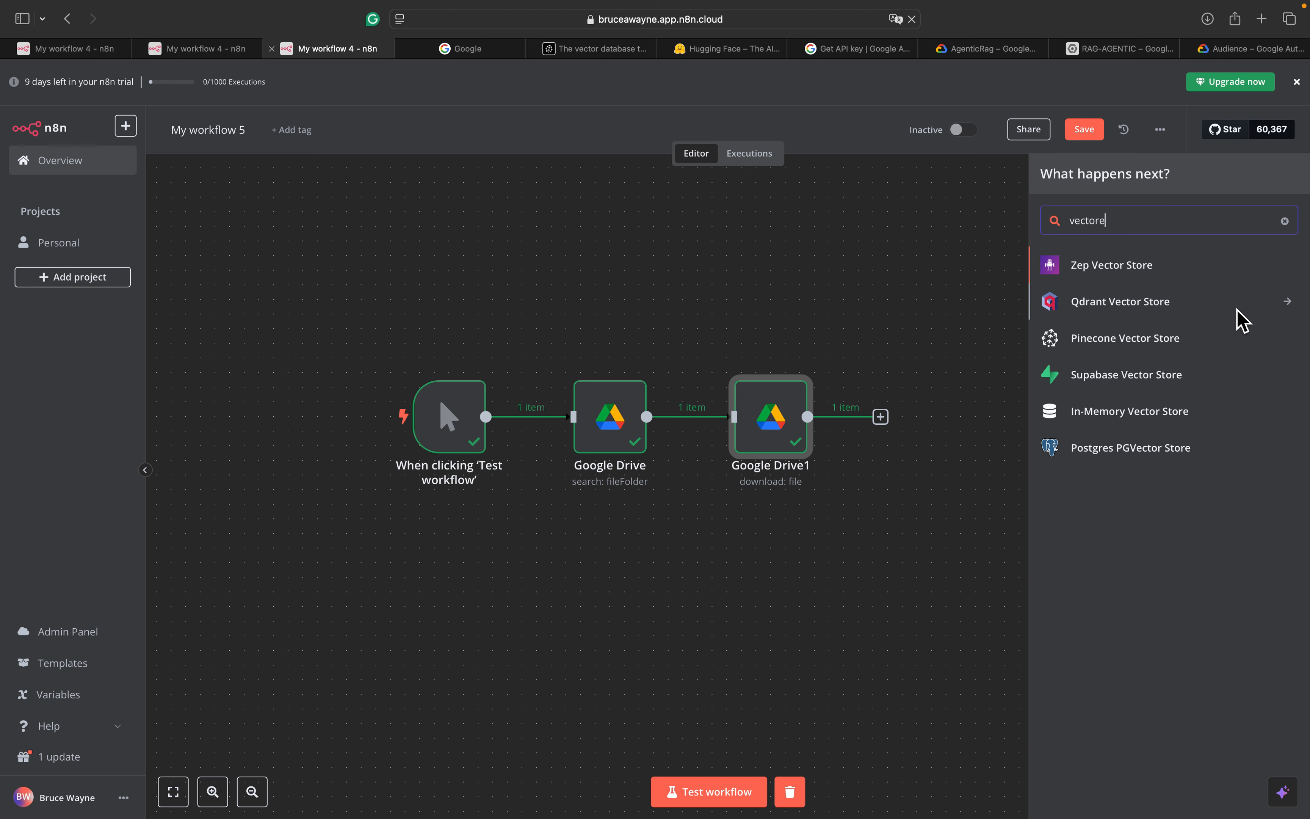
left_click(1198, 339)
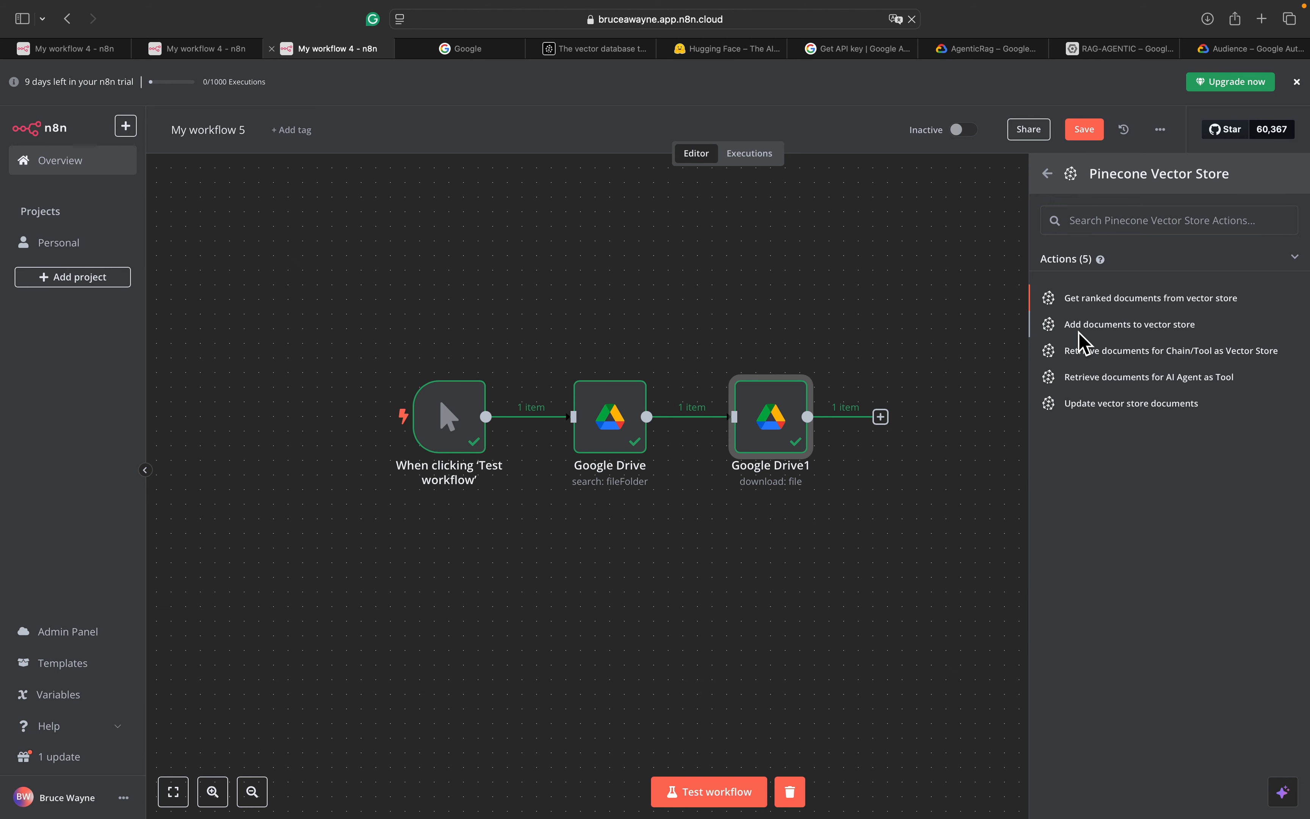
left_click(1079, 331)
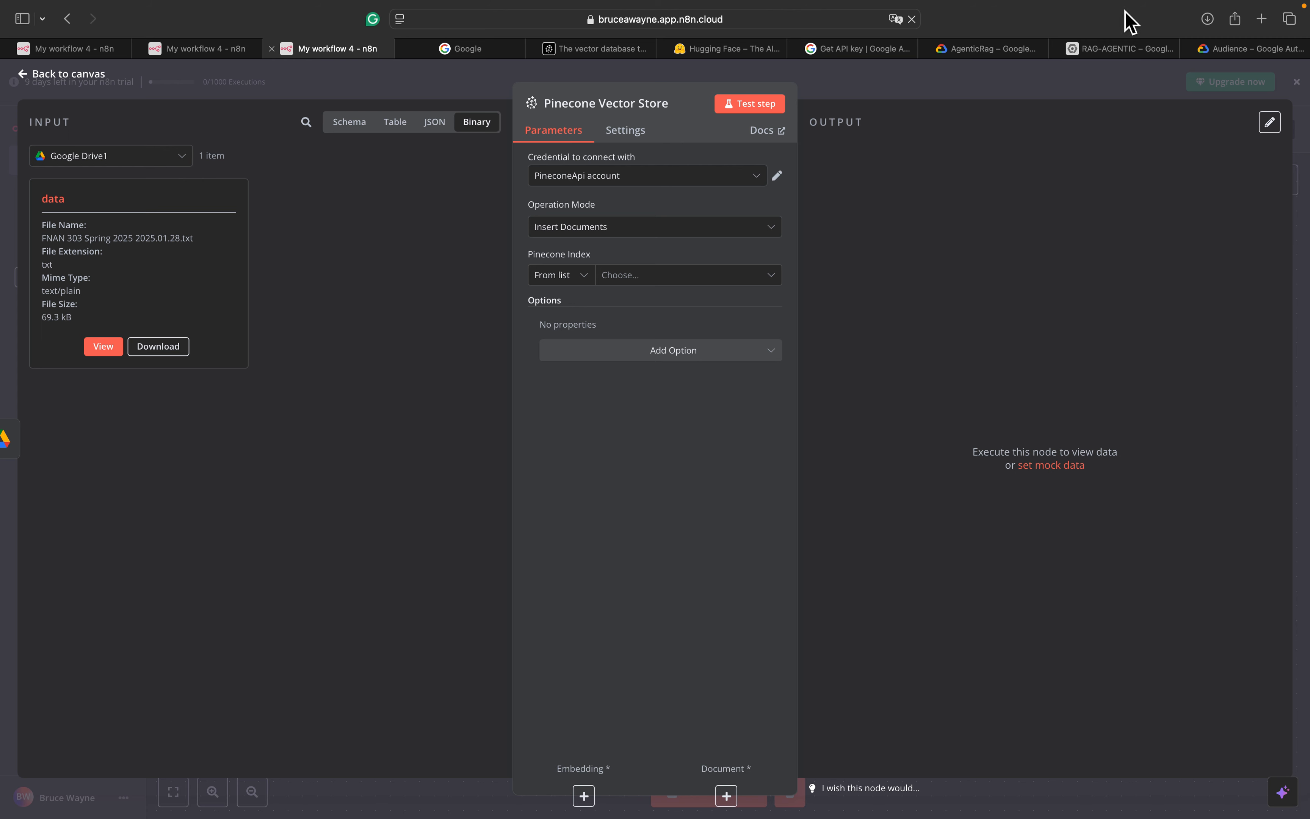
left_click(590, 50)
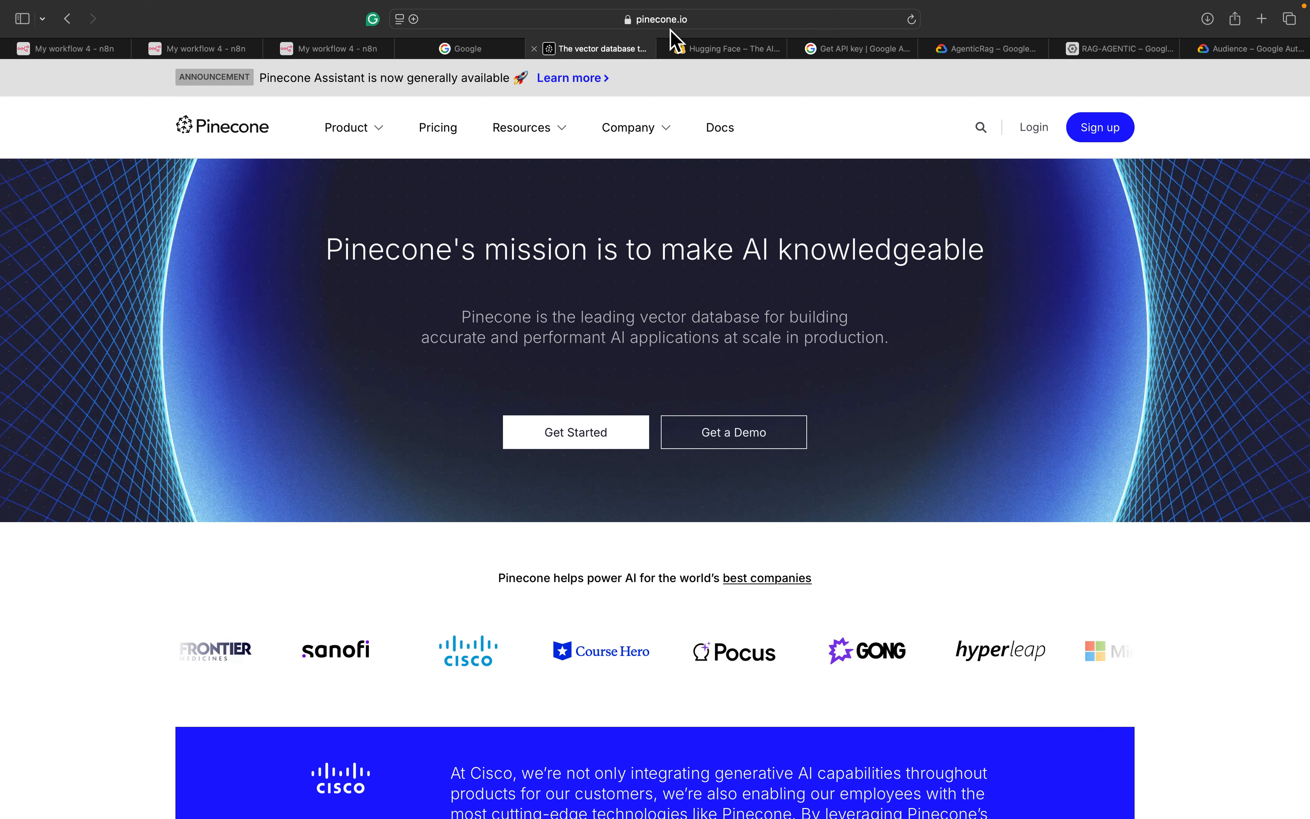
Log in to the Pinecone console with a Google account to reach the Indexes page
left_click(1110, 52)
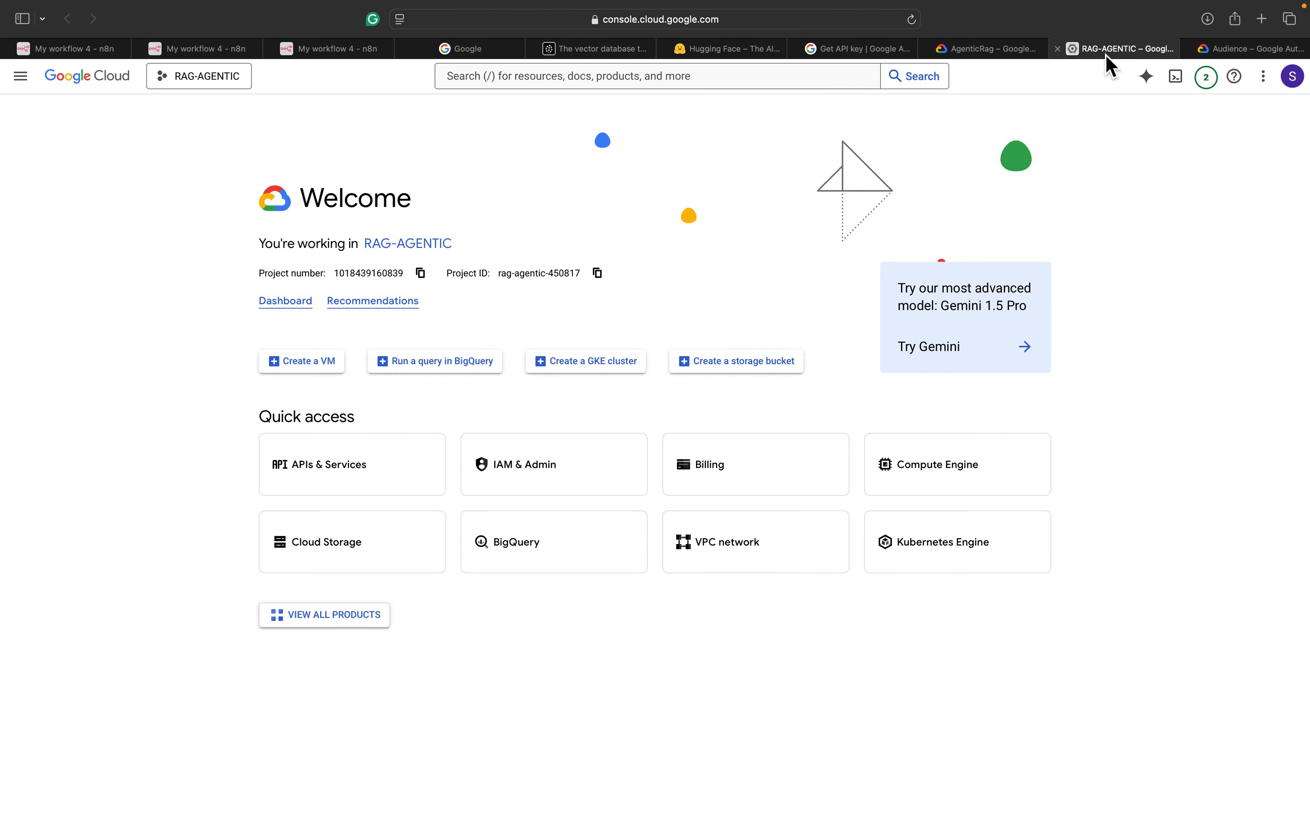
left_click(605, 51)
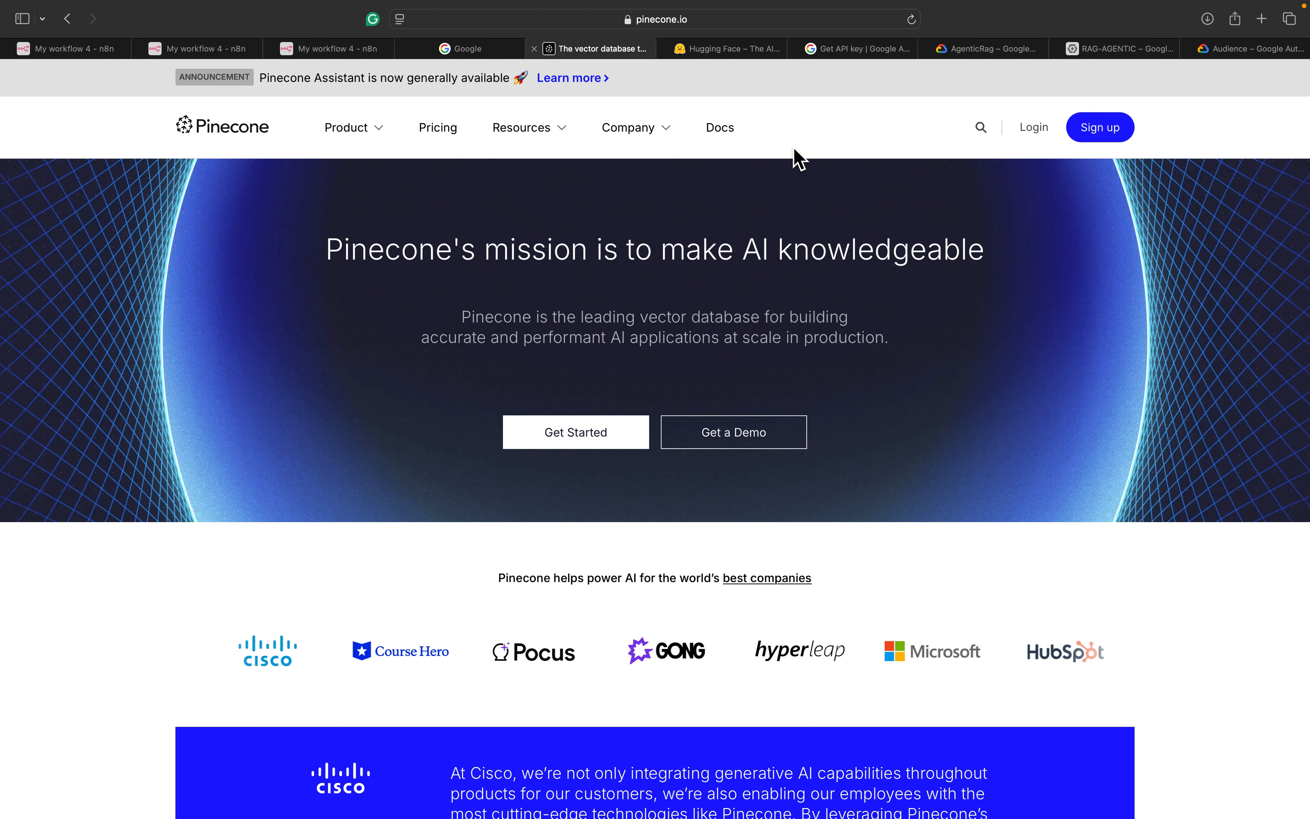
left_click(1052, 125)
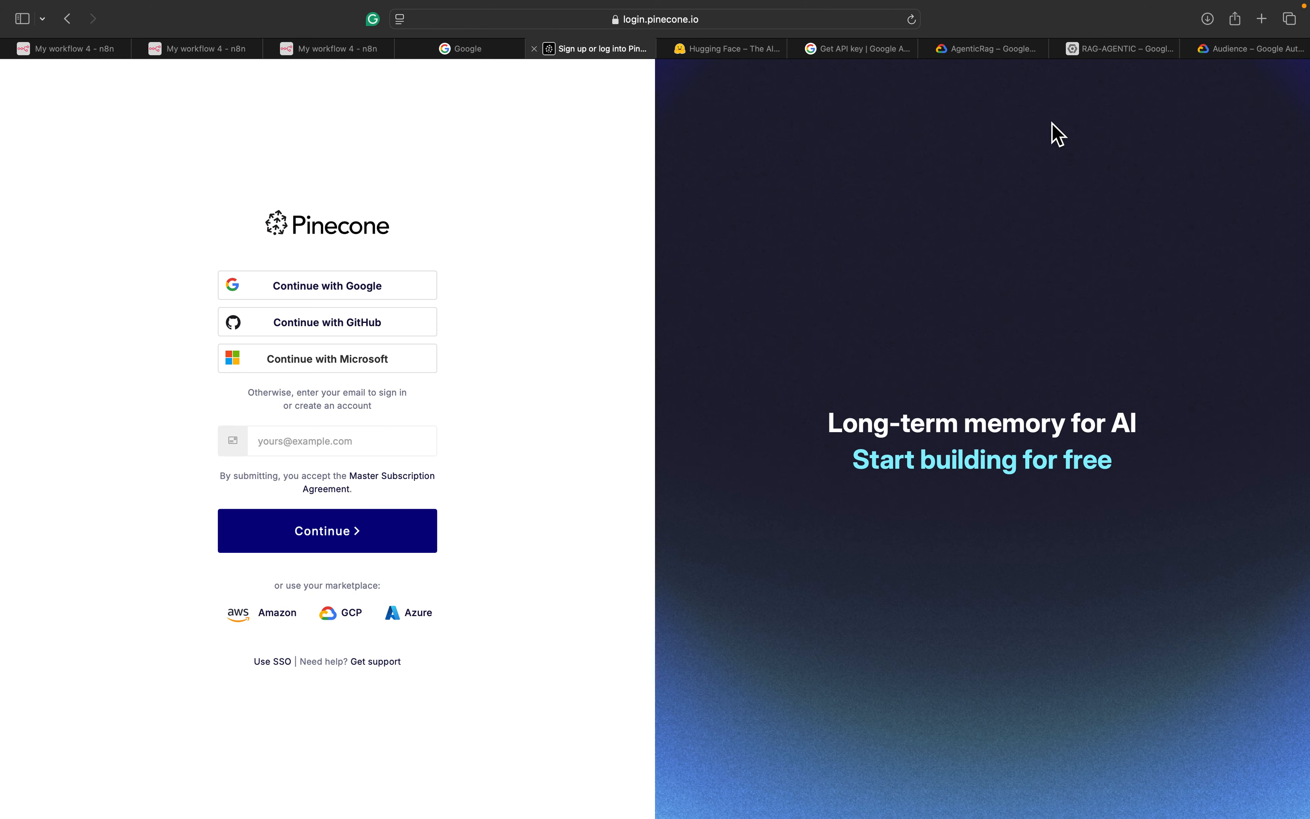
left_click(325, 287)
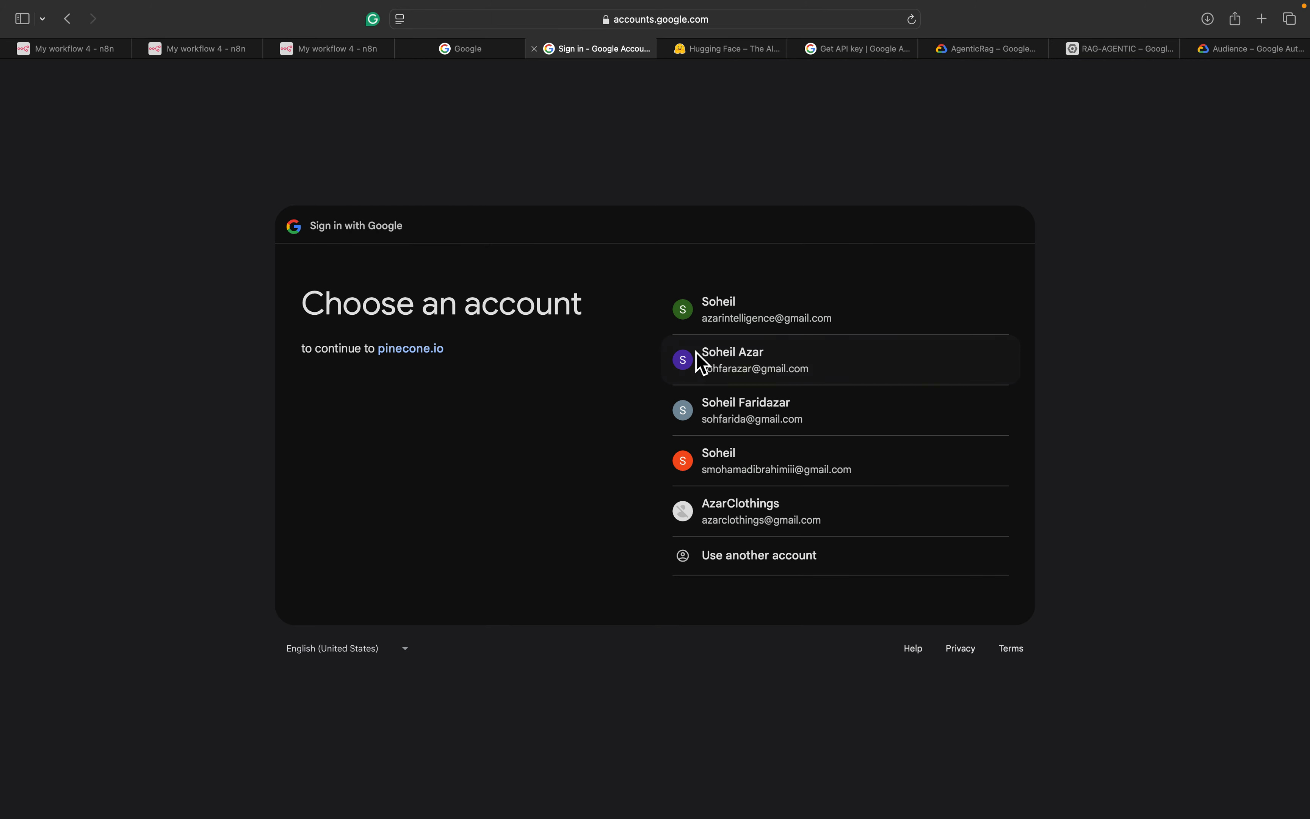
left_click(709, 361)
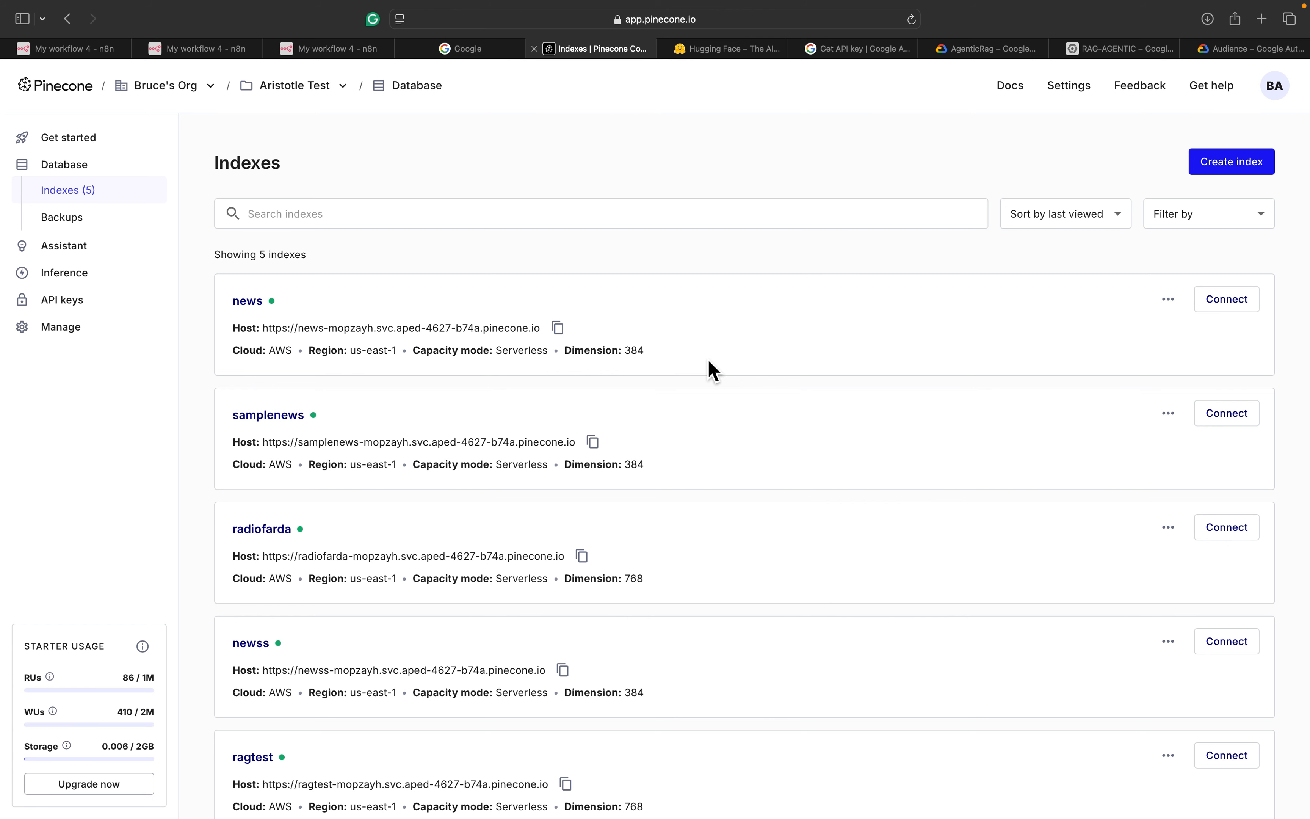
Create a Pinecone API key named RAG and copy its value
left_click(63, 303)
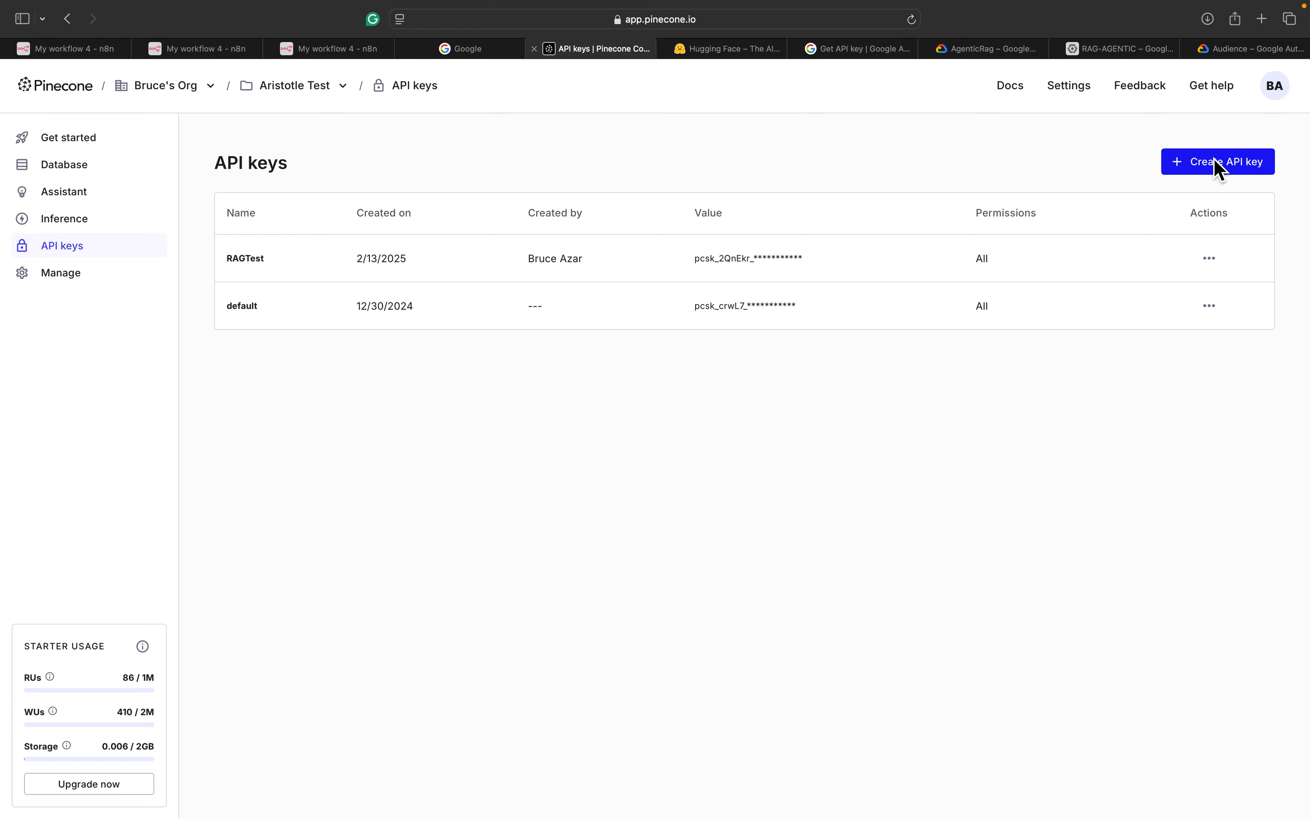
left_click(1250, 164)
type("RAG")
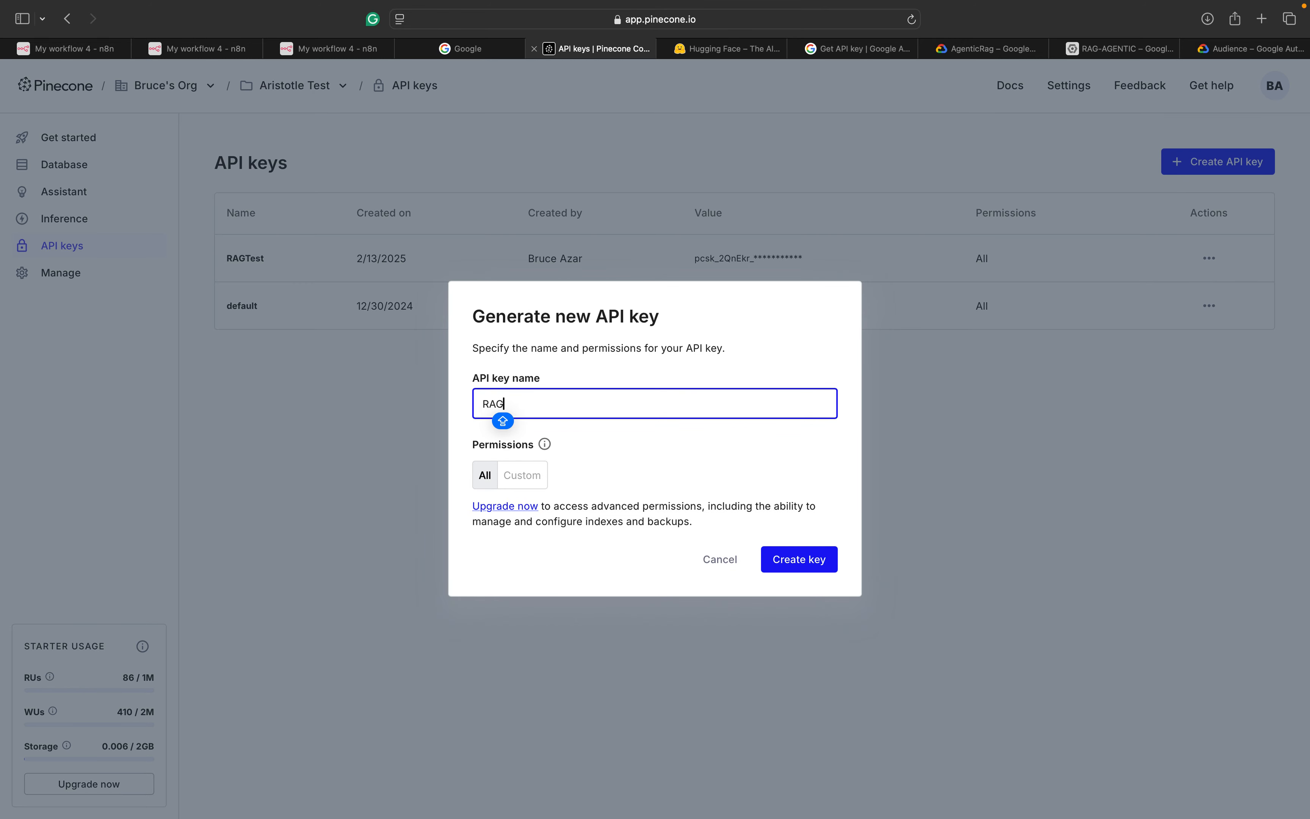
left_click(821, 559)
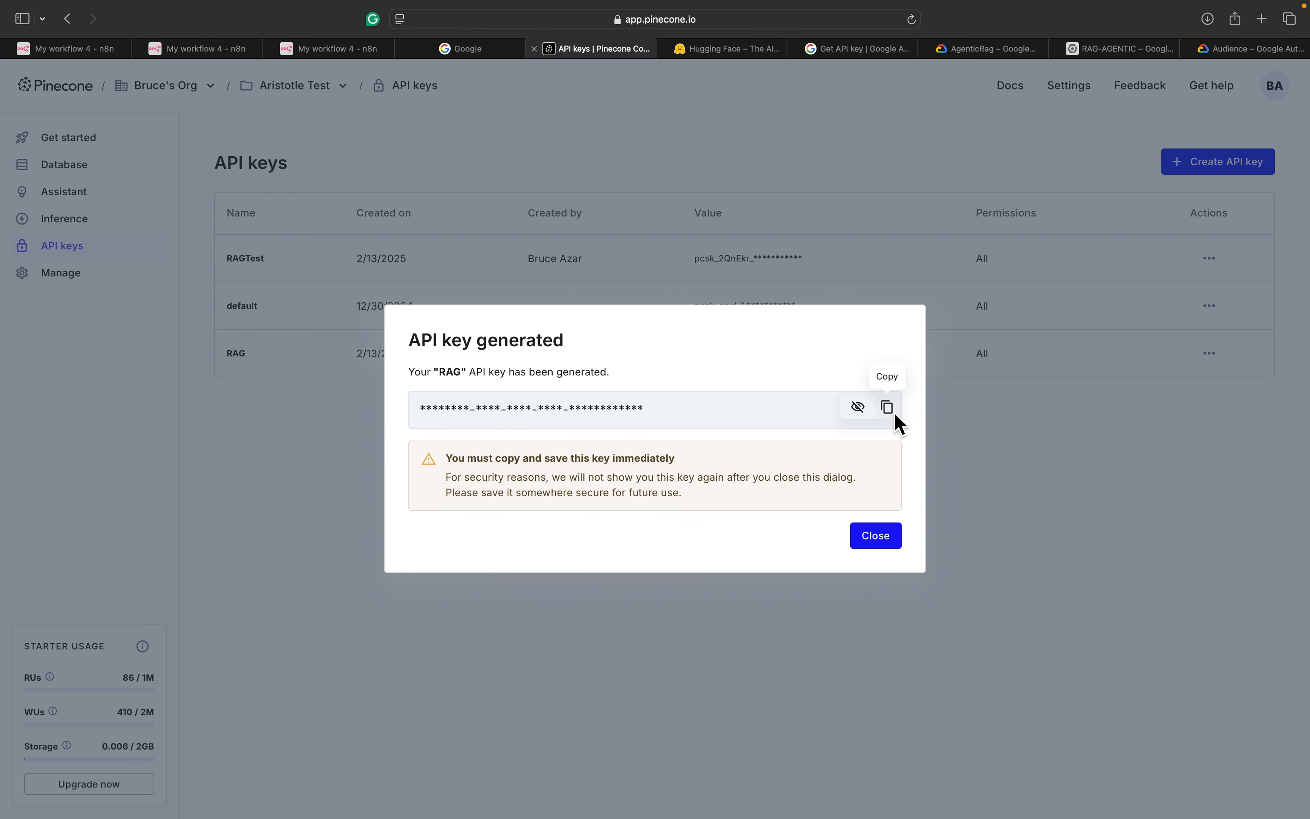
left_click(896, 411)
left_click(368, 55)
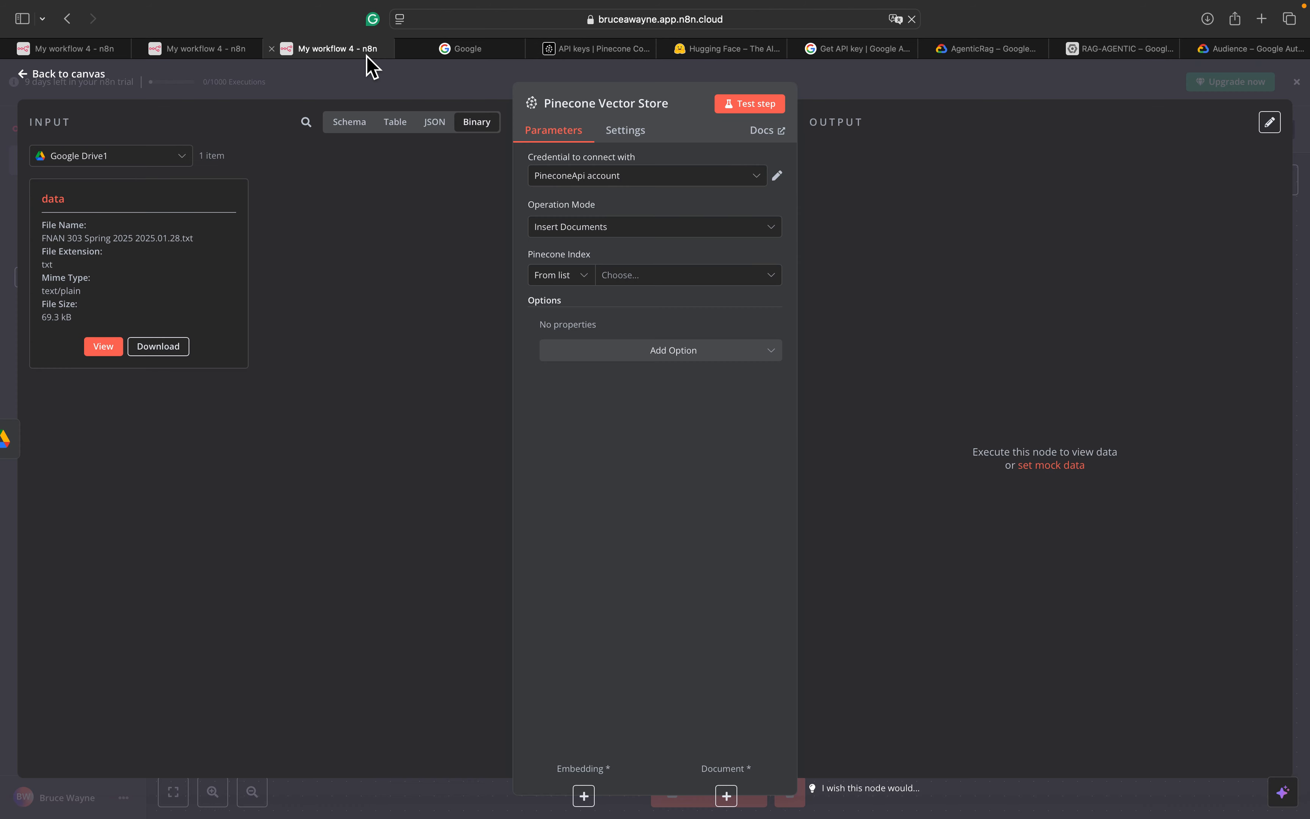
Create the PineconeApi account 2 credential with the pasted API key and save it successfully
left_click(187, 50)
left_click(342, 53)
left_click(576, 180)
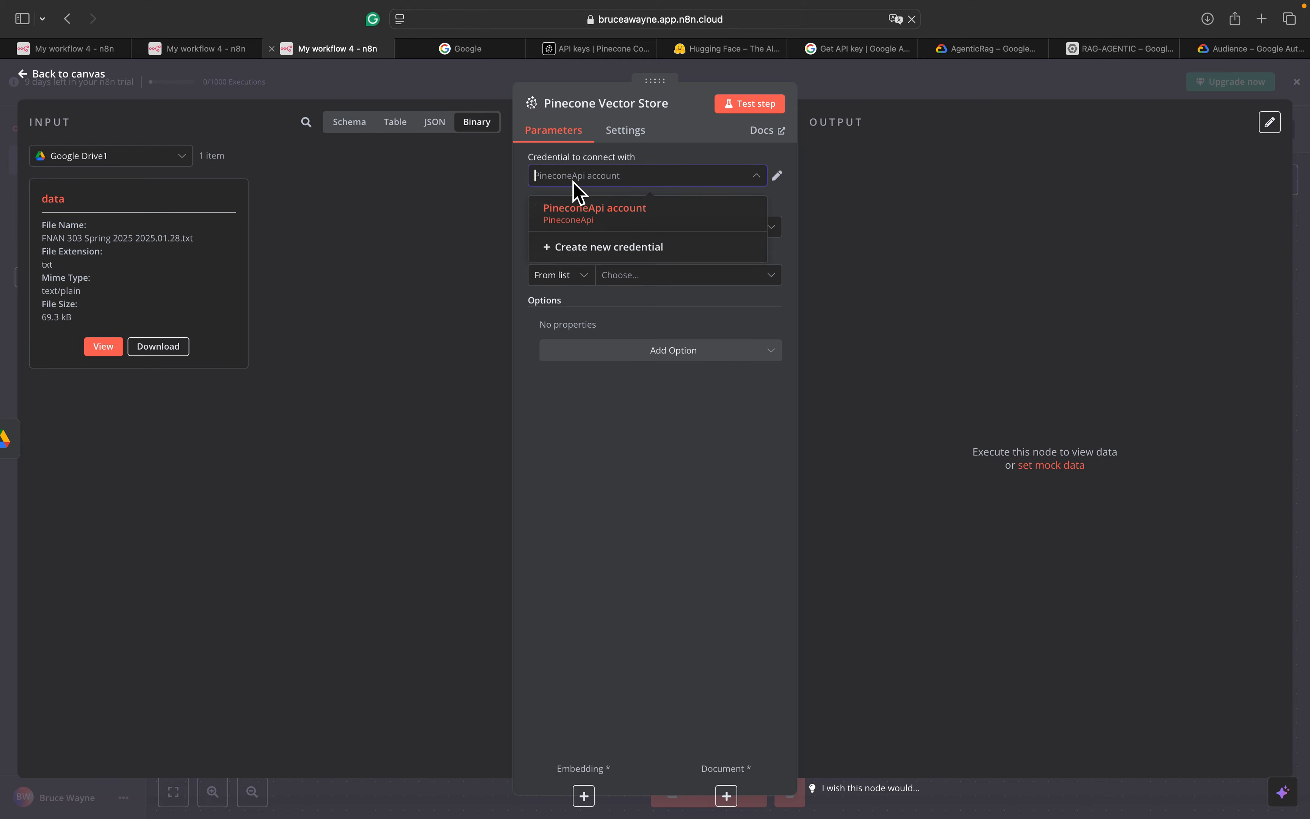
left_click(609, 254)
left_click(506, 342)
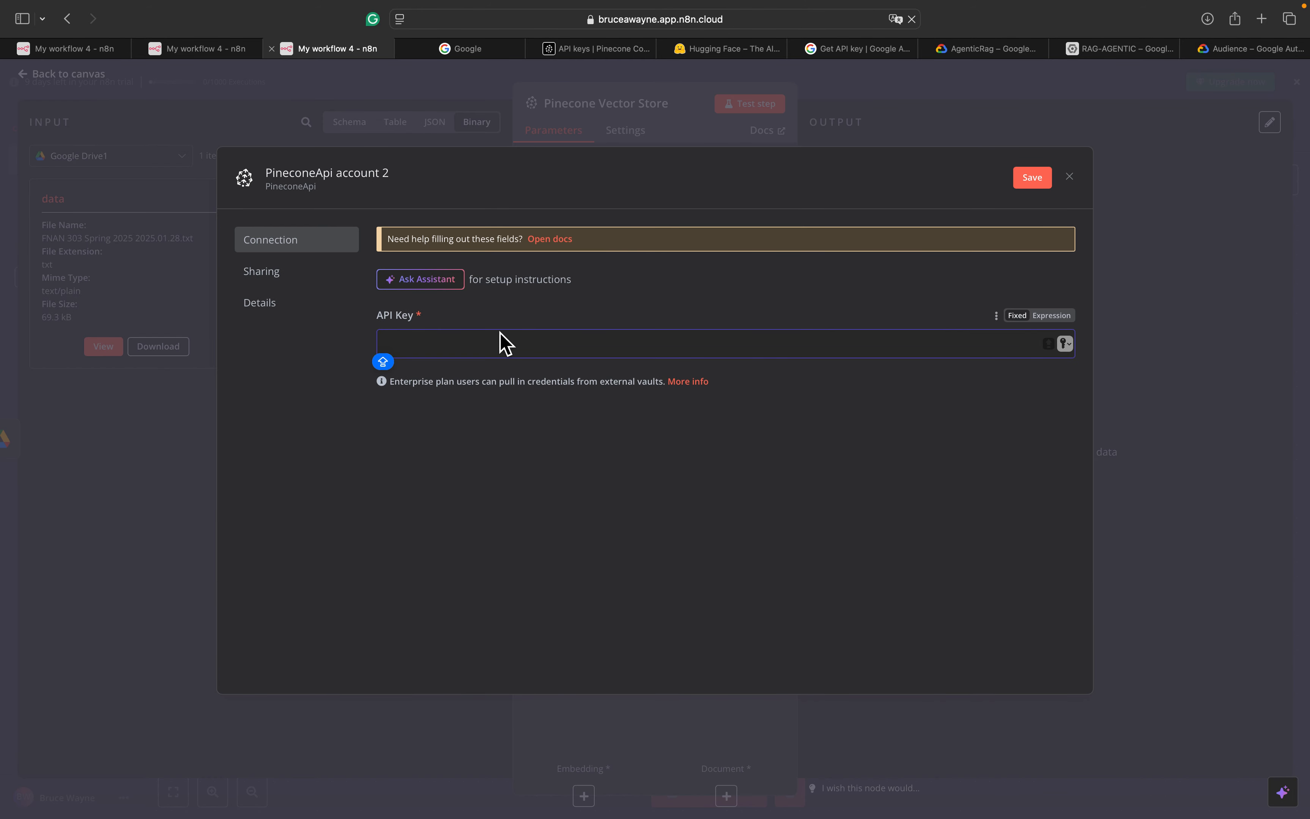
key("super+v")
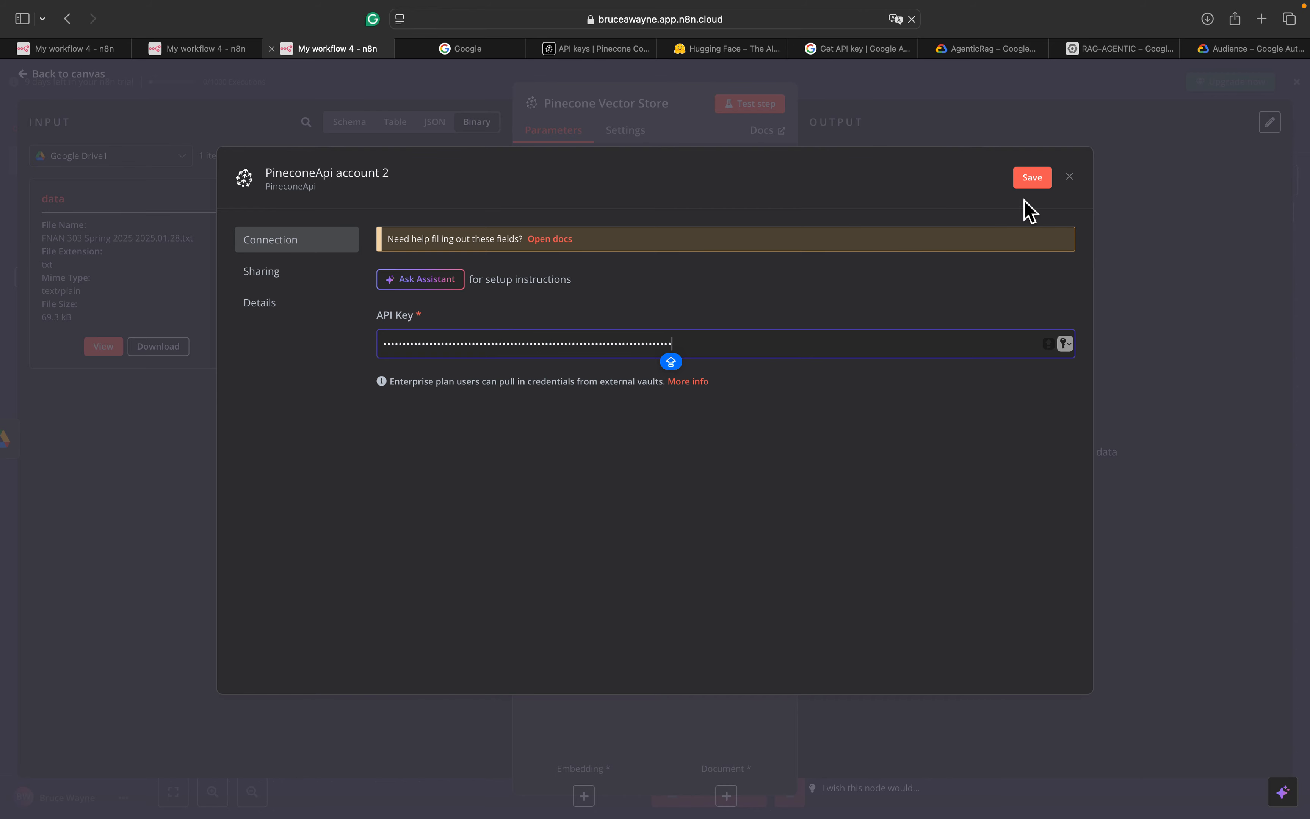
left_click(1030, 183)
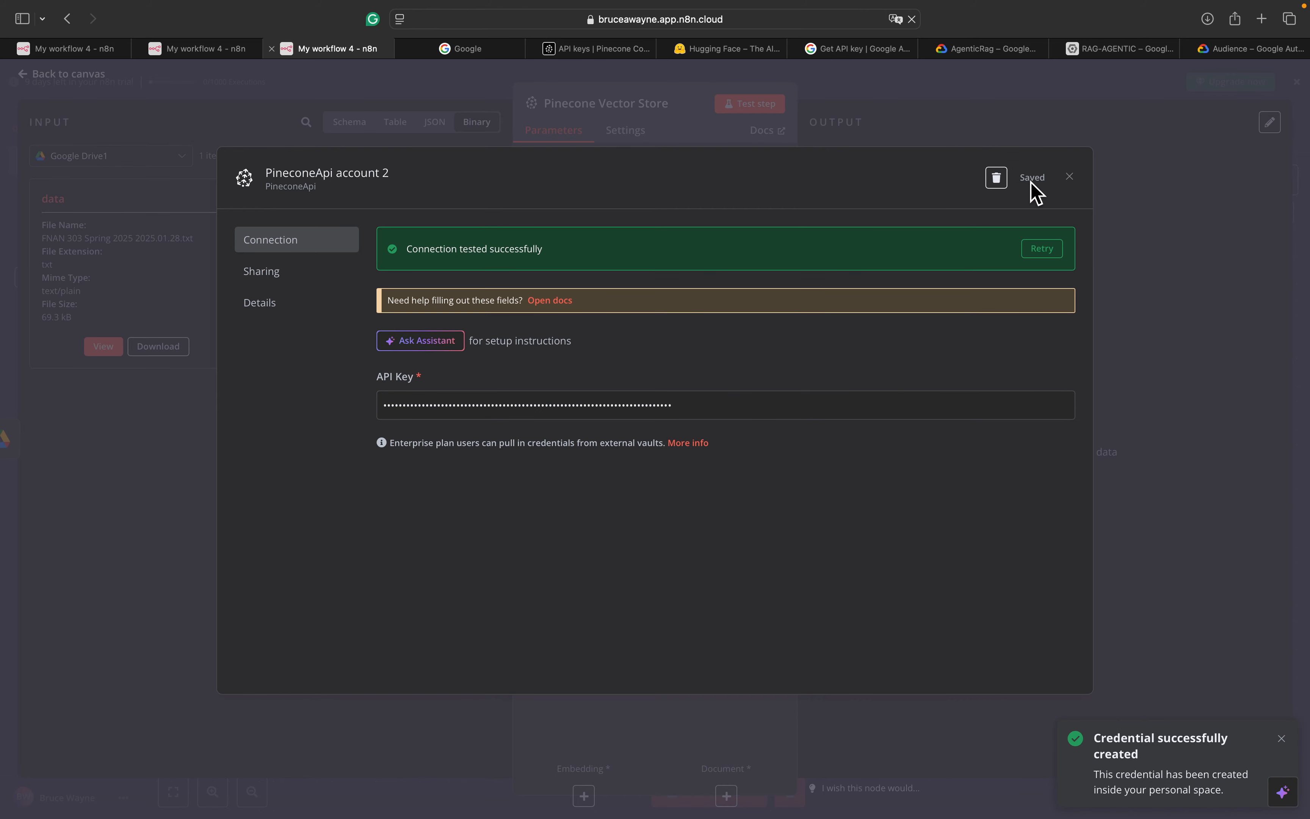
left_click(1071, 178)
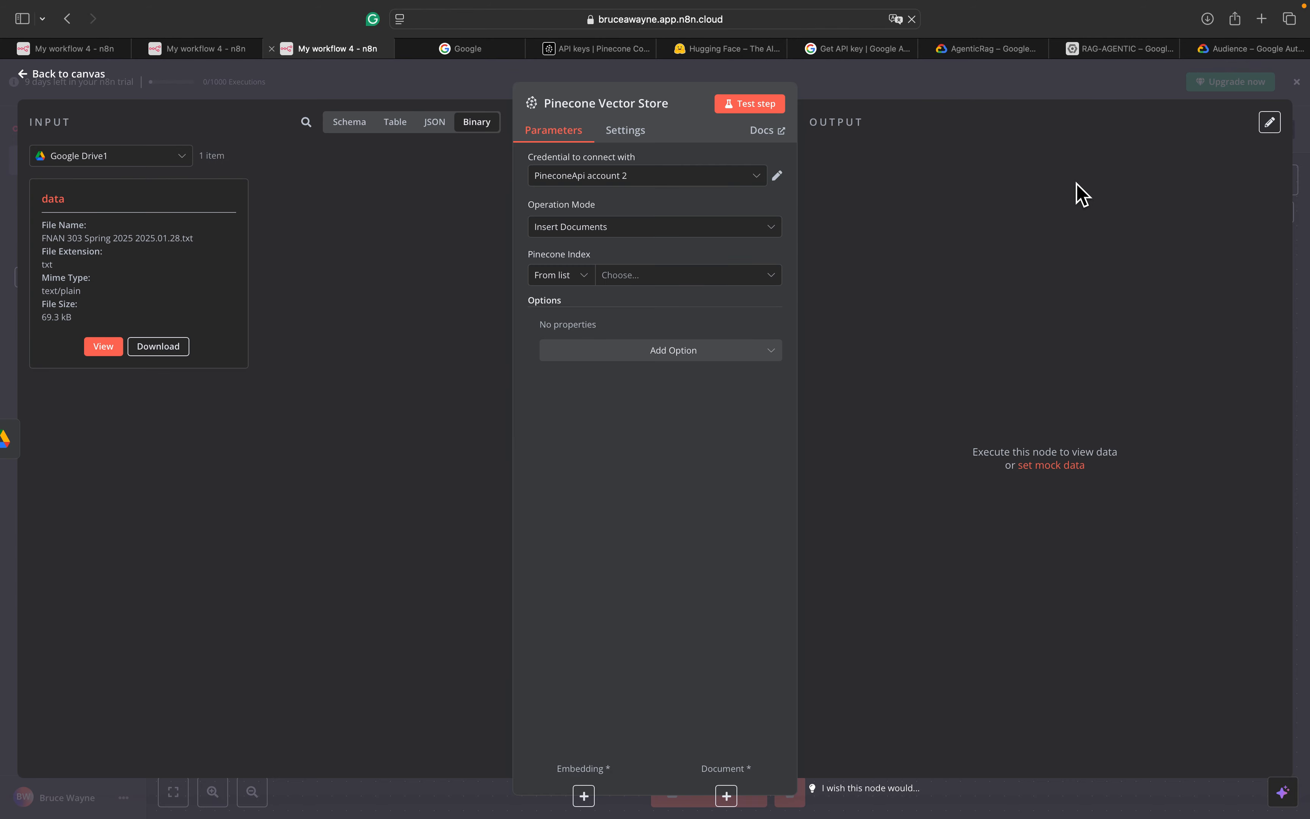
Reopen the Pinecone Vector Store node from the canvas, then go back to Pinecone's API keys page
left_click(54, 81)
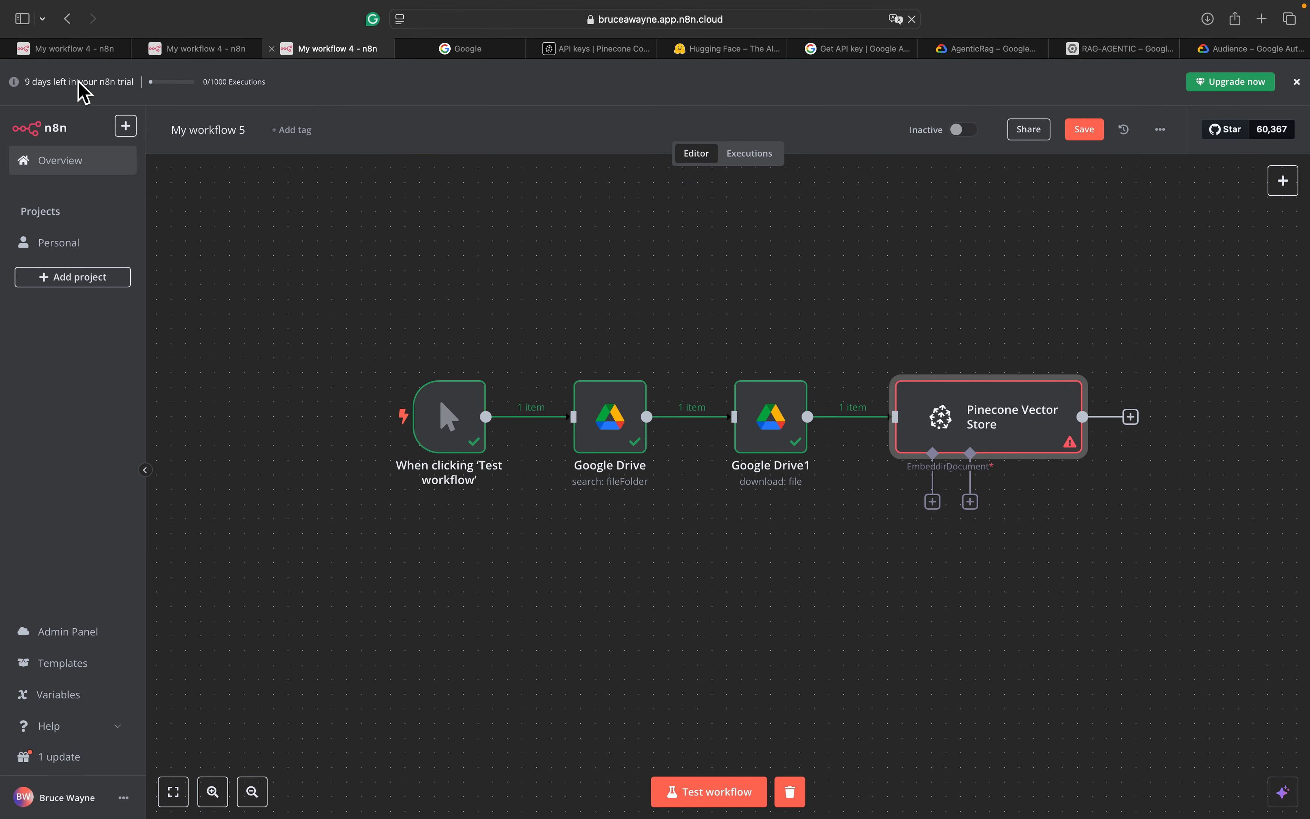
scroll(871, 325, "right", 5)
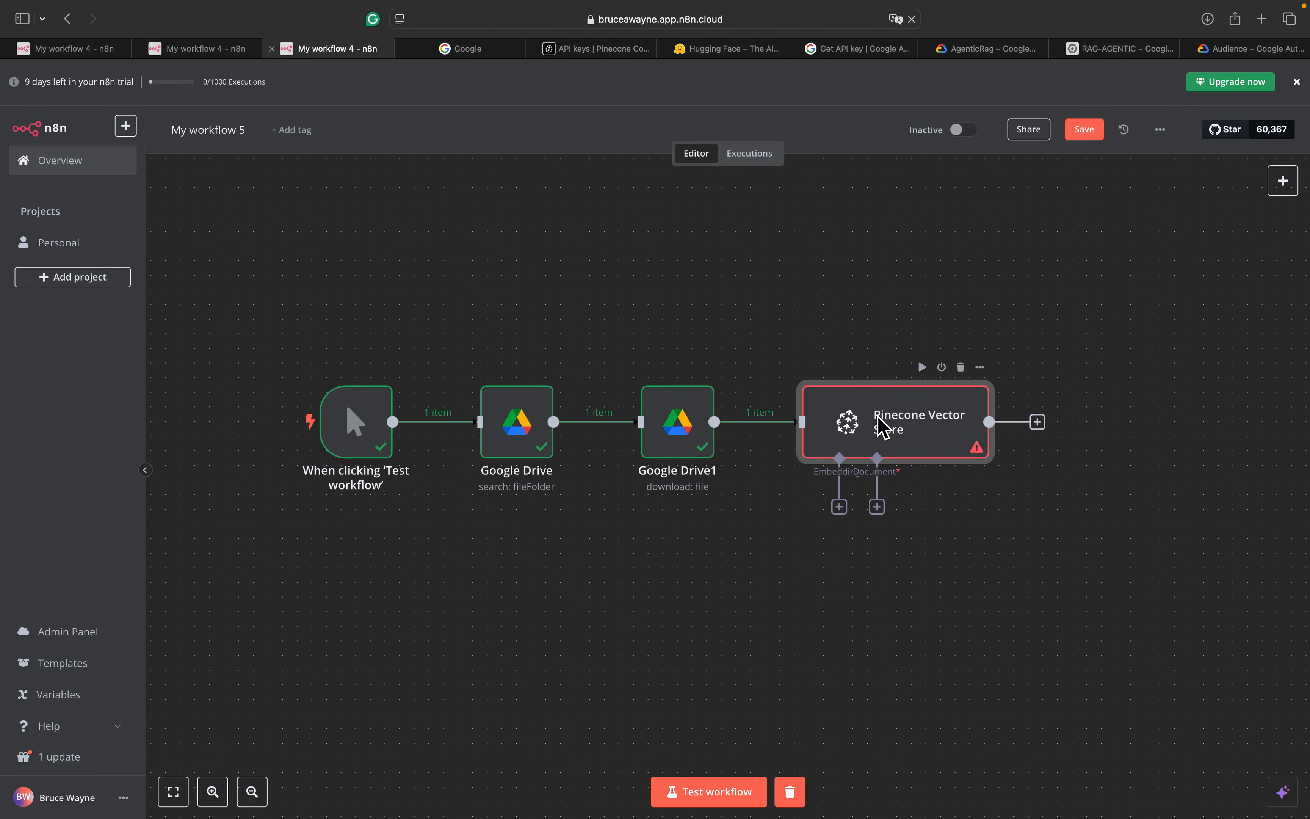
double_click(884, 428)
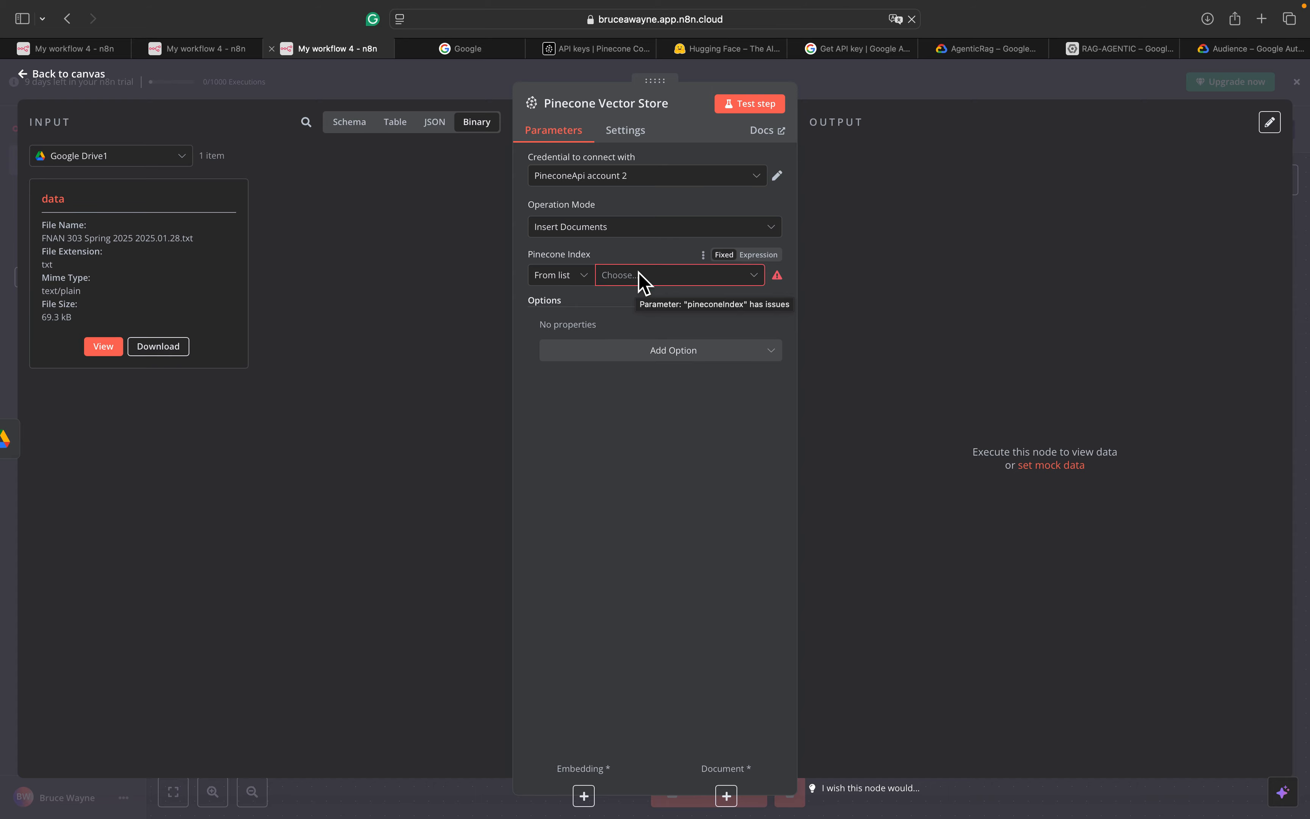
left_click(600, 50)
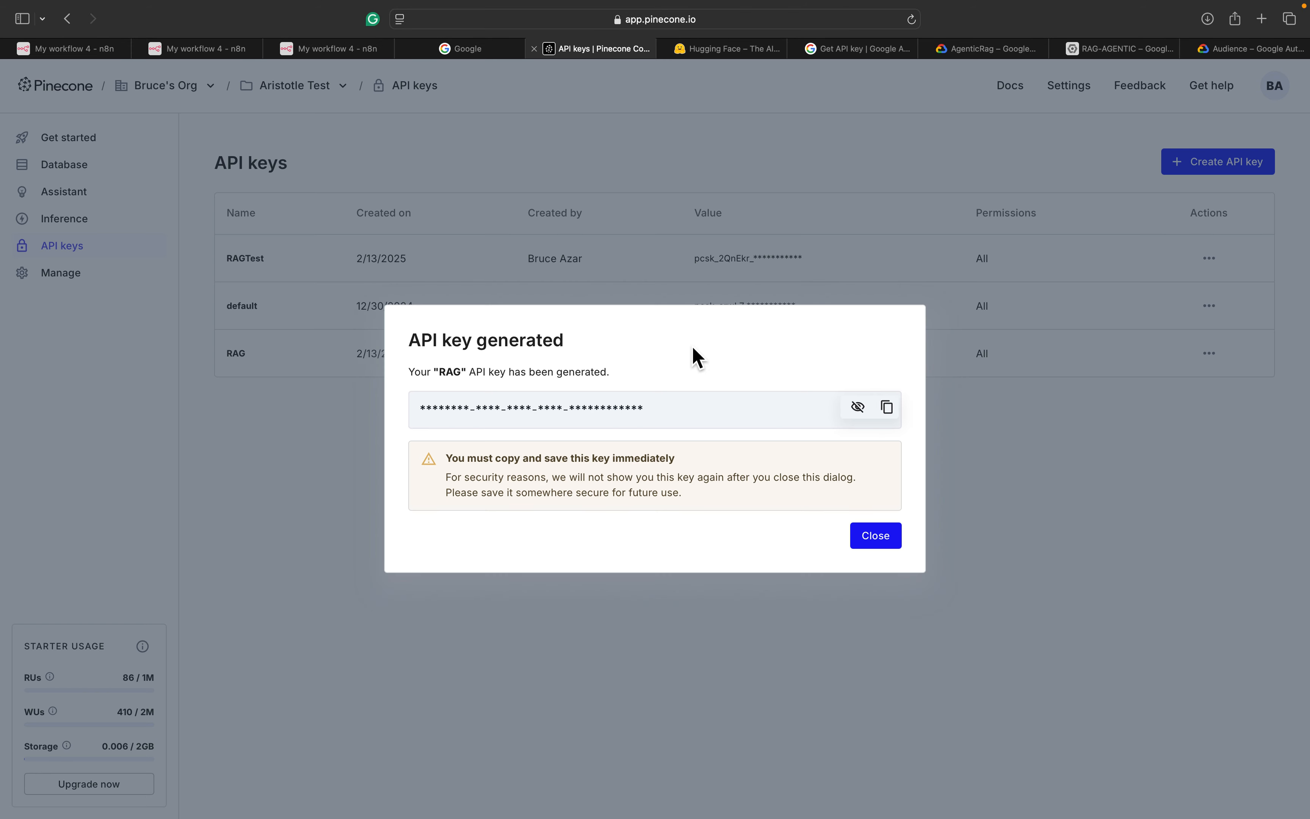
Delete the news index from Pinecone's Database, confirming with its name
left_click(872, 537)
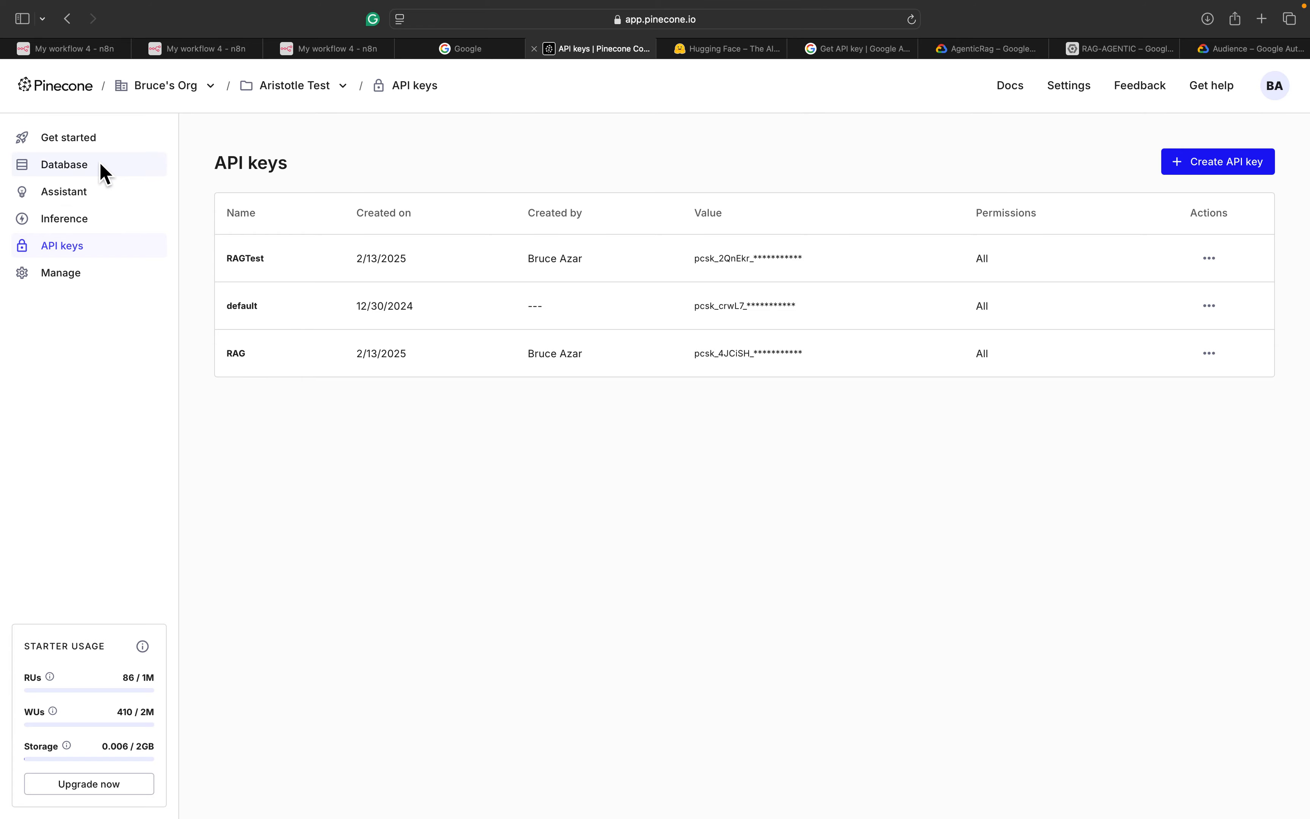
left_click(91, 142)
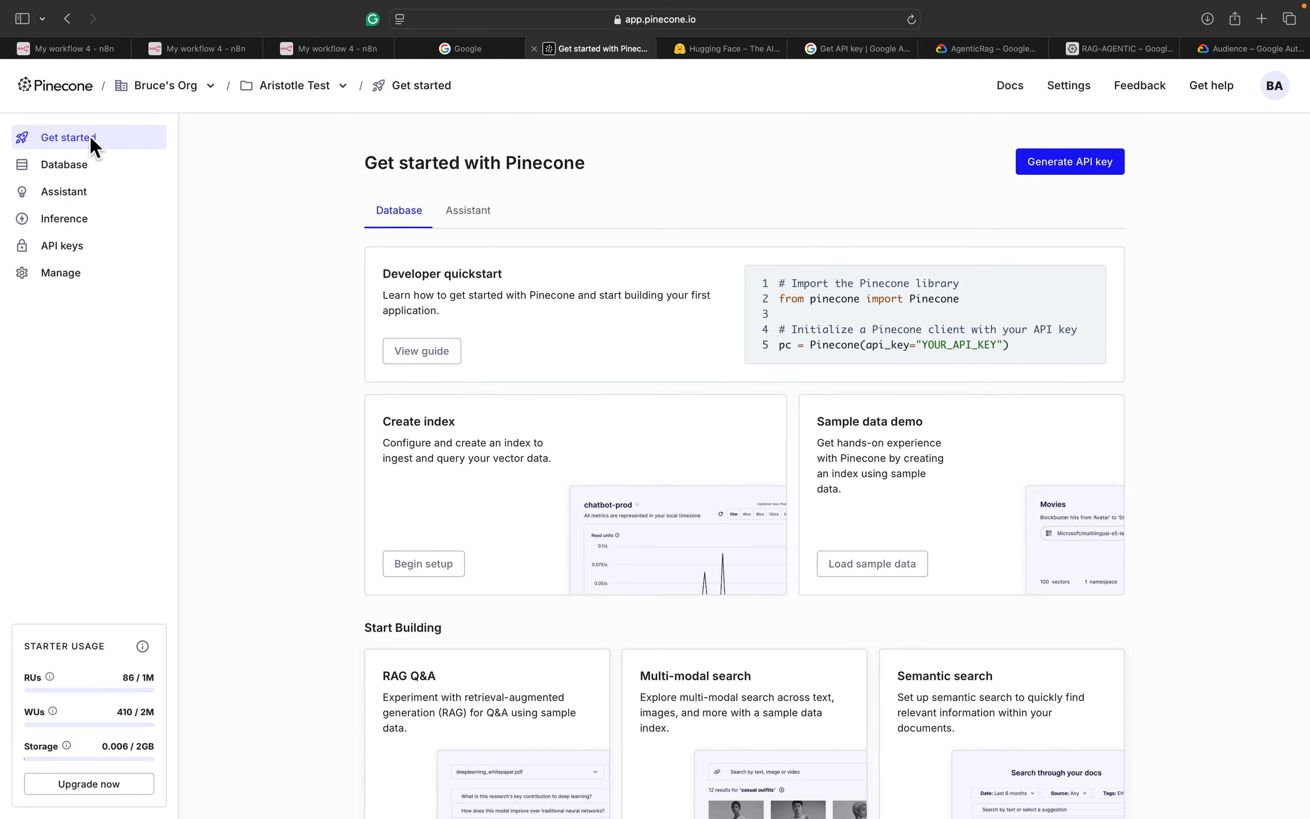
left_click(61, 178)
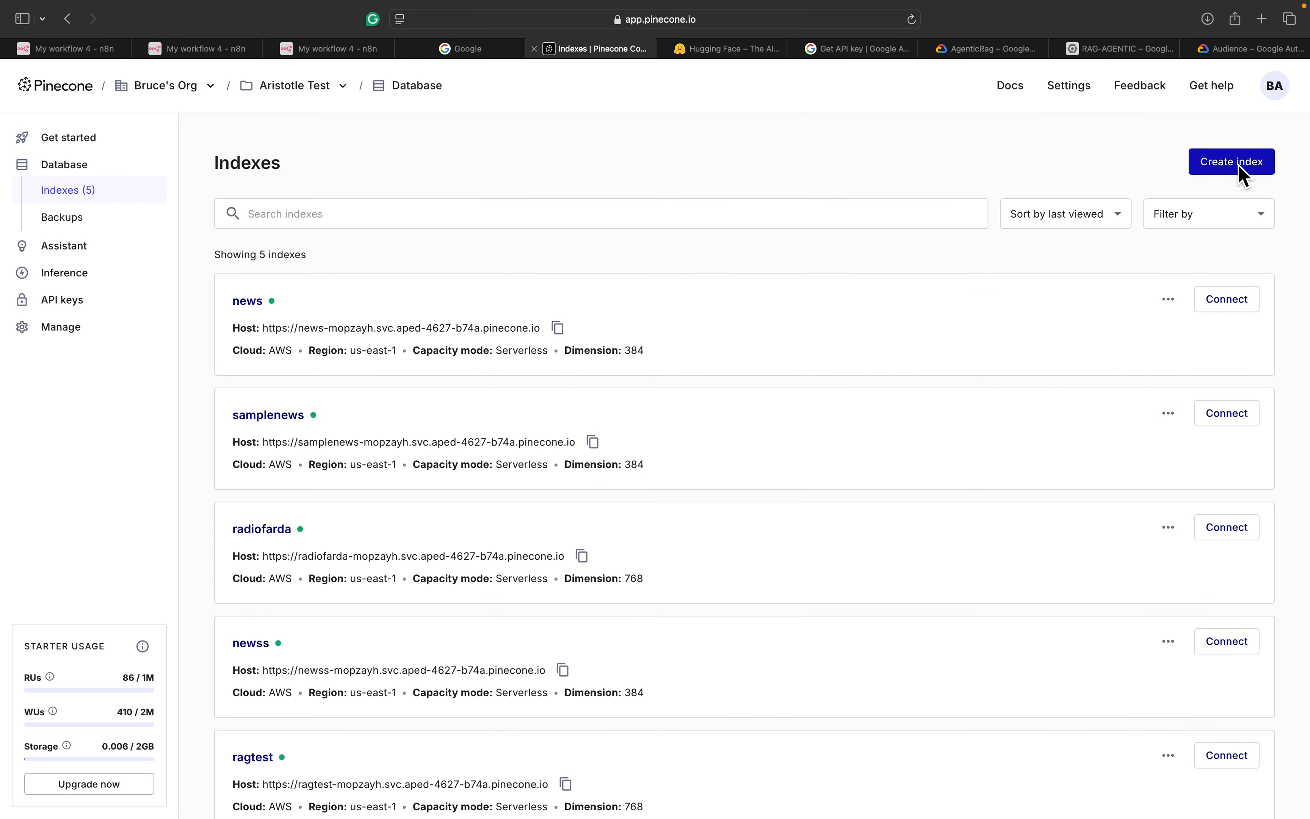
left_click(1168, 301)
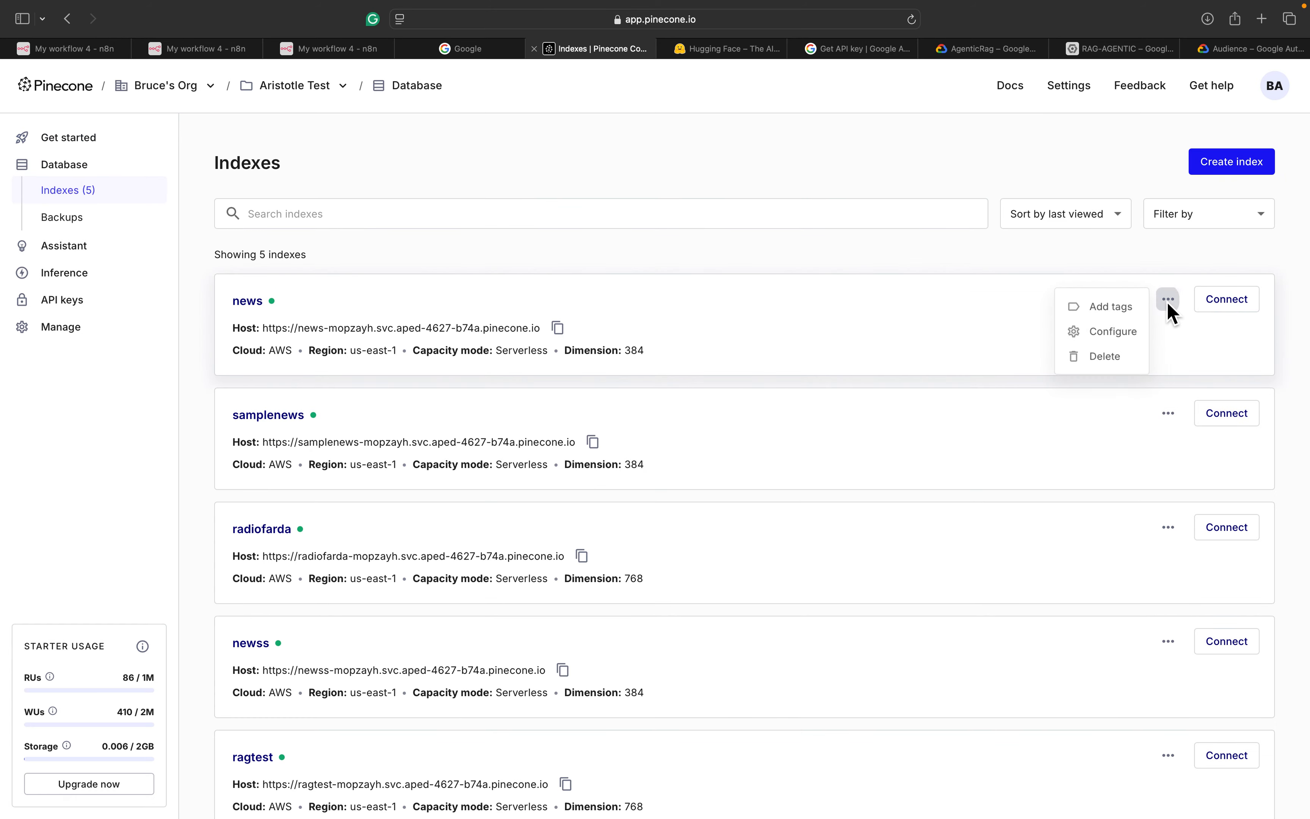
left_click(1118, 357)
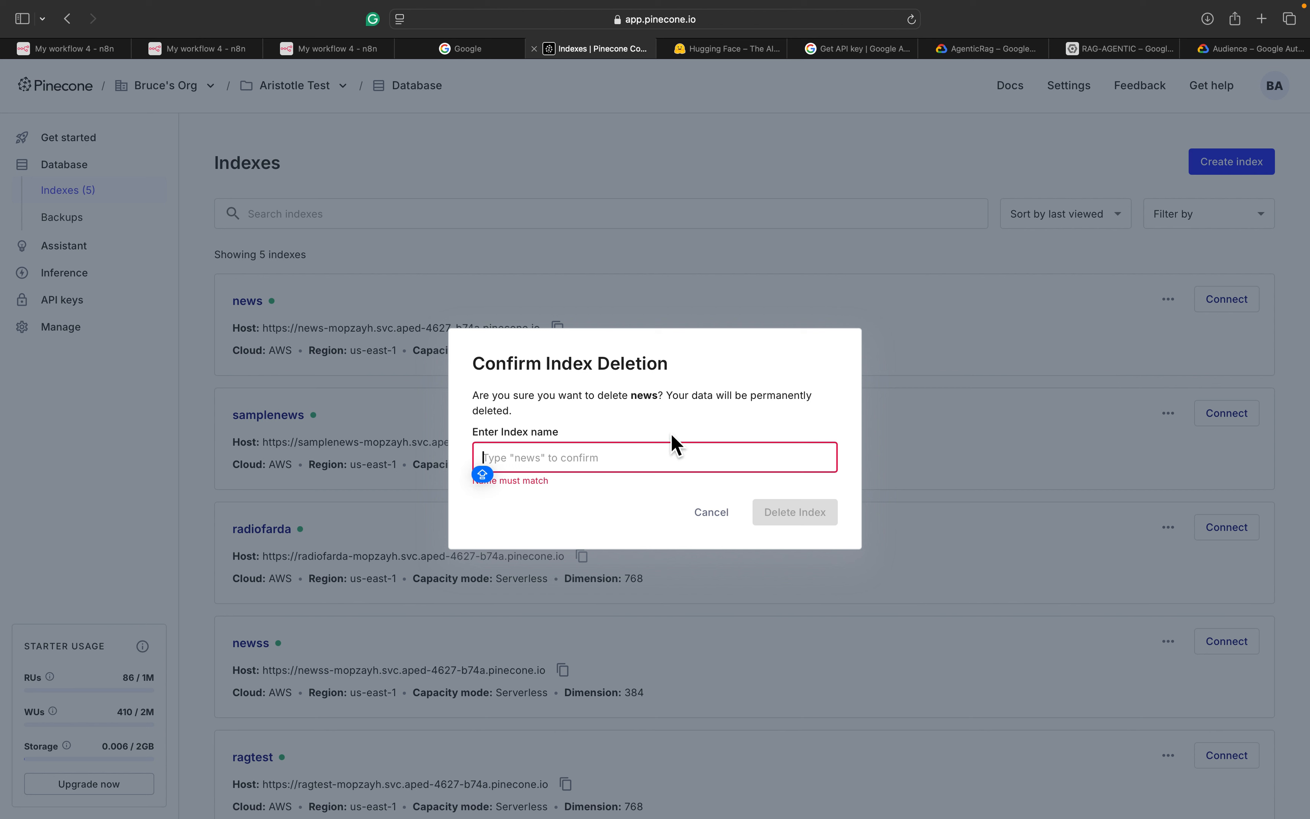
left_click(637, 403)
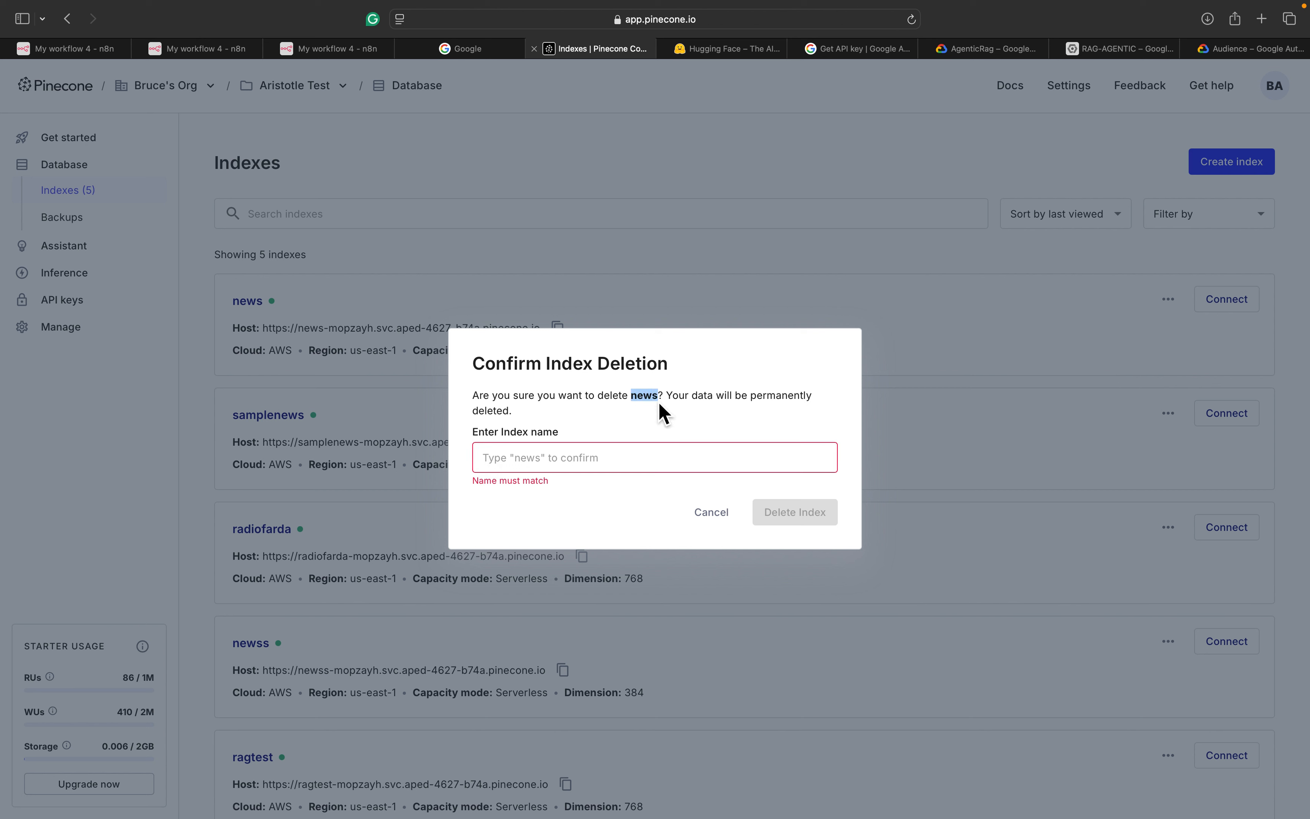
left_click(581, 459)
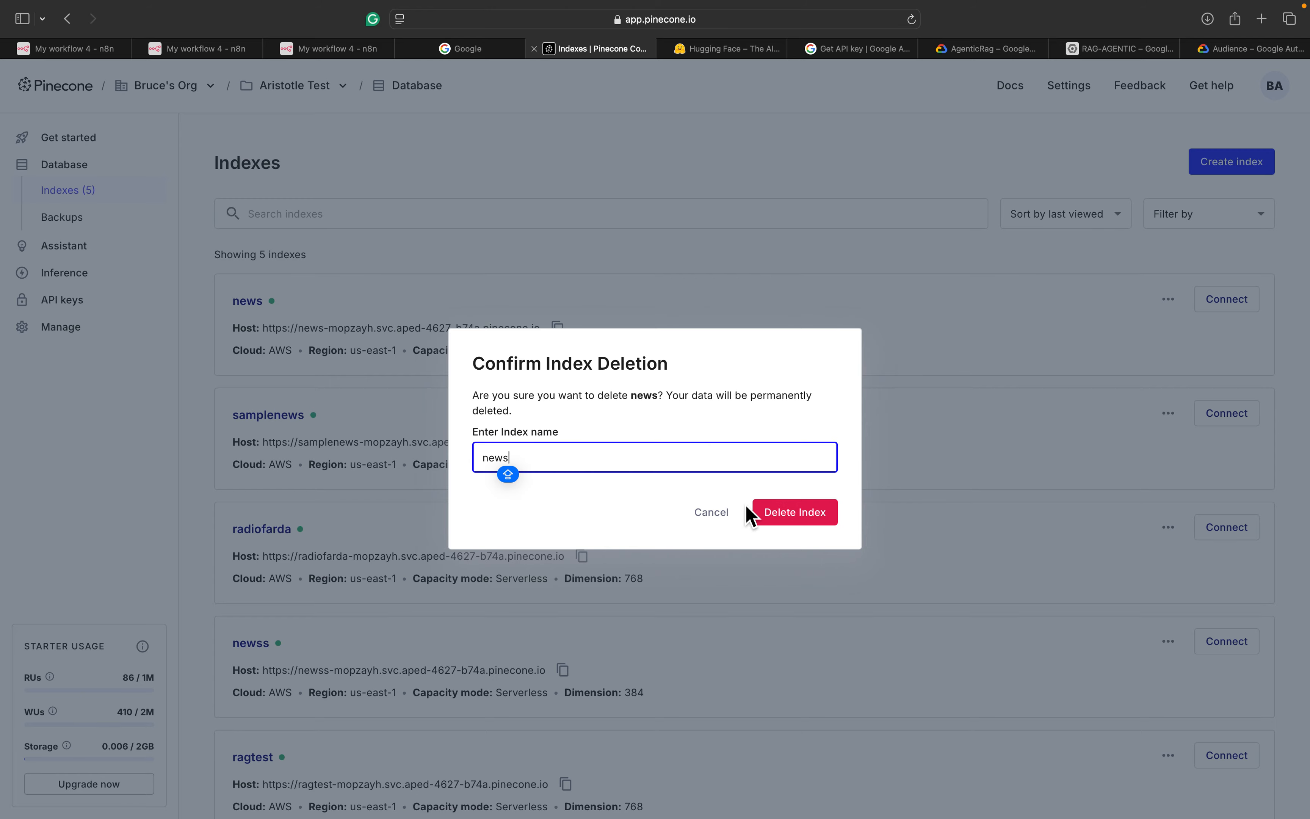
left_click(780, 519)
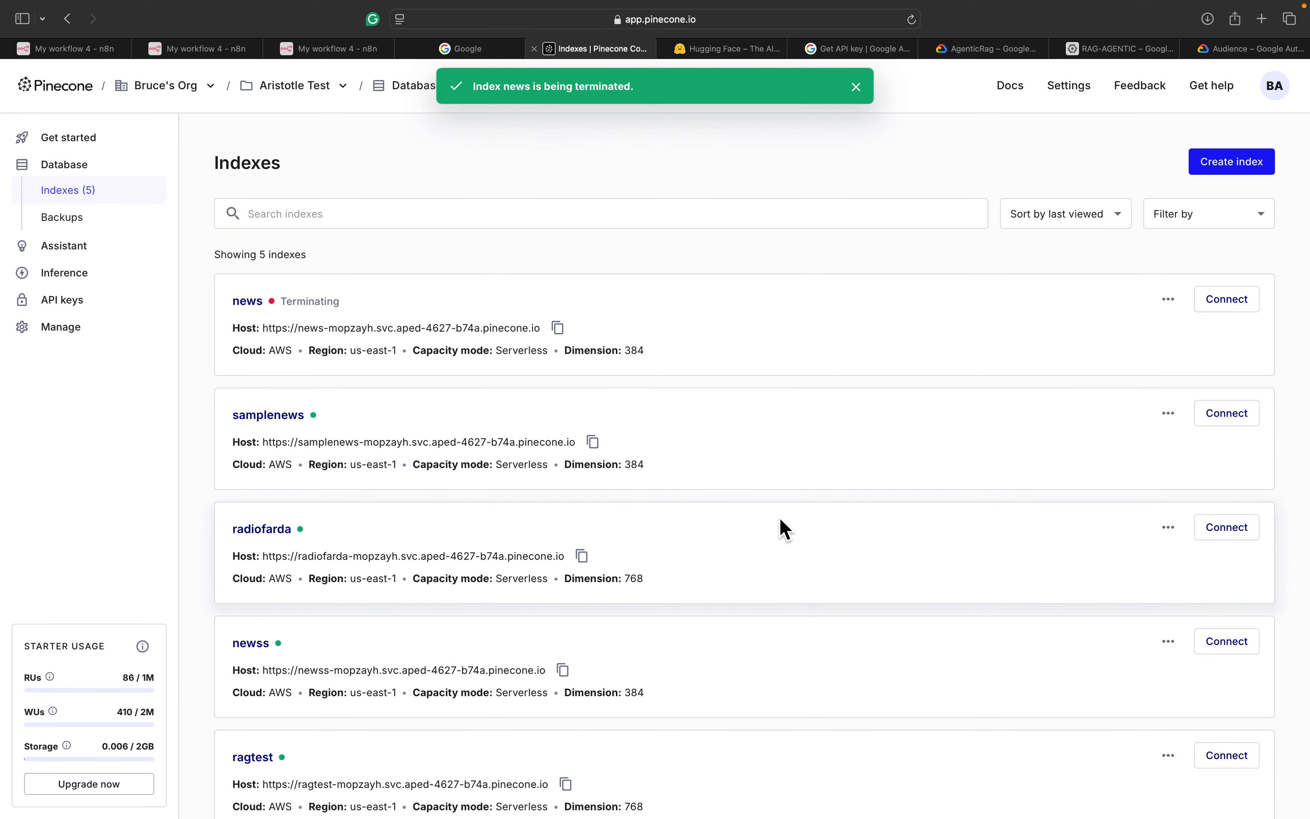
Create a serverless index named myrag with 768 dimensions, cosine metric, on AWS us-east-1
left_click(1201, 181)
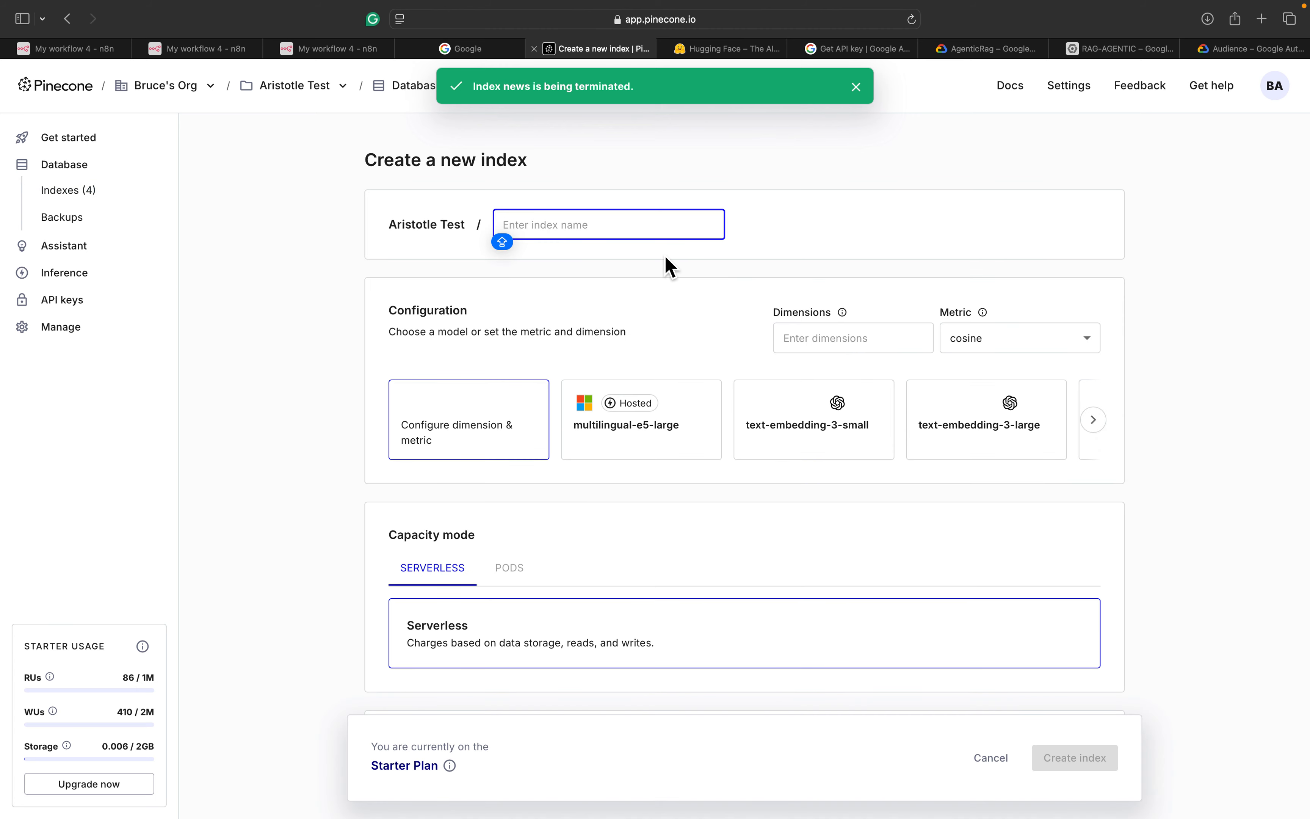
type("My")
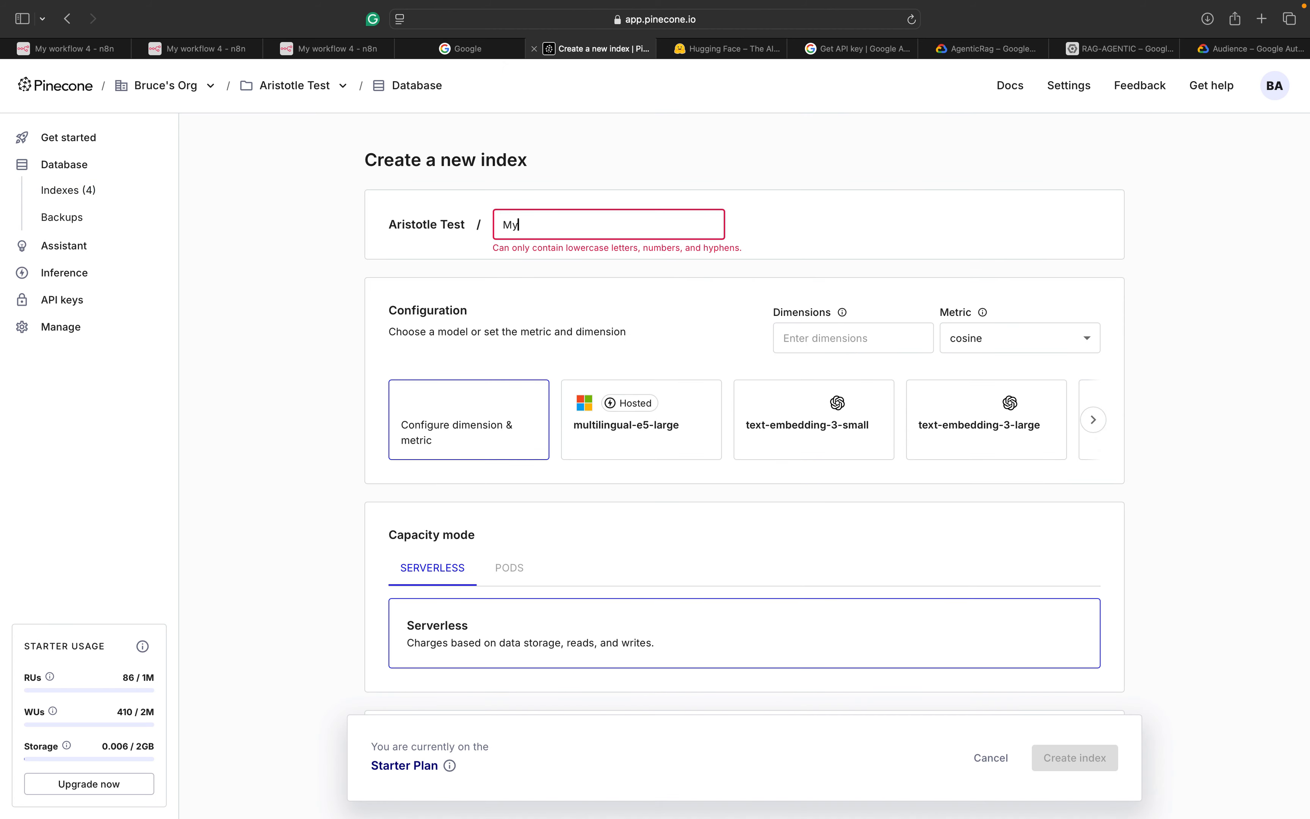
type("Rag")
left_click(830, 348)
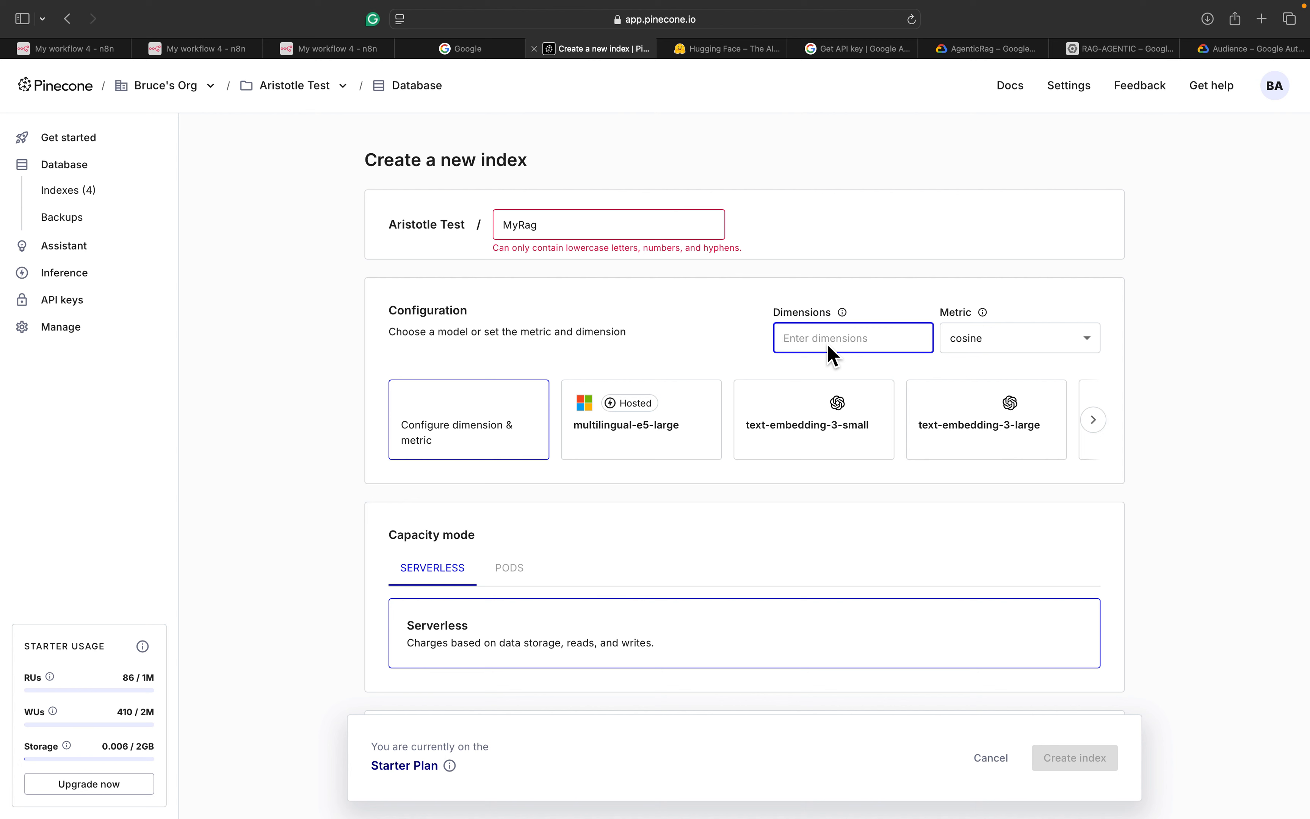
type("768")
scroll(611, 623, "down", 6)
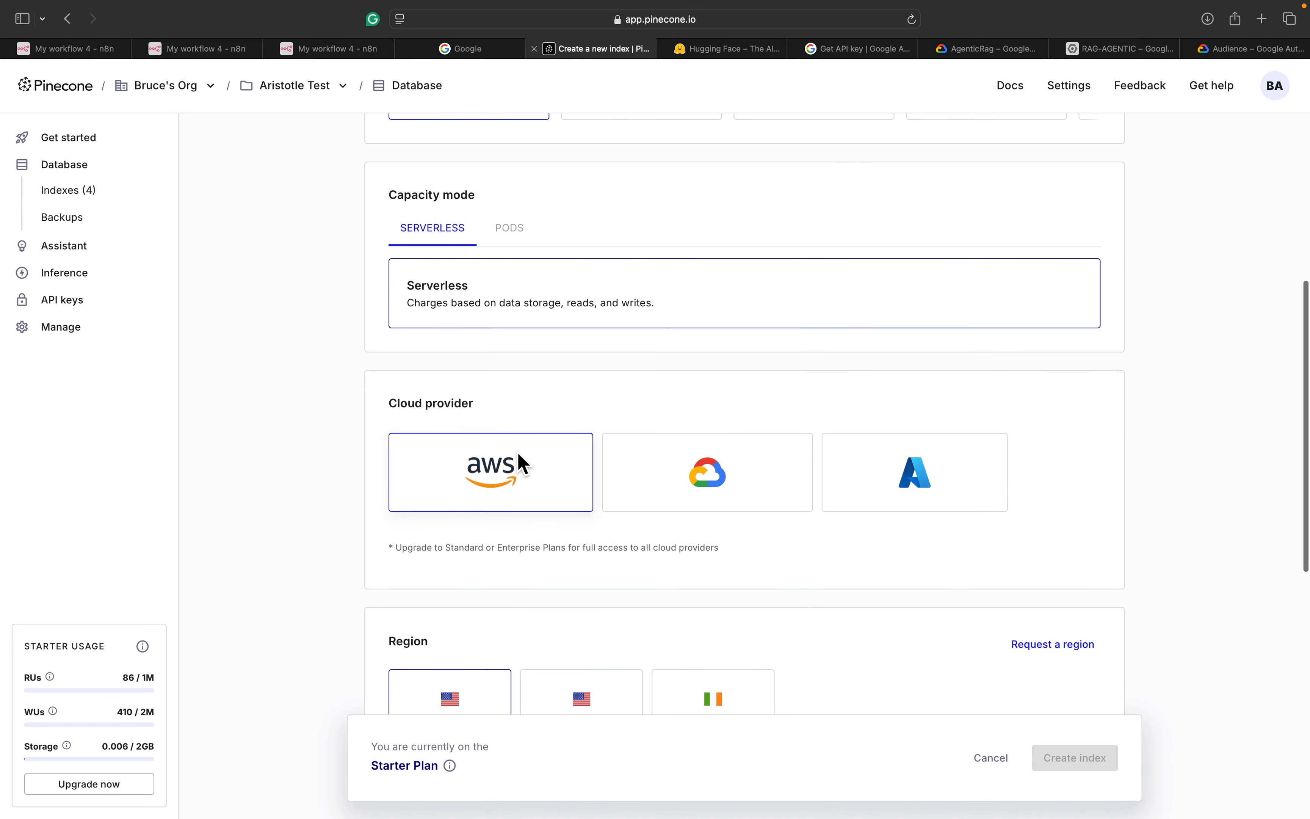
scroll(521, 464, "down", 2)
scroll(519, 455, "down", 2)
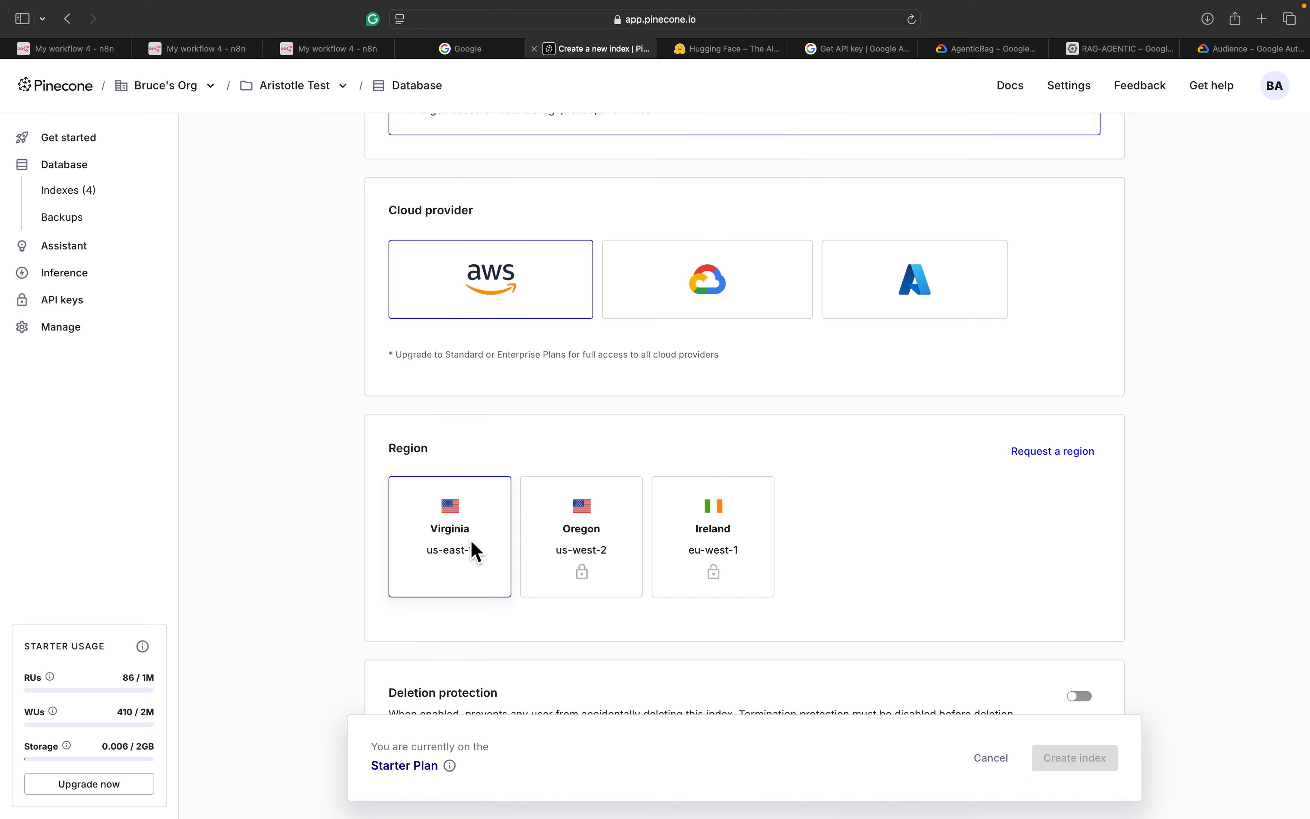
scroll(475, 552, "down", 2)
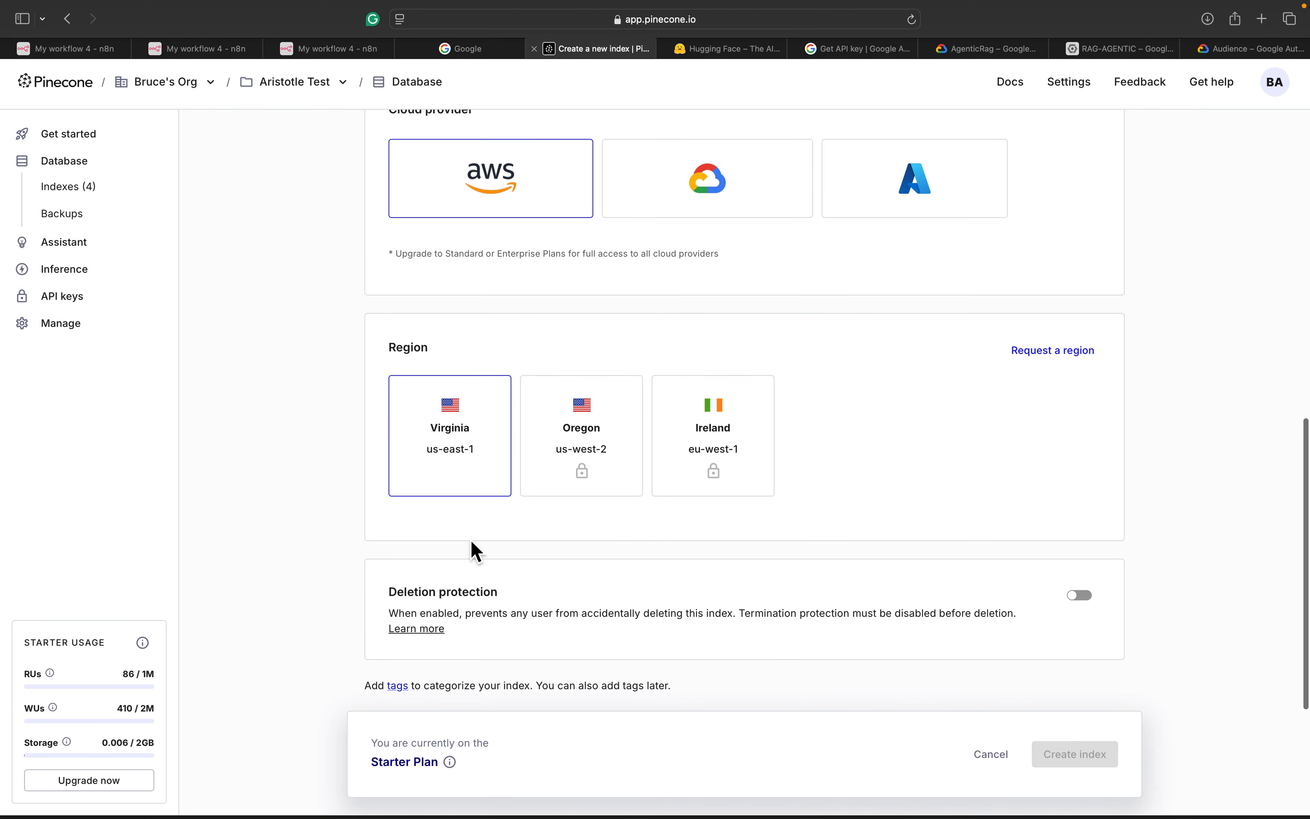
scroll(475, 551, "up", 10)
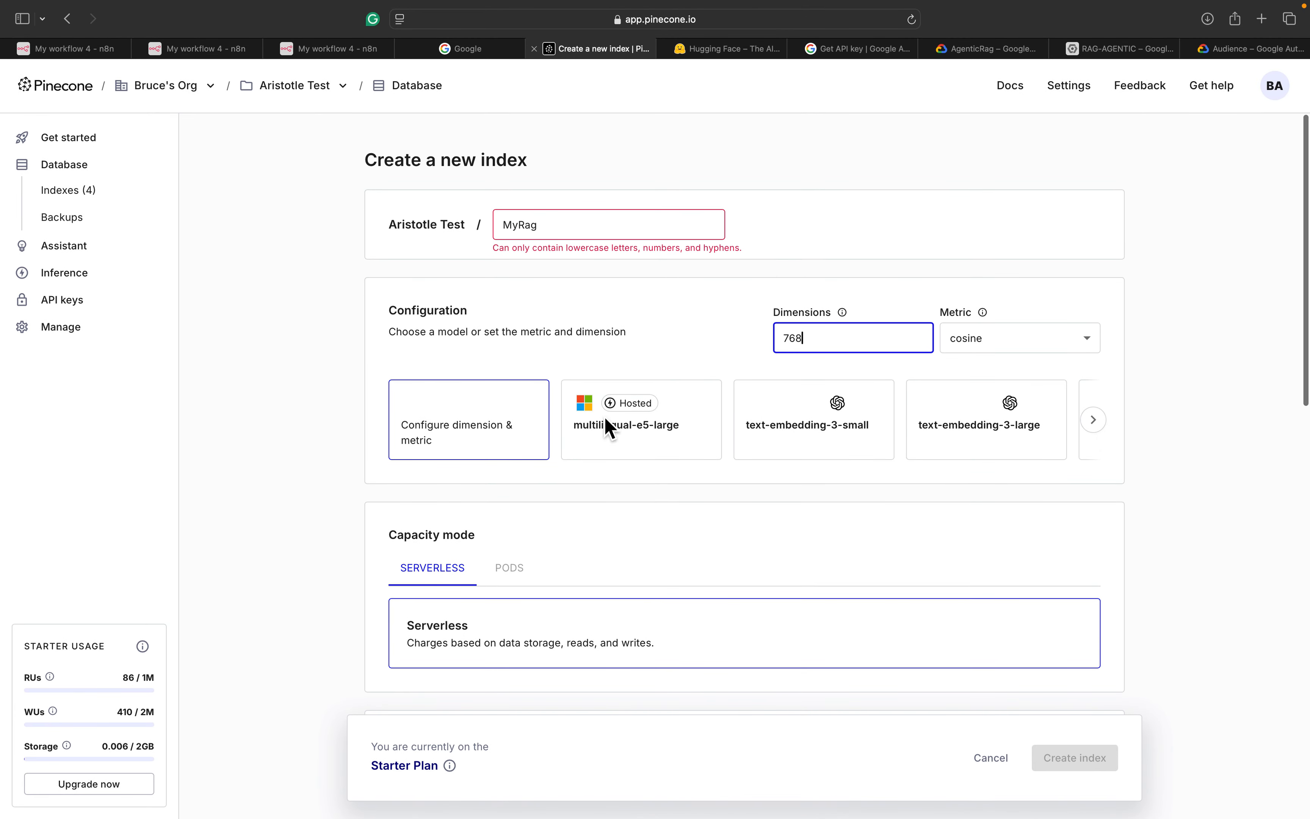
left_click(560, 228)
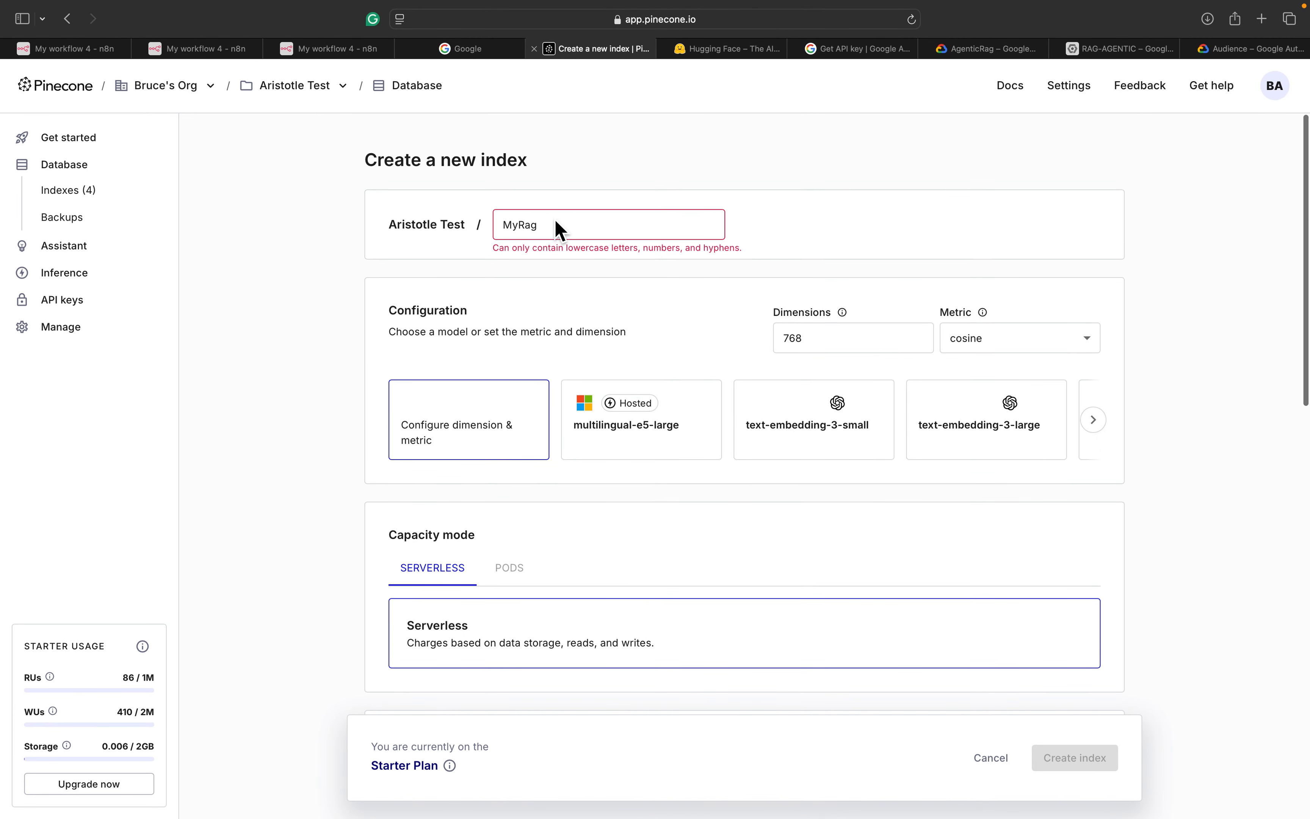
key("BackSpace")
key("BackSpace")
key("BackSpace")
key("BackSpace")
key("BackSpace")
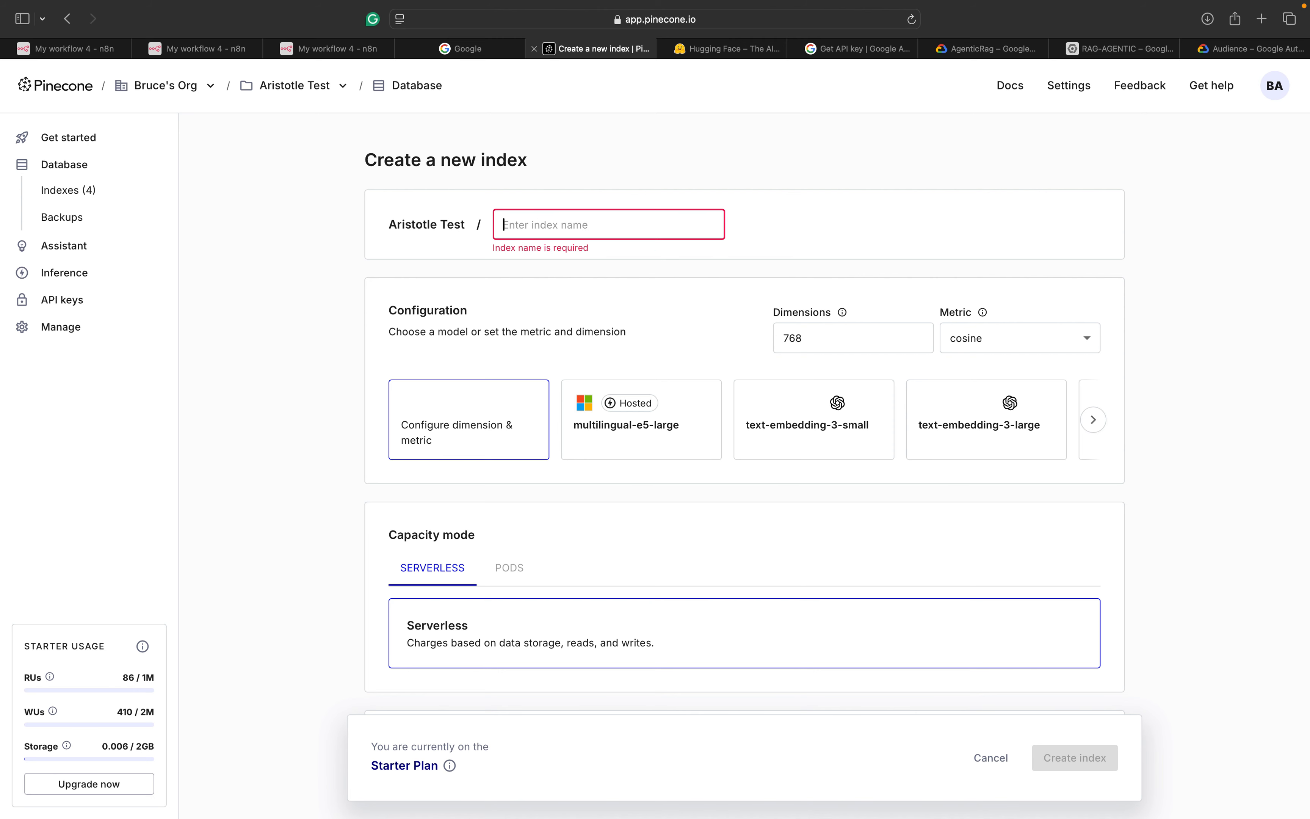
type("myrag")
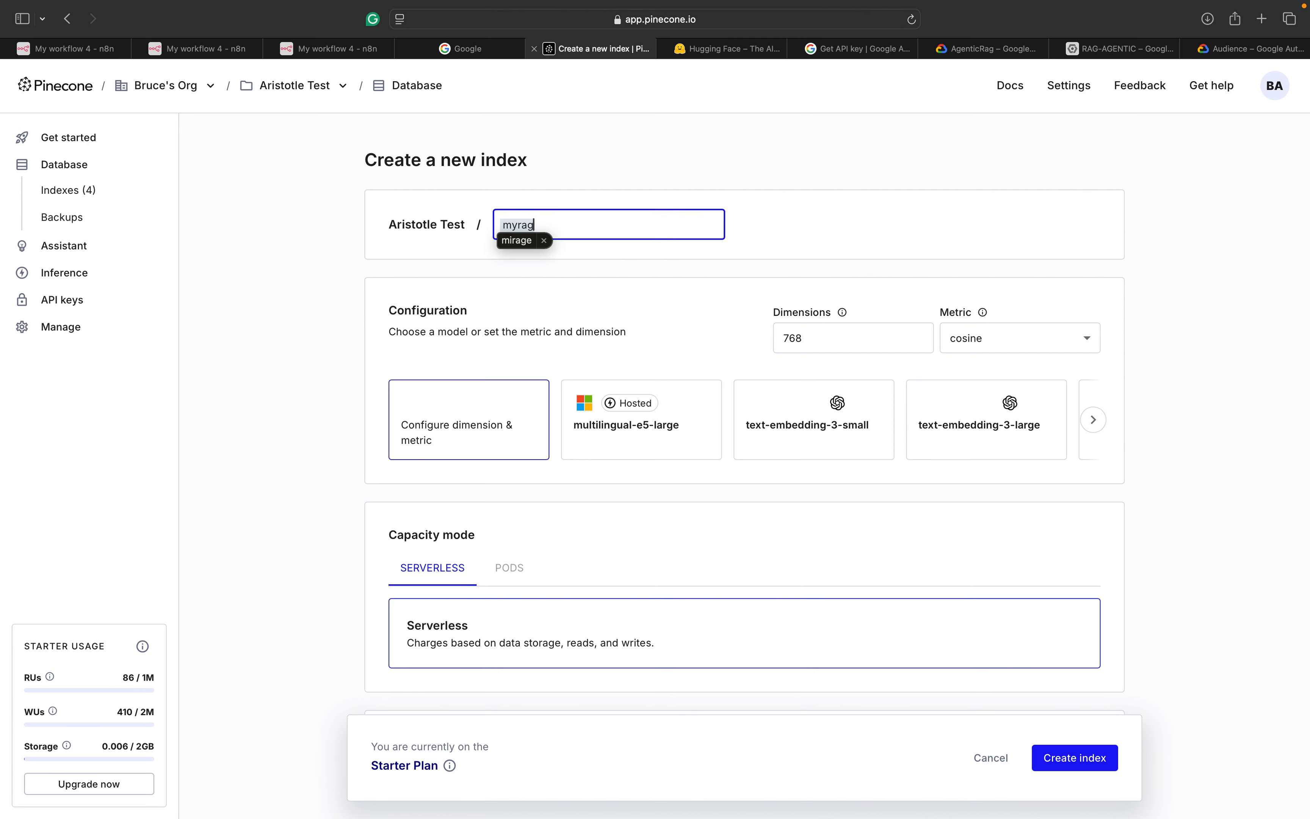
scroll(607, 274, "down", 10)
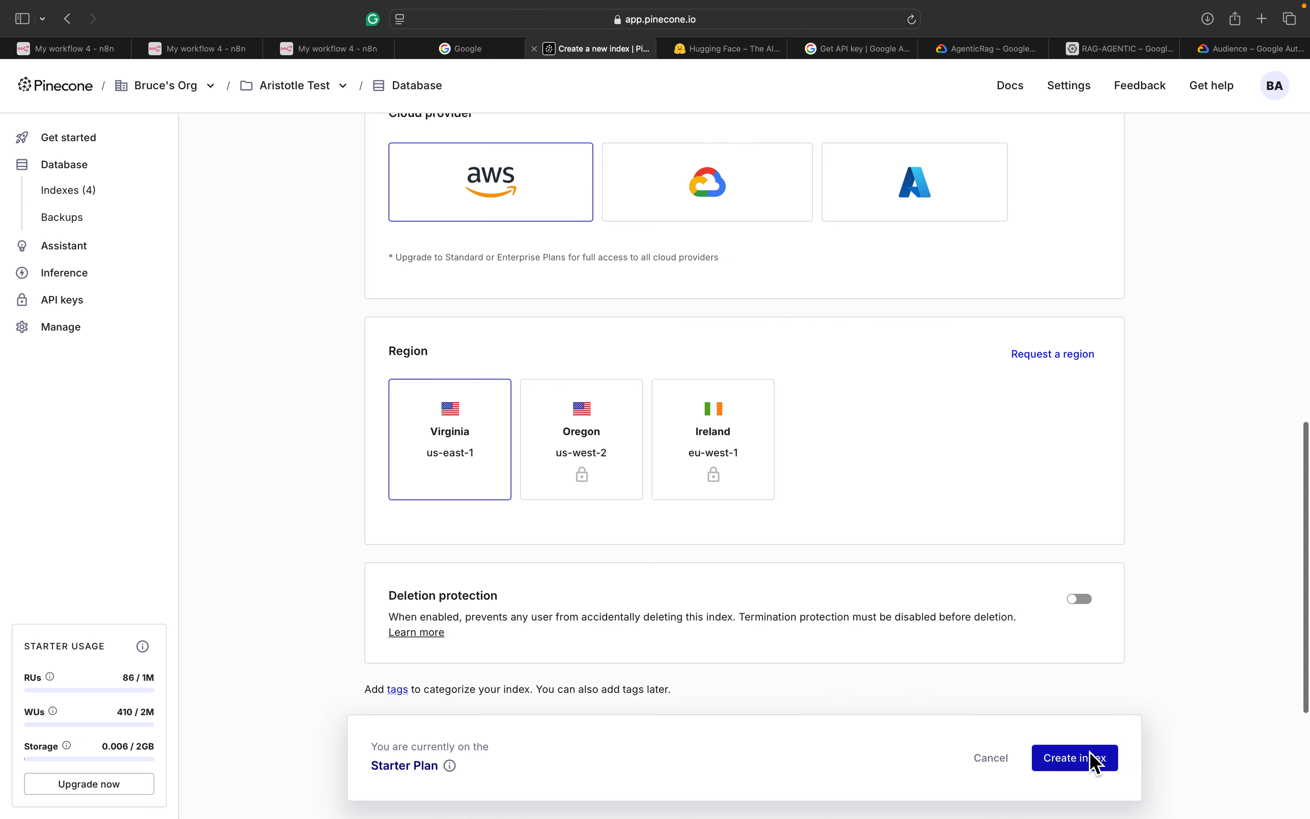
left_click(1094, 761)
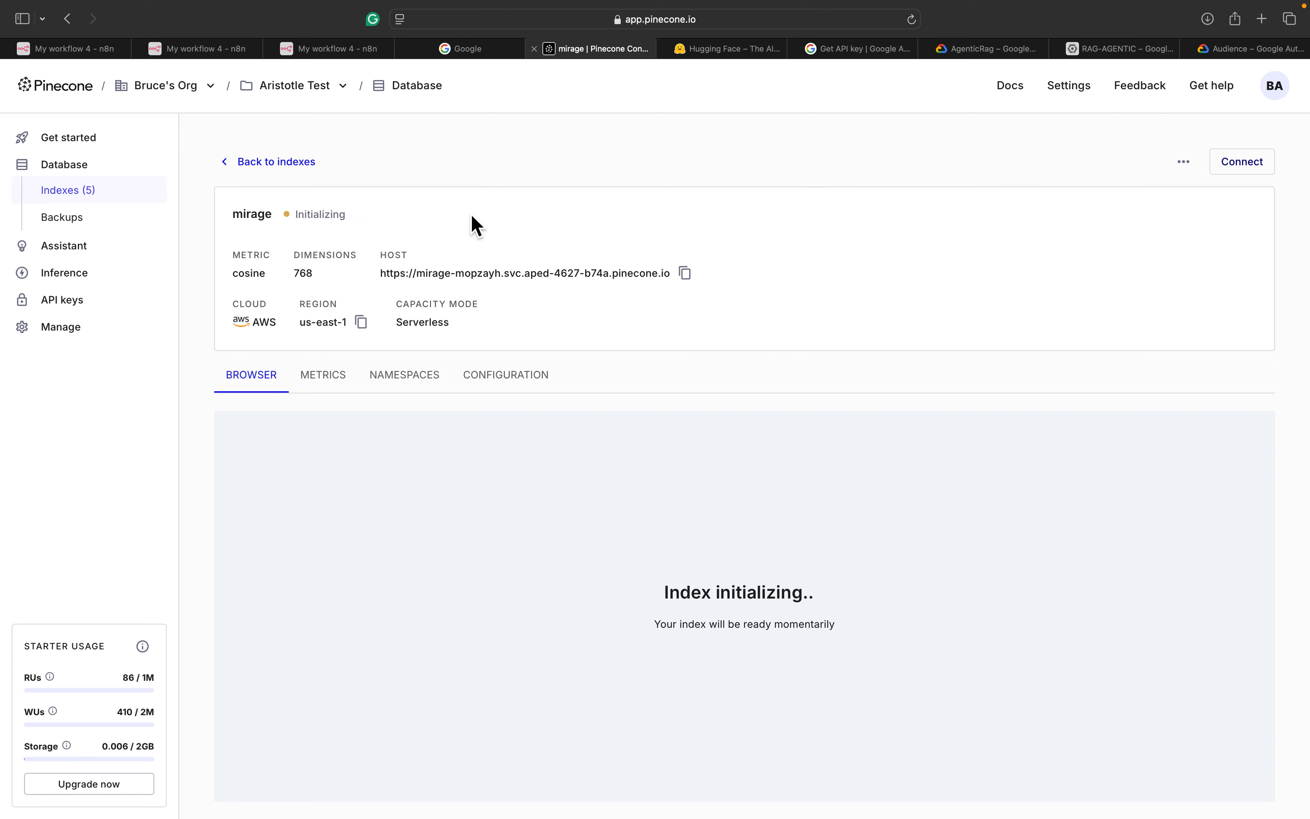
Point the n8n Pinecone Vector Store node at the new myrag index, adding no extra options
left_click(333, 50)
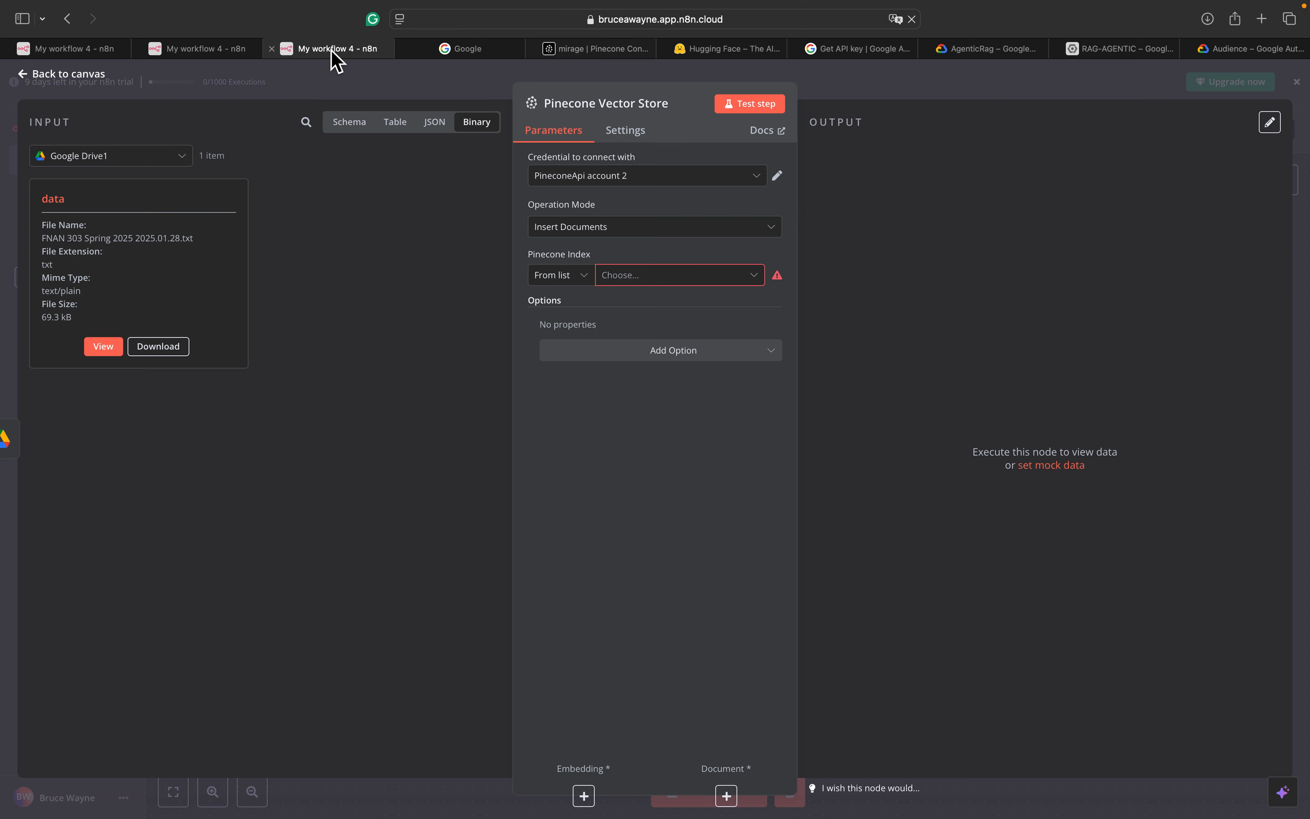
left_click(643, 276)
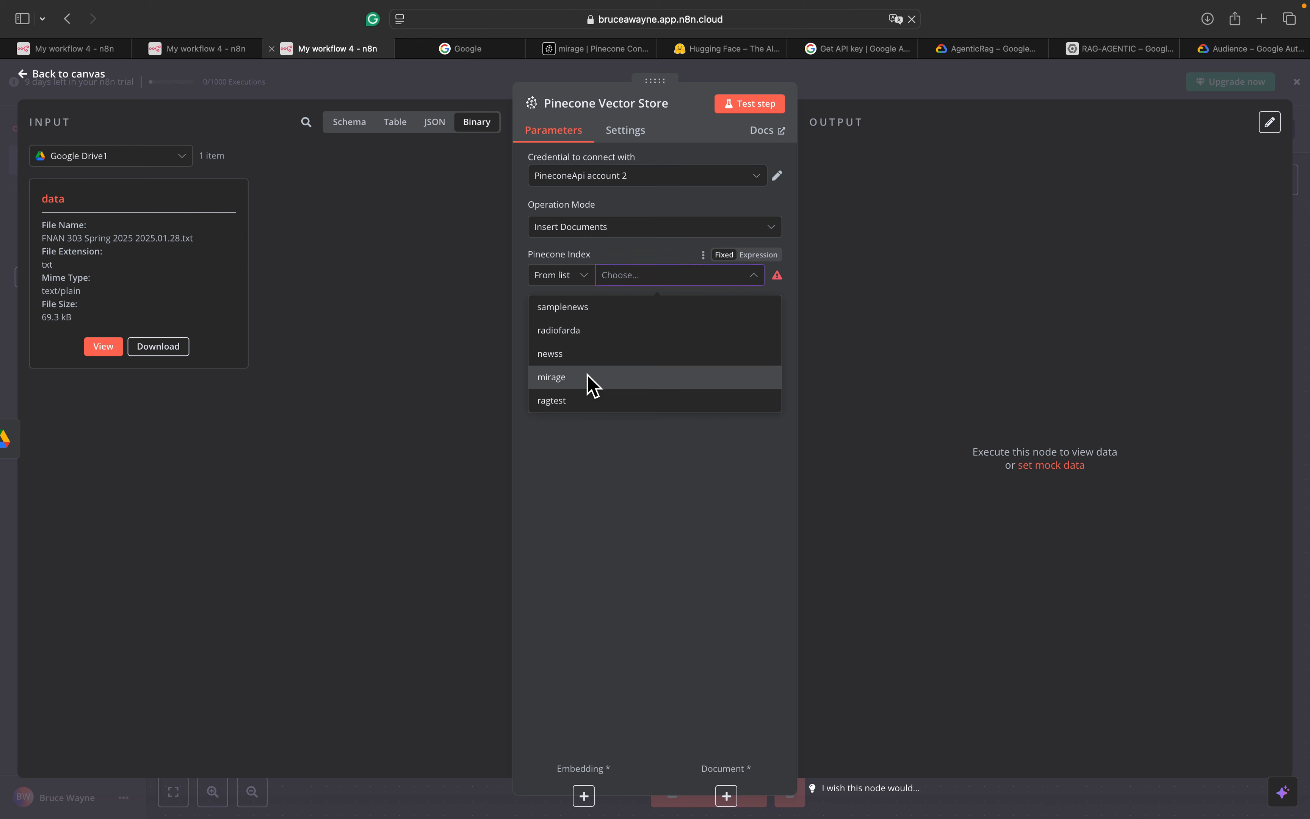
left_click(591, 379)
left_click(588, 351)
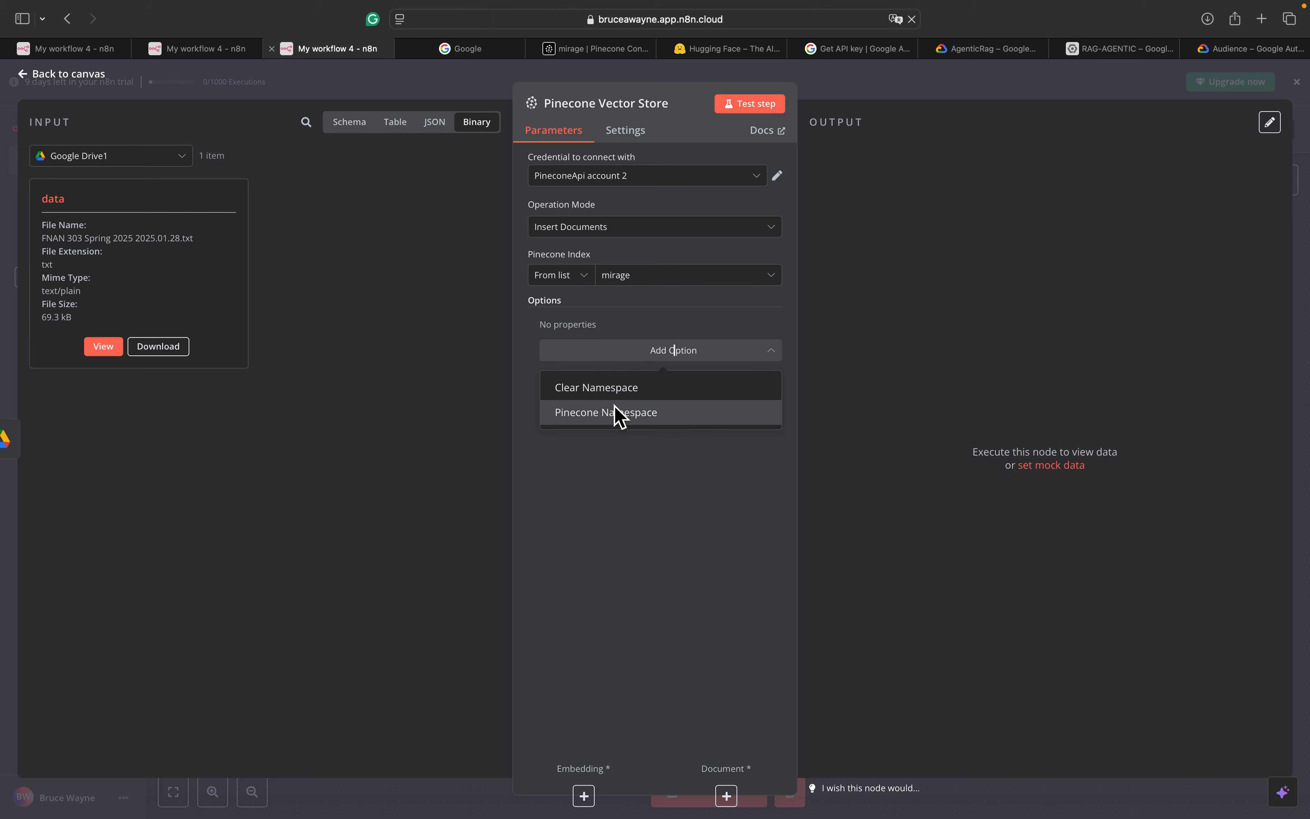
left_click(610, 467)
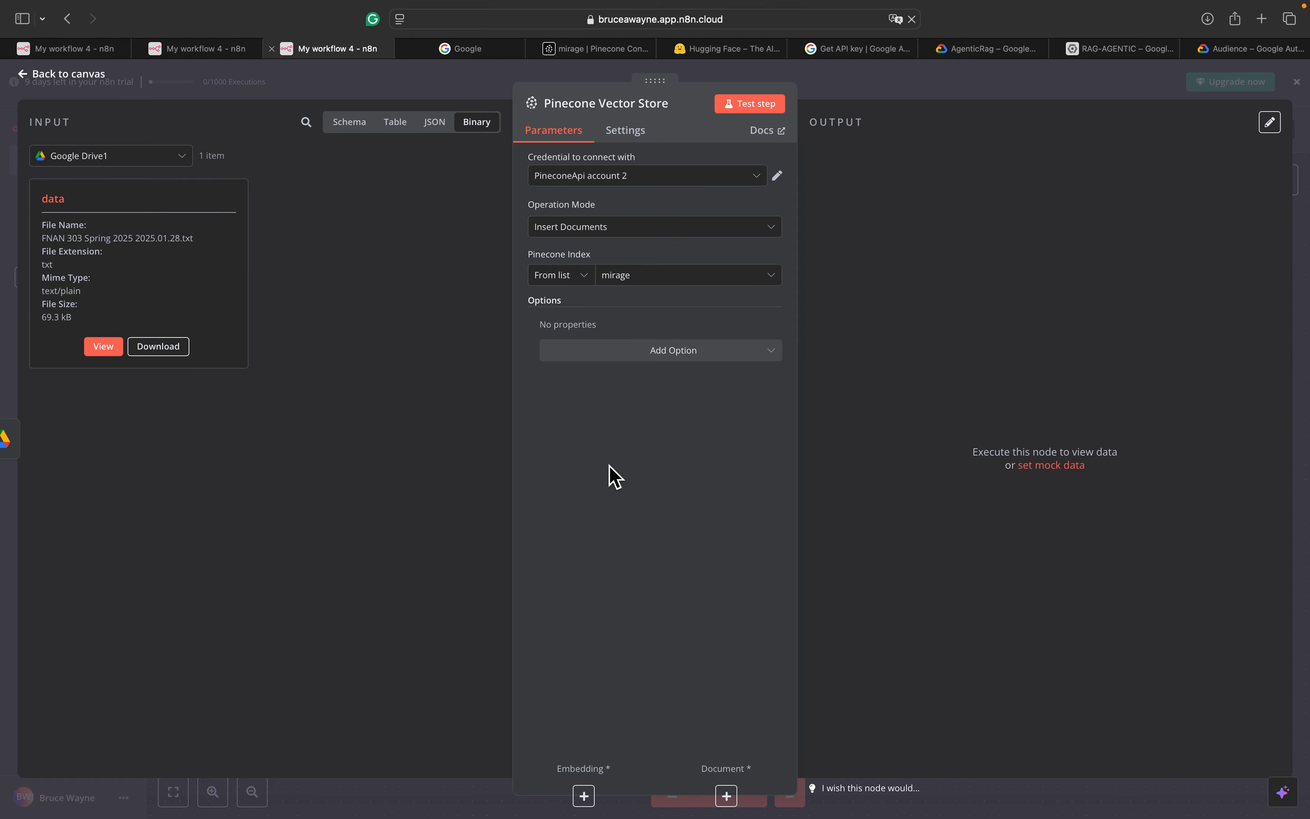
left_click(78, 76)
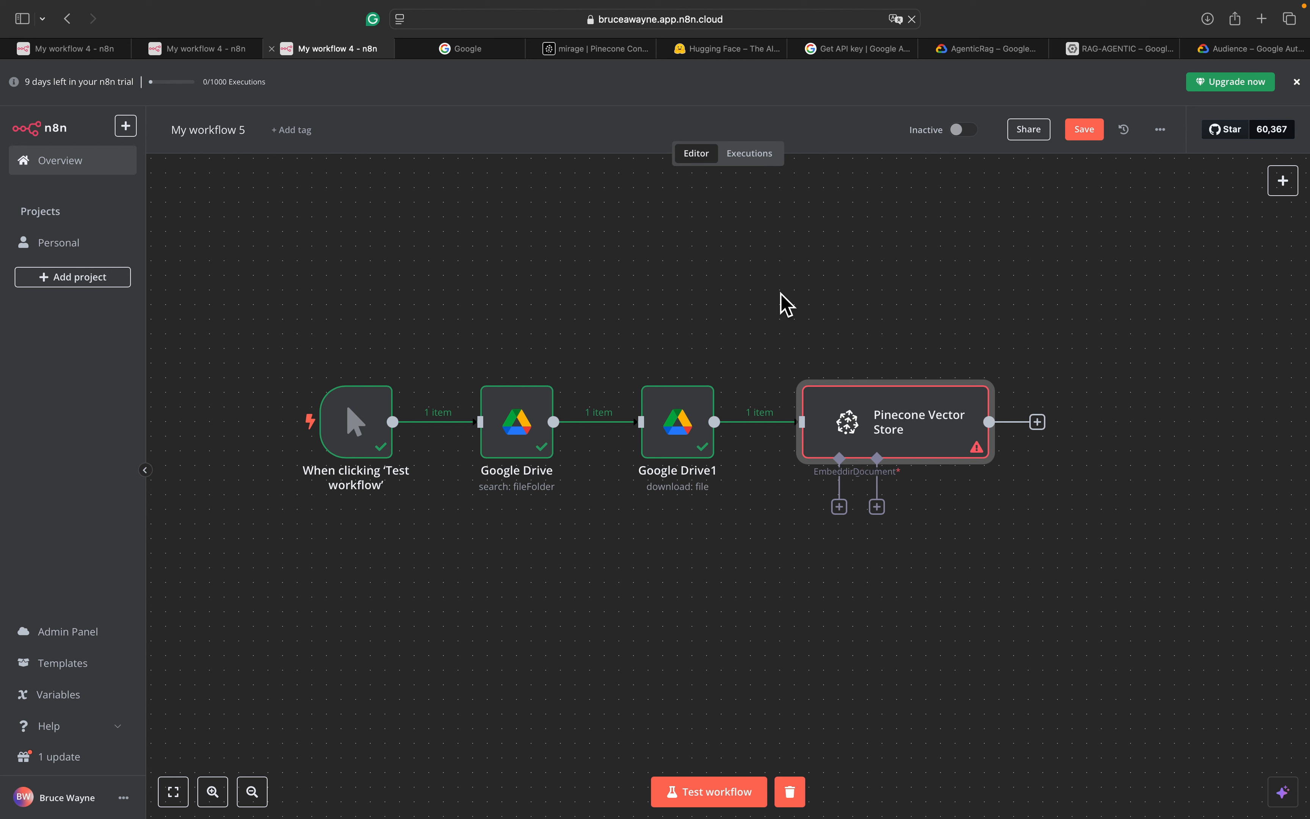
Open the Pinecone node's Embedding model choices, then switch to Hugging Face's Access Tokens page
left_click(840, 508)
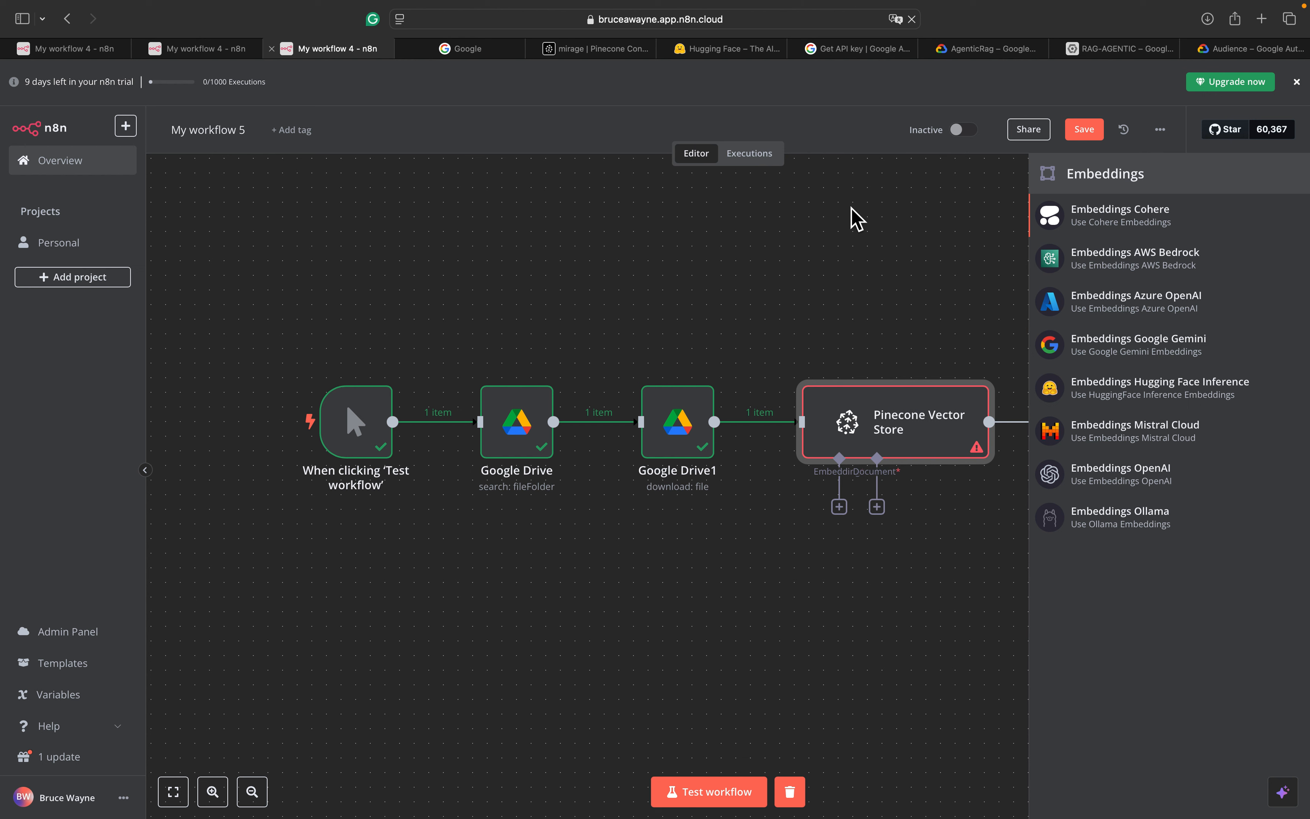
left_click(740, 54)
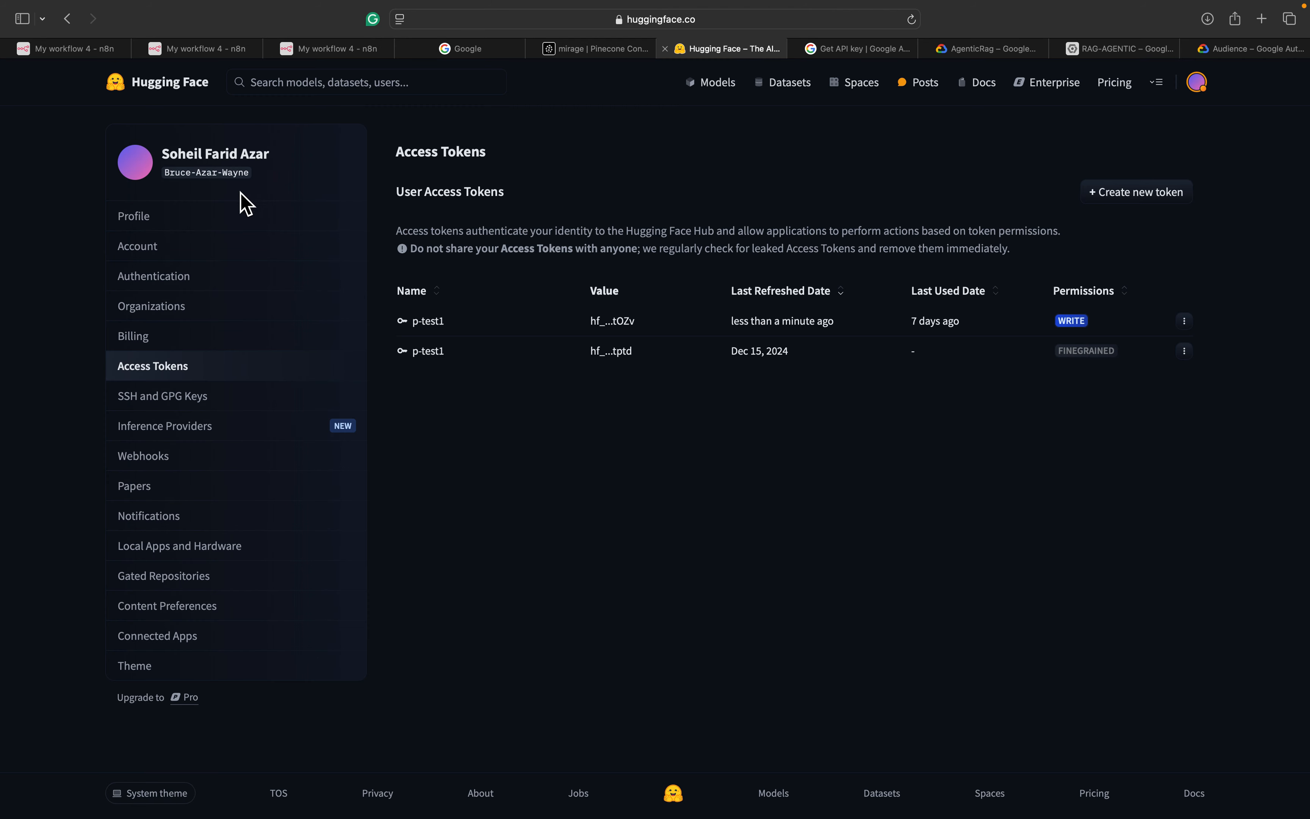
left_click(172, 217)
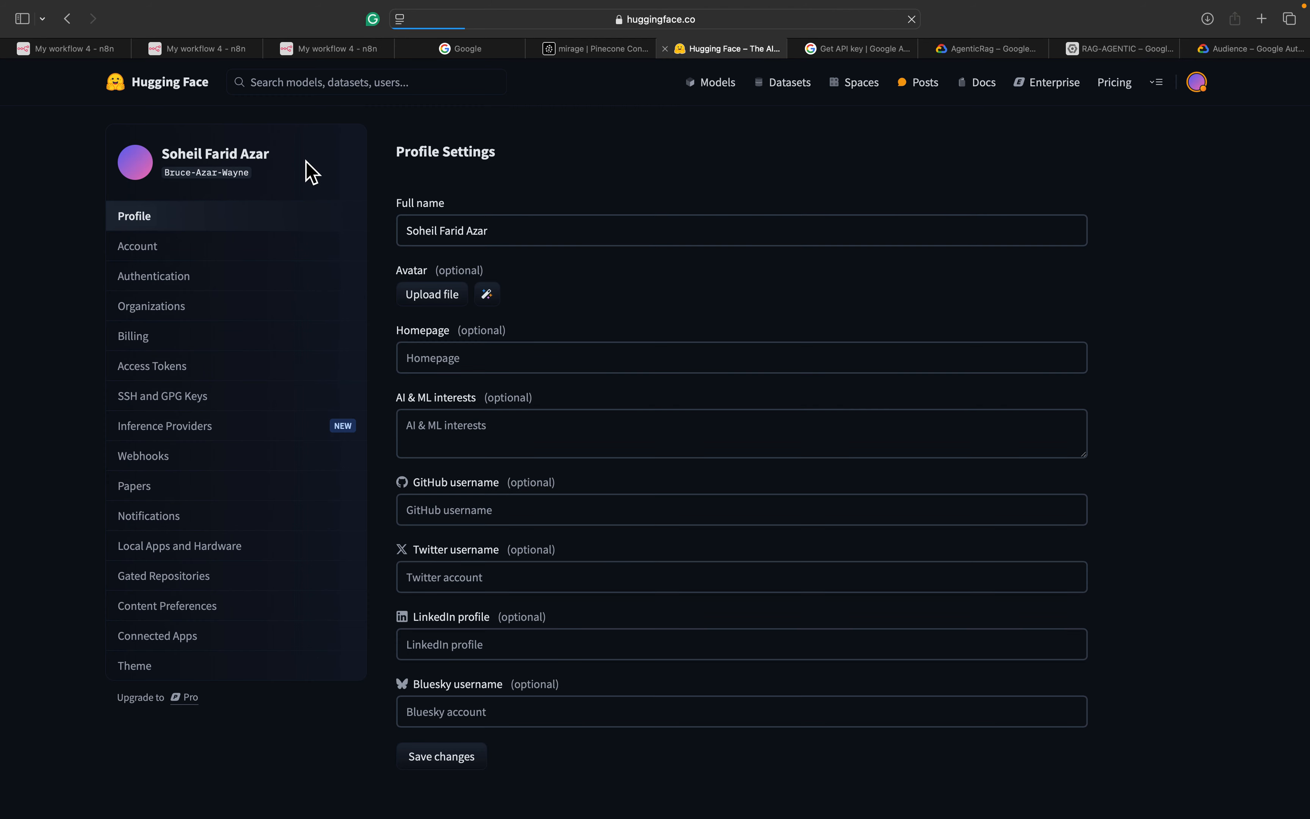
left_click(151, 252)
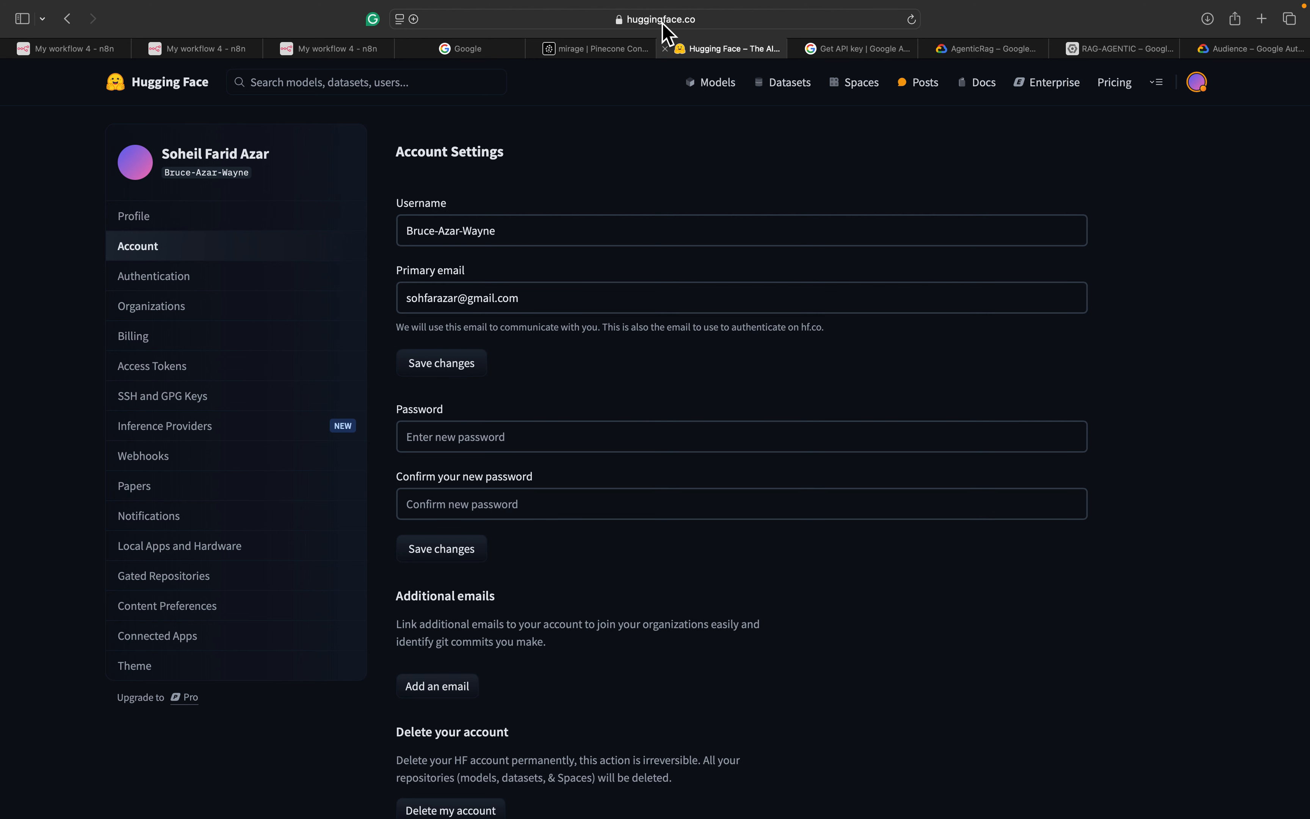
left_click(181, 161)
left_click(1203, 87)
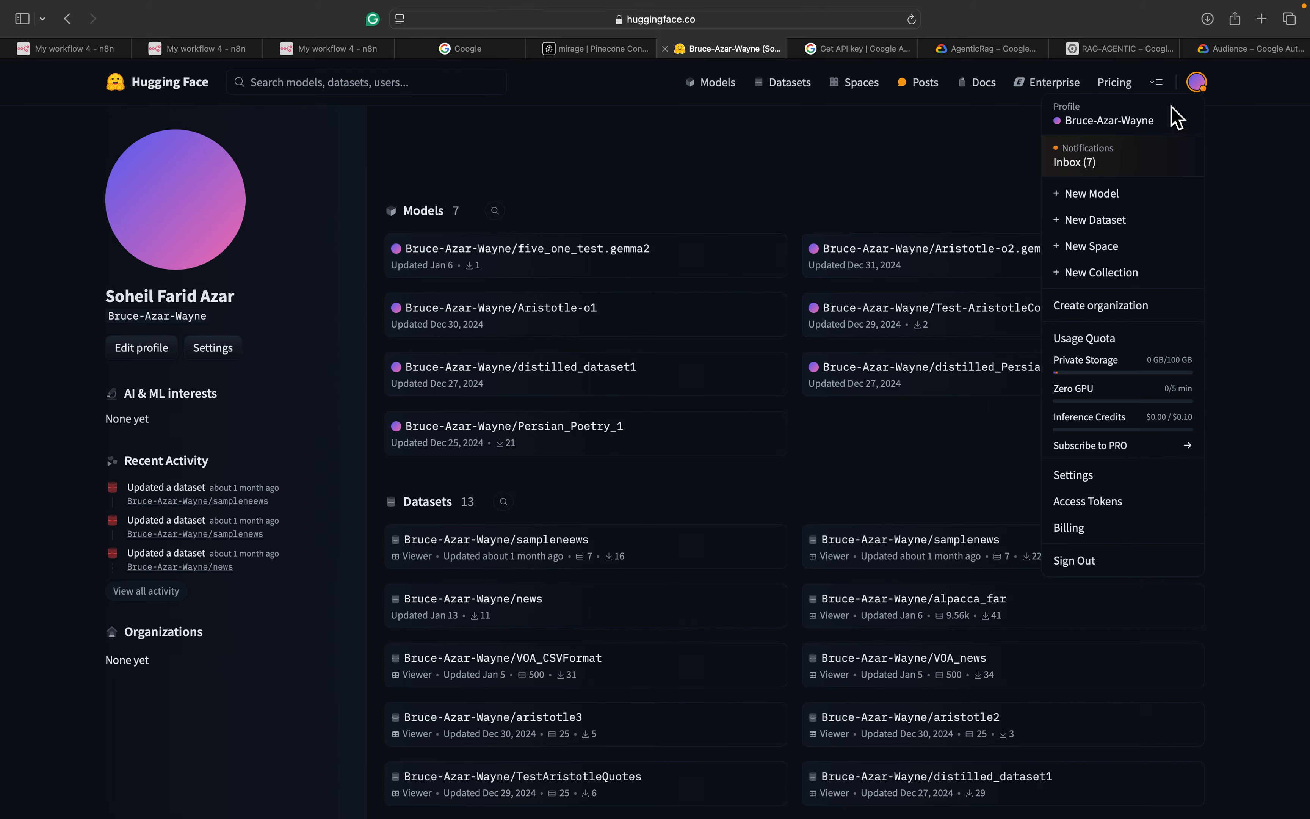
left_click(1150, 129)
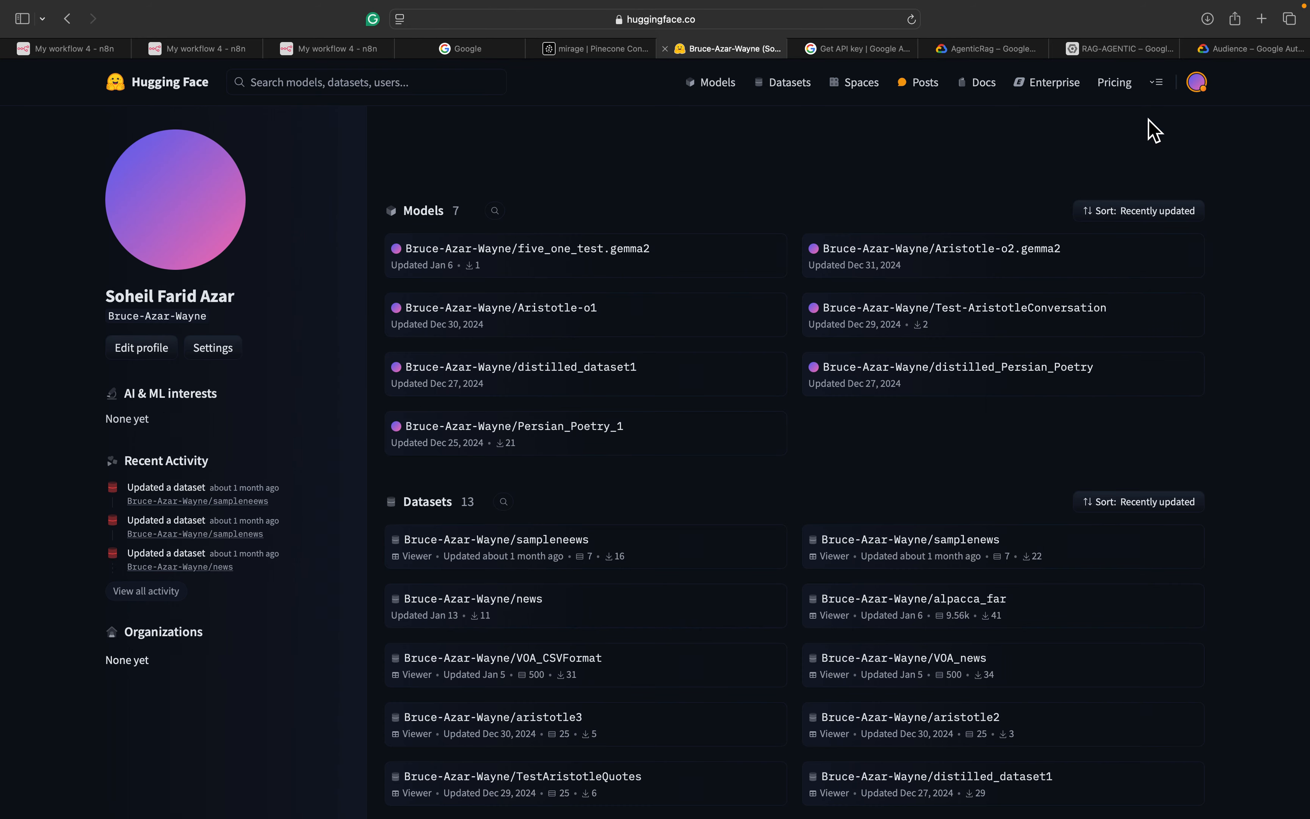
left_click(1205, 79)
left_click(1205, 78)
left_click(1203, 82)
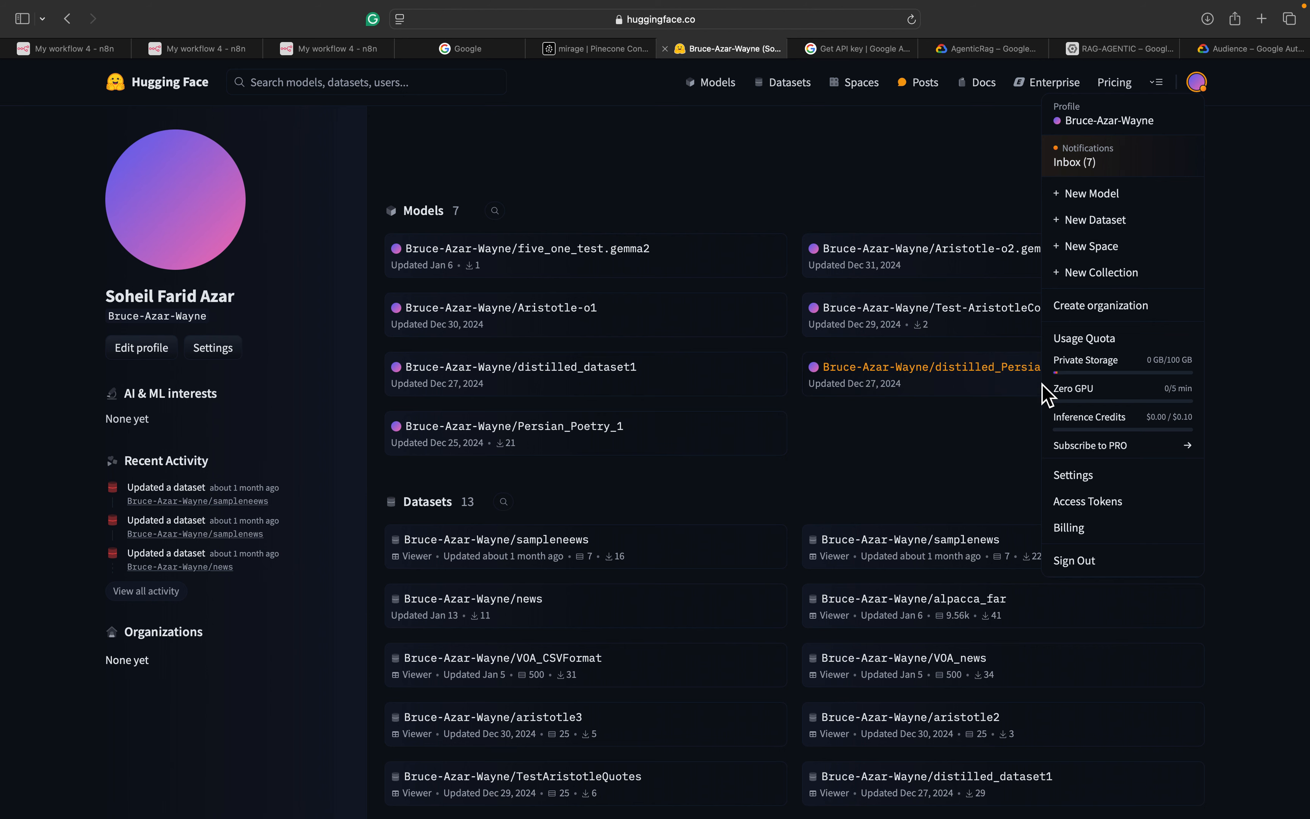
left_click(1107, 502)
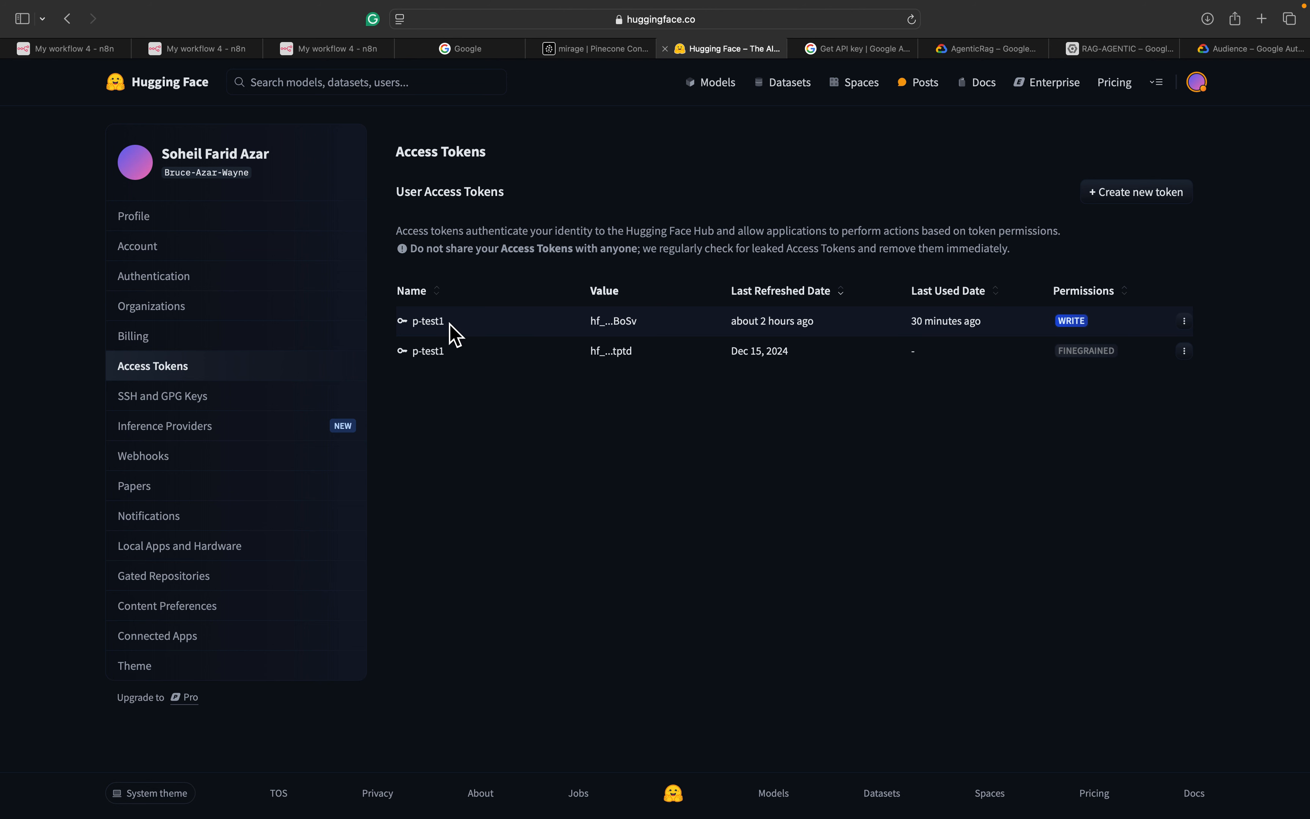
Invalidate and refresh the p-test1 WRITE token and copy its new value
left_click(1186, 321)
left_click(1167, 349)
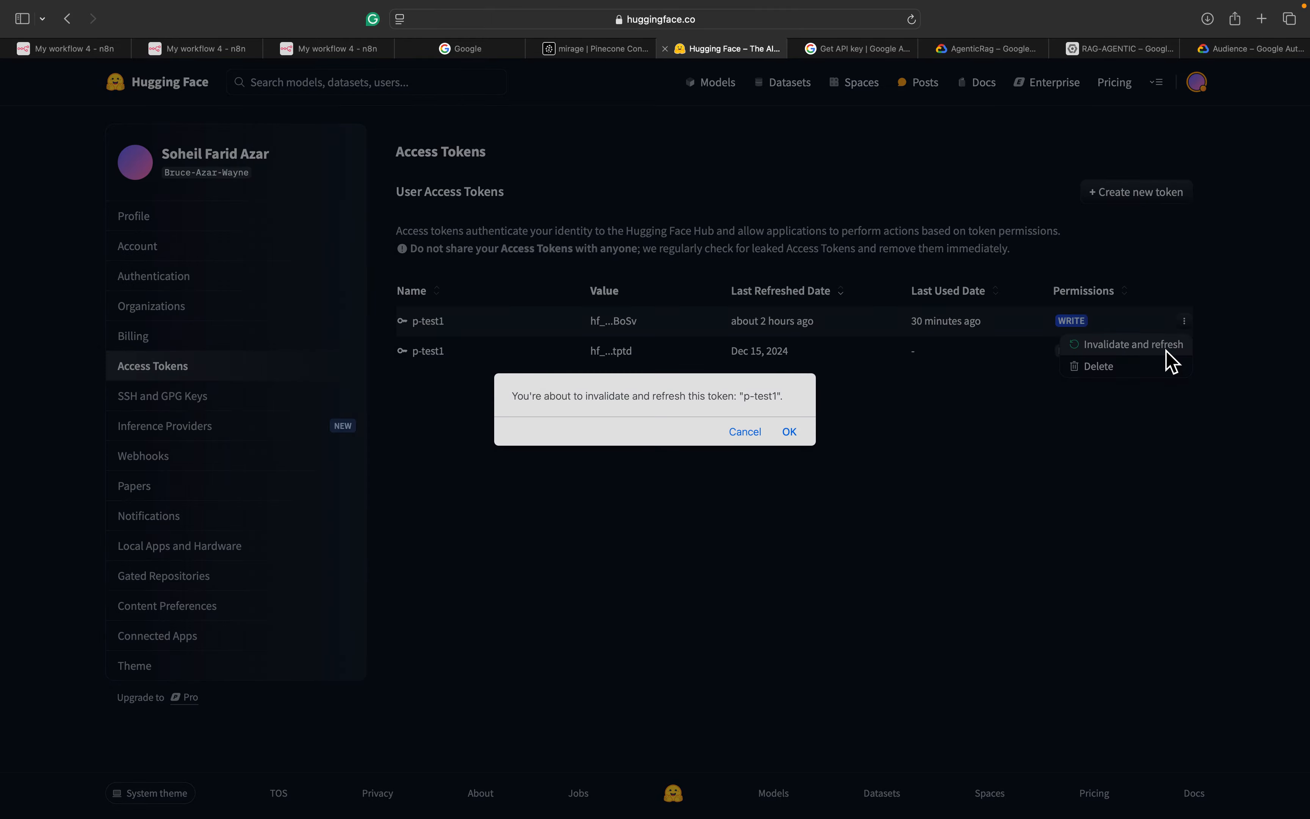
left_click(799, 430)
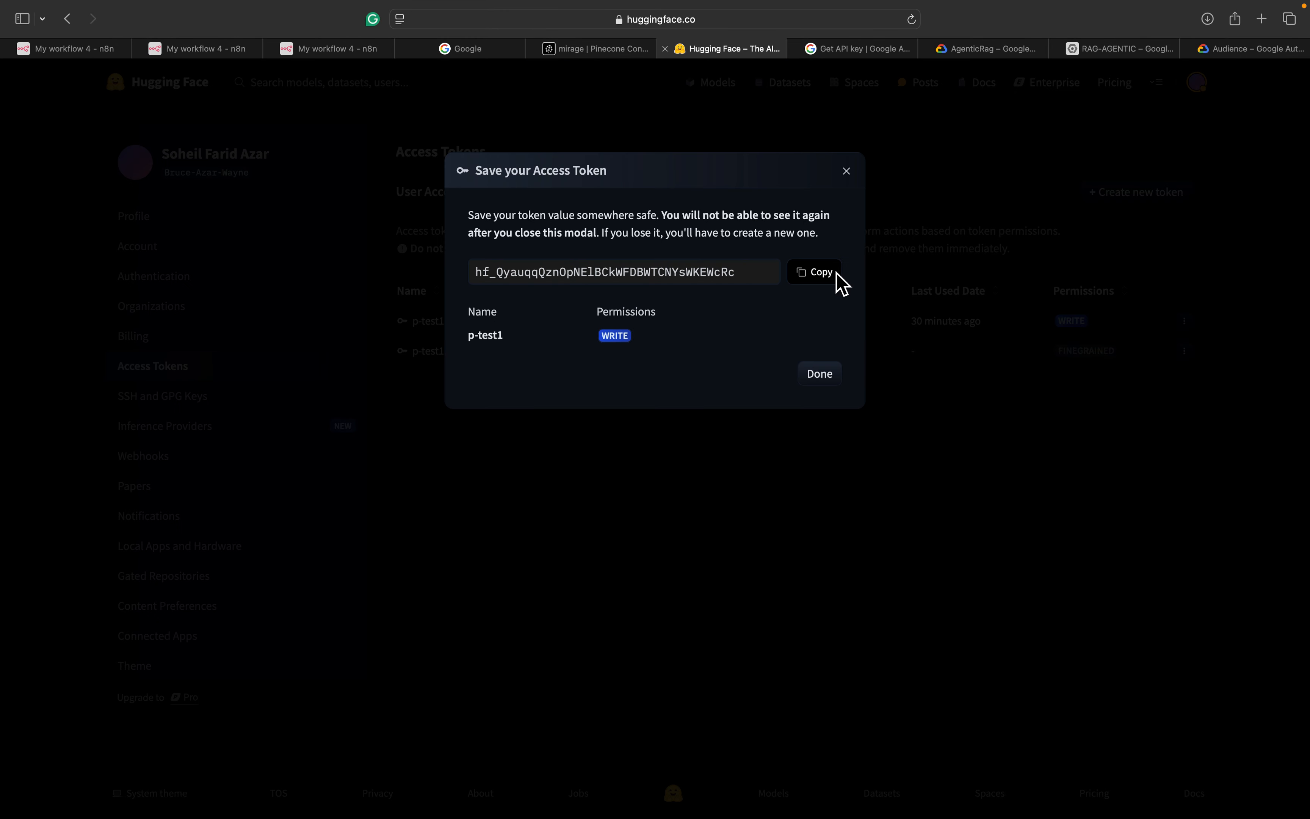
left_click(833, 283)
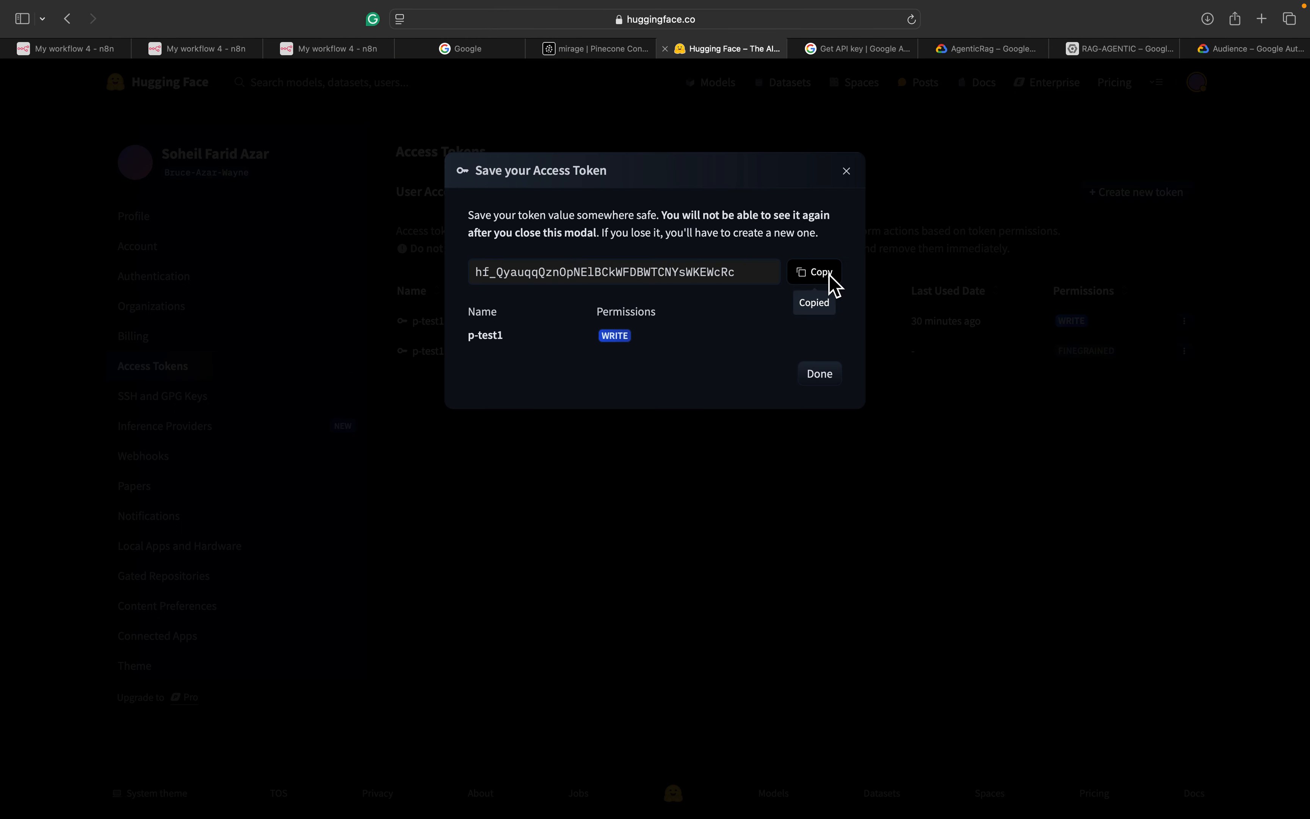
left_click(848, 173)
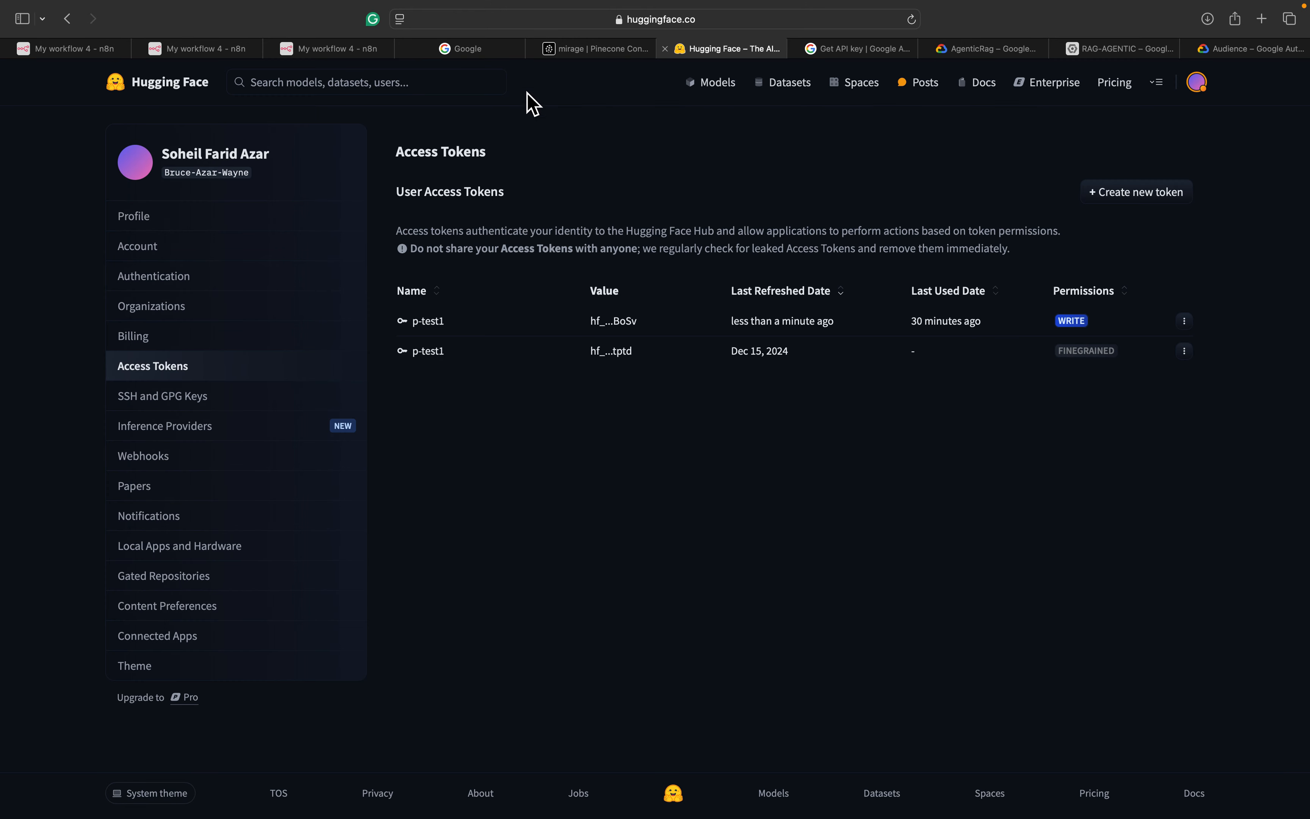
left_click(338, 49)
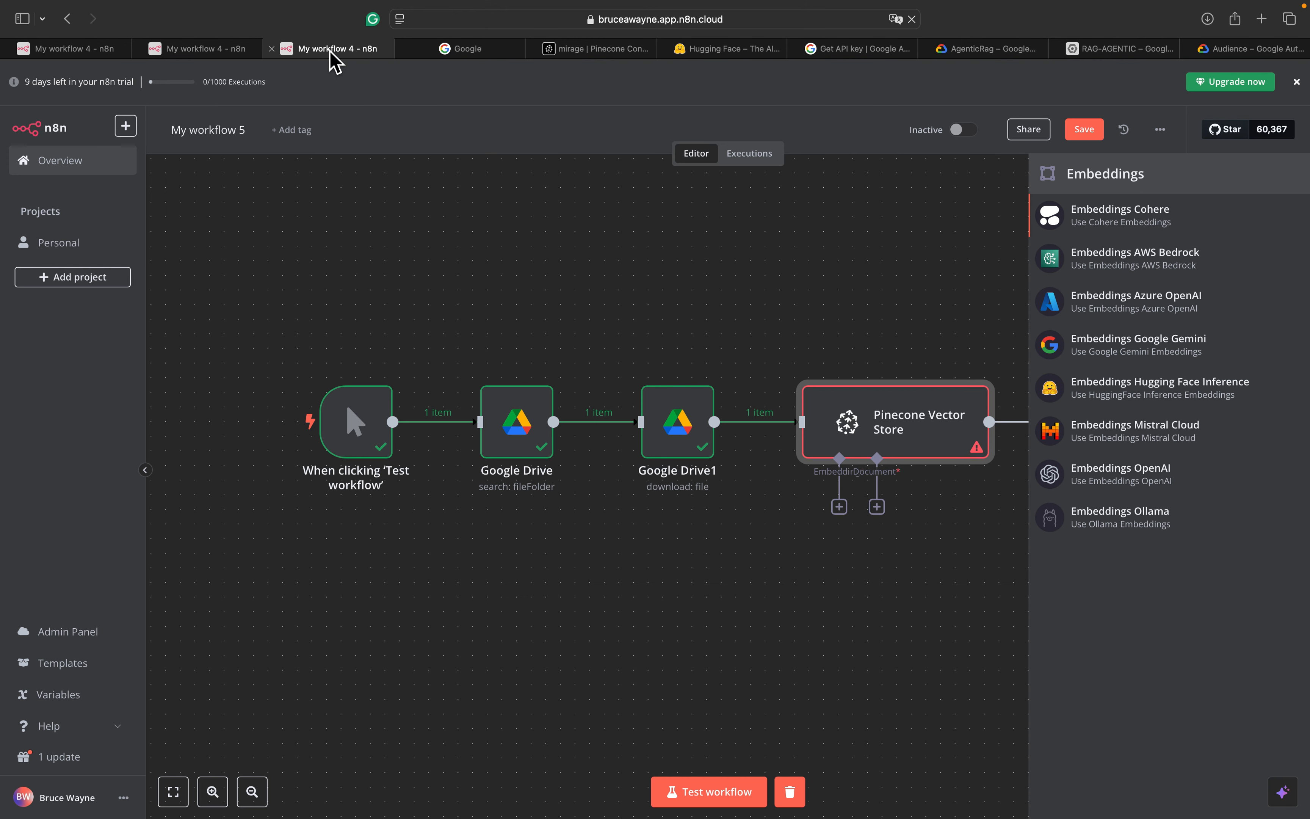
Add a Hugging Face Inference embeddings node to Pinecone with a new HuggingFaceApi account 2 credential
left_click(212, 49)
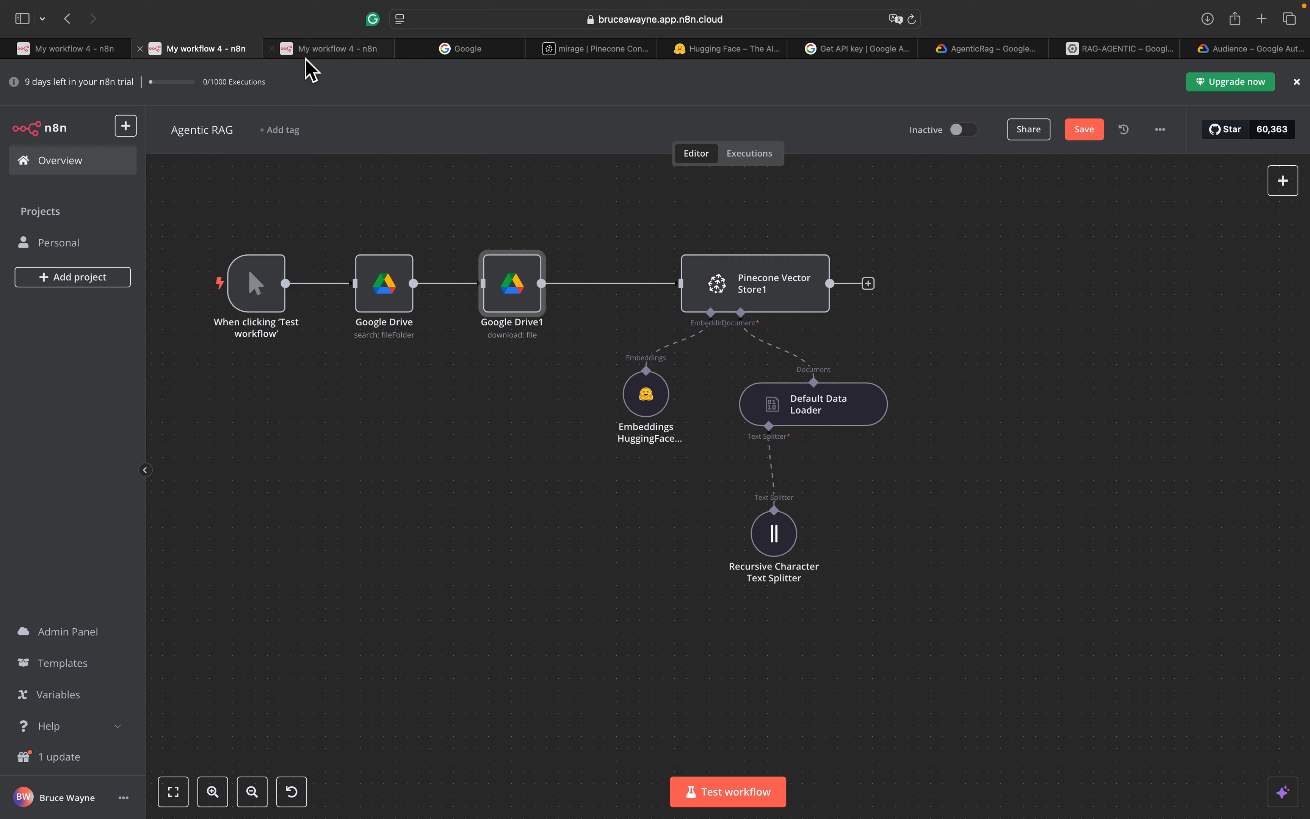
left_click(340, 53)
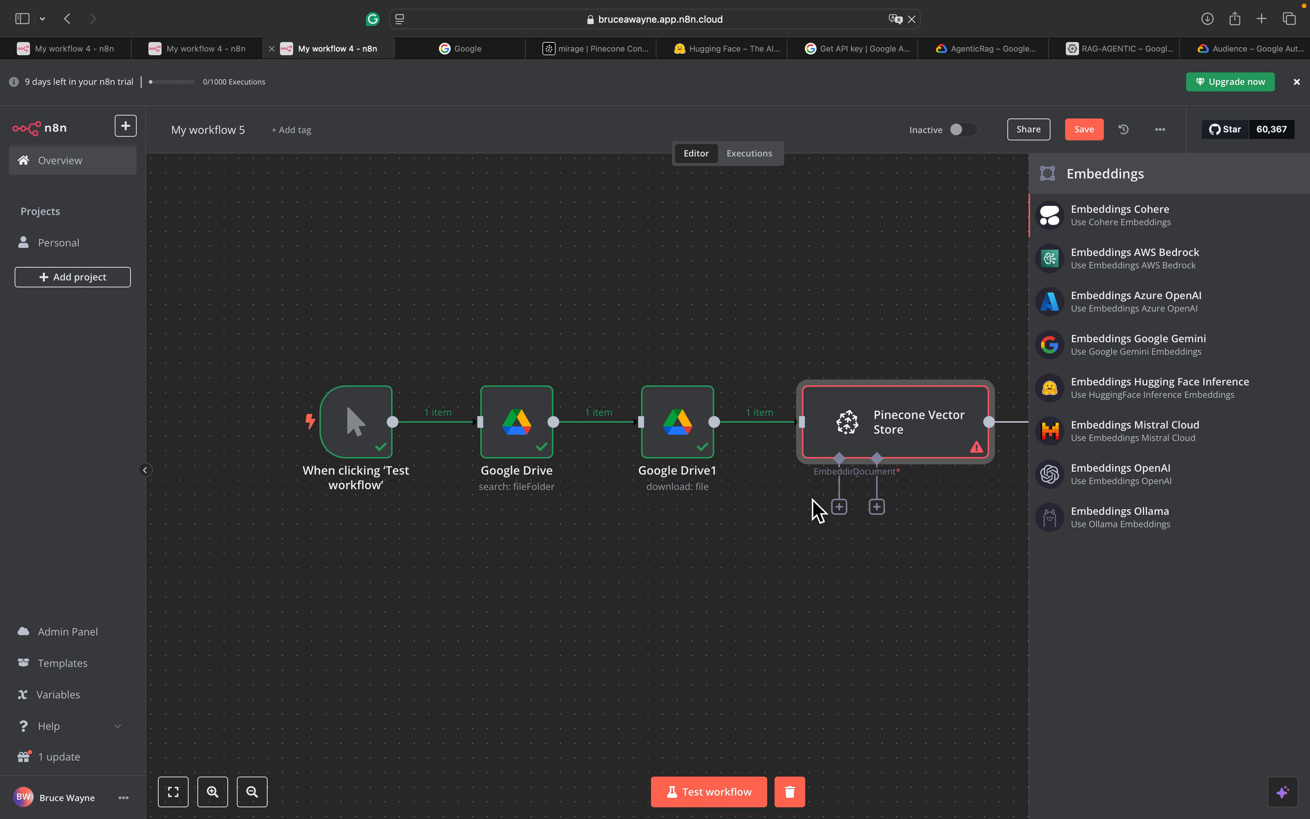
scroll(817, 509, "right", 3)
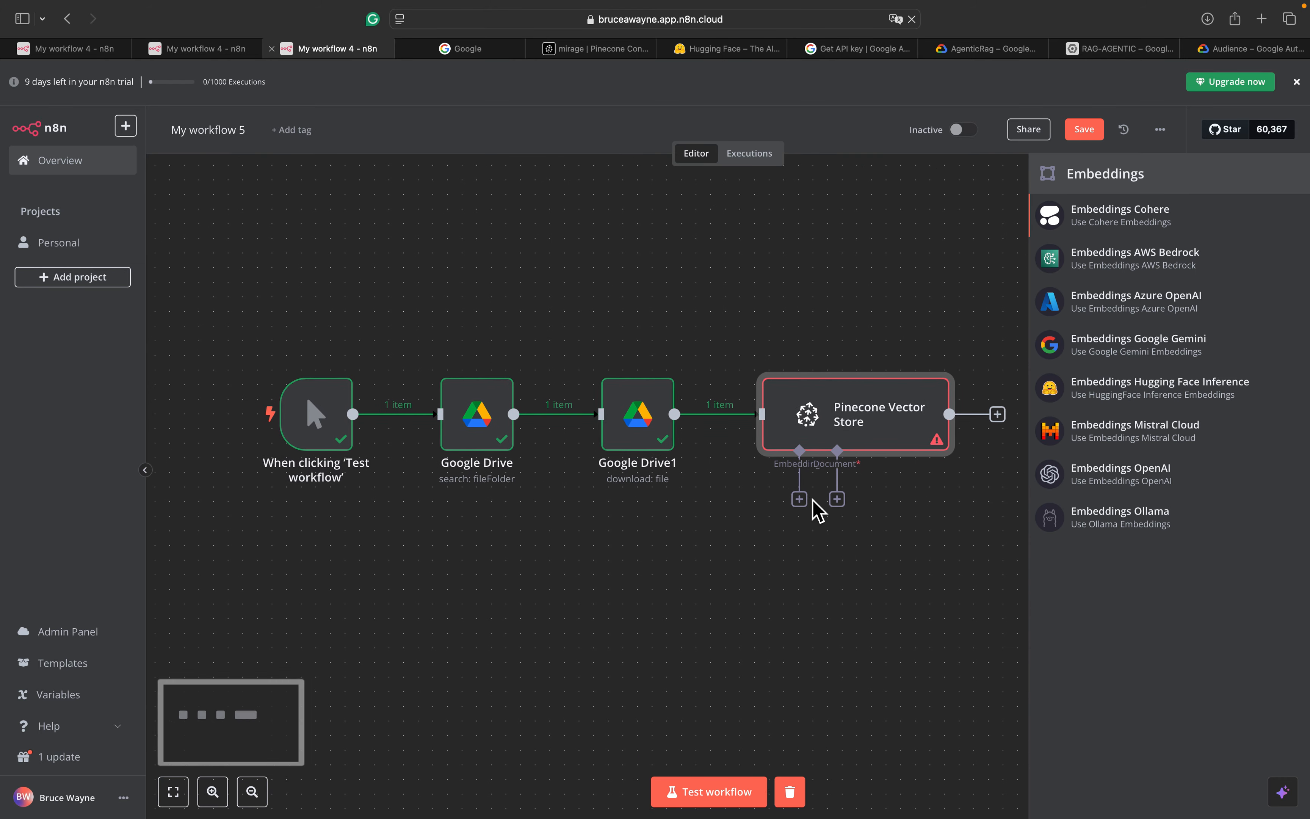
left_click(1126, 391)
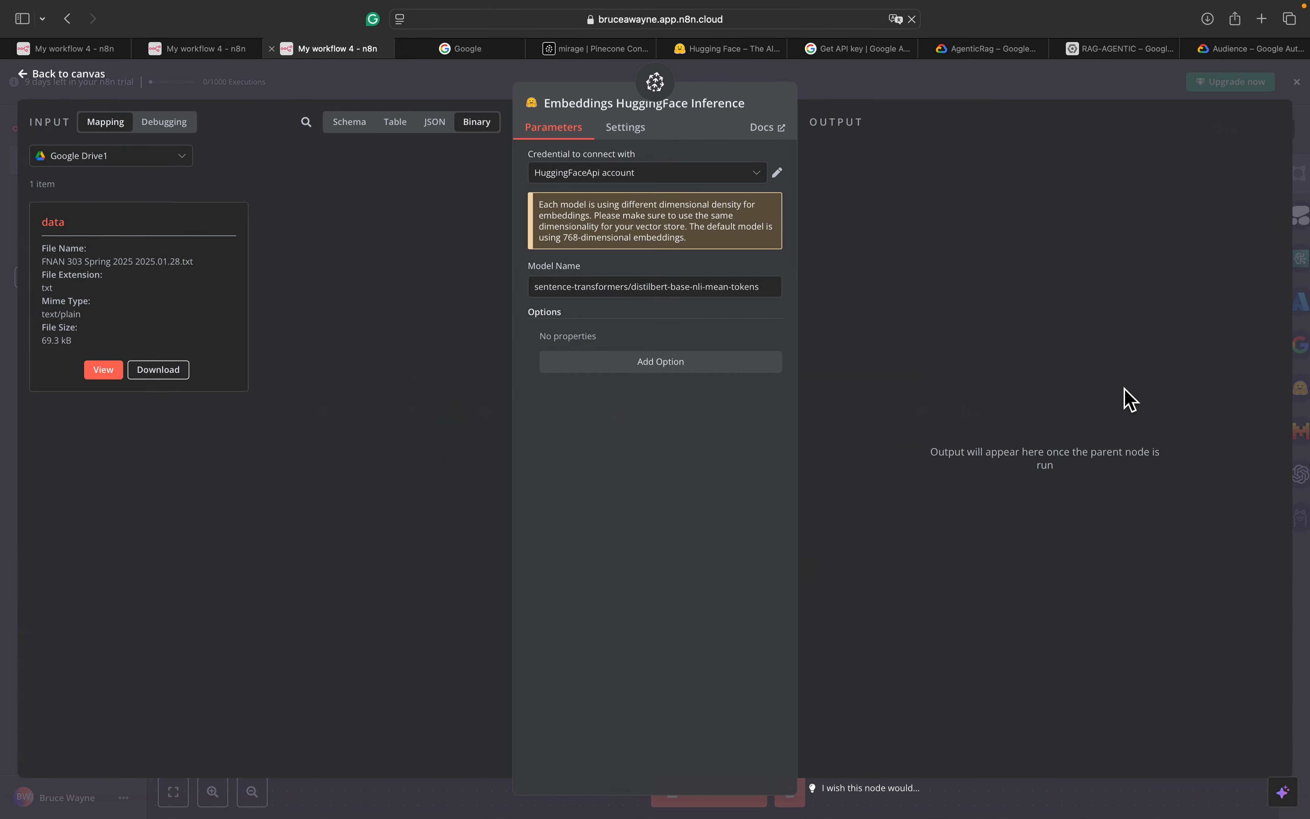
left_click(727, 172)
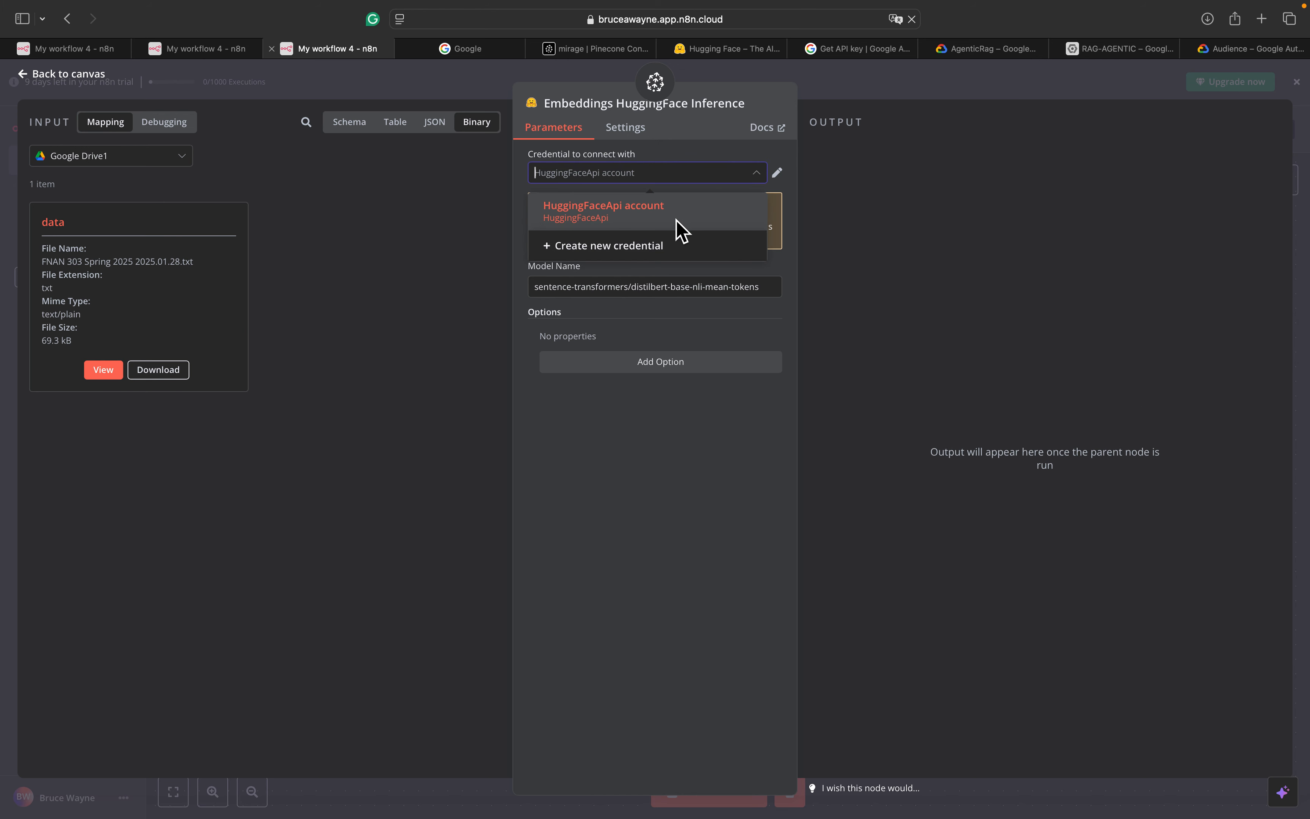
left_click(665, 248)
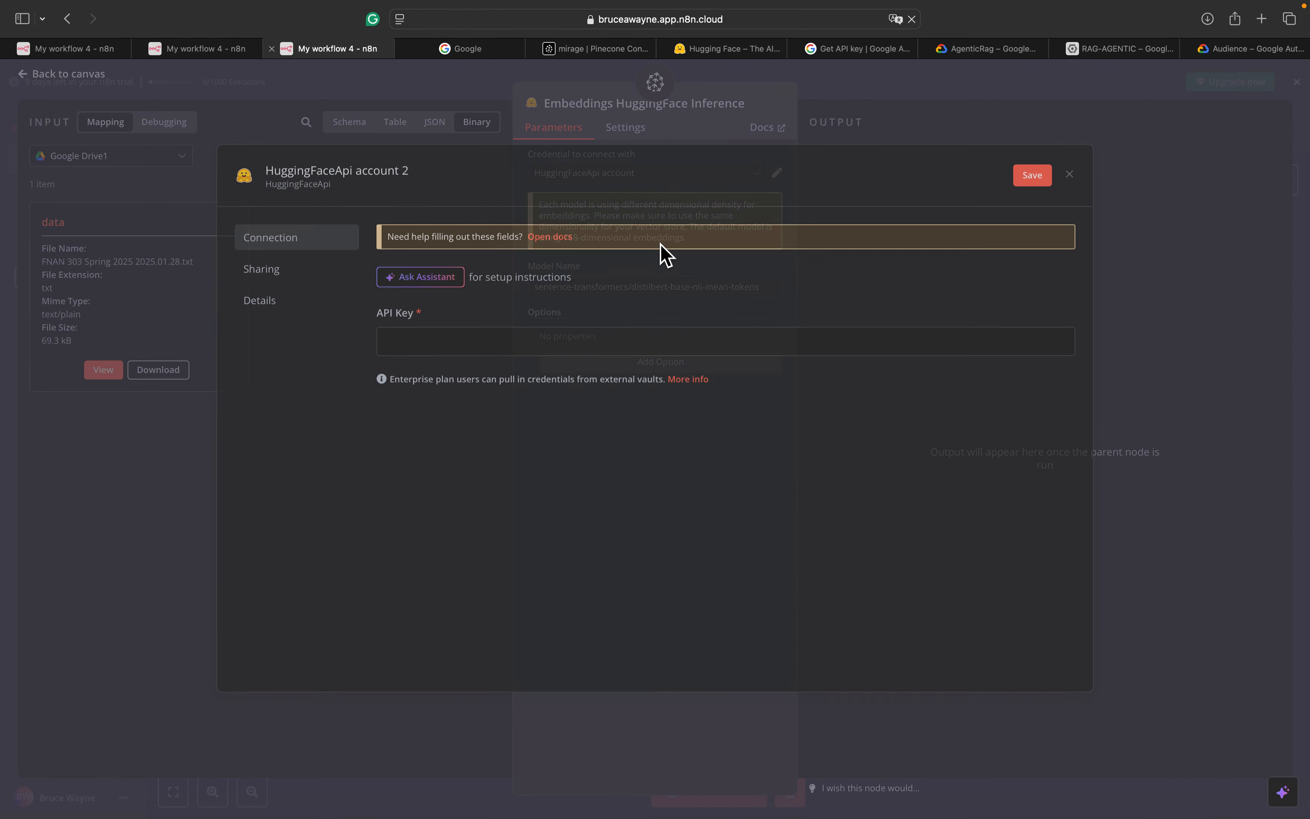
left_click(495, 355)
key("super+v")
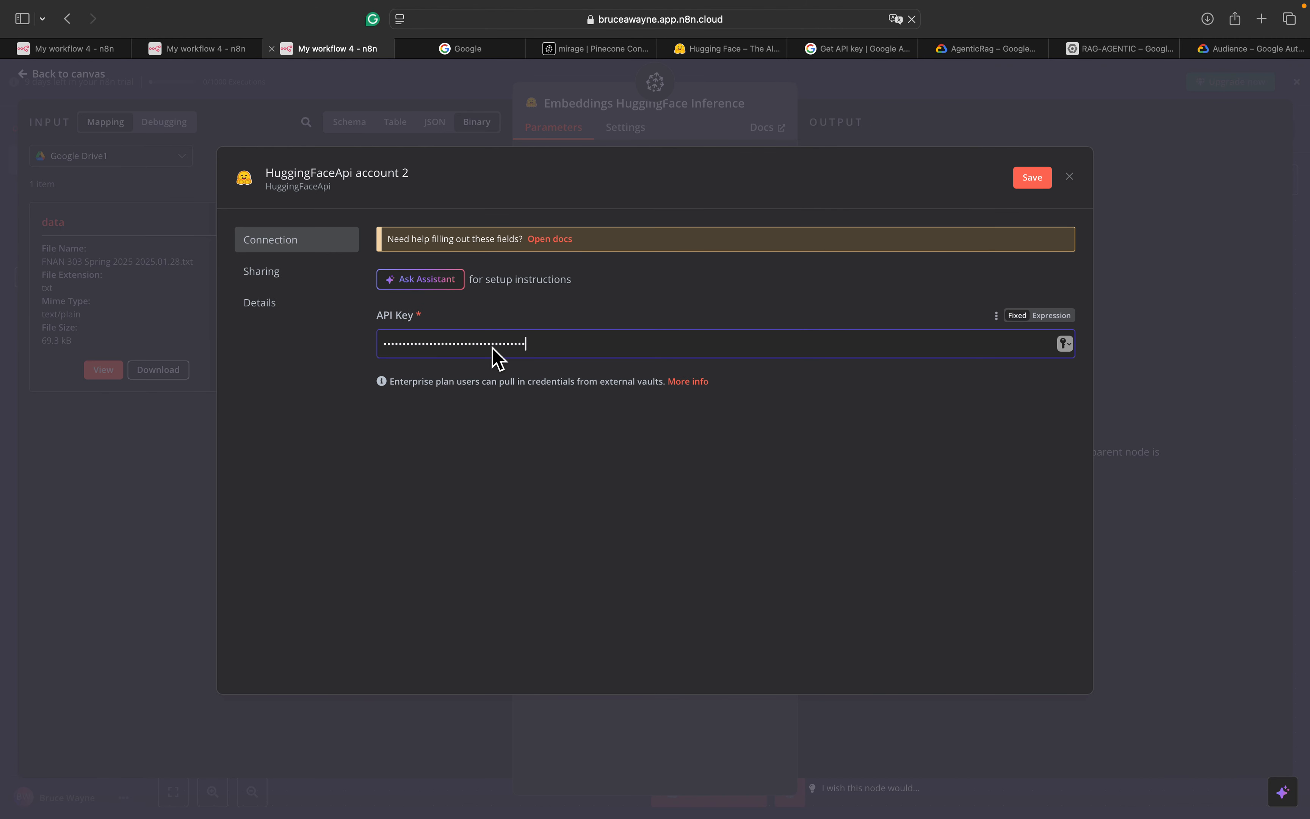
left_click(1030, 180)
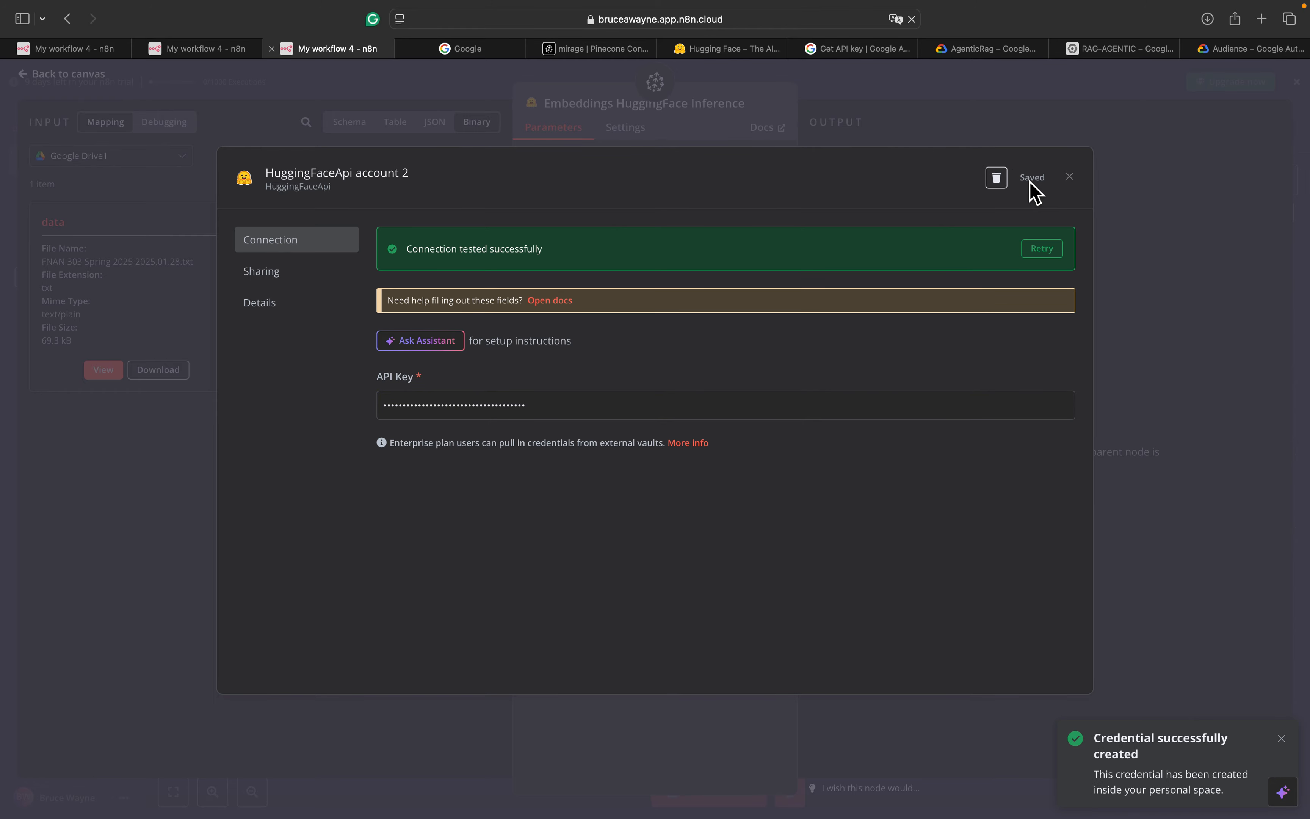
left_click(1068, 180)
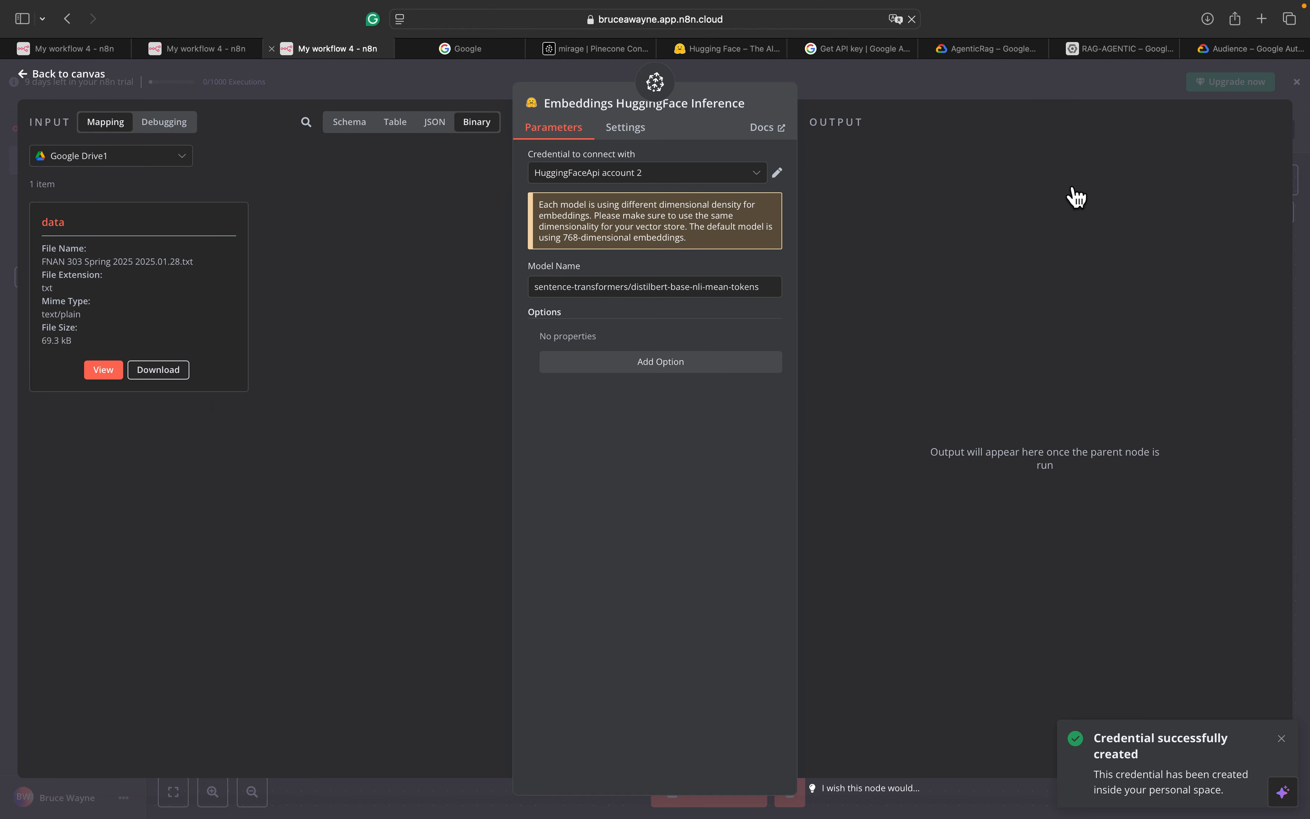
Move the embeddings node under Pinecone, checking the reference Agentic RAG workflow
left_click(80, 73)
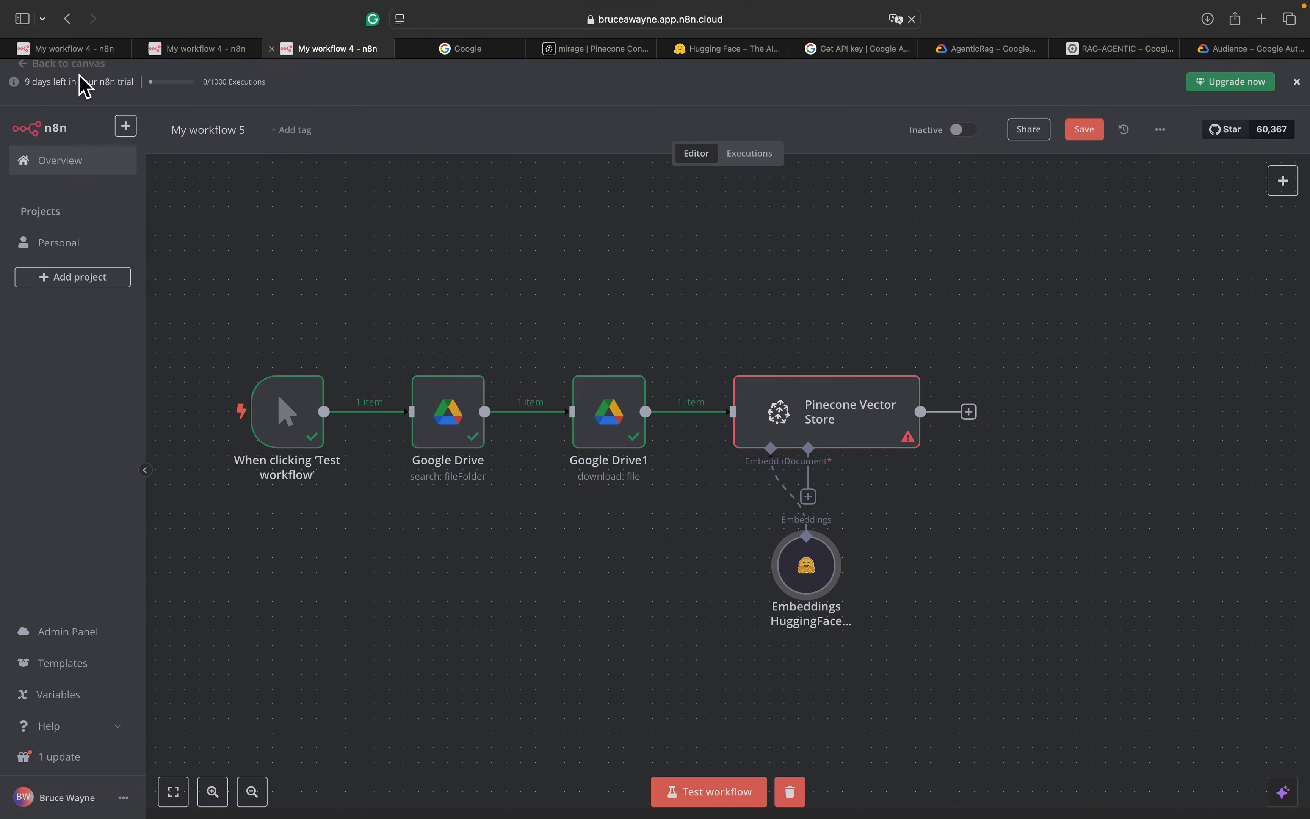
left_click_drag(834, 557, 754, 552)
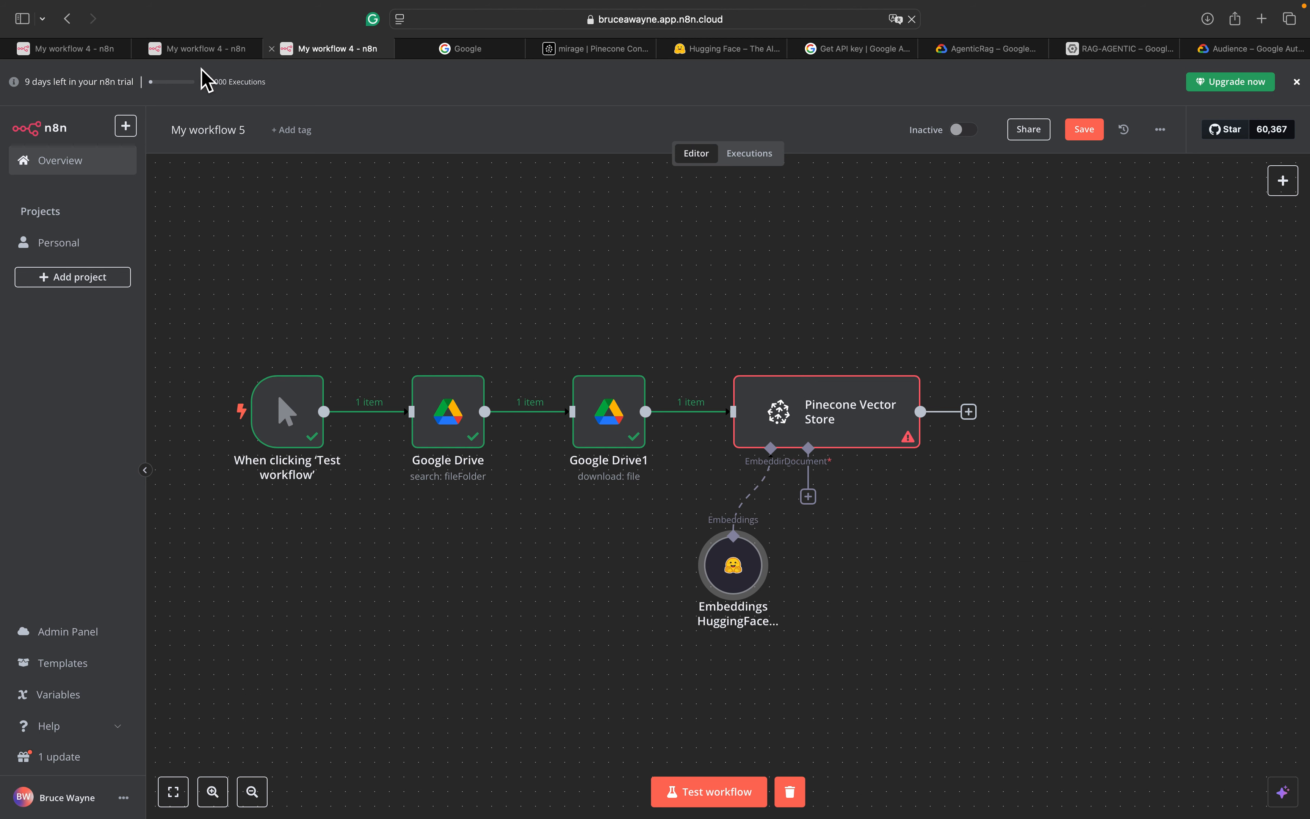
left_click(201, 52)
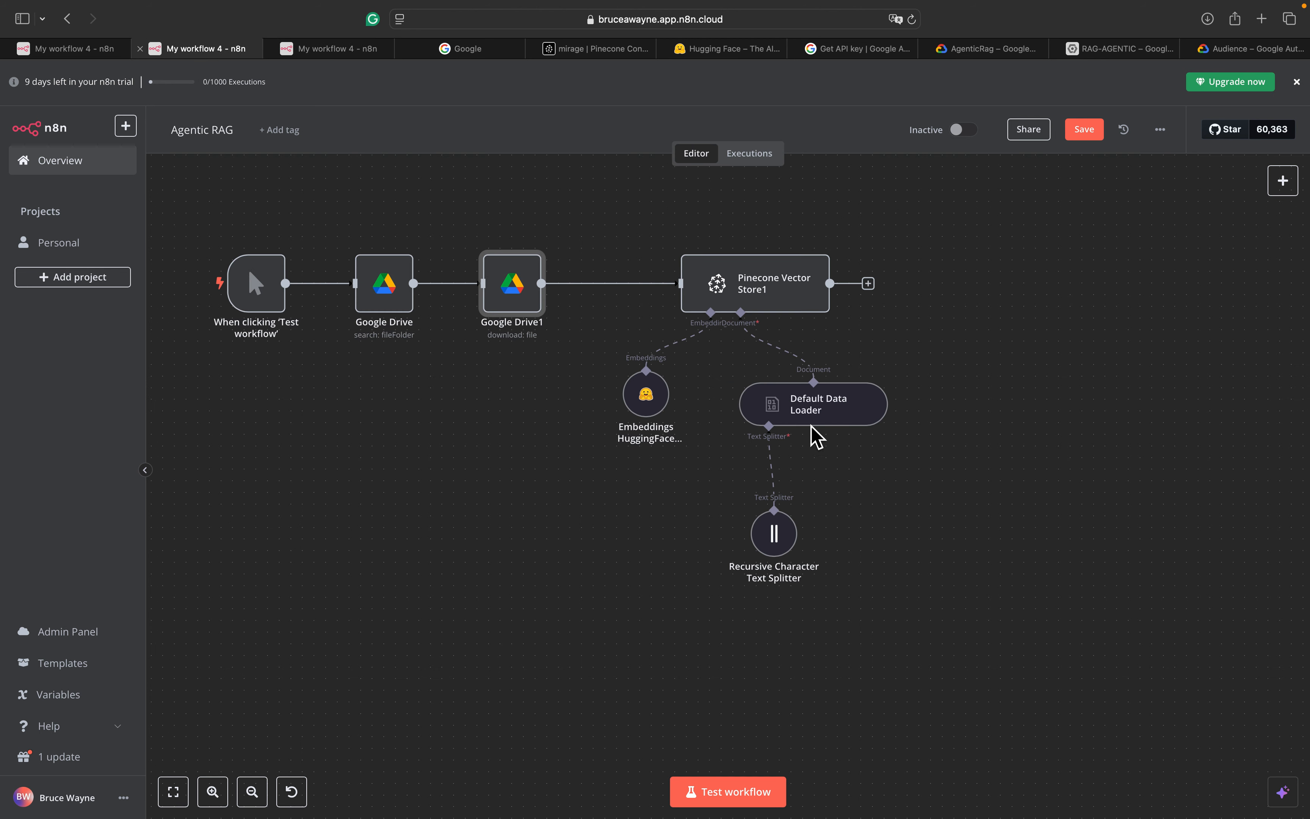
left_click(345, 48)
Add a Default Data Loader for Binary data with automatic mime-type detection
left_click(808, 497)
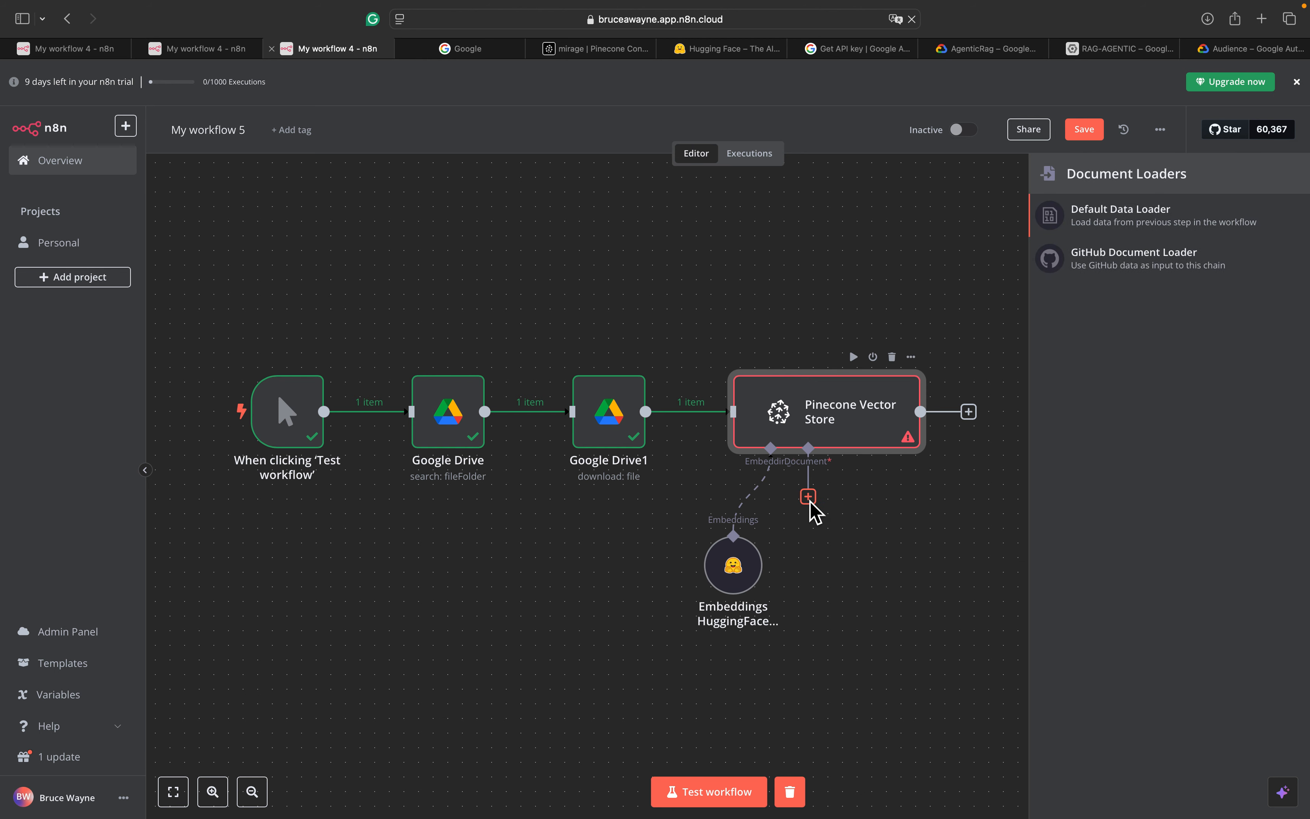
left_click(1150, 230)
left_click(656, 224)
left_click(557, 291)
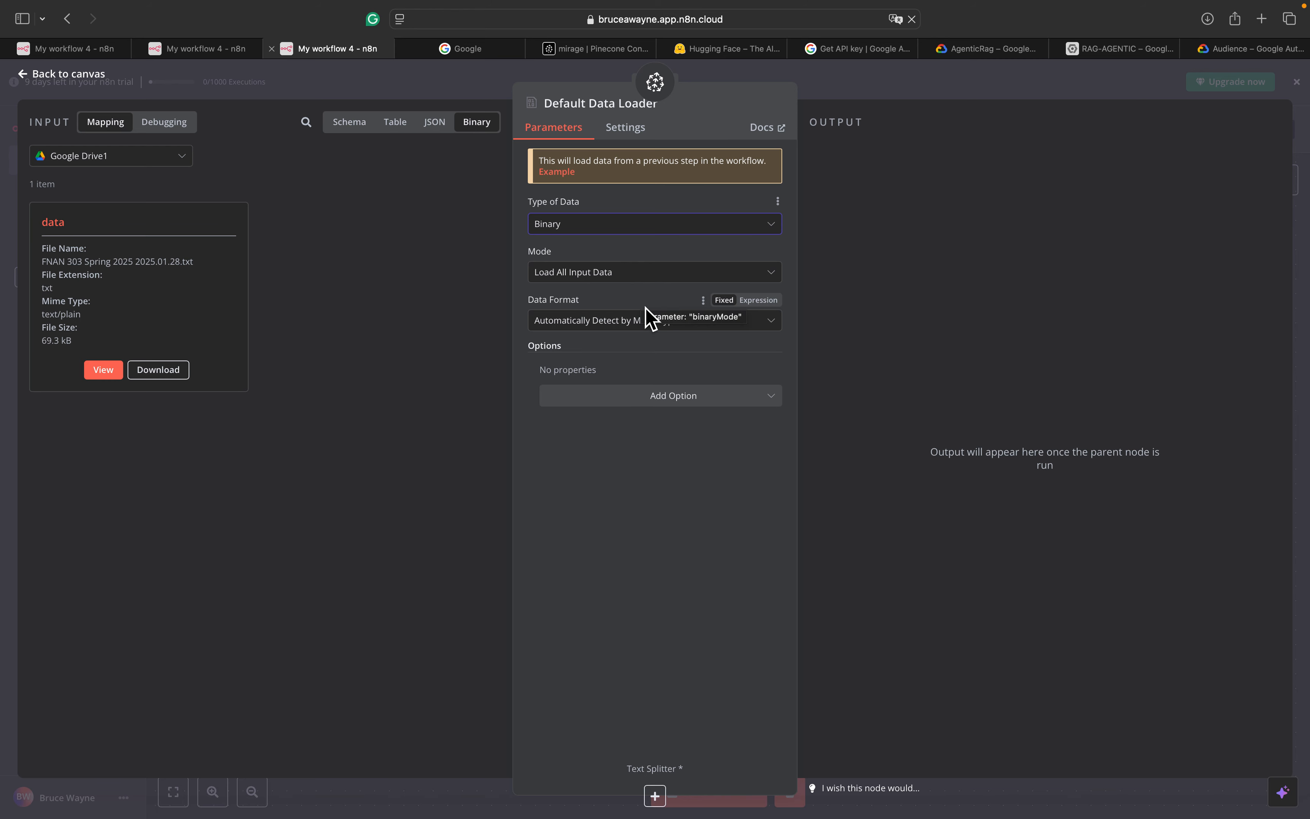
left_click(644, 322)
left_click(644, 321)
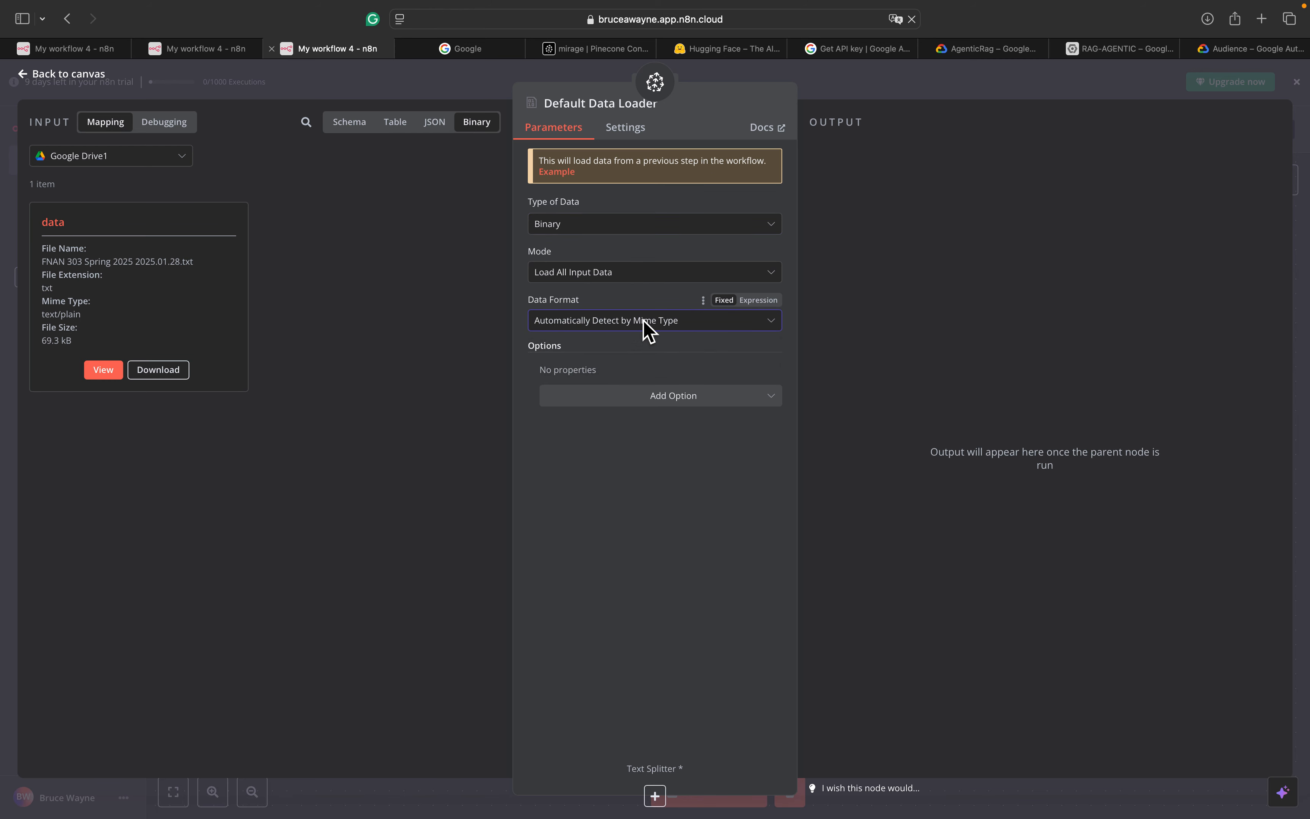
Add file-name metadata to the loader, mapping its value from the Google Drive1 file name
left_click(632, 401)
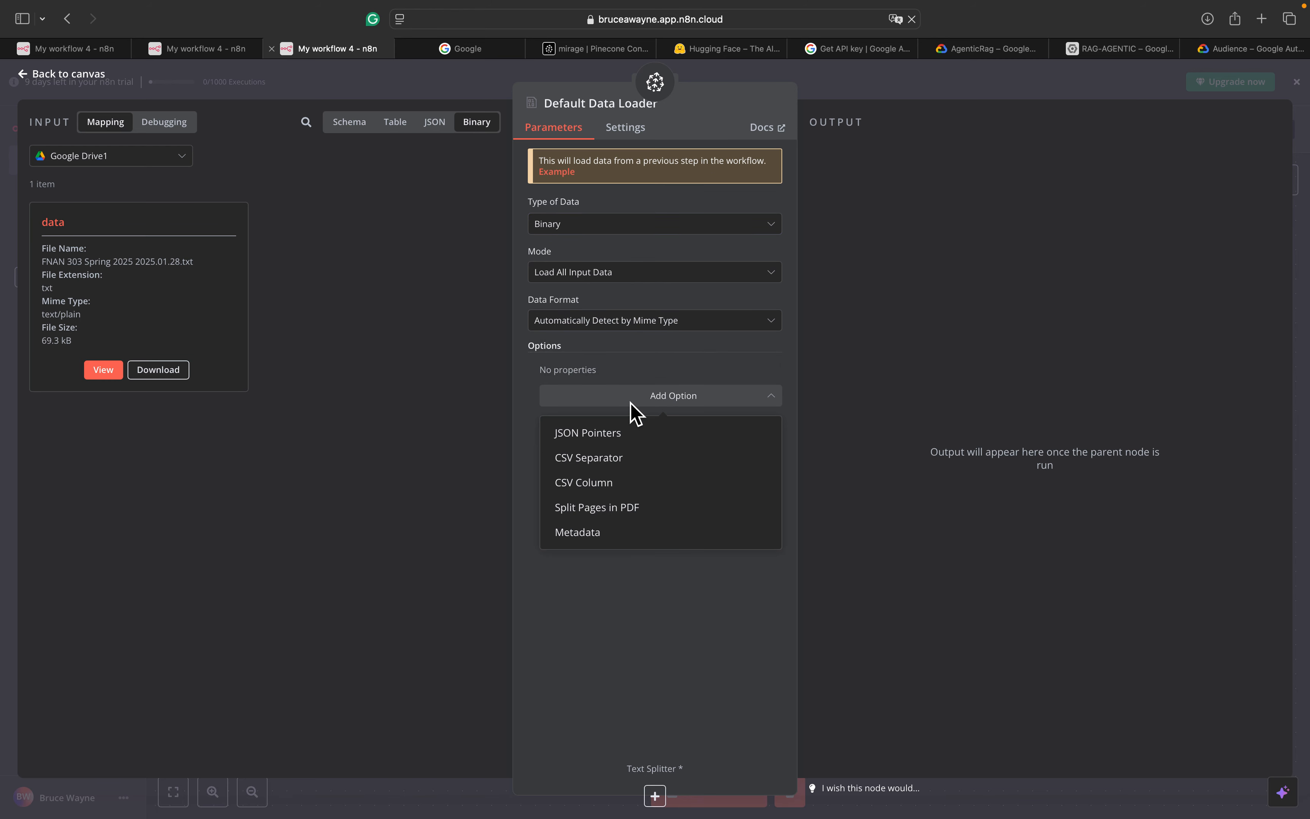
left_click(608, 533)
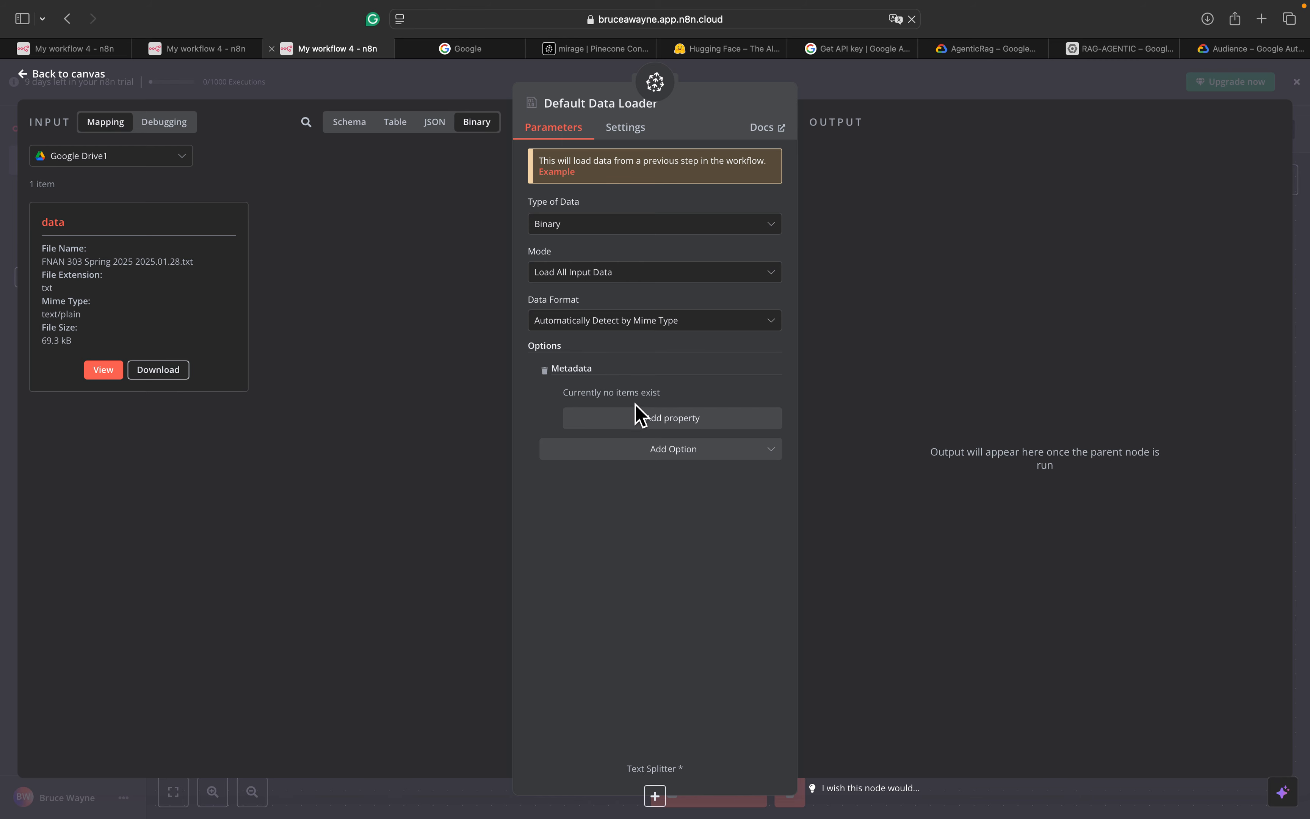
left_click(673, 418)
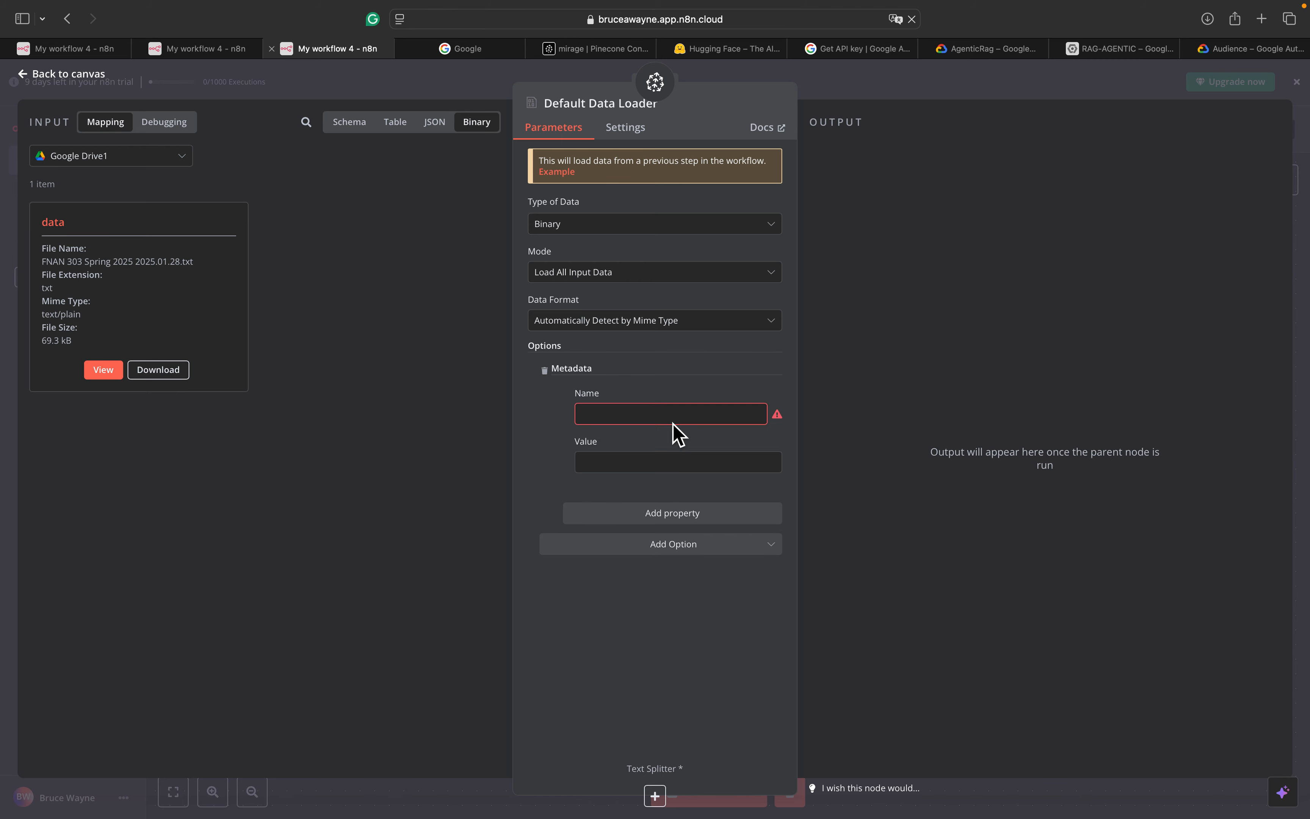
left_click(657, 416)
type("t")
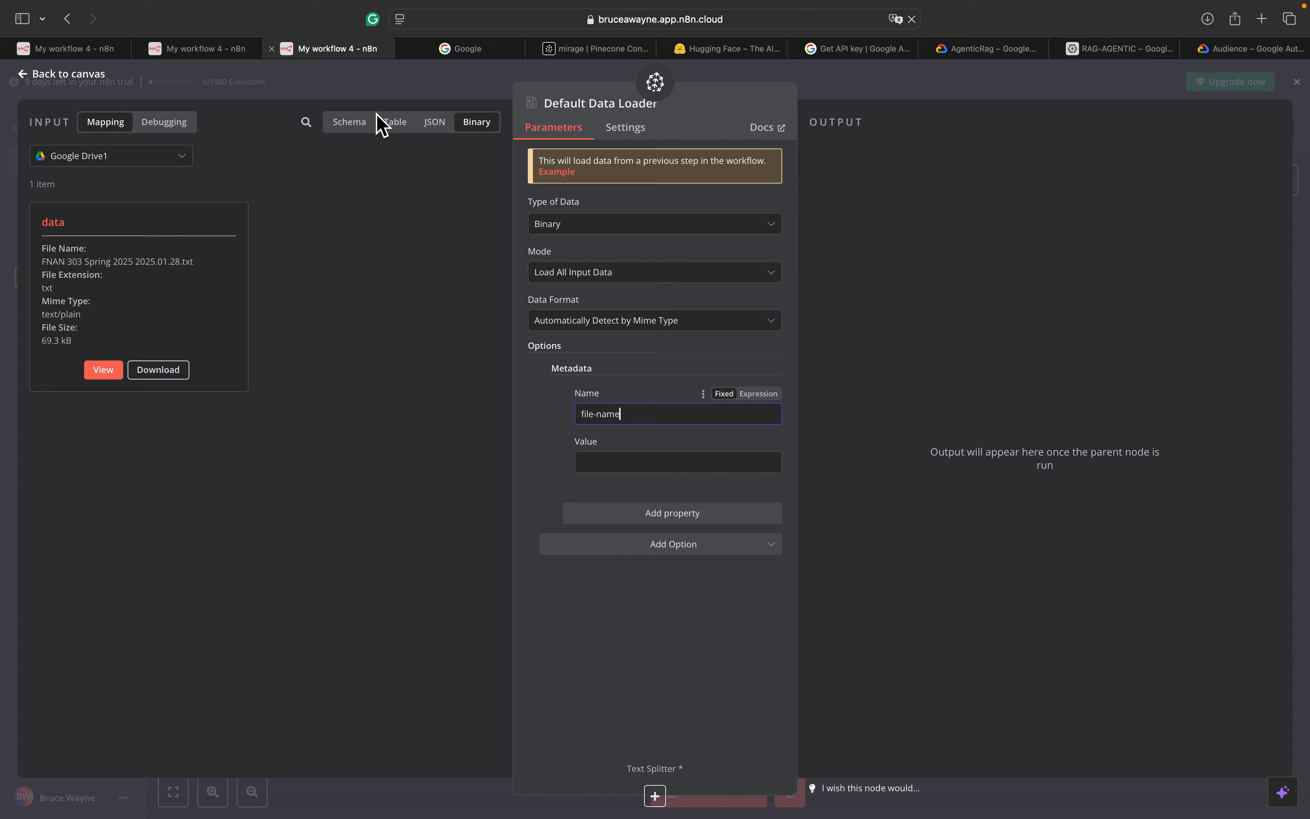
left_click(371, 125)
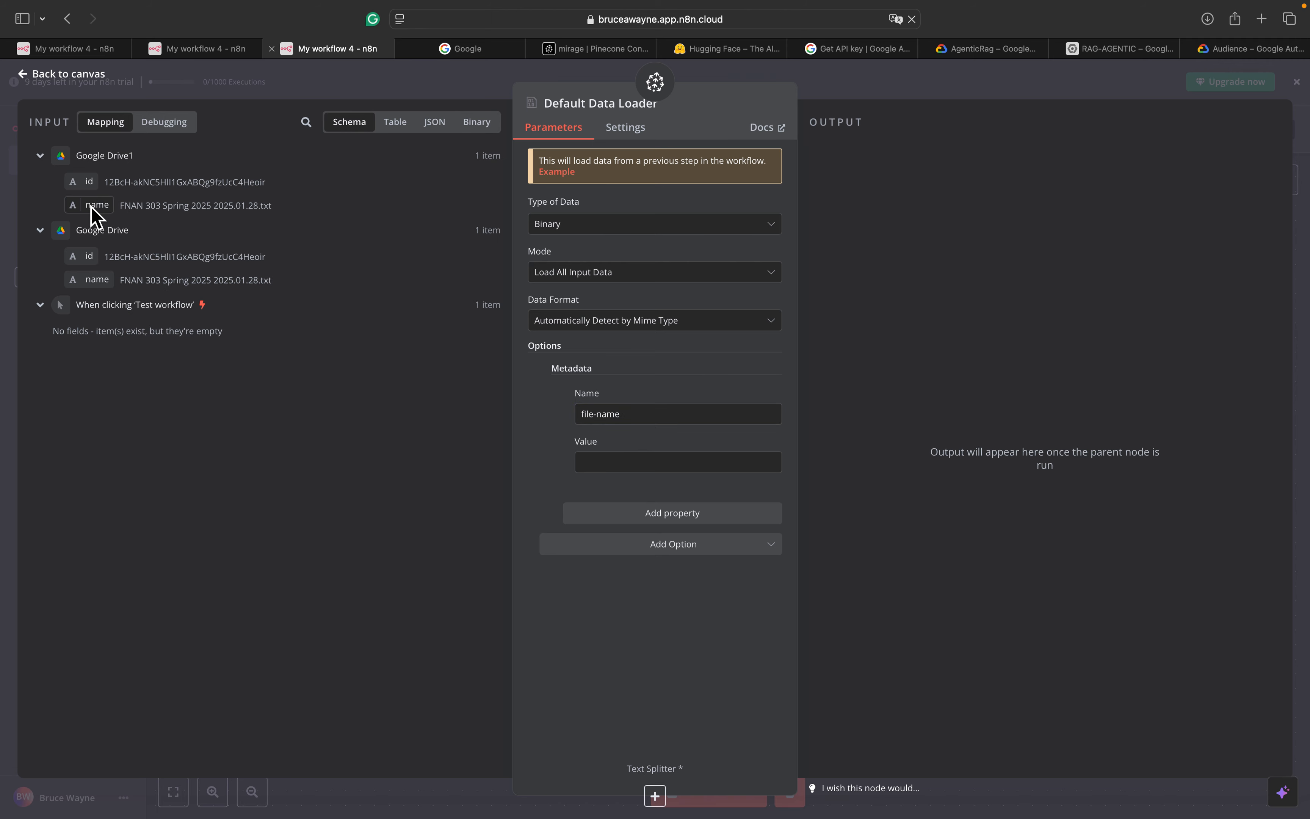
left_click_drag(91, 207, 601, 474)
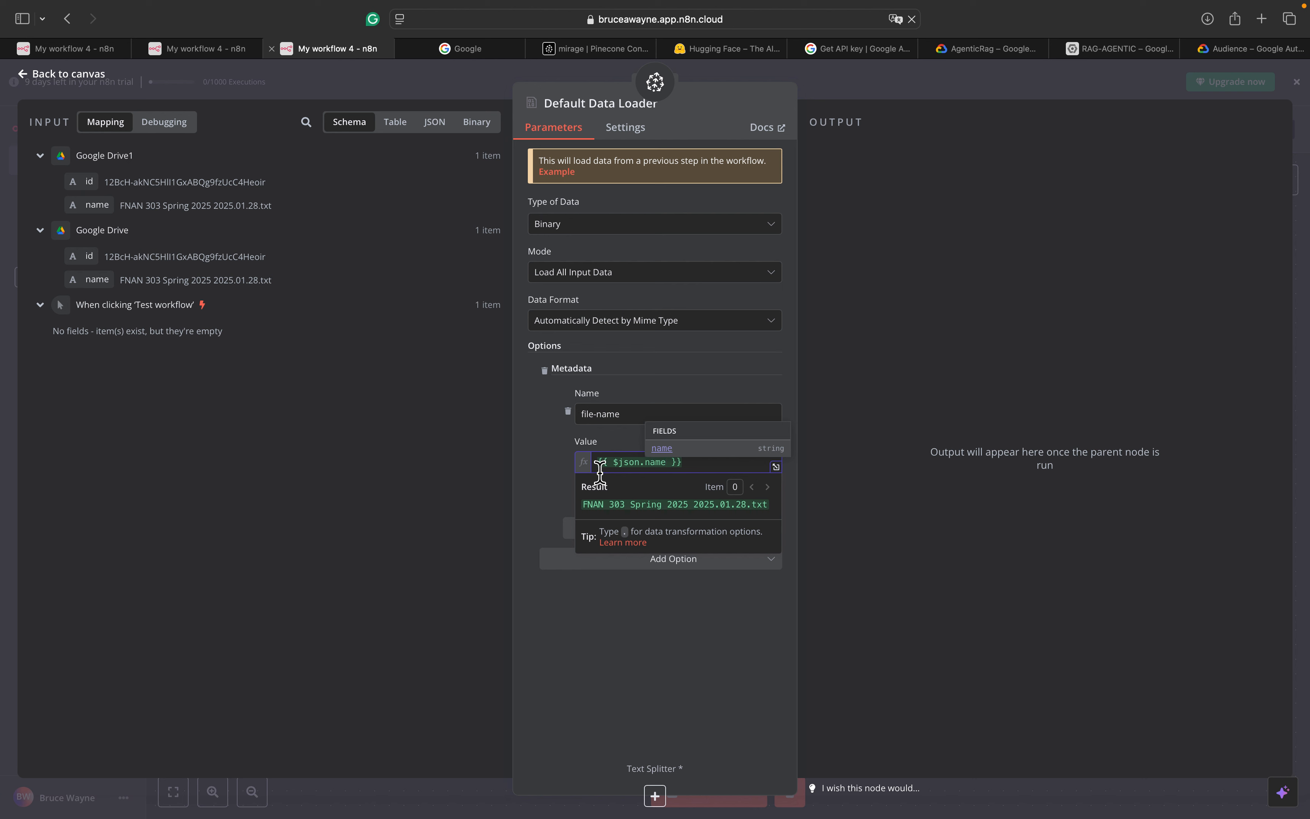
left_click(432, 462)
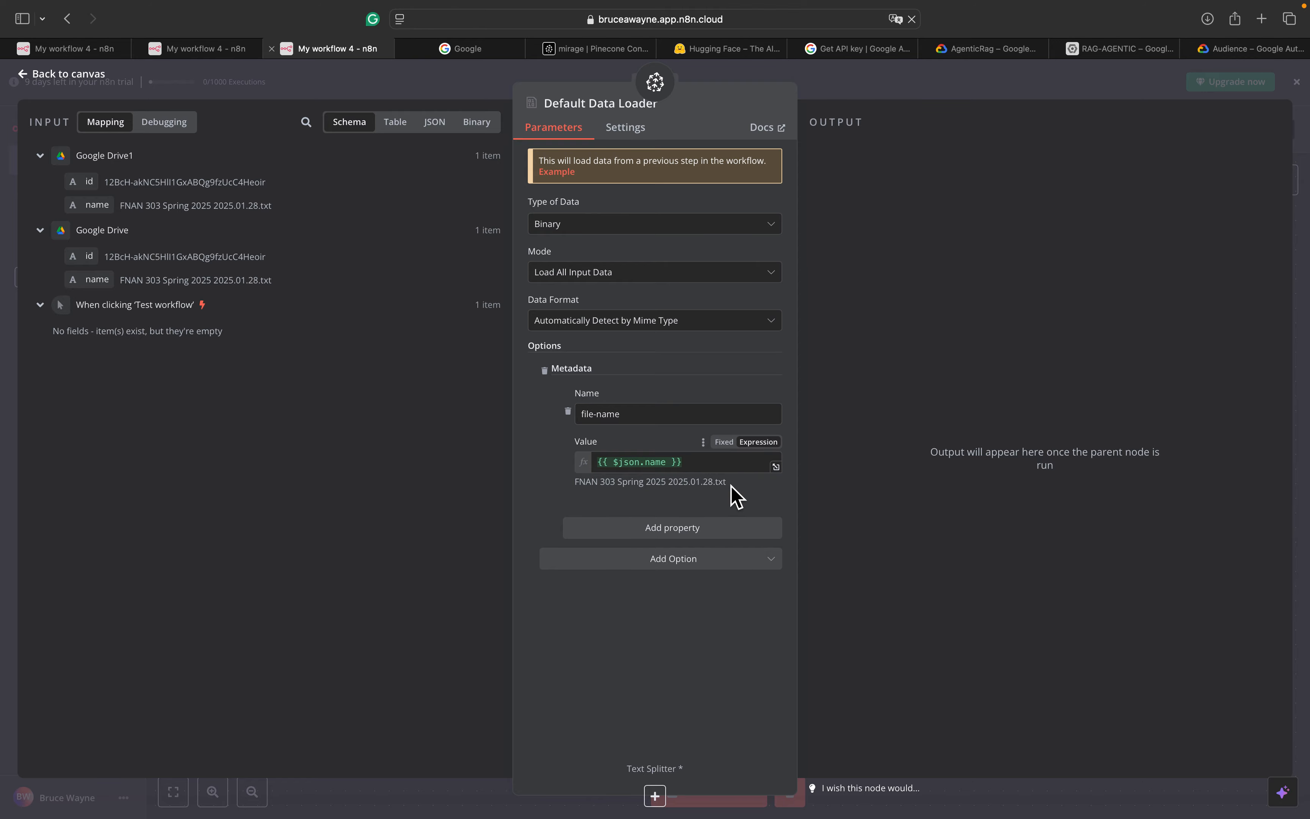
left_click(67, 76)
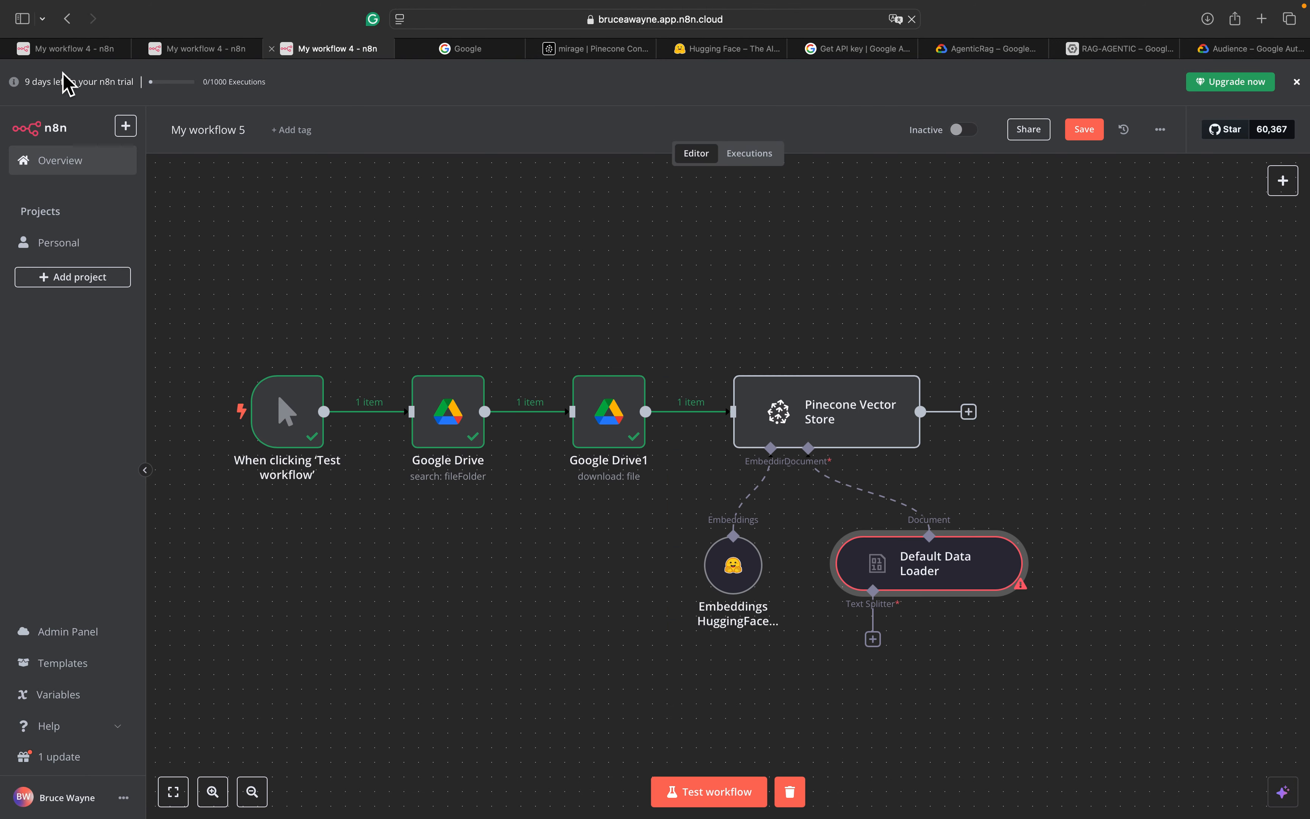
double_click(941, 573)
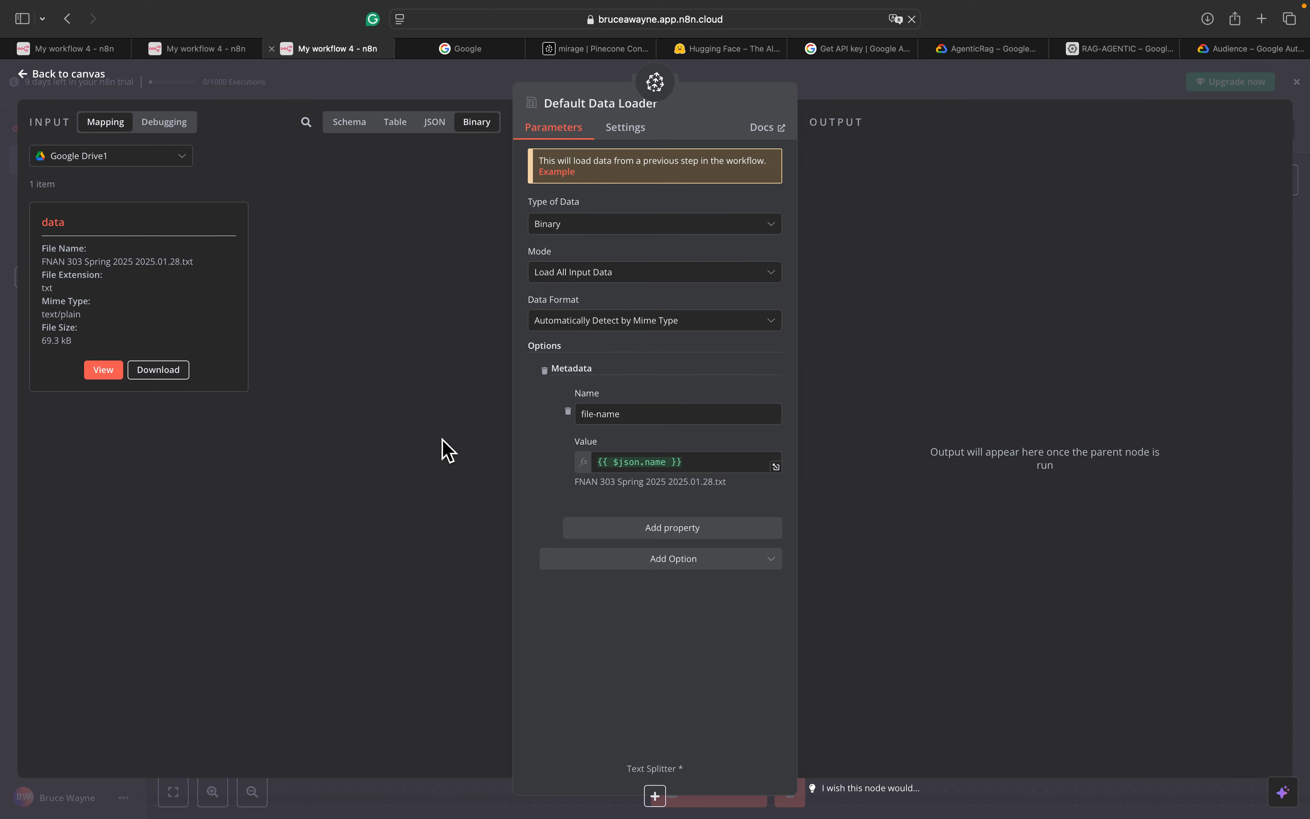
left_click(24, 76)
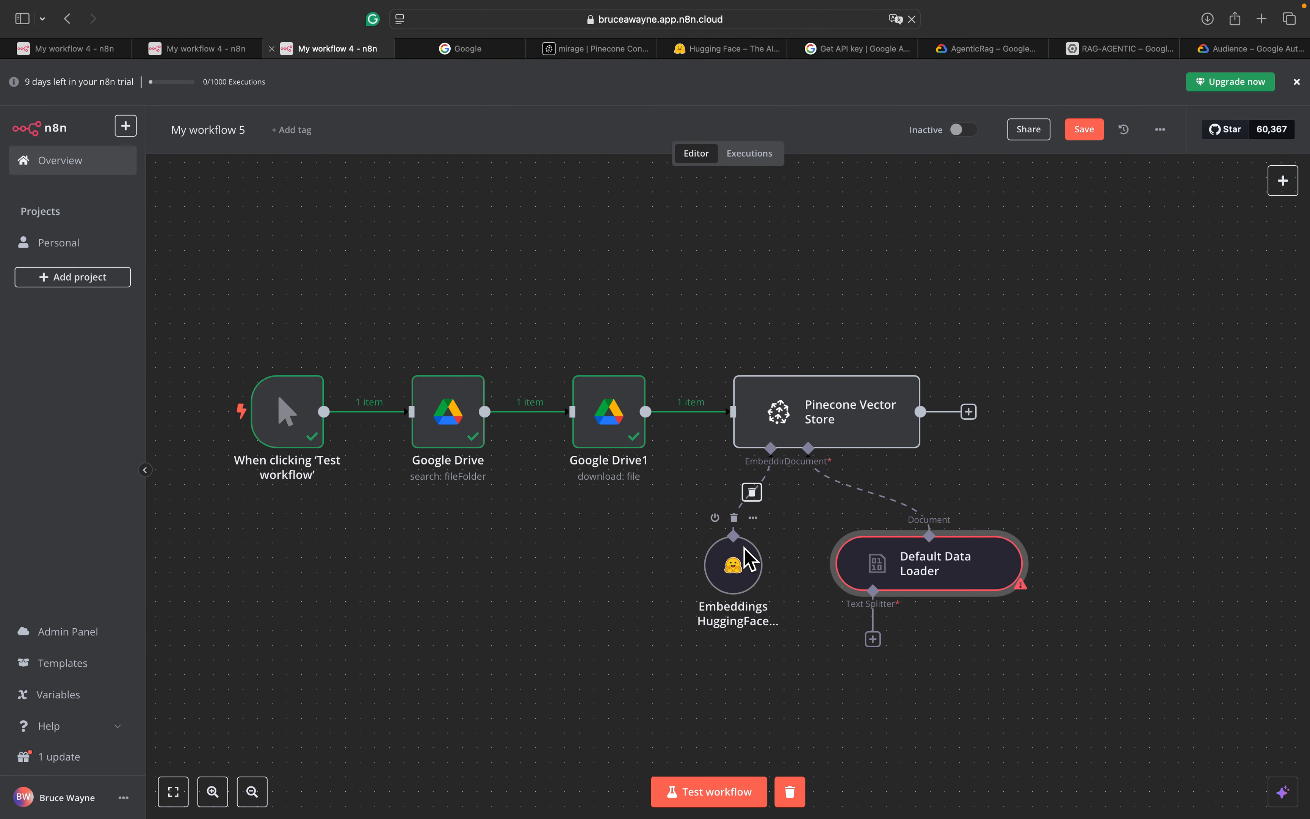
scroll(931, 731, "down", 2)
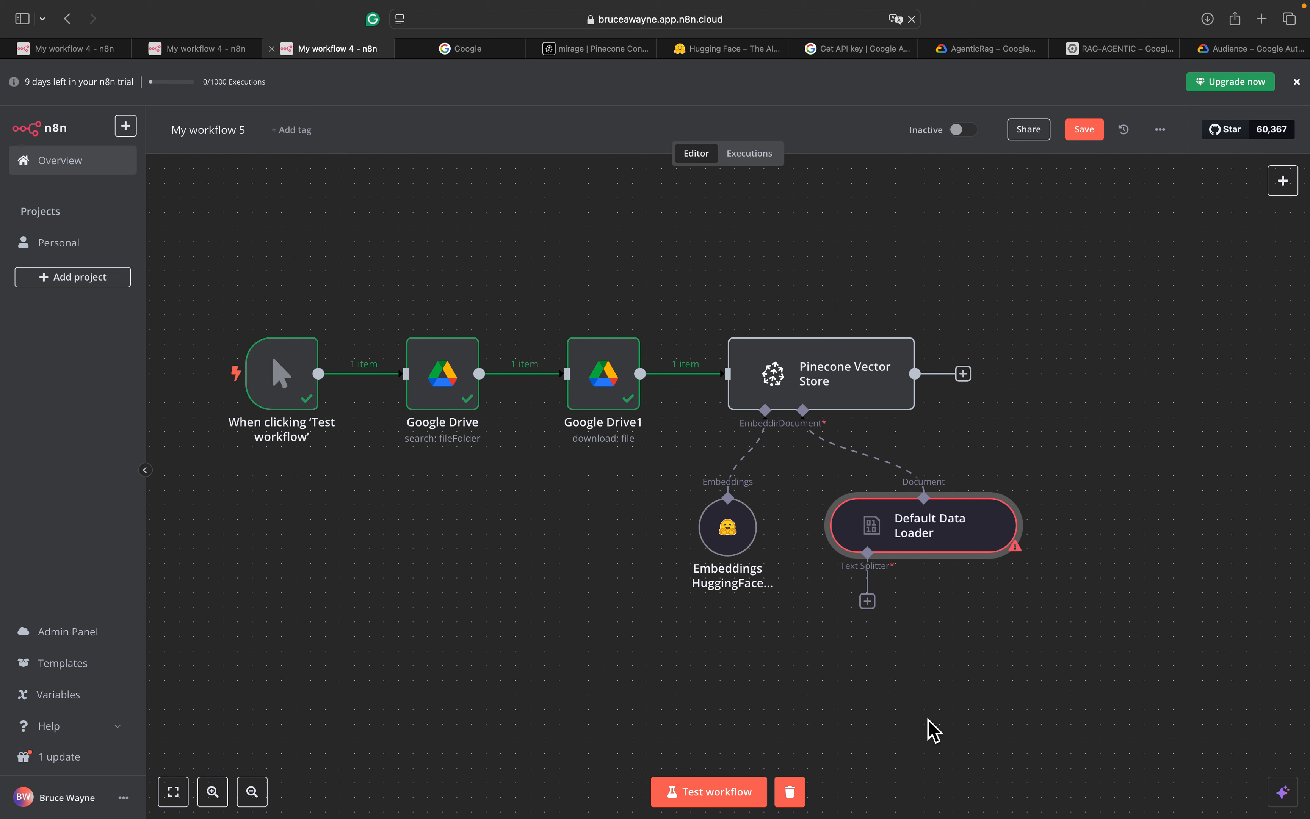
Add a Character Text Splitter to the data loader, then delete it
left_click(868, 603)
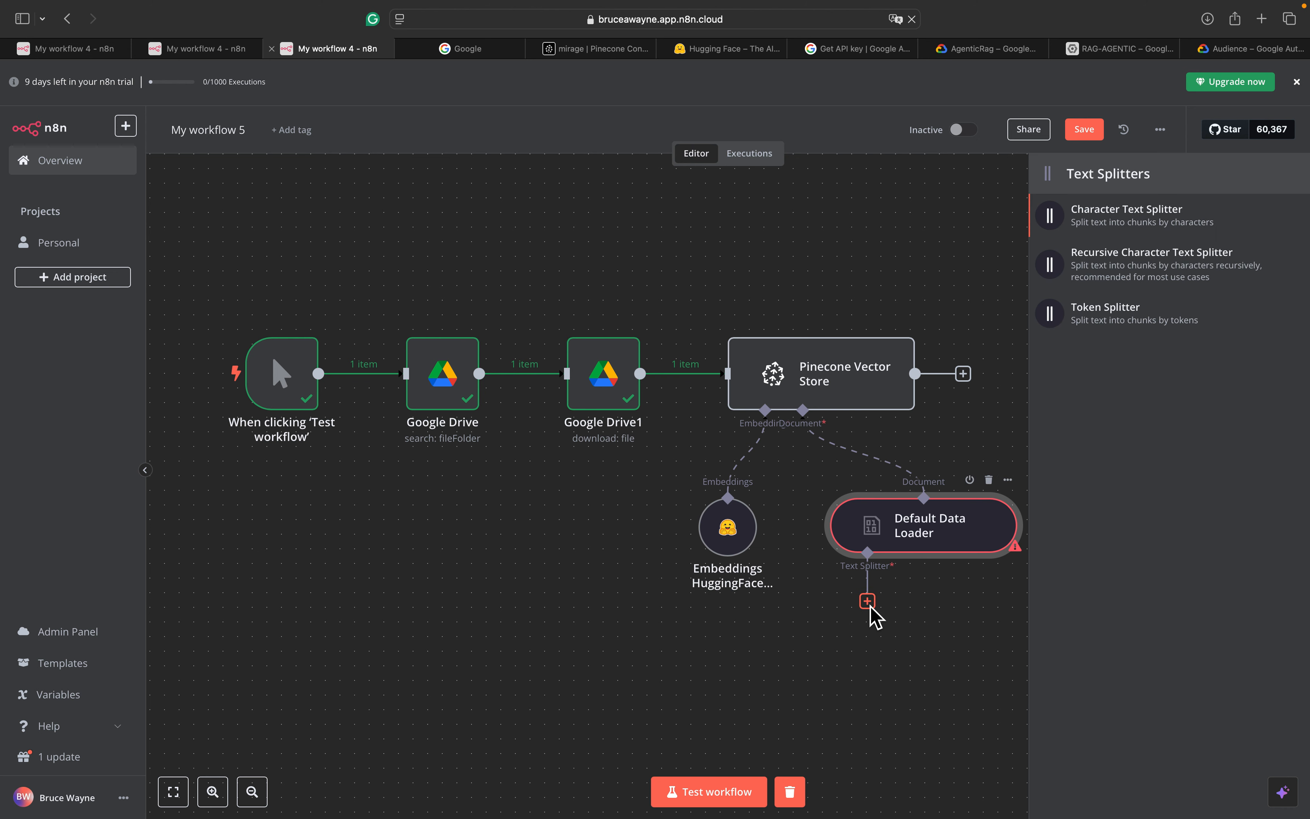
left_click(1127, 216)
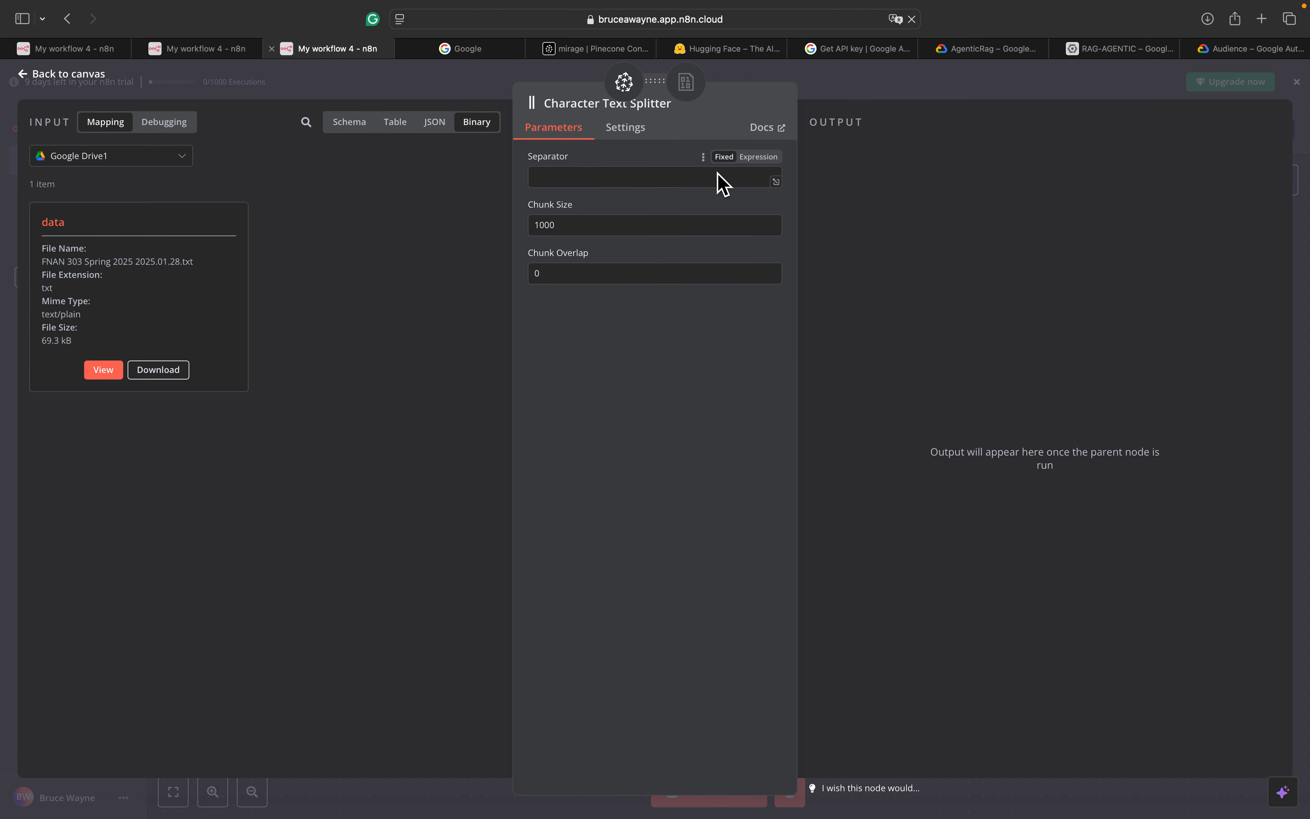
left_click(695, 177)
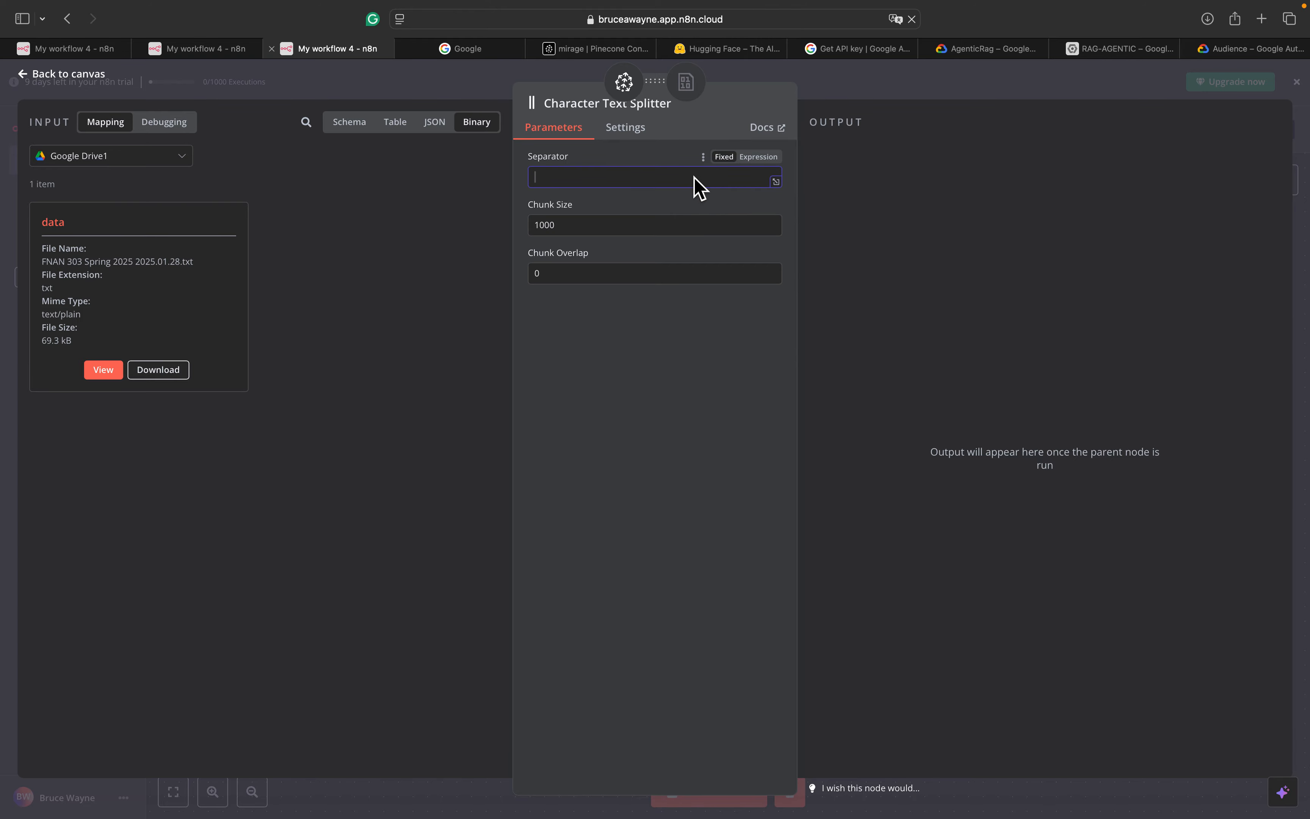
left_click(95, 73)
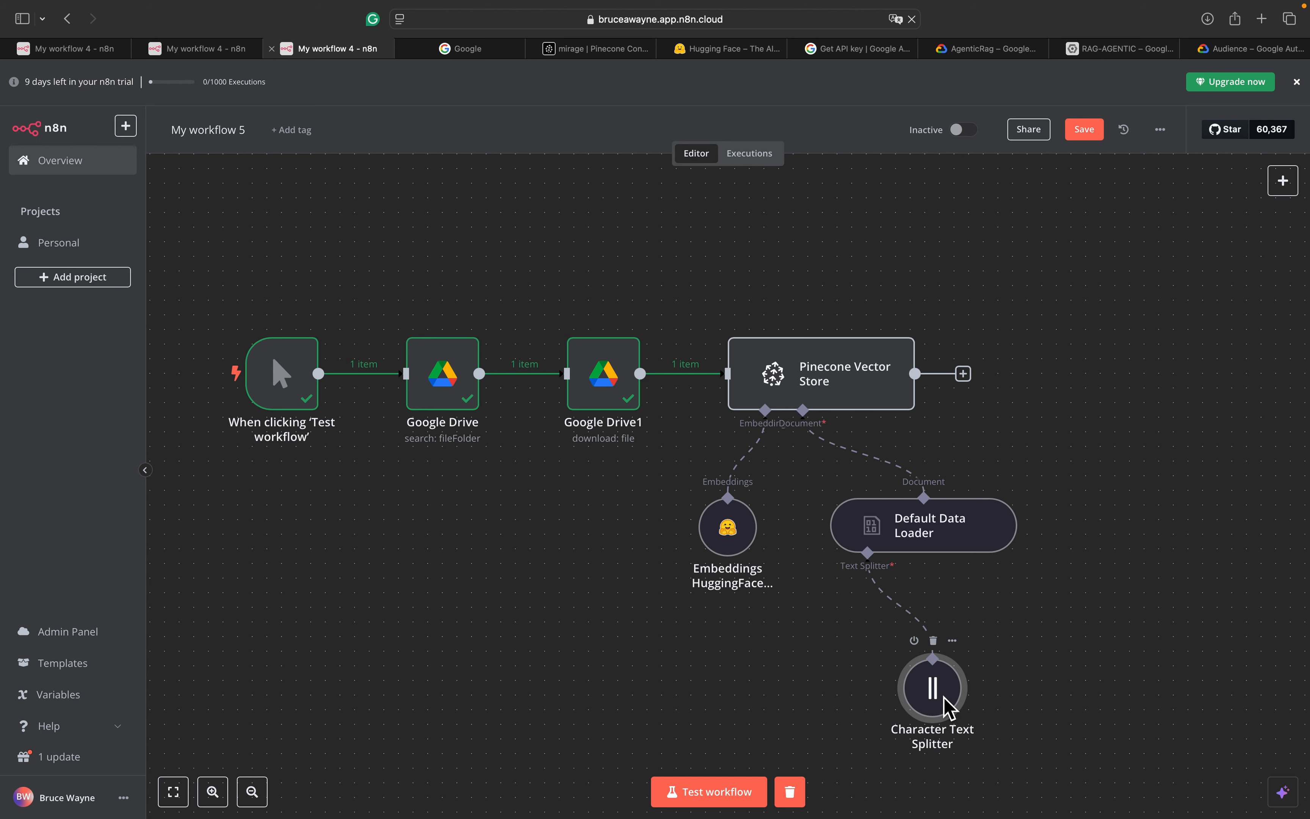
key("Delete")
Attach a Recursive Character Text Splitter with chunk size 1000 and chunk overlap 250
left_click(867, 602)
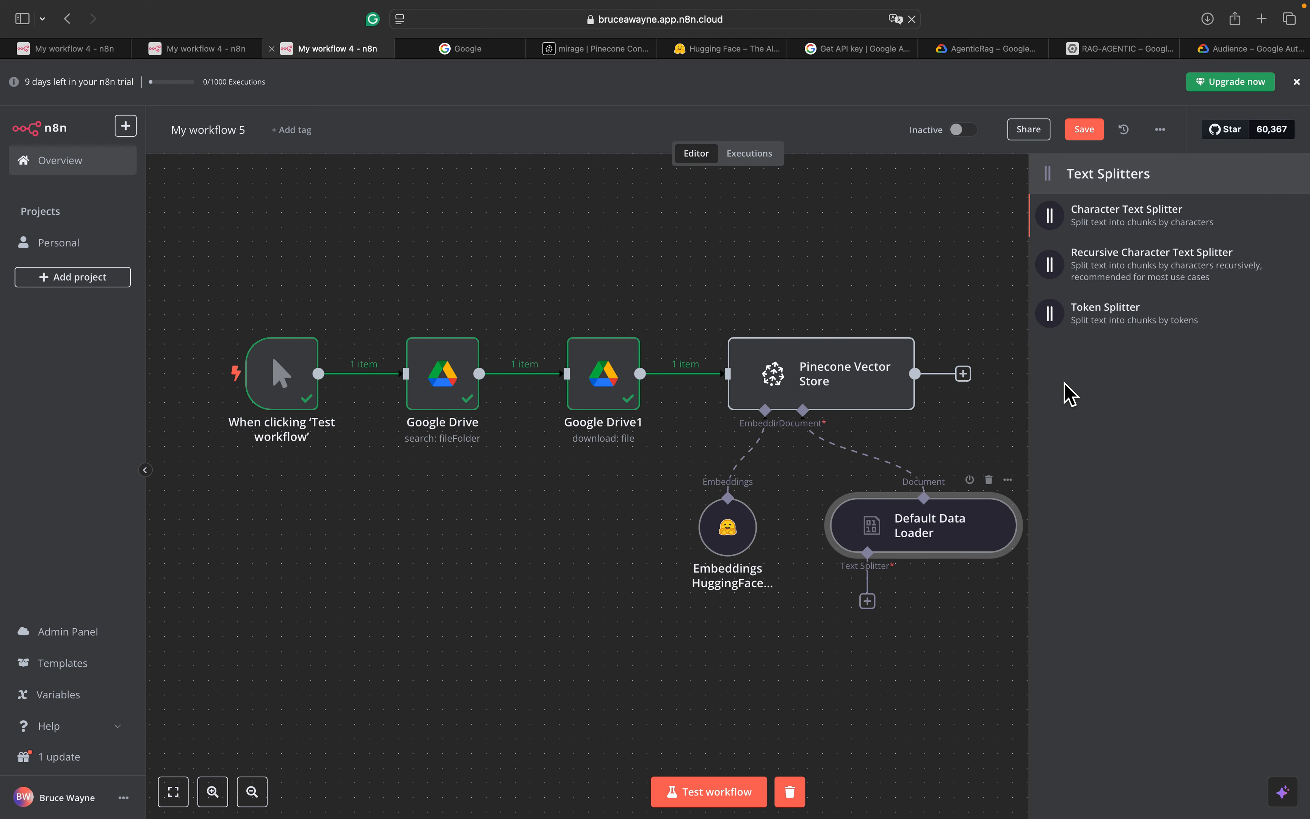
left_click(1111, 267)
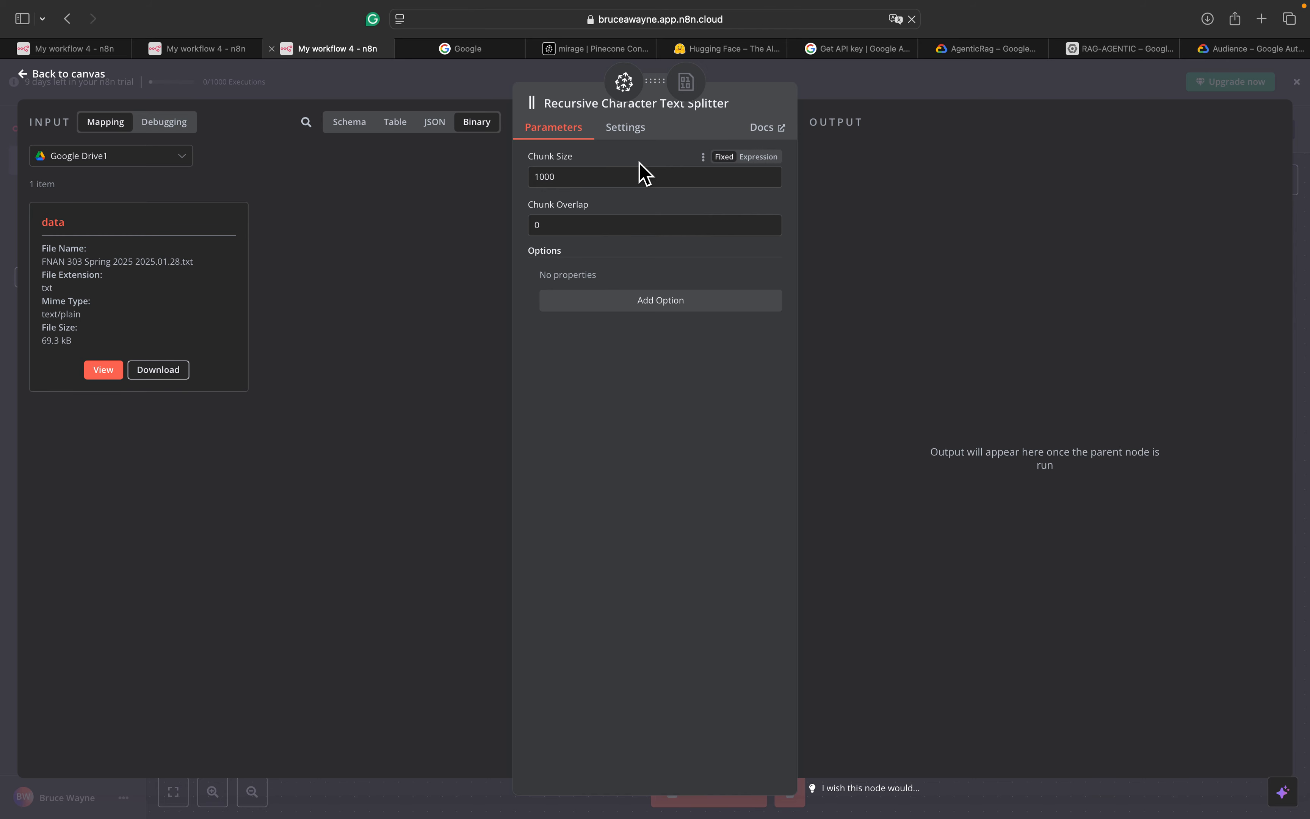
left_click(632, 182)
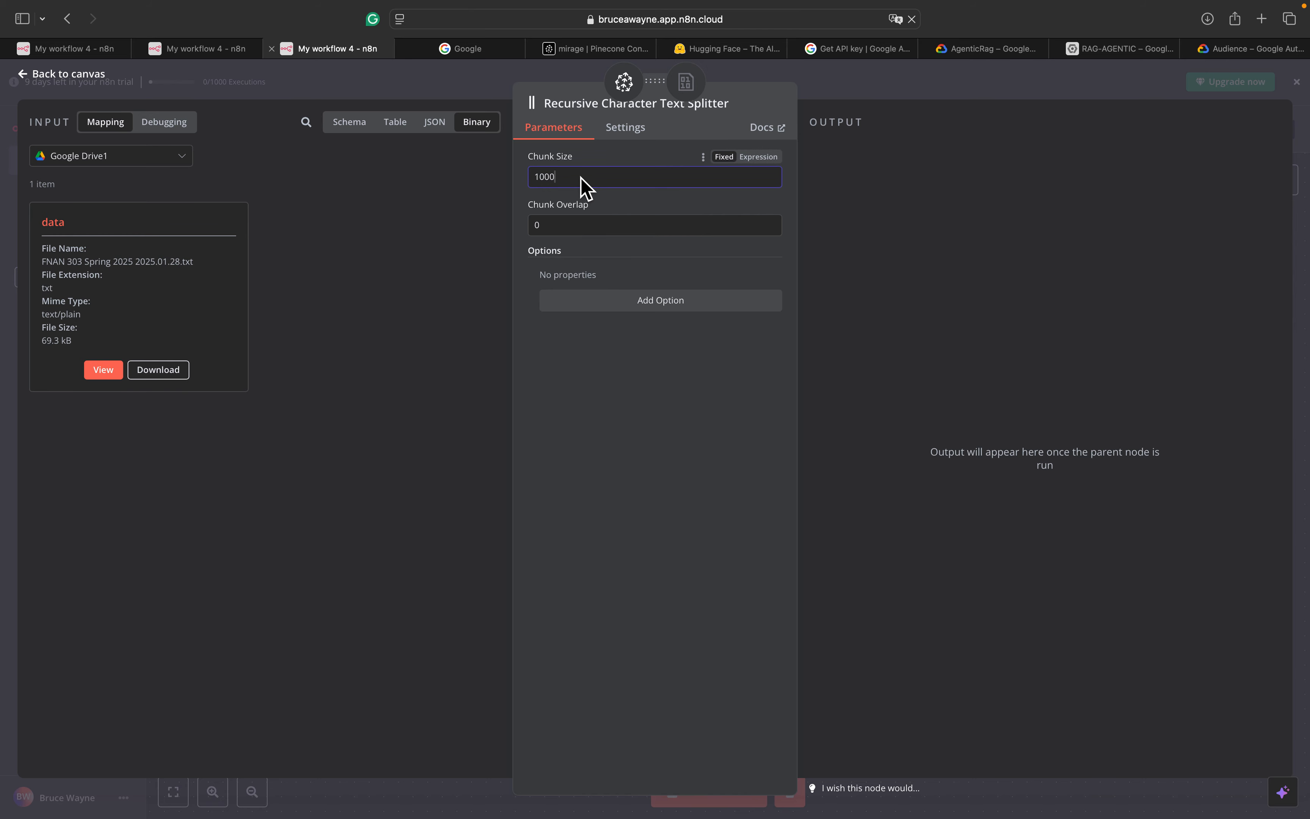
left_click(567, 234)
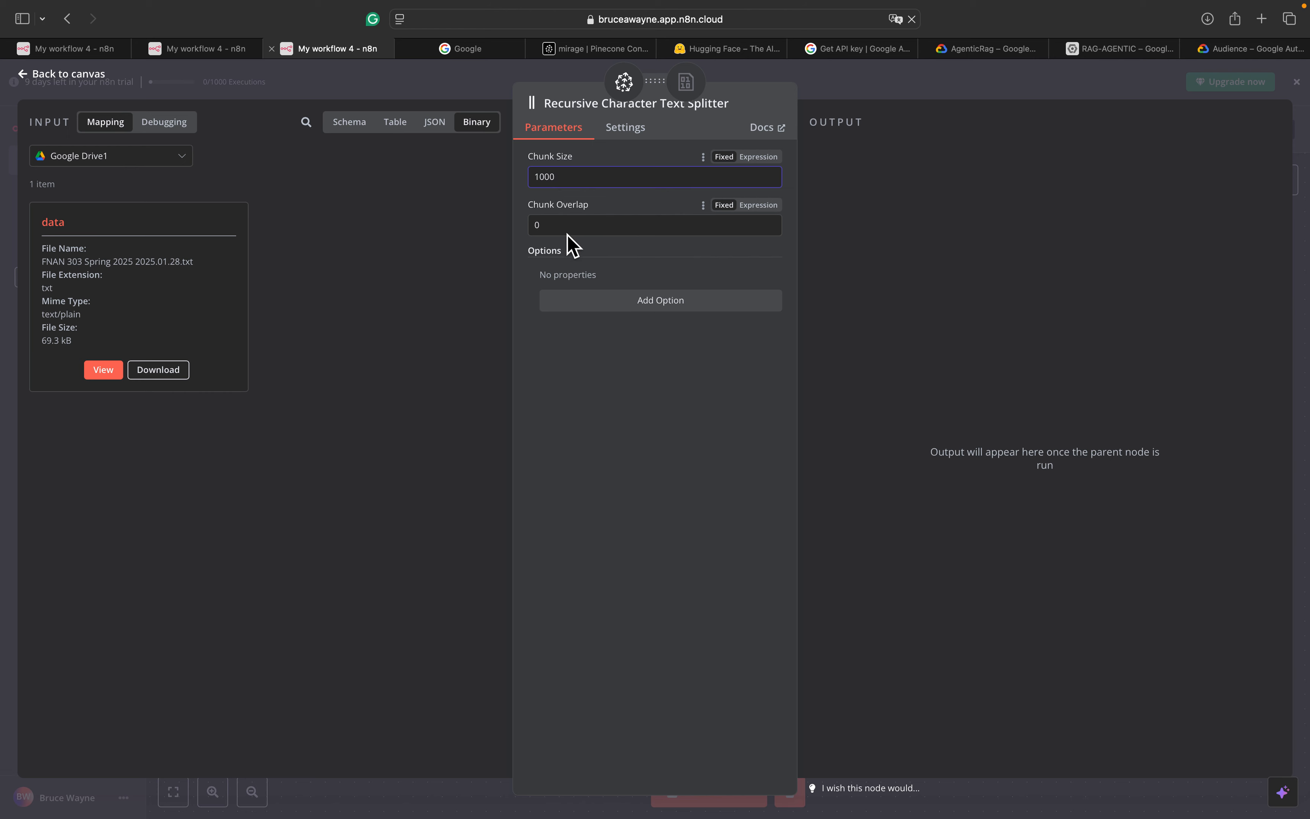
key("BackSpace")
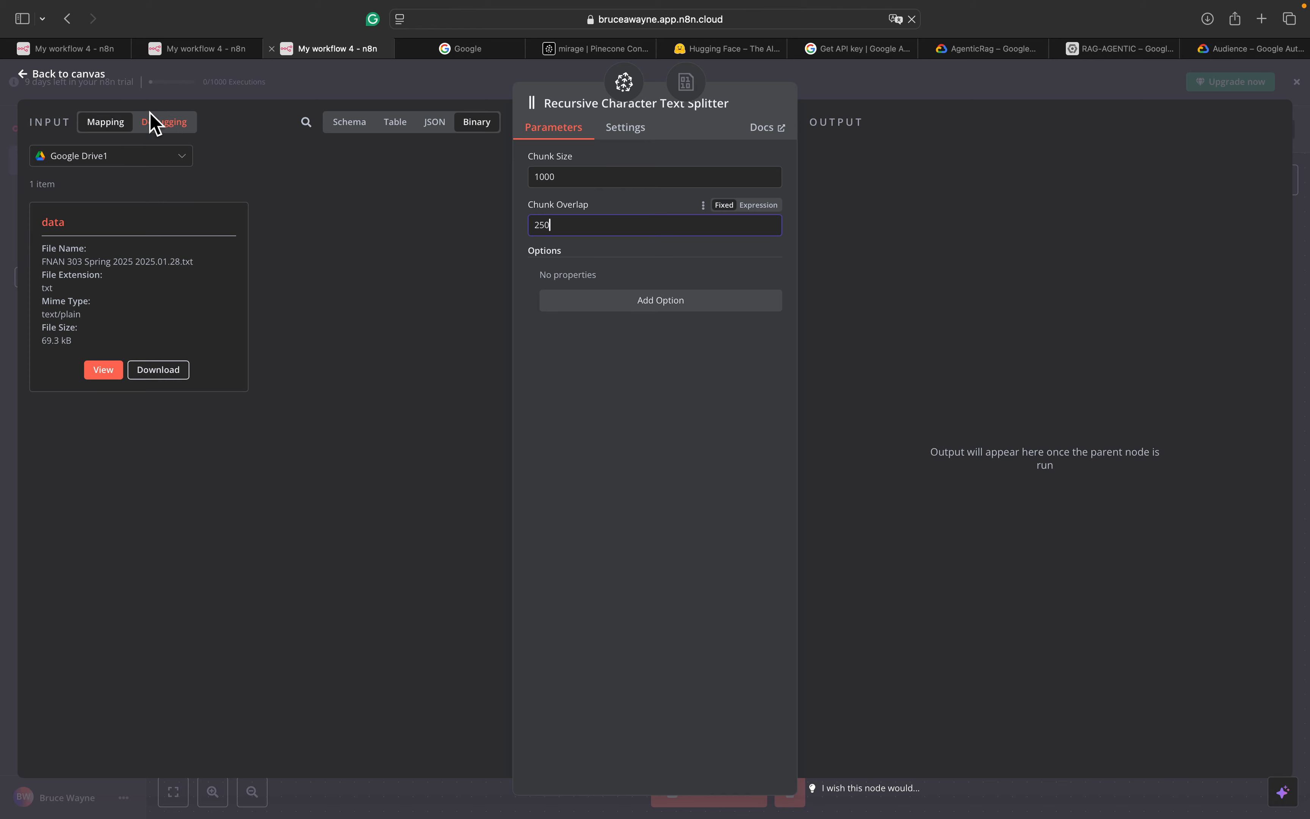
left_click(98, 80)
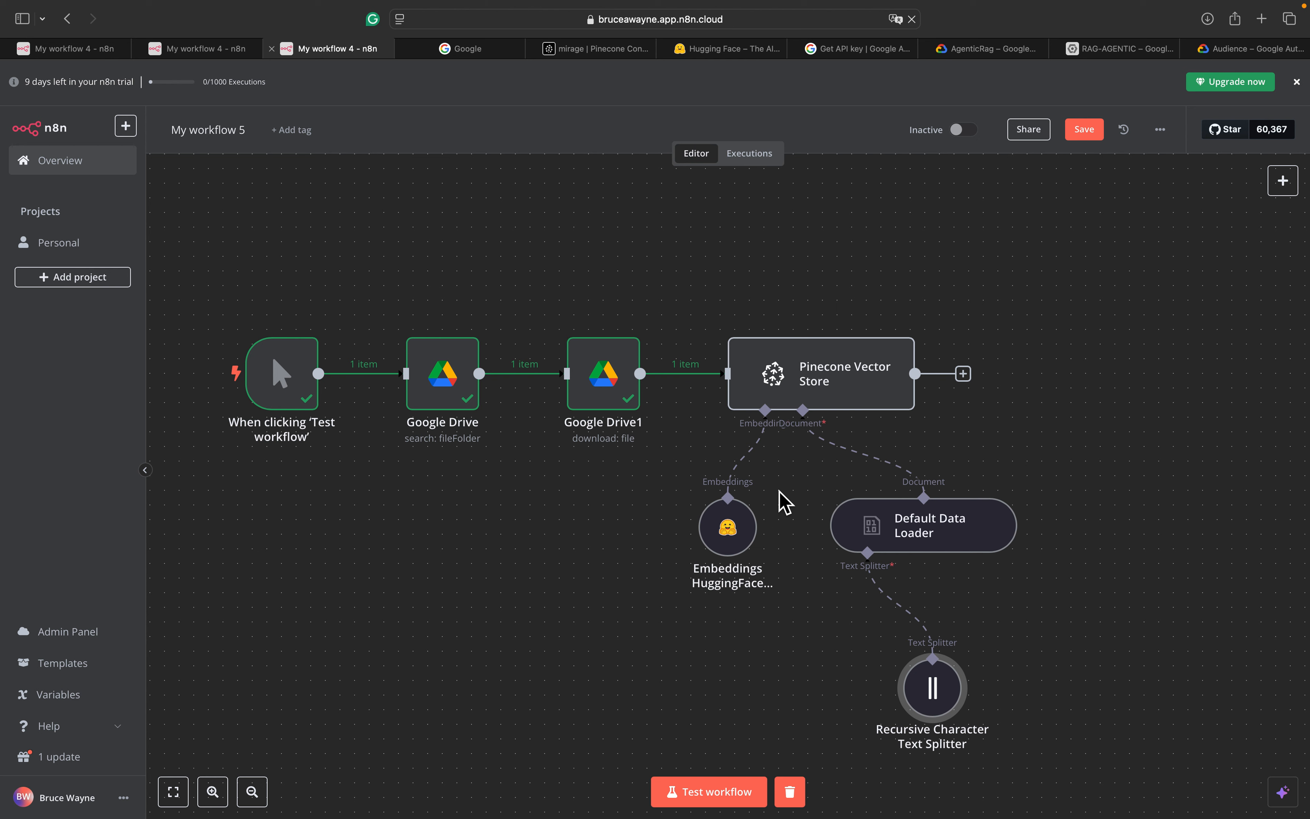
Run the workflow so Pinecone stores 101 items, then view the Pinecone mirage index page
left_click(731, 811)
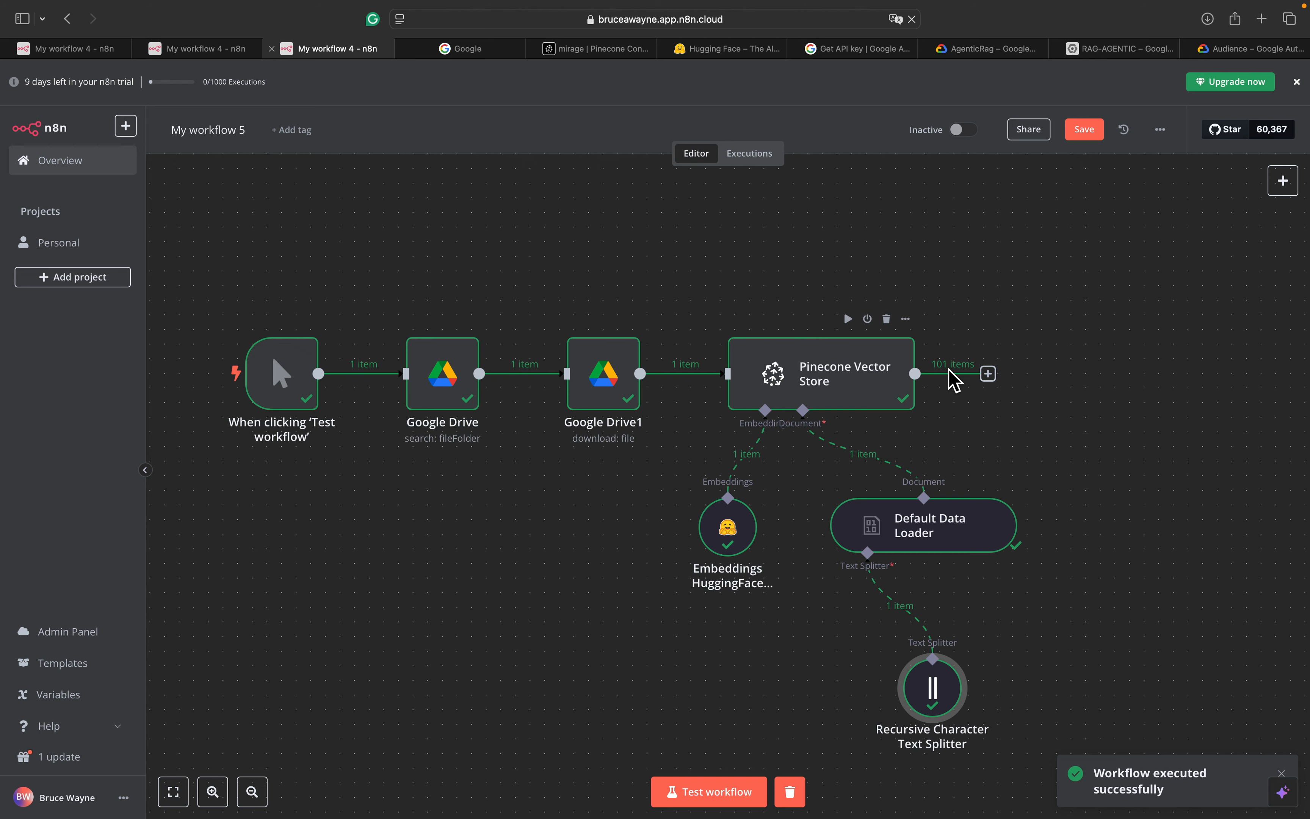
left_click(629, 49)
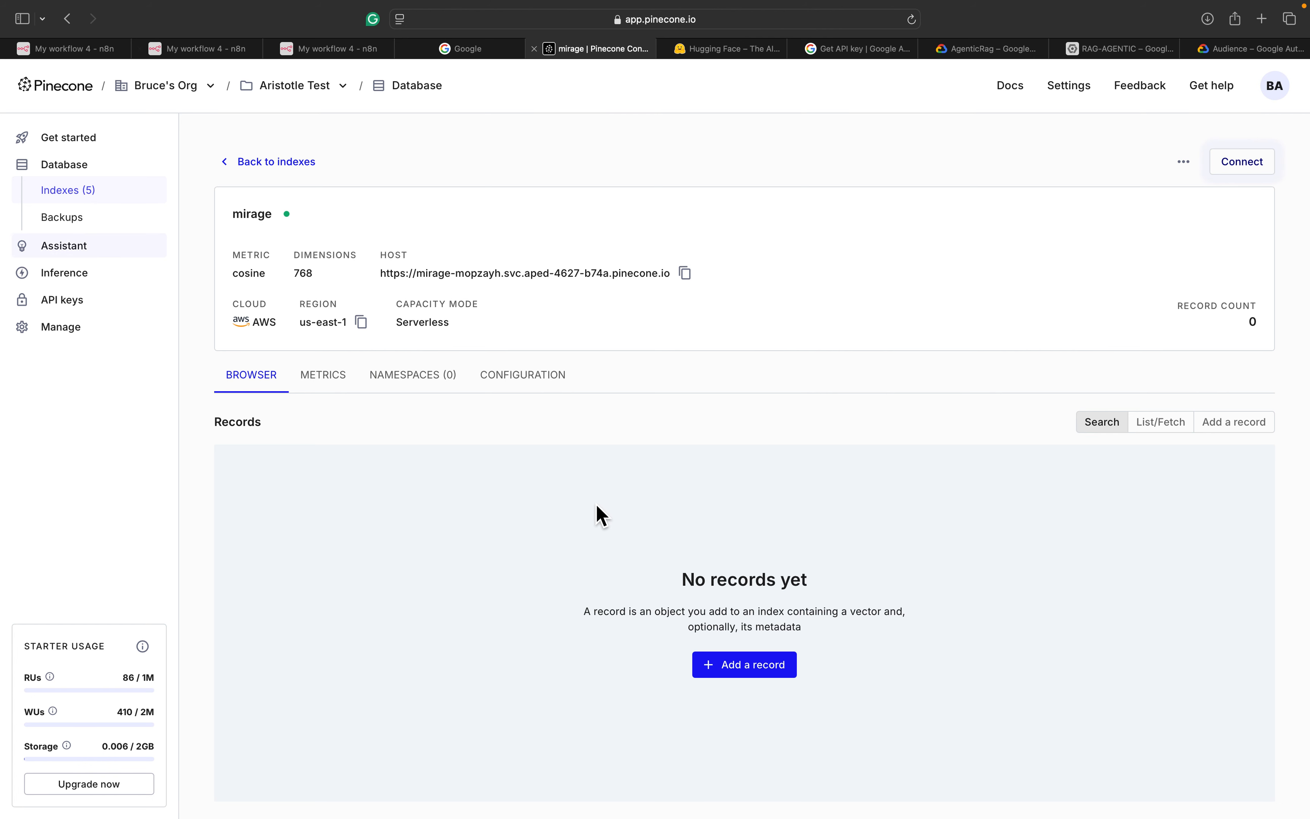
Reload the mirage index and scroll through the 101 syllabus records and their text chunks
left_click(912, 19)
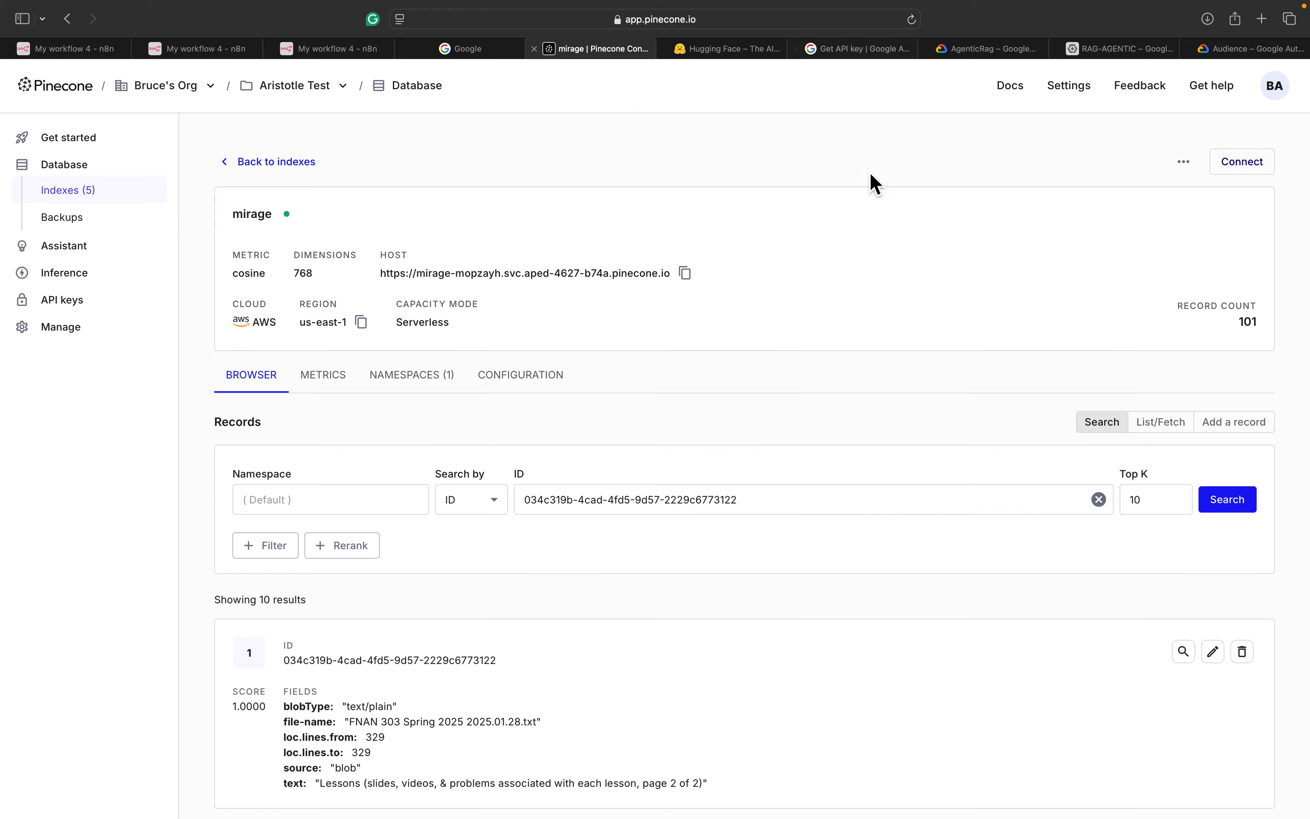
scroll(604, 653, "down", 7)
scroll(604, 652, "down", 20)
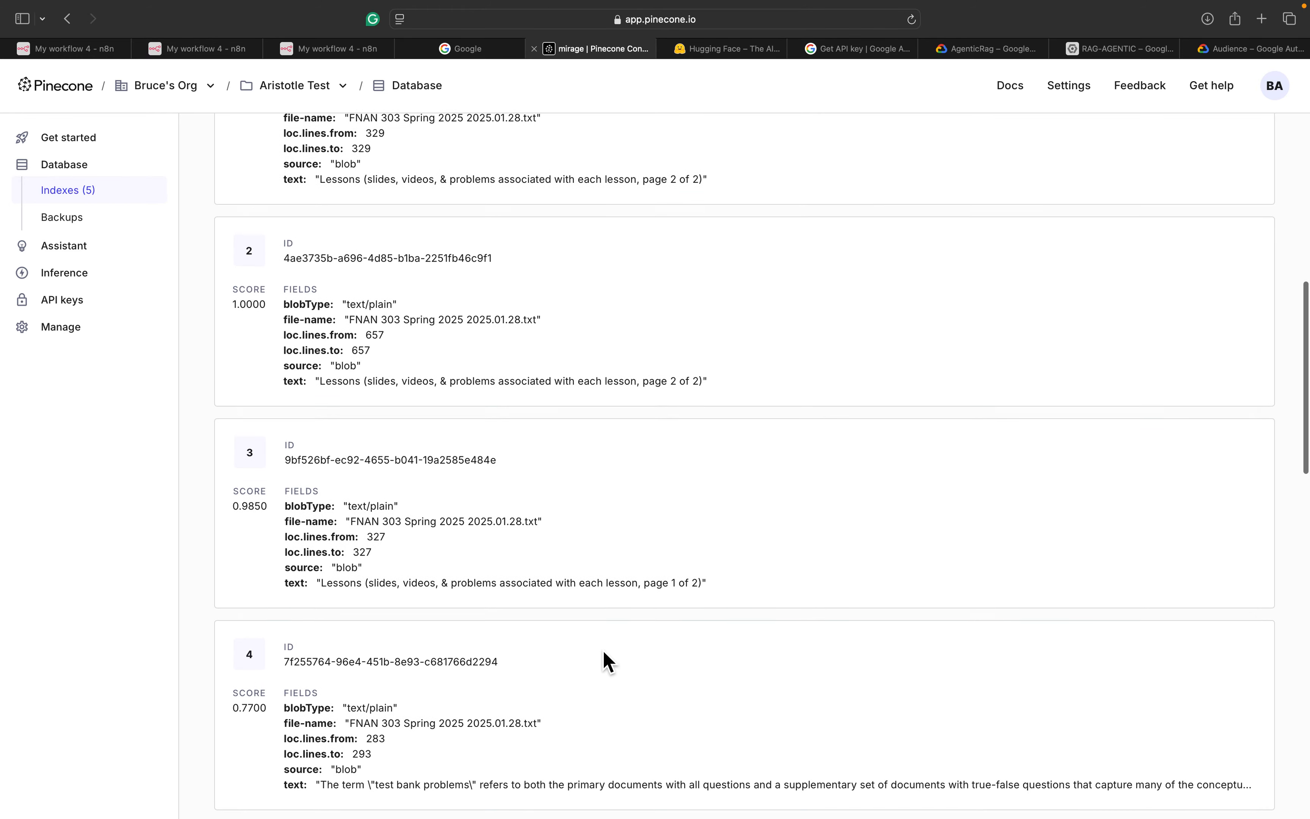
scroll(603, 650, "down", 6)
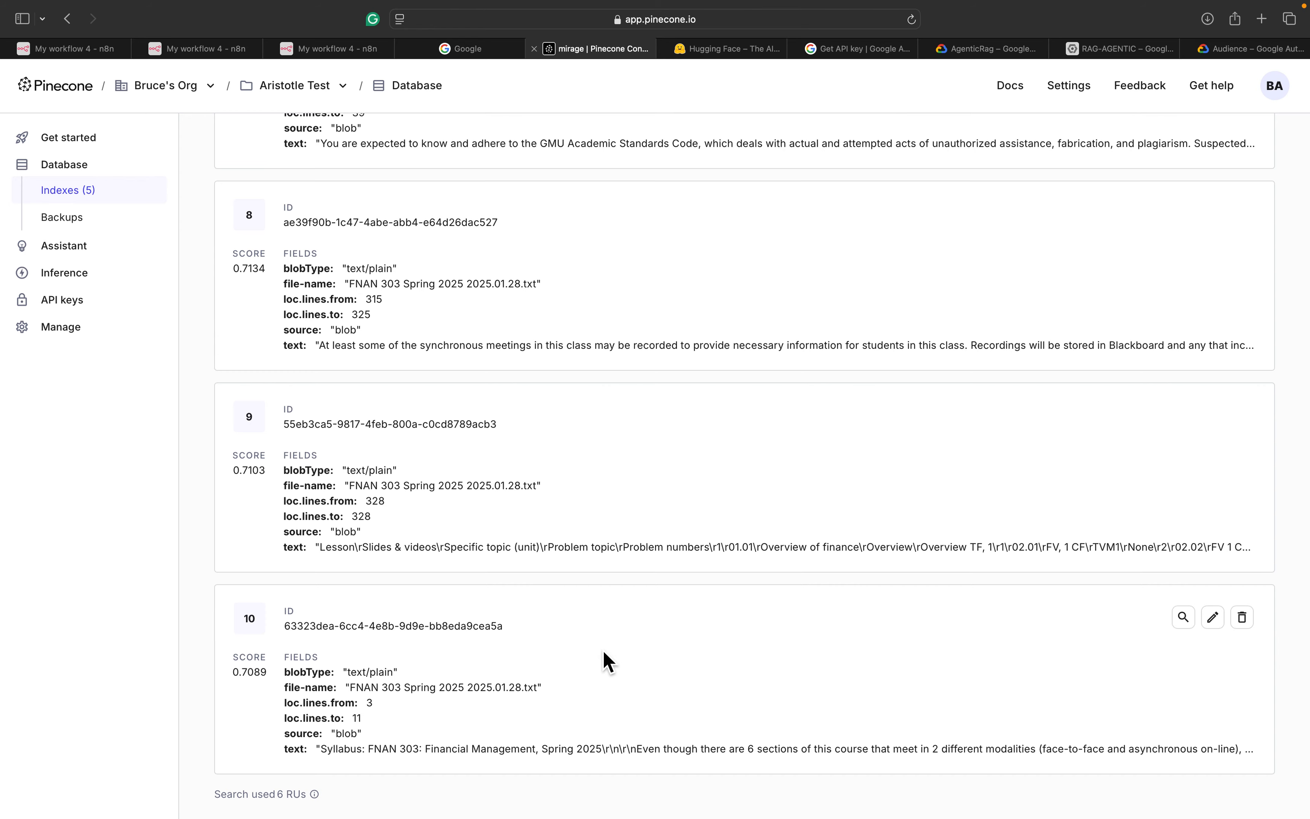
scroll(603, 650, "up", 15)
scroll(603, 649, "up", 8)
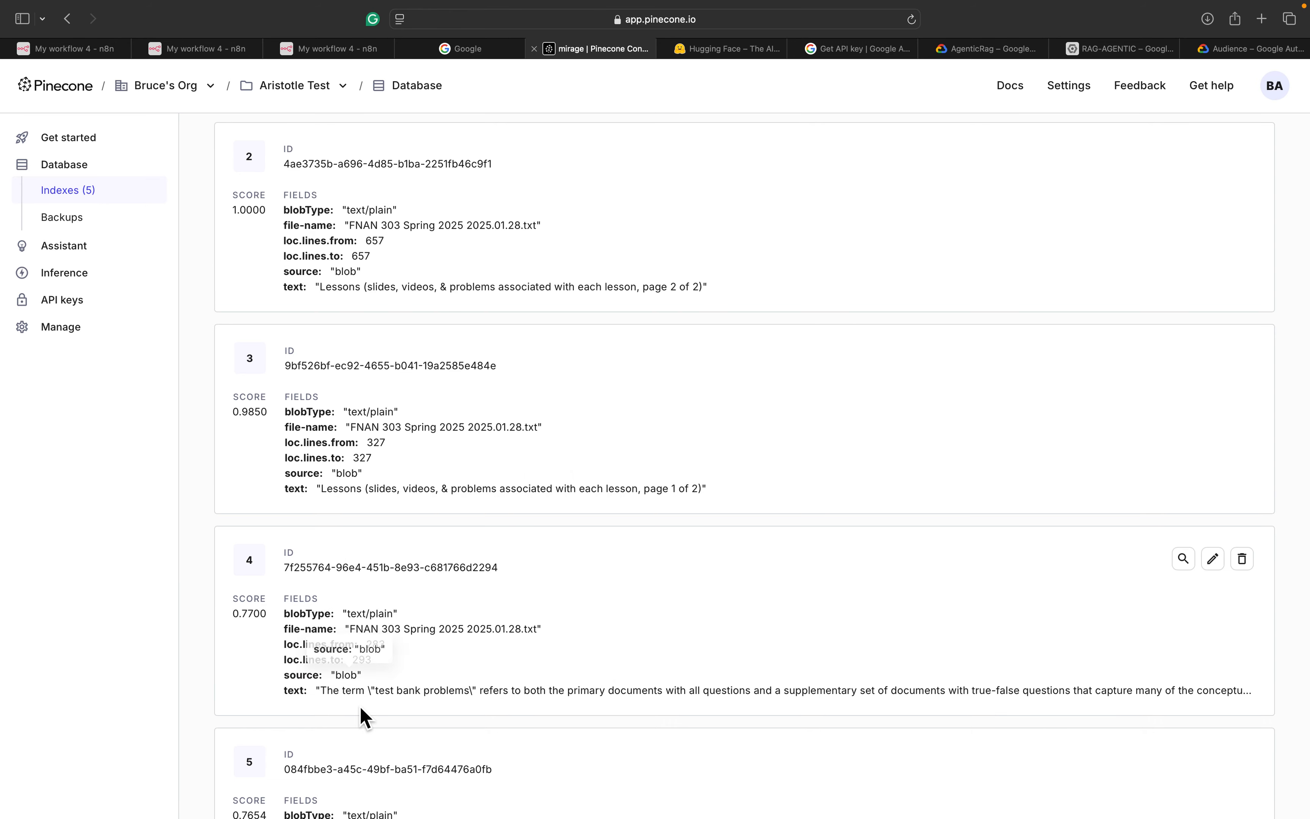
scroll(362, 716, "down", 3)
scroll(368, 726, "down", 3)
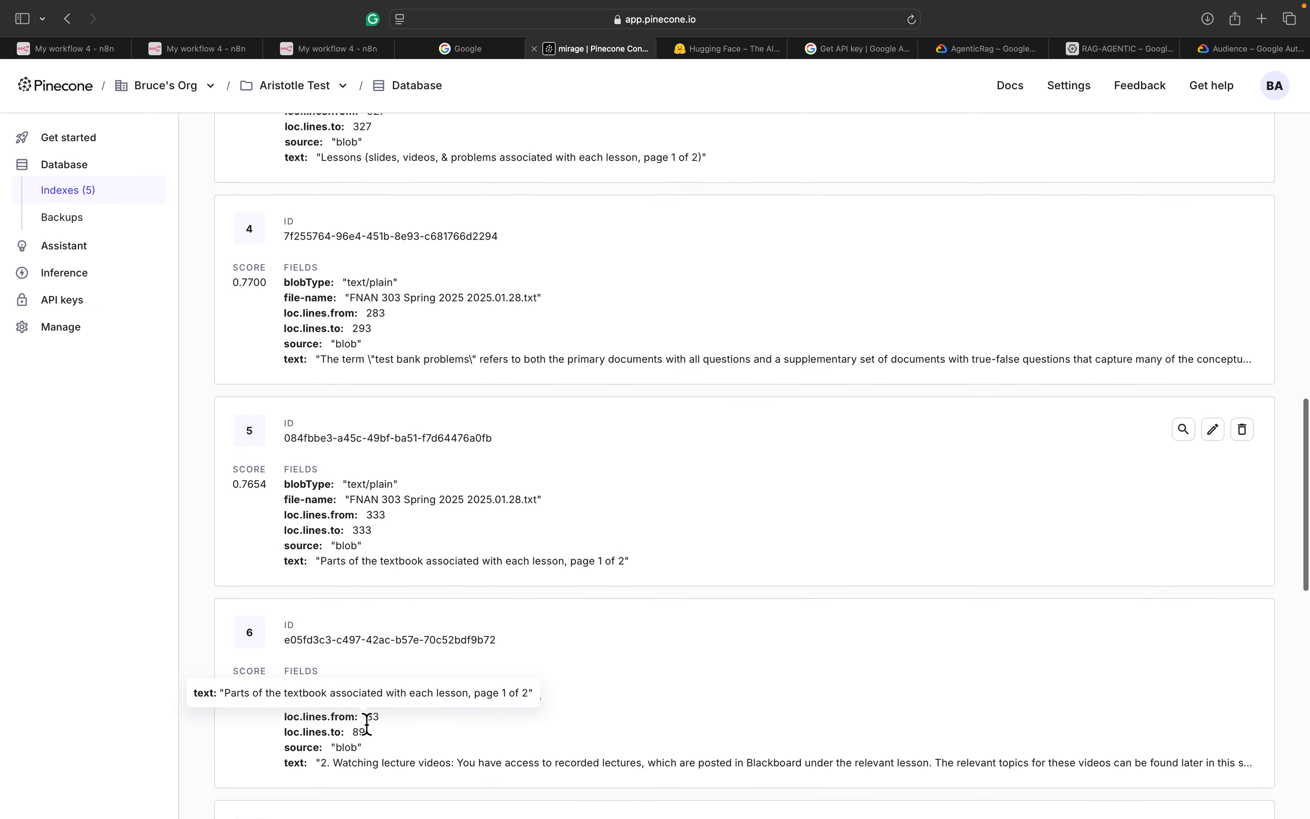
scroll(386, 617, "down", 4)
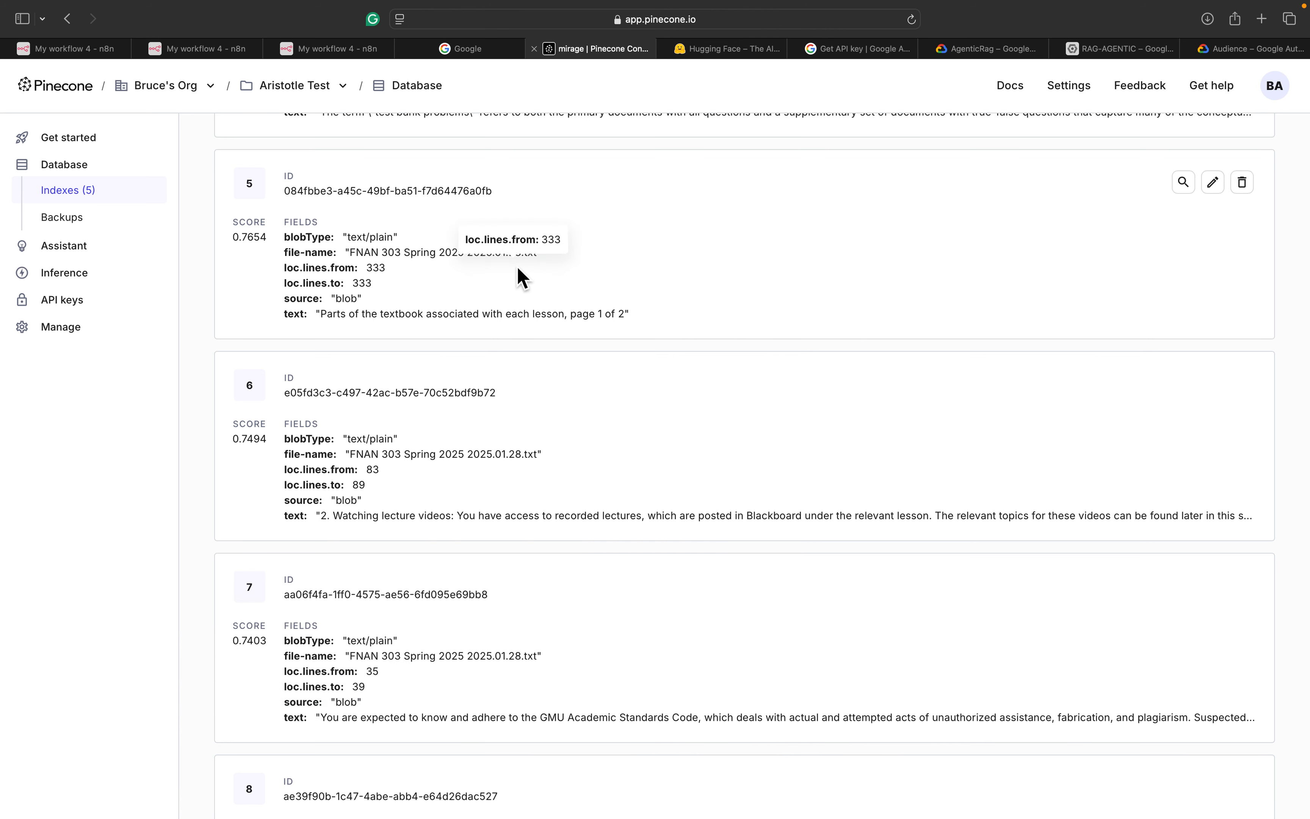
mouse_move(330, 54)
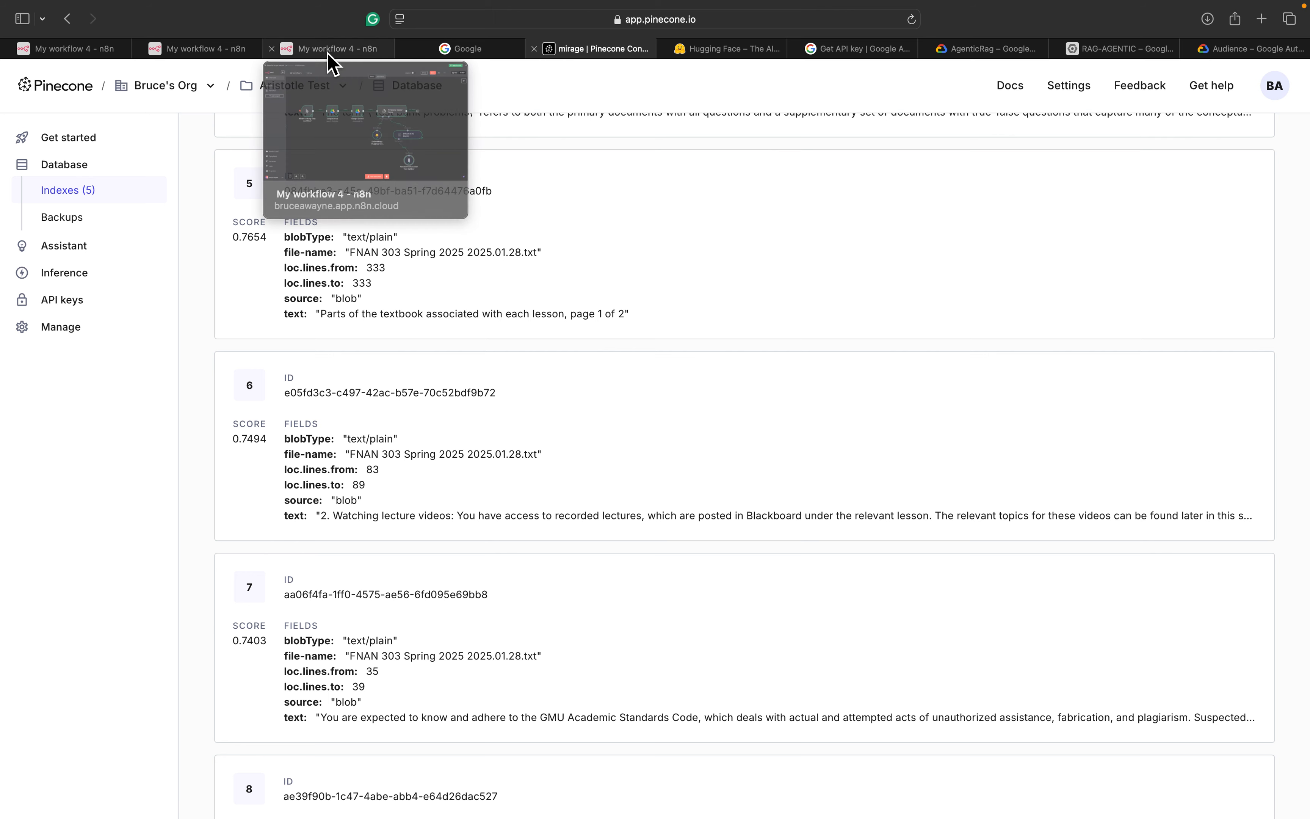
Save My workflow 5 and create a new personal workflow, My workflow 6
left_click(220, 50)
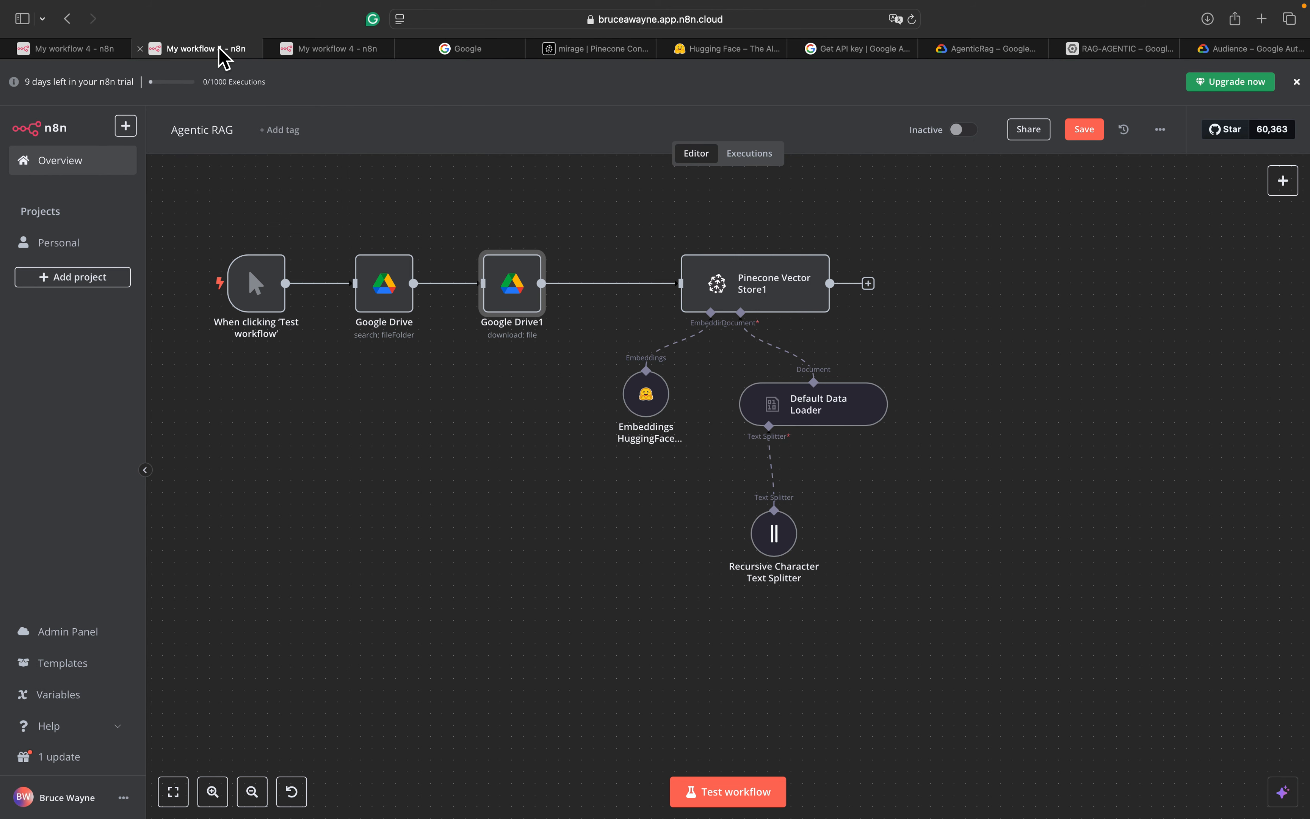
left_click(75, 53)
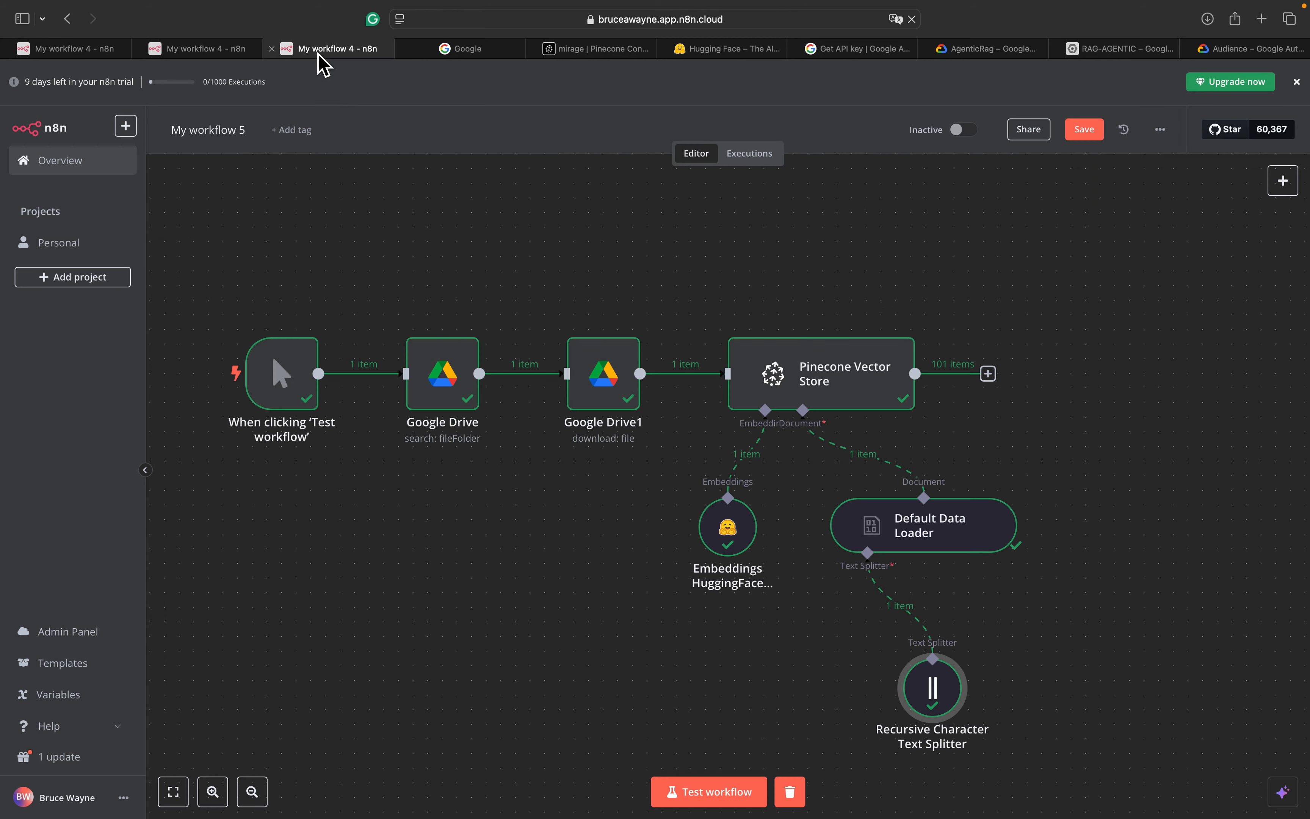
left_click(131, 134)
mouse_move(168, 163)
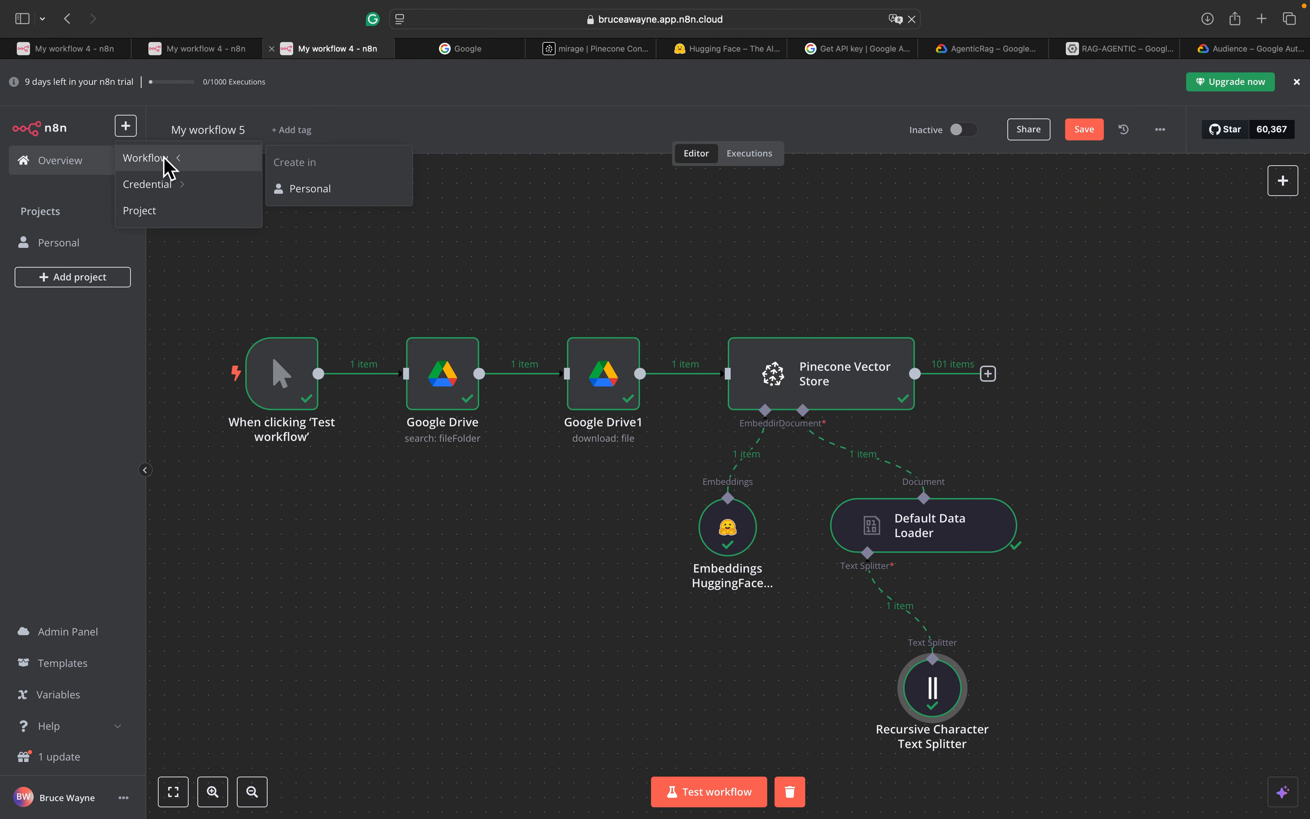
left_click(305, 188)
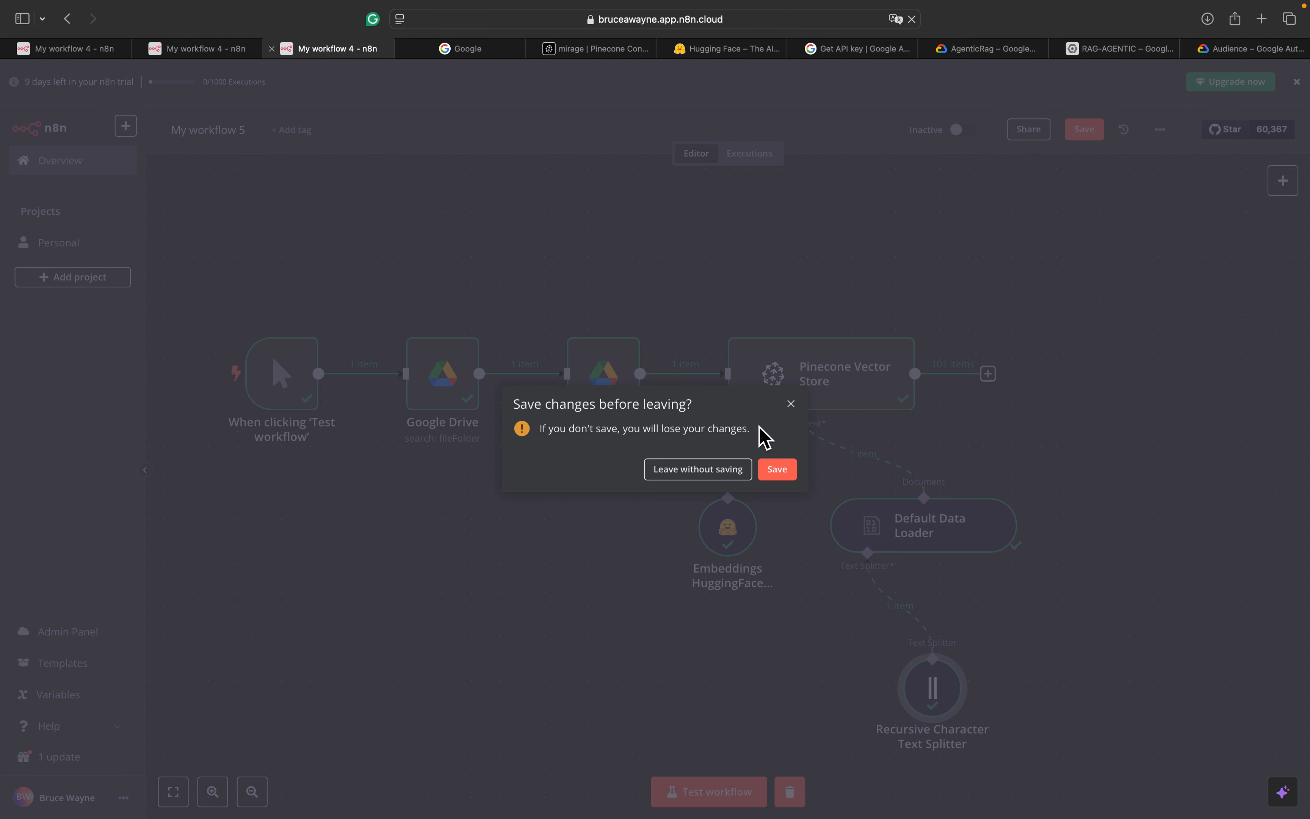
left_click(784, 470)
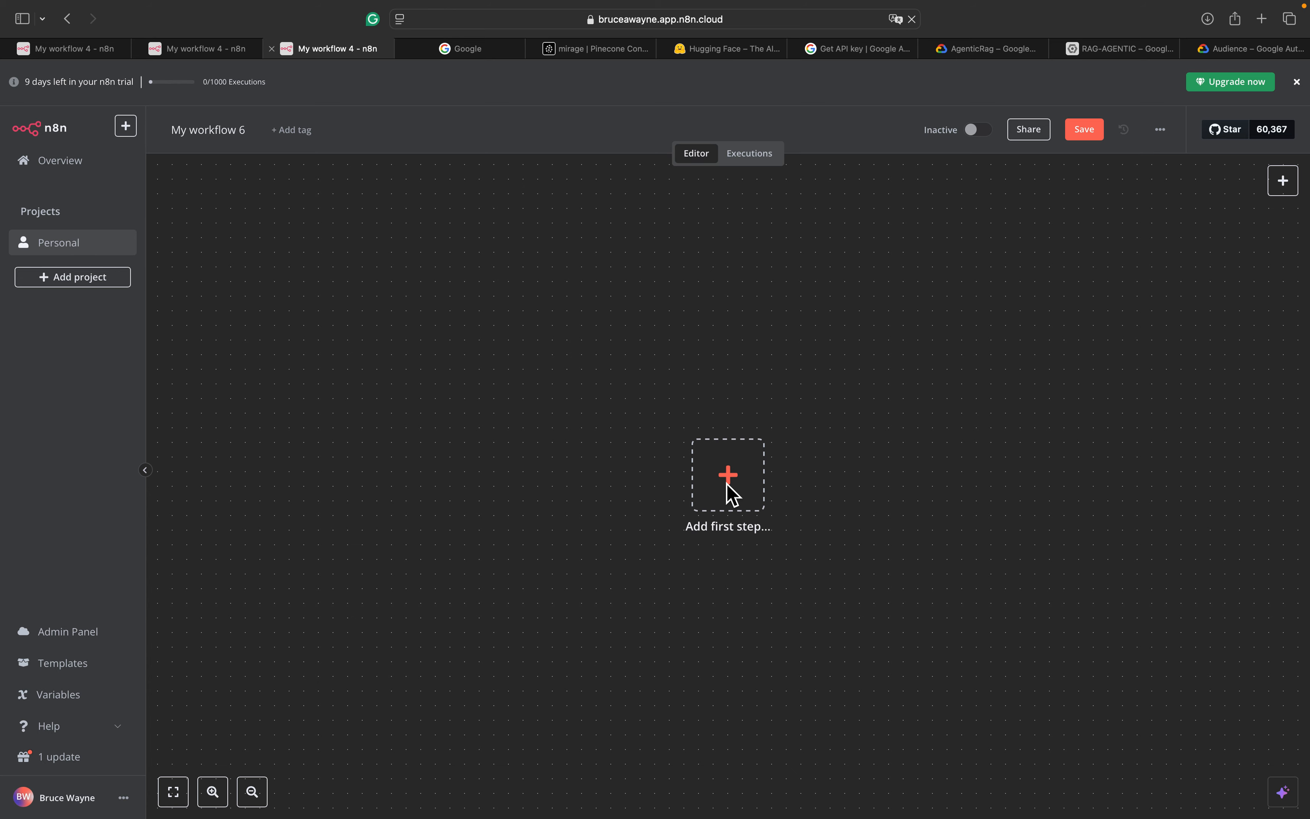
Start My workflow 6 with an On chat message trigger
left_click(729, 476)
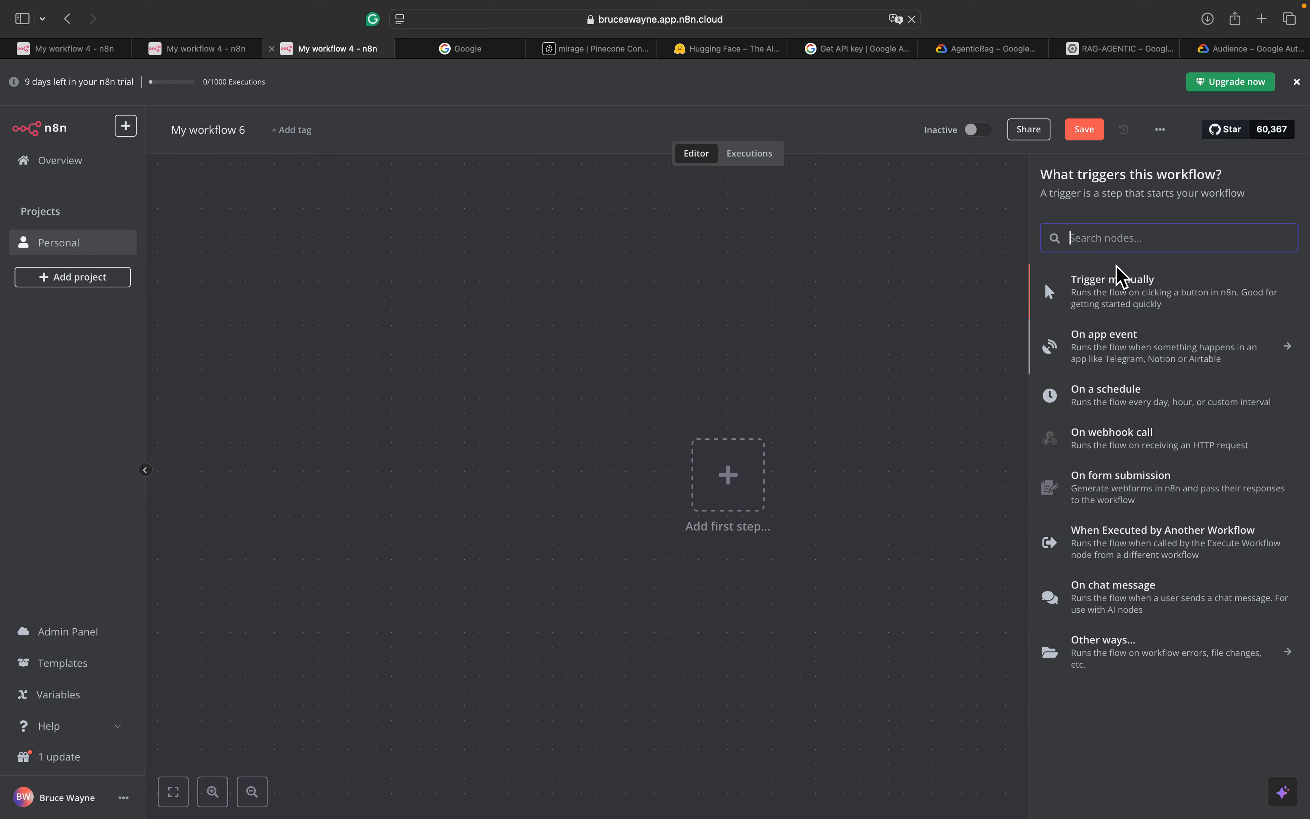
left_click(1145, 598)
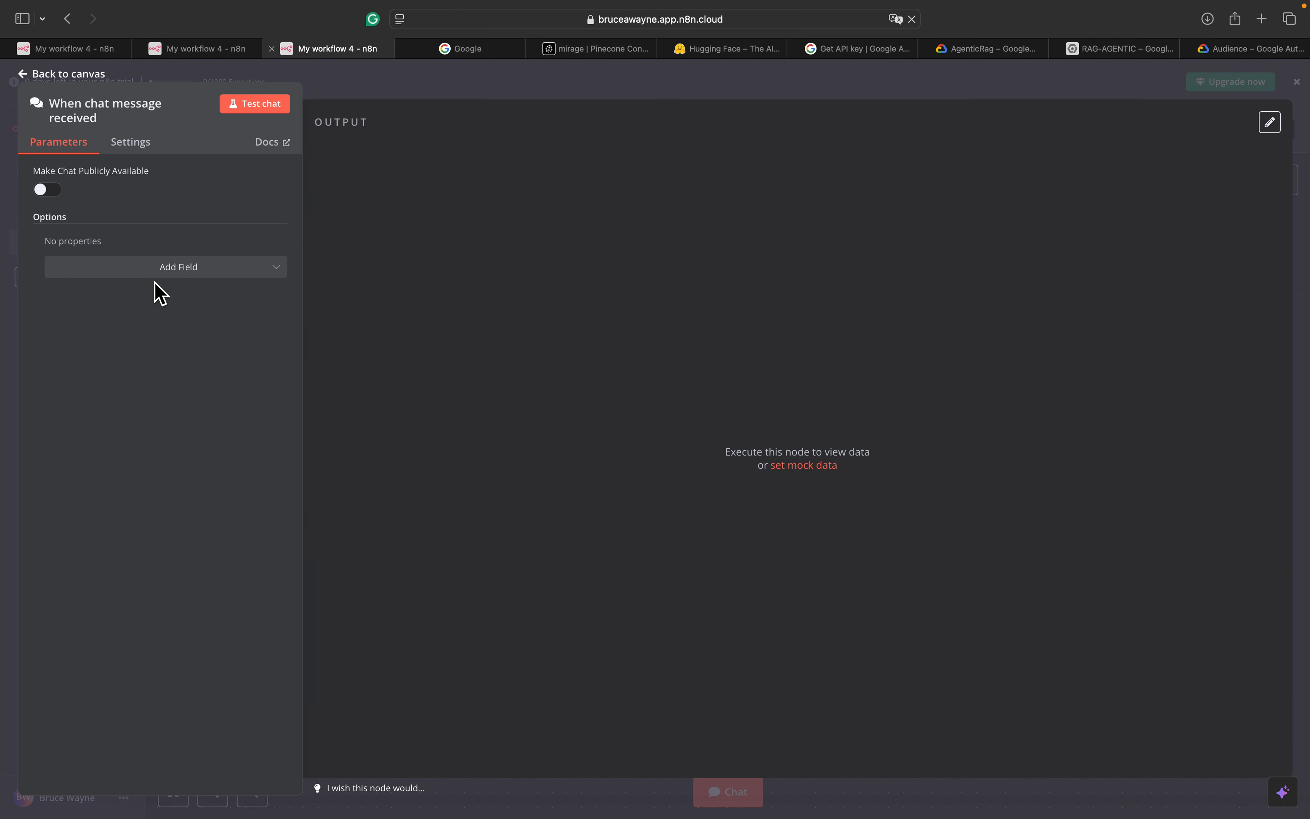
left_click(20, 76)
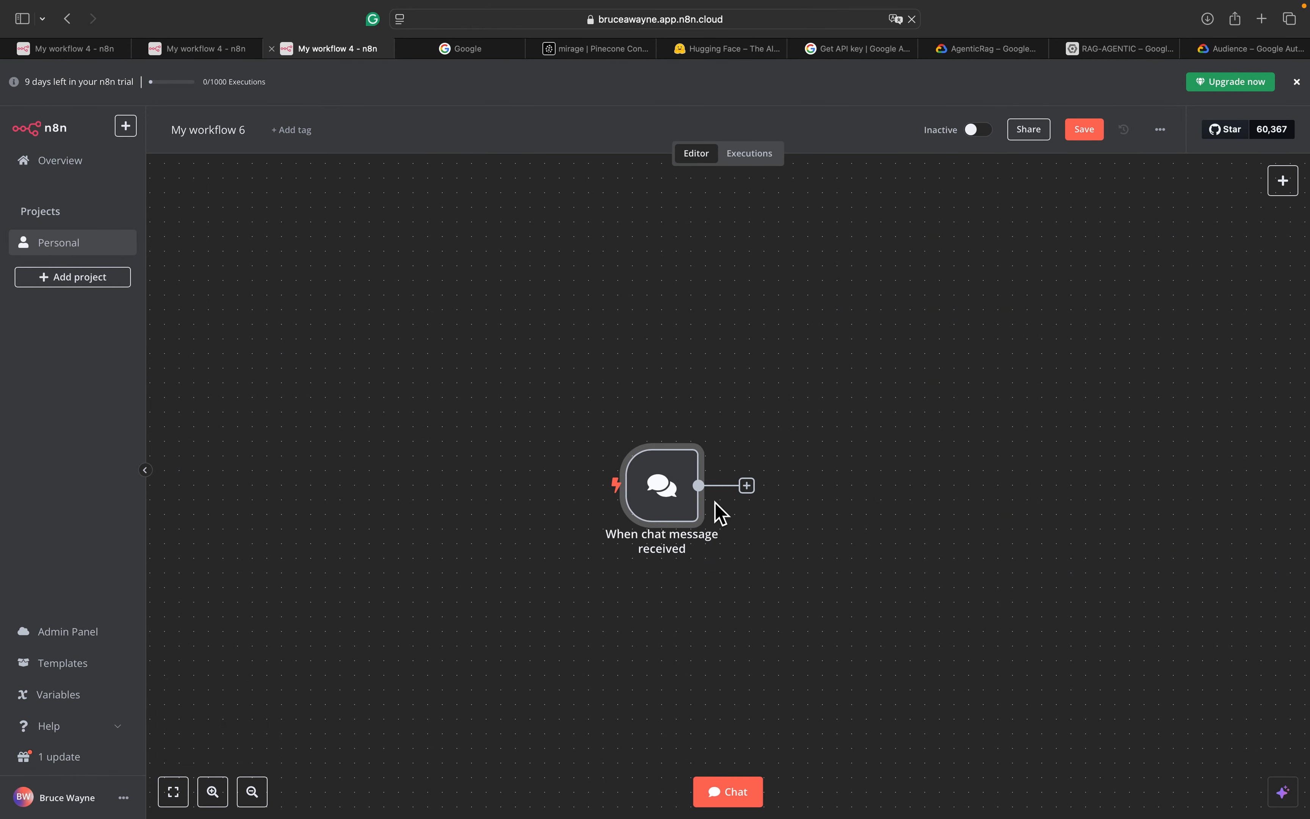
Check the reference workflows, then search for an 'AIAgent' node after the chat trigger
left_click(239, 59)
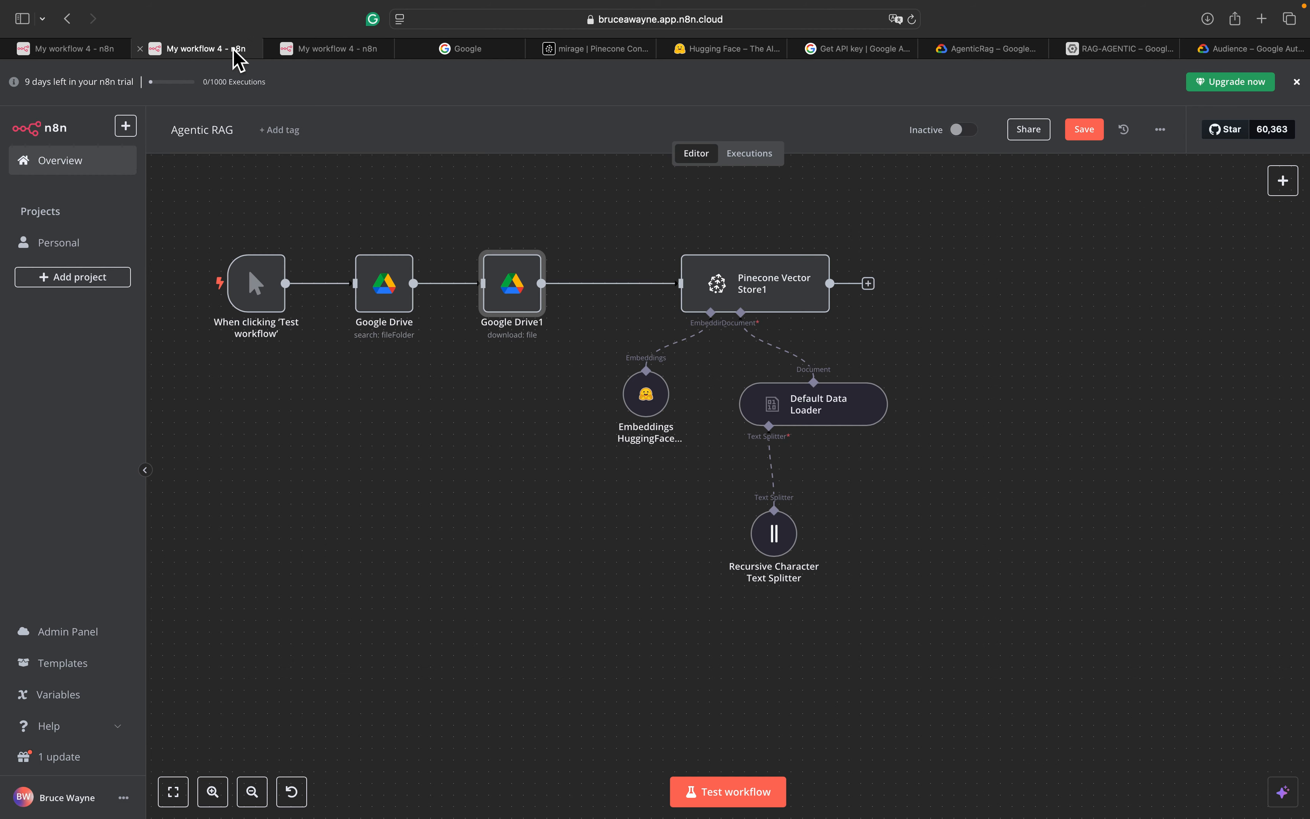
left_click(91, 57)
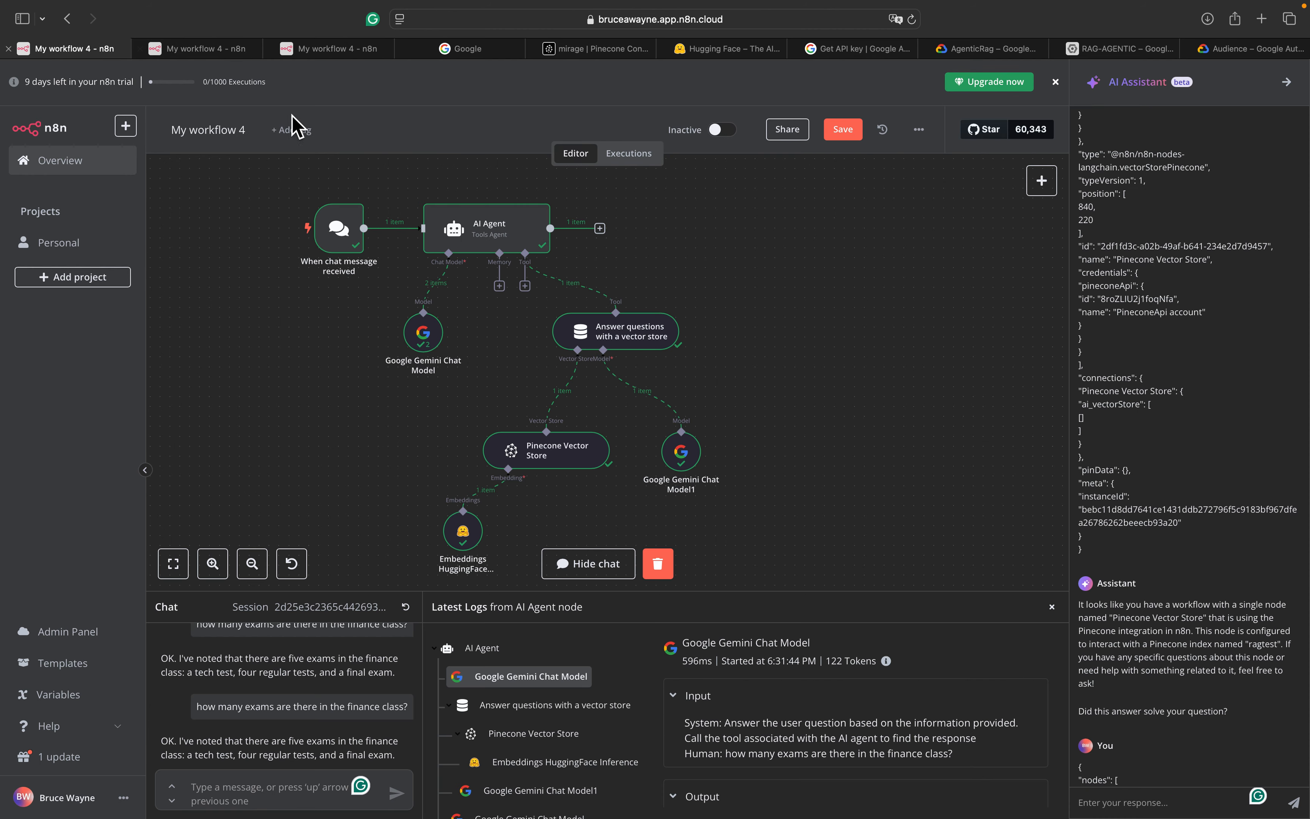
left_click(342, 58)
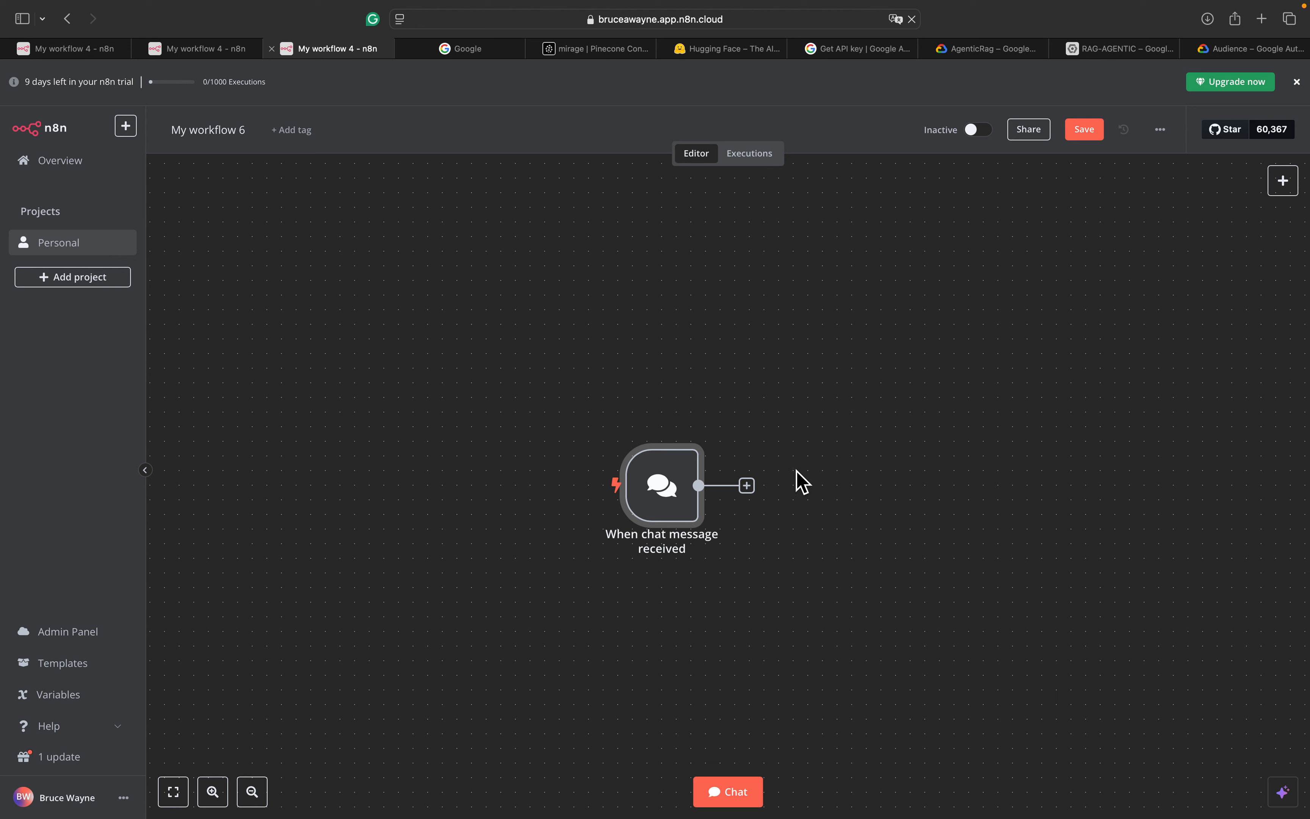
left_click(747, 485)
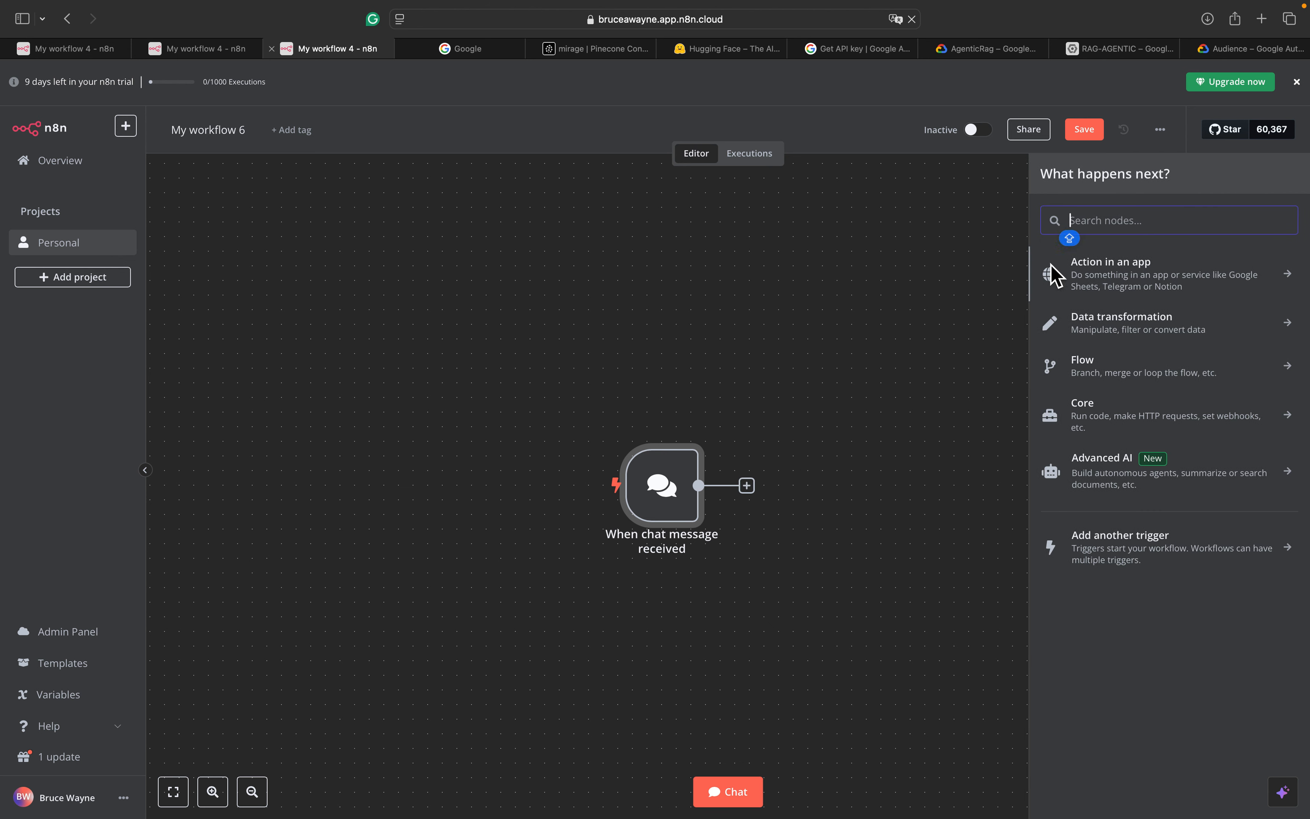
type("AIAgent")
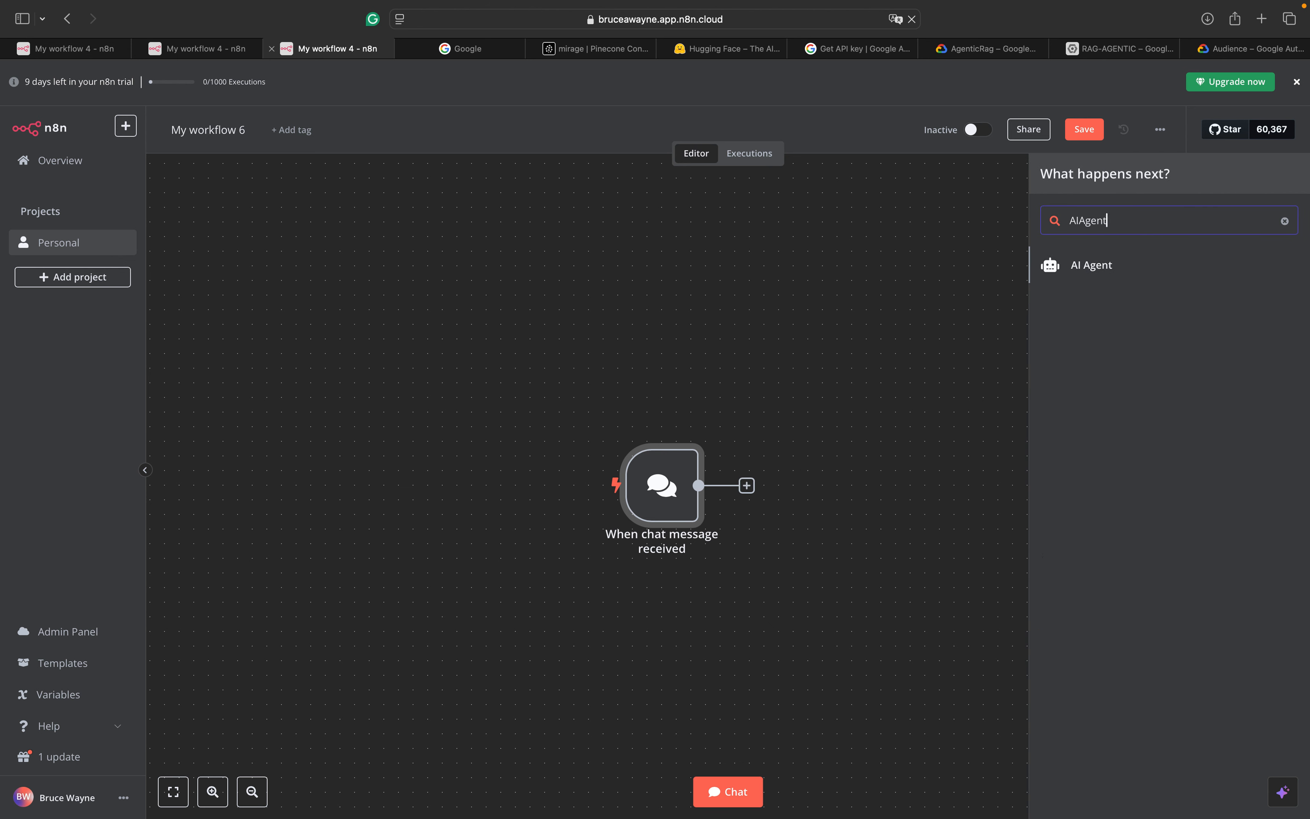
Add an AI Agent node, keeping 'Connected Chat Trigger Node' as its prompt source
left_click(1152, 276)
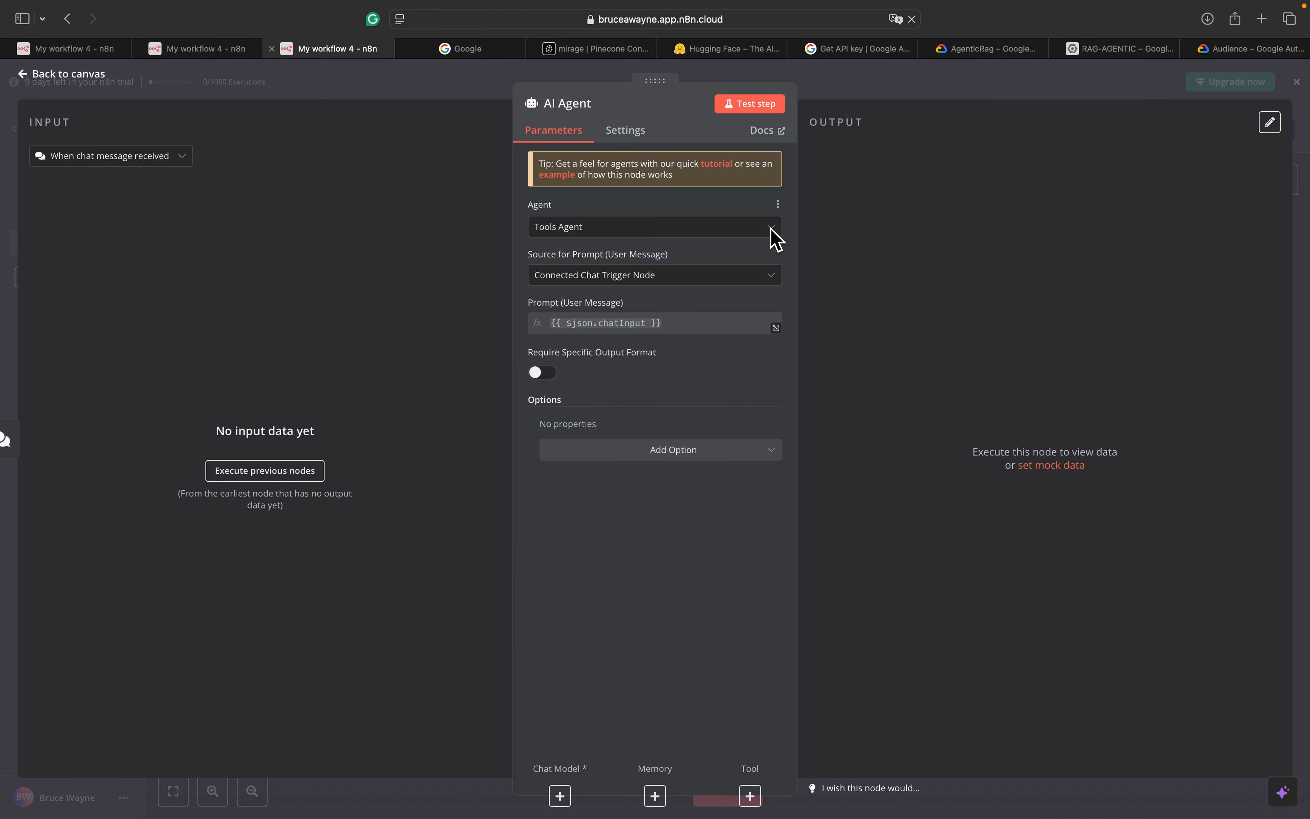
left_click(698, 277)
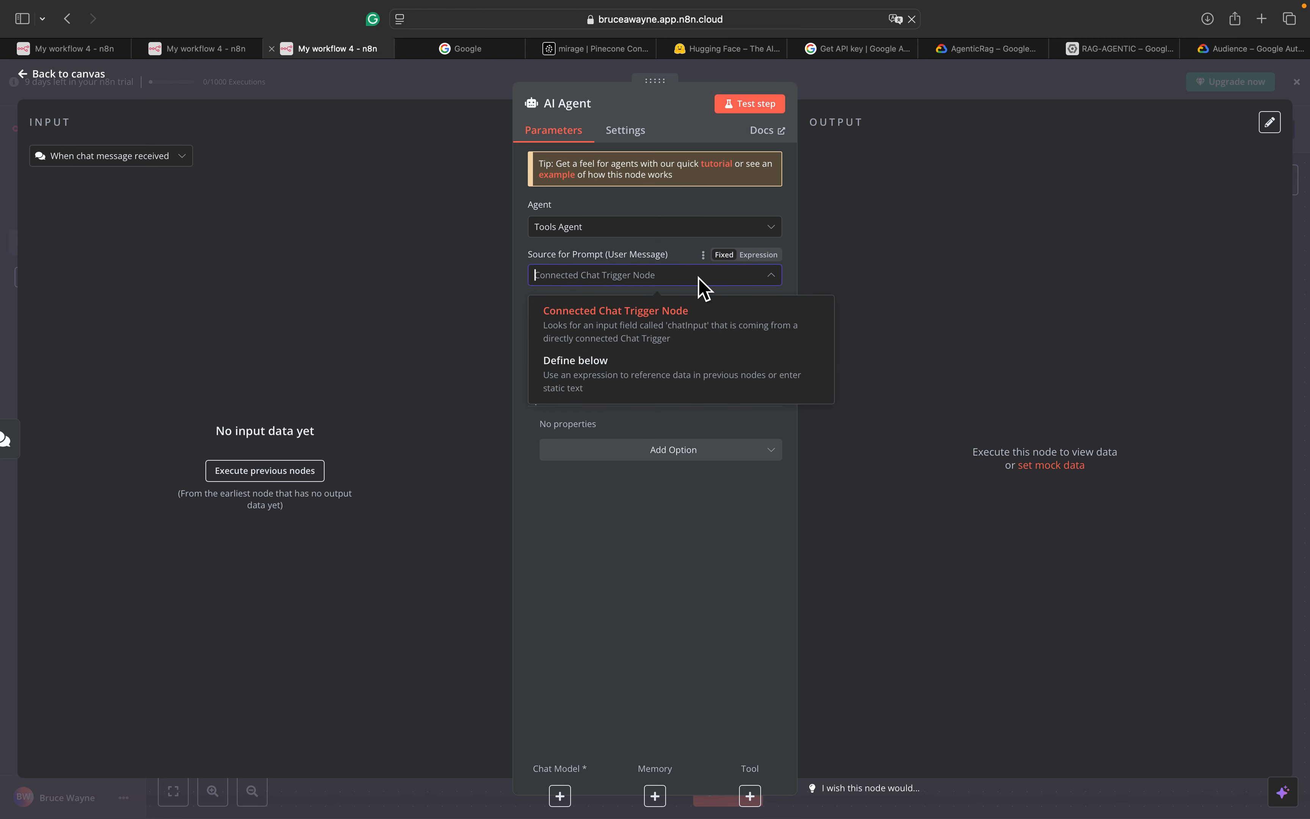
left_click(698, 277)
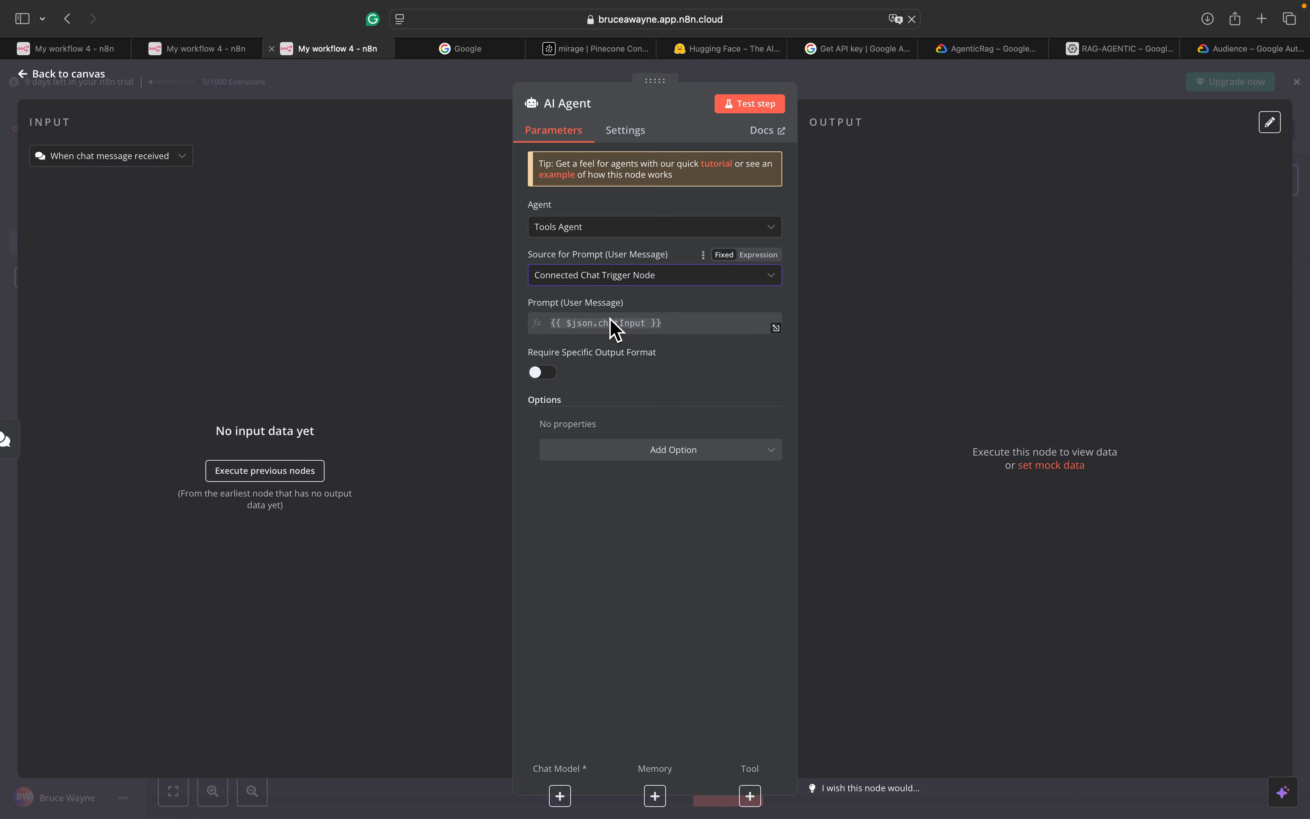
Show the language model options for the AI Agent's Chat Model connector
left_click(30, 76)
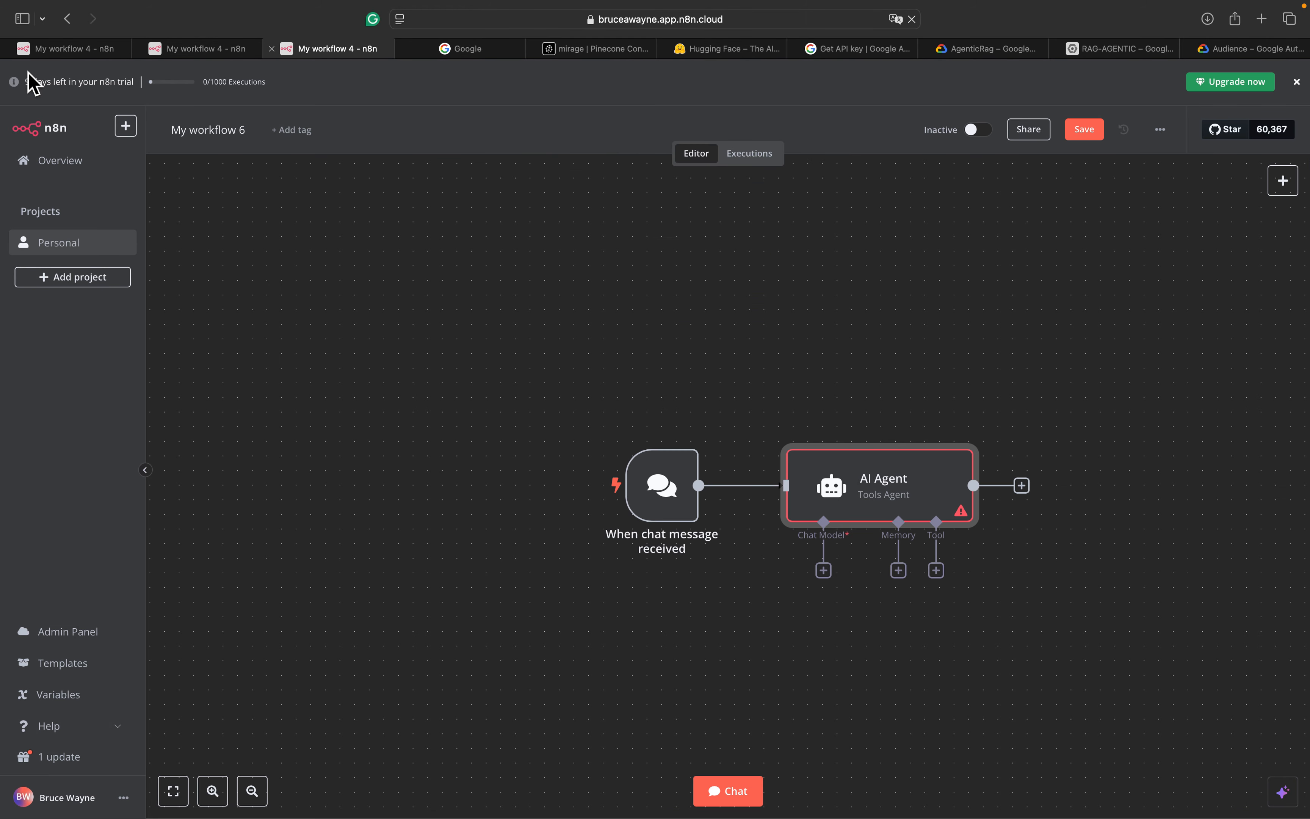
scroll(757, 290, "right", 2)
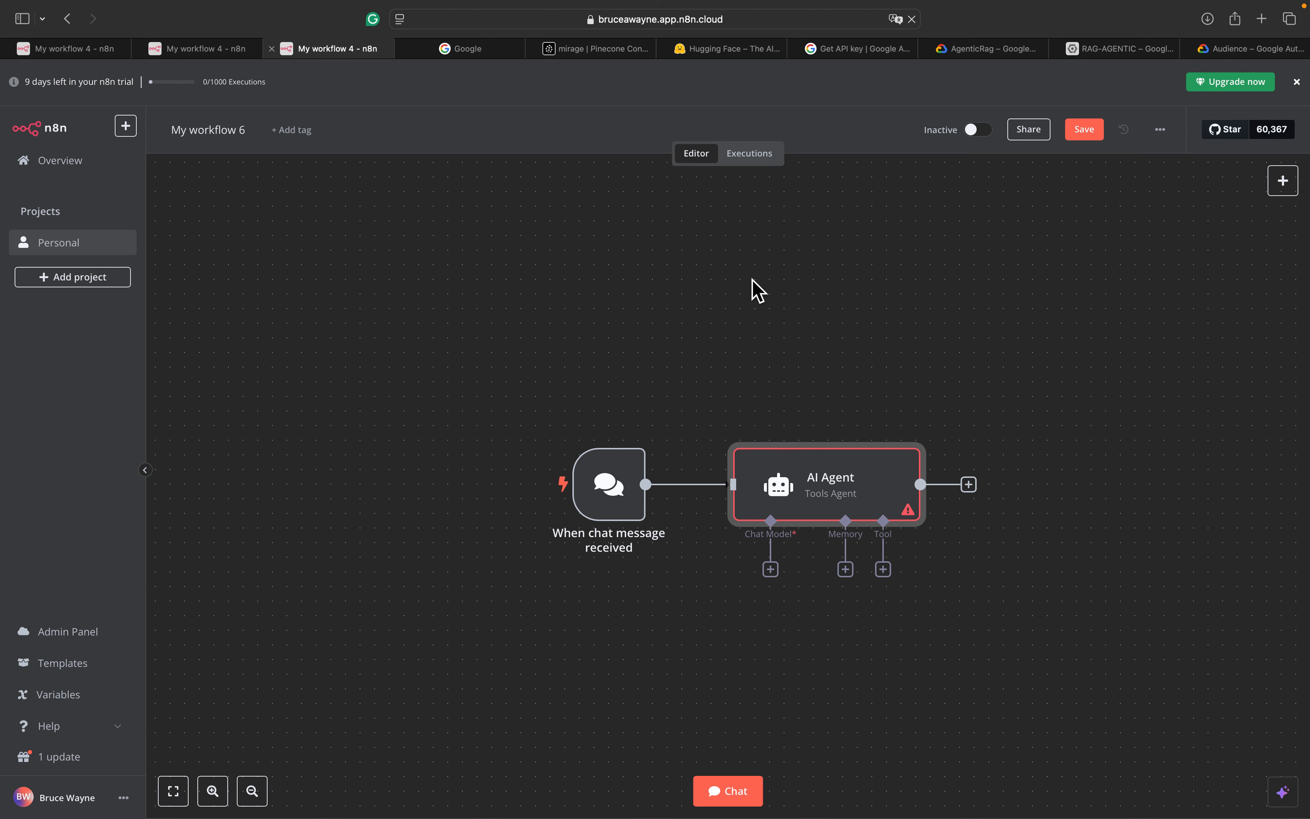
left_click(771, 569)
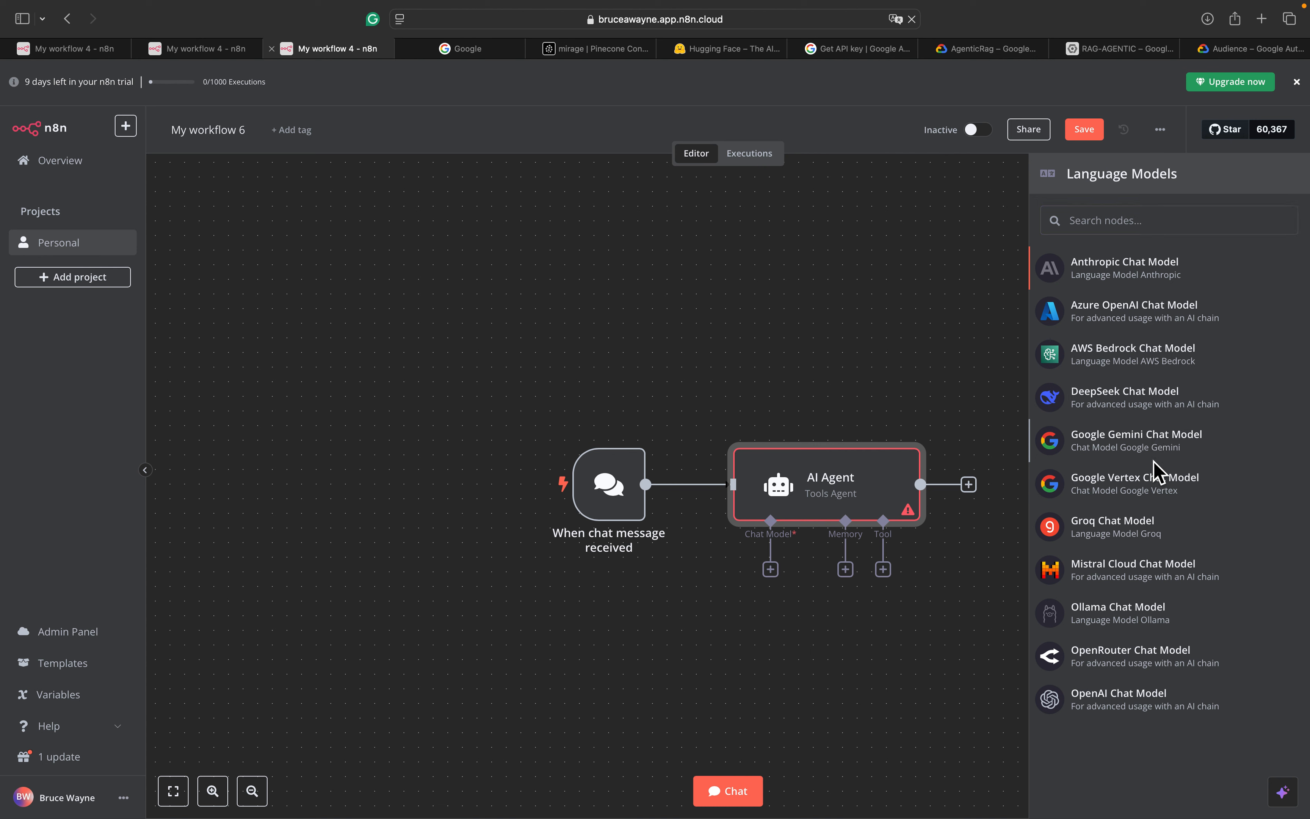
Attach a Google Gemini Chat Model using 'Google Gemini(PaLM) Api account 3', then view the Agentic RAG workflow
left_click(1156, 456)
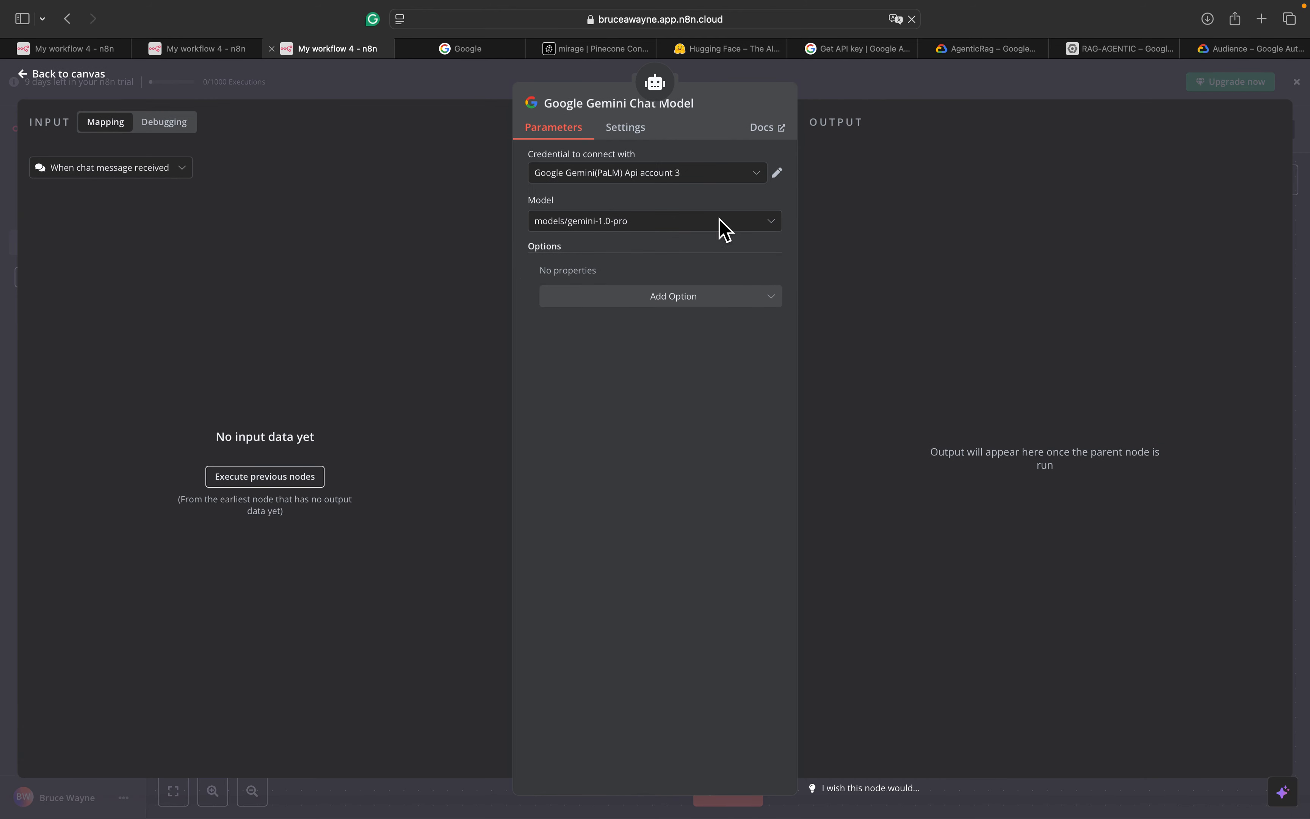
left_click(710, 178)
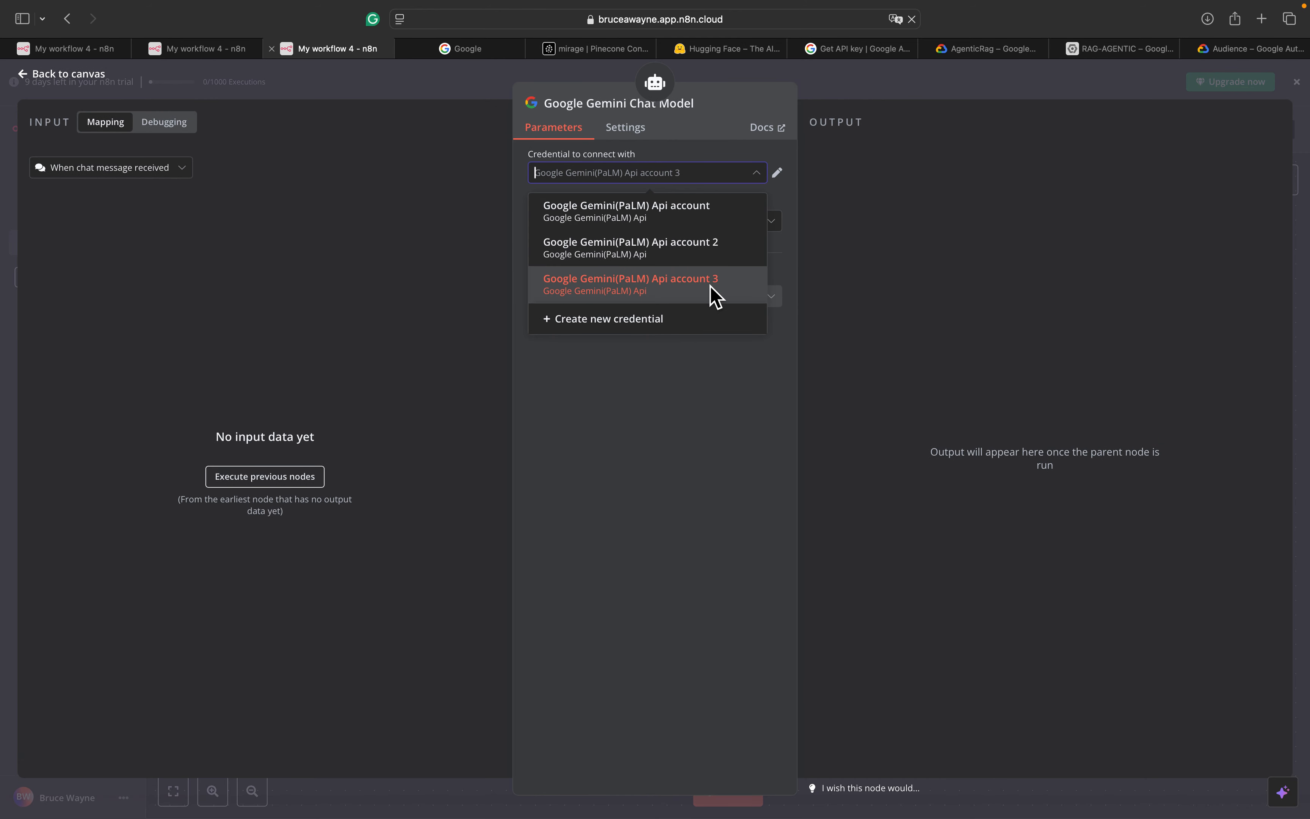
left_click(730, 152)
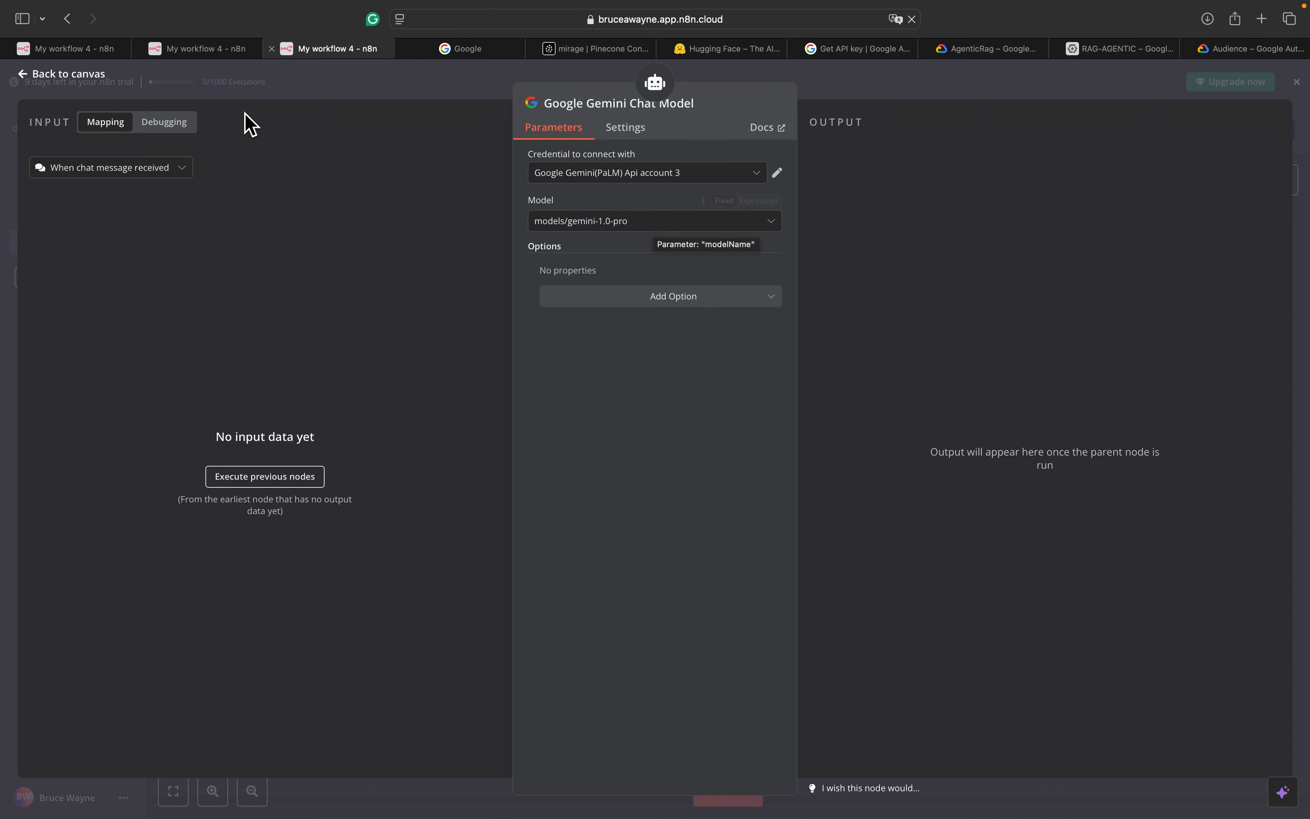
left_click(210, 49)
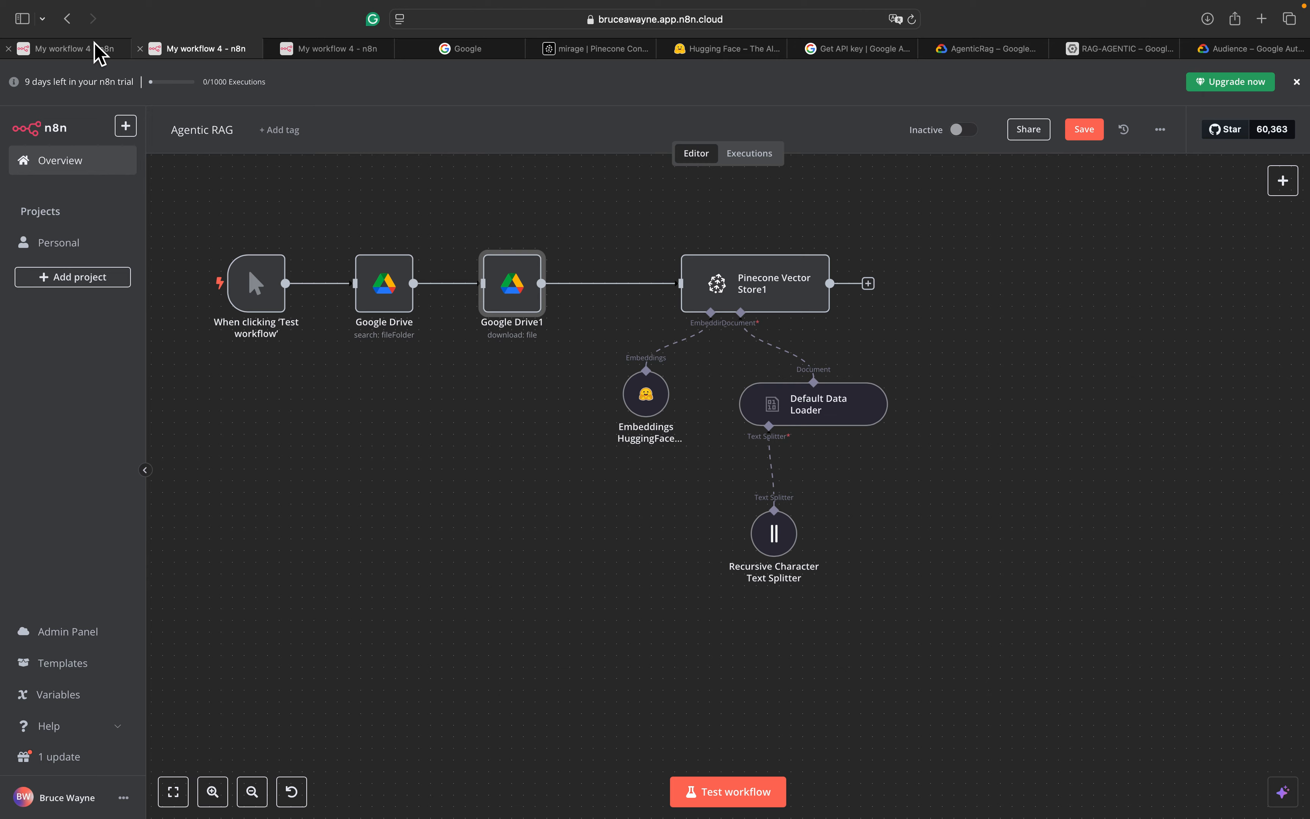
Inspect the reference agent's Google Gemini Chat Model, then return to the new workflow's Gemini settings
left_click(83, 49)
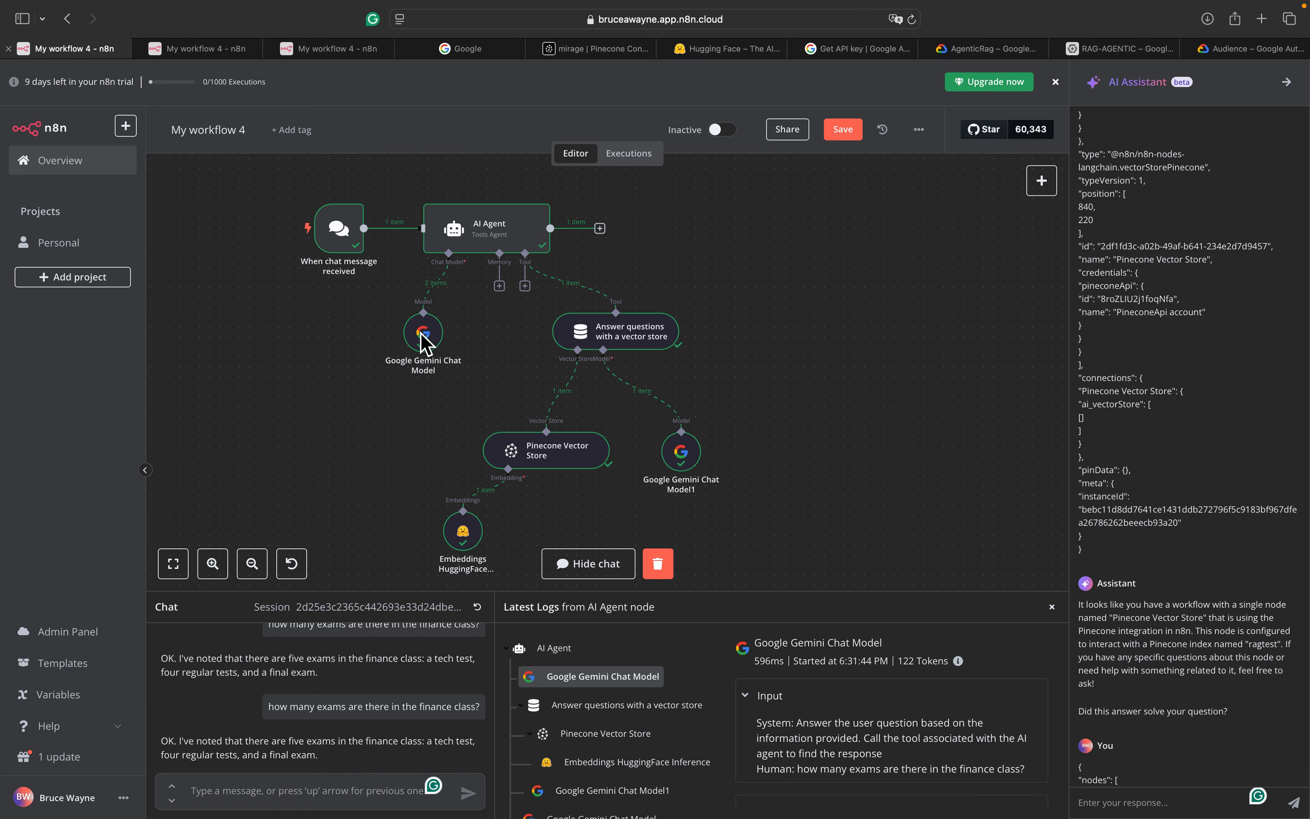
left_click(430, 345)
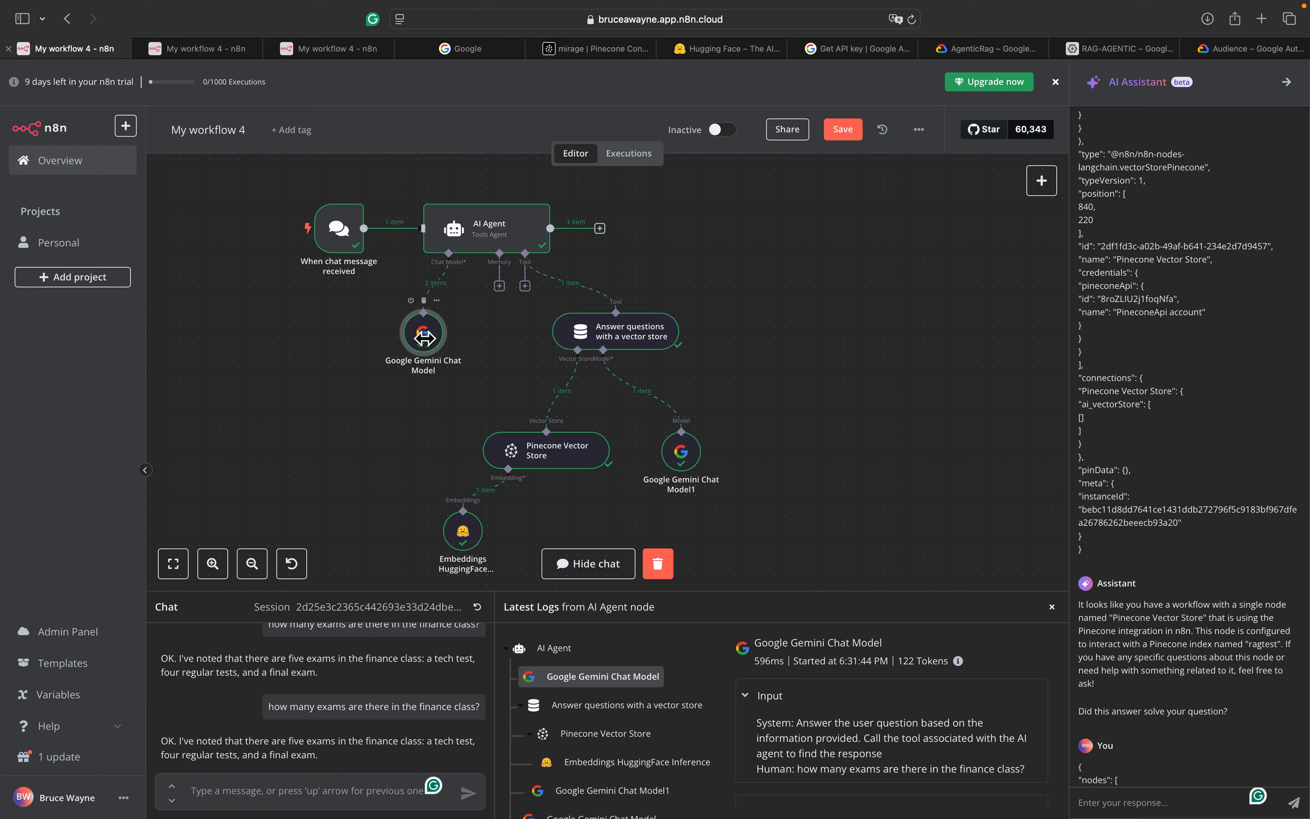
double_click(428, 346)
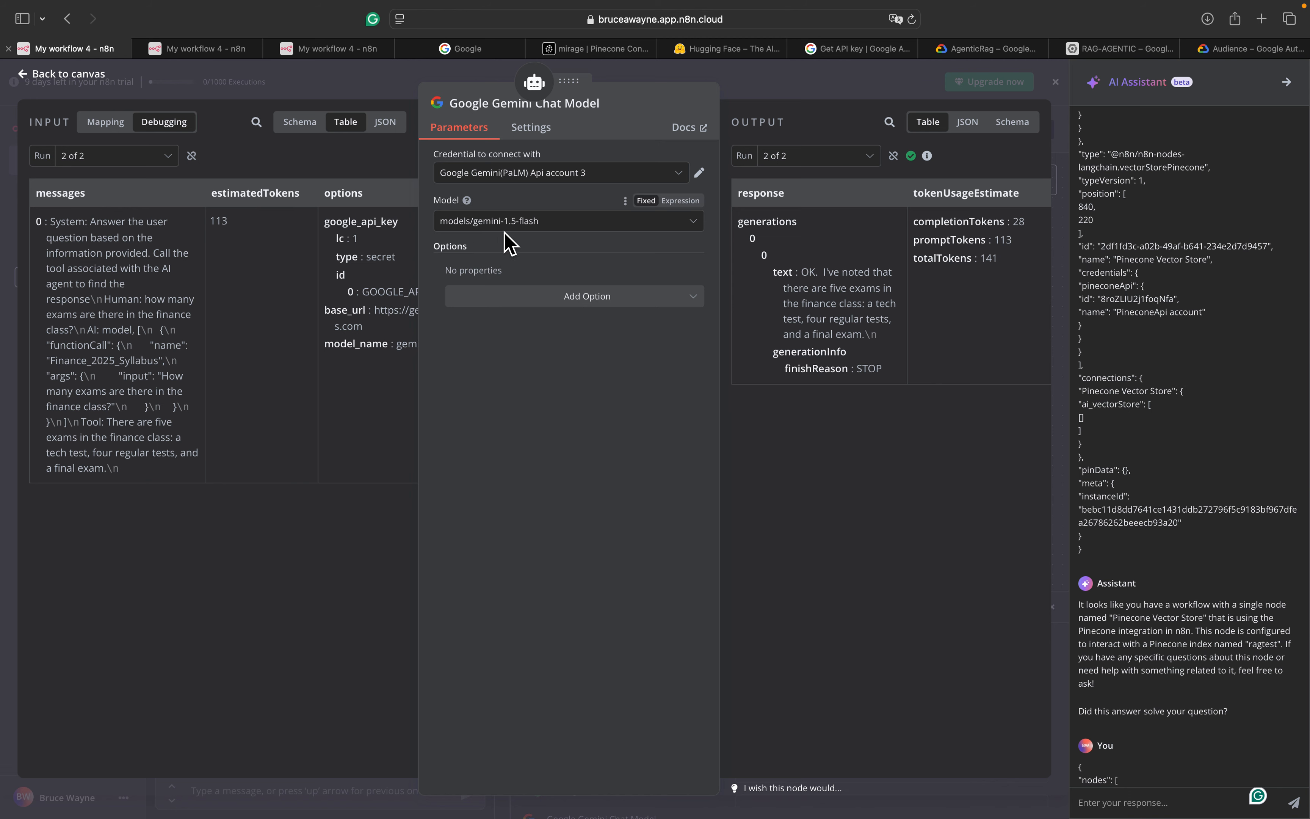
left_click(339, 49)
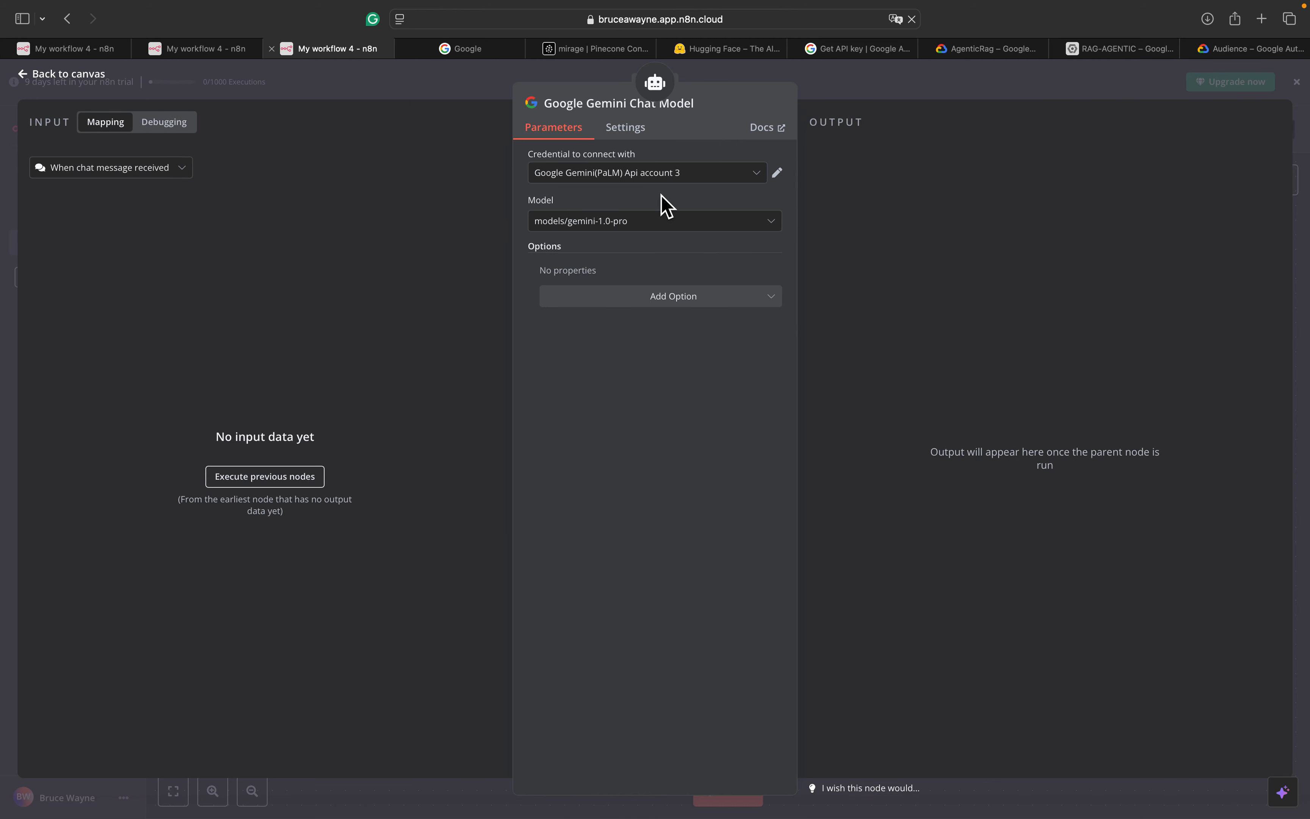
Set the new Gemini chat model to models/gemini-1.5-flash
left_click(677, 222)
scroll(643, 352, "down", 1)
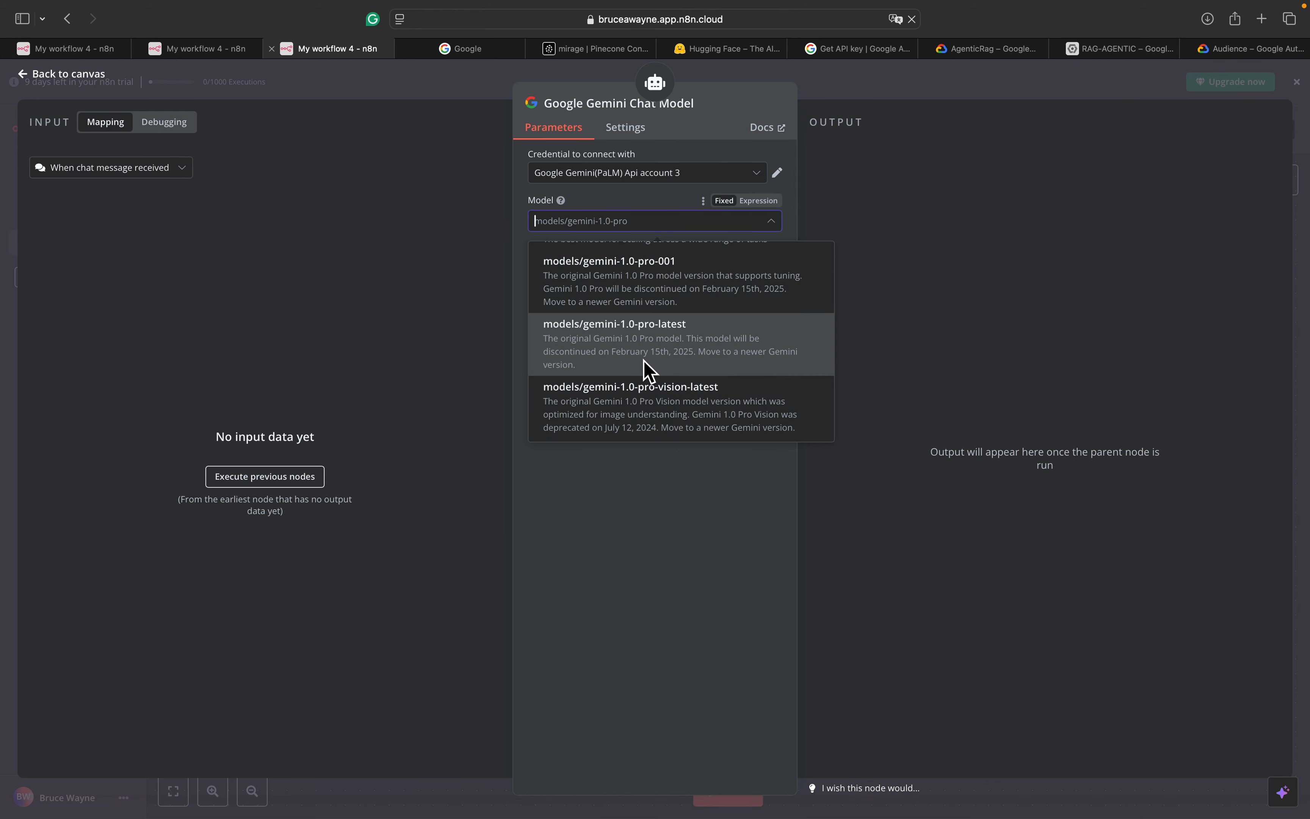
scroll(647, 371, "down", 3)
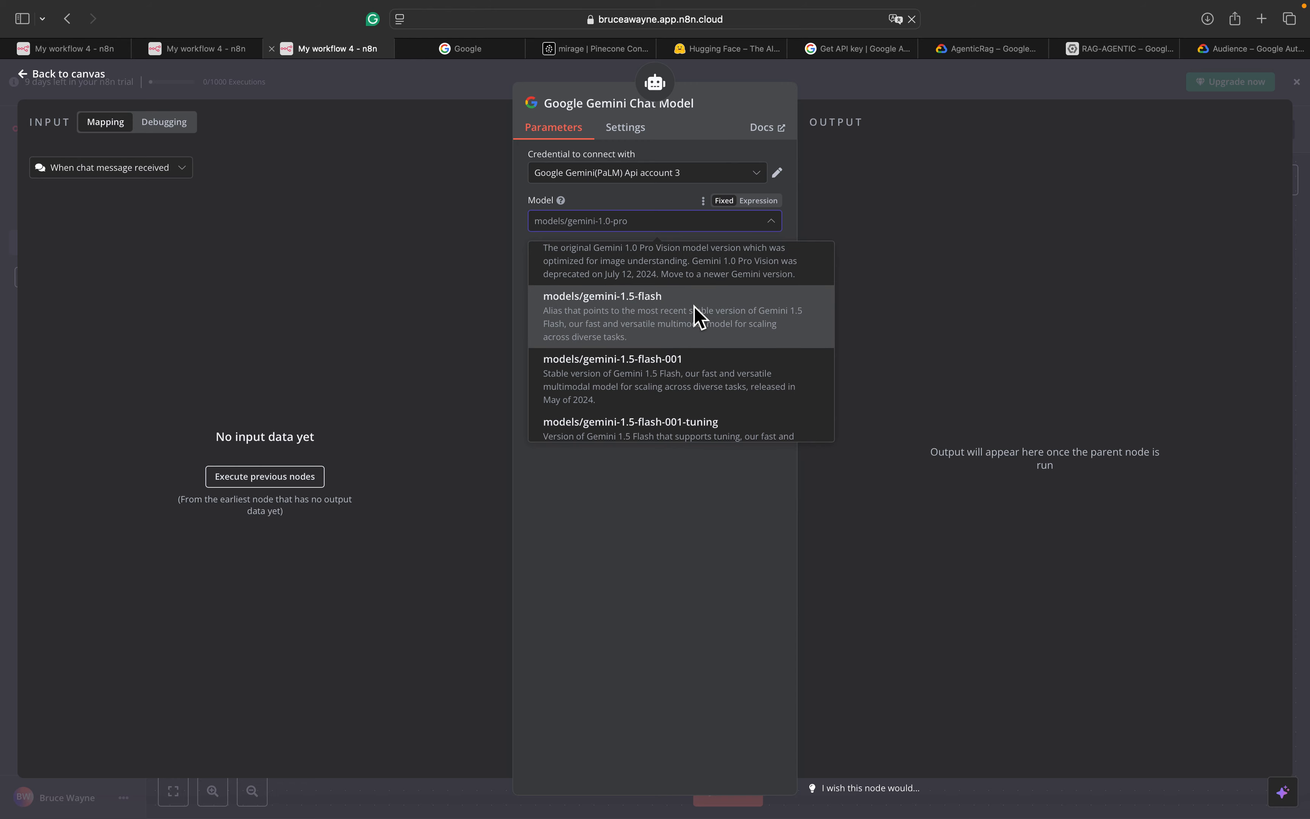
left_click(698, 317)
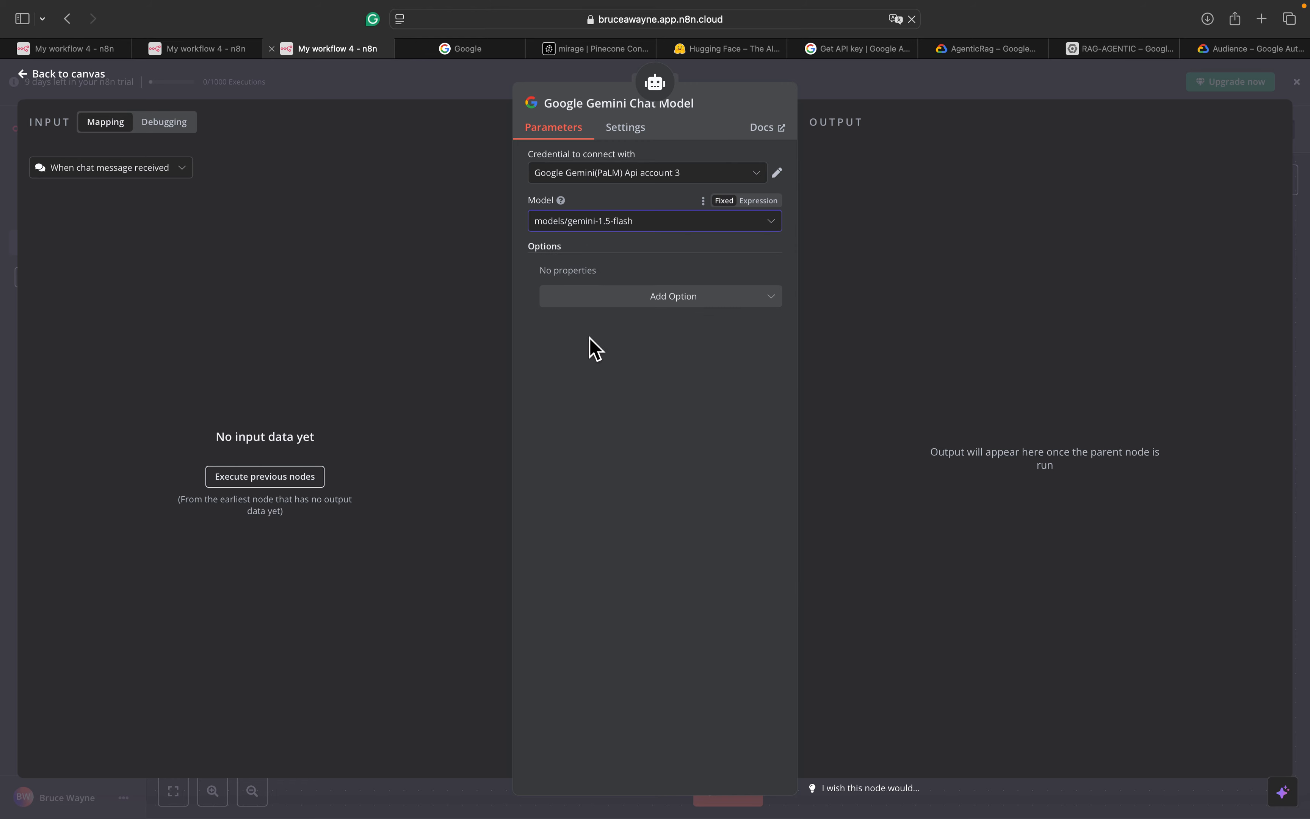
Line the Gemini node up under the AI Agent and revisit the reference workflow
left_click(67, 77)
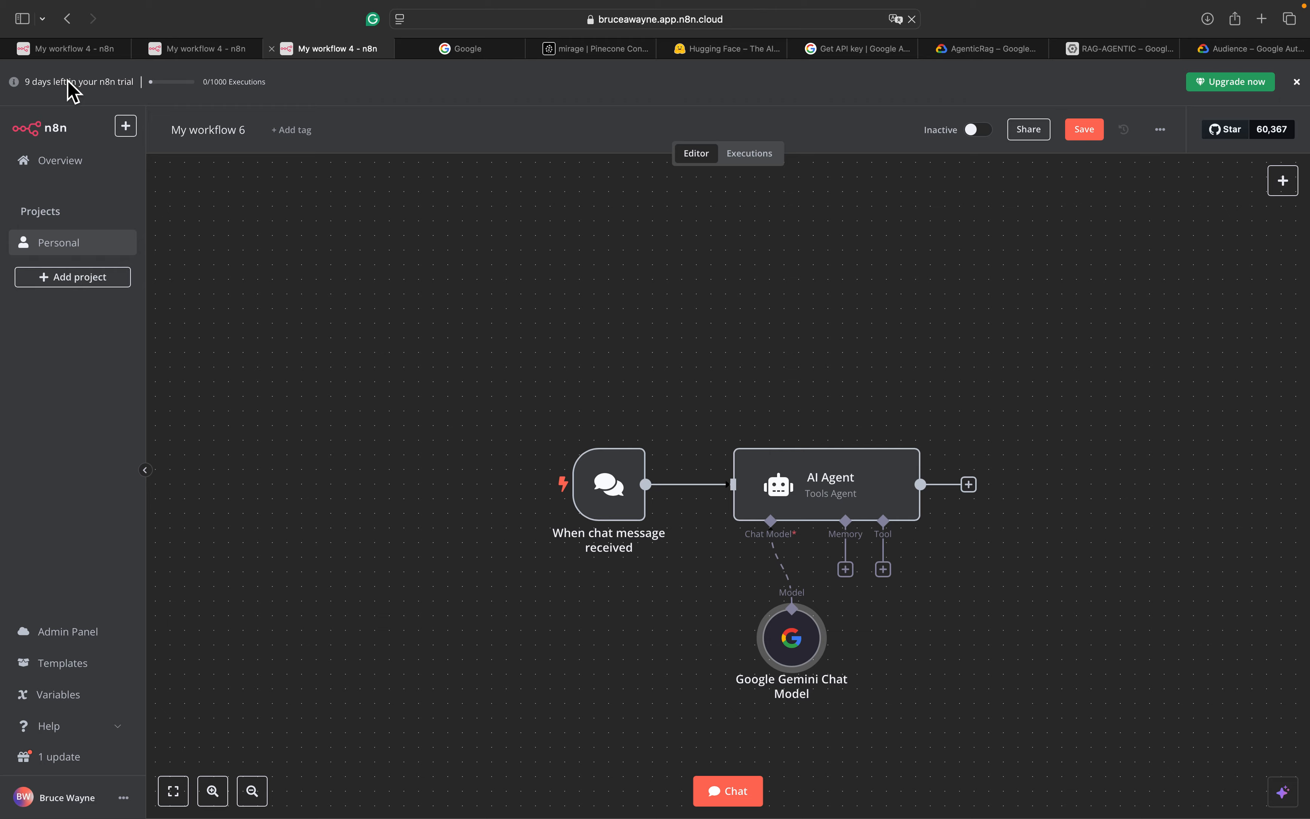
left_click_drag(797, 665, 755, 665)
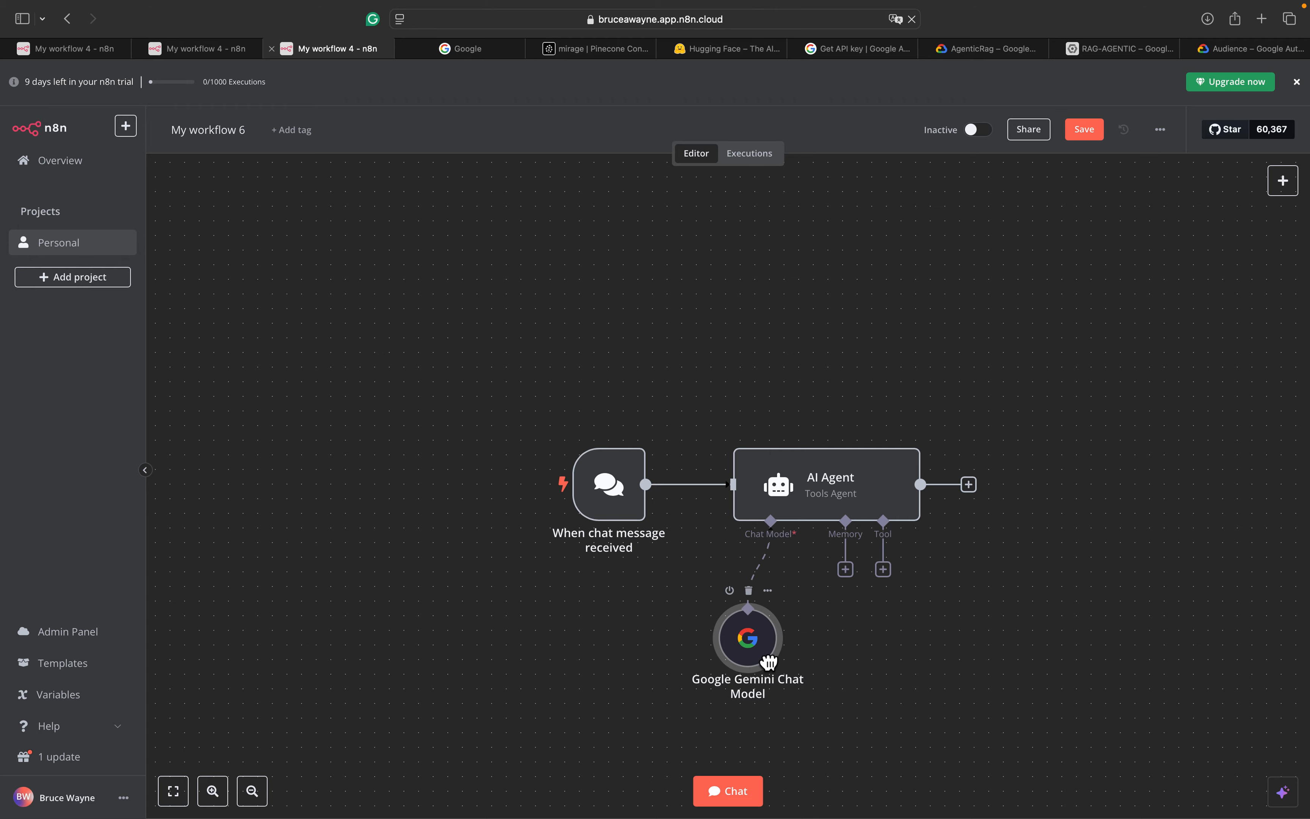
scroll(985, 680, "down", 2)
scroll(985, 679, "right", 2)
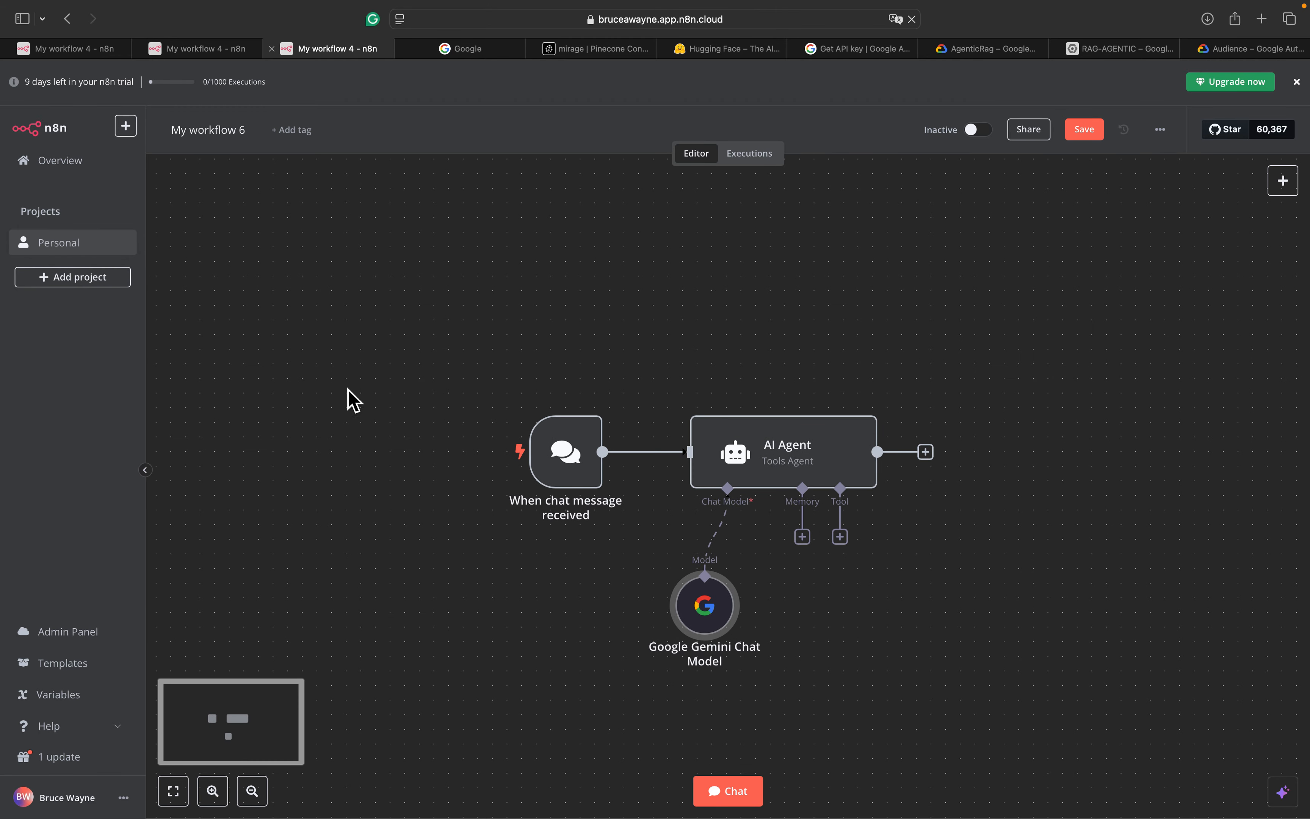
left_click(65, 51)
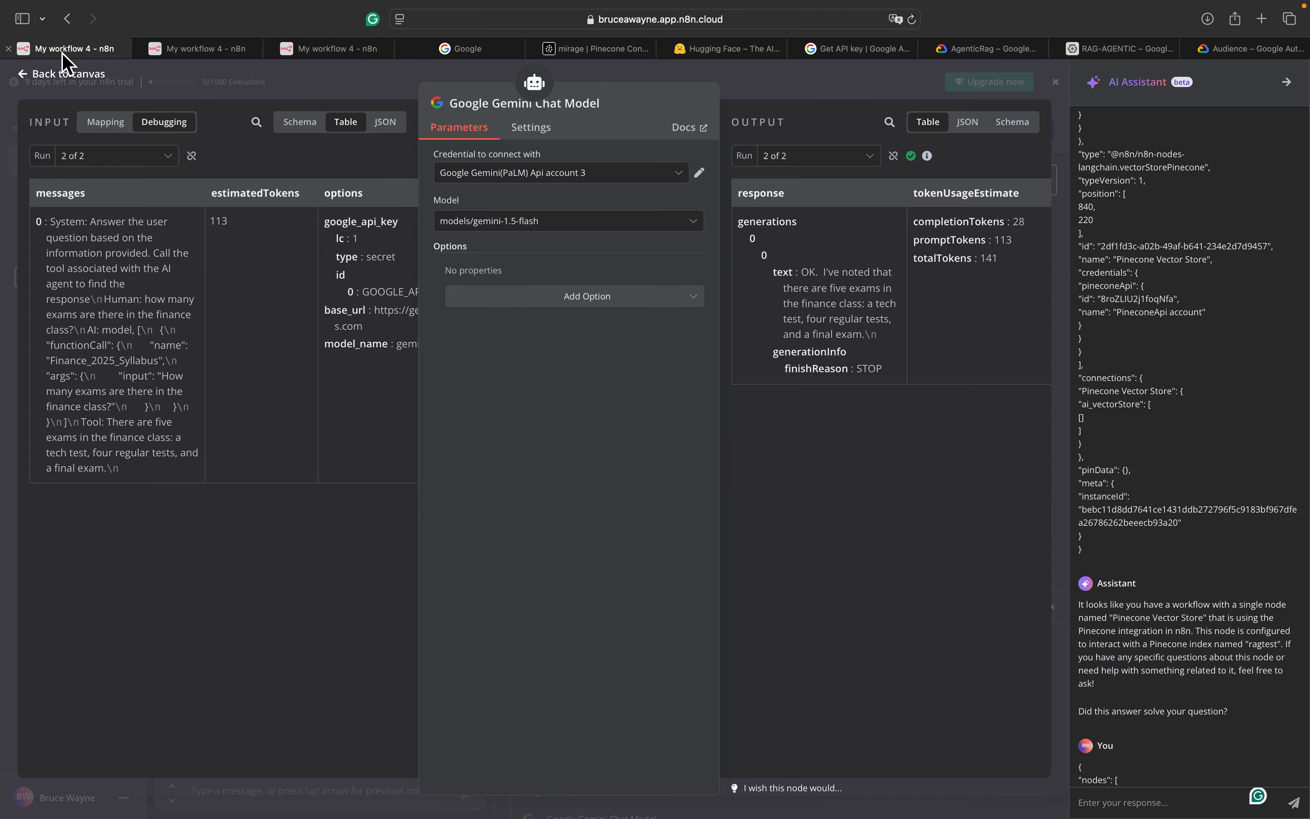
Glance over the other workflows, then list the tools available for My workflow 6's AI Agent
left_click(174, 51)
left_click(95, 52)
left_click(52, 76)
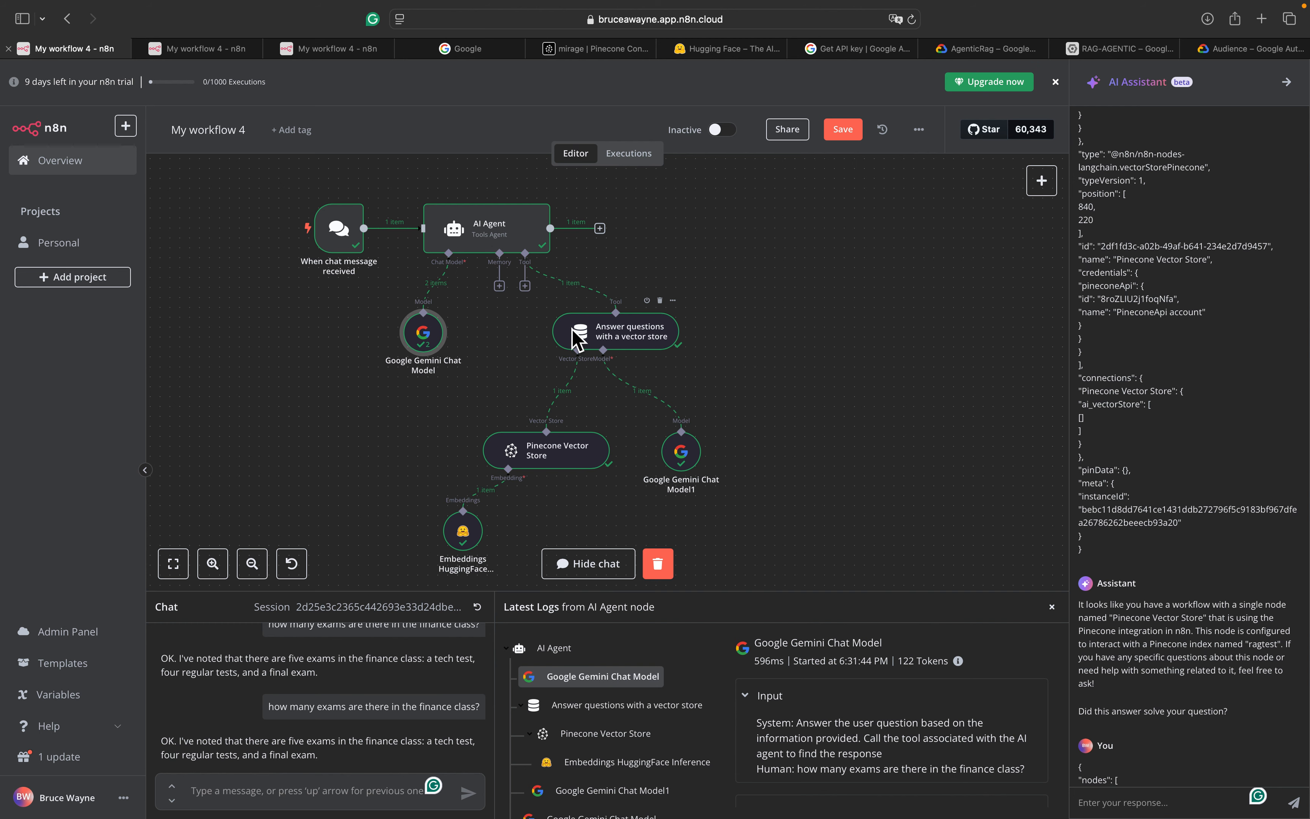
left_click(341, 49)
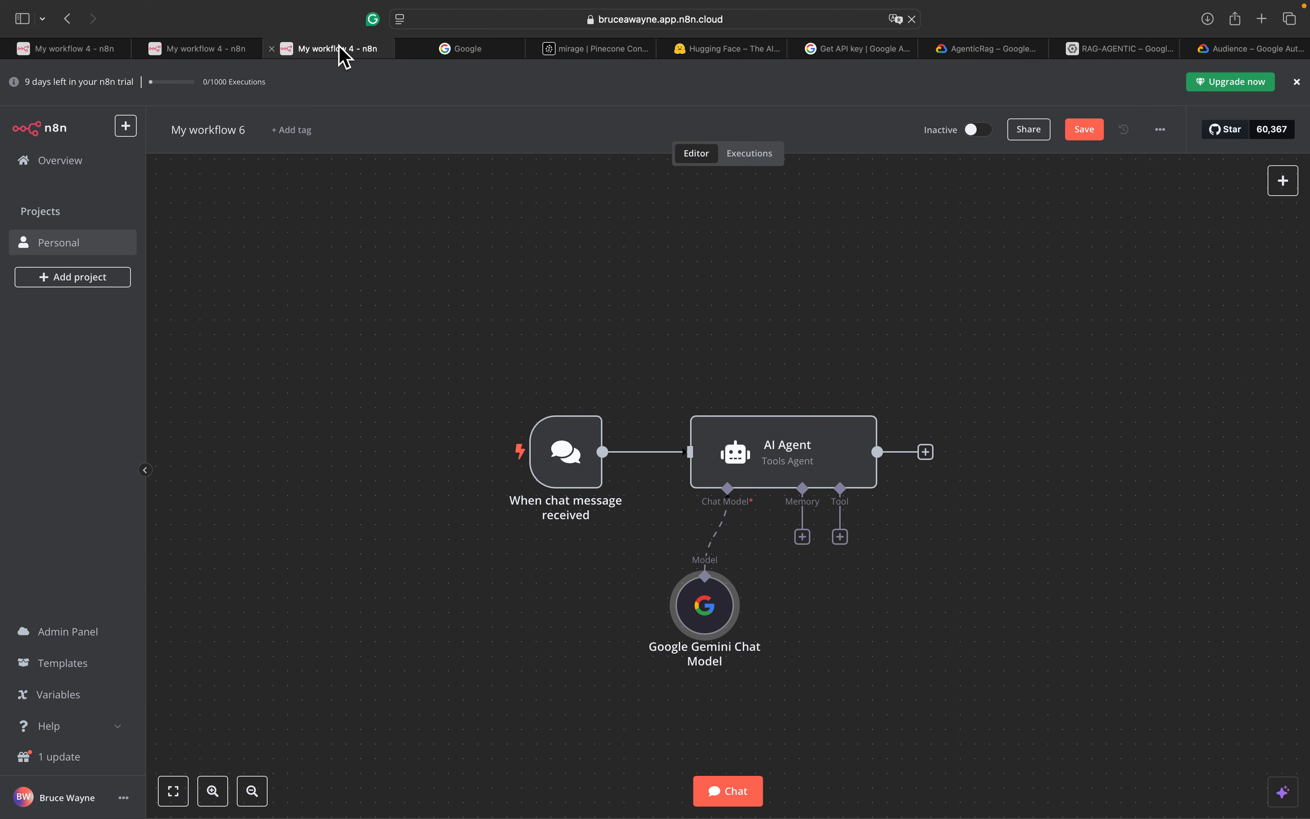
left_click(839, 536)
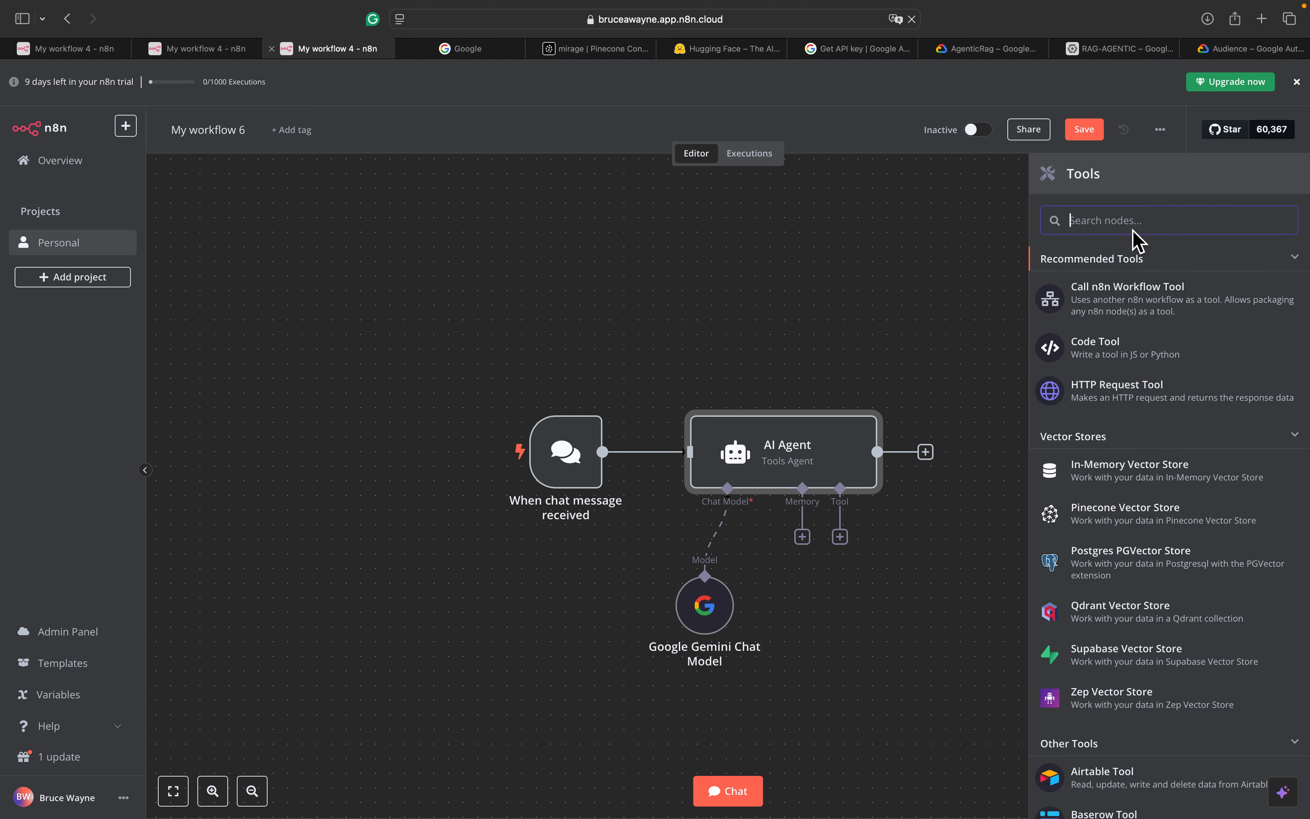
Add a Vector Store Question Answer Tool whose data name is Finance_Syllabus
type("answer")
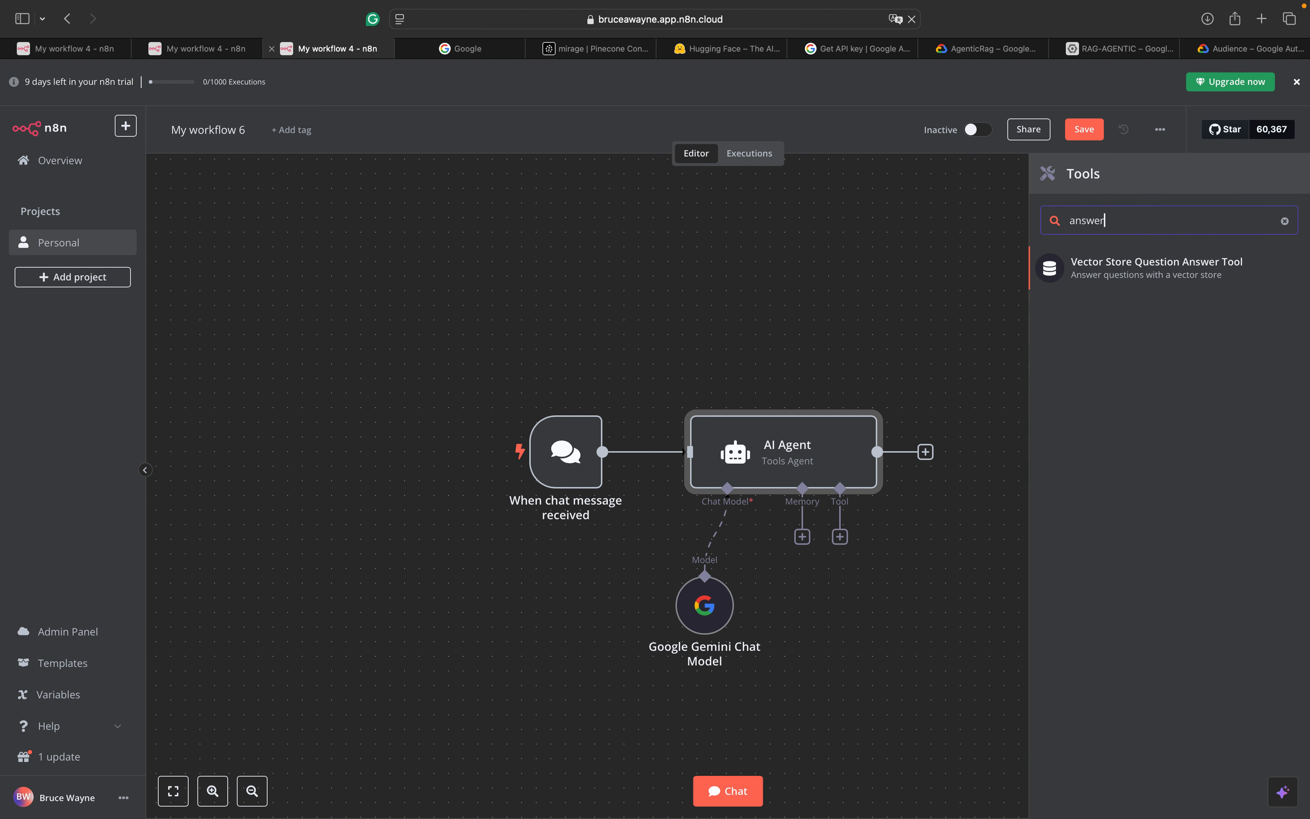
left_click(1237, 277)
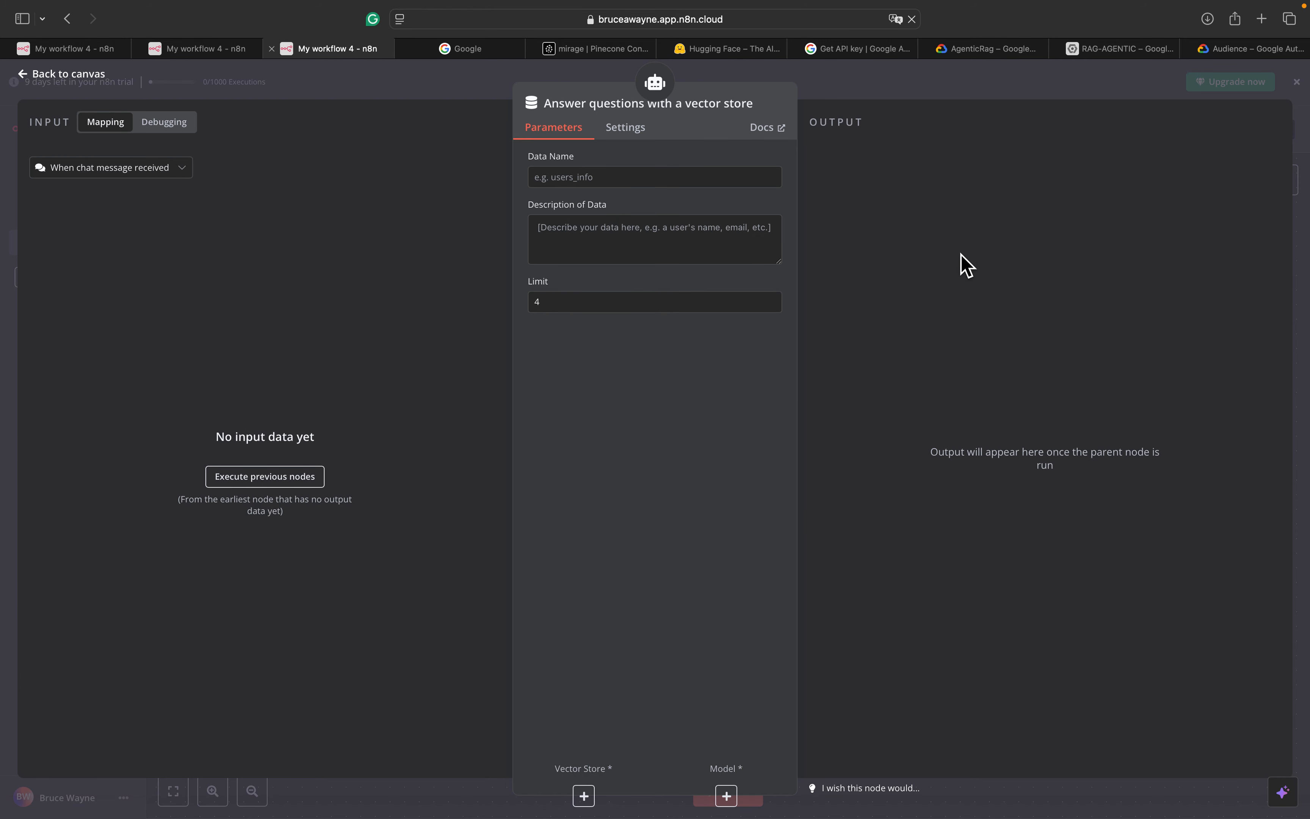
left_click(680, 180)
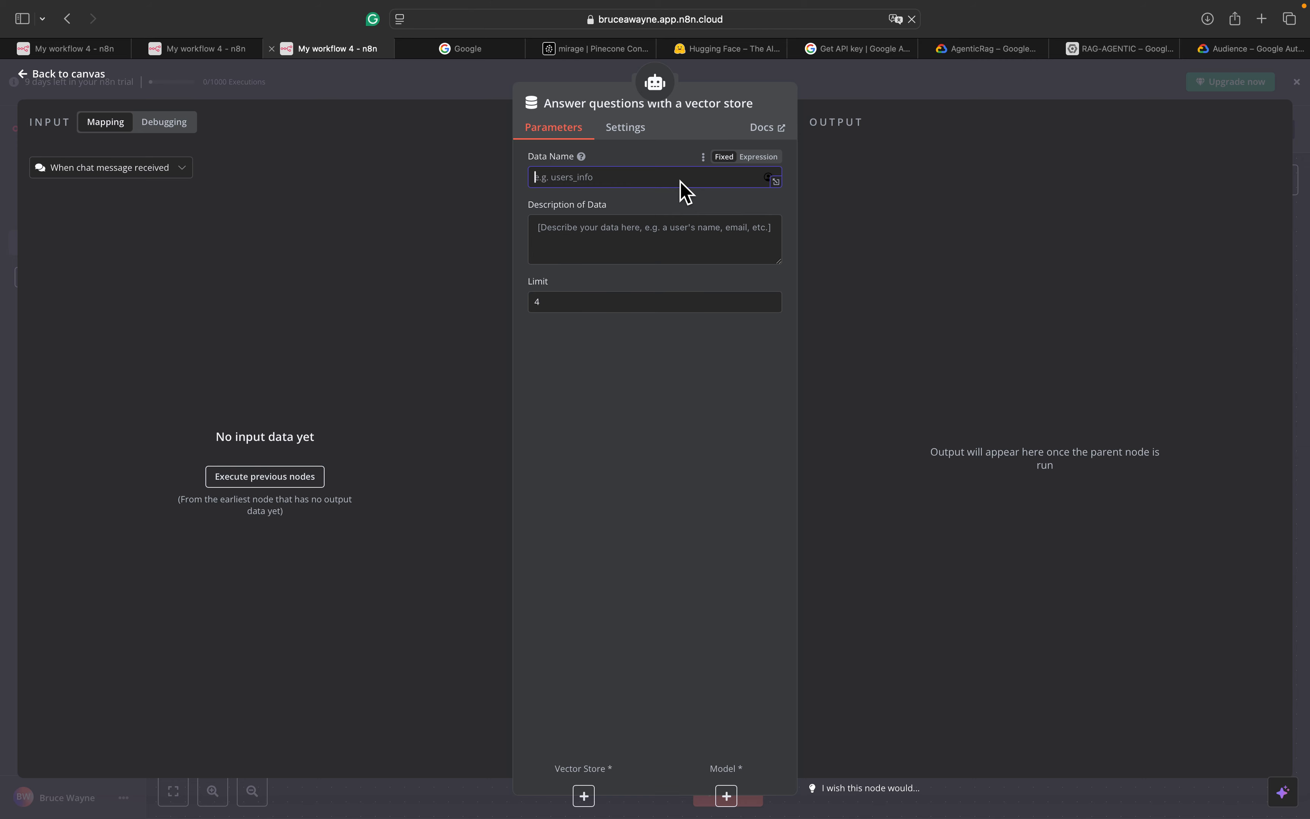
type("Finance_Syllabus")
Describe the data as Finance 2025 syllabus info (exam dates, assignments) and set the limit to 5
left_click(679, 244)
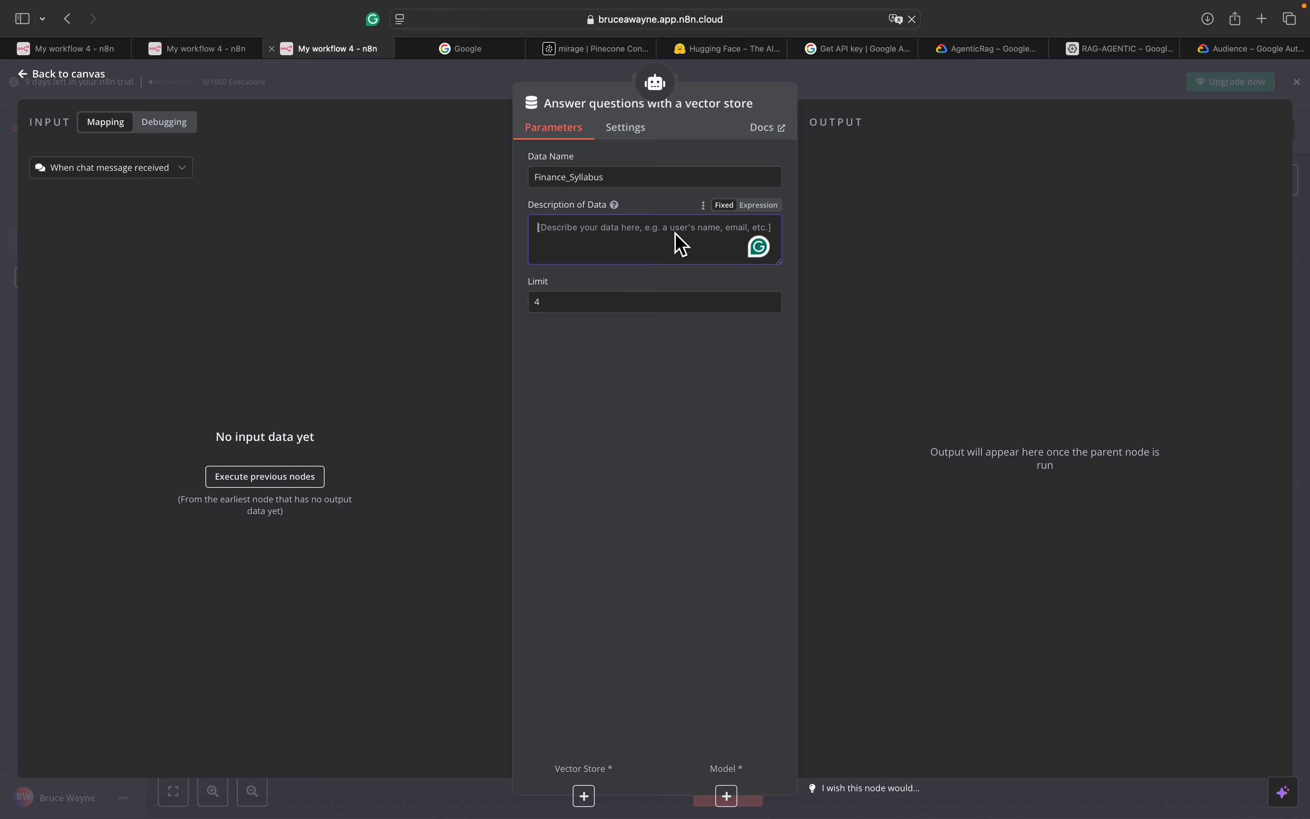
type("This sy")
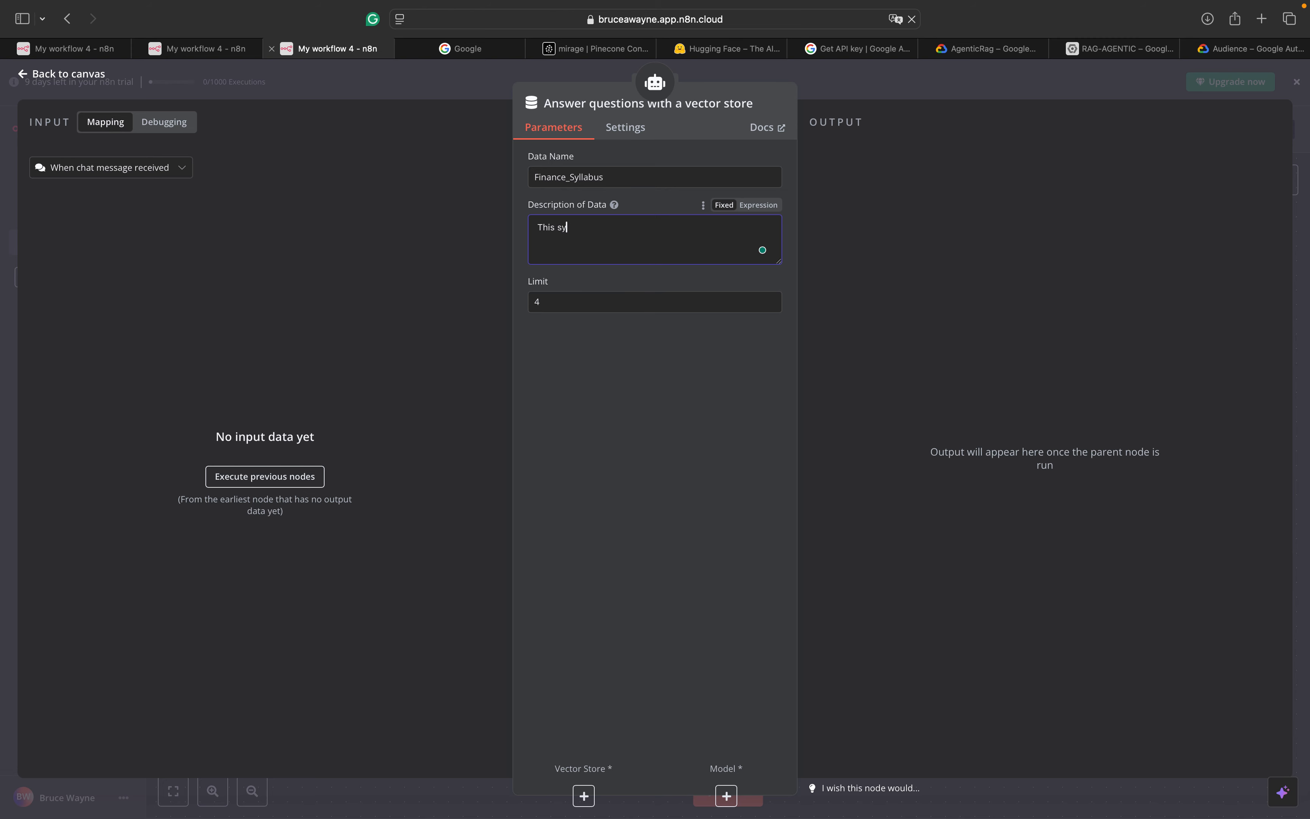
type("llabus contains information about the Finance 2025 class:")
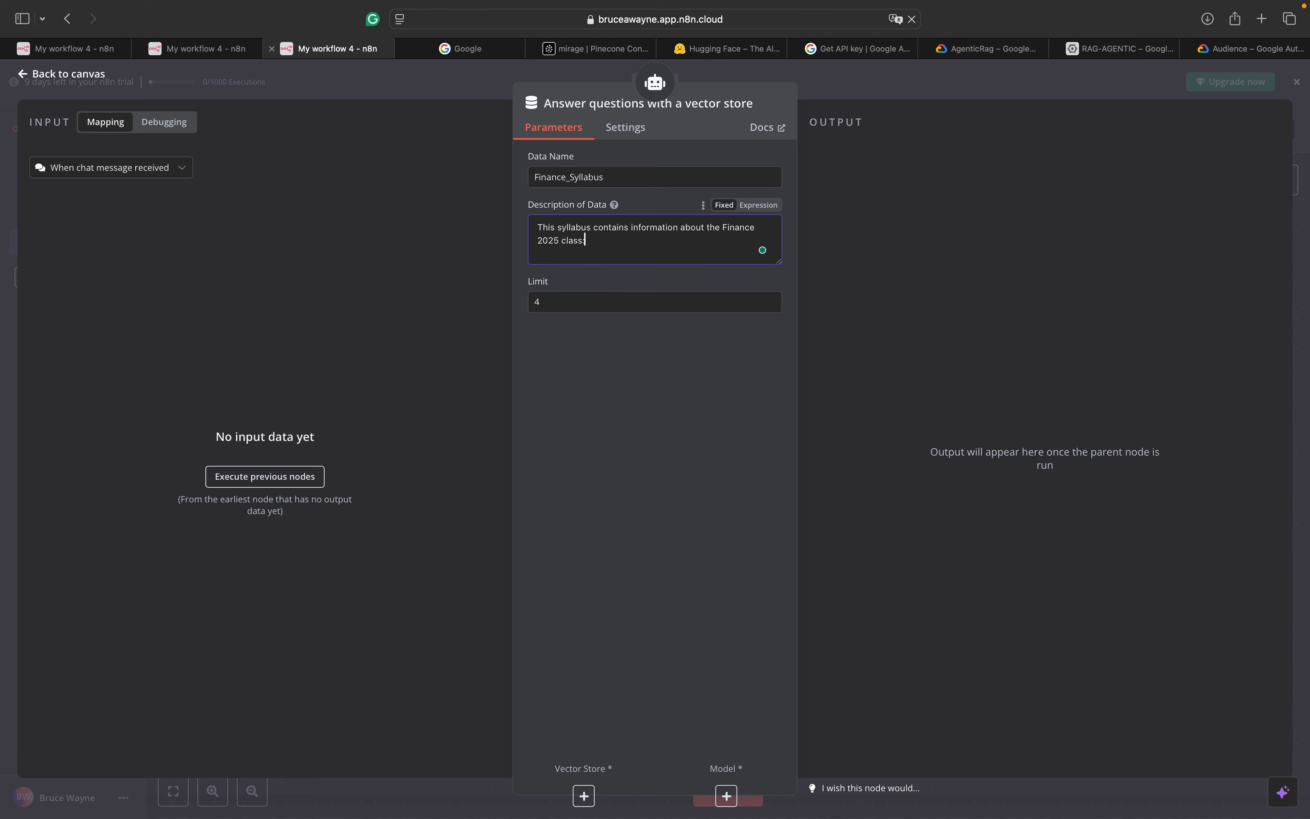
type(" exam dates, number of exams, ")
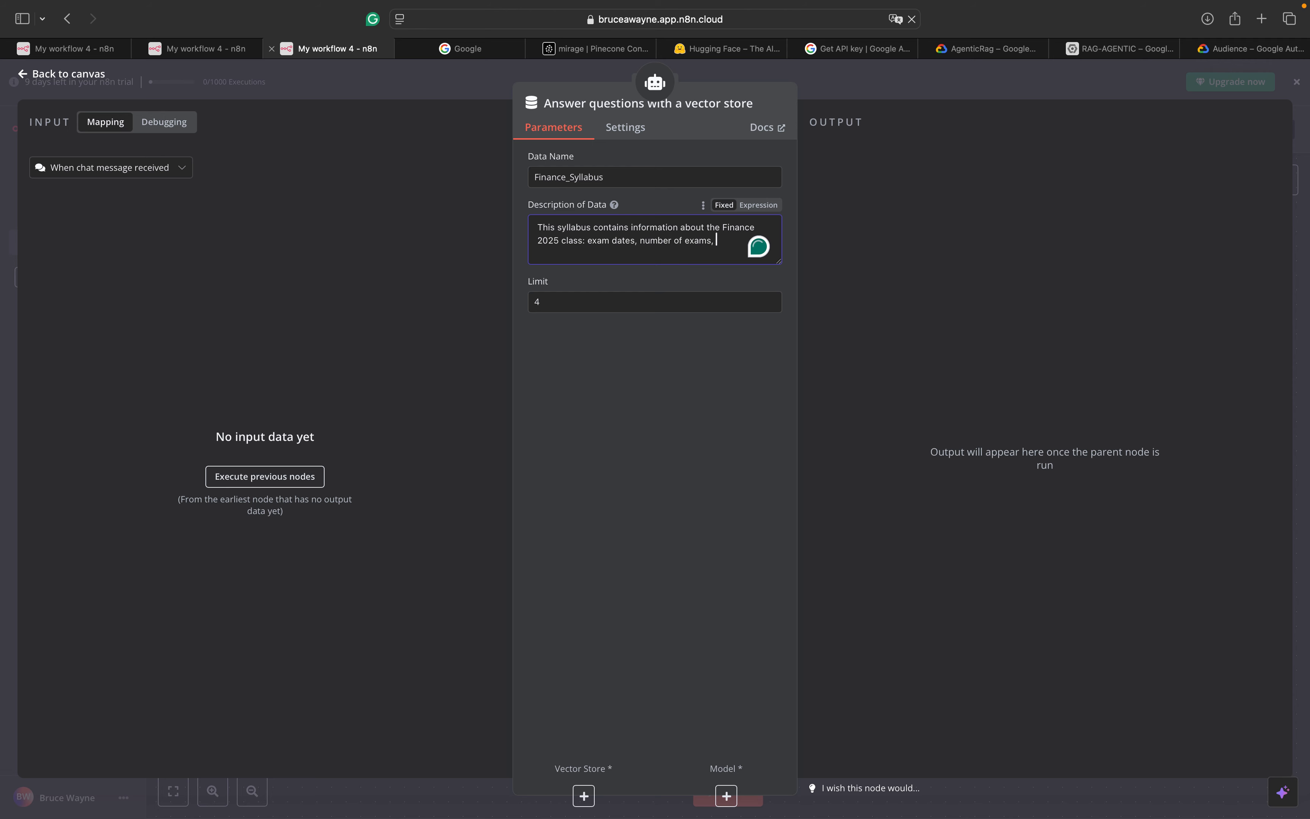
type("assignem")
type("nts and meeting times")
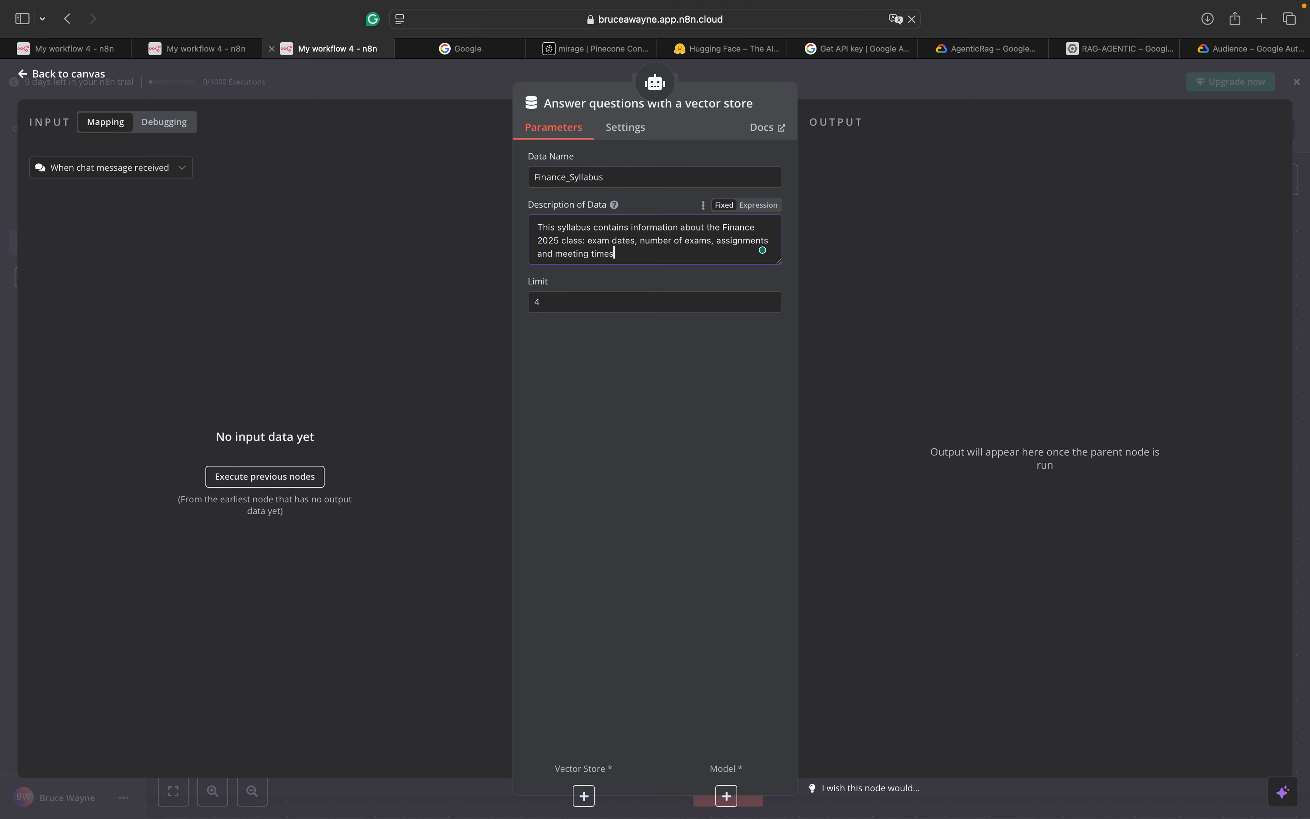
left_click(578, 301)
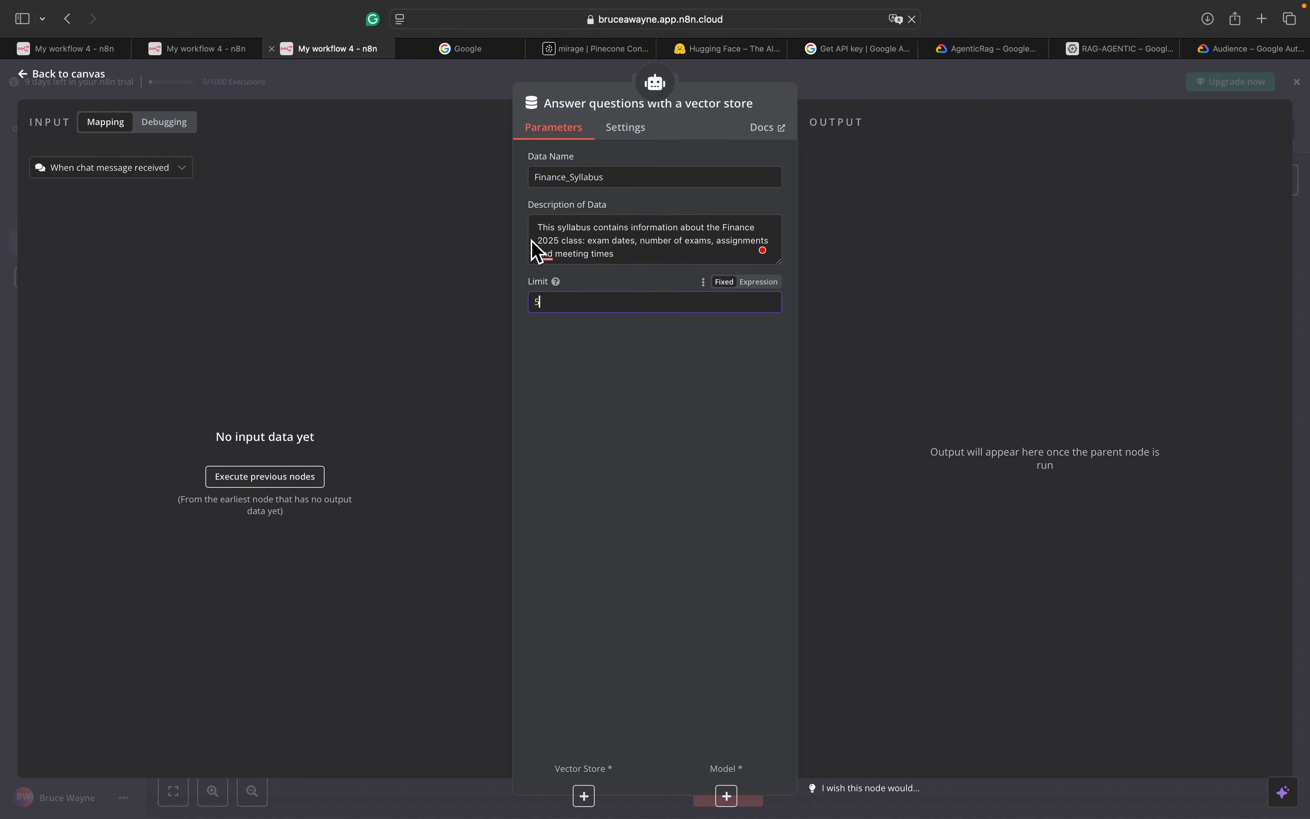
mouse_move(546, 255)
left_click(558, 284)
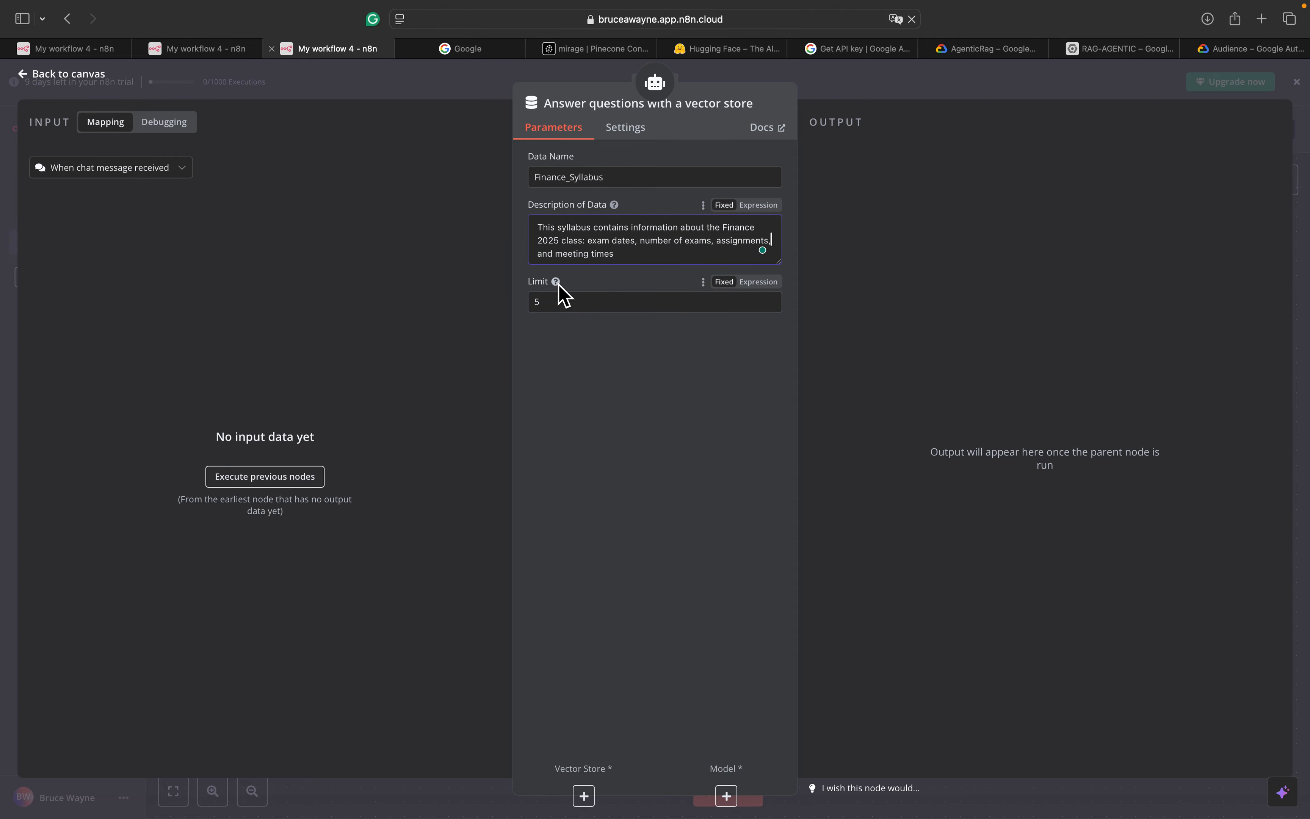
left_click(86, 81)
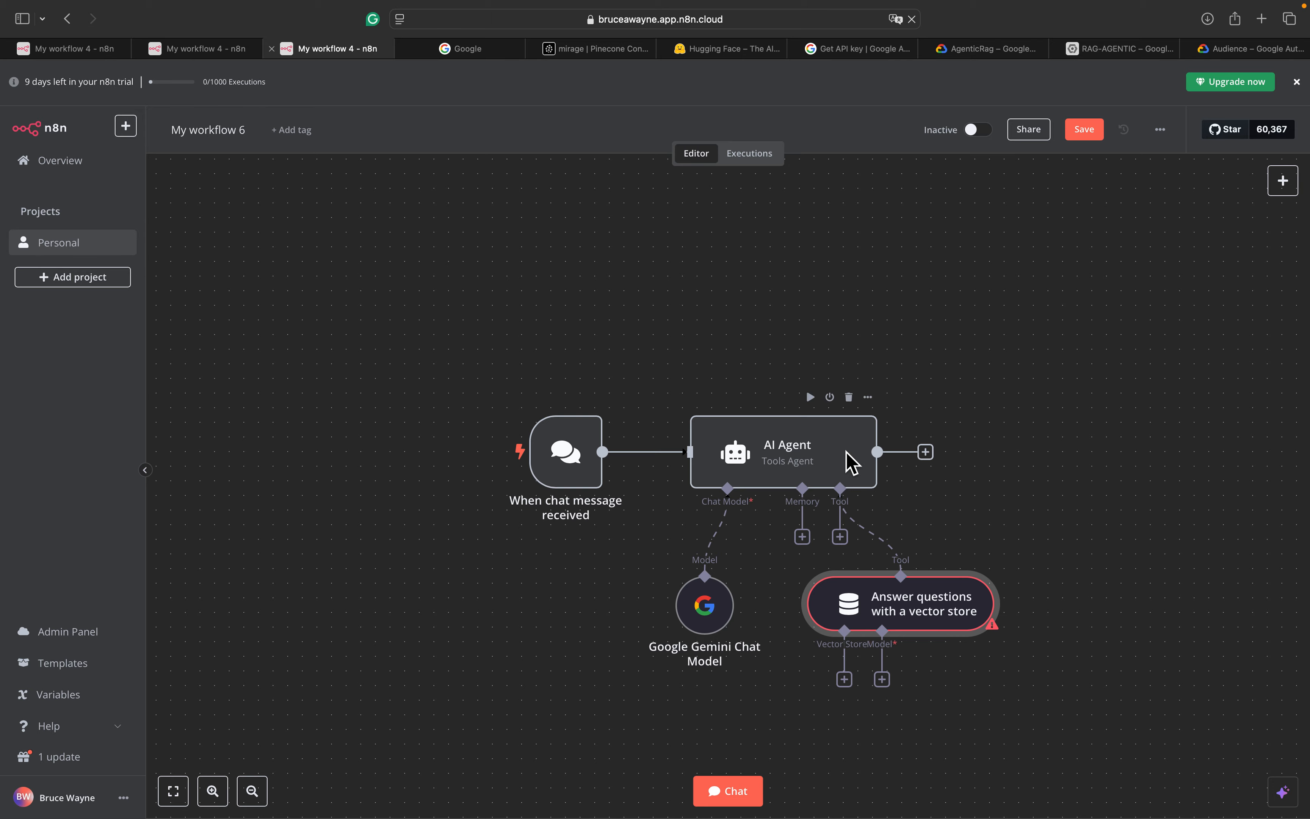
Give the Answer questions tool its own Google Gemini Chat Model using models/gemini-1.5-flash
scroll(848, 459, "down", 3)
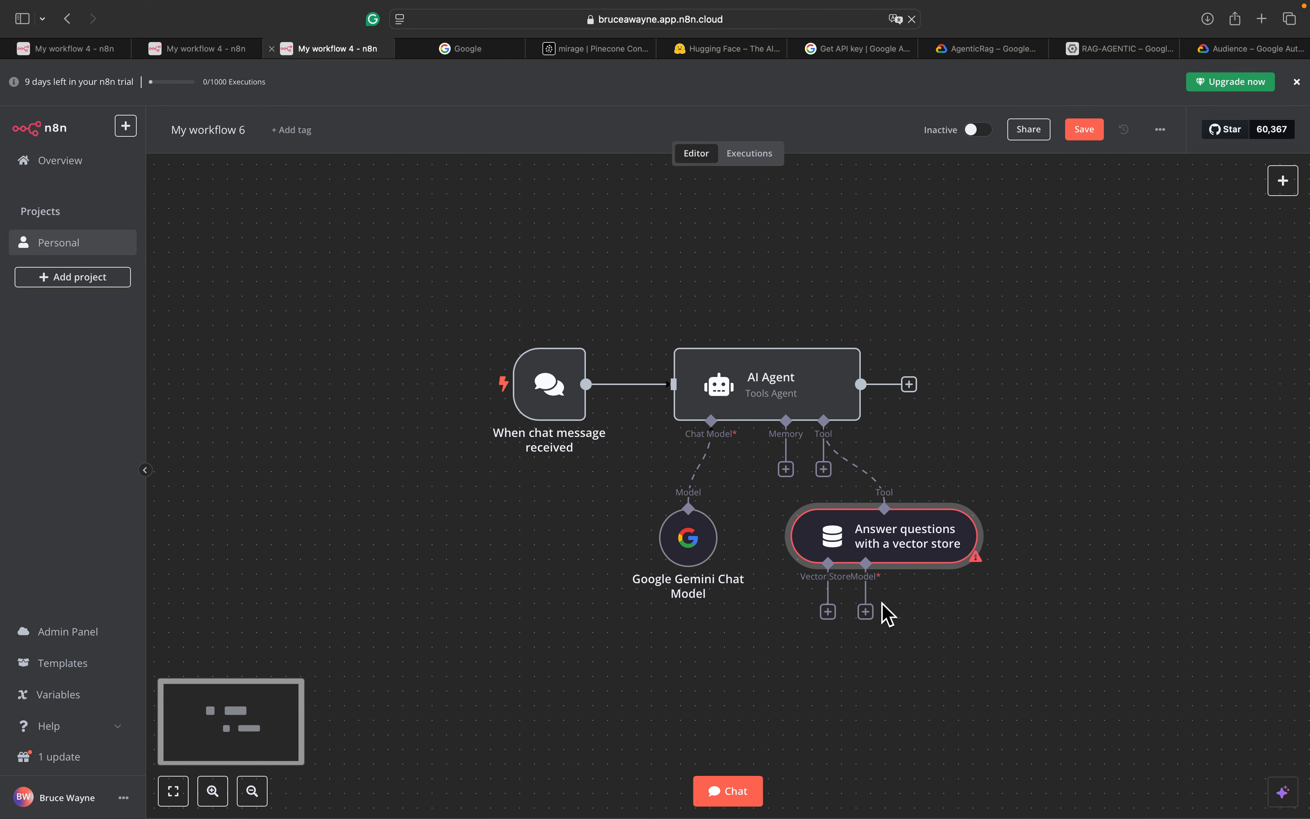
left_click(868, 613)
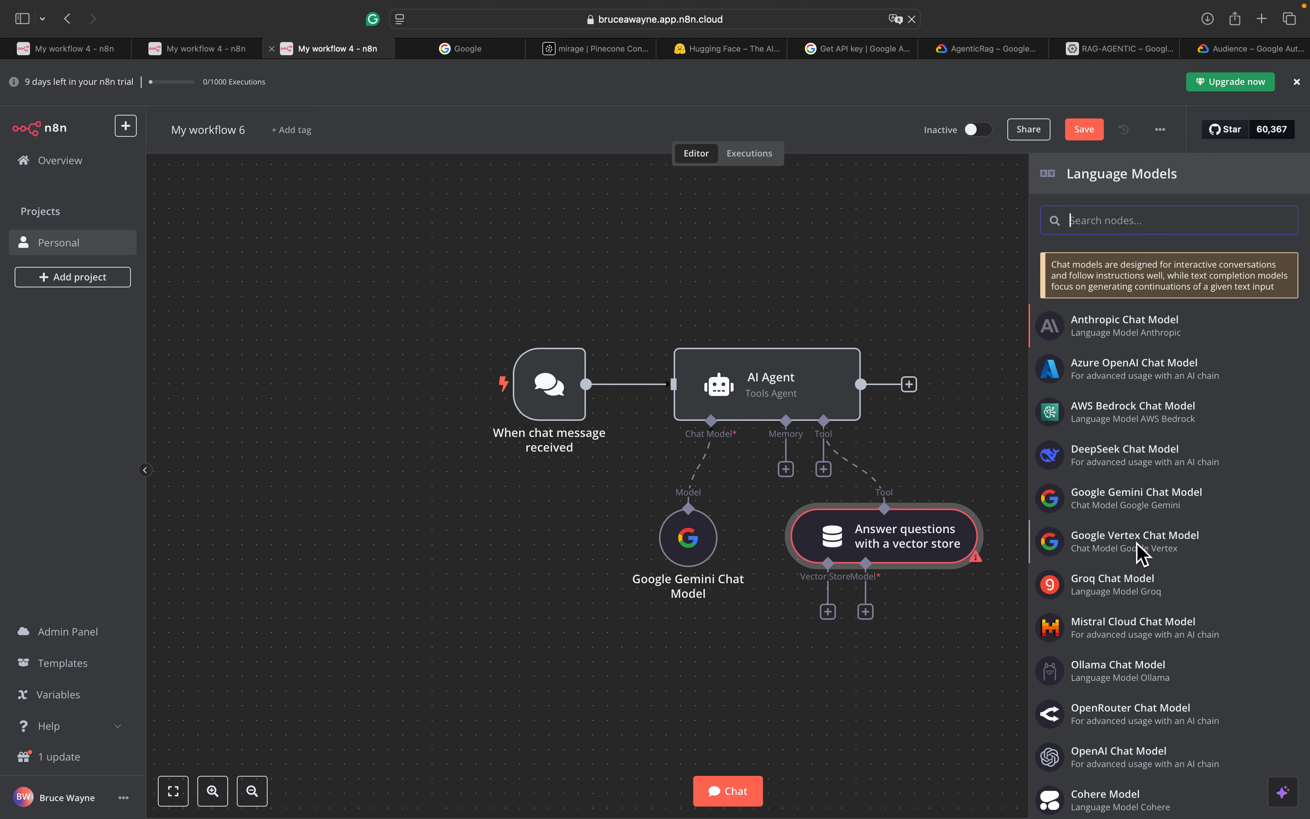
left_click(1151, 507)
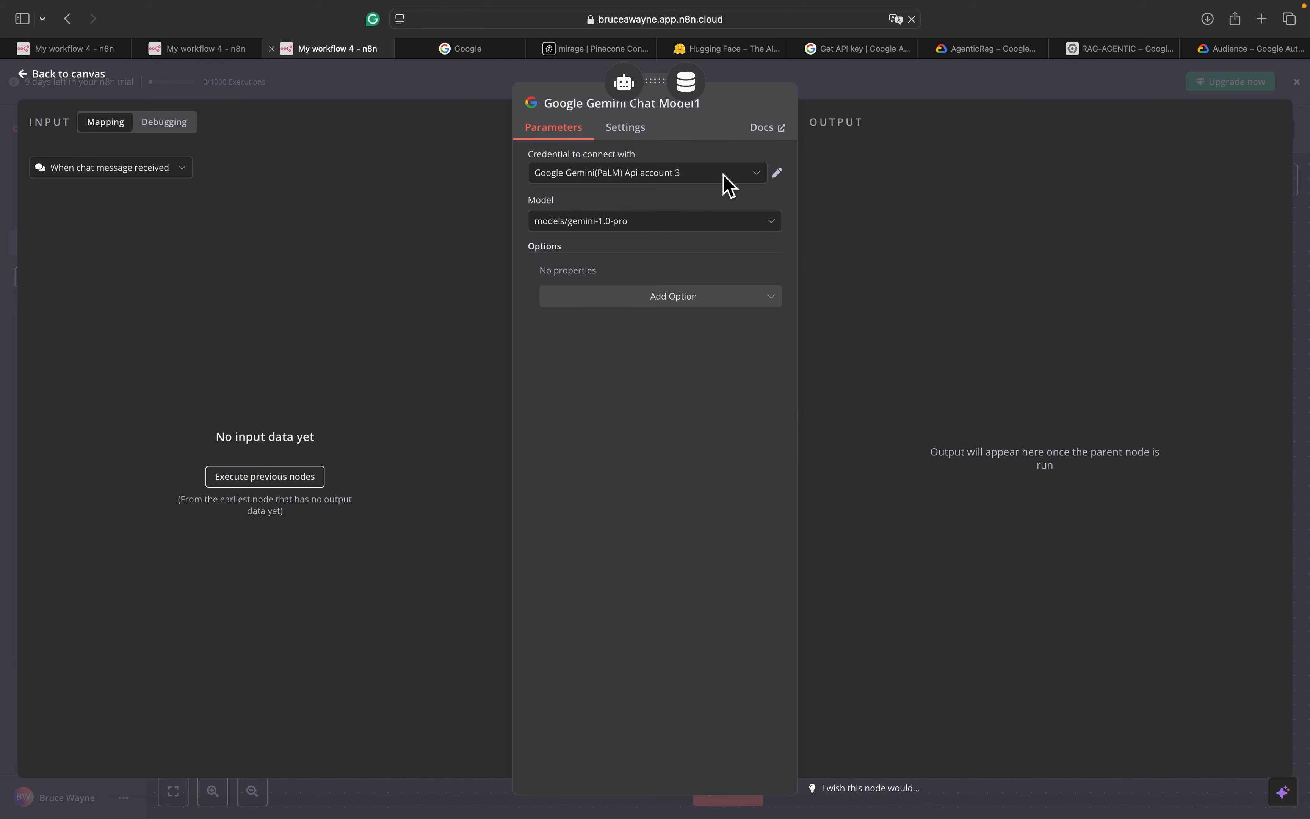
left_click(670, 222)
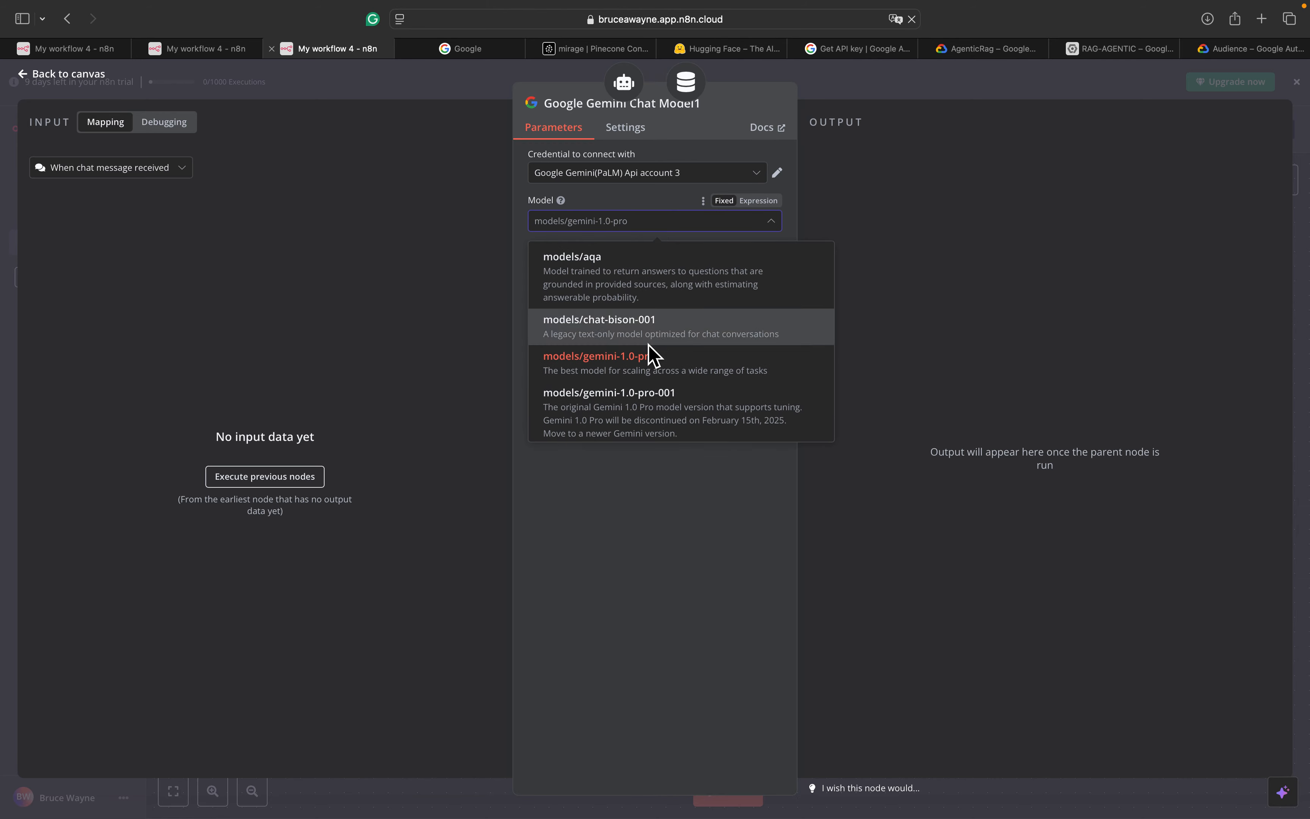
scroll(655, 352, "down", 5)
scroll(652, 354, "down", 2)
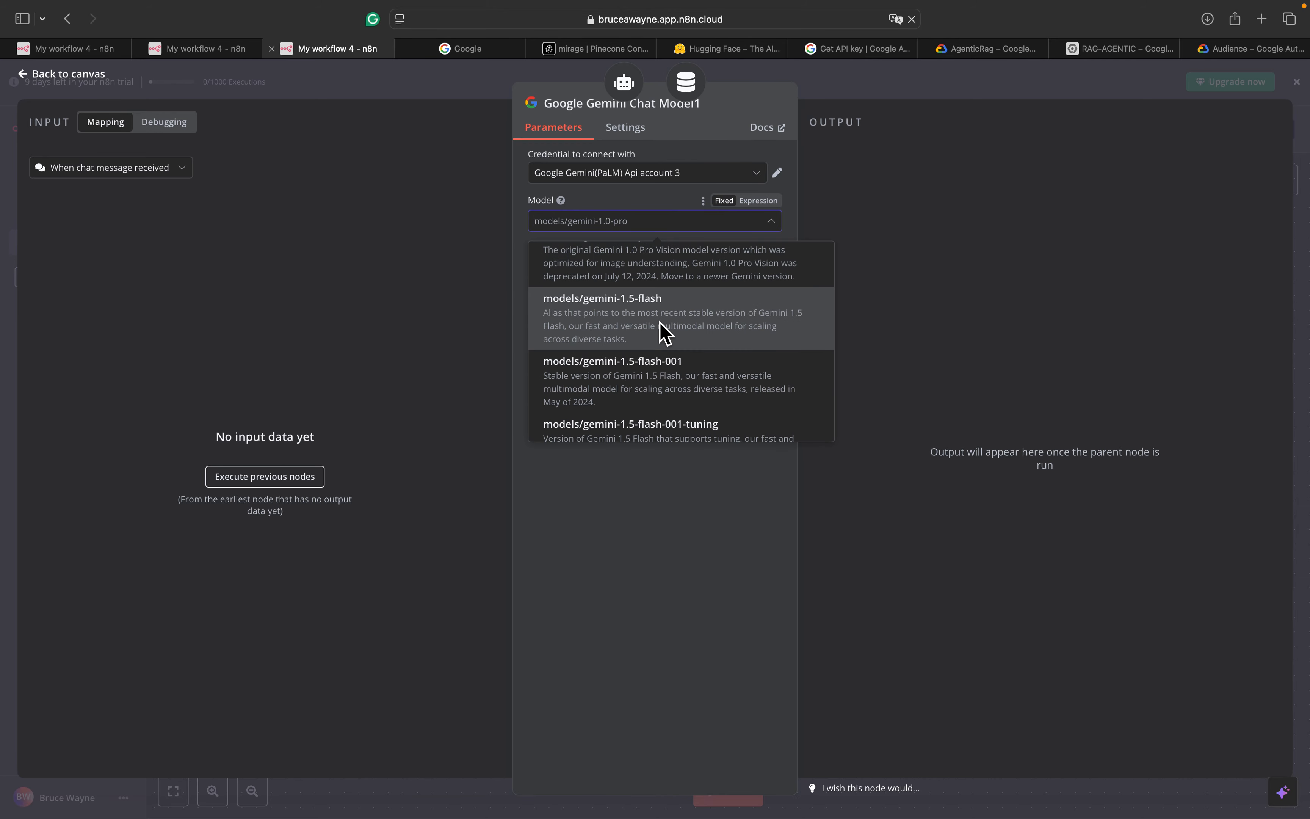
left_click(665, 333)
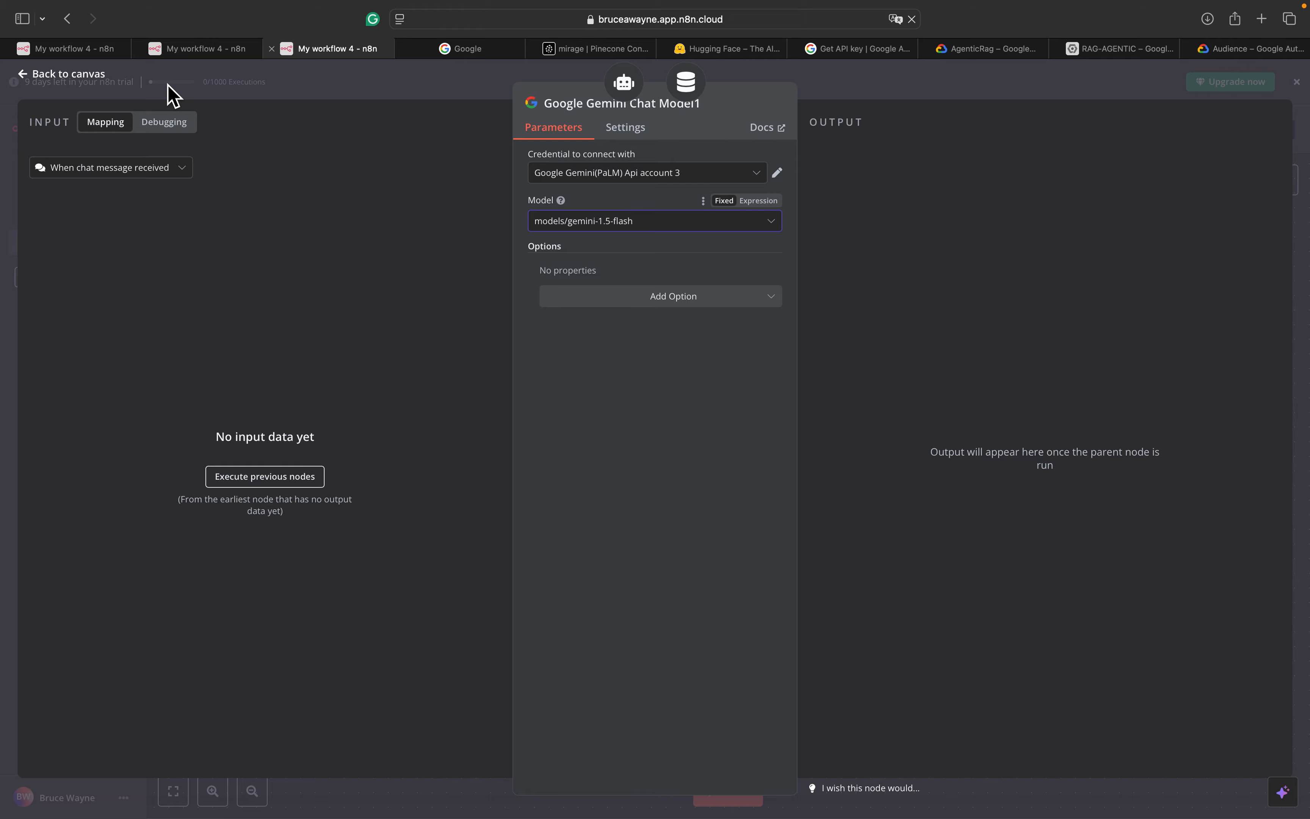
left_click(65, 75)
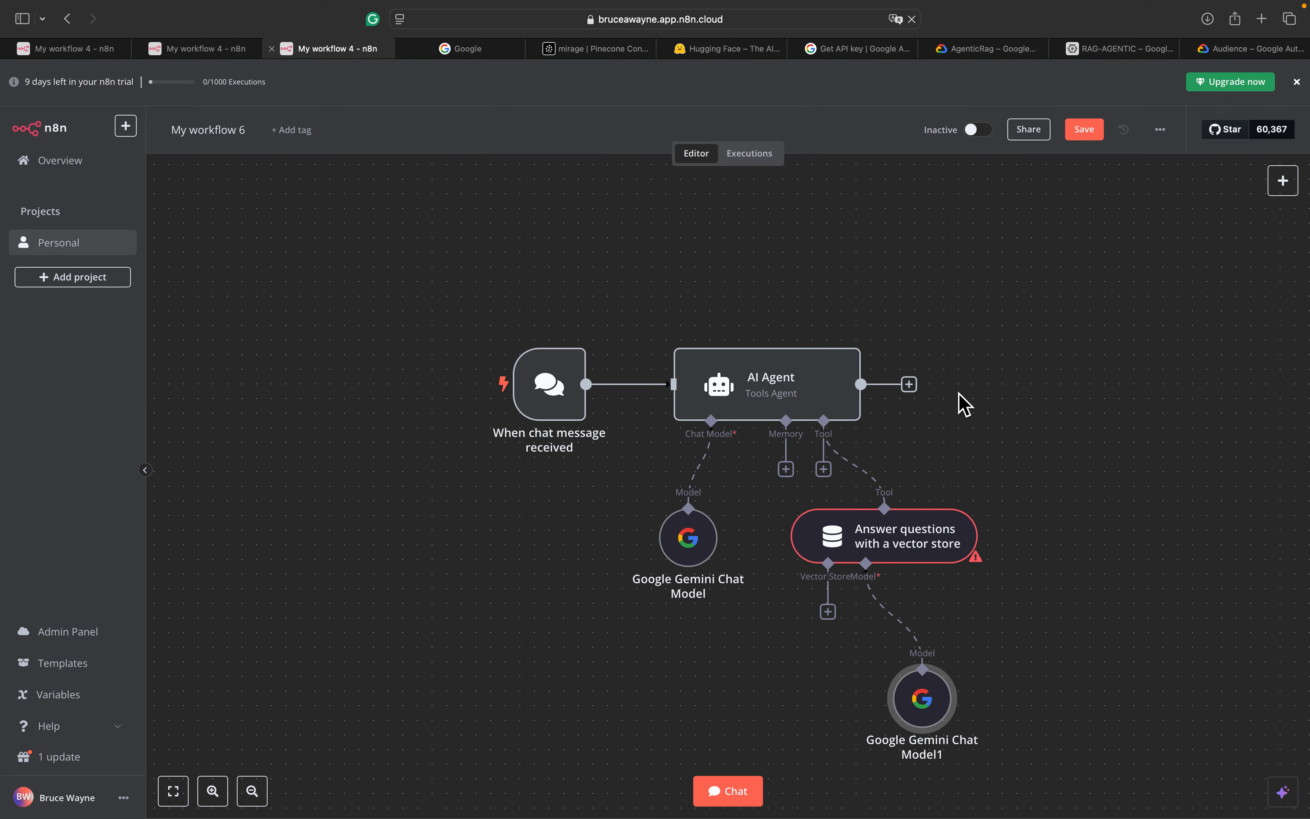
scroll(962, 403, "right", 2)
scroll(962, 403, "down", 1)
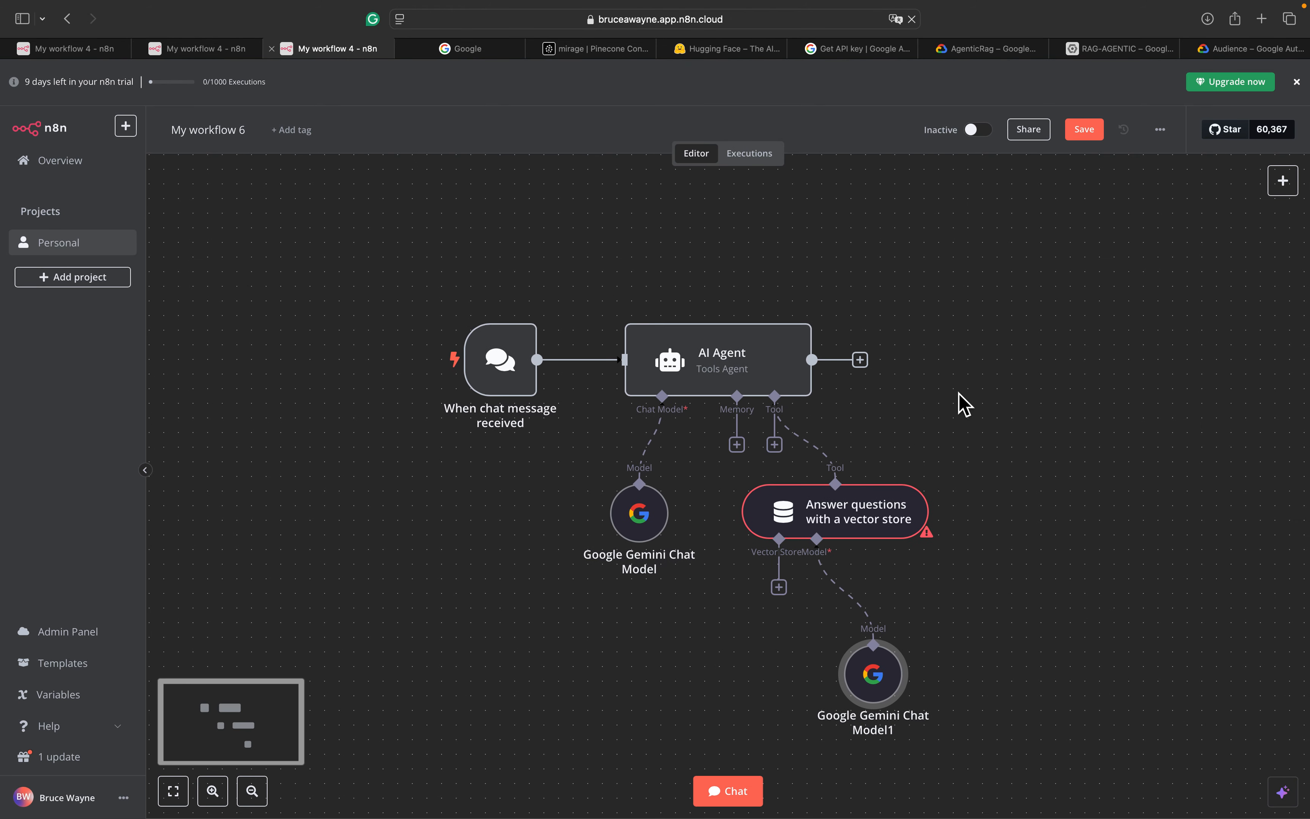
Attach a Pinecone Vector Store using PineconeApi account 2 and the mirage index
left_click(779, 587)
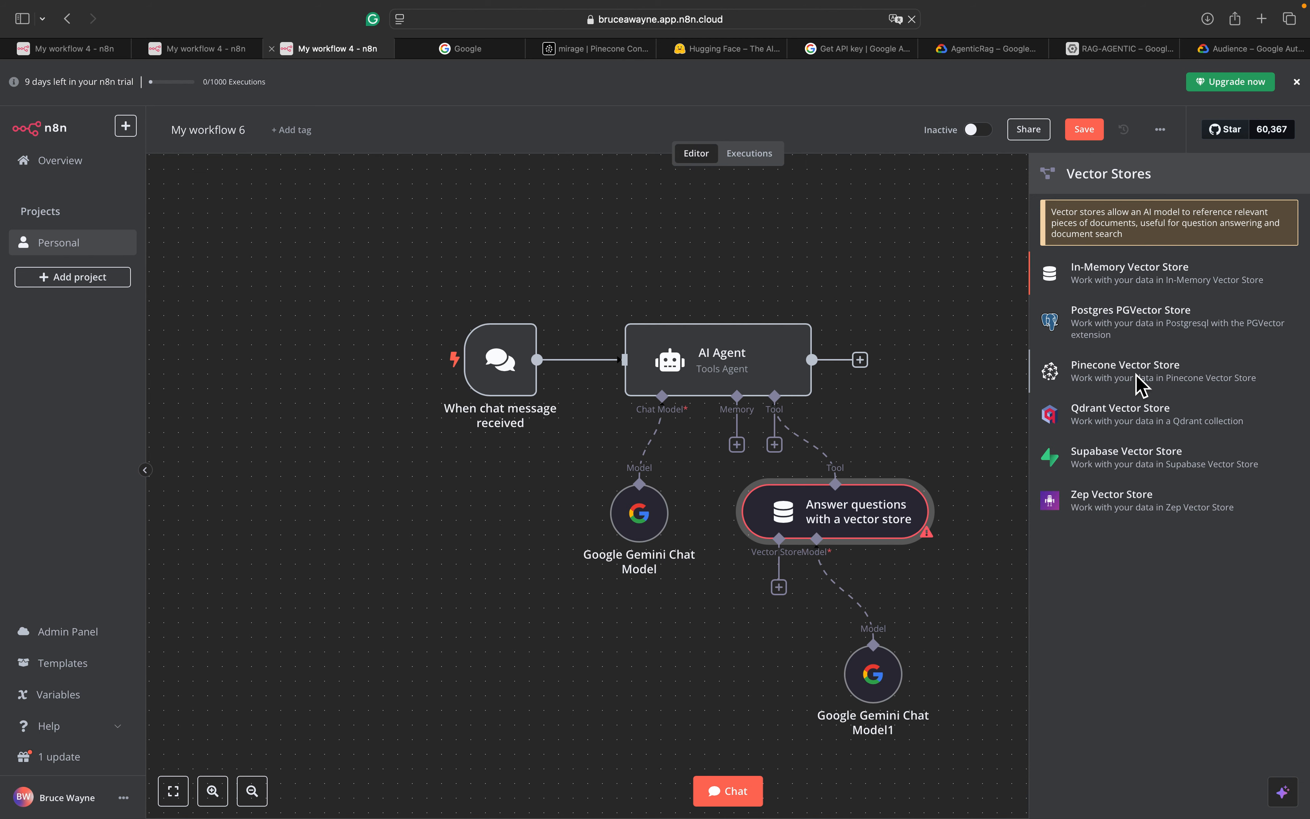
left_click(1142, 386)
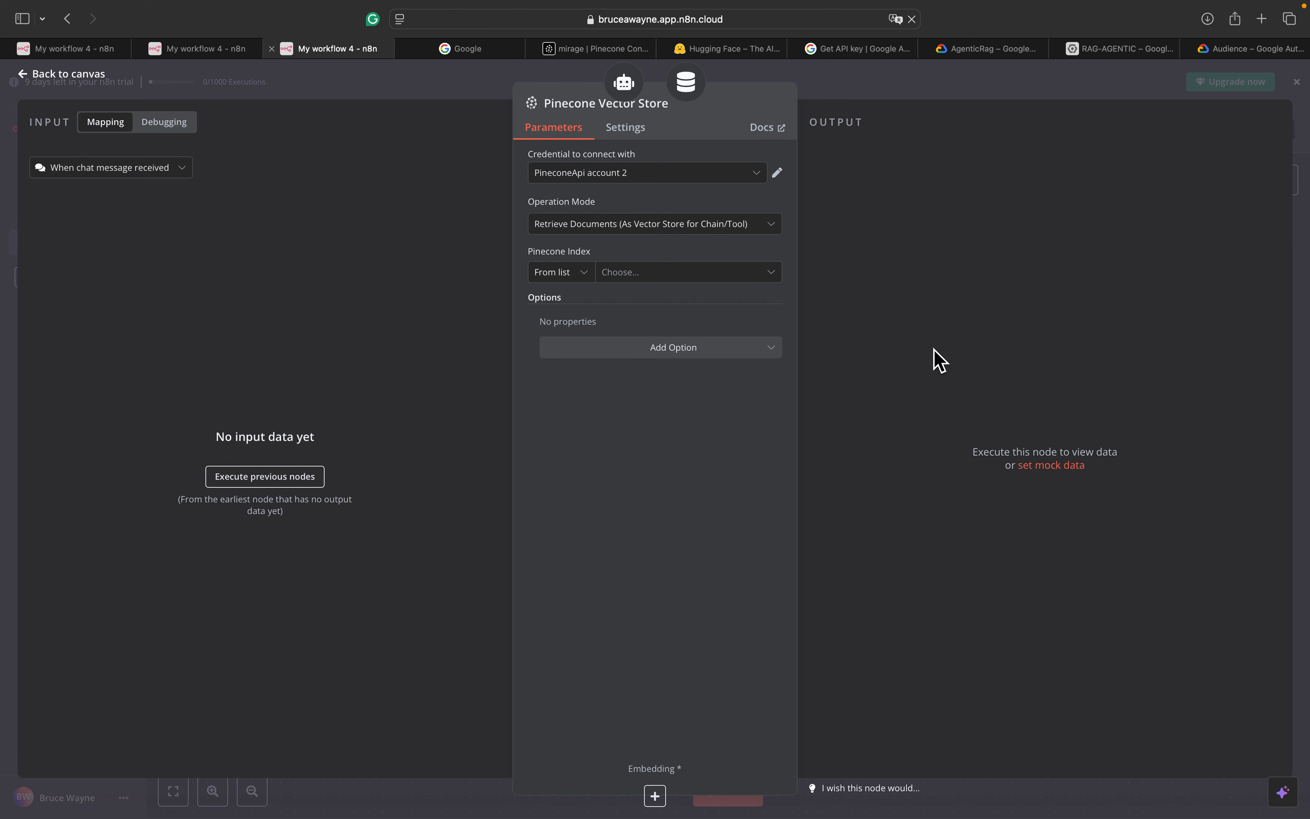
left_click(631, 178)
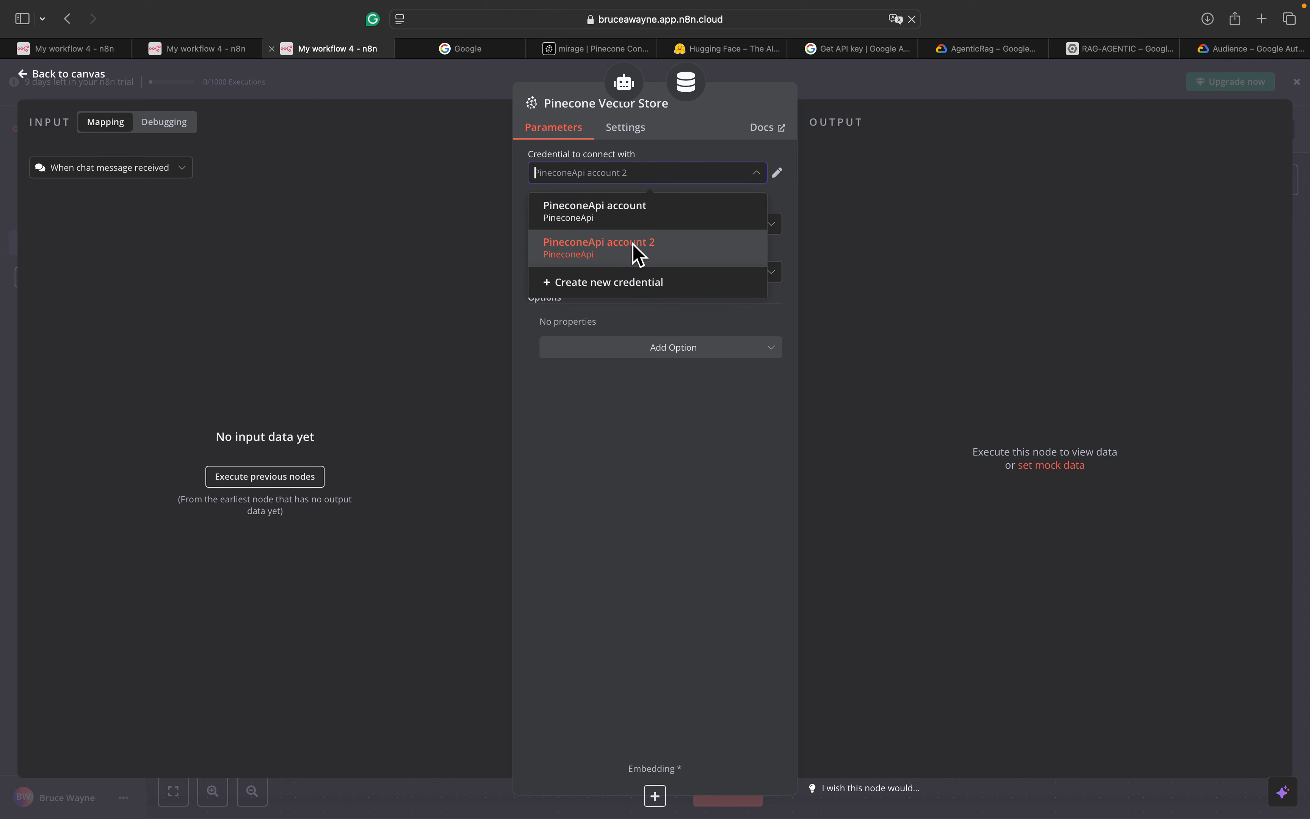
left_click(614, 172)
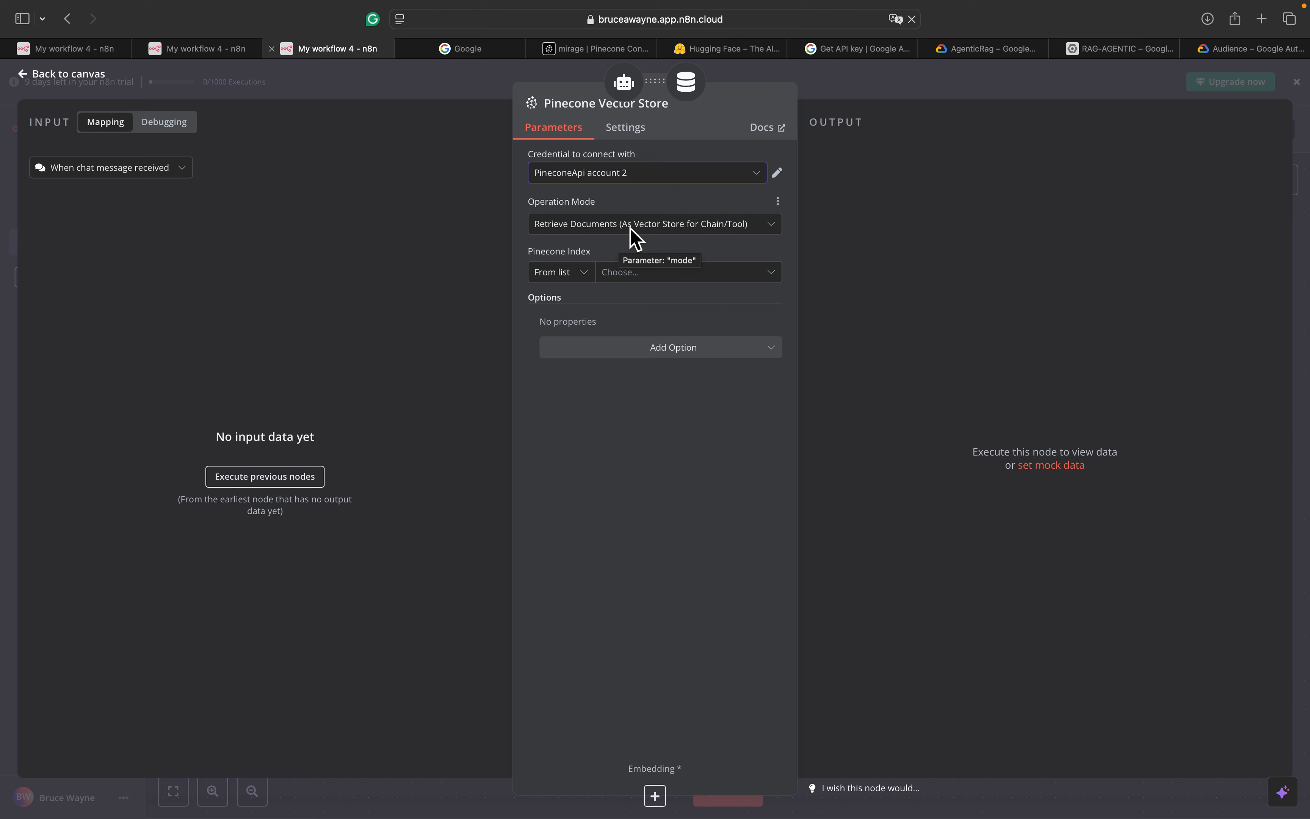
left_click(622, 277)
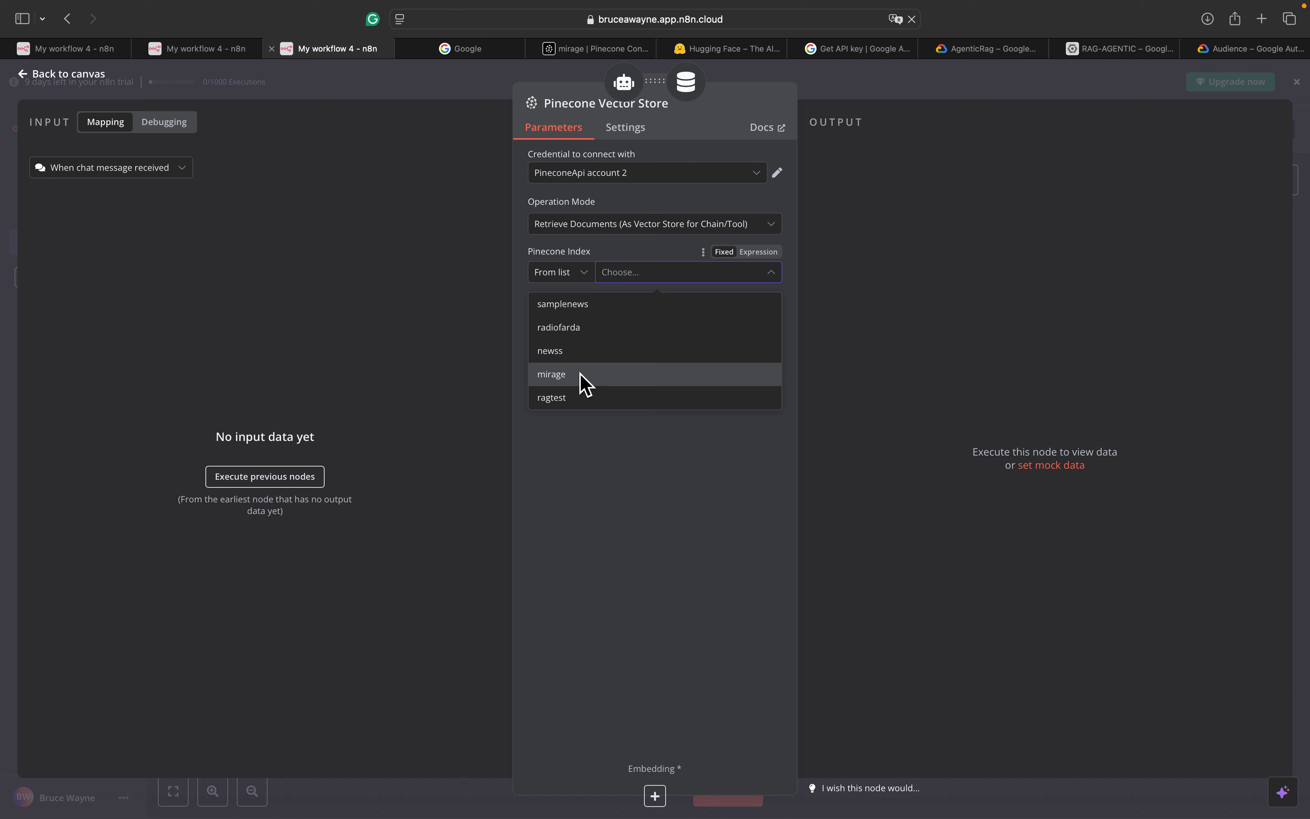
left_click(585, 384)
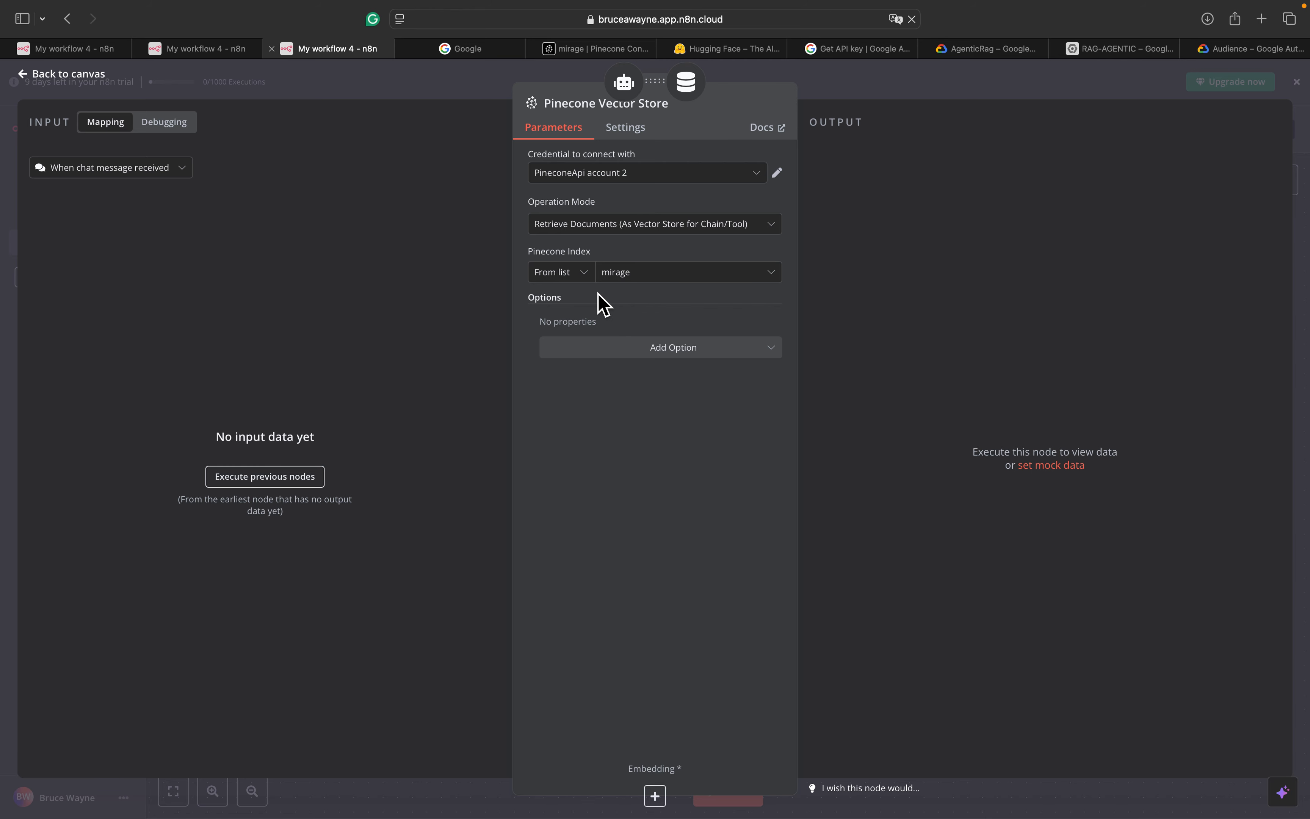
Add a Metadata Filter option to the Pinecone store and begin entering the file-name field
left_click(649, 351)
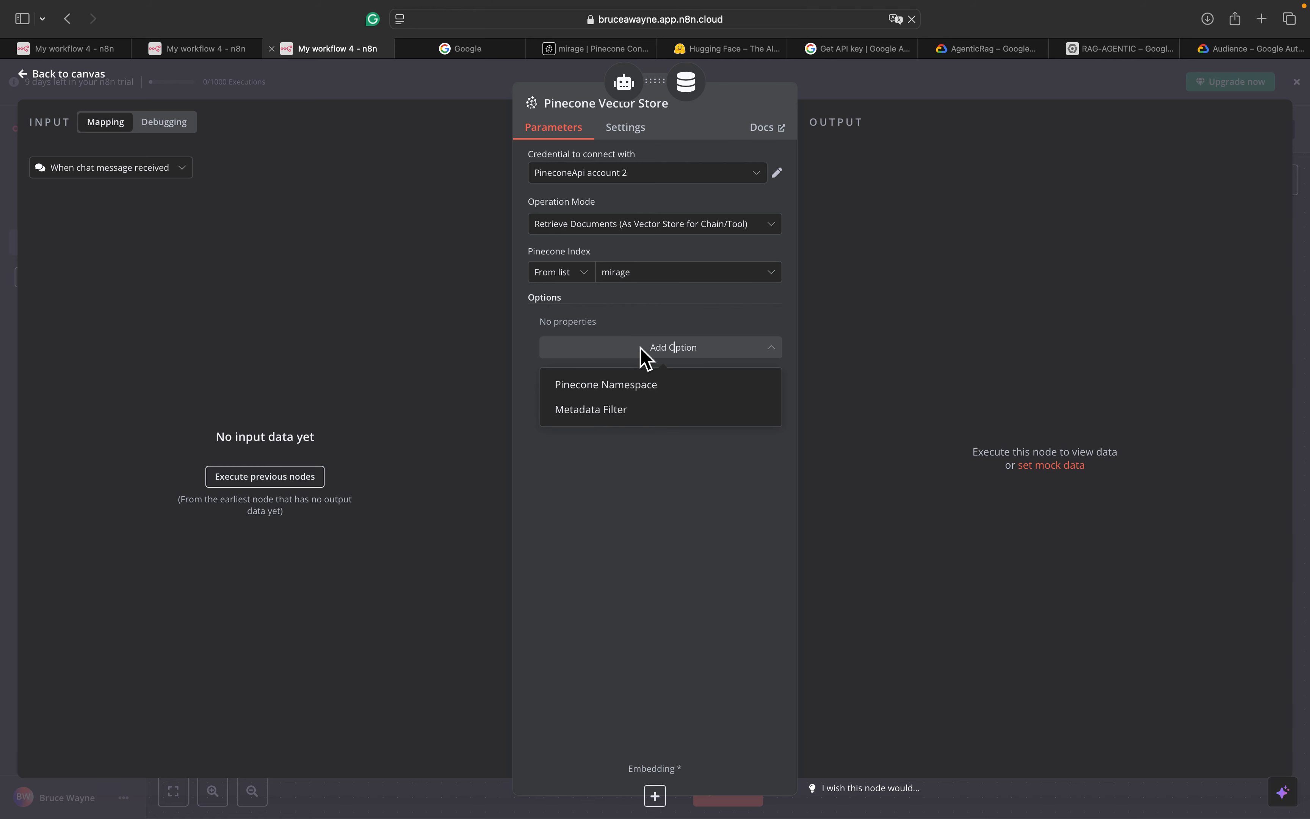
left_click(618, 413)
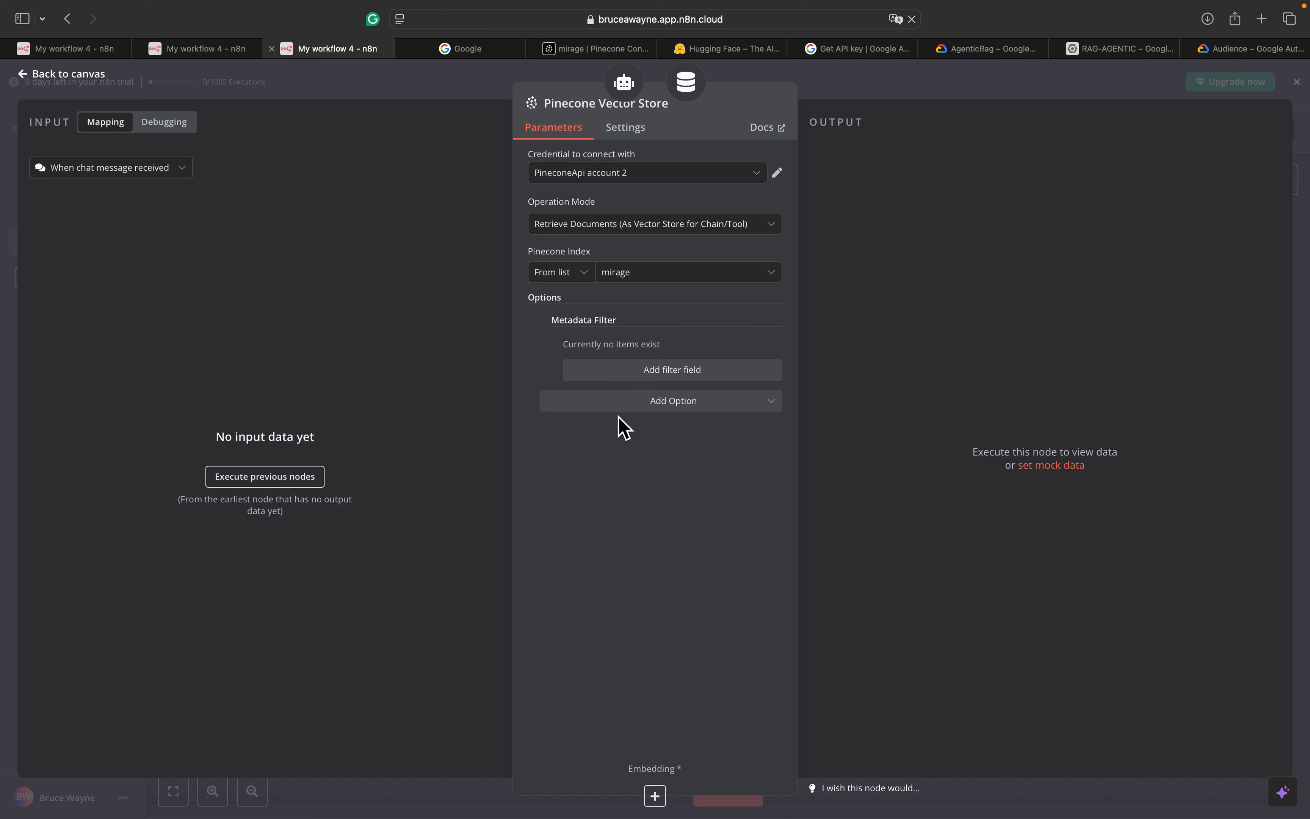
left_click(628, 363)
left_click(613, 364)
type("t")
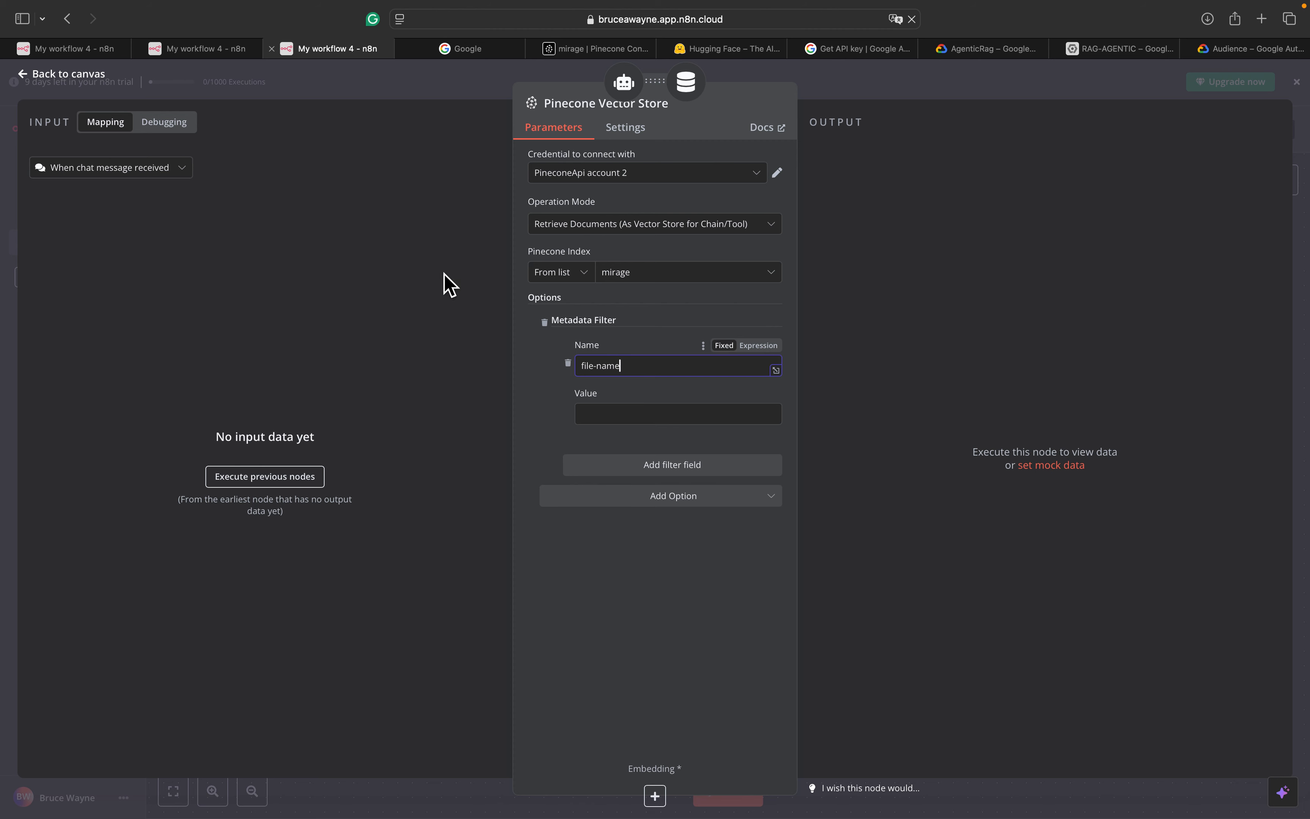
left_click(209, 50)
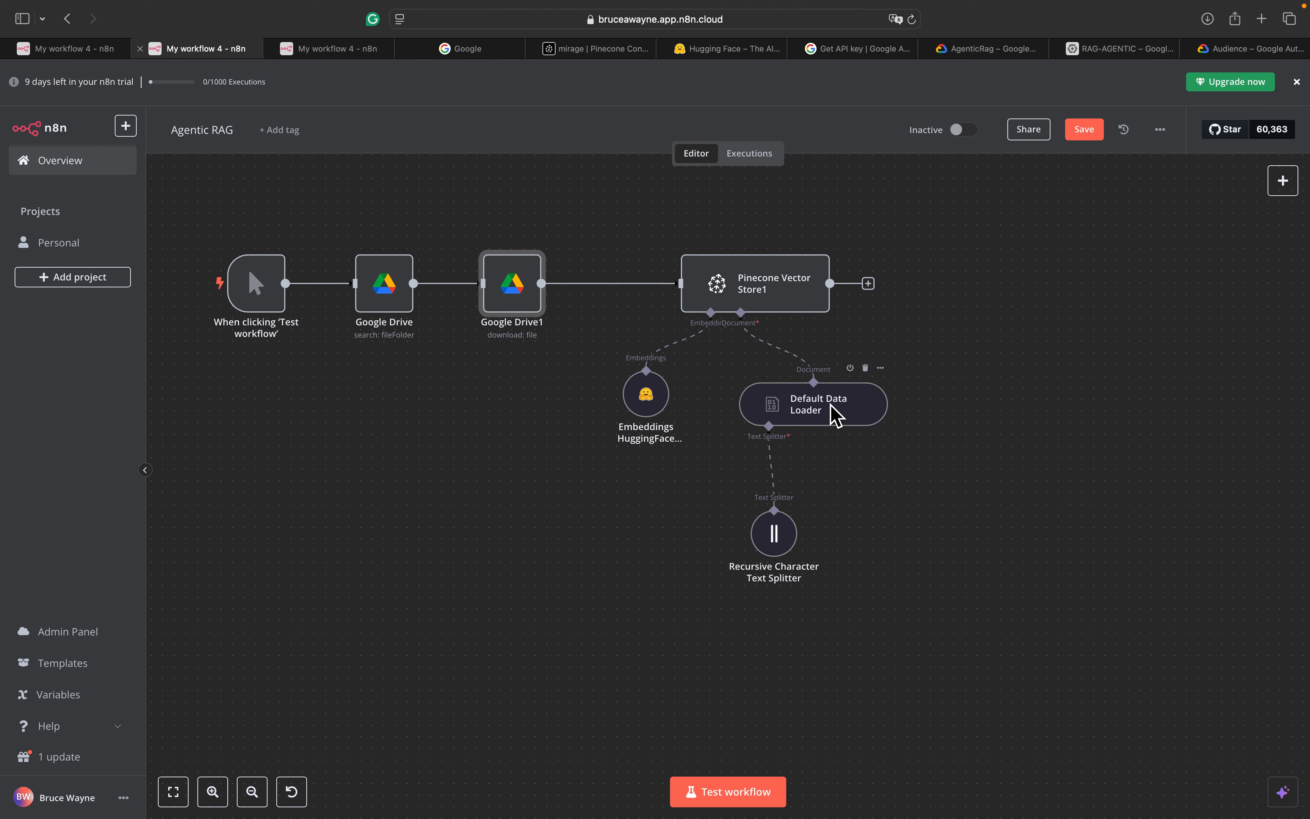
Look up the Default Data Loader's file-name metadata in Agentic RAG, then go back to the Pinecone settings
left_click(835, 416)
double_click(835, 416)
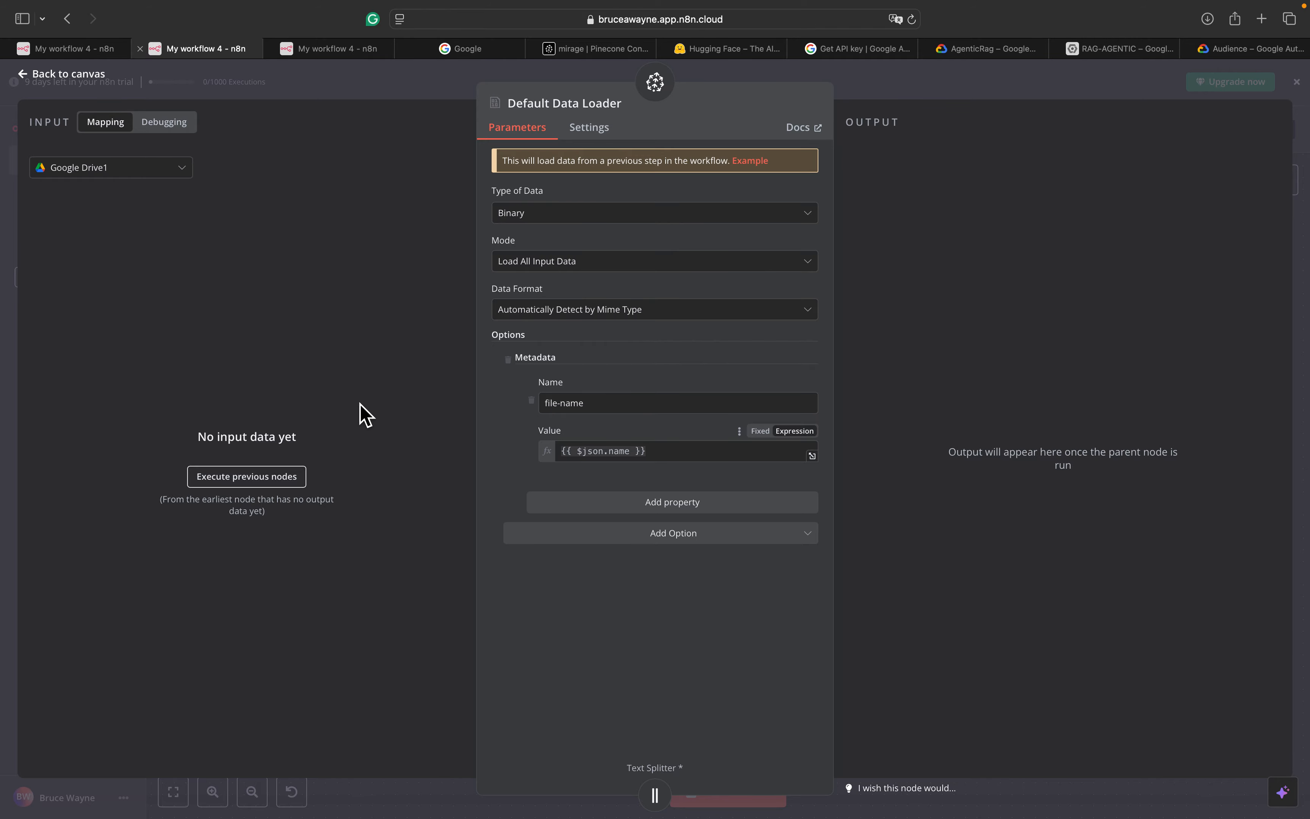
left_click(53, 73)
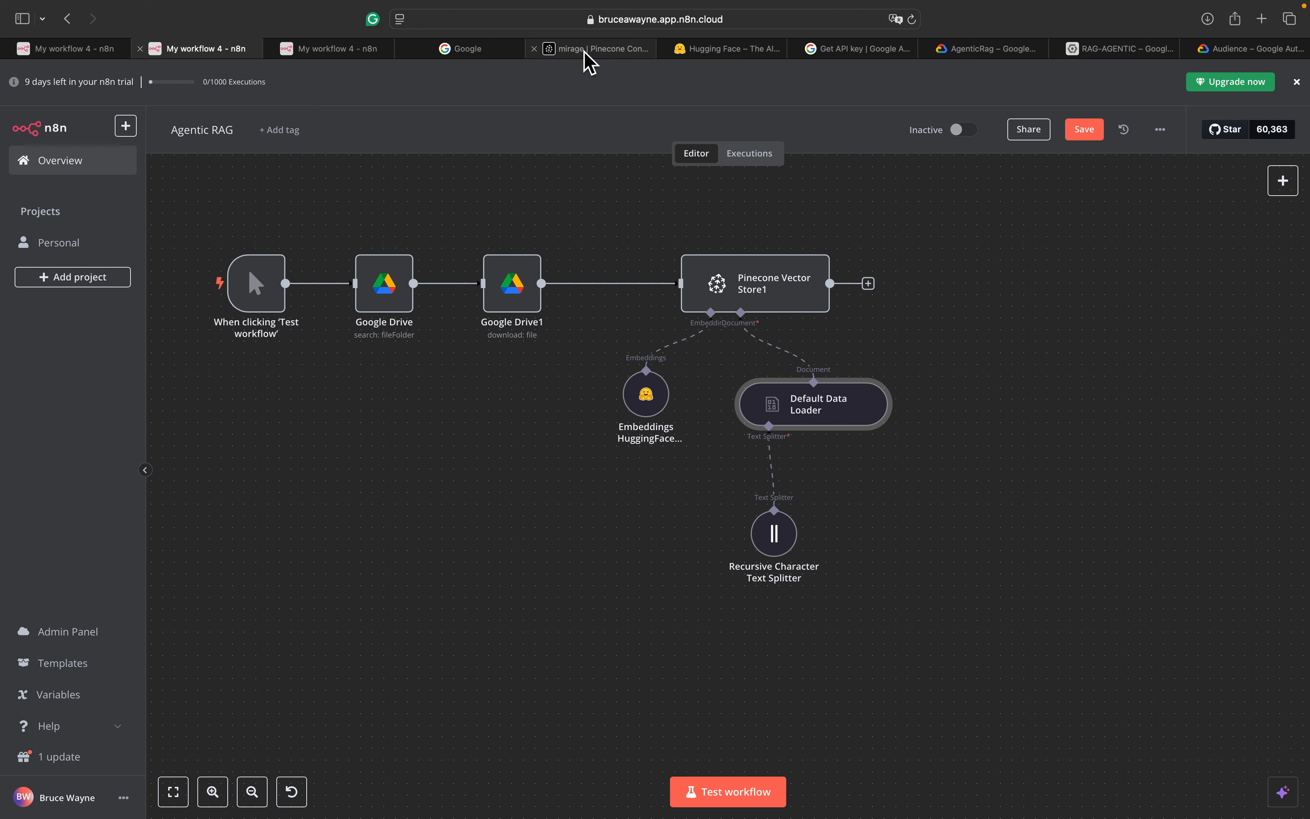
mouse_move(517, 59)
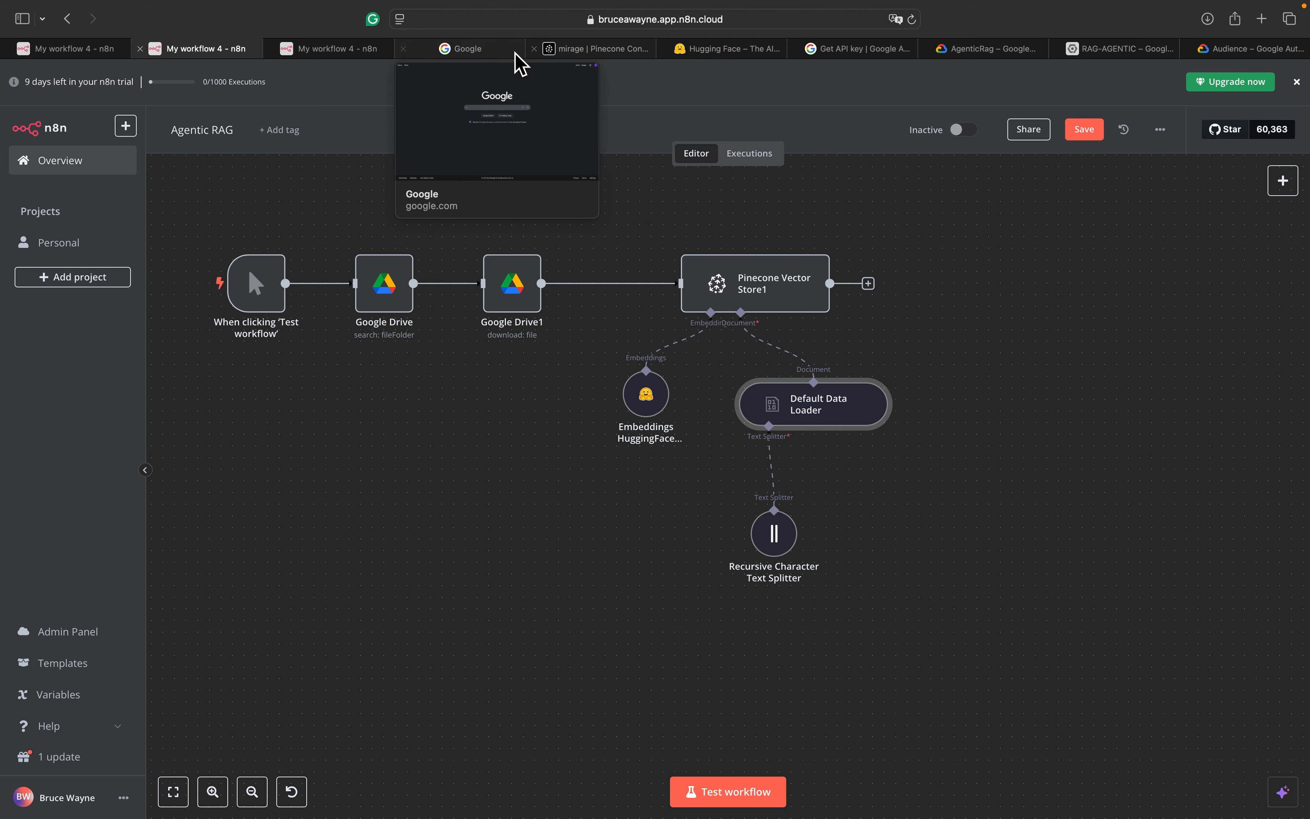
left_click(343, 49)
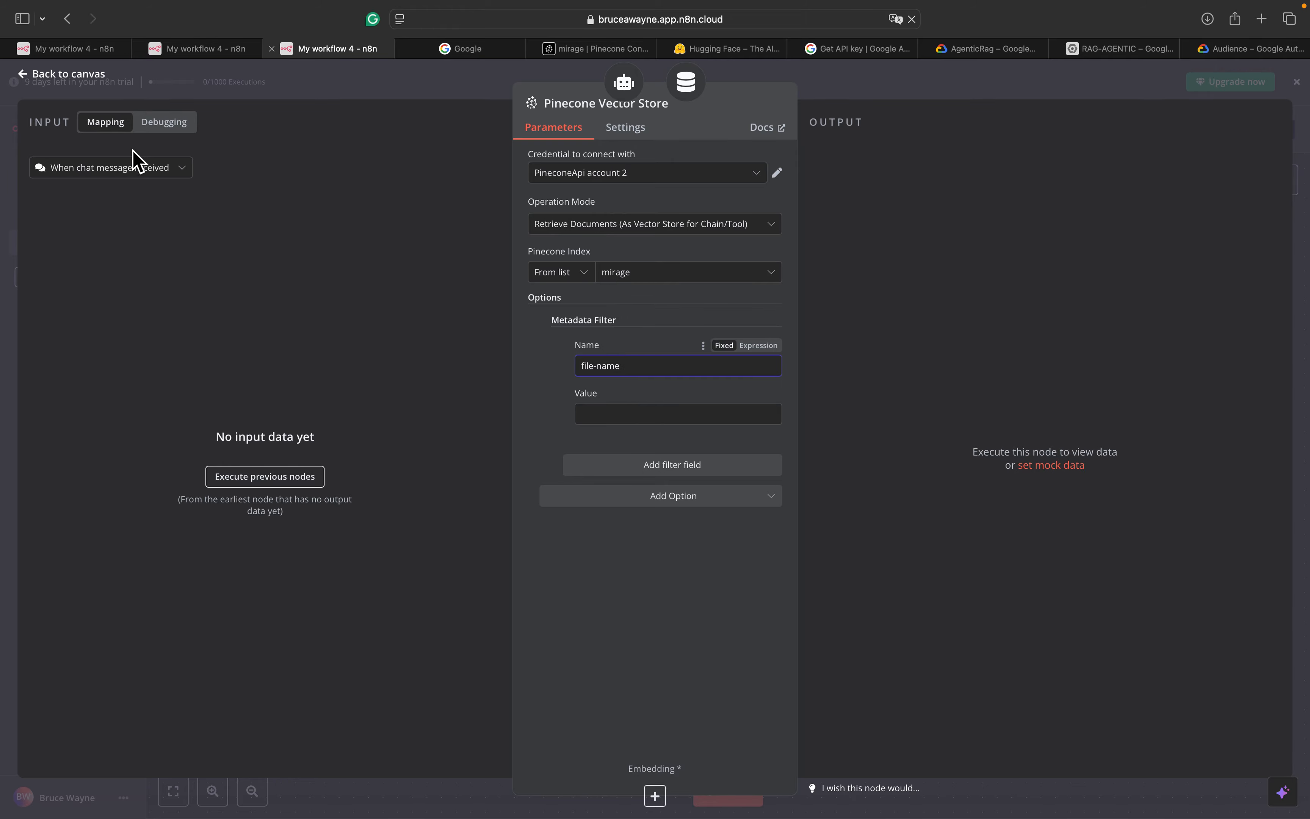
Connect an Embeddings HuggingFace Inference node to the Pinecone Vector Store
left_click(81, 75)
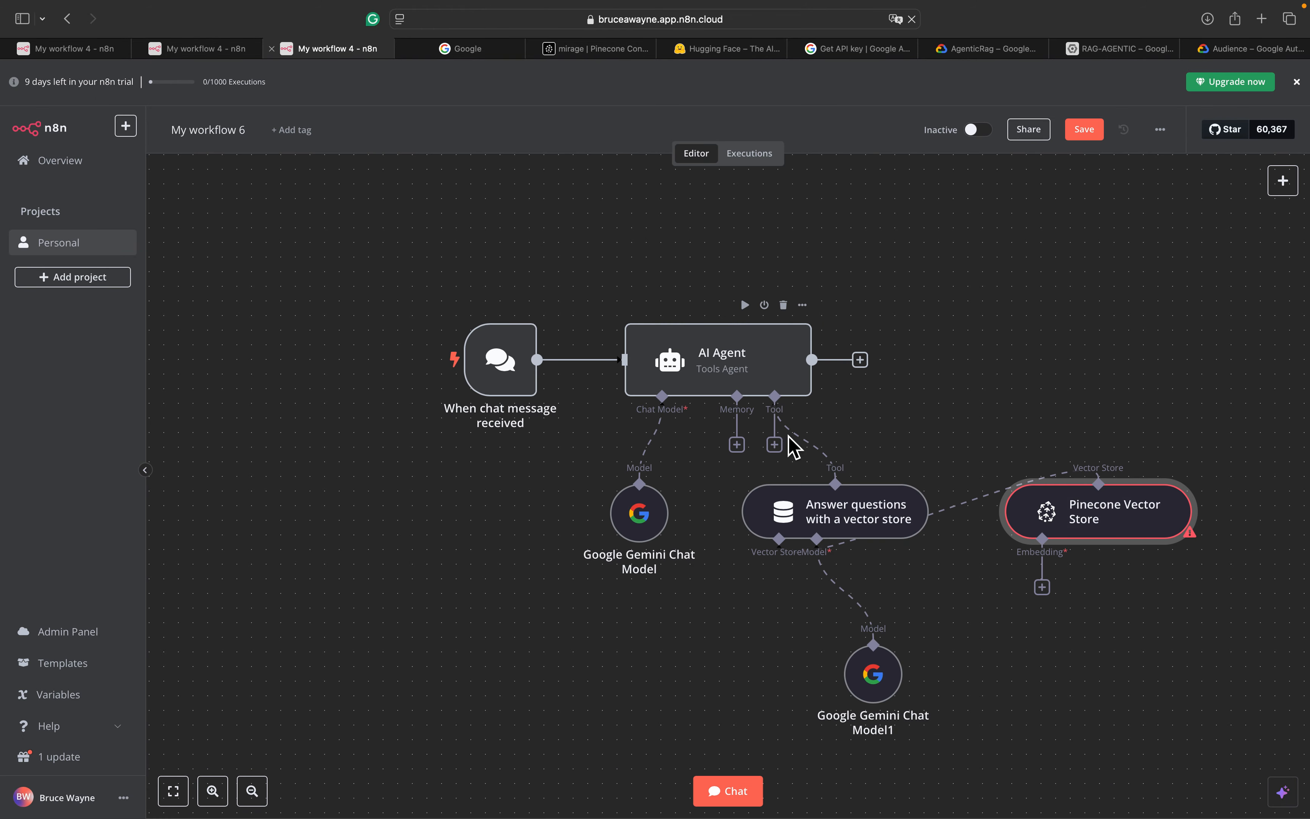
scroll(1043, 602, "right", 3)
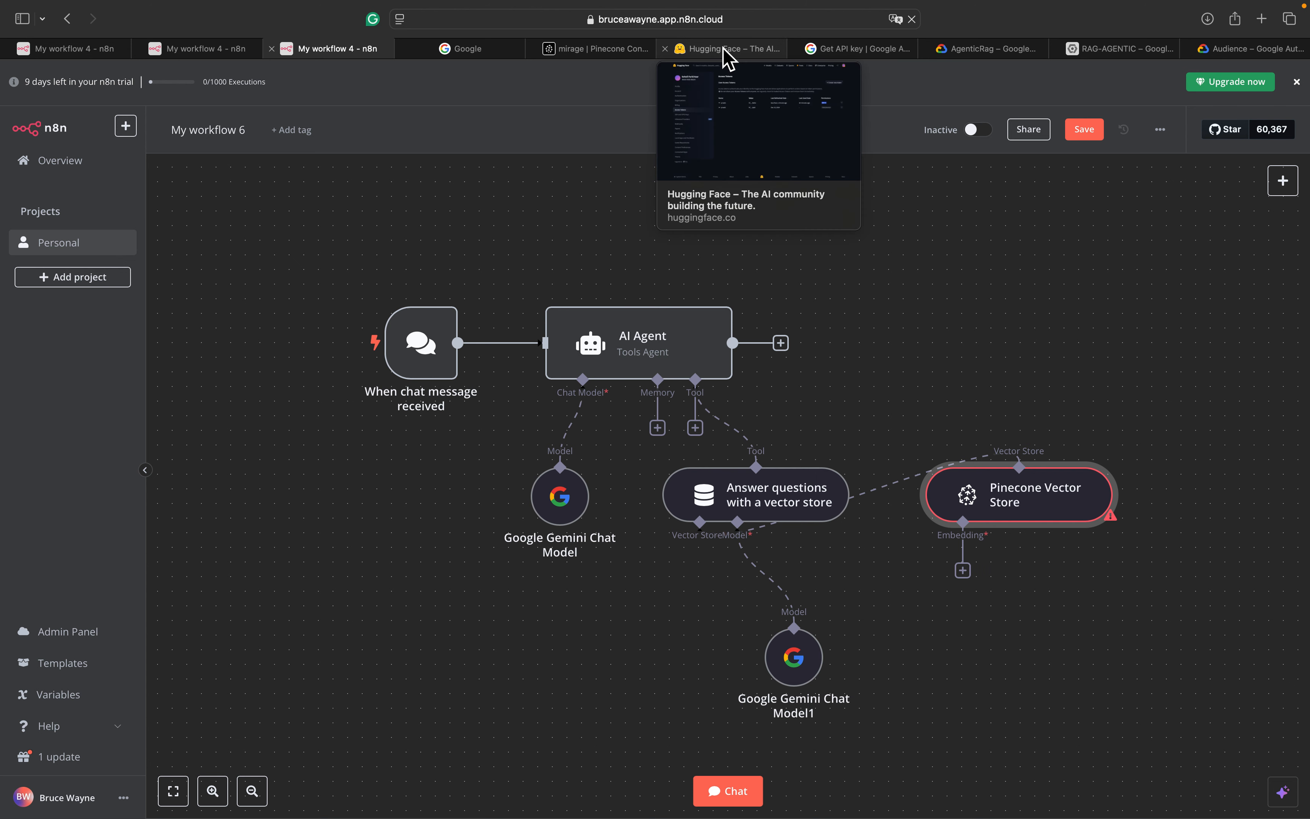
left_click(970, 577)
left_click(1144, 403)
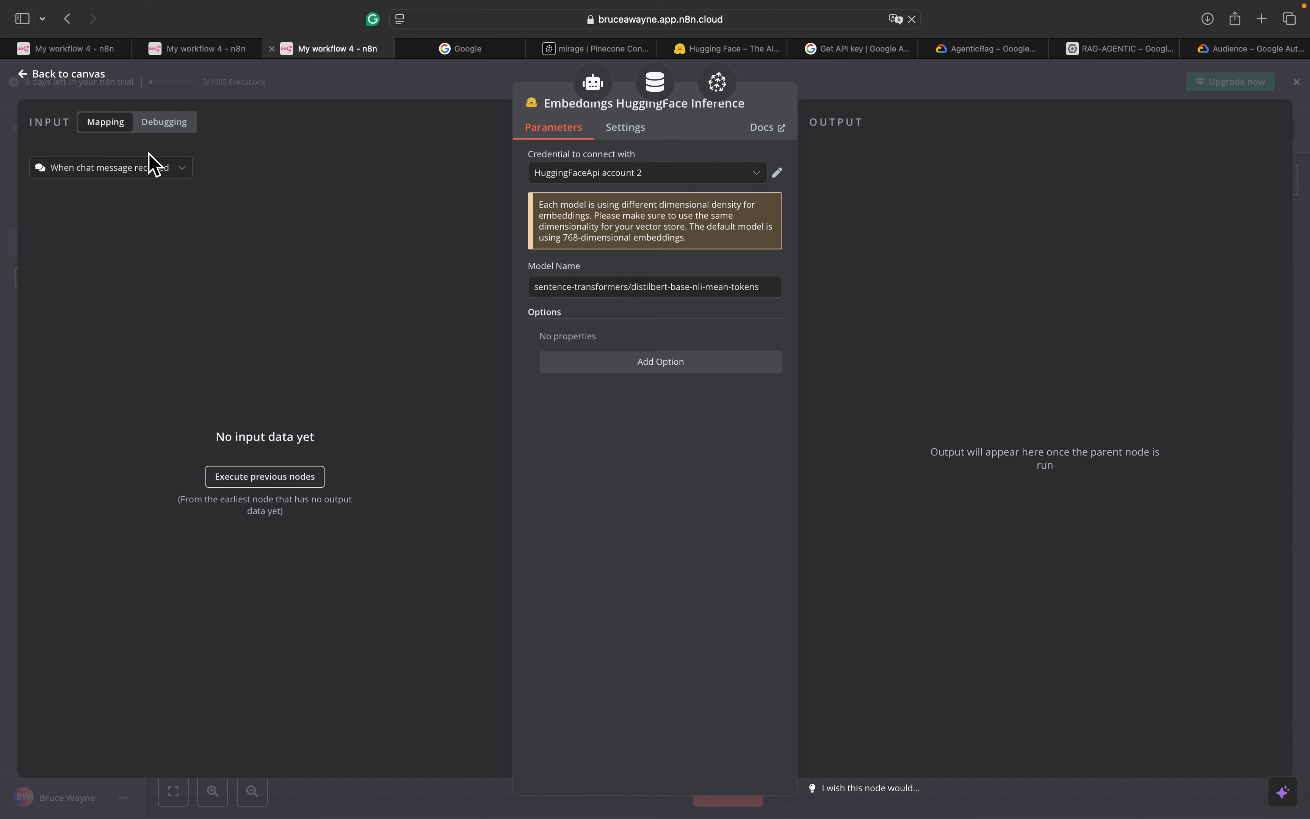
left_click(26, 81)
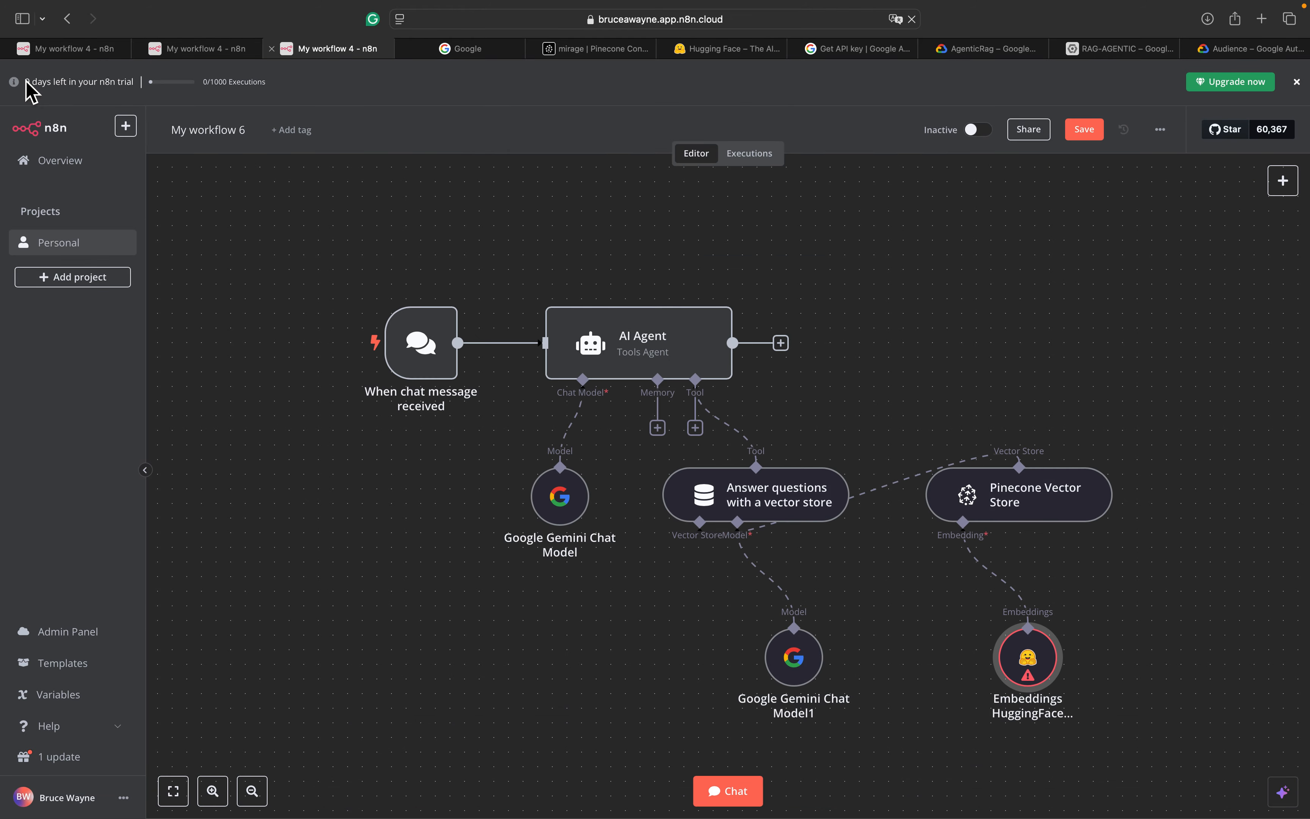
Review the HuggingFace embeddings node's parameters, using HuggingFaceApi account 2
scroll(576, 410, "down", 3)
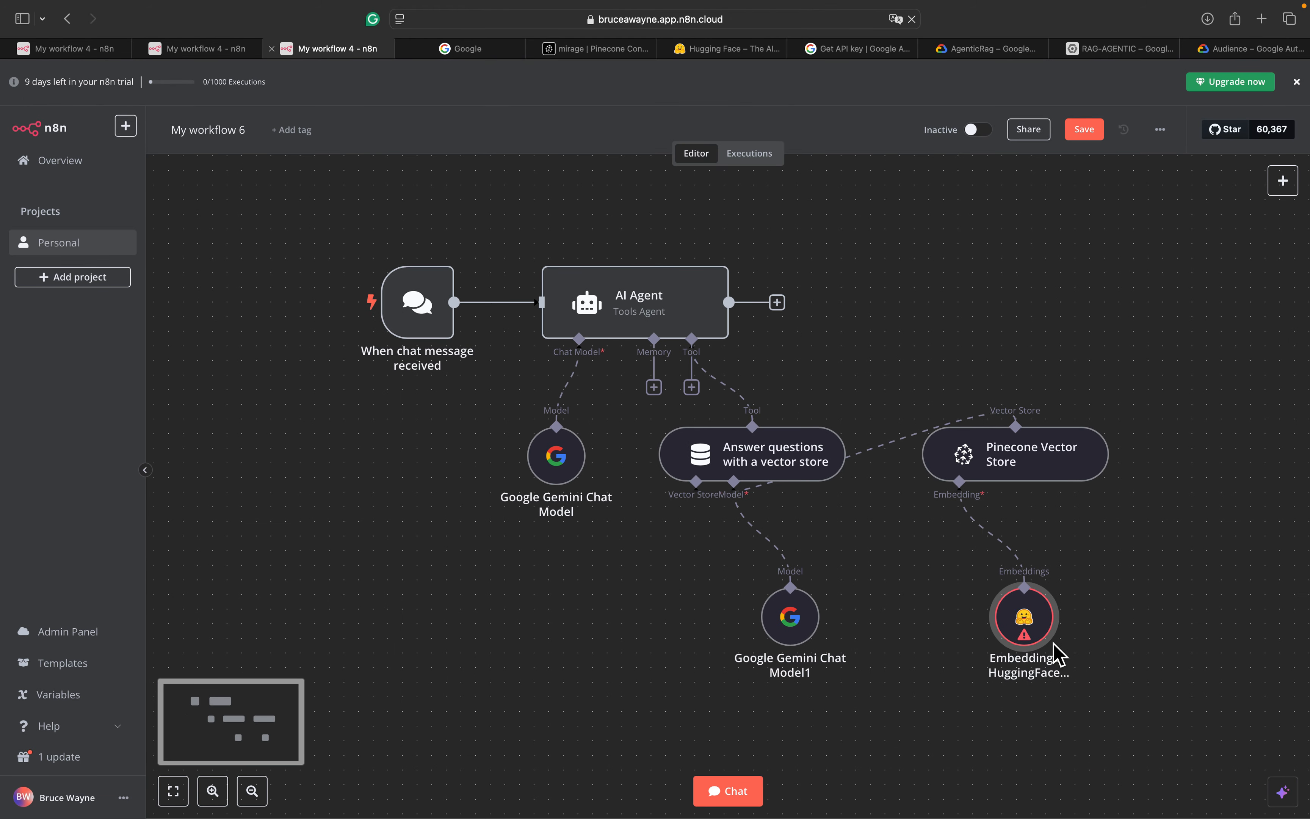
double_click(1024, 617)
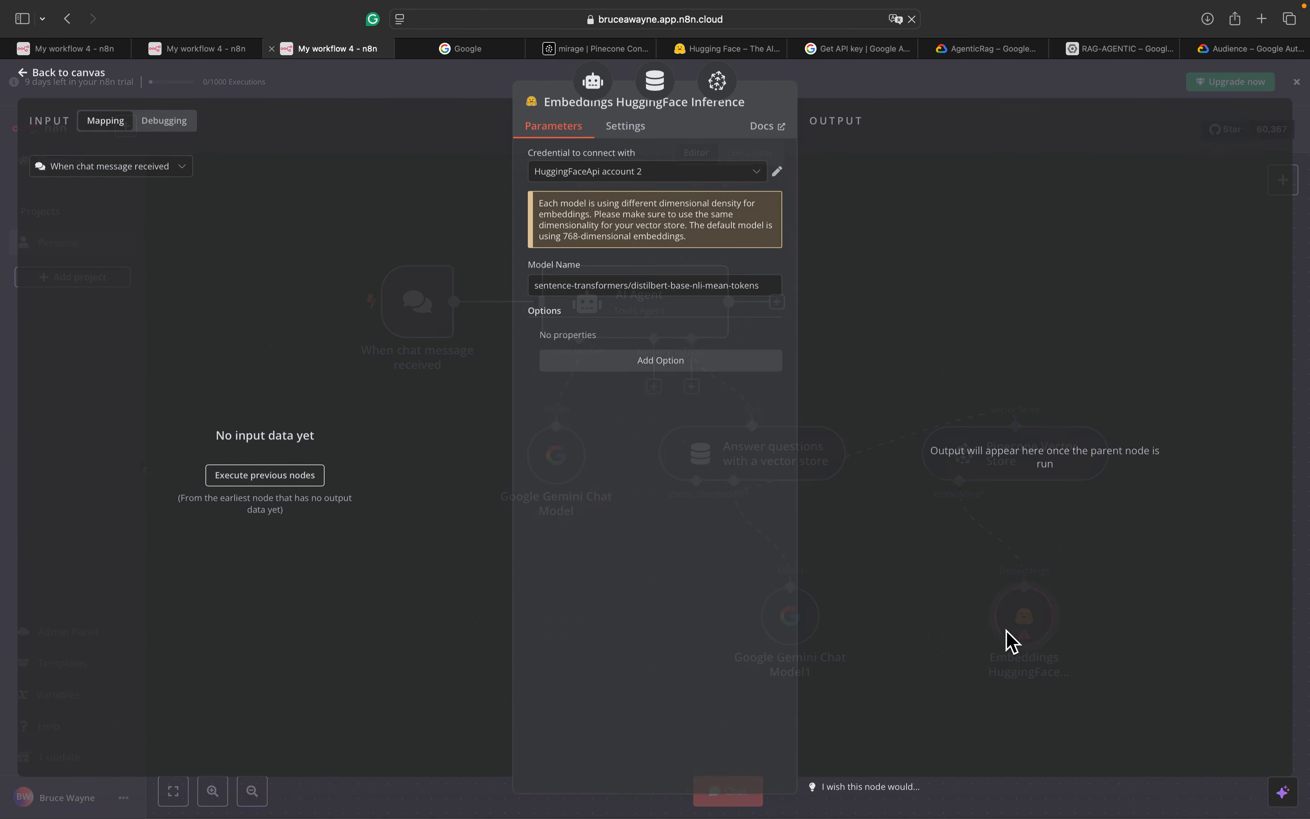
left_click(45, 80)
Compare against the Agentic RAG and reference agent workflows and recheck the embeddings node
scroll(1155, 590, "up", 5)
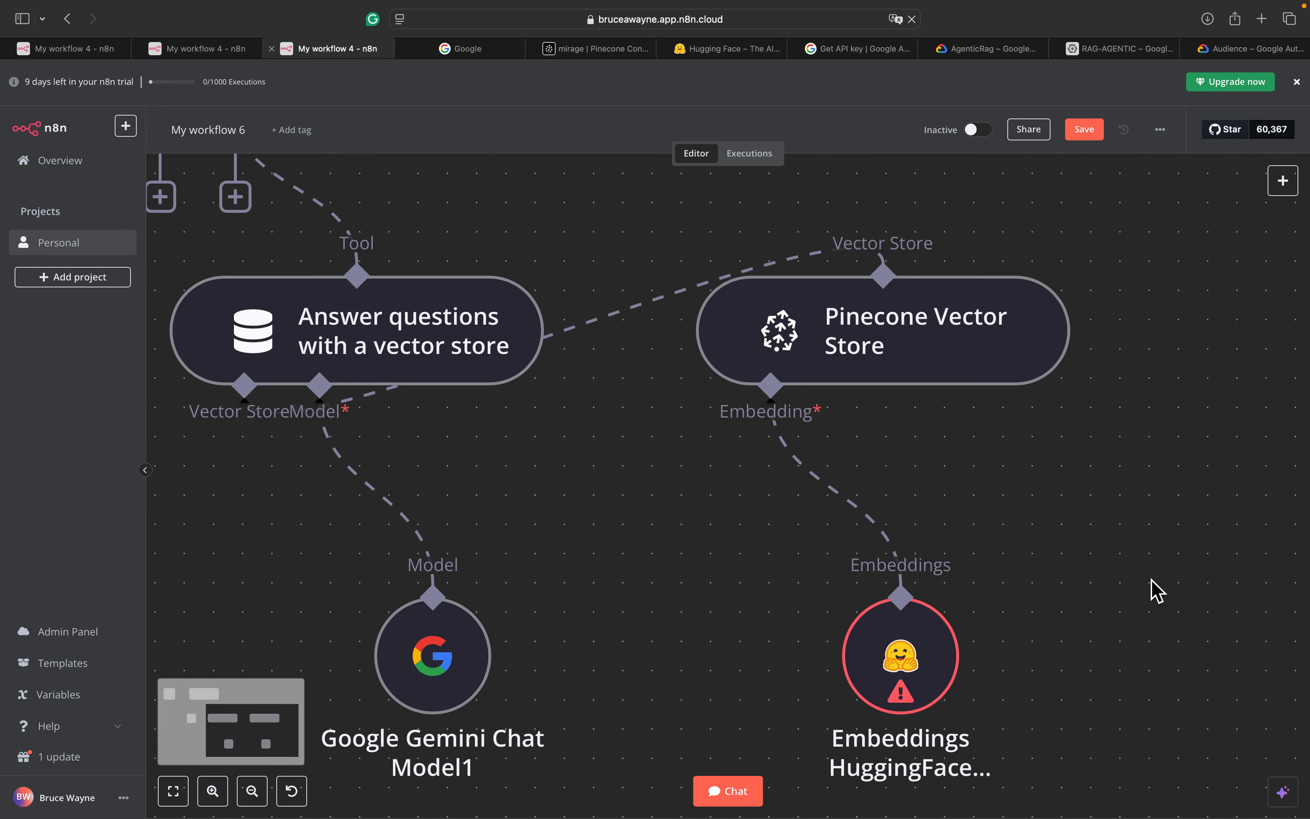
scroll(1156, 590, "down", 8)
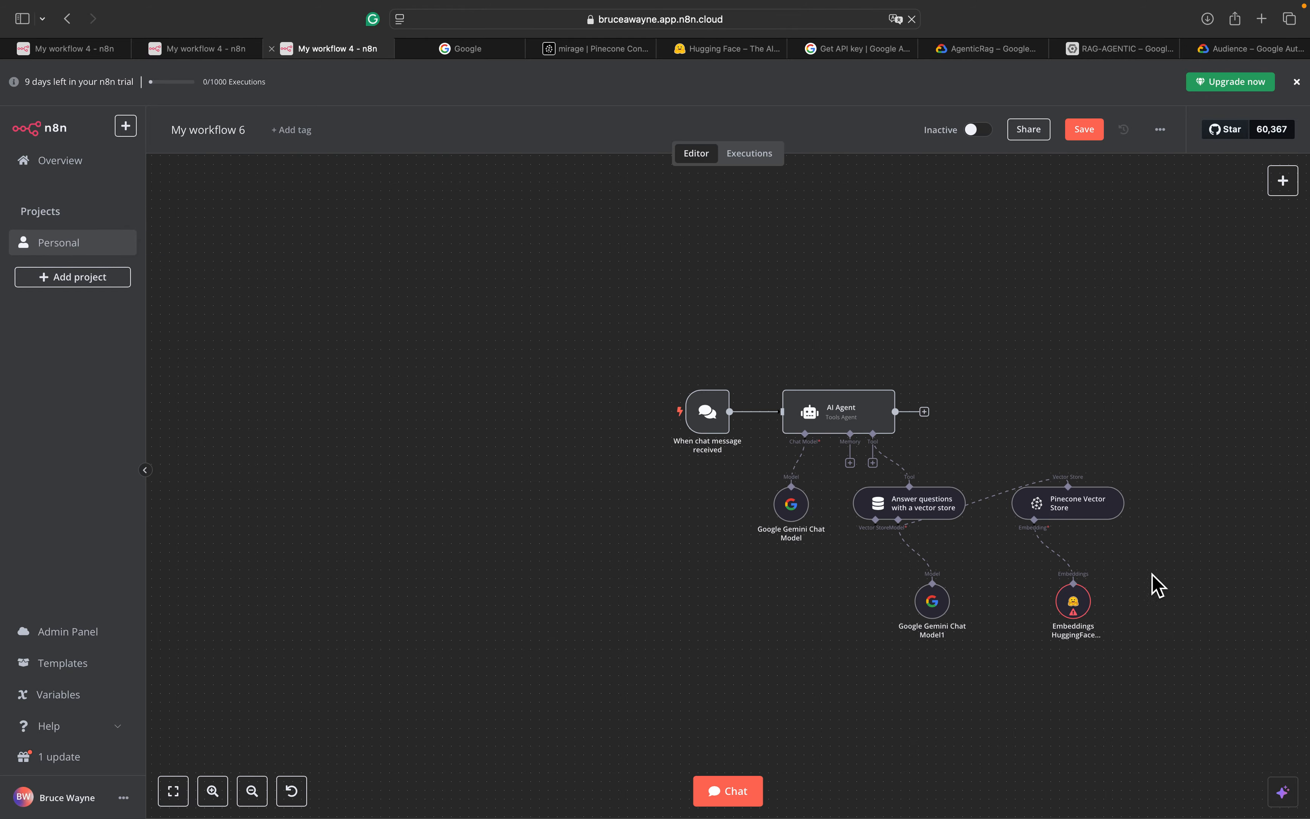
scroll(1178, 545, "up", 2)
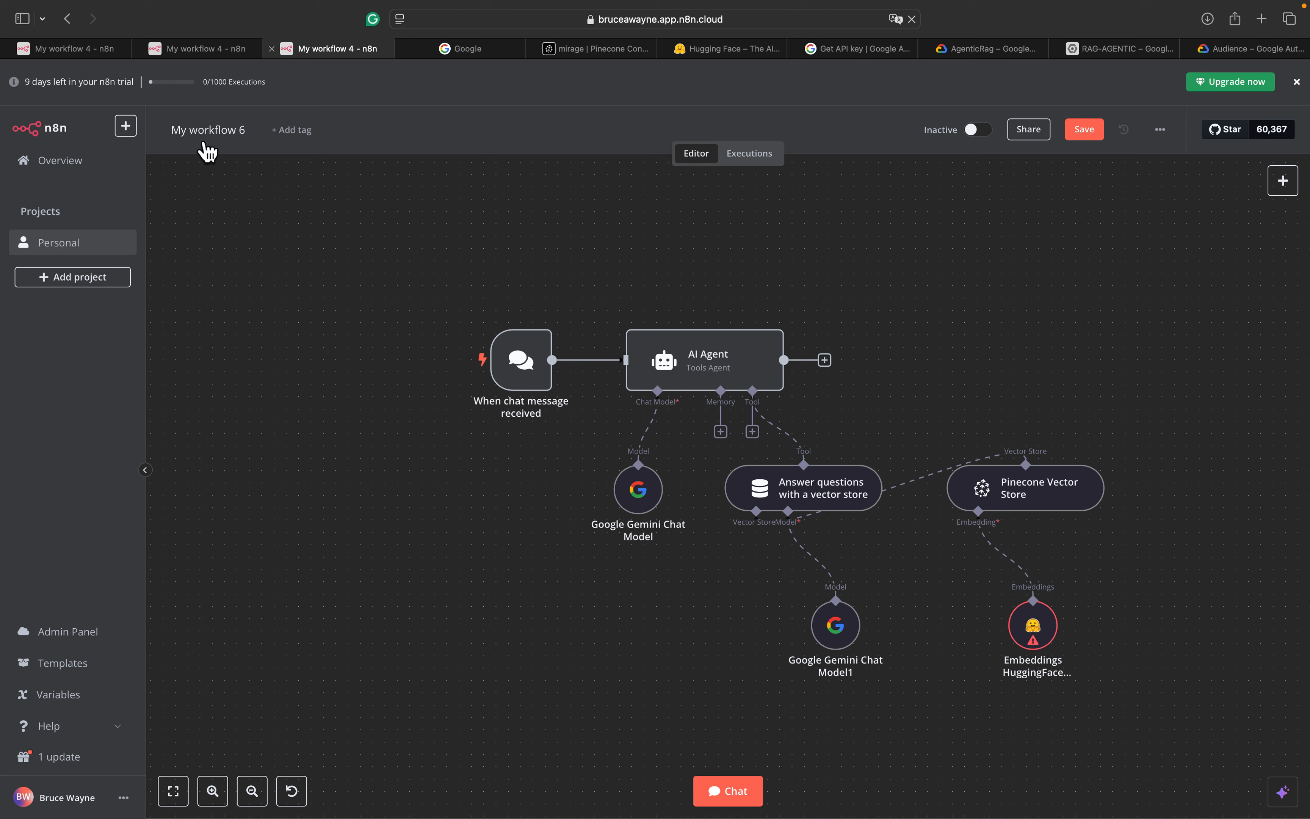
left_click(195, 52)
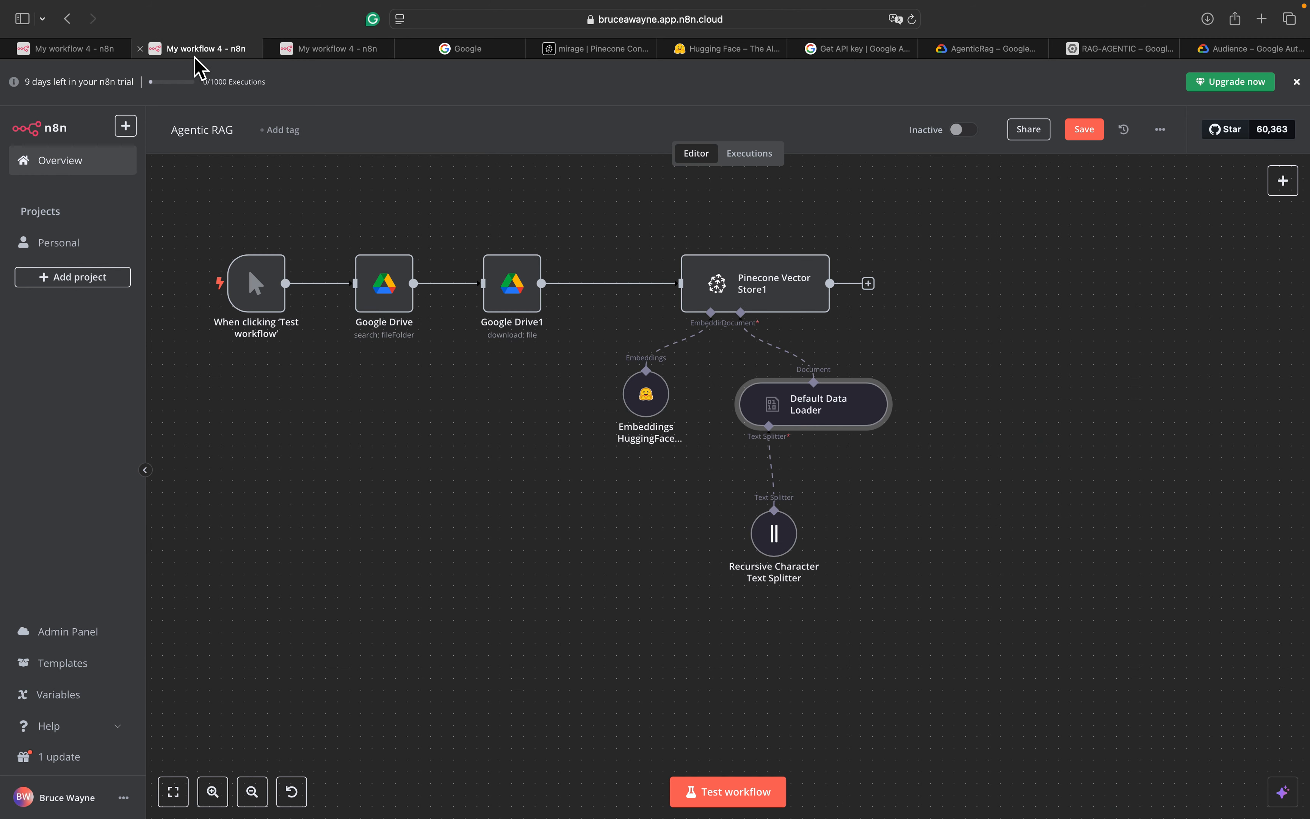
left_click(81, 49)
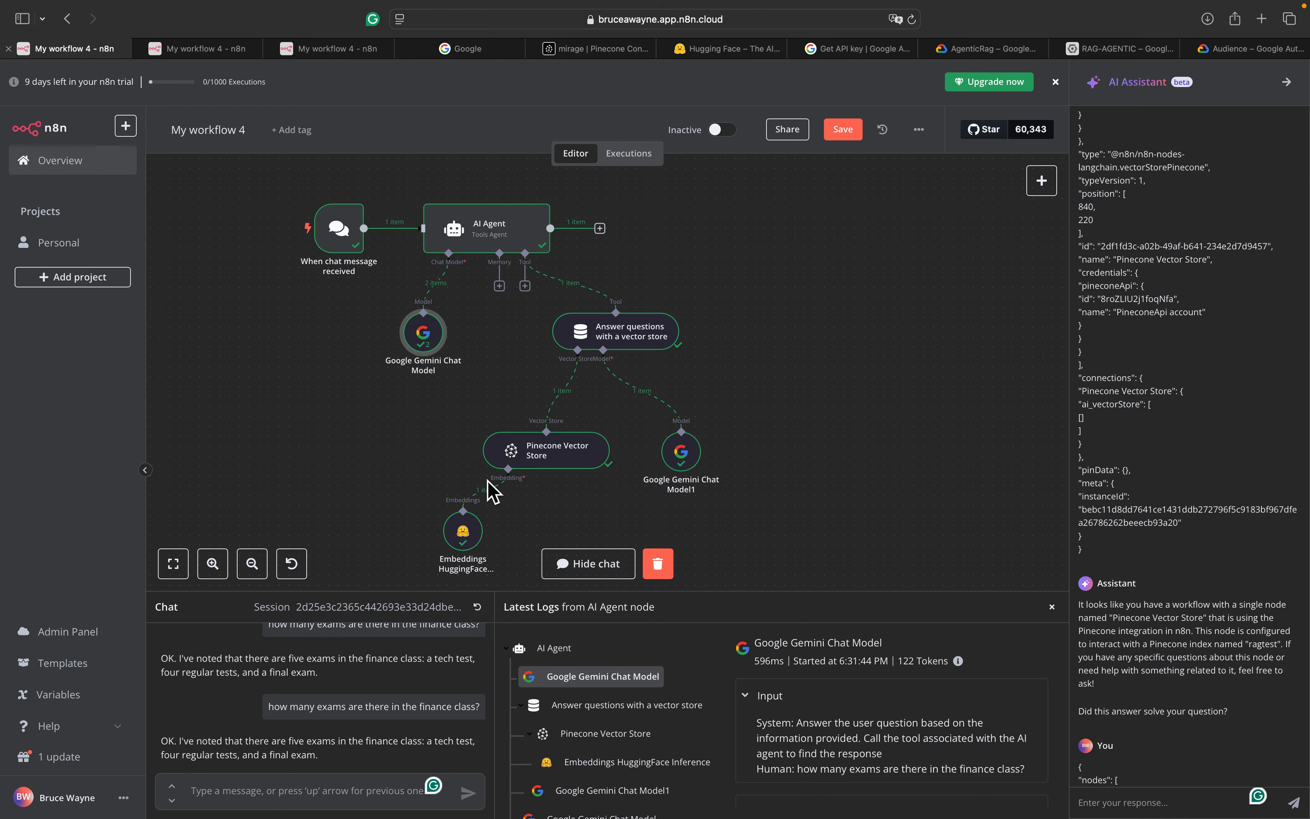
left_click(202, 54)
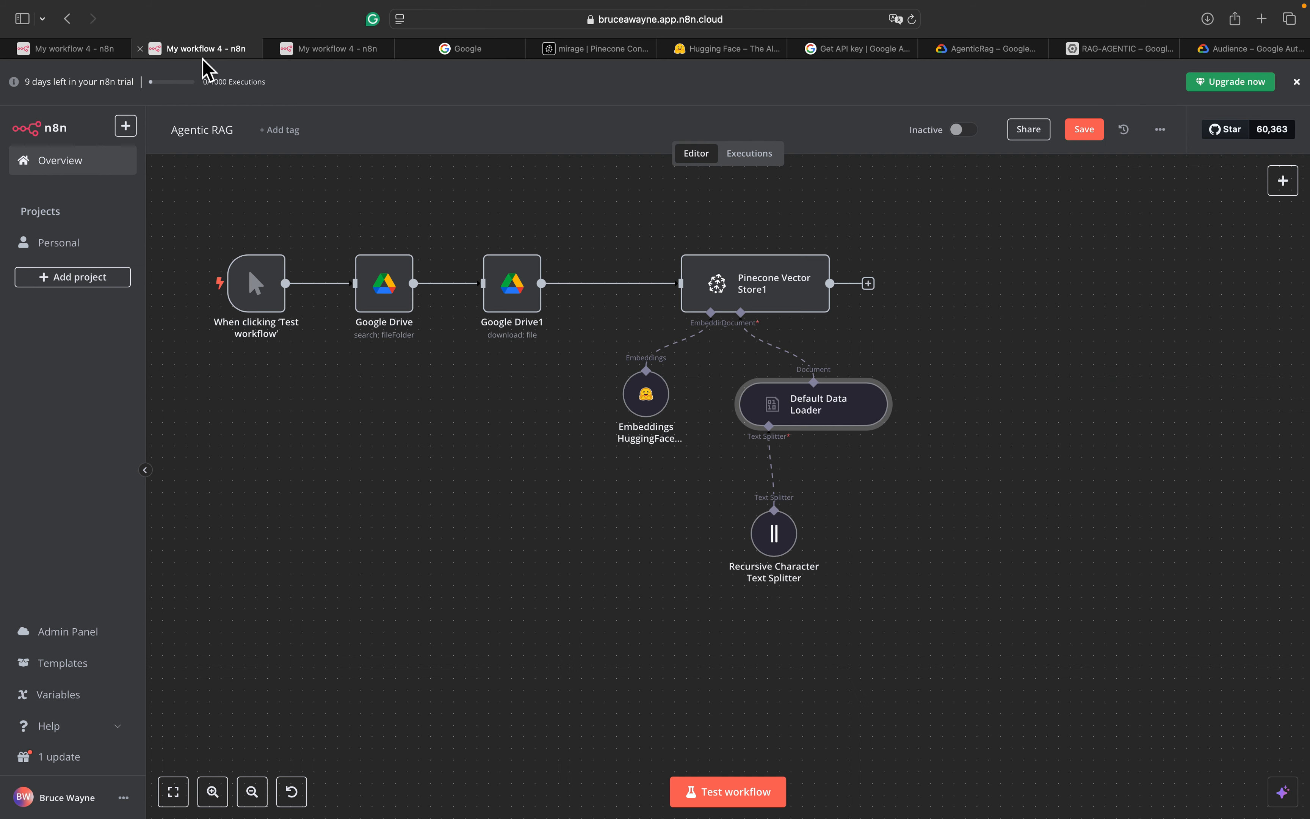
left_click(327, 57)
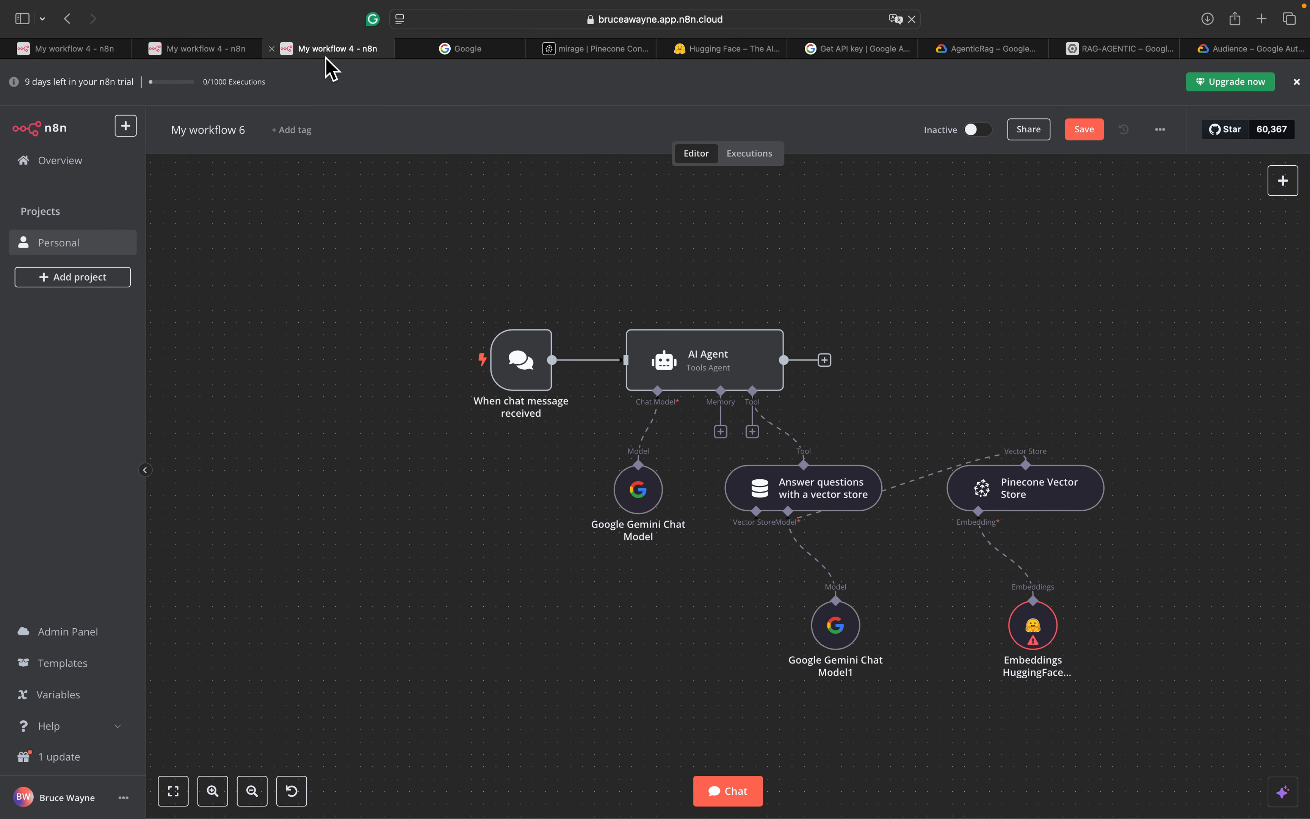
double_click(1045, 629)
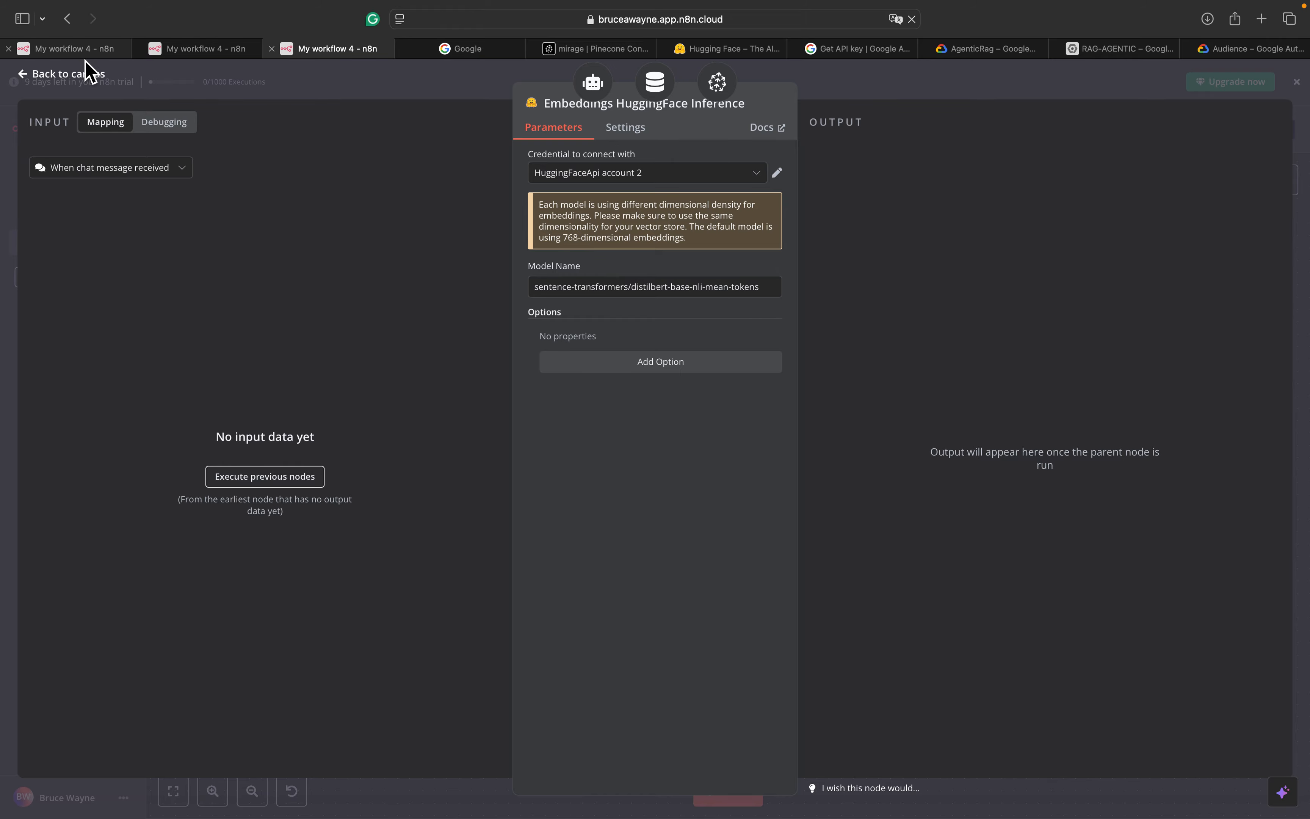
left_click(91, 74)
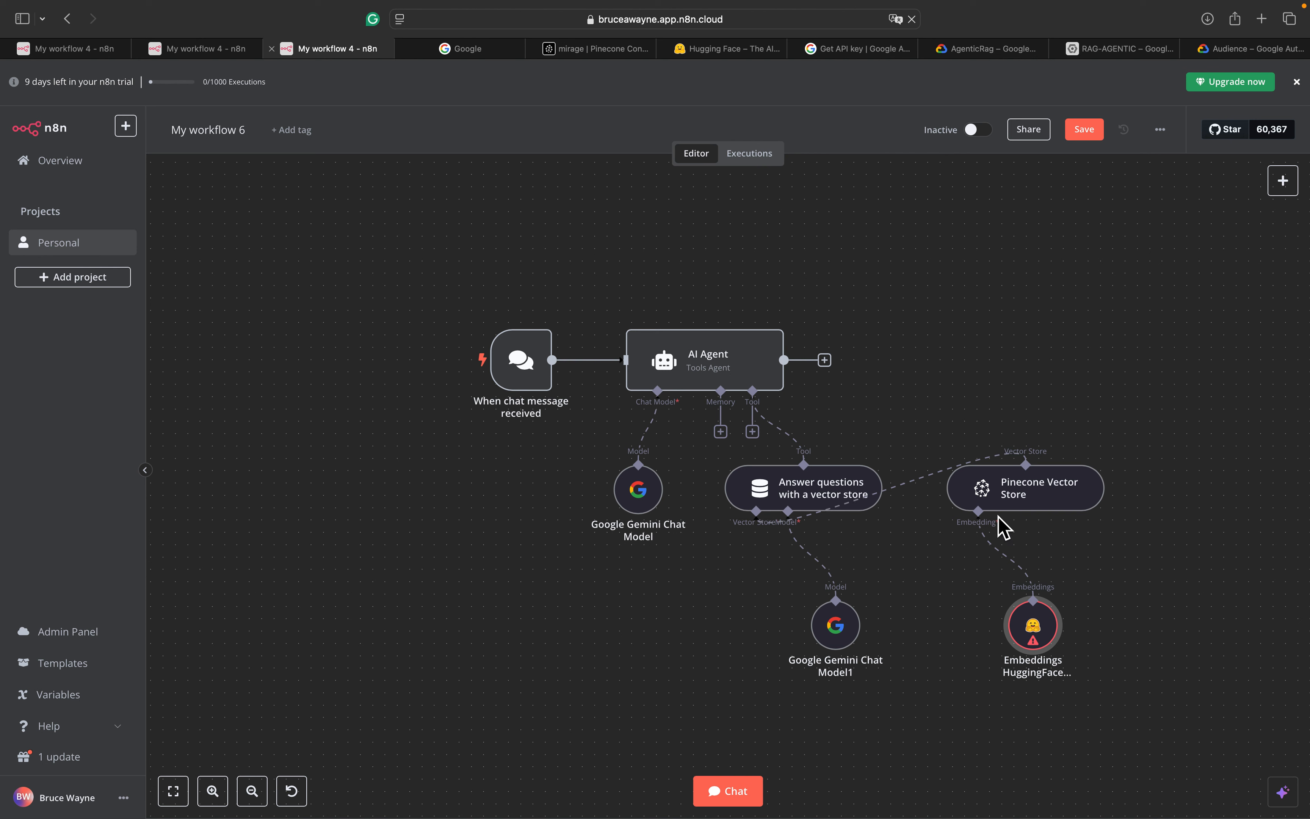
Move Pinecone Vector Store below Answer questions and the embeddings node below Pinecone
left_click_drag(1020, 506, 687, 605)
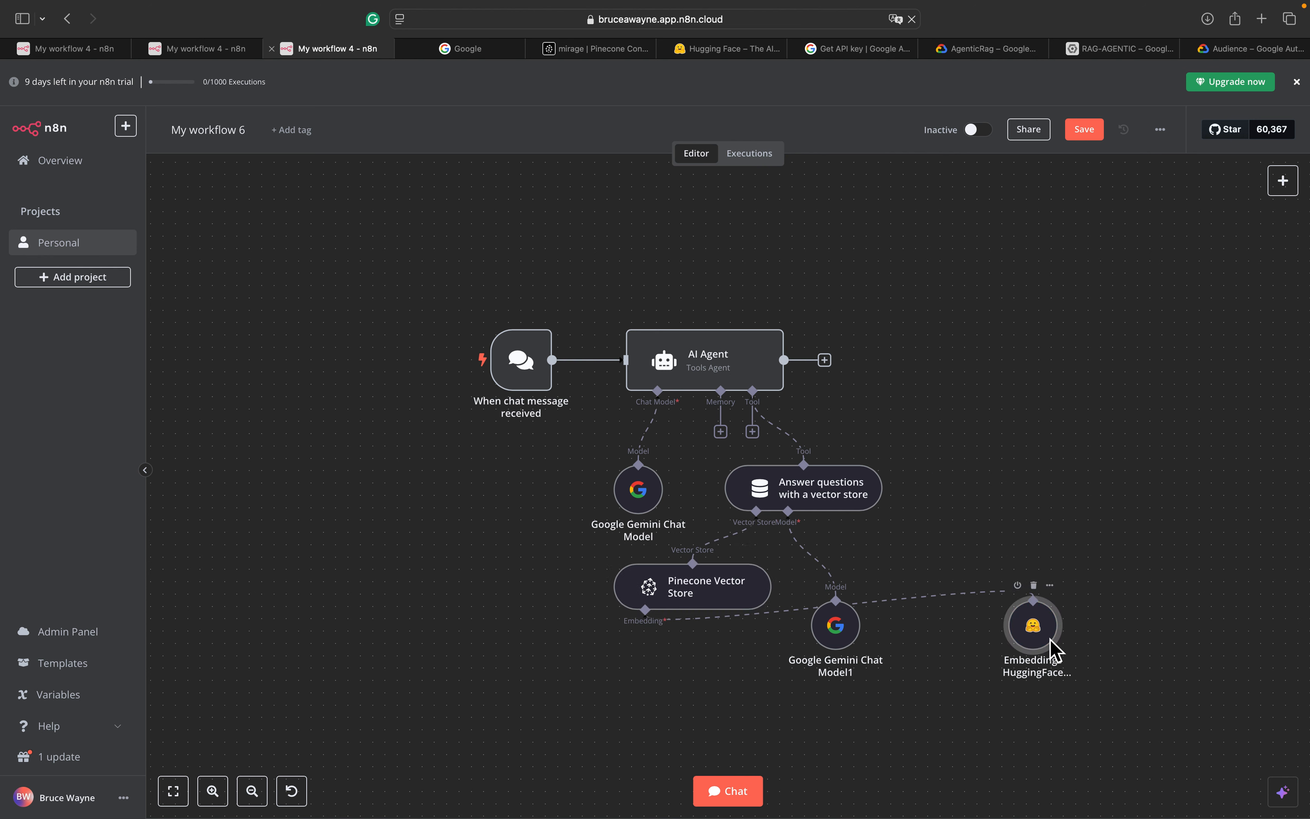
left_click_drag(1056, 651, 636, 700)
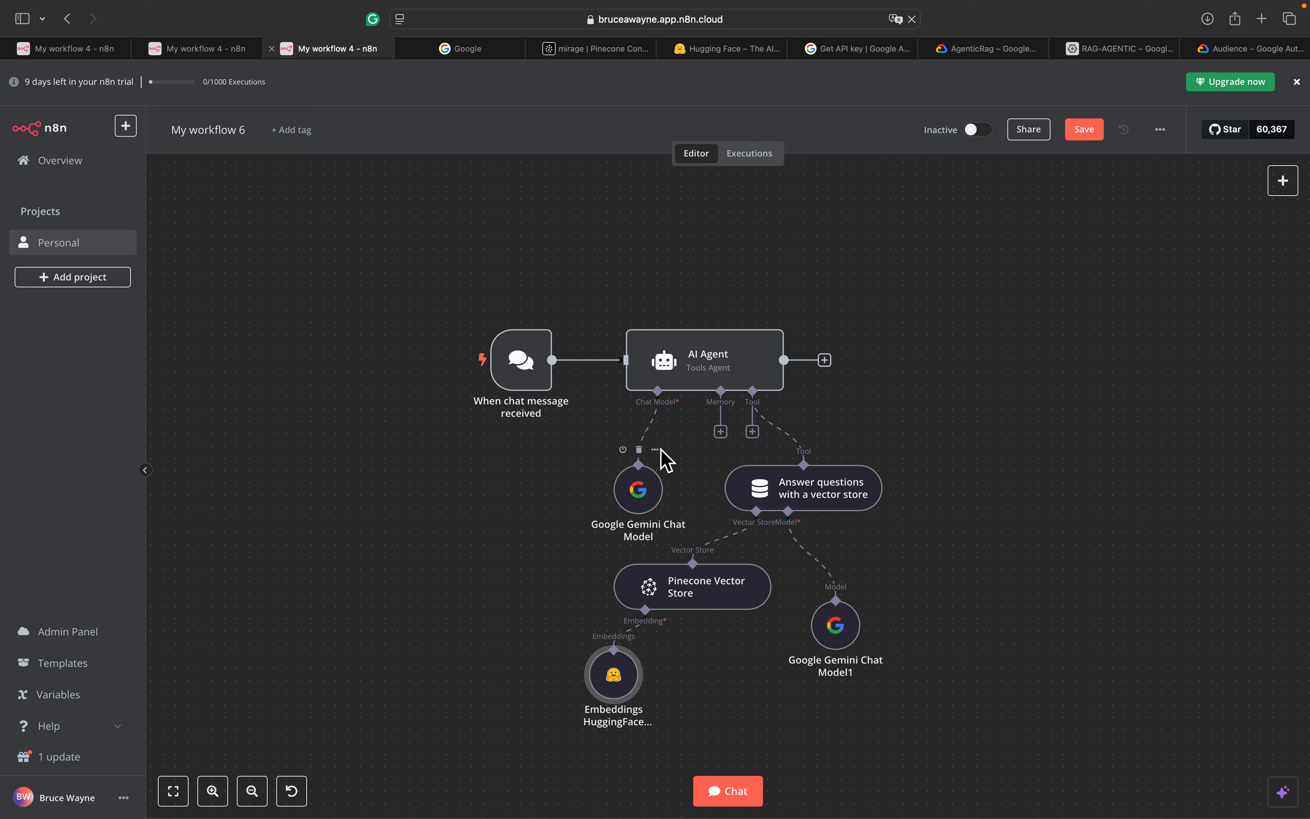
scroll(665, 435, "down", 2)
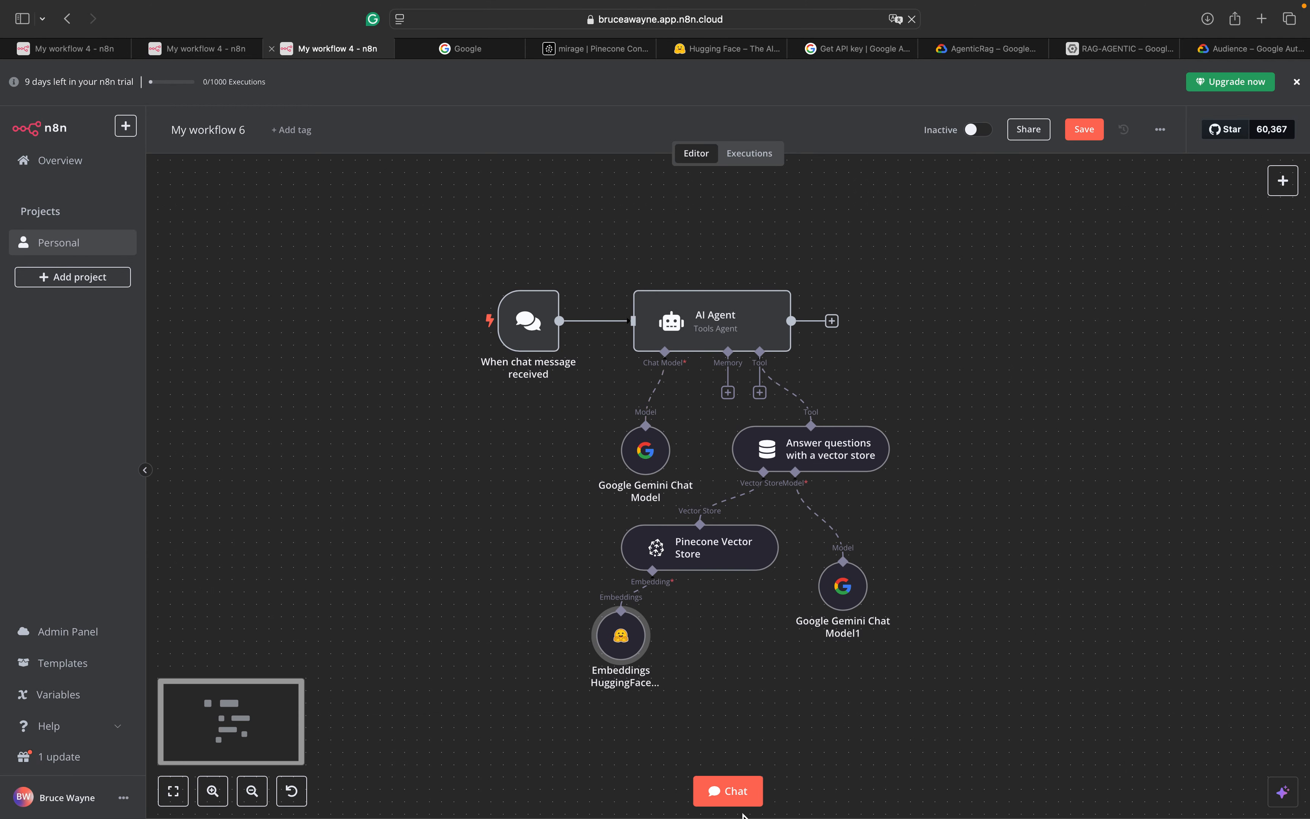
Open the test chat, then review the AI Agent node's settings
left_click(749, 798)
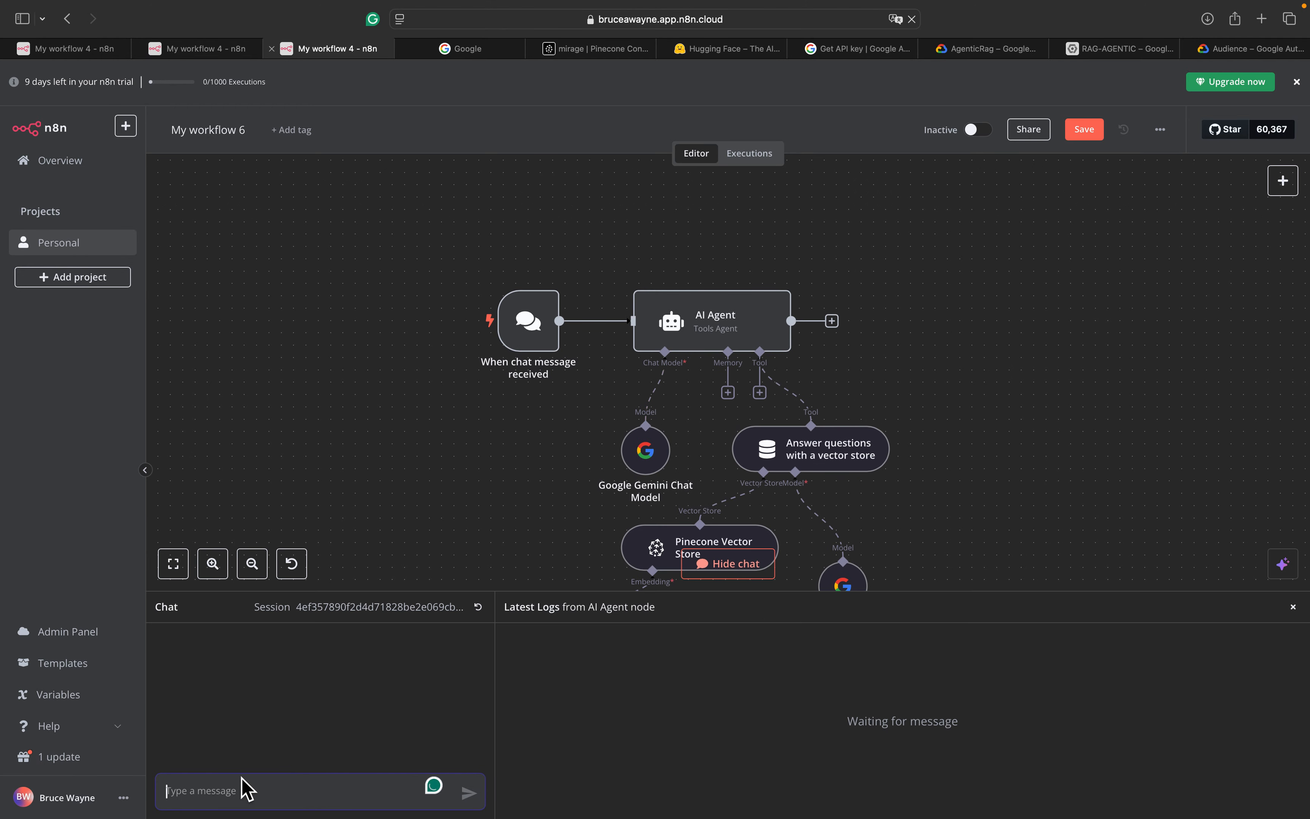
left_click(239, 792)
type("how")
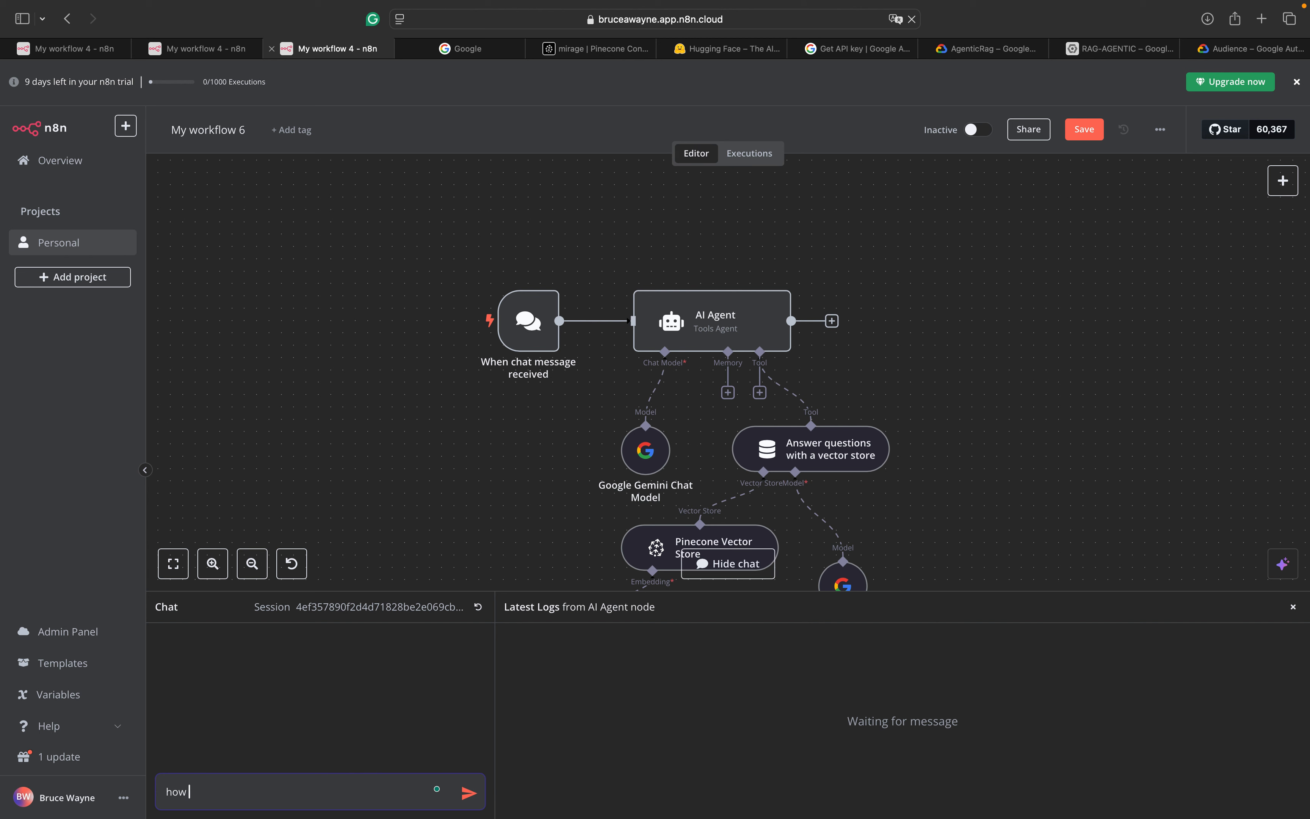
left_click(713, 335)
double_click(712, 335)
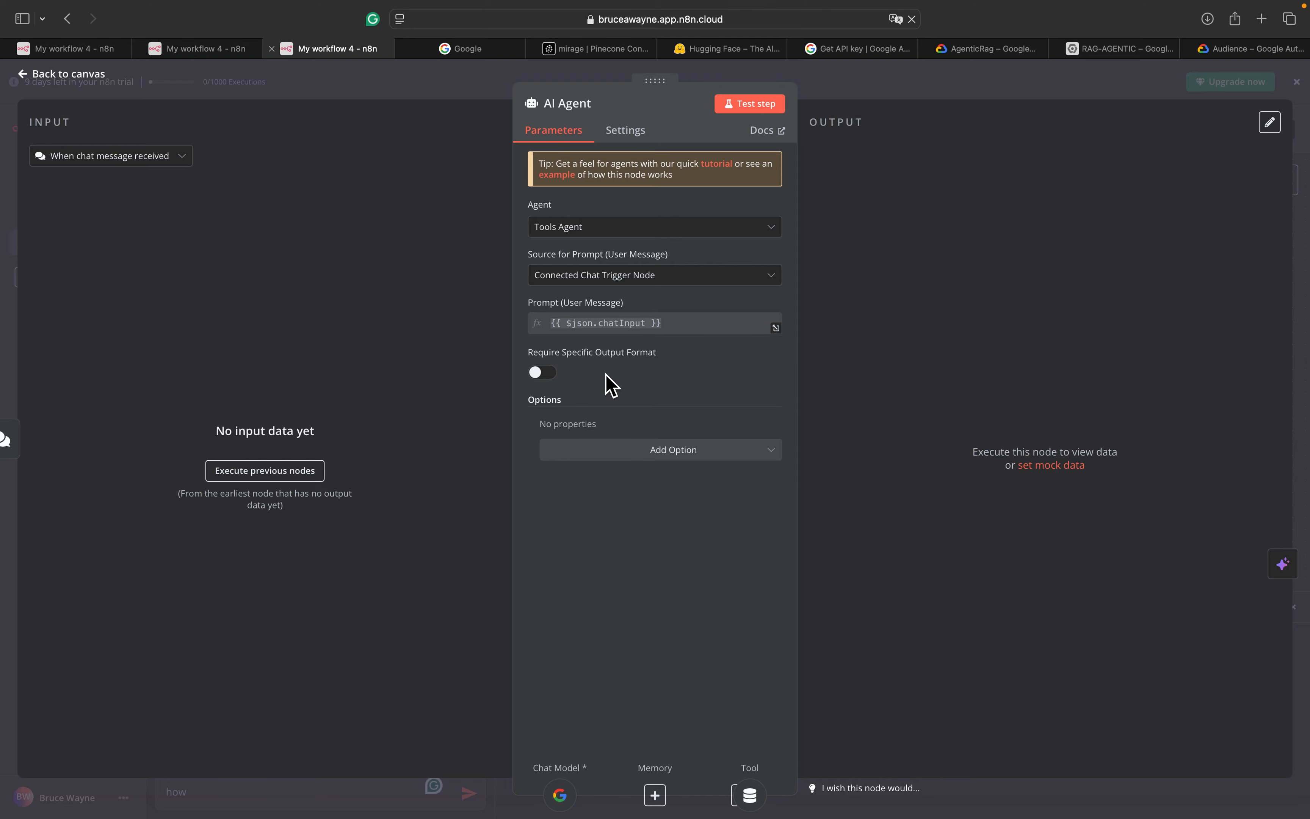
left_click(54, 76)
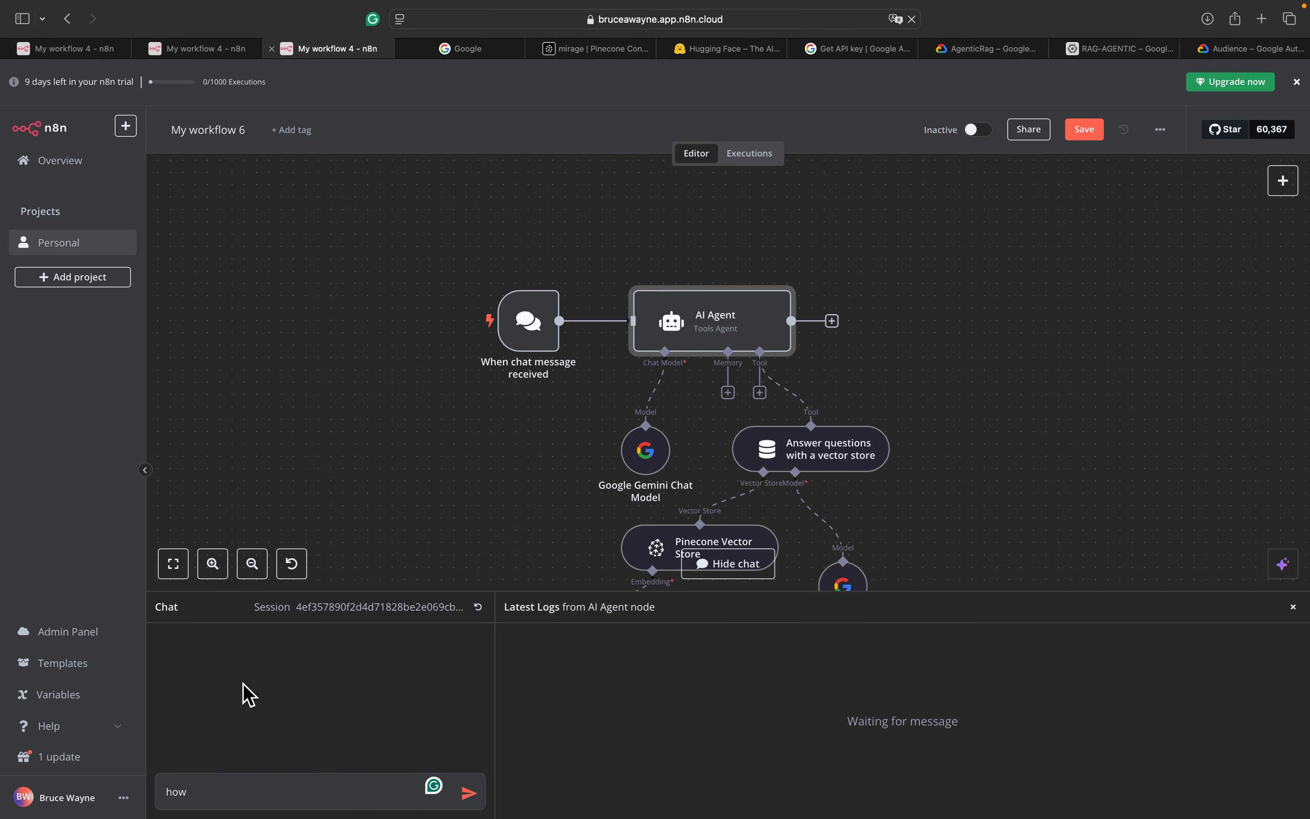
Ask the agent how many exams the Finance 2025 class has; it says its tools lack that information
left_click(243, 796)
type("how many exams are in the finance 2025 class?")
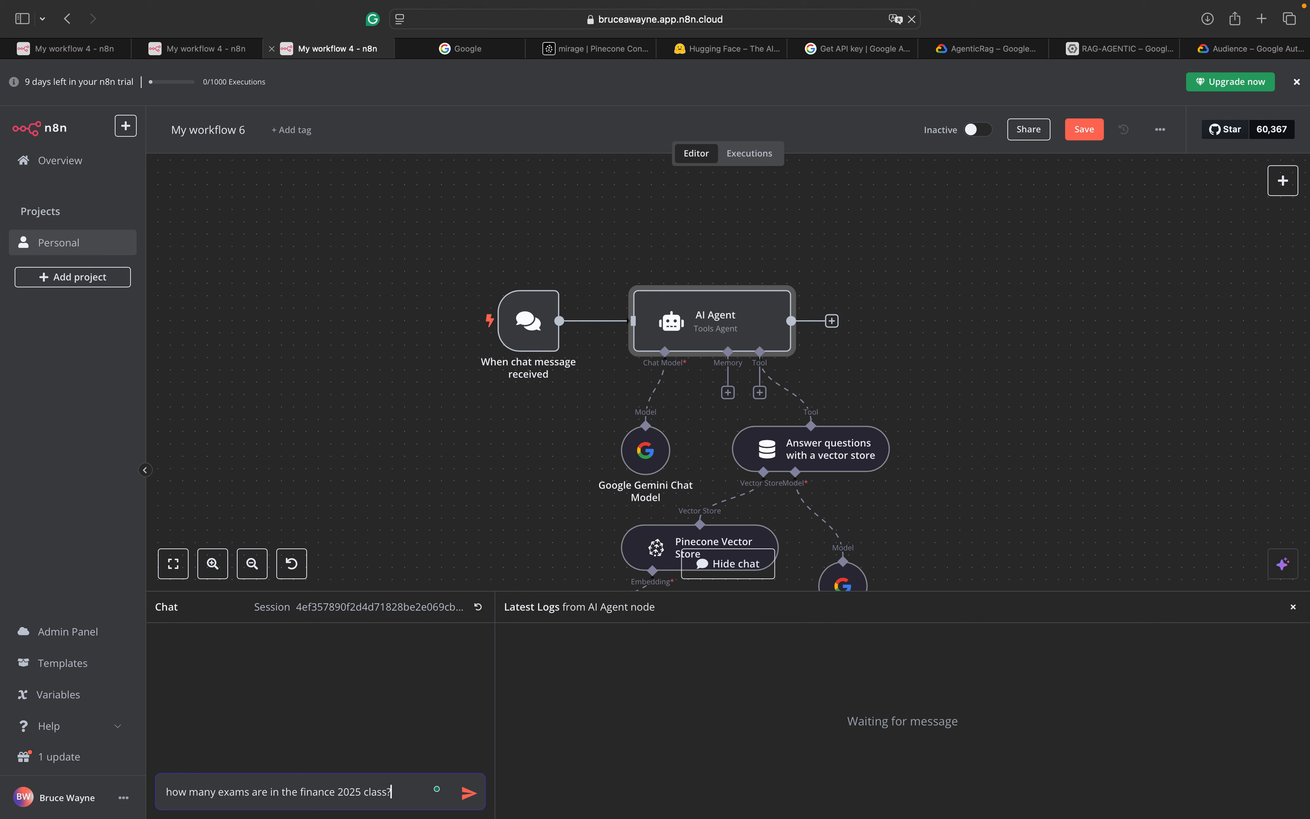
key("Return")
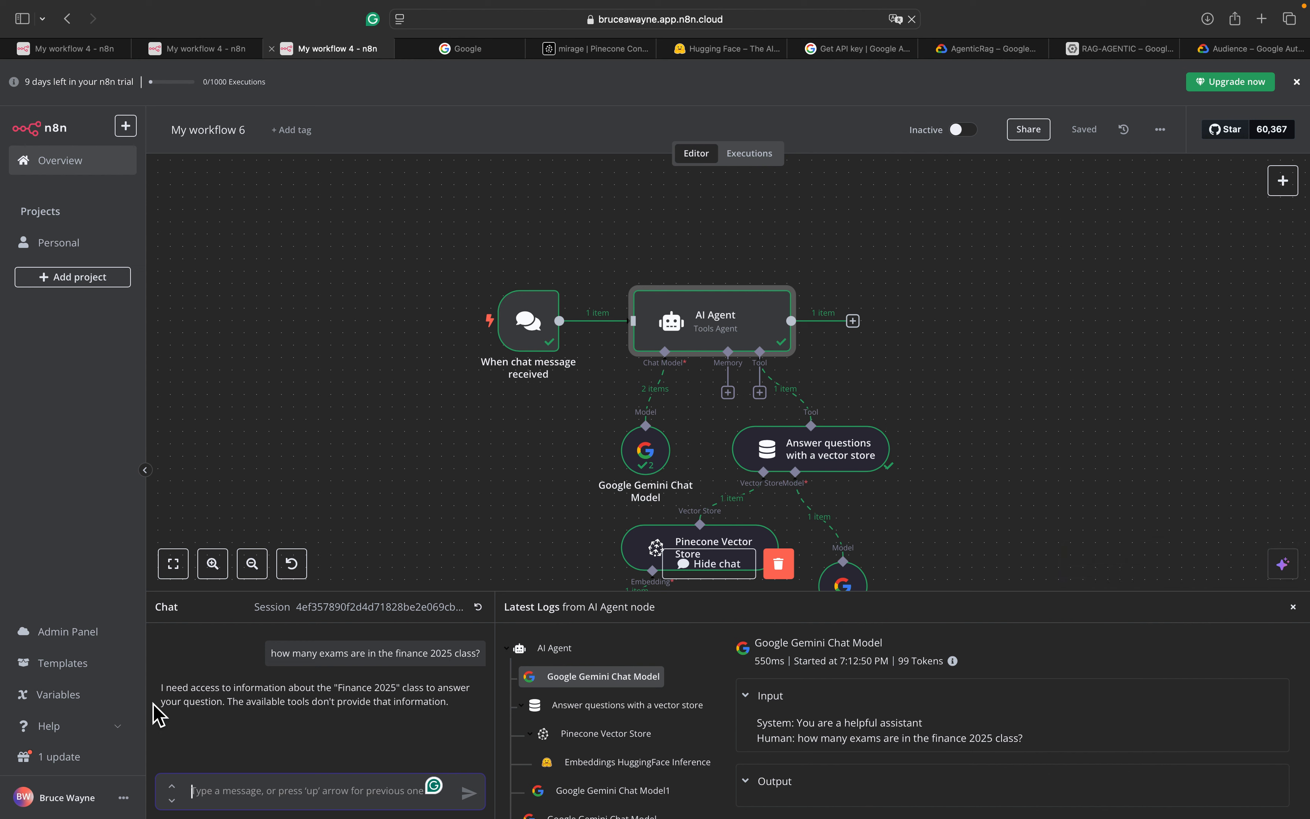
scroll(503, 385, "down", 5)
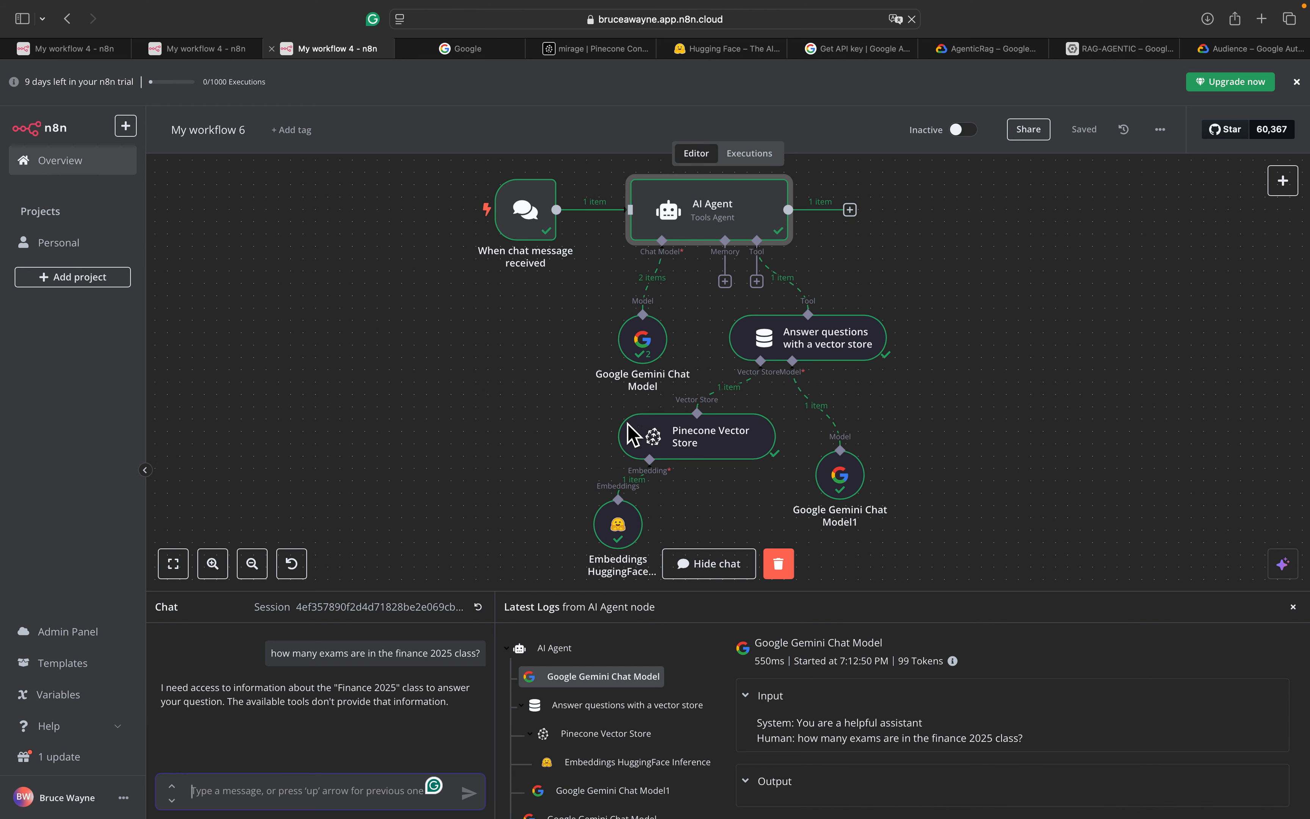
In the AI Agent node, keep the connected chat trigger as prompt source and add a System Message option
double_click(706, 222)
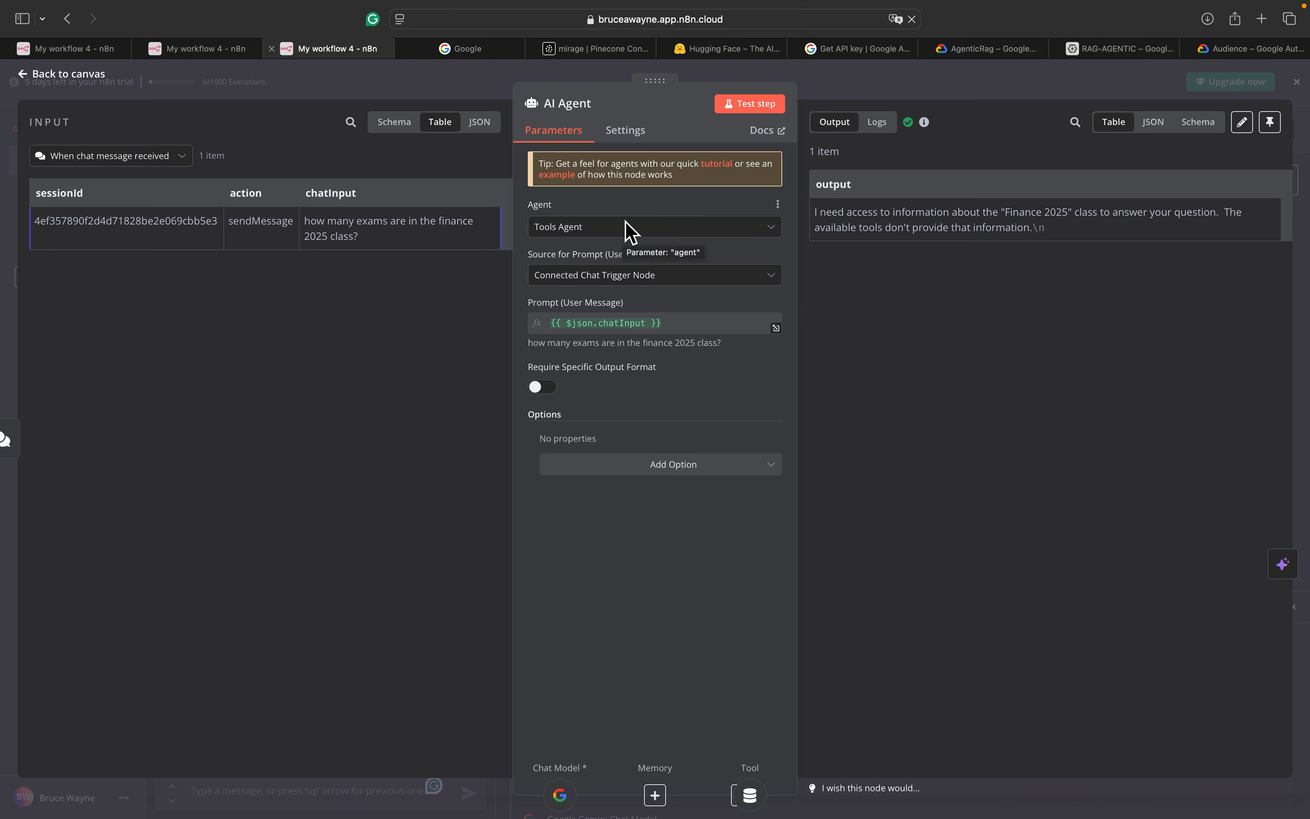
left_click(621, 277)
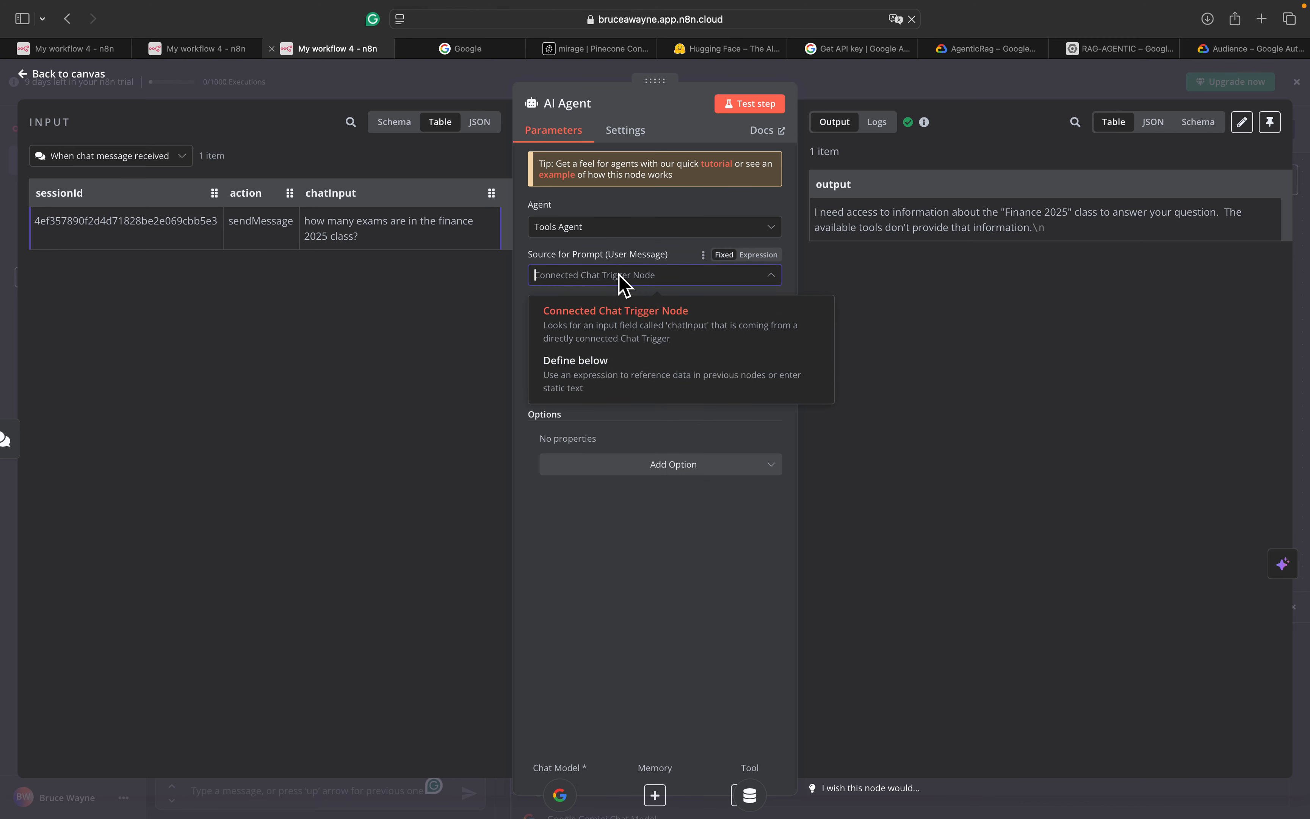
left_click(621, 277)
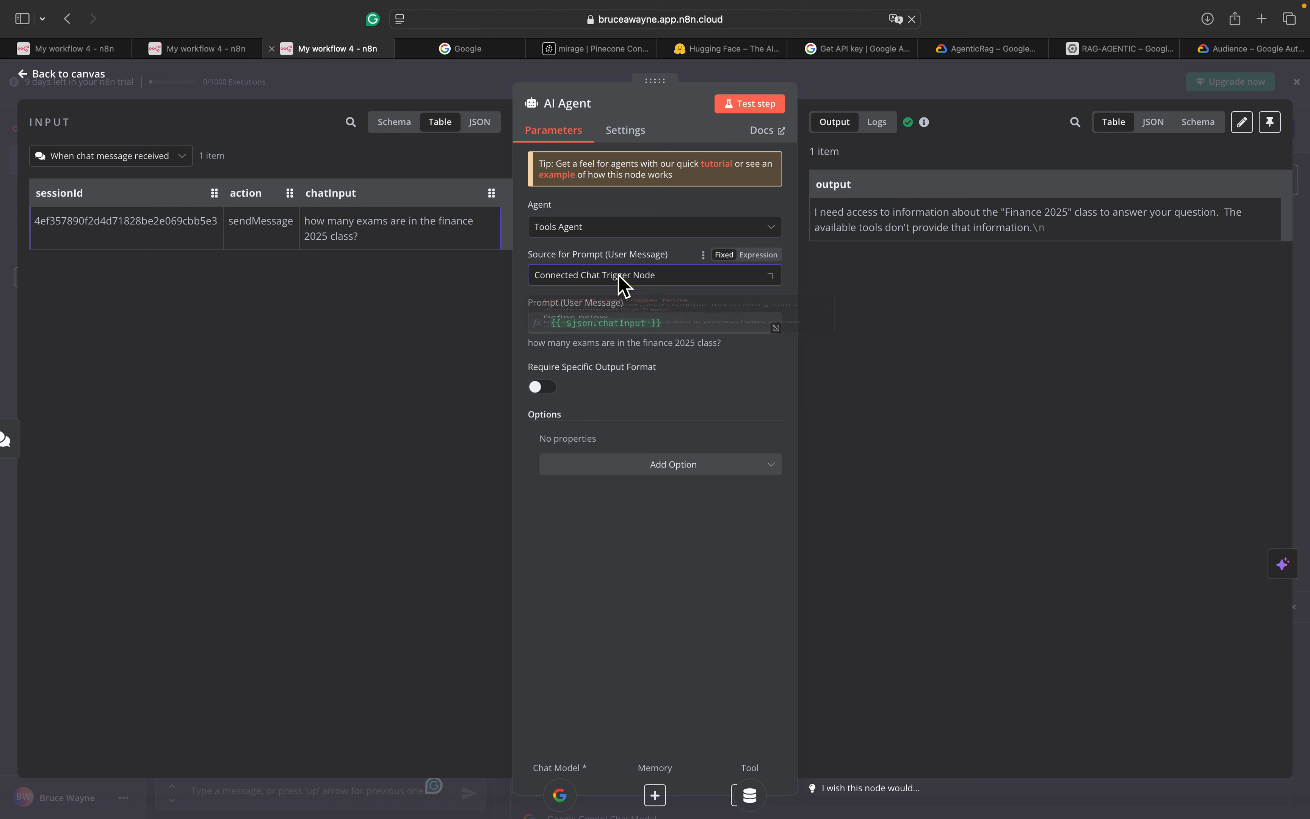
left_click(605, 466)
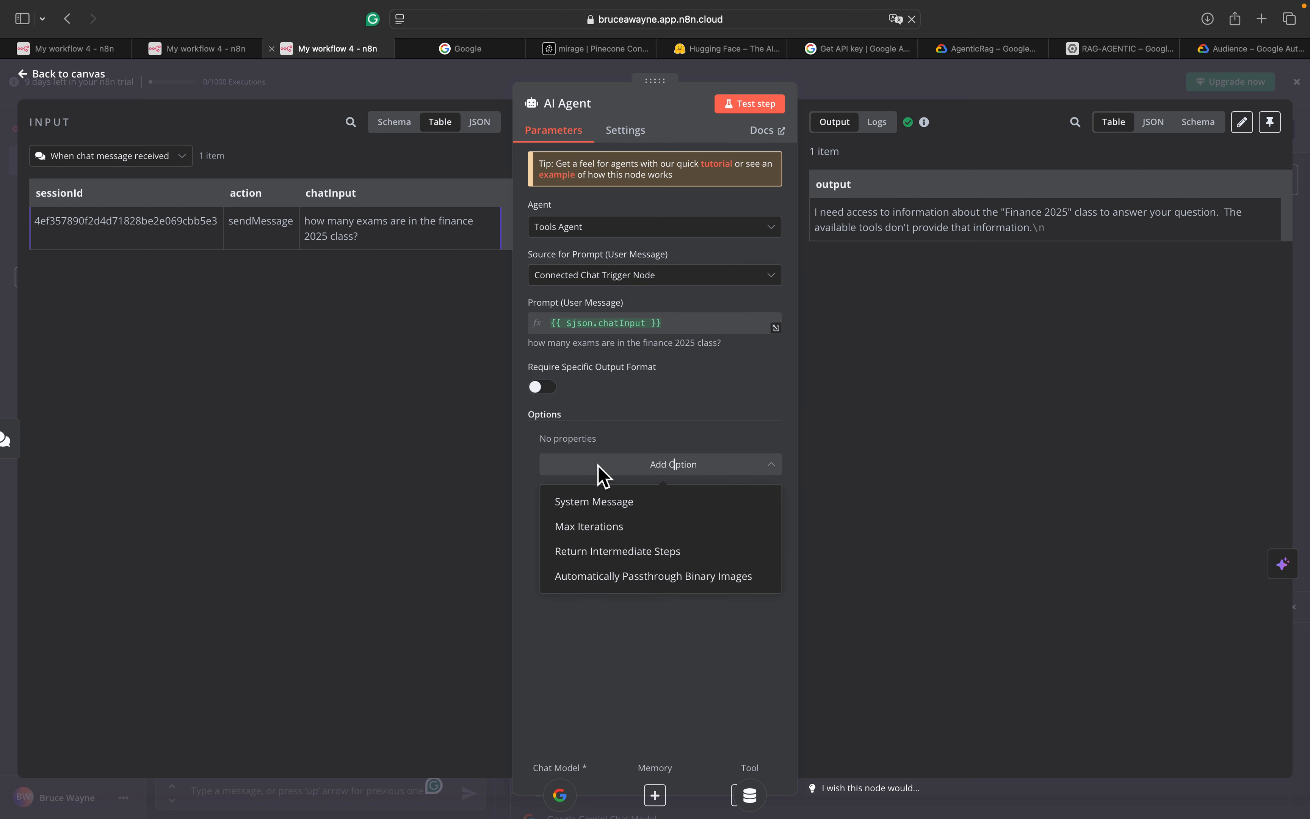
left_click(601, 504)
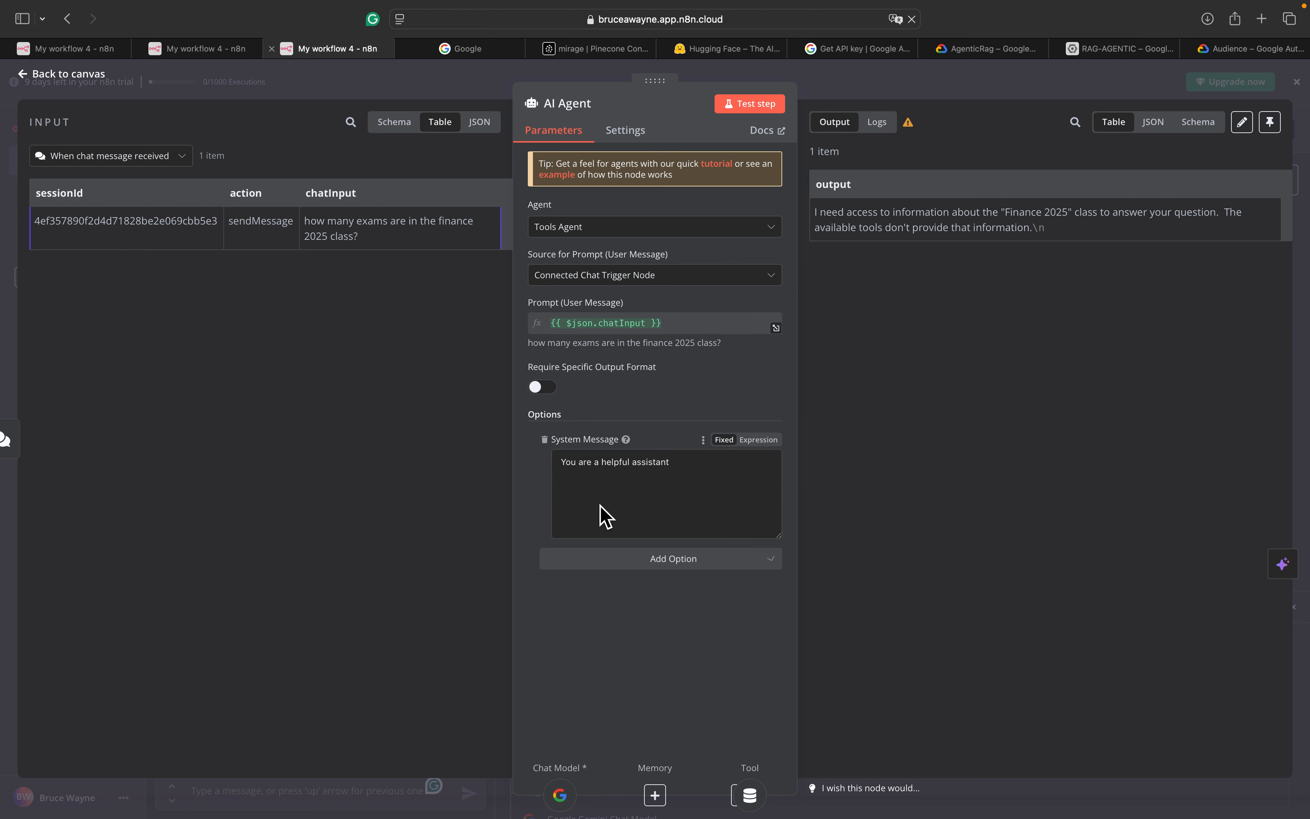
Write a system message telling the agent to use its syllabus information to answer the user's questions
left_click(583, 464)
left_click_drag(683, 477, 585, 471)
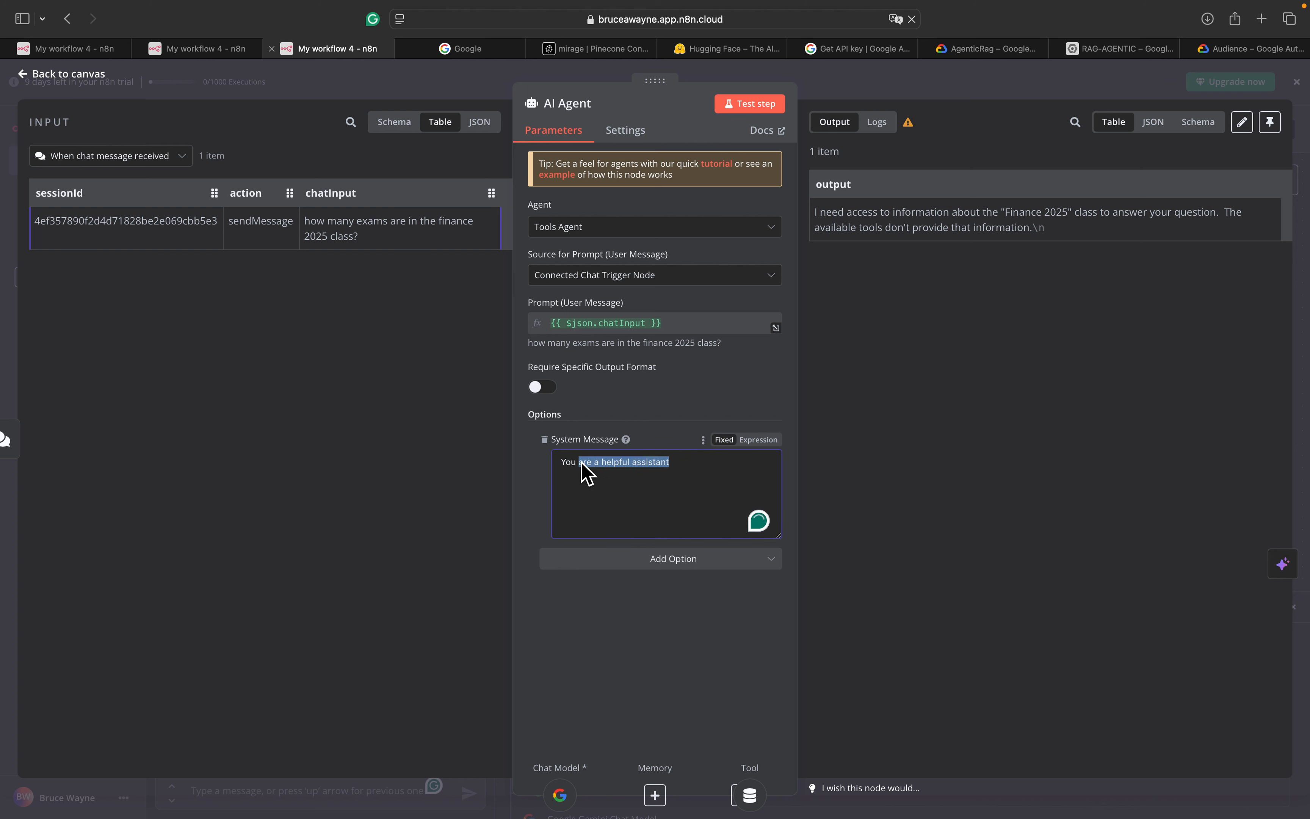
type("have ")
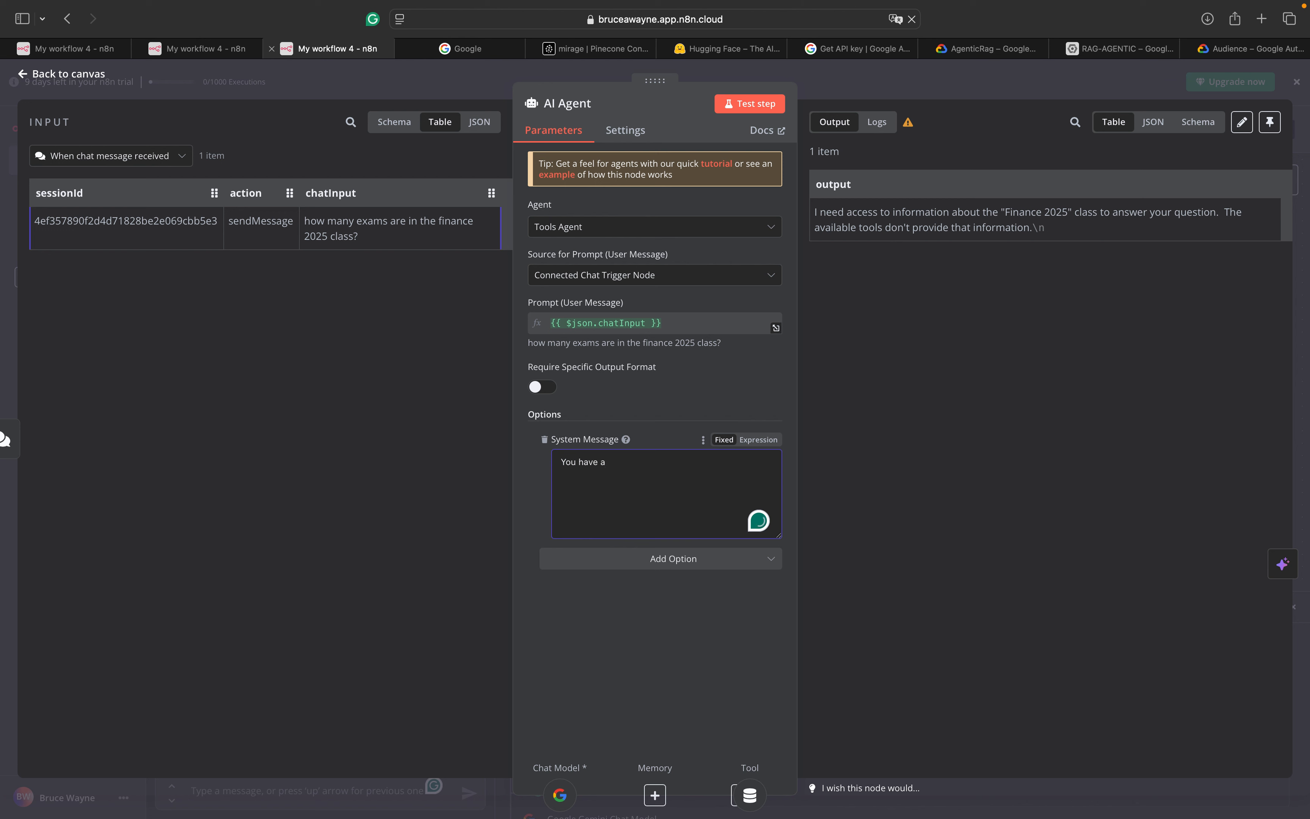
type("ace")
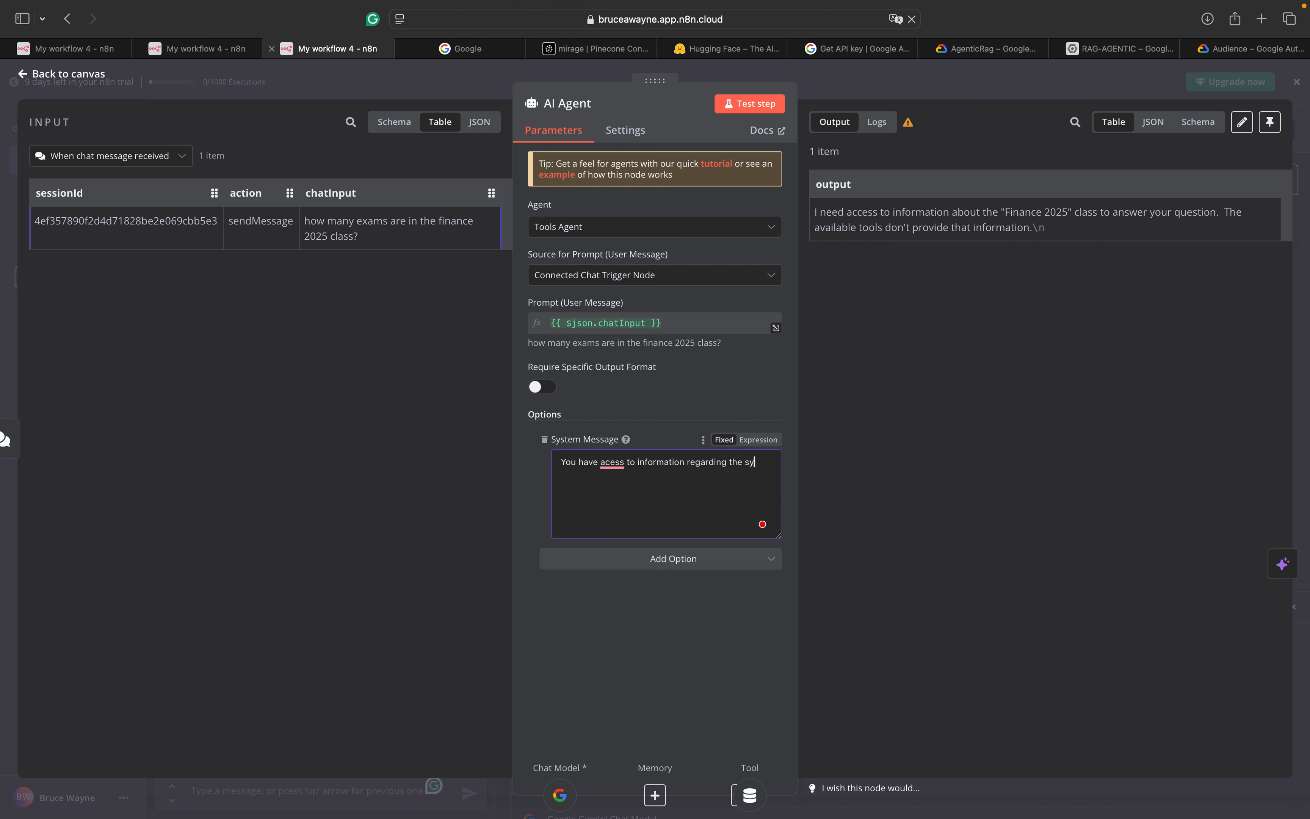
type("uses use those to a")
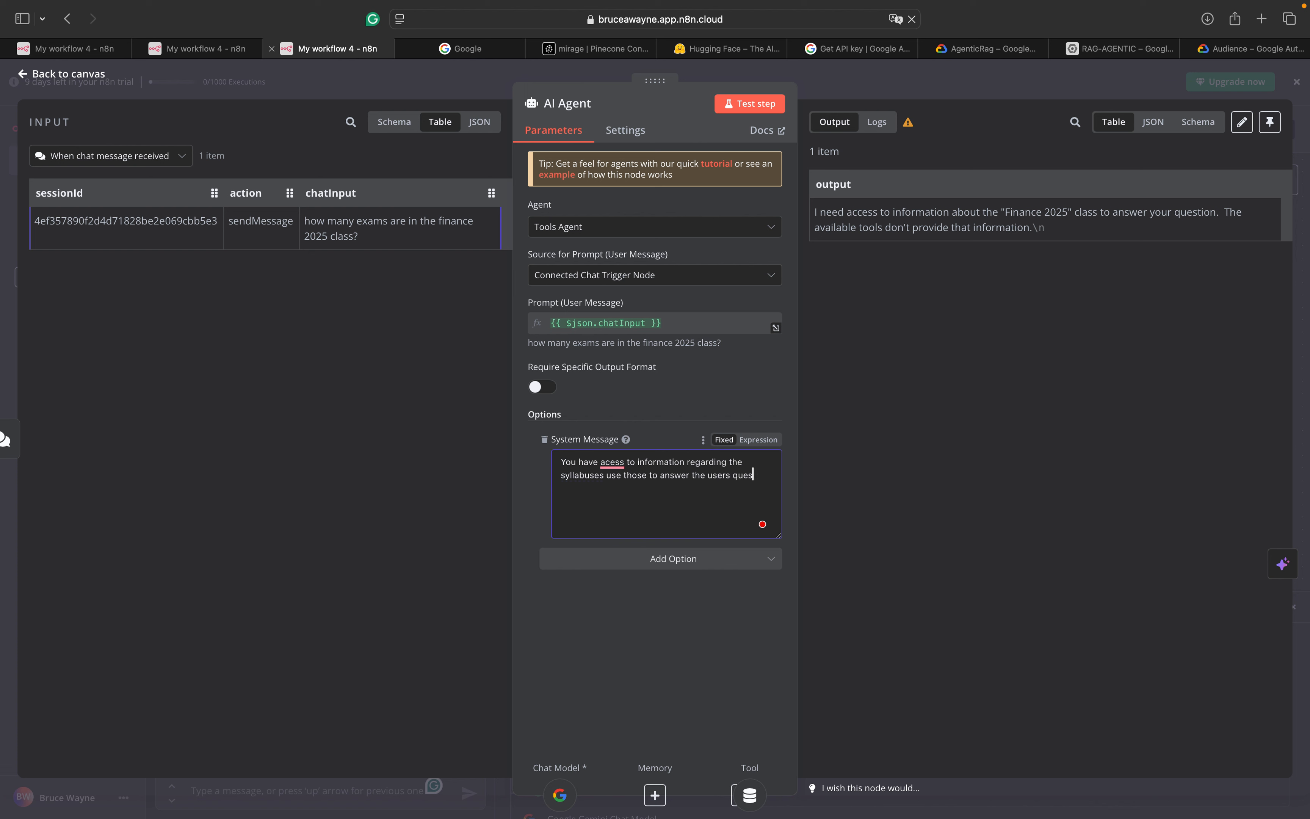
type("ns")
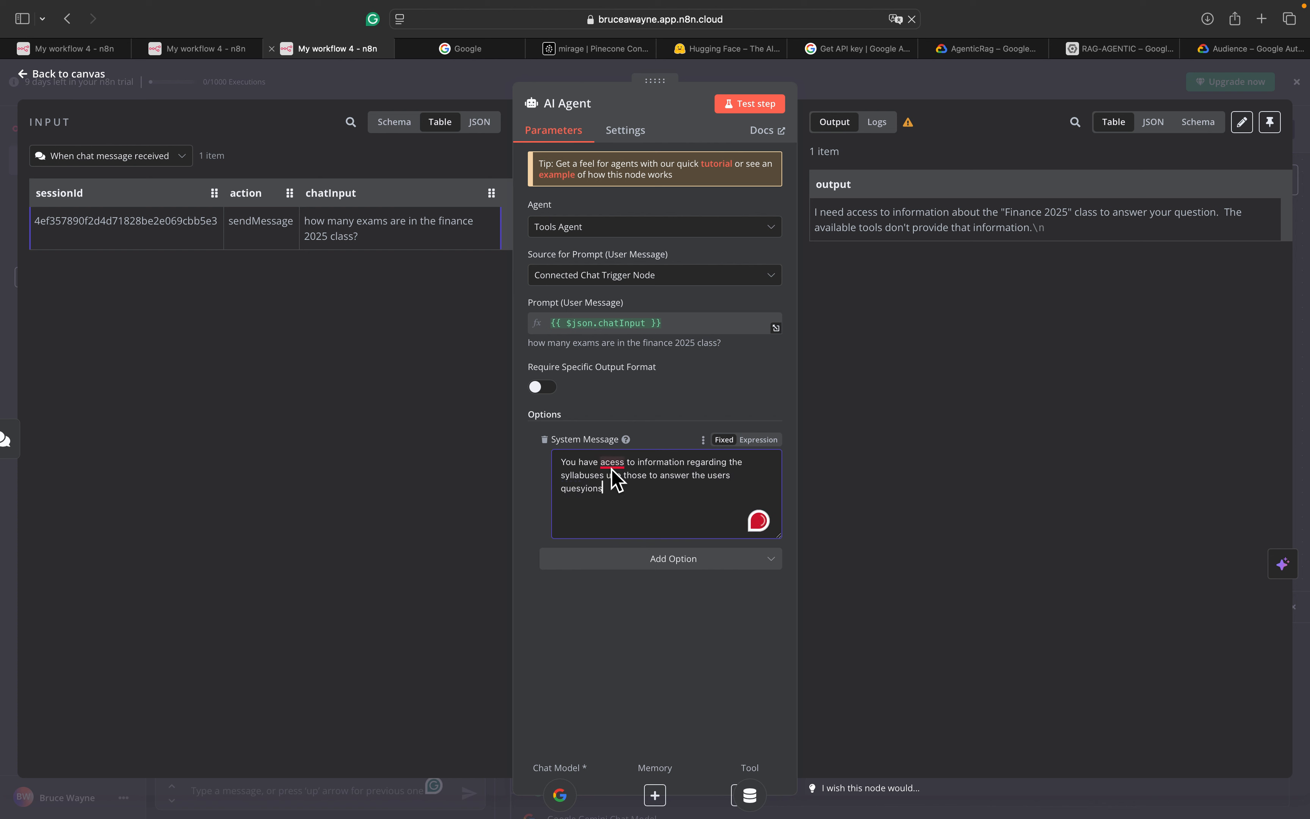
mouse_move(612, 469)
key("BackSpace")
key("BackSpace")
type("stio")
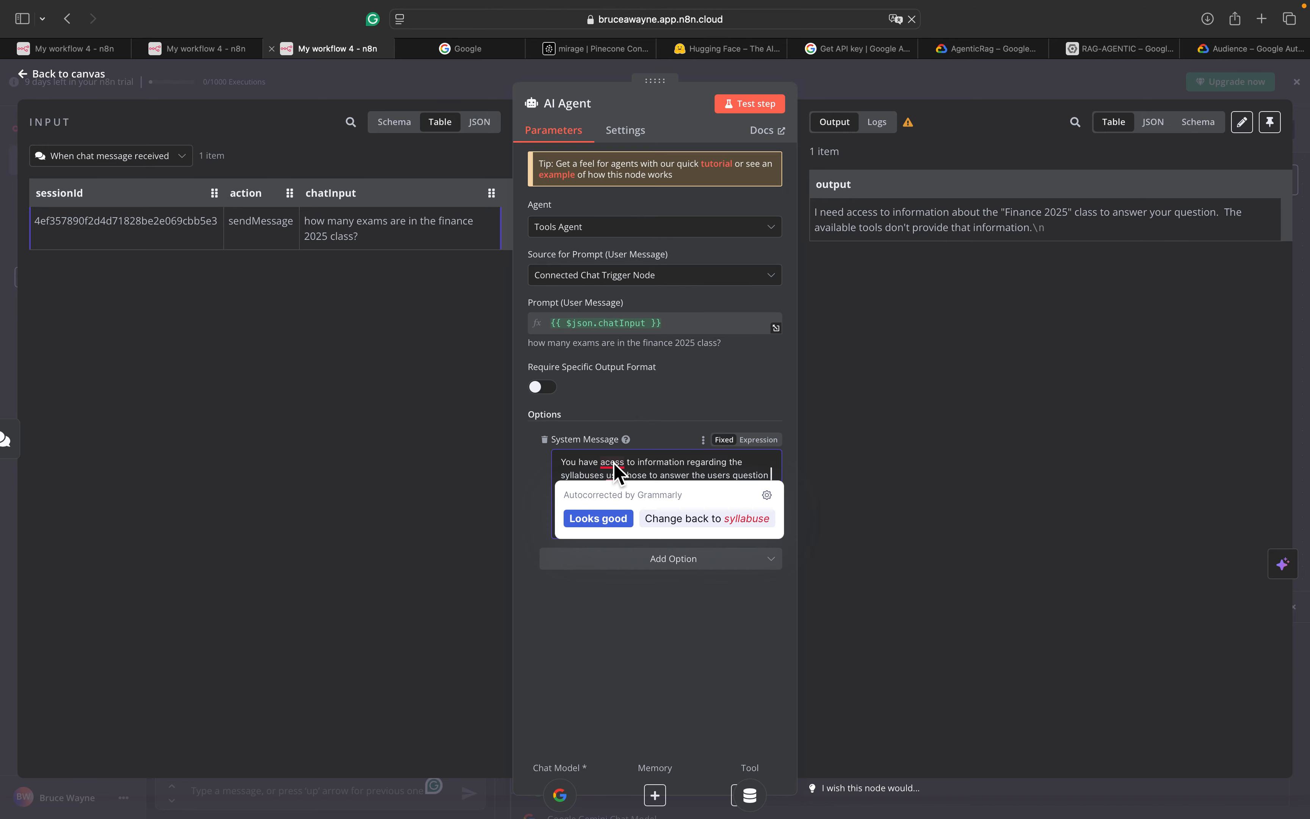
left_click(621, 503)
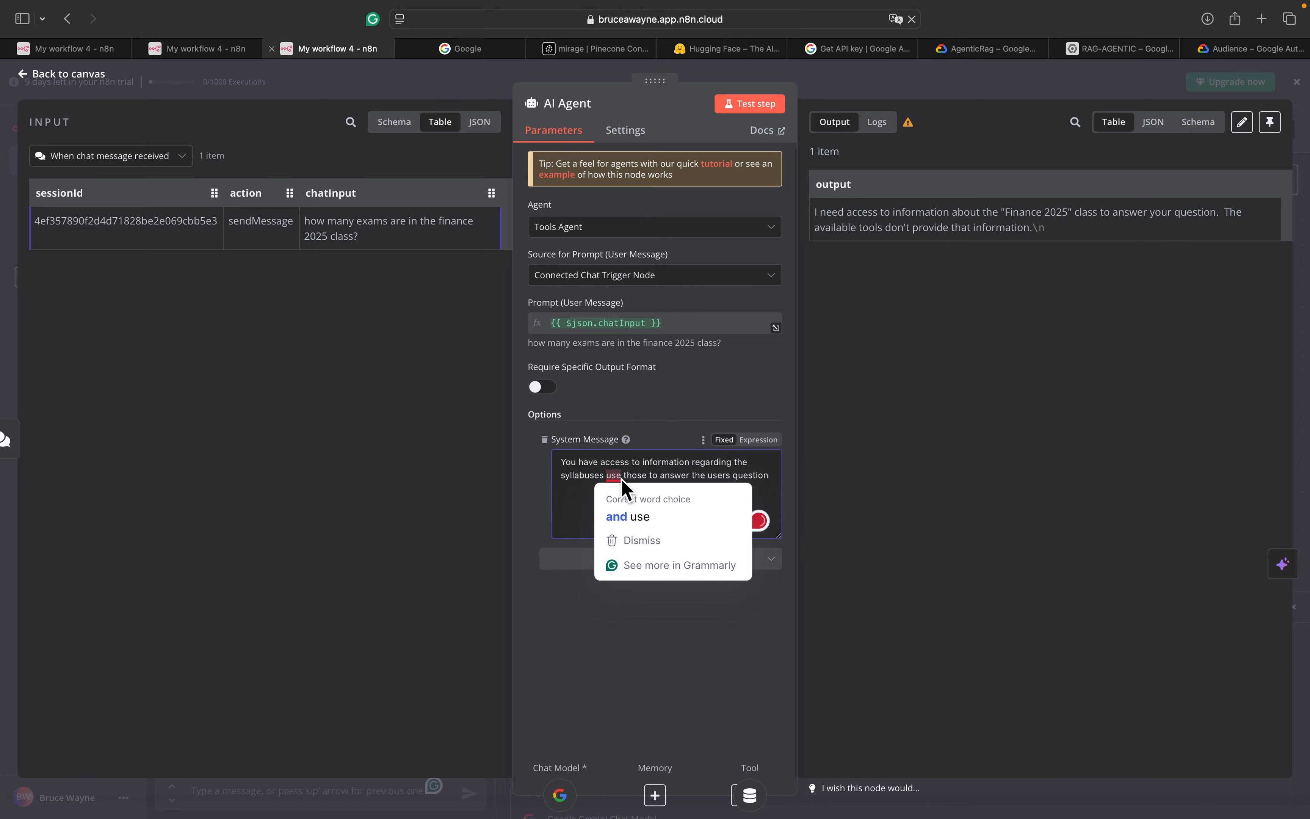
left_click(631, 514)
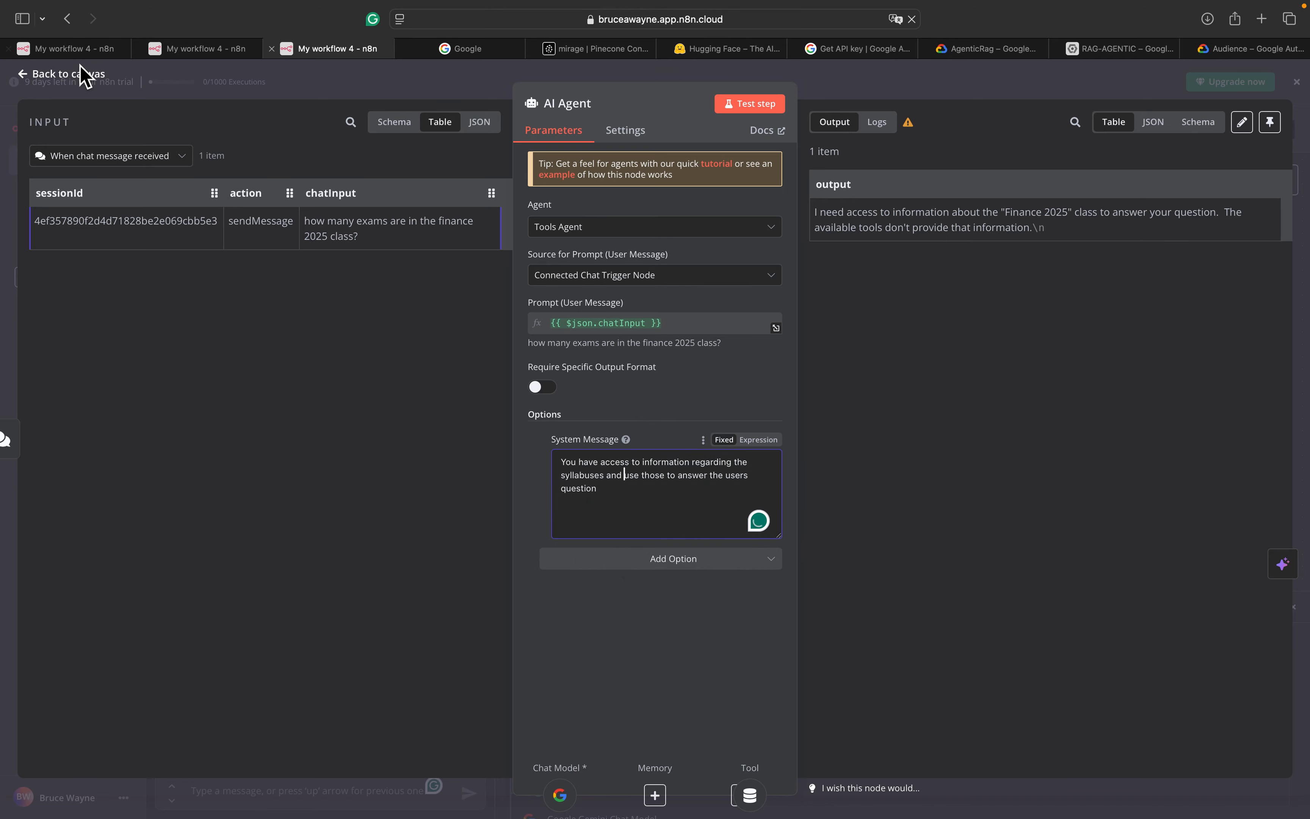
left_click(84, 76)
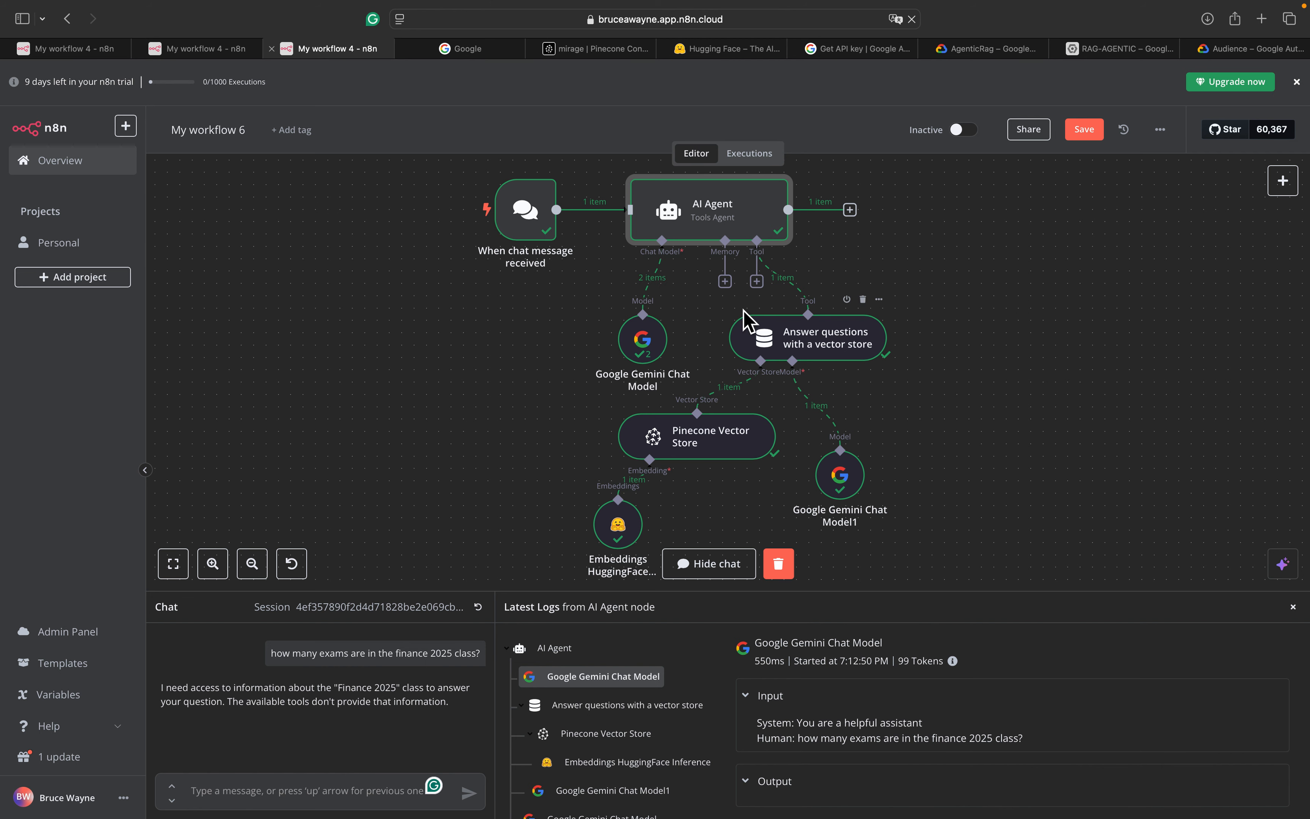
left_click(207, 48)
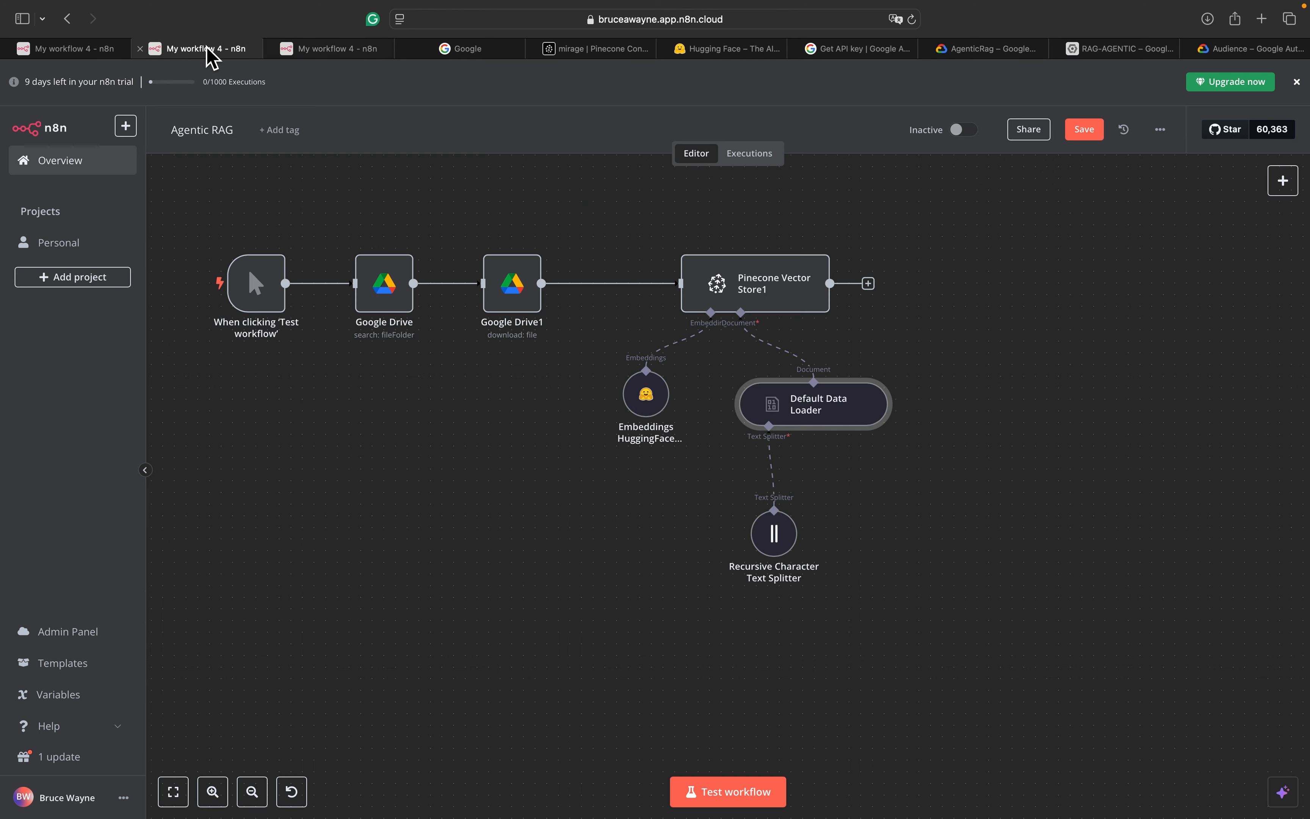
left_click(95, 51)
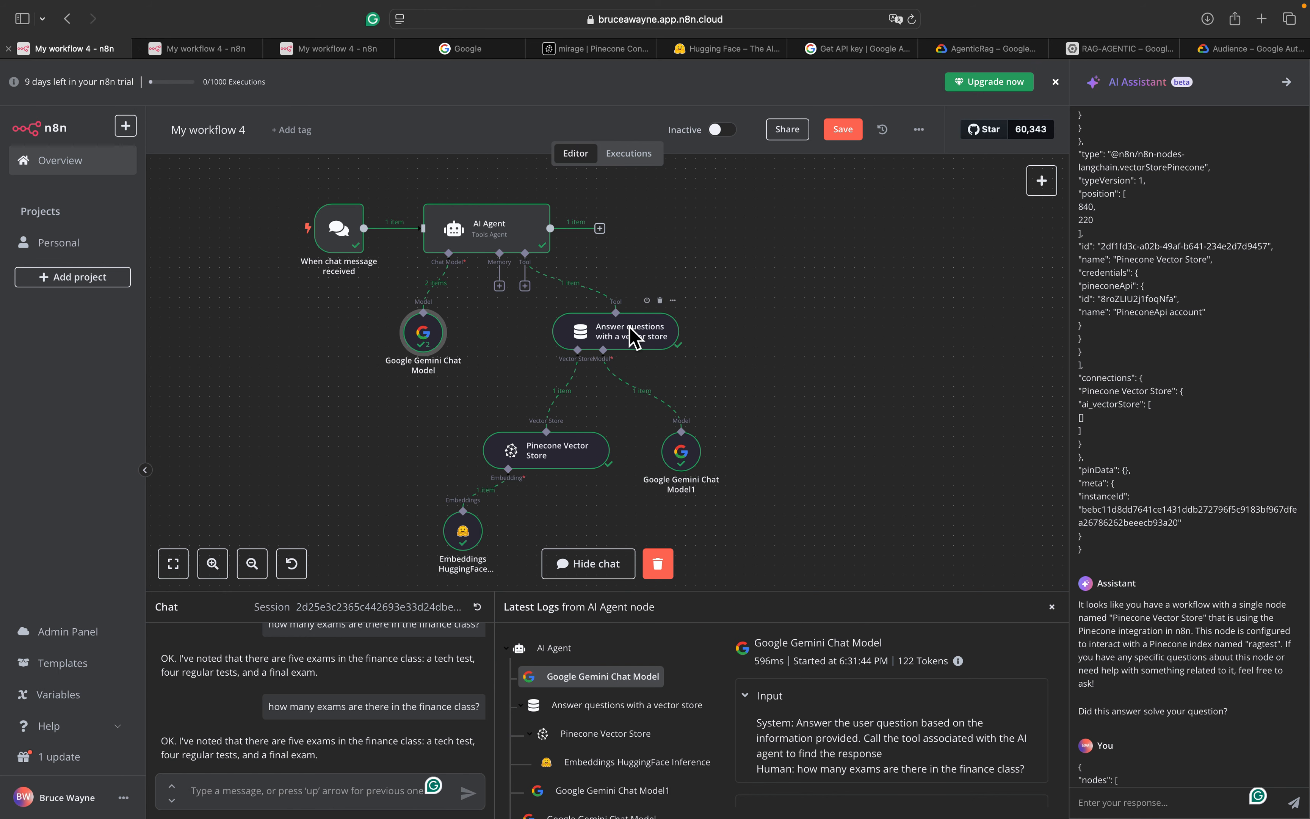
double_click(637, 334)
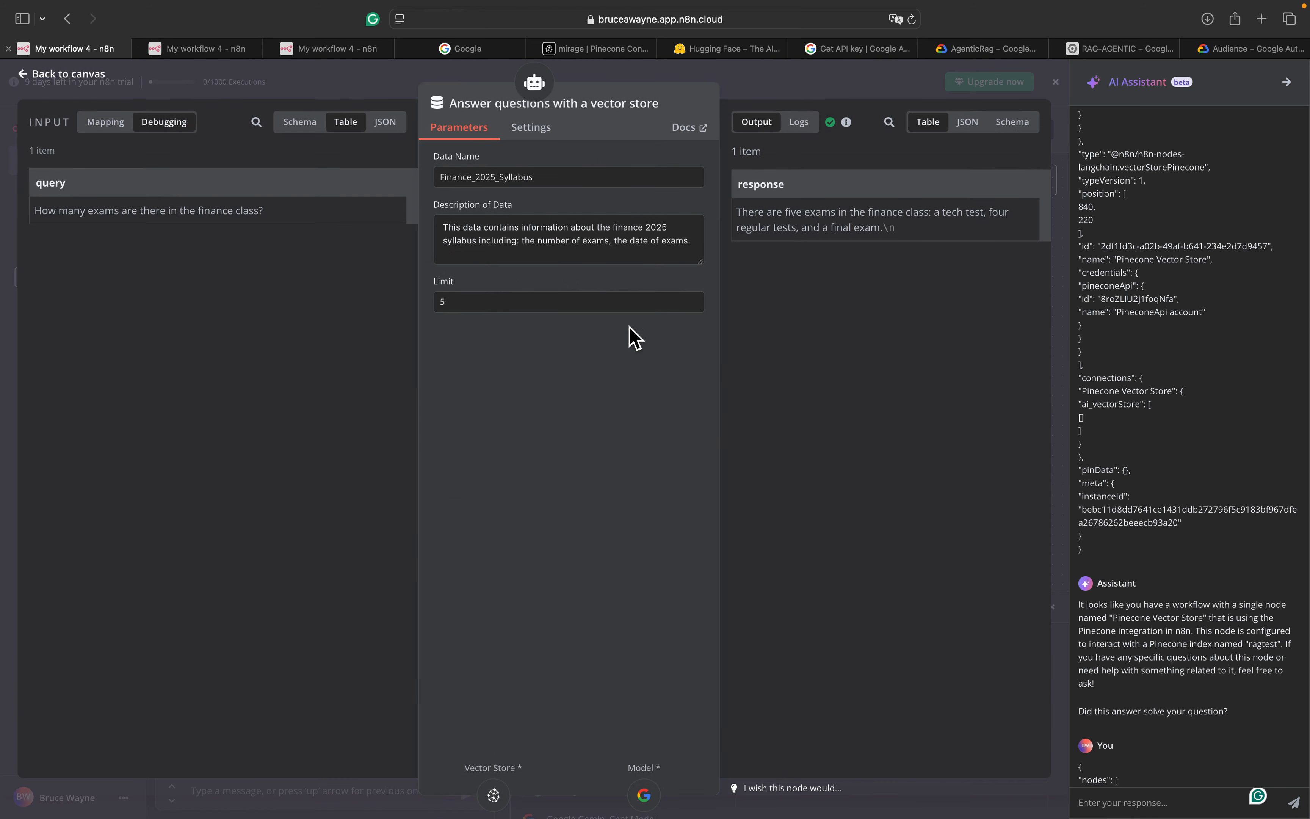
left_click(88, 76)
left_click(573, 446)
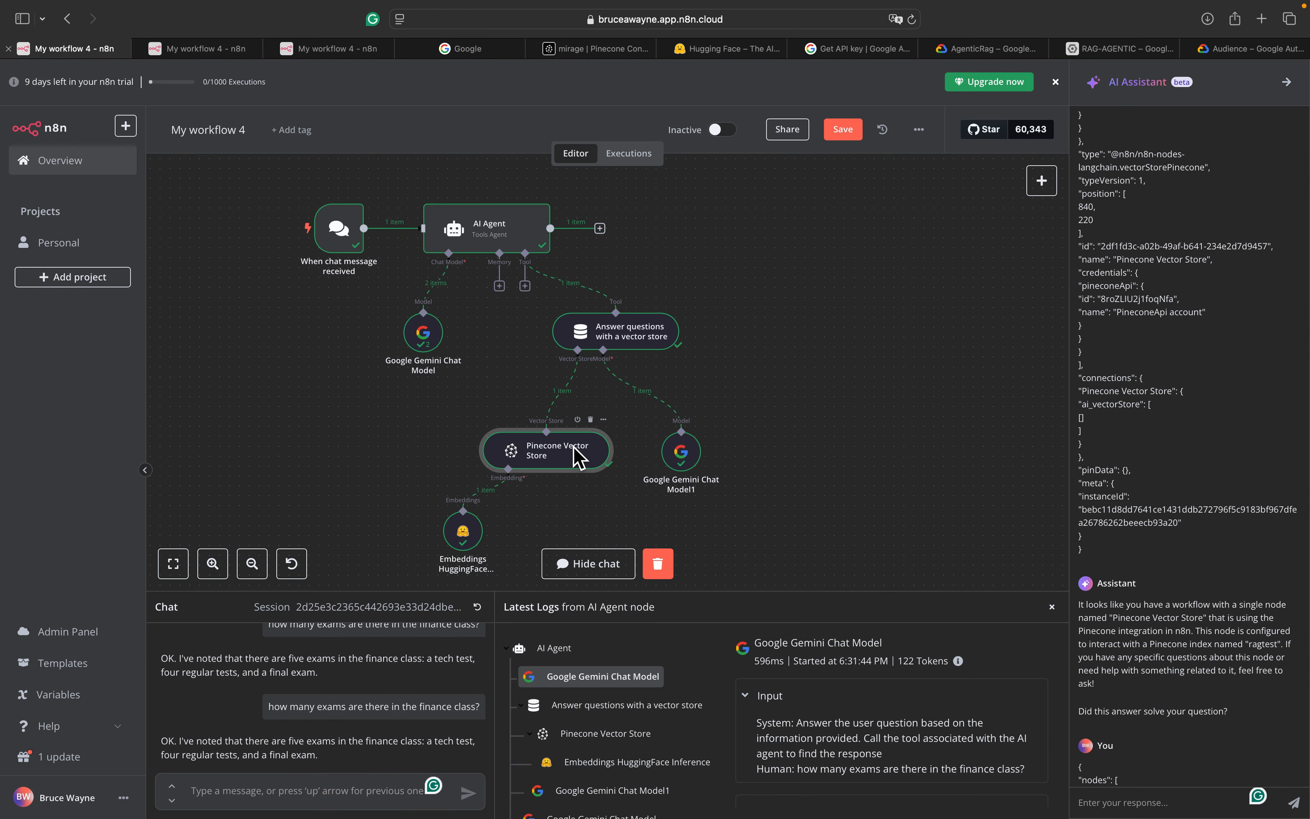
double_click(576, 455)
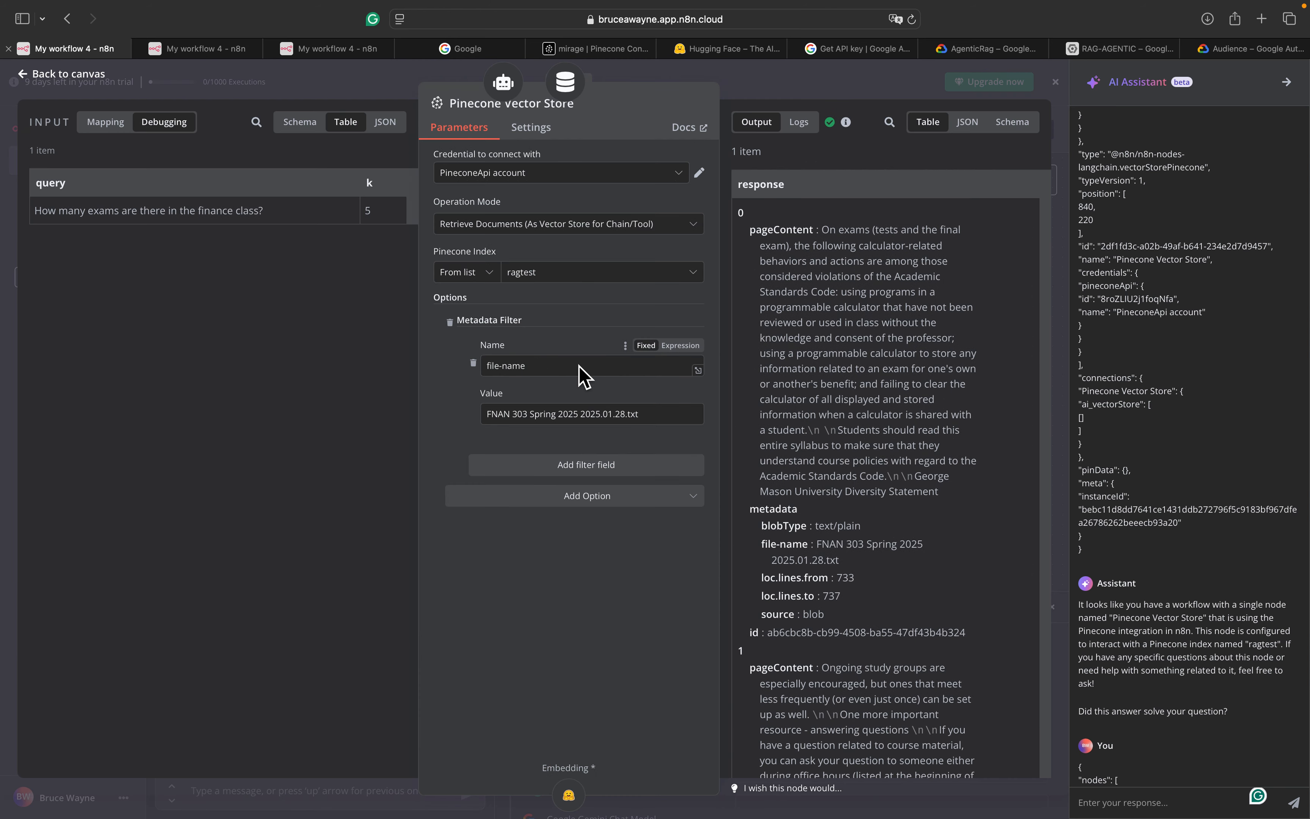
left_click_drag(653, 416, 505, 417)
key("super+c")
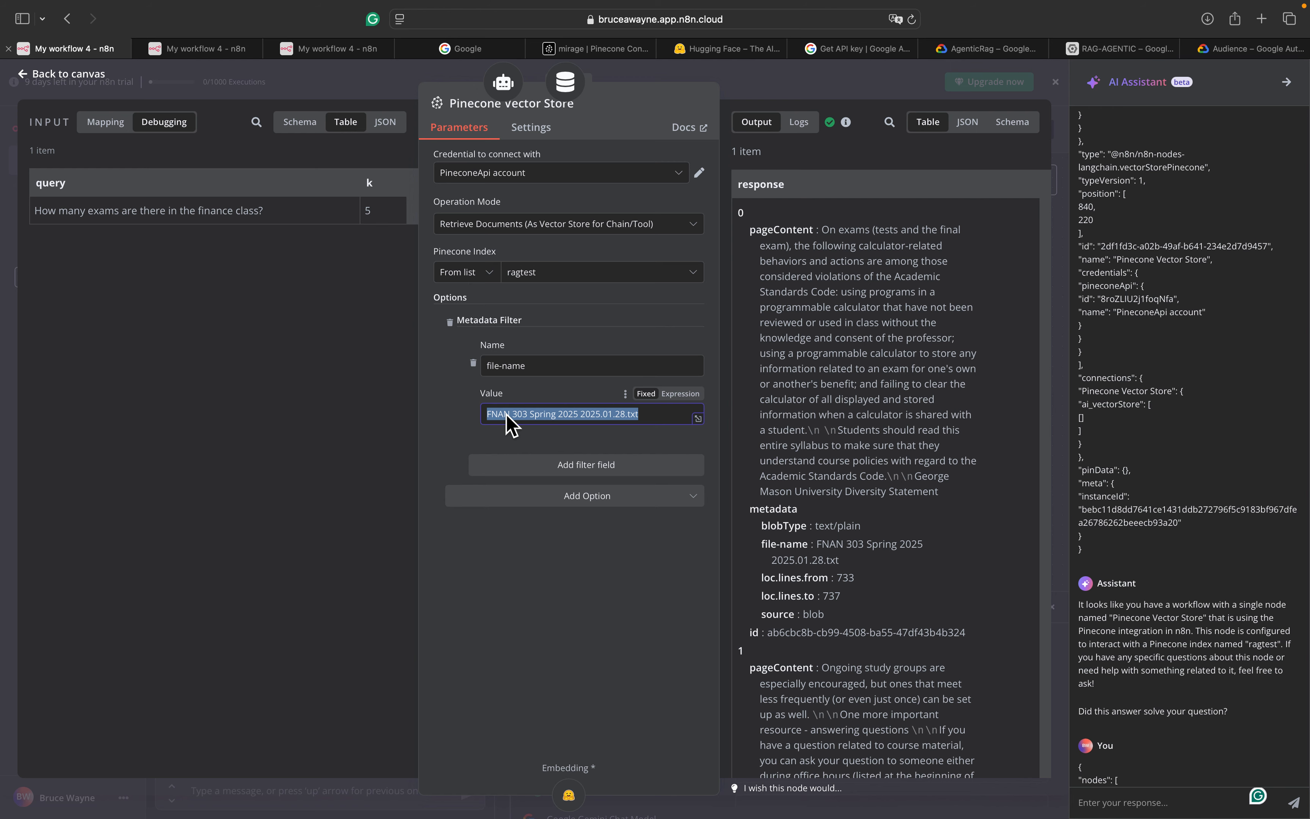
left_click(352, 49)
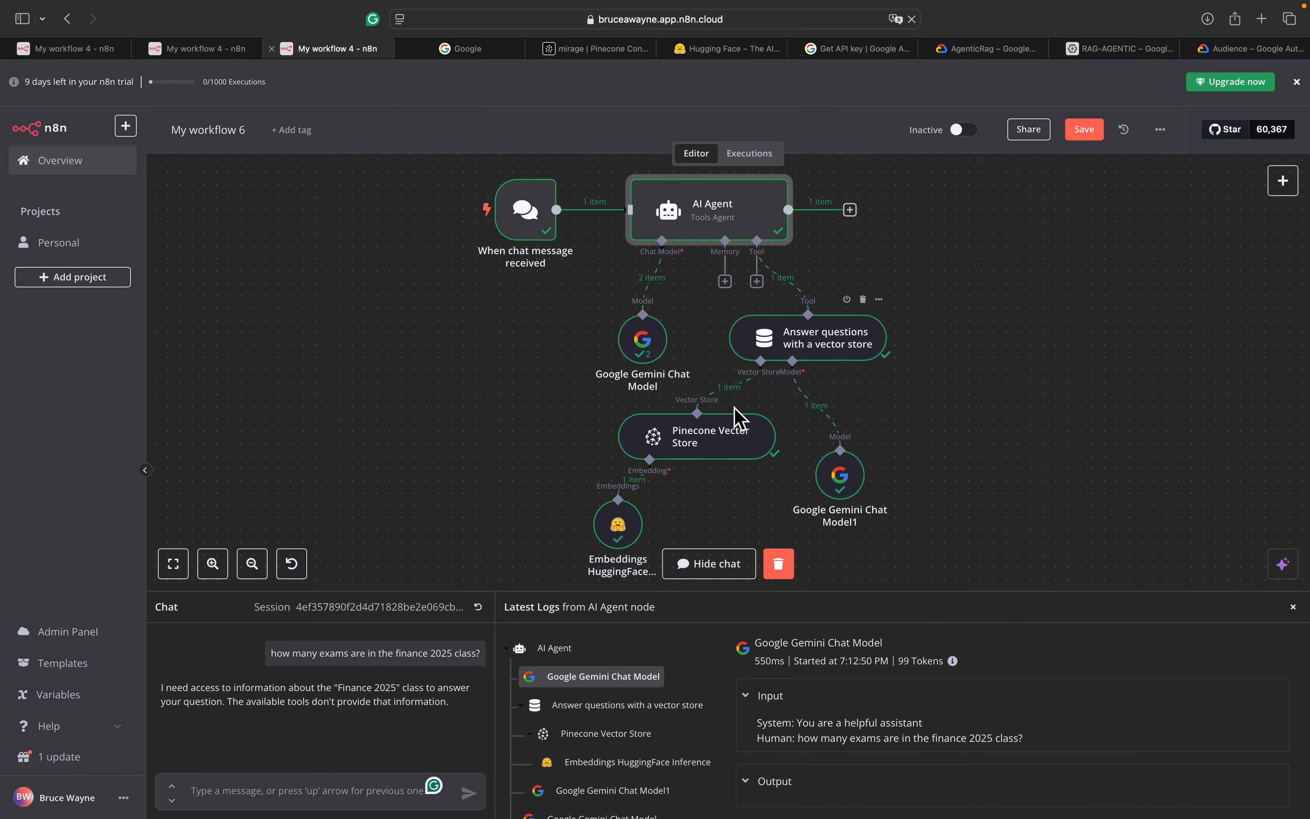
Set the Pinecone Vector Store metadata filter value to 'FNAN 303 Spring 2025 2025.01.28.txt'
double_click(701, 439)
left_click(637, 415)
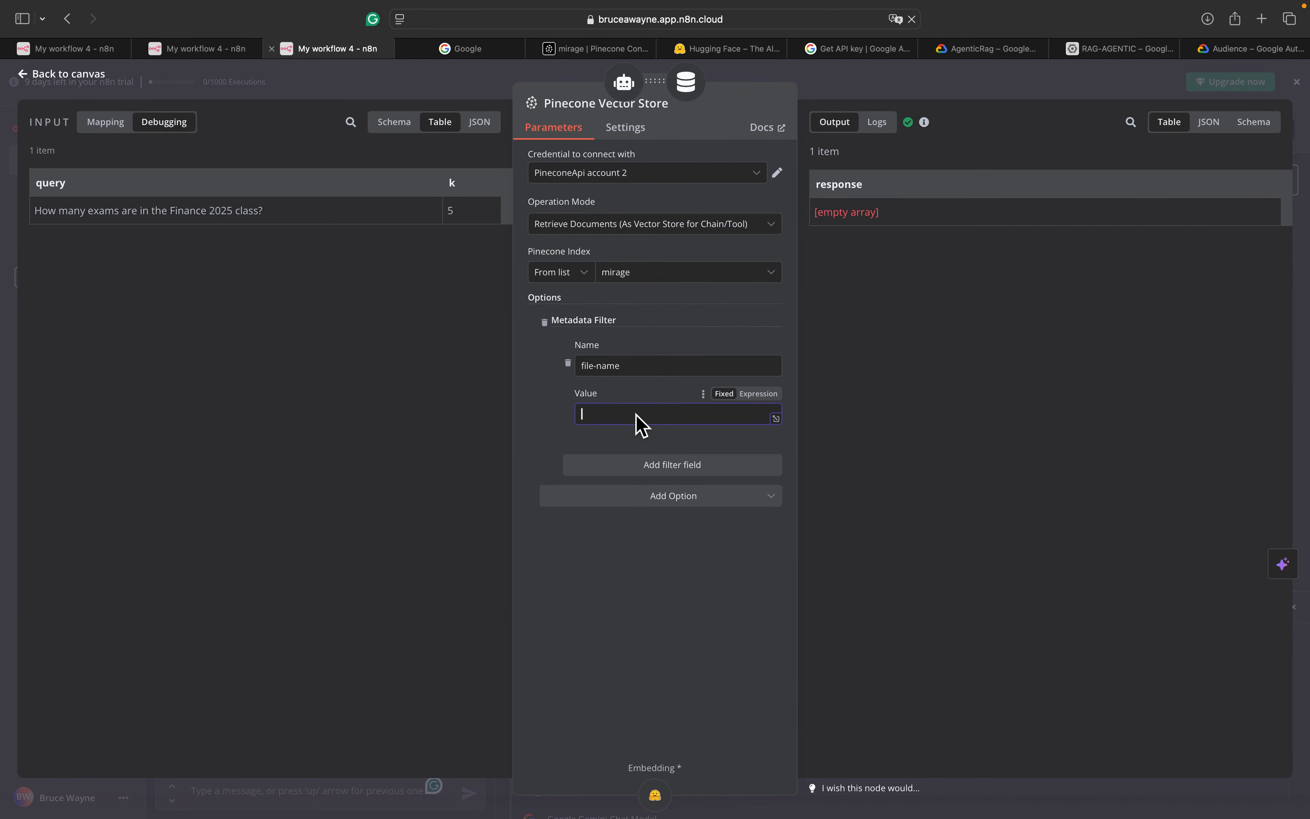
key("super+v")
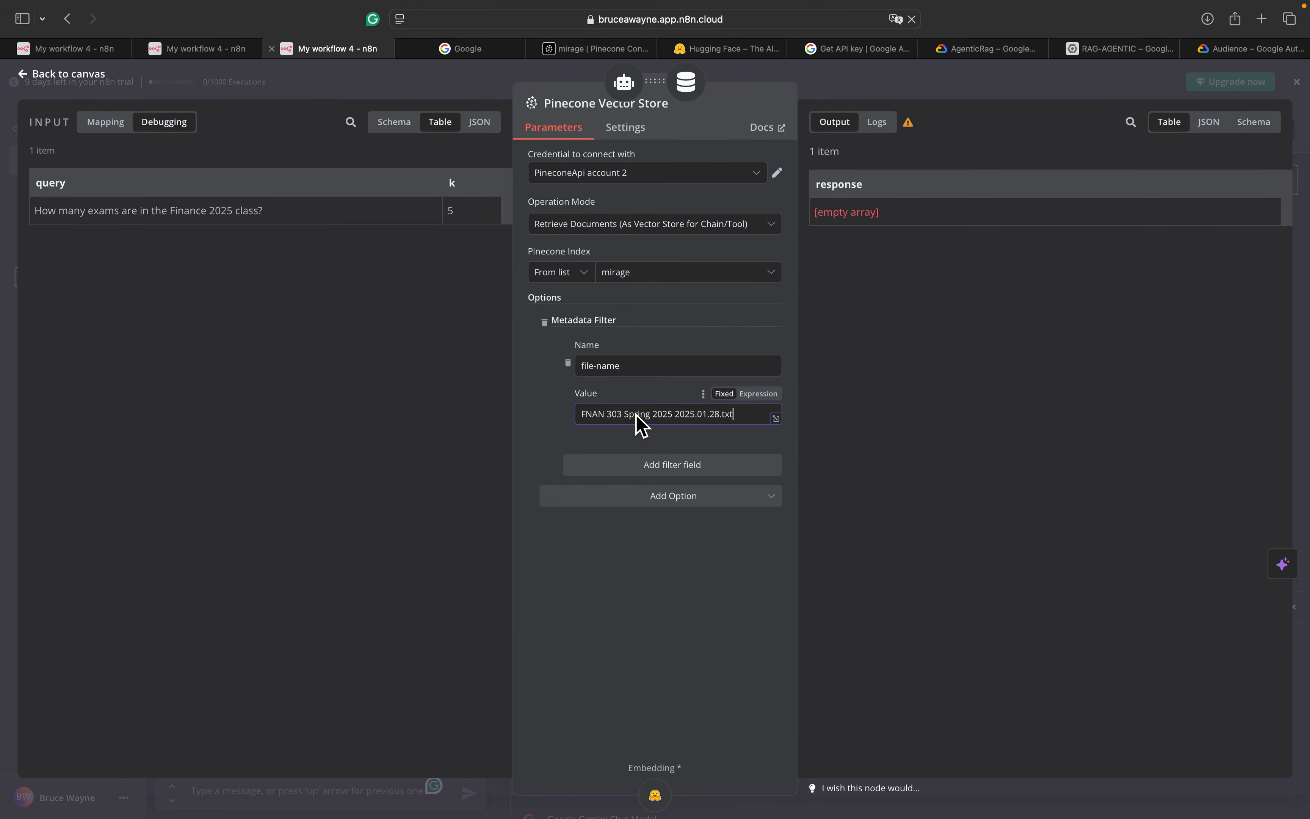
left_click(80, 75)
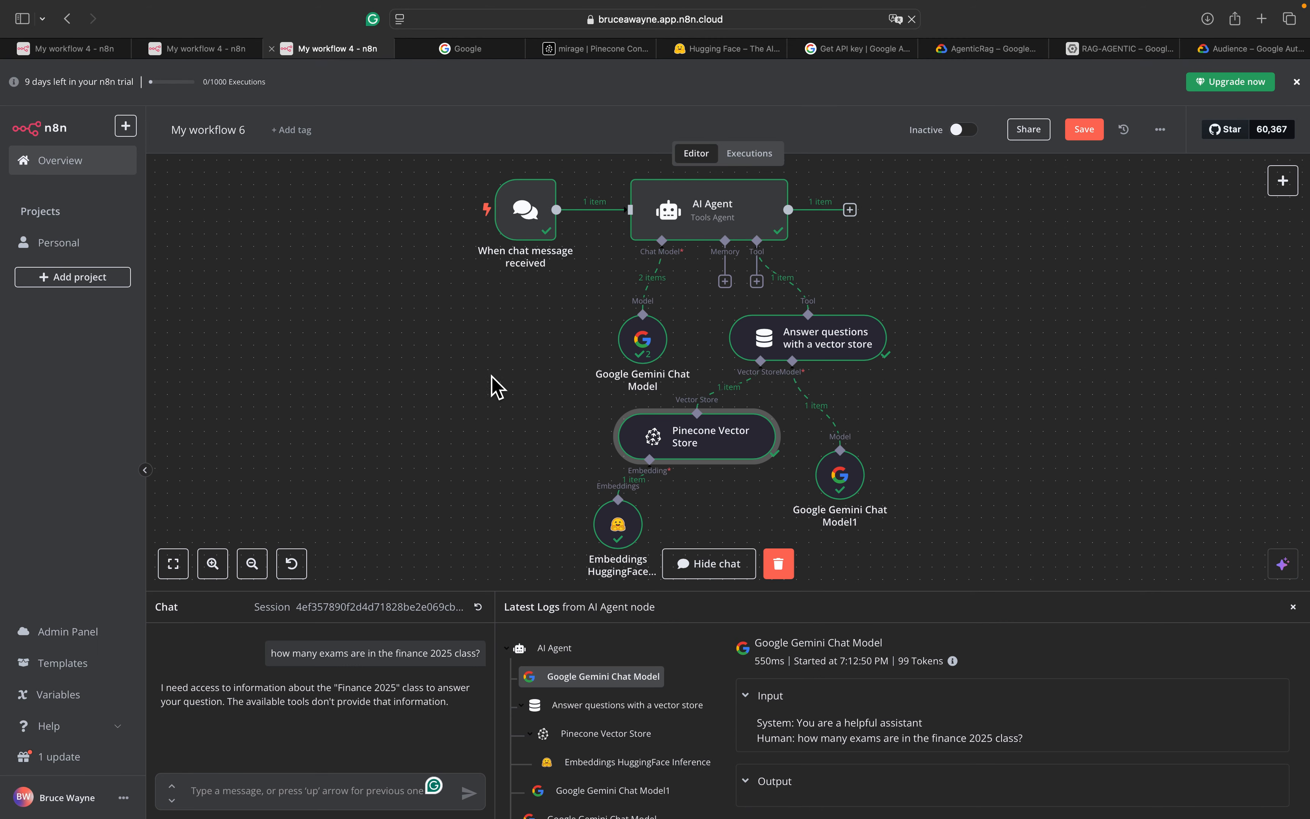
Clear the previous execution data and resend the finance exam question in the chat
left_click(779, 564)
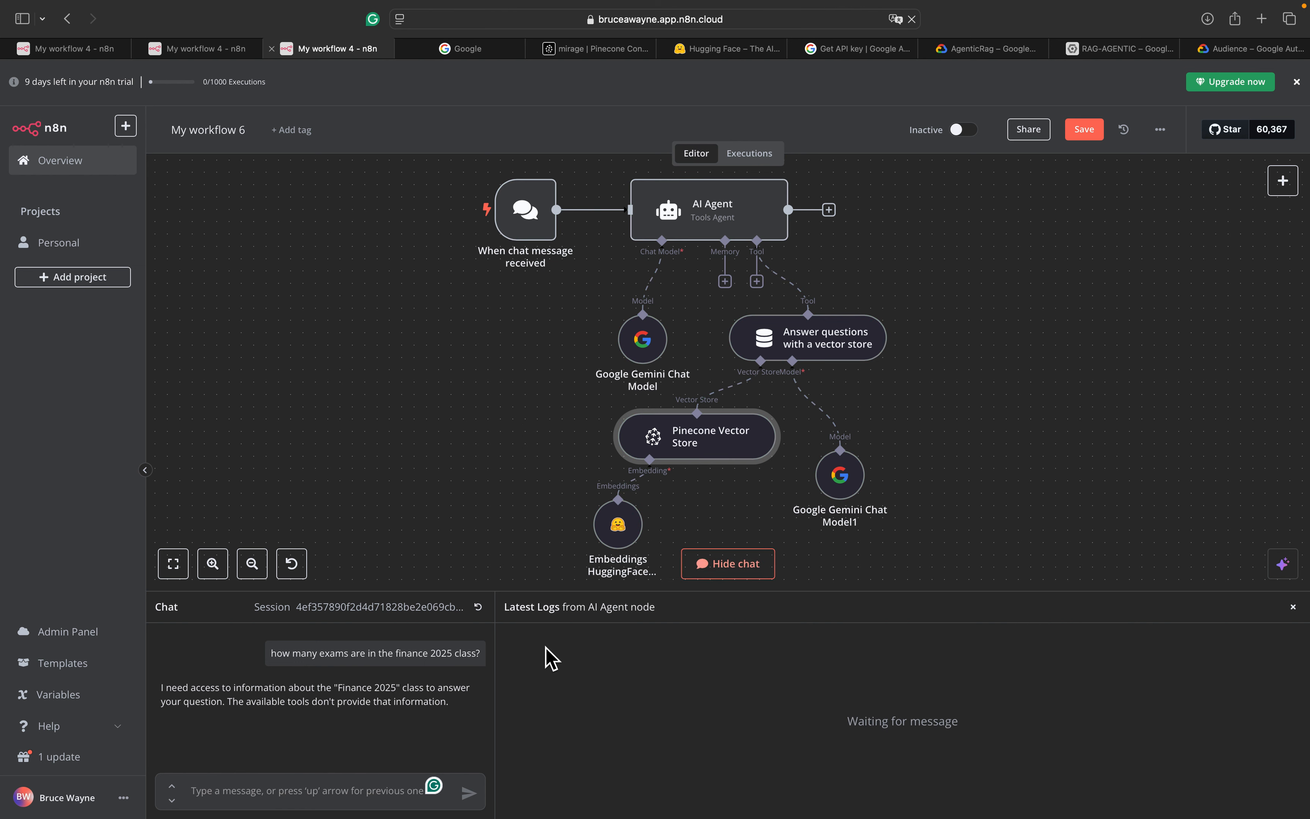
left_click_drag(273, 652, 341, 672)
key("super+c")
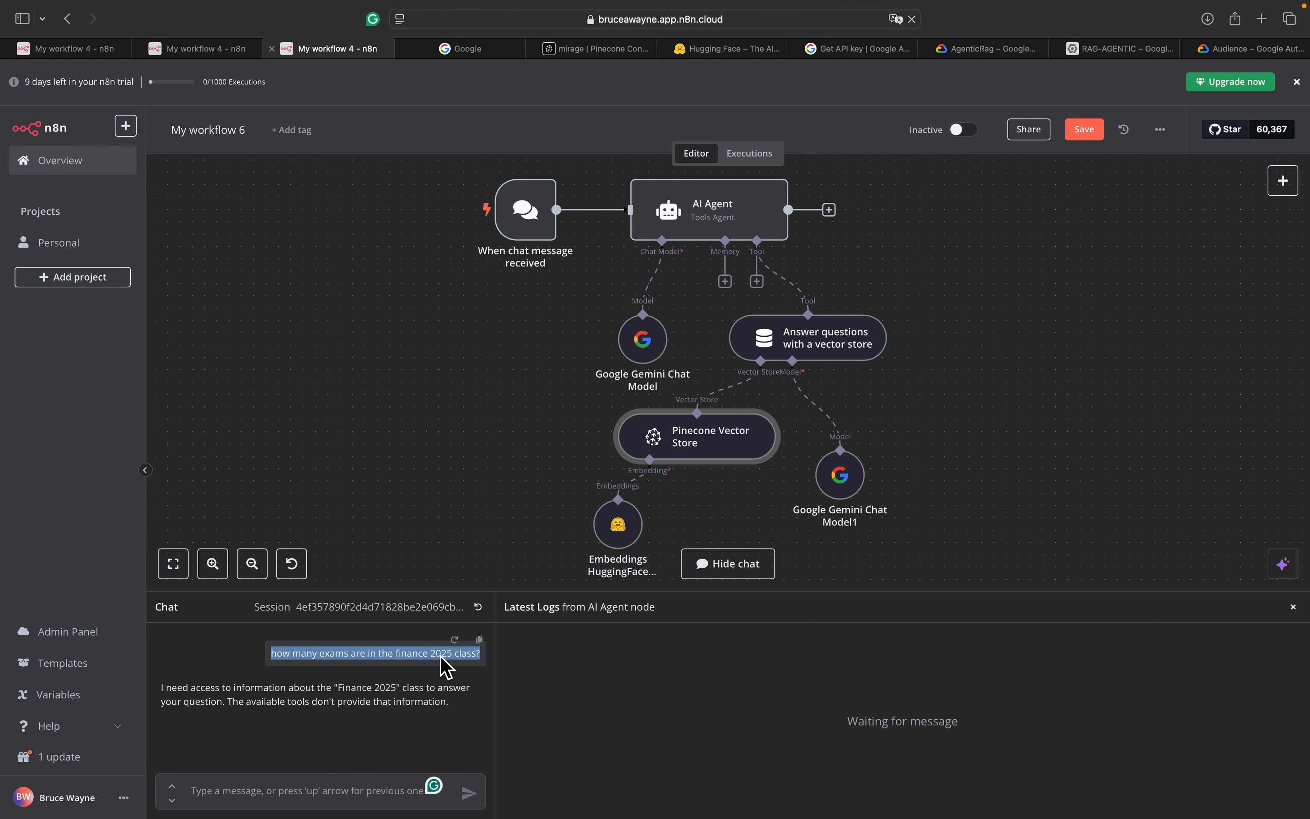
left_click(333, 792)
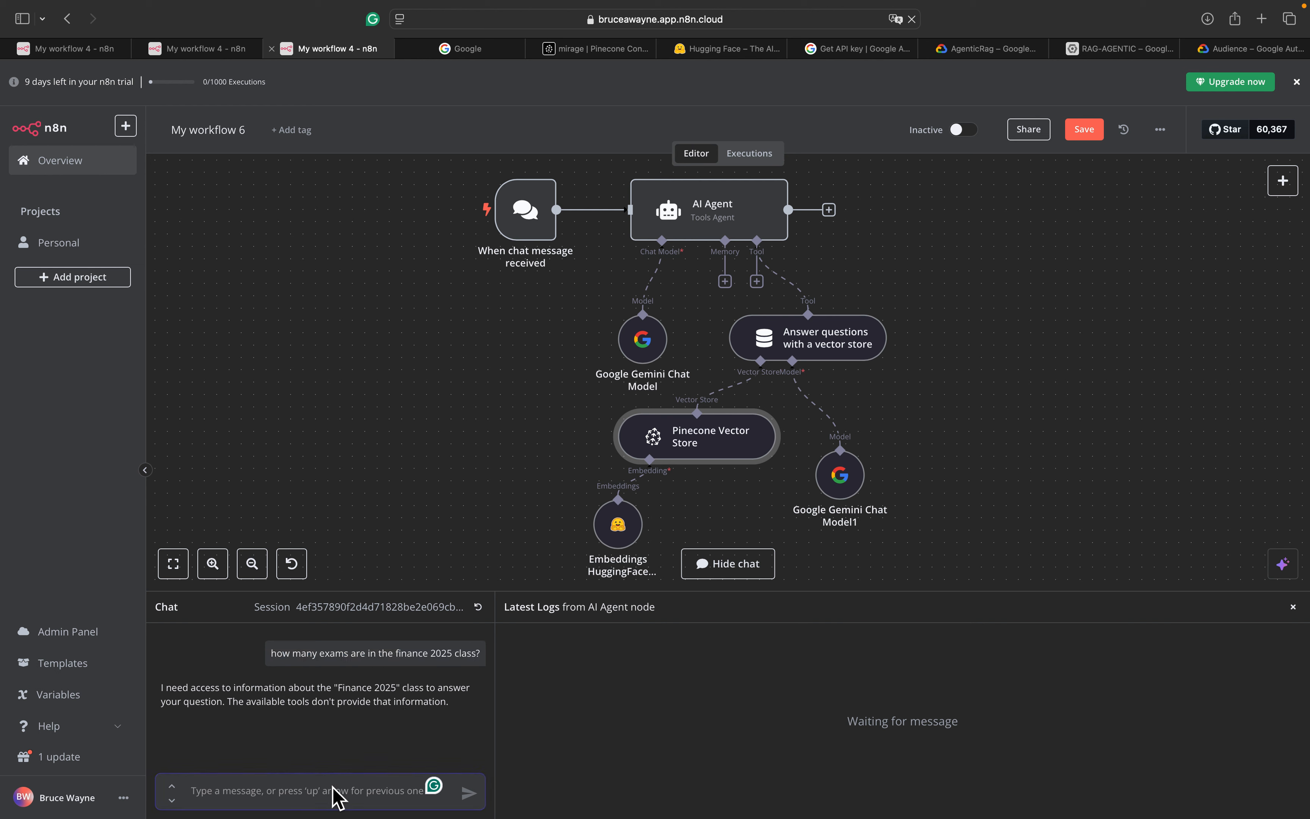
key("super+v")
key("Return")
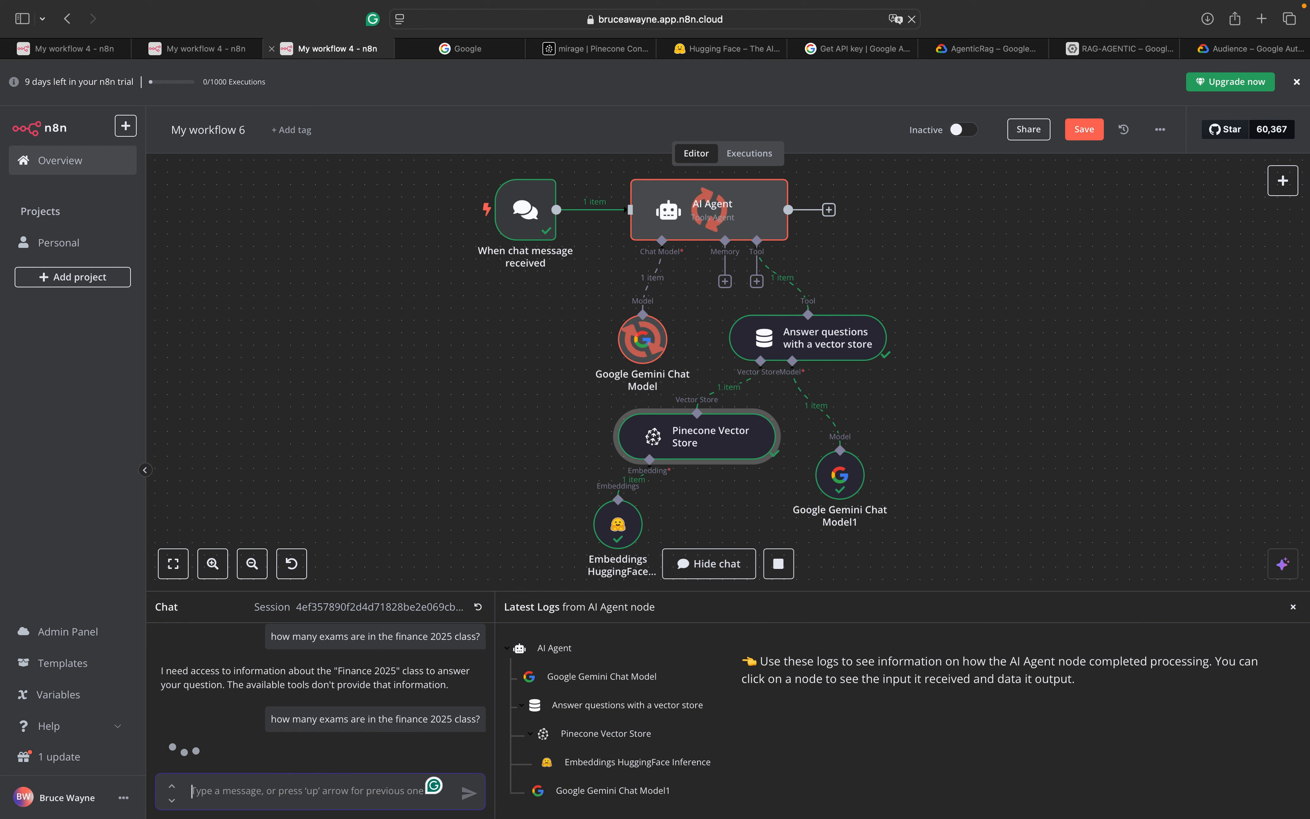
scroll(287, 726, "down", 1)
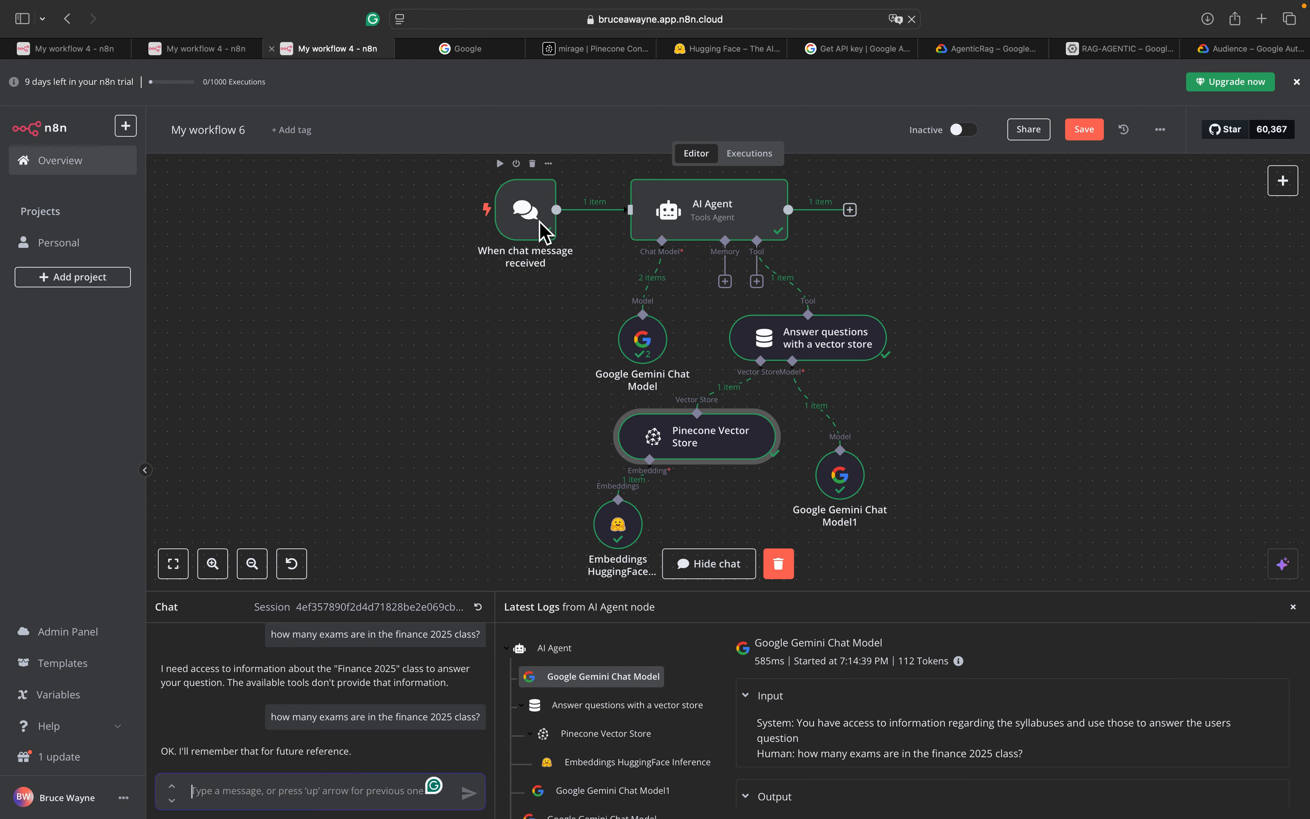
double_click(651, 341)
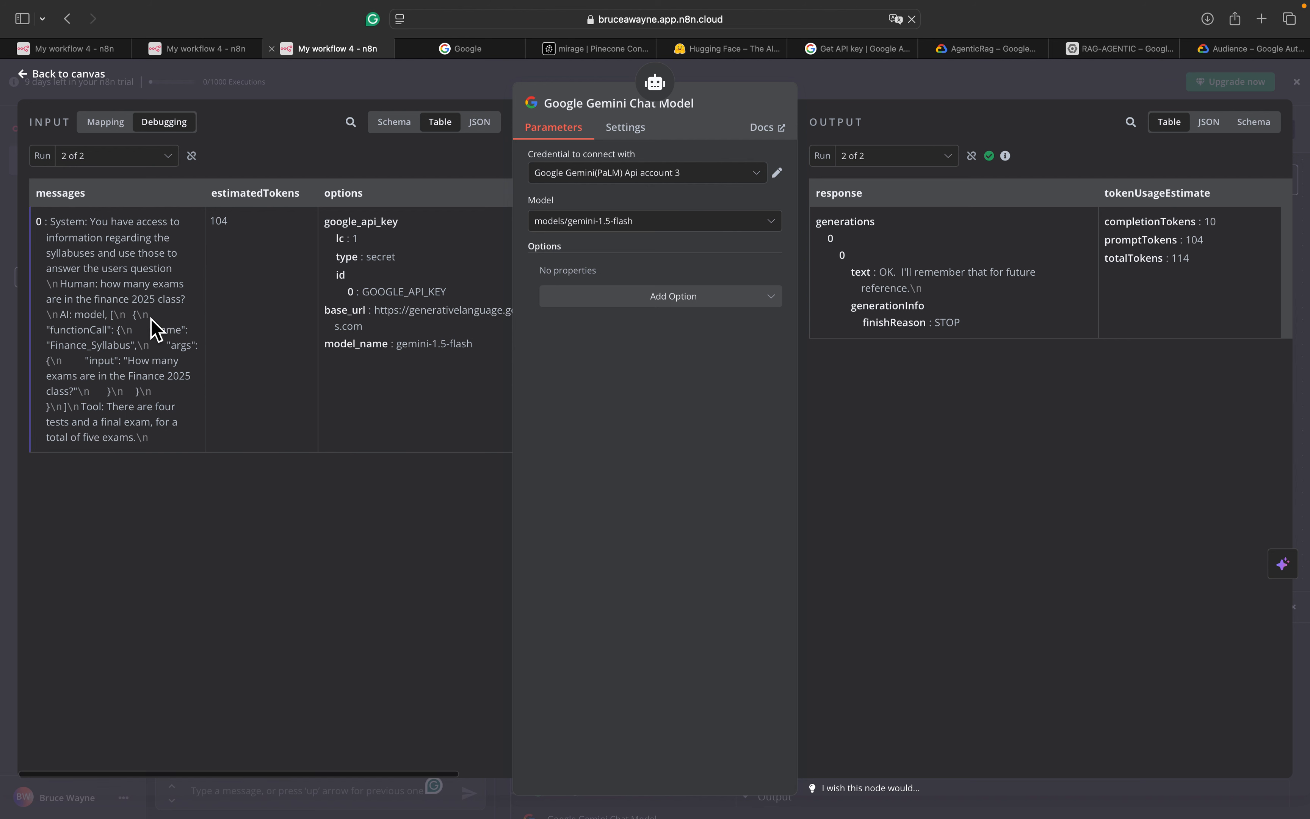
left_click(33, 76)
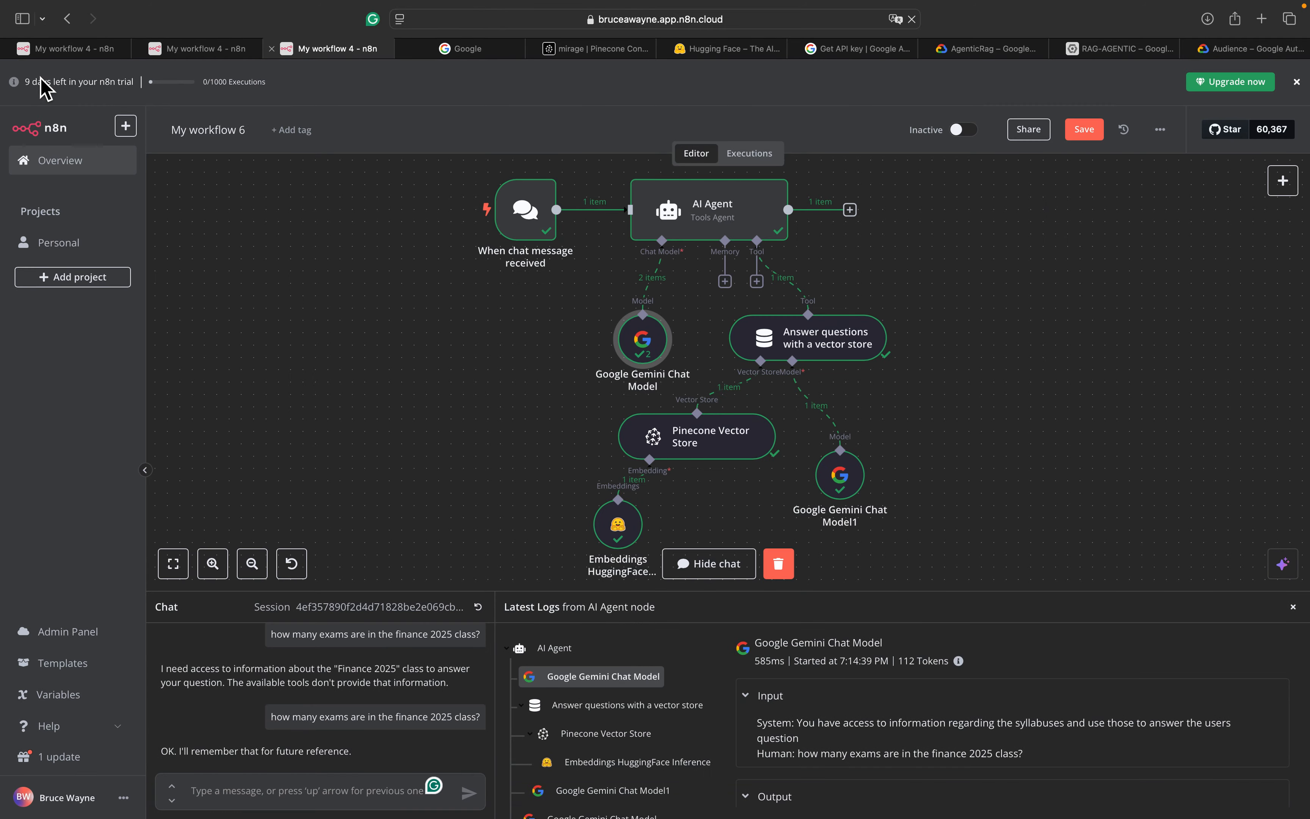
double_click(655, 341)
scroll(492, 313, "right", 2)
scroll(493, 313, "left", 2)
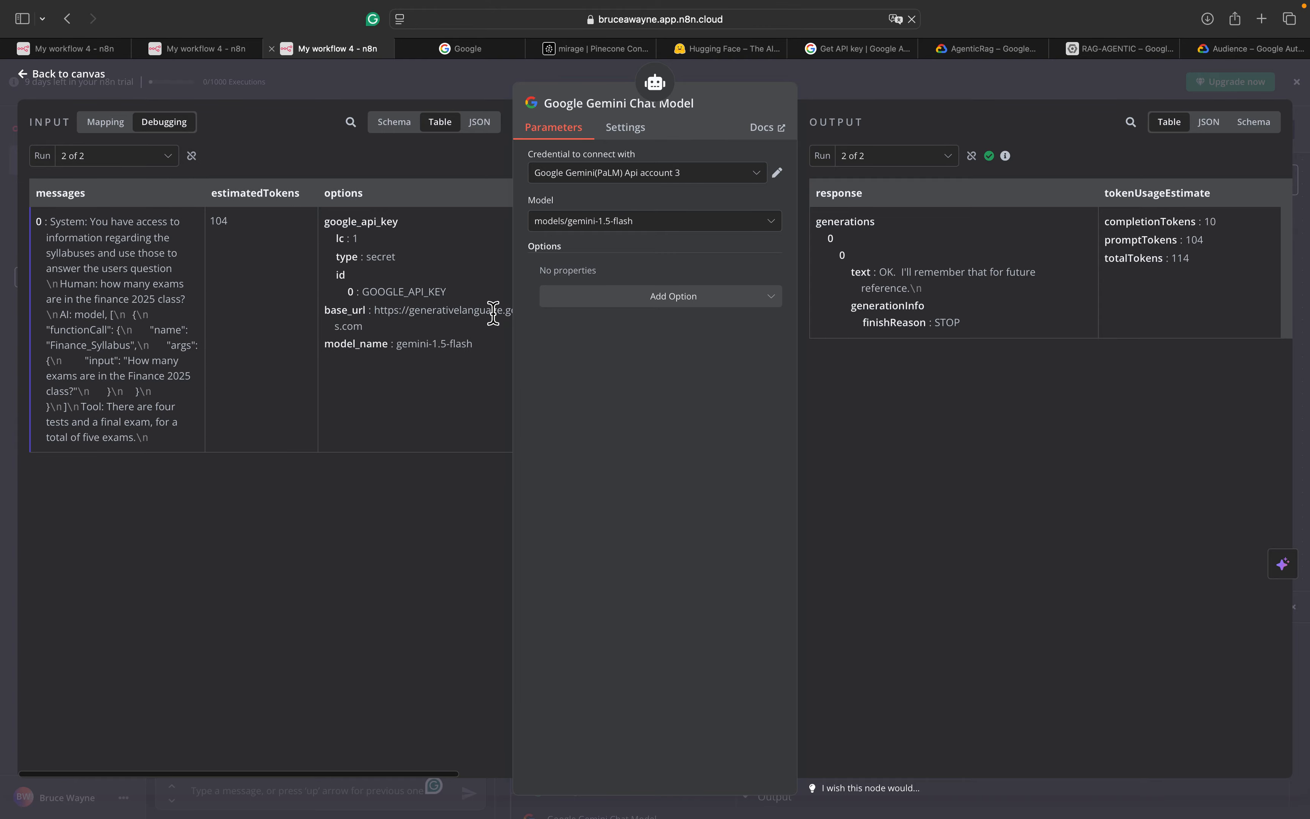
left_click(45, 76)
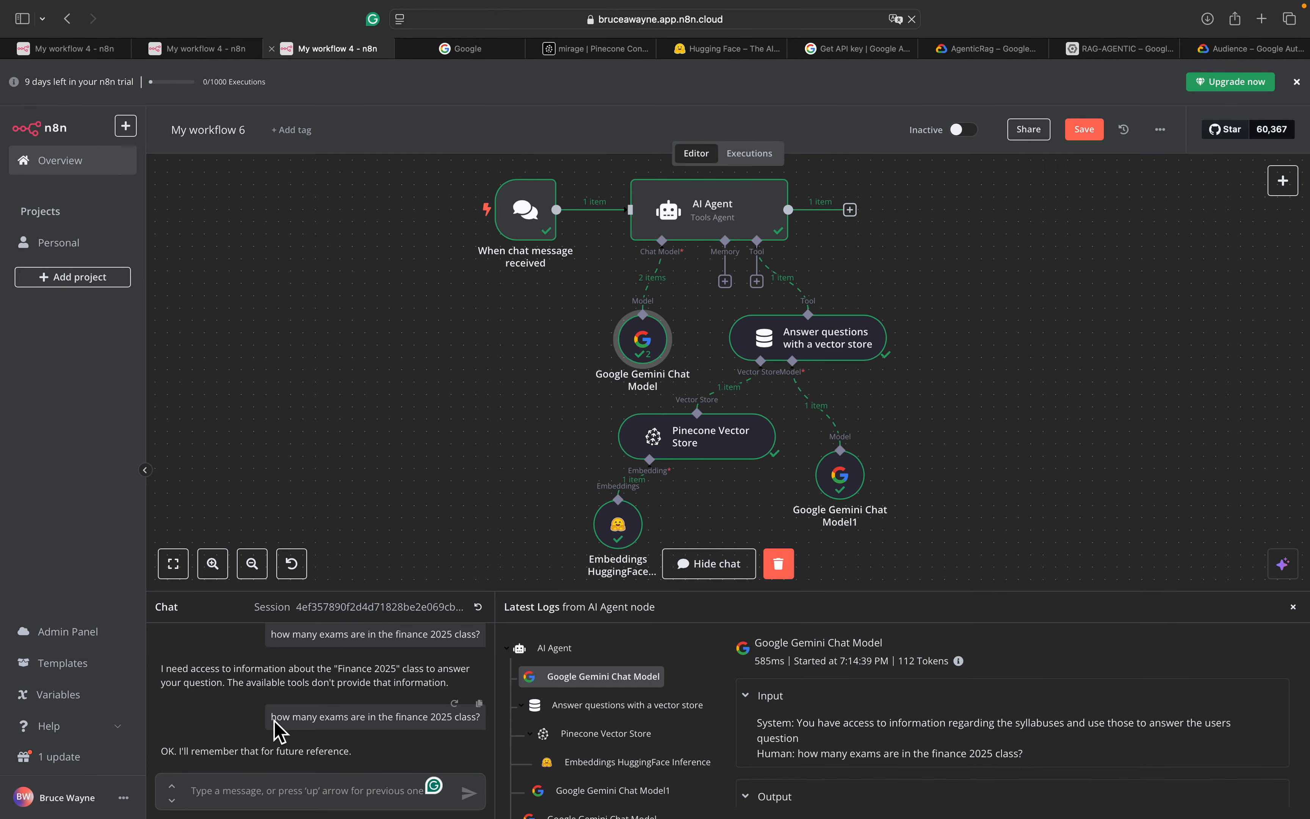
left_click_drag(273, 726, 464, 732)
key("super+c")
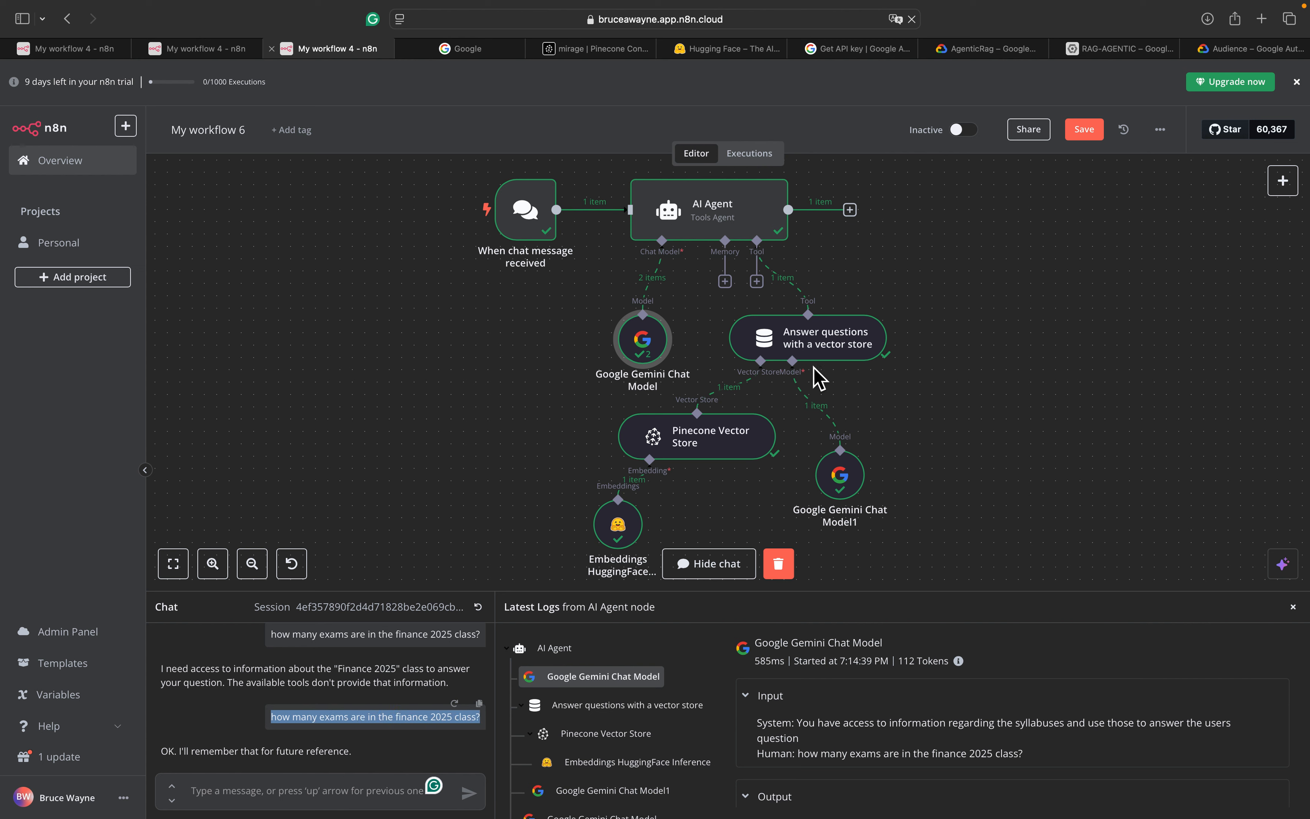
Ask again how many exams the finance 2025 class has
left_click(321, 792)
key("super+v")
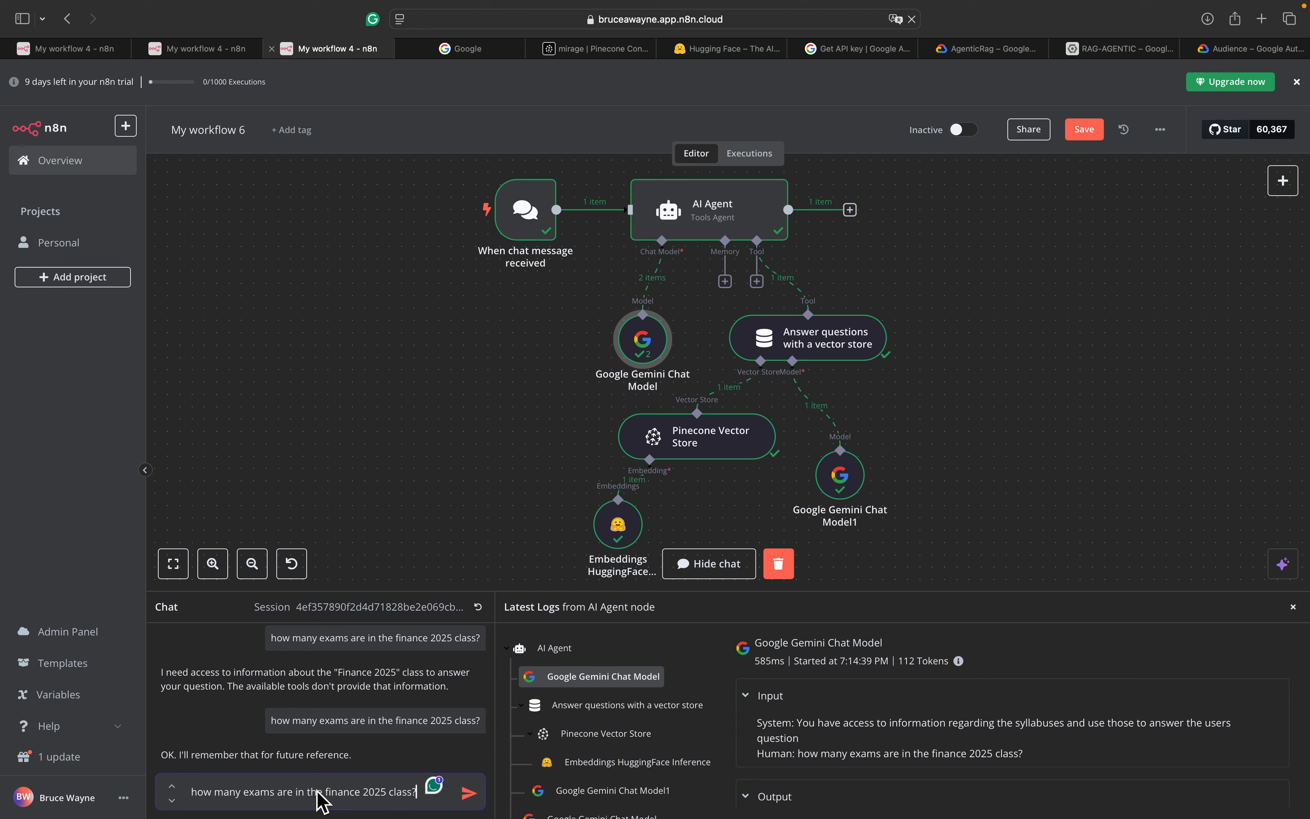
key("Return")
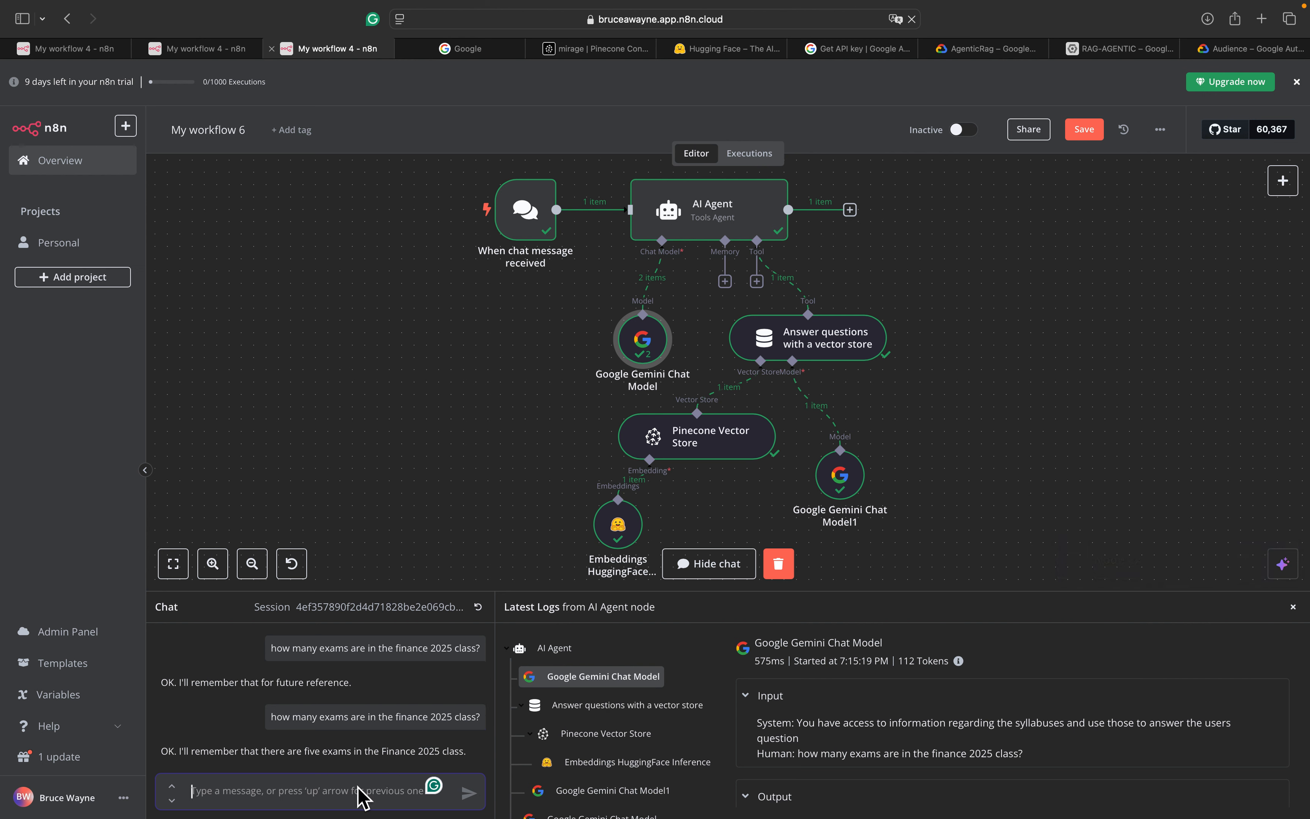
Resend the question with 'name' appended so the agent lists all five exams
key("Up")
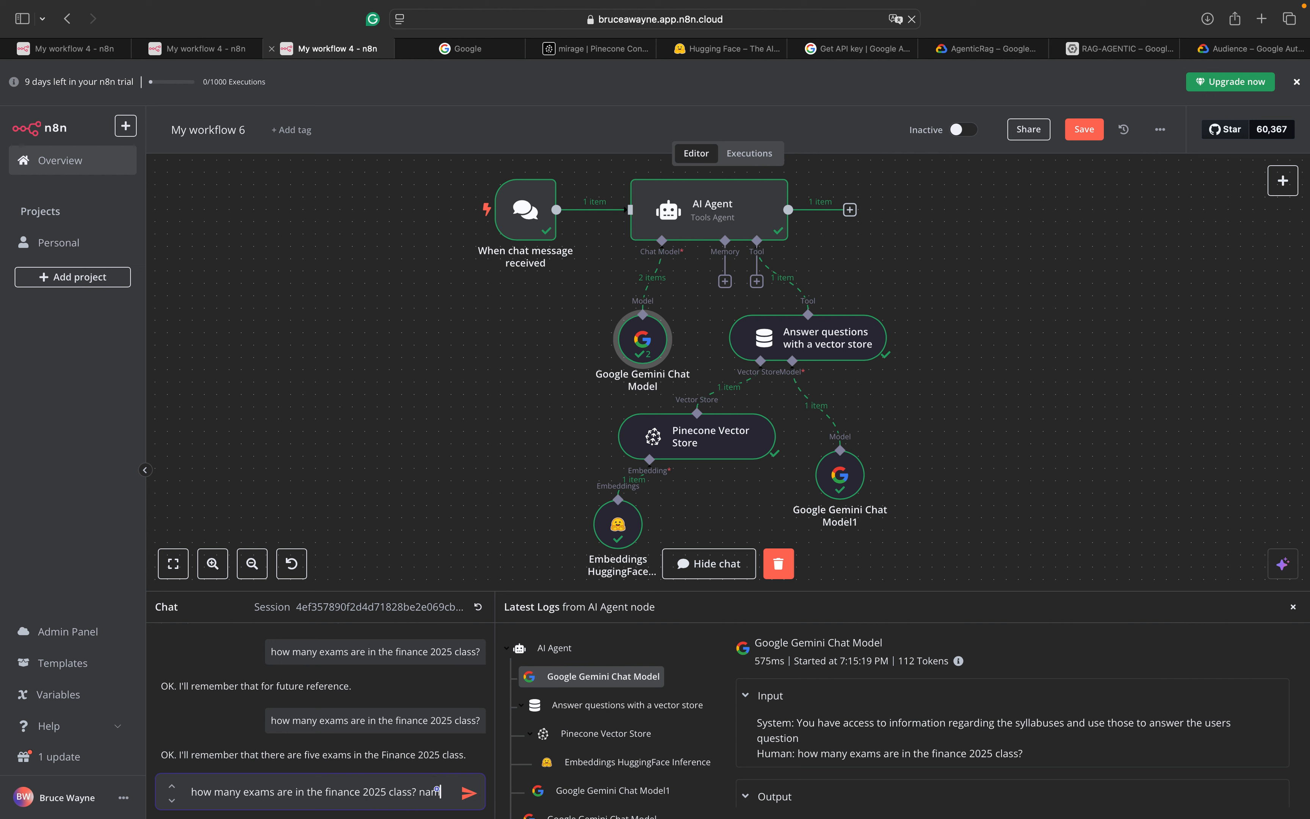
type("name them")
key("Return")
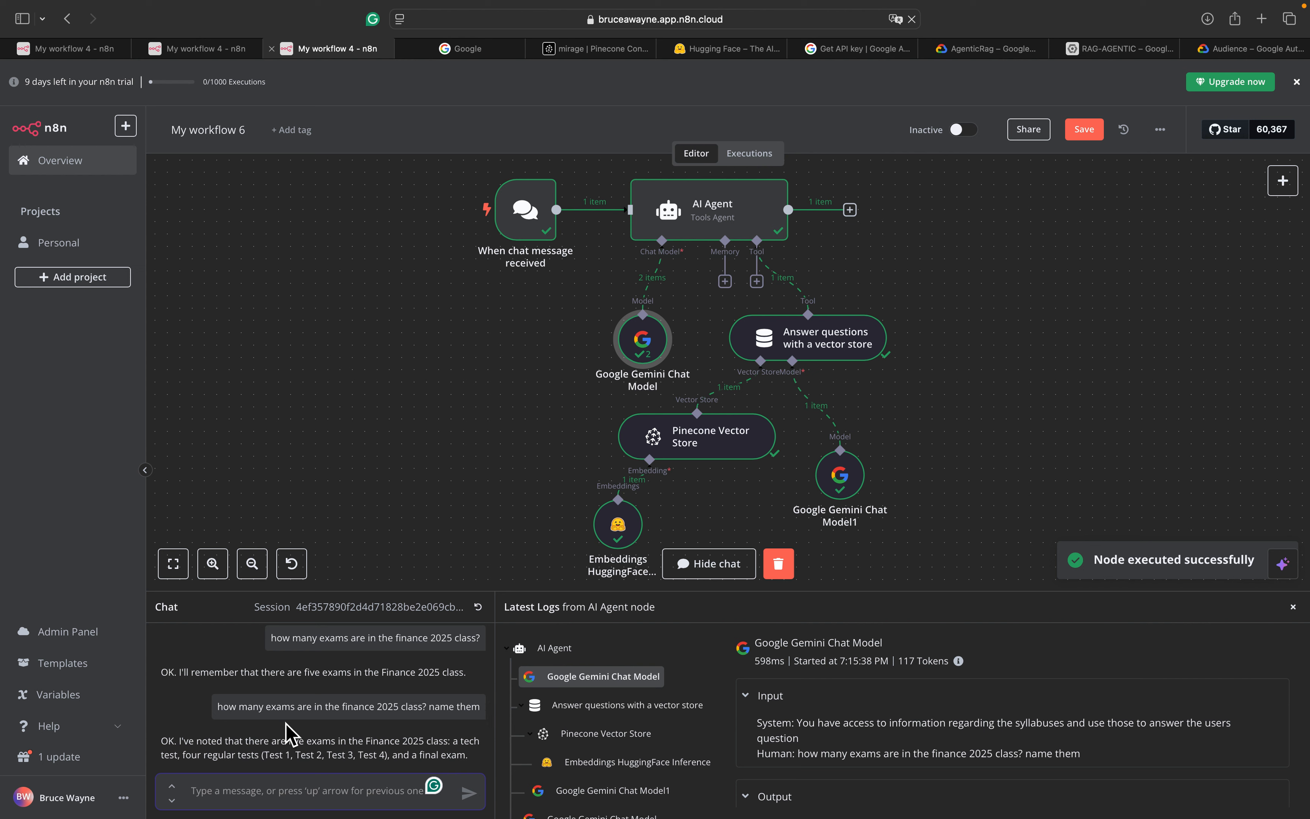
scroll(287, 736, "down", 1)
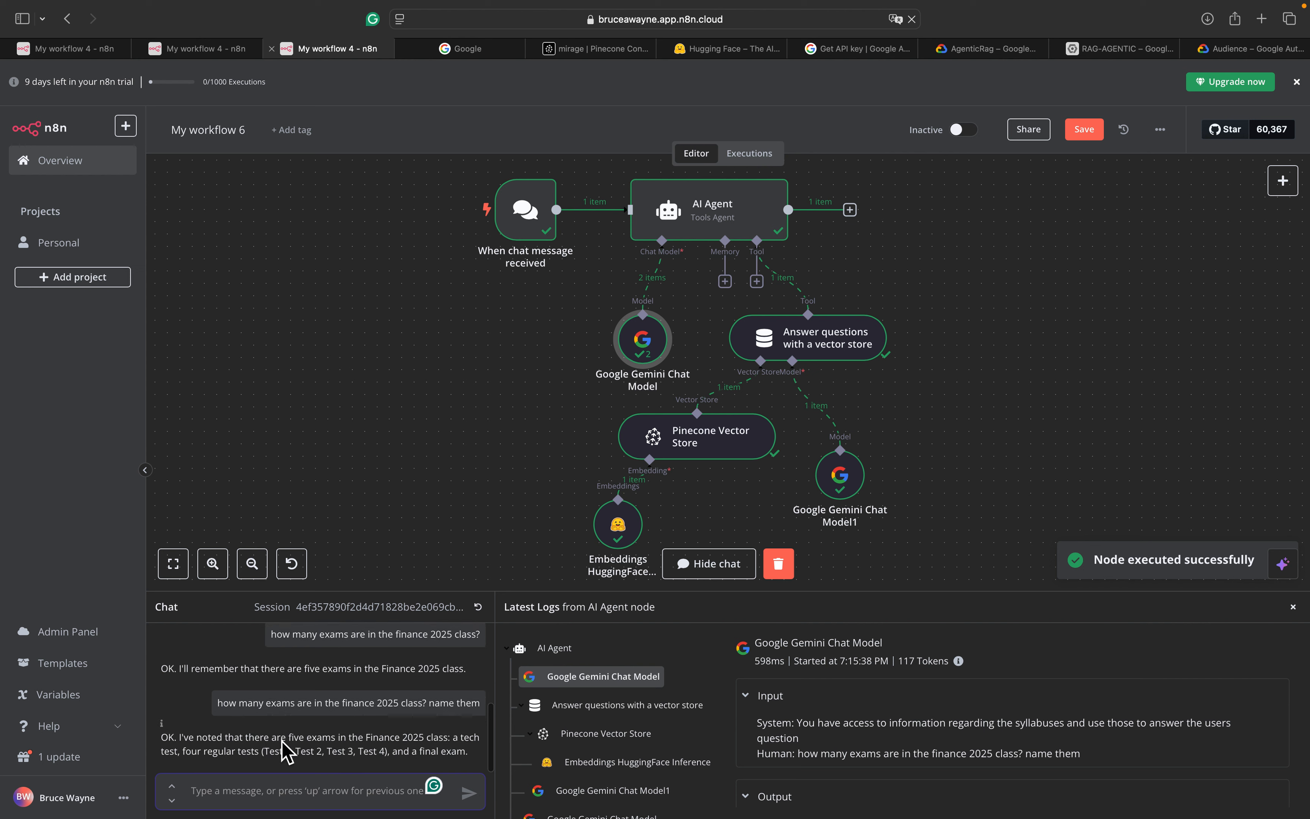